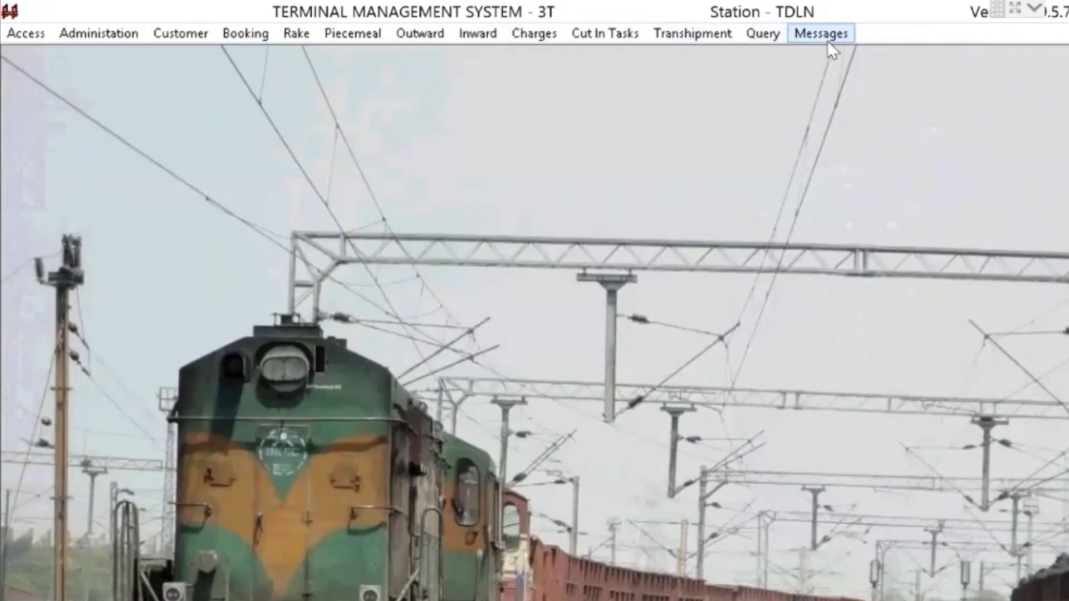
# Open the Station Working Hours form and add a new row to the hours details
pyautogui.click(102, 31)
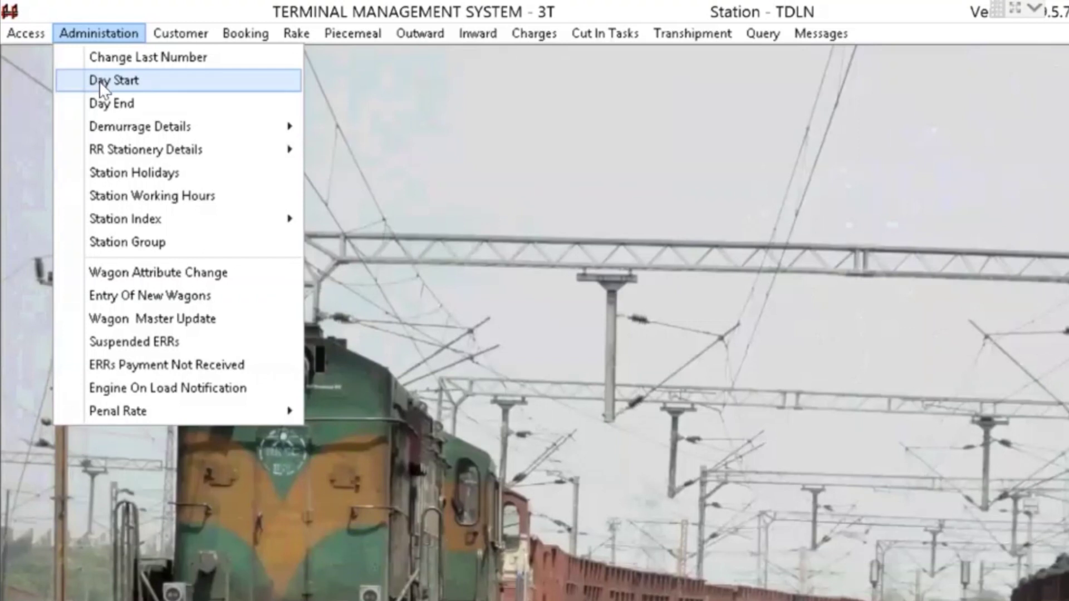
pyautogui.click(135, 196)
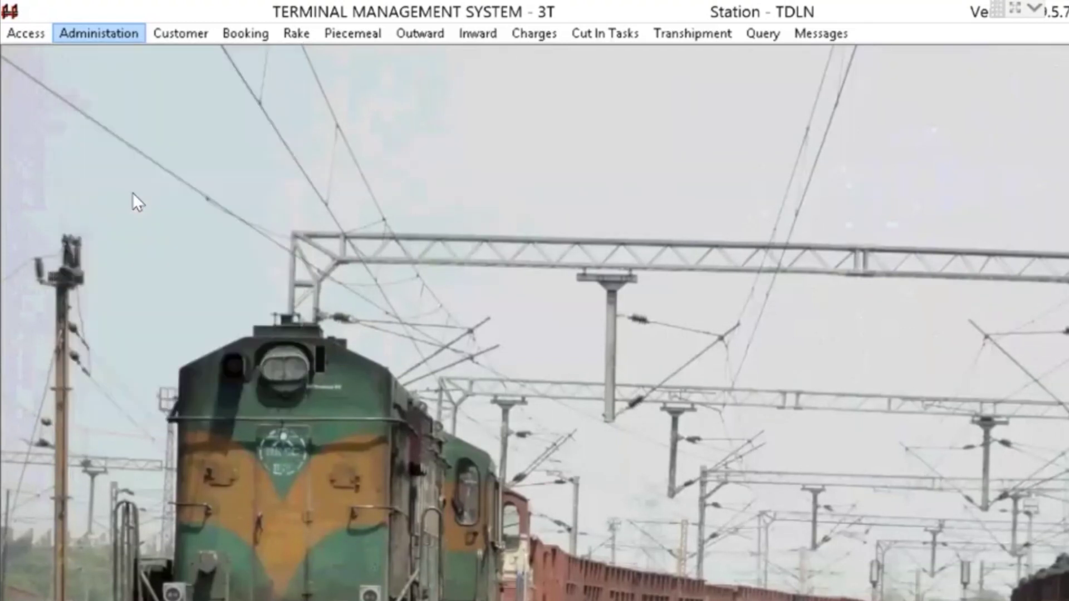
pyautogui.click(18, 36)
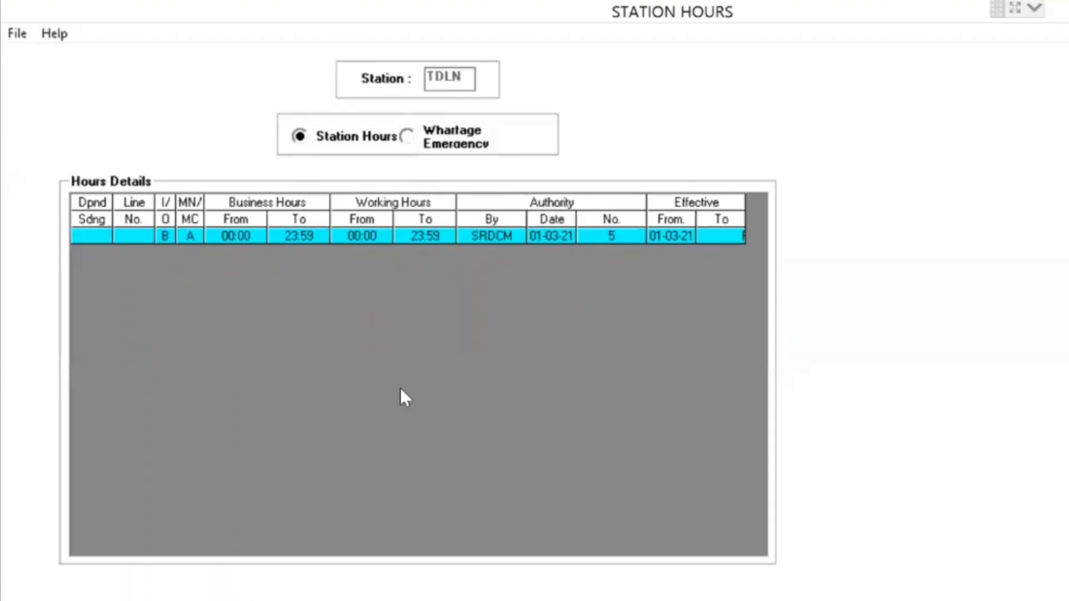
pyautogui.click(17, 33)
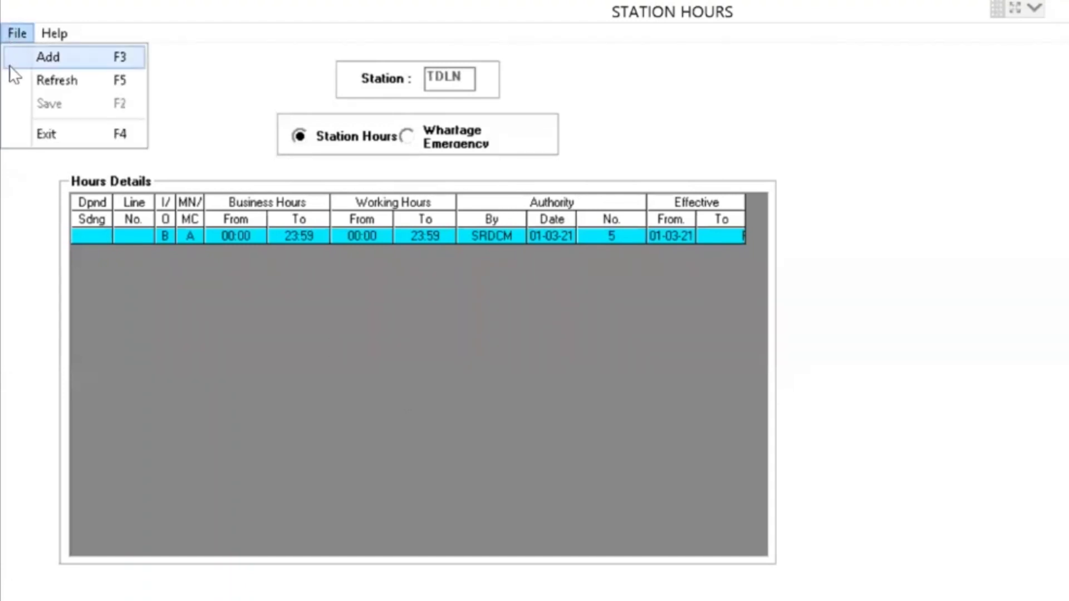
pyautogui.click(25, 56)
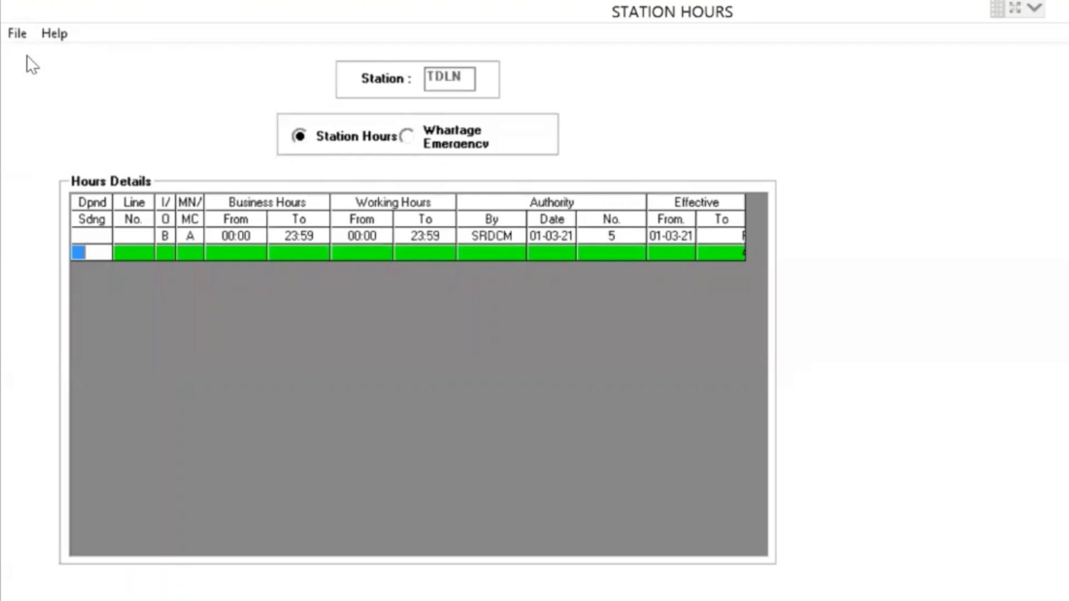
# Leave siding and line blank, and set business hours to 06:00–21:00 and working hours to 06:00–22:00 in the new row
pyautogui.press('Tab')
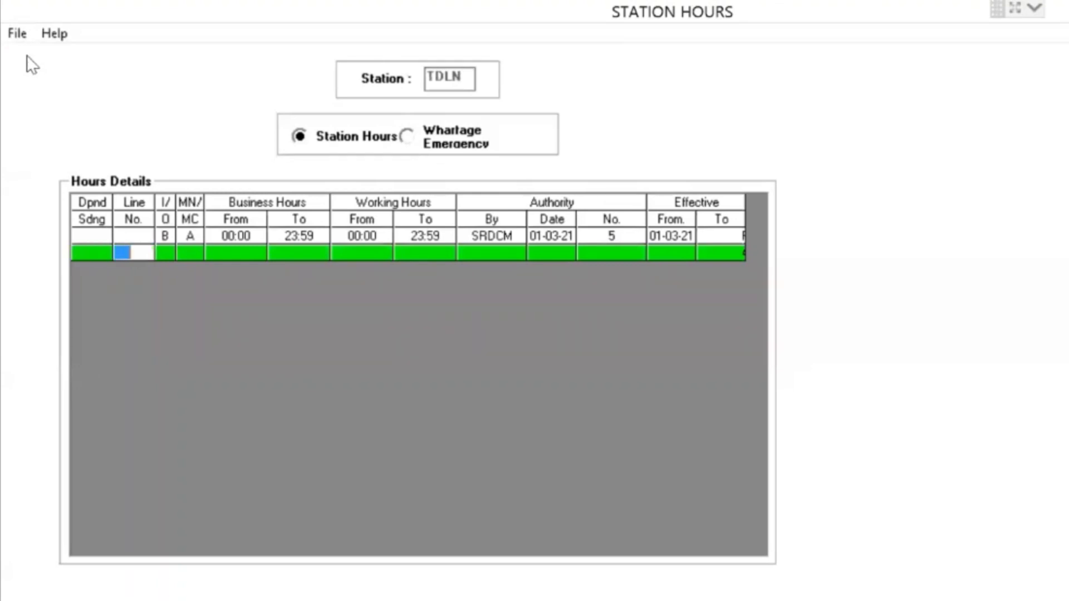
pyautogui.press('Tab')
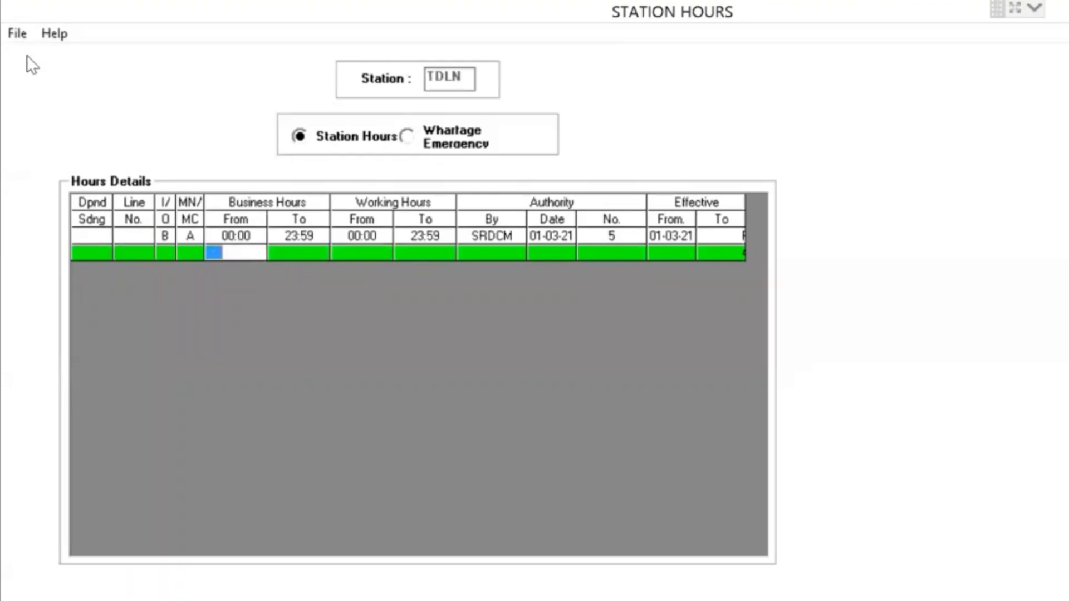
pyautogui.write('0600')
pyautogui.press('Tab')
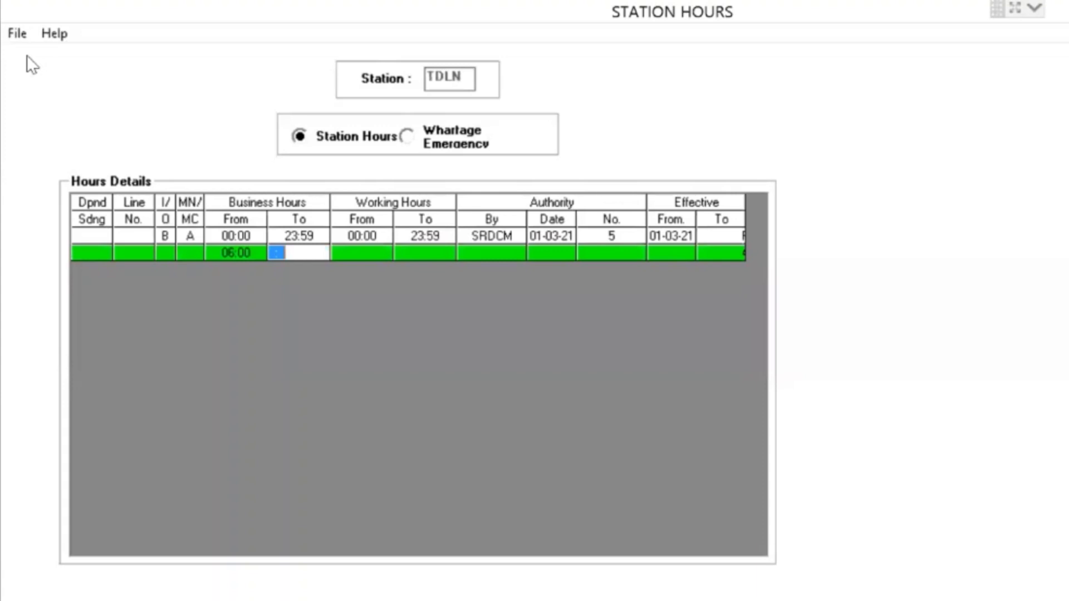
pyautogui.write('21:00')
pyautogui.press('Tab')
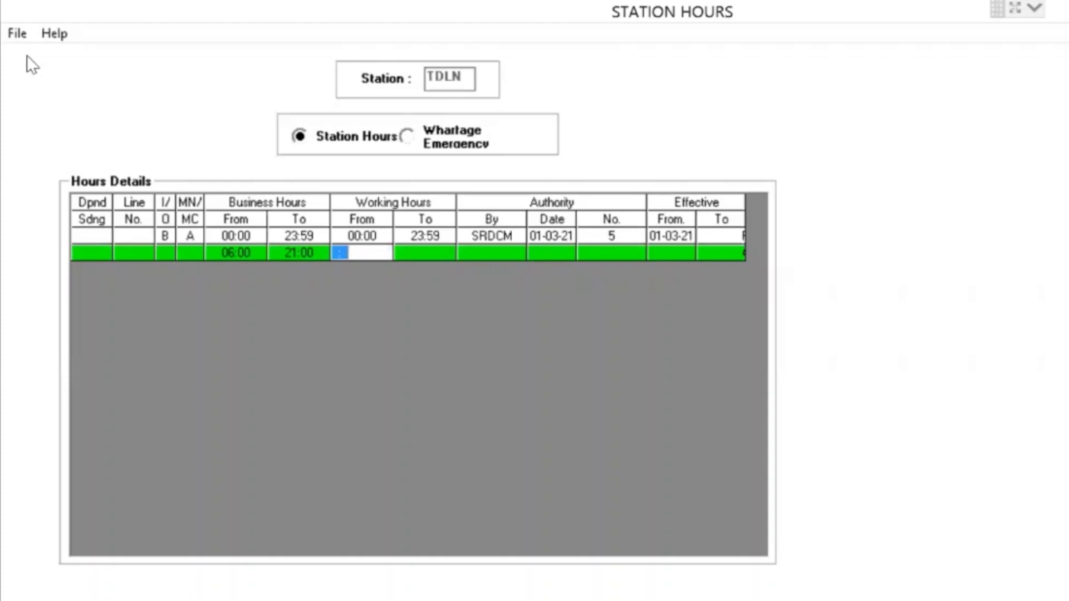
pyautogui.write('0600')
pyautogui.press('Tab')
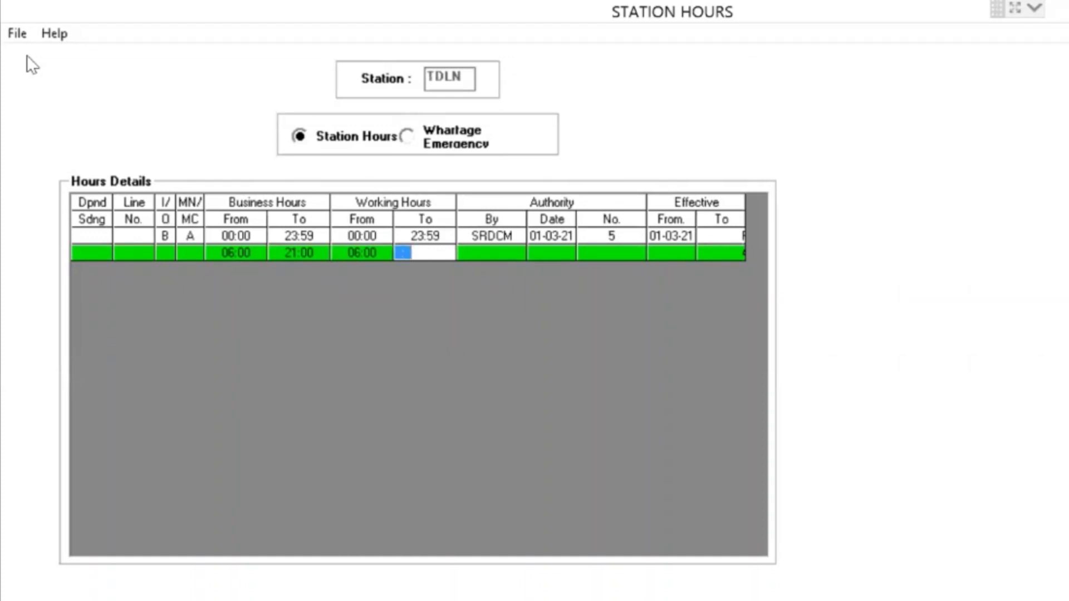
pyautogui.write('2200')
pyautogui.press('Tab')
# Enter the new row's authority as SRDCM, dated 01-05-21, with authority number 2
pyautogui.write('S')
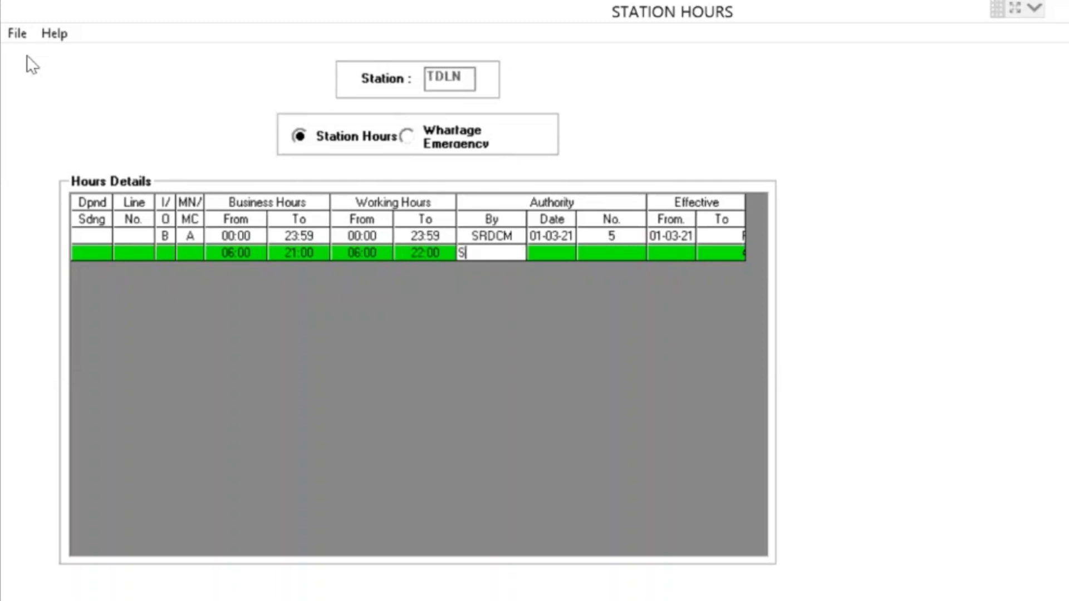
pyautogui.write('RDCM')
pyautogui.press('Tab')
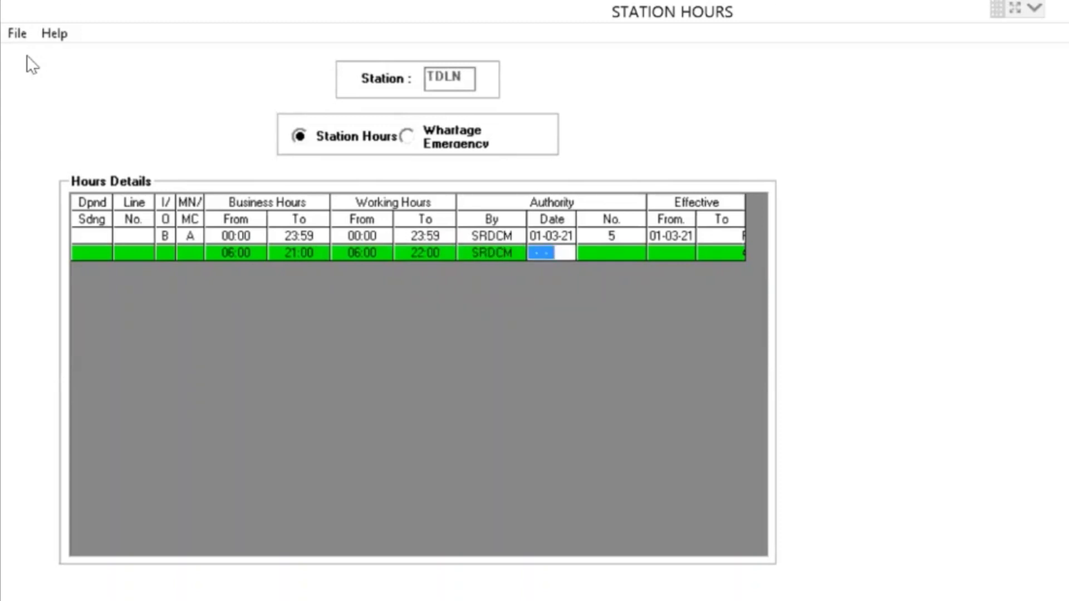
pyautogui.write('010521')
pyautogui.press('Tab')
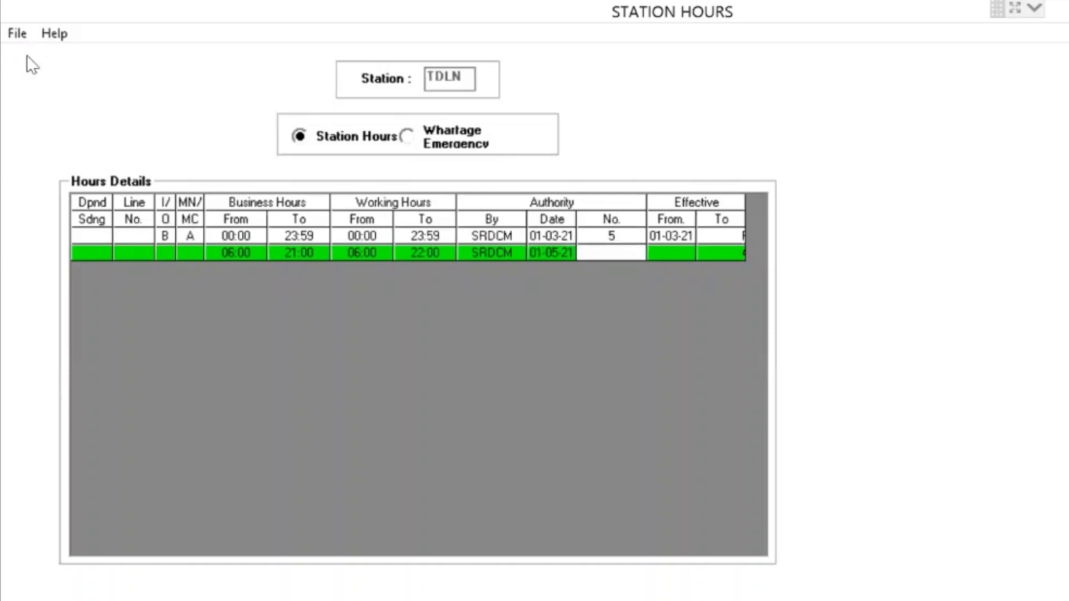
pyautogui.write('2')
pyautogui.press('Tab')
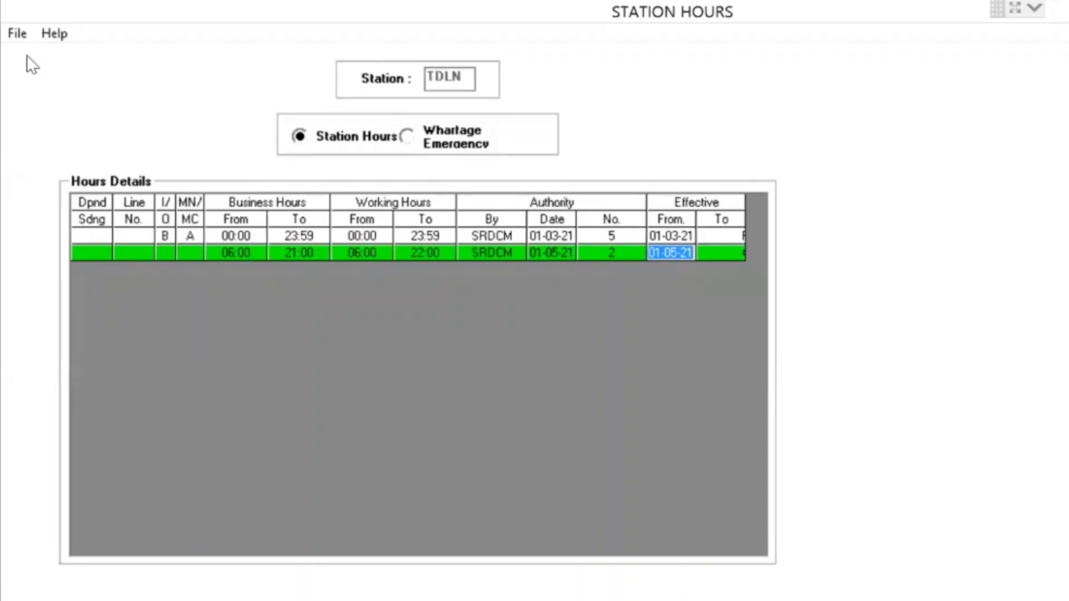
# Discard the unsaved station hours row and exit the Station Hours form
pyautogui.press('Escape')
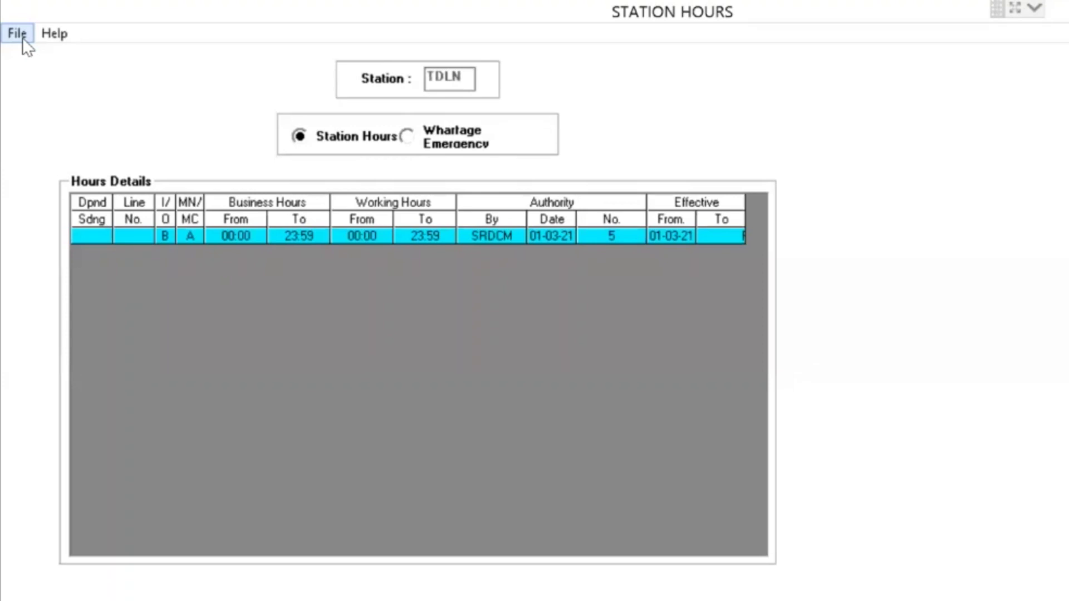
pyautogui.click(23, 37)
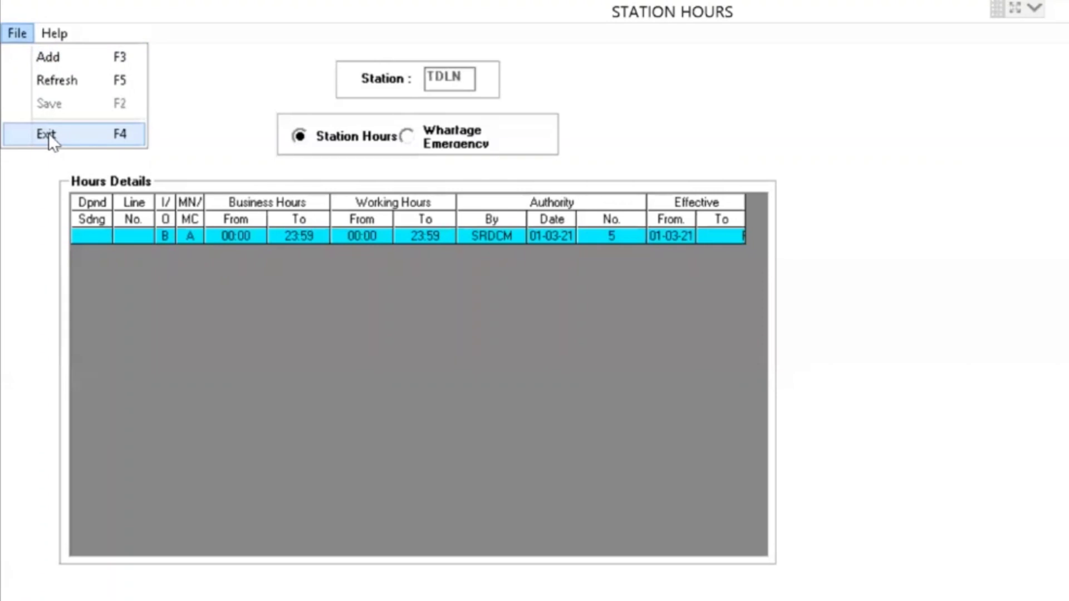
pyautogui.click(243, 60)
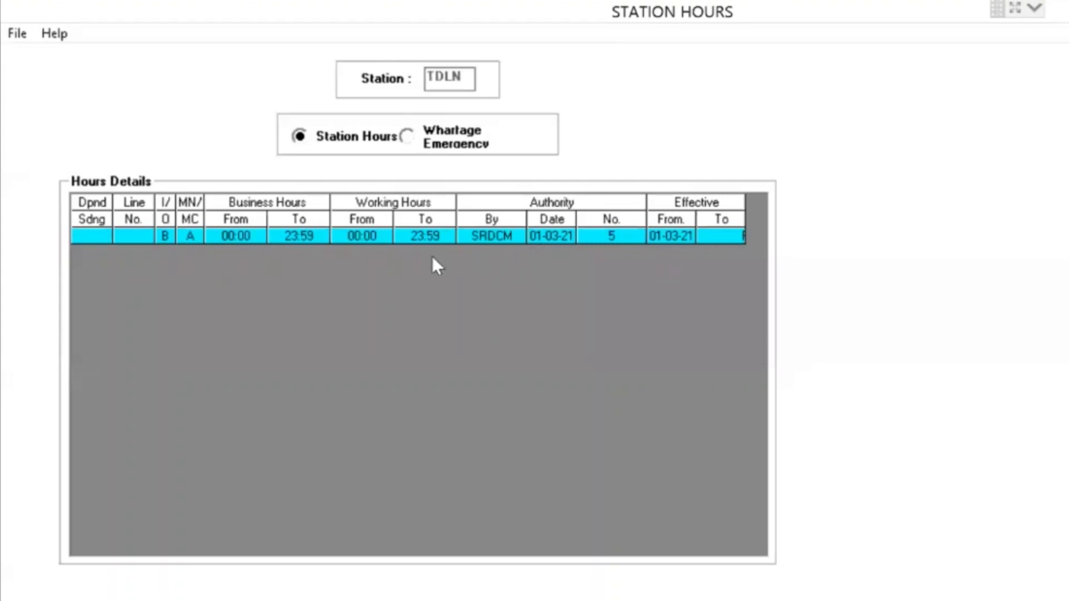
pyautogui.click(17, 34)
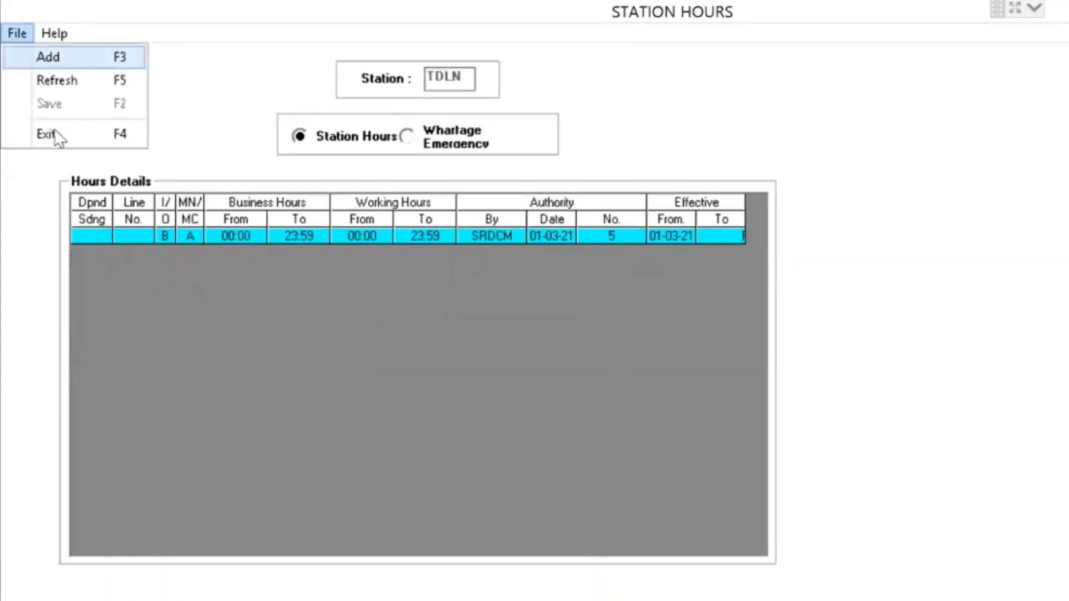
pyautogui.click(54, 134)
pyautogui.click(666, 465)
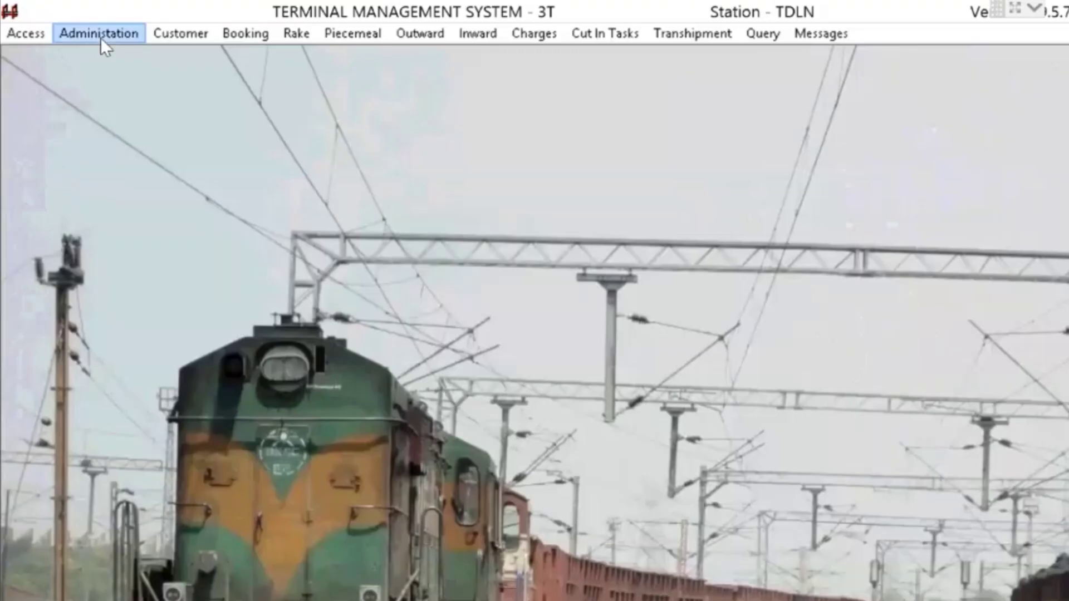
# Save a Day Start for 17-05-21, agreeing to open that date despite the unopened days in between, and exit the form
pyautogui.click(101, 36)
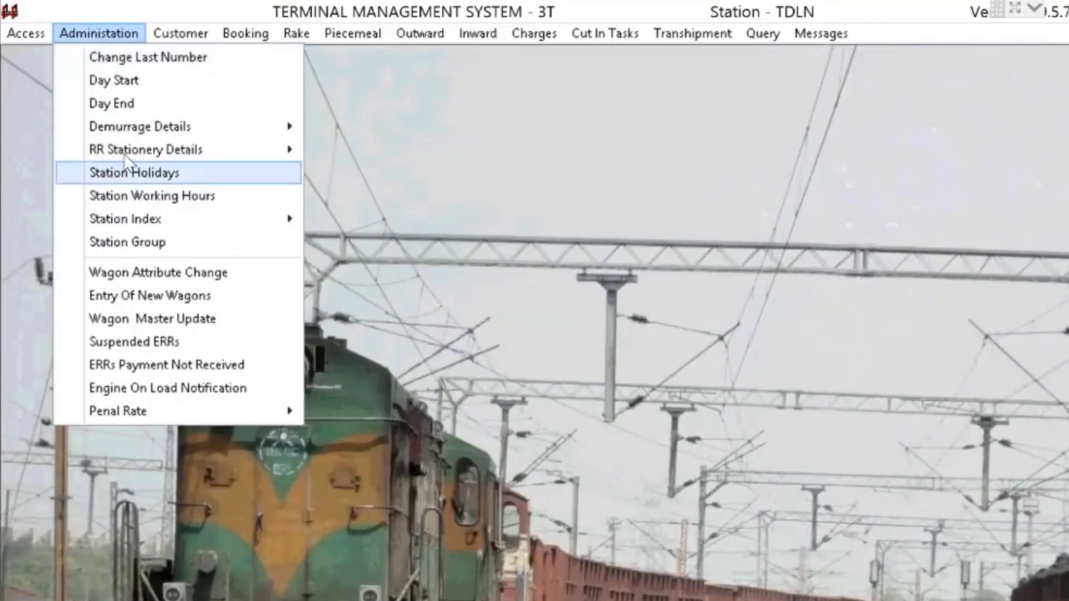
pyautogui.moveTo(126, 149)
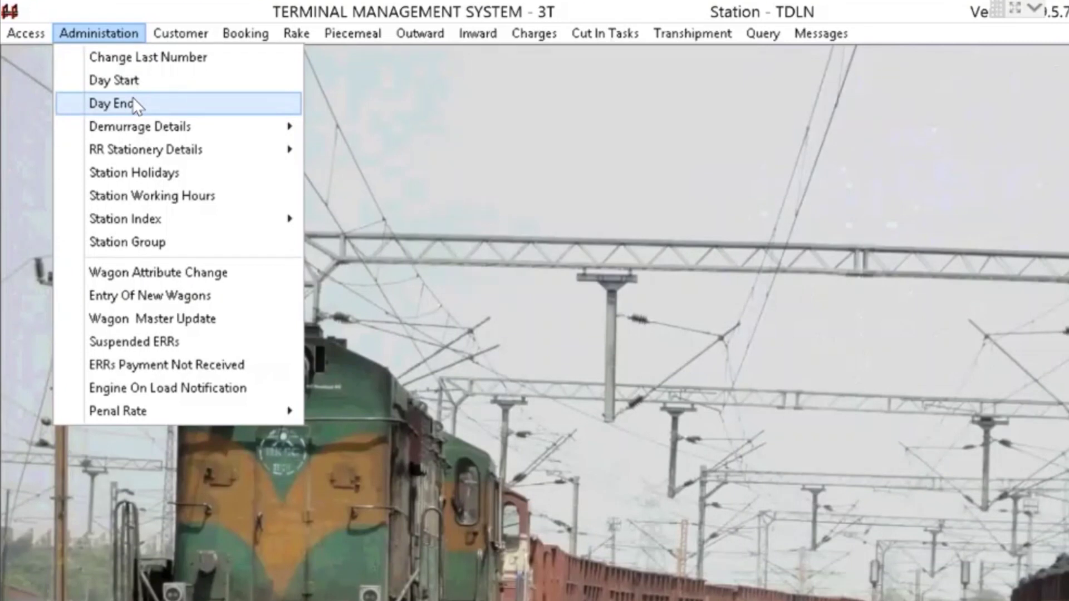
pyautogui.click(128, 81)
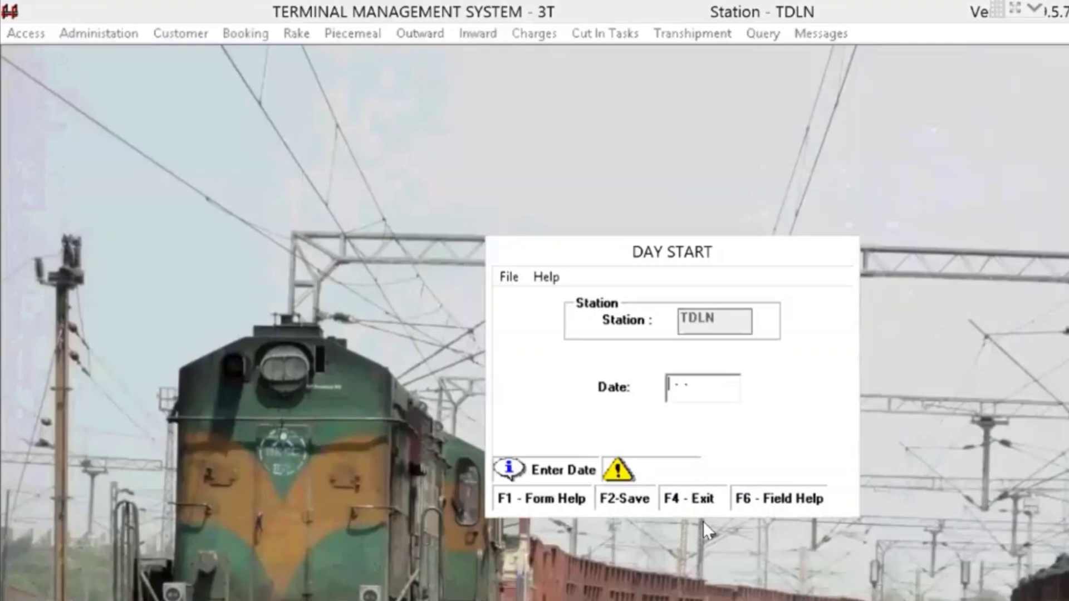
pyautogui.write('17-05-21')
pyautogui.click(509, 278)
pyautogui.click(526, 300)
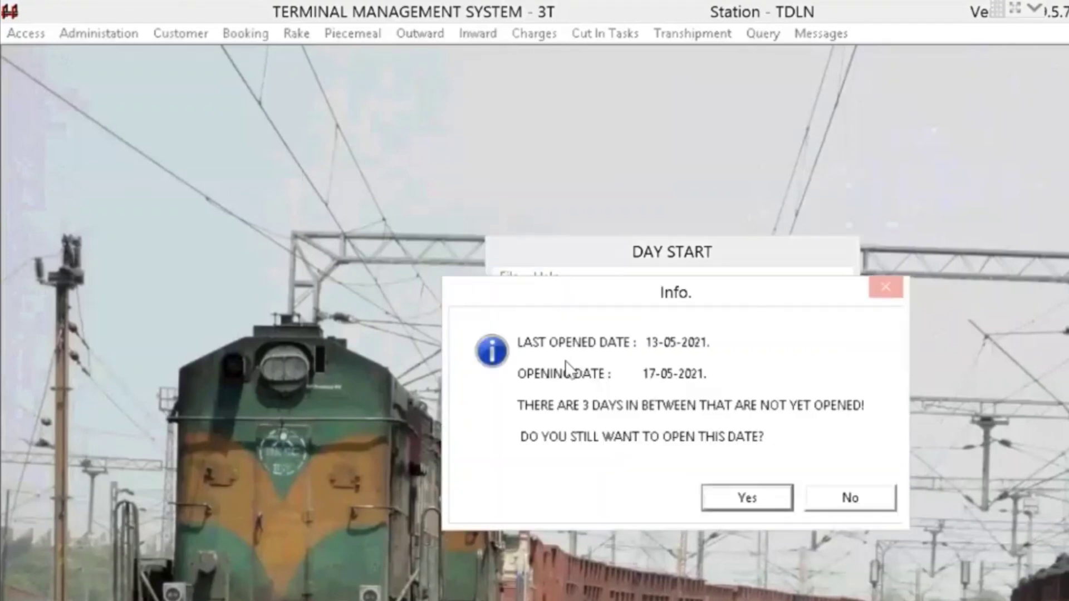
pyautogui.click(746, 499)
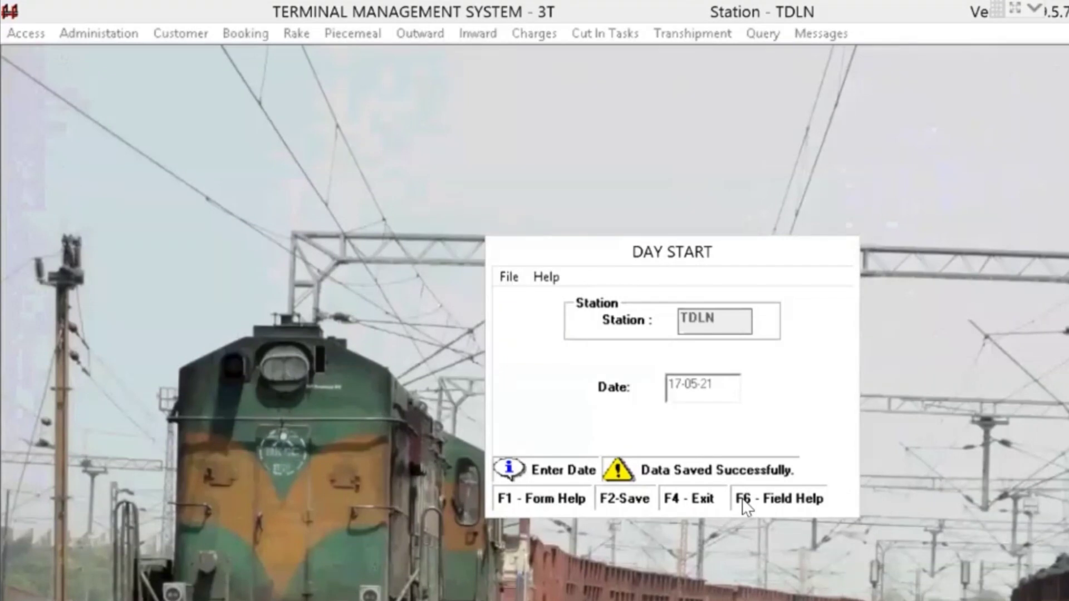
pyautogui.click(507, 278)
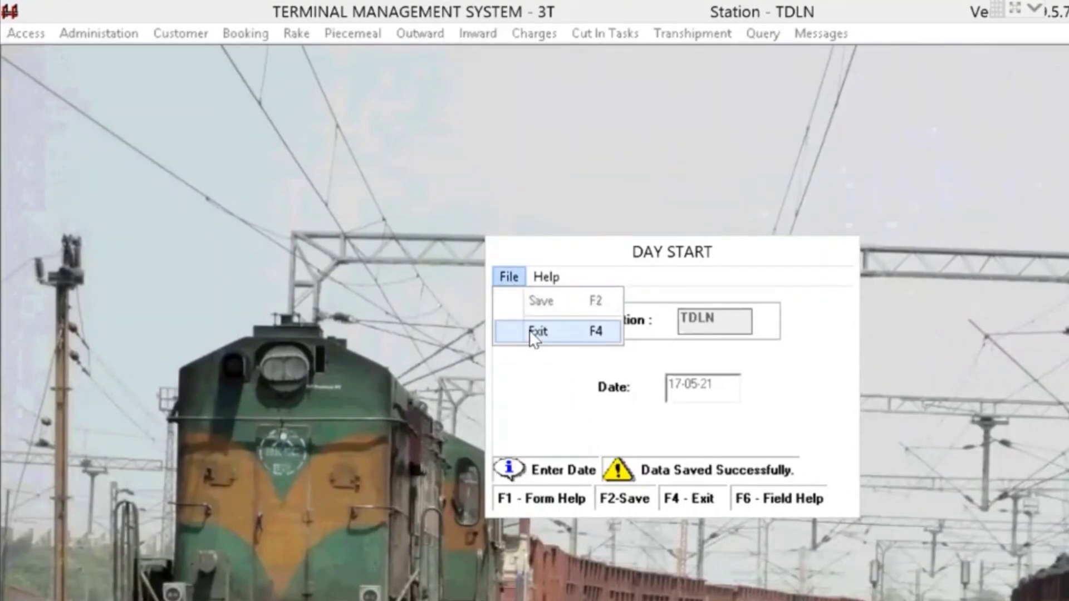
pyautogui.click(533, 333)
pyautogui.click(641, 466)
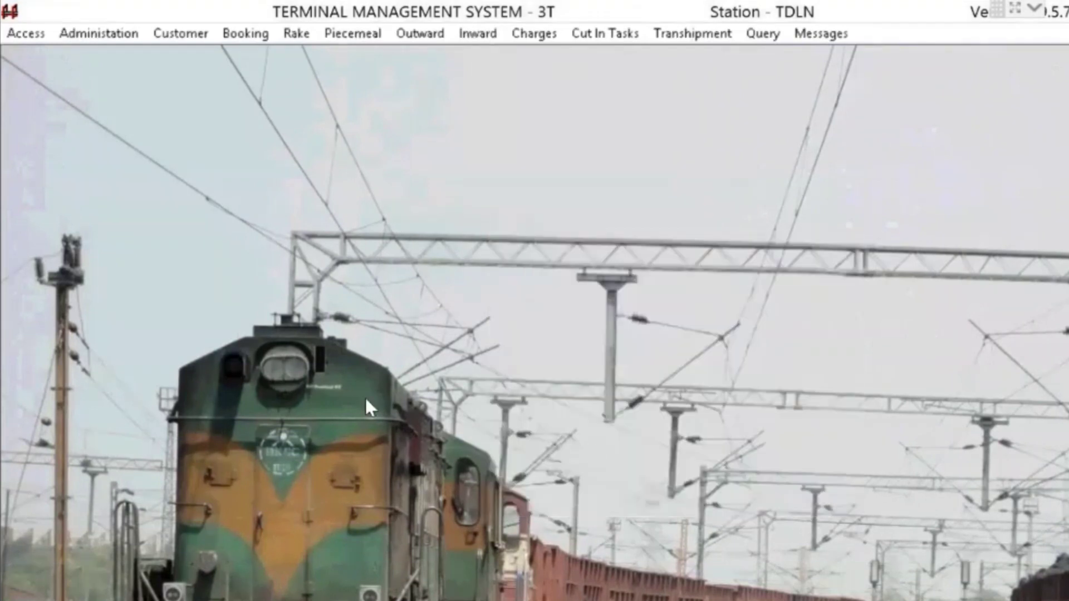
# Open the Day End form for the station and refresh it
pyautogui.click(92, 33)
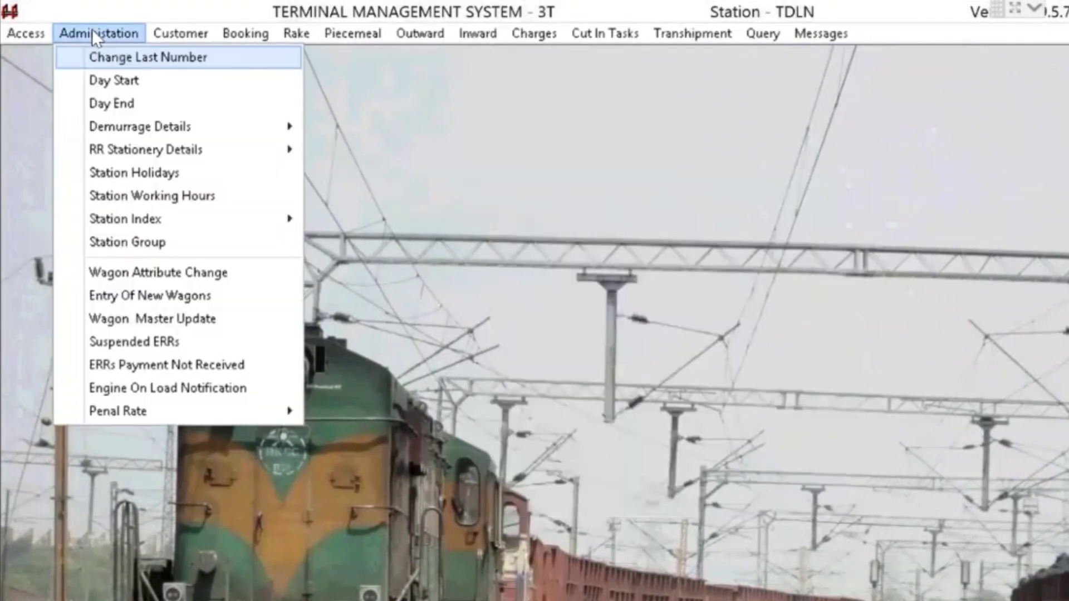
pyautogui.click(111, 107)
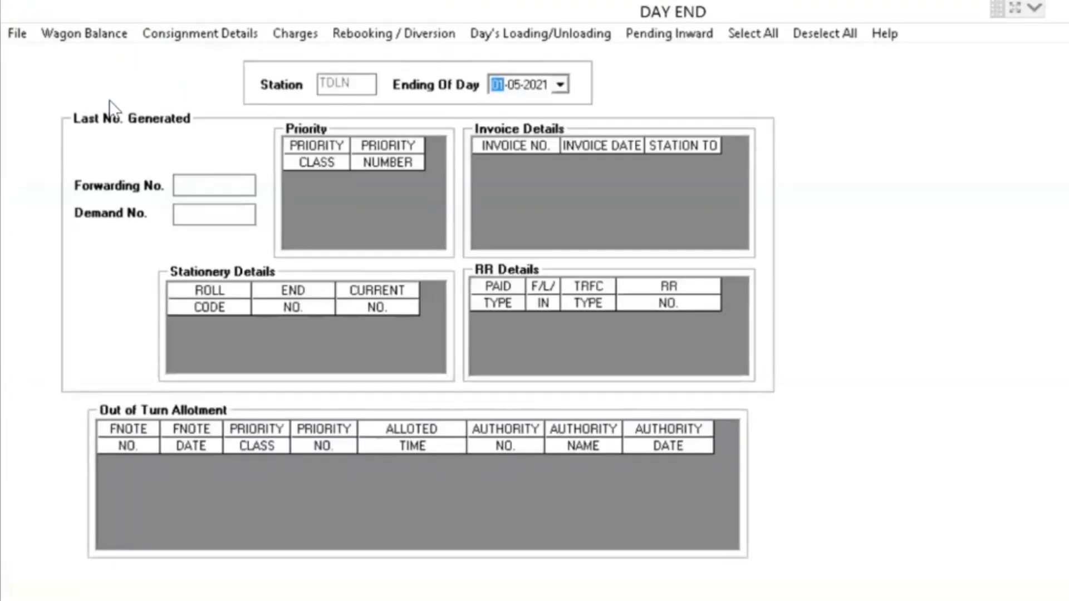
pyautogui.click(16, 35)
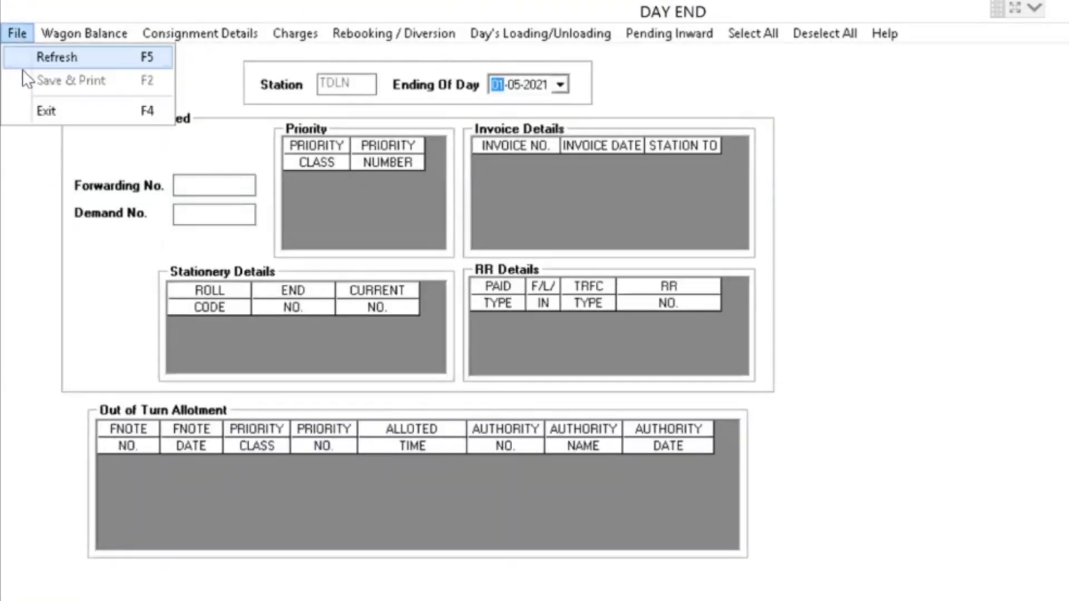
pyautogui.click(44, 53)
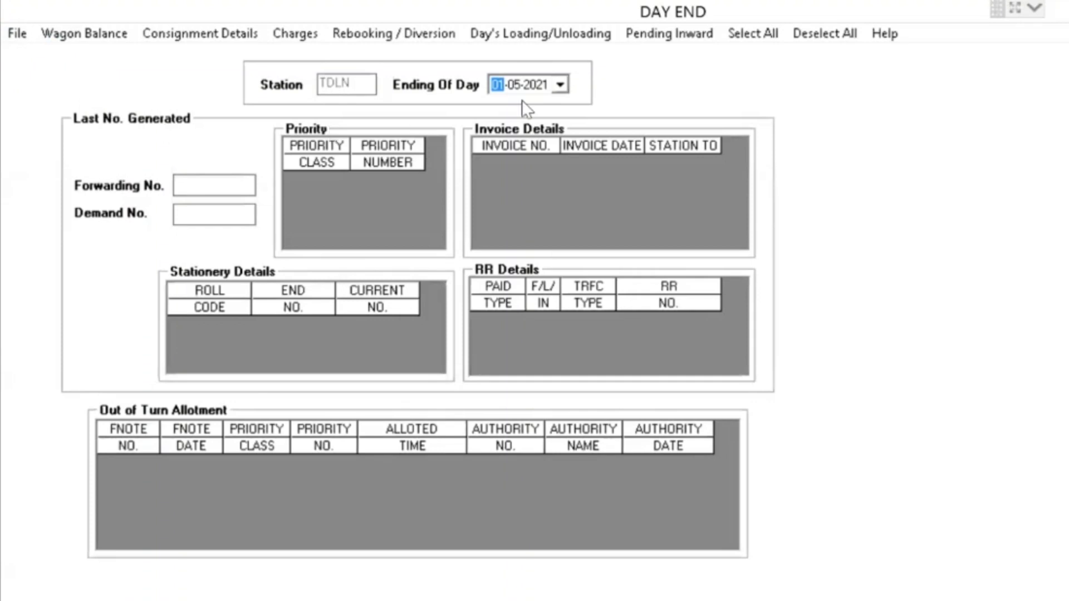
# Open the Pending Inward entries from the Day End form, refresh the pending invoices list, and exit it
pyautogui.click(653, 40)
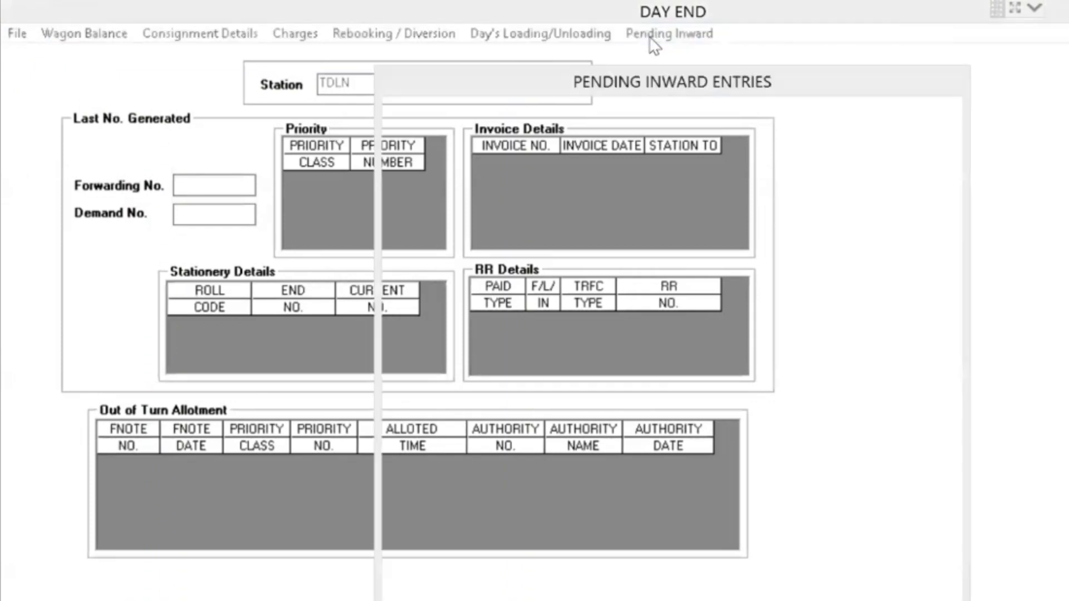
pyautogui.click(396, 107)
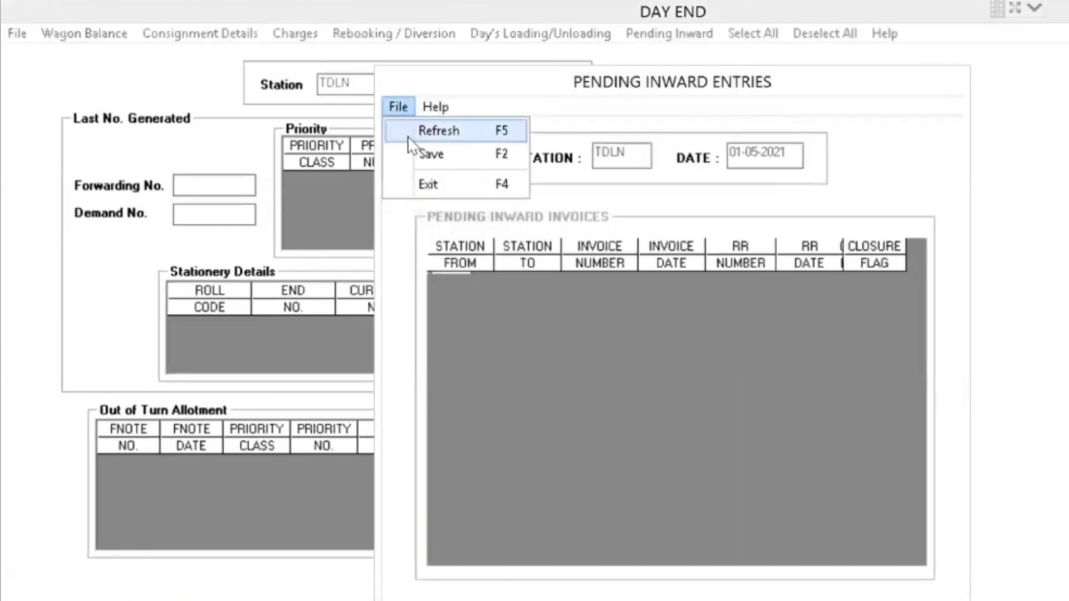
pyautogui.click(413, 131)
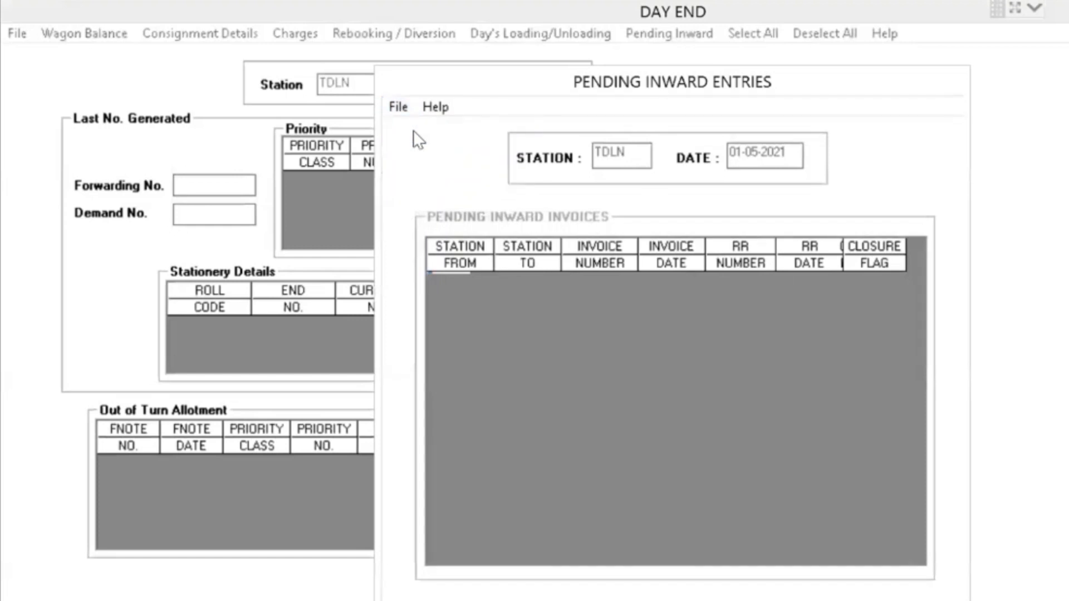
pyautogui.click(397, 106)
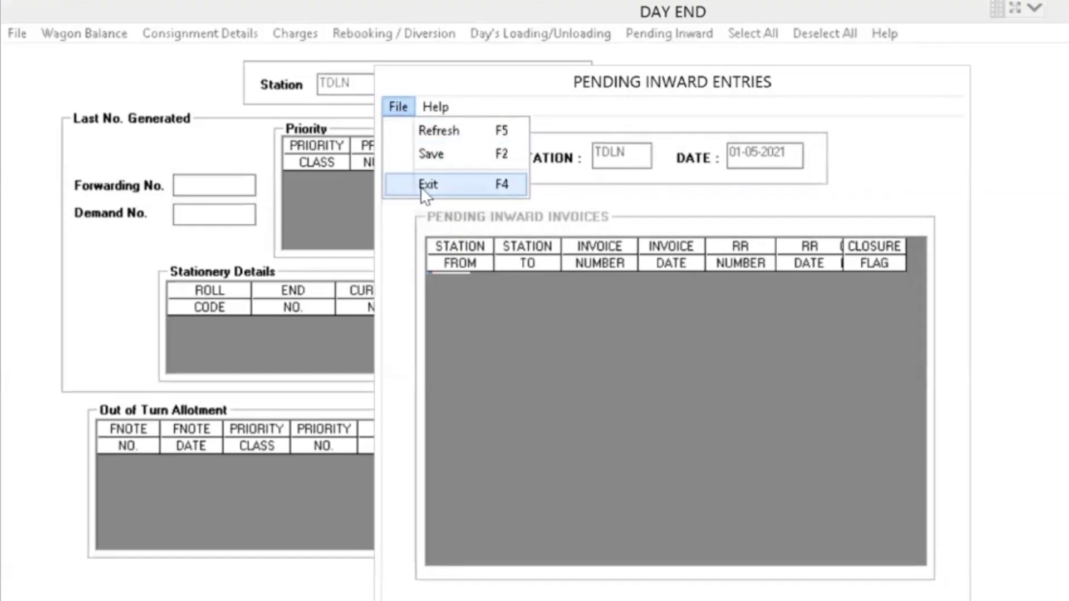
pyautogui.click(395, 101)
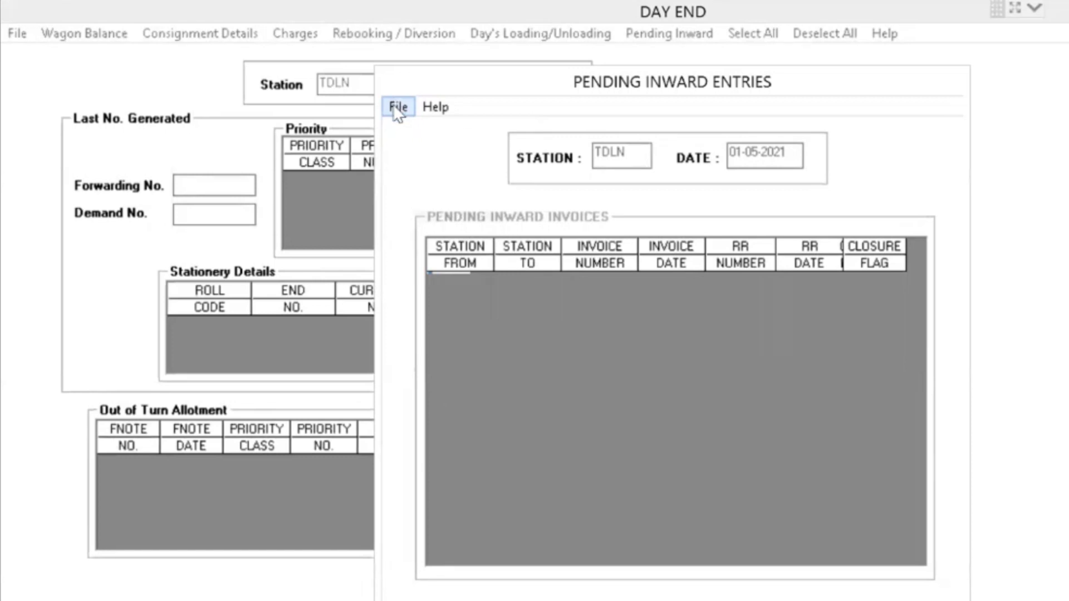
pyautogui.click(398, 107)
pyautogui.click(412, 181)
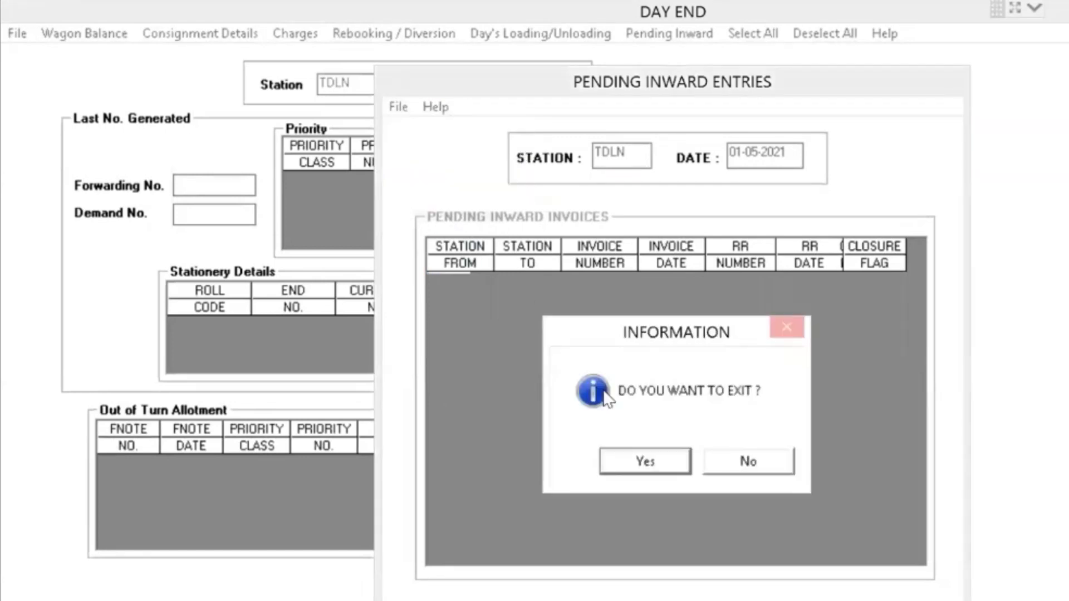
pyautogui.click(656, 466)
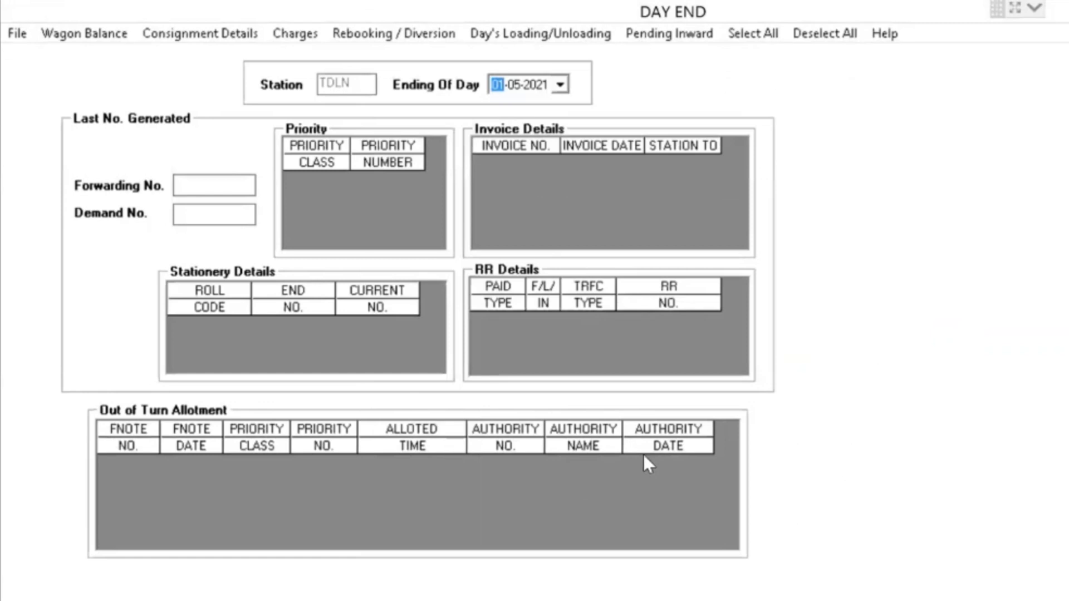
# Save the Day End for 01-05-2021, decline printing of the day end reports, and exit the form
pyautogui.click(15, 34)
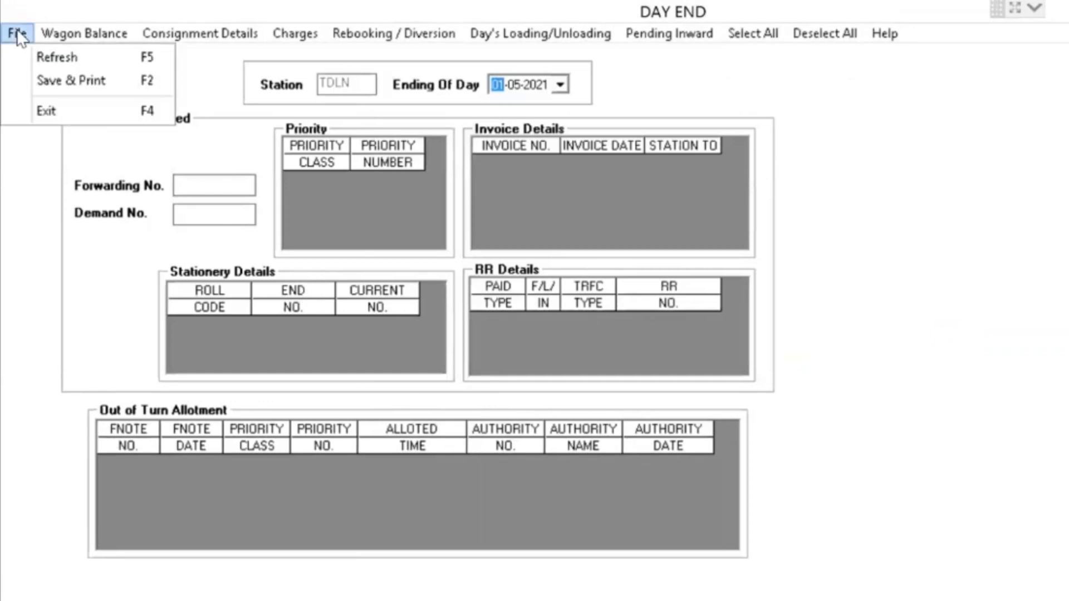
pyautogui.click(52, 84)
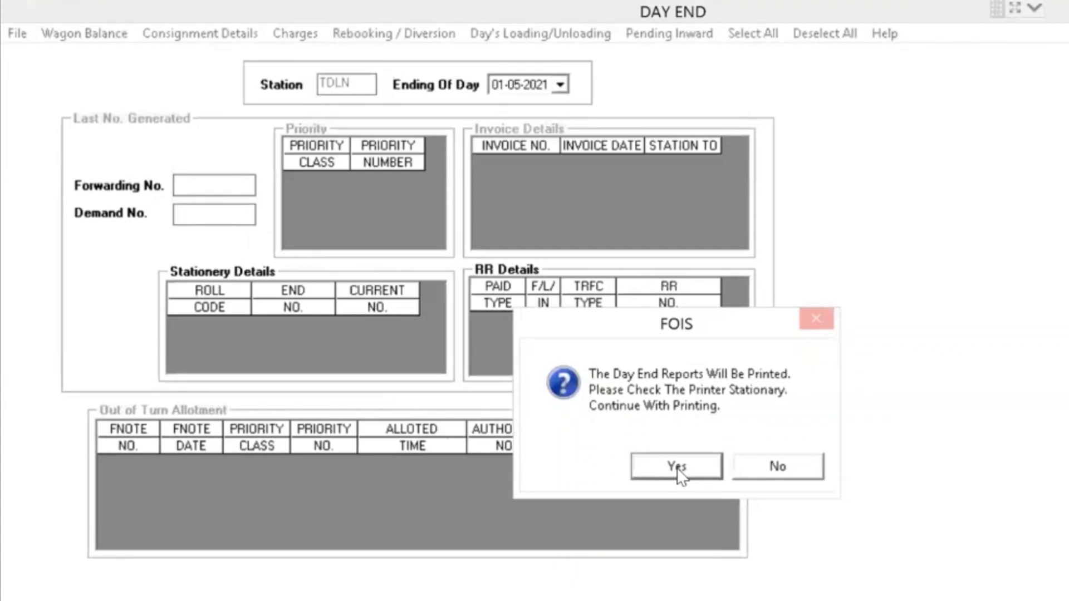
pyautogui.click(794, 471)
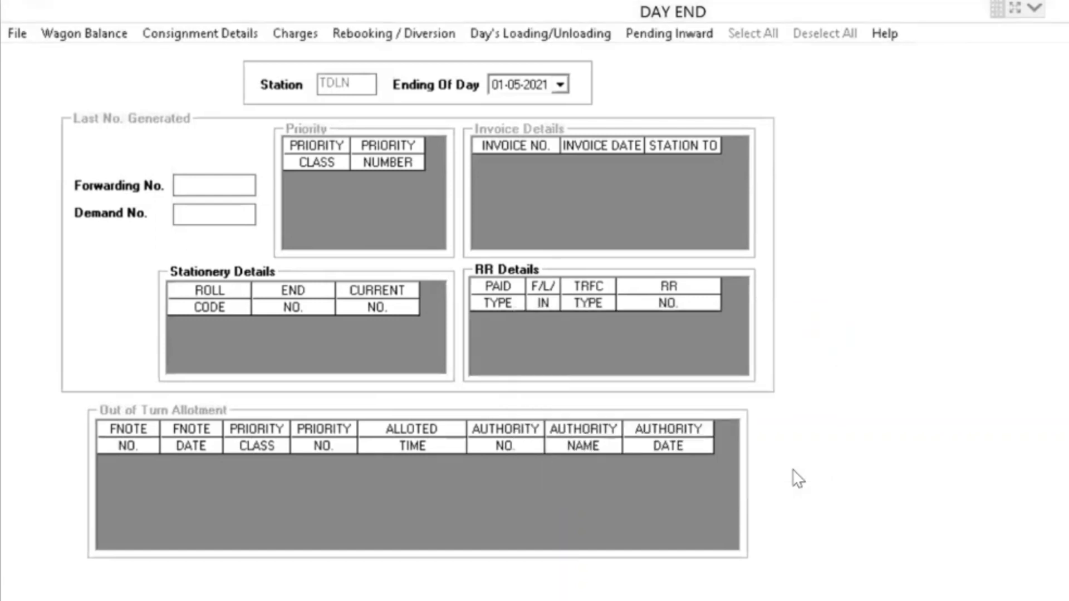
pyautogui.click(18, 37)
pyautogui.click(35, 118)
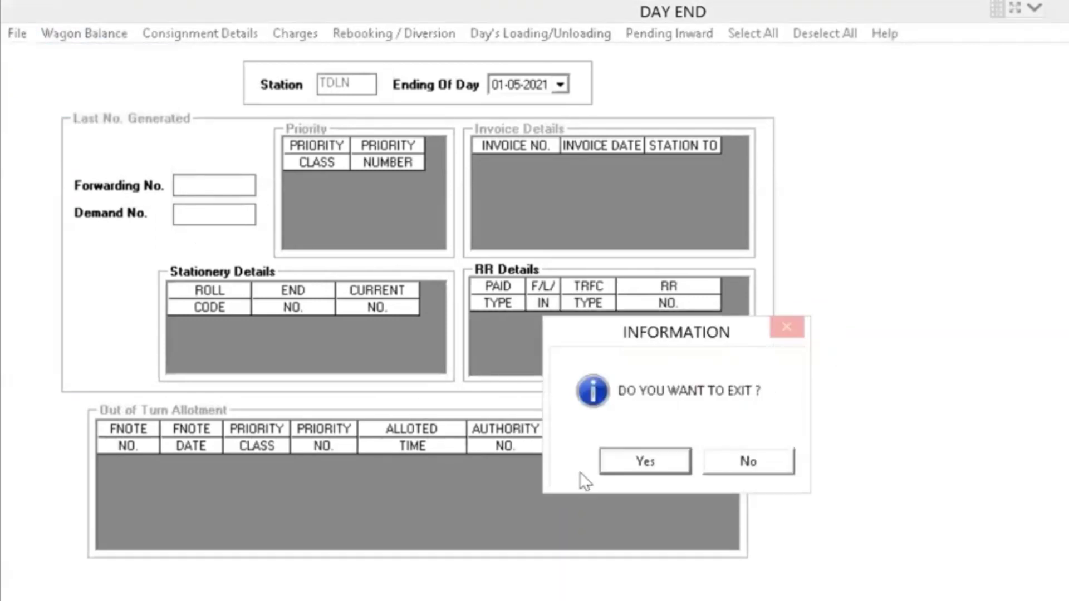
pyautogui.click(630, 461)
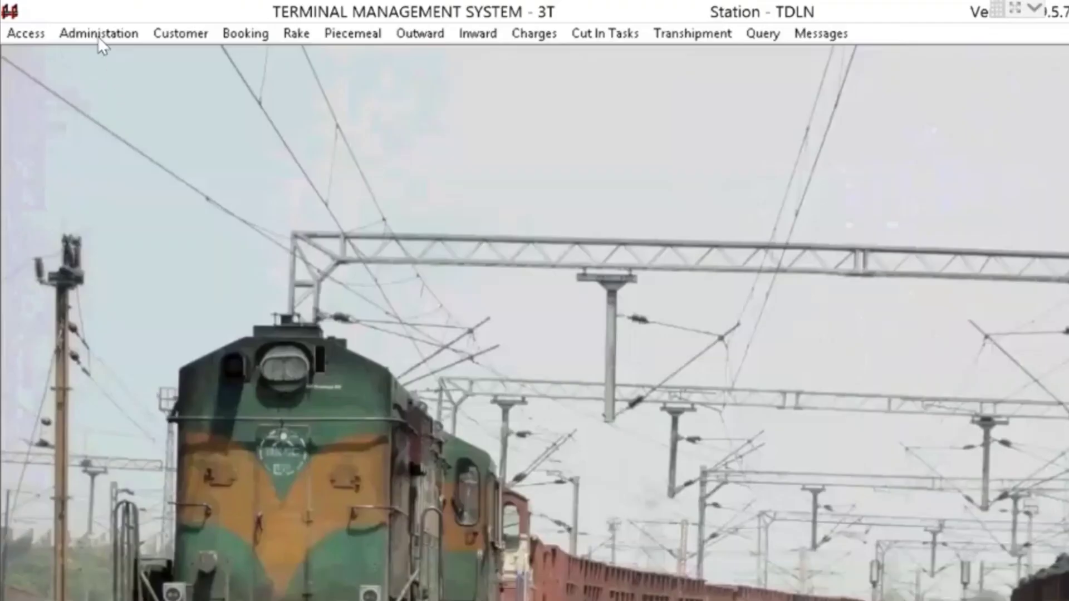
# Retrieve the chargeable distances from TDLN in the Station Index maintenance form and exit it
pyautogui.click(95, 36)
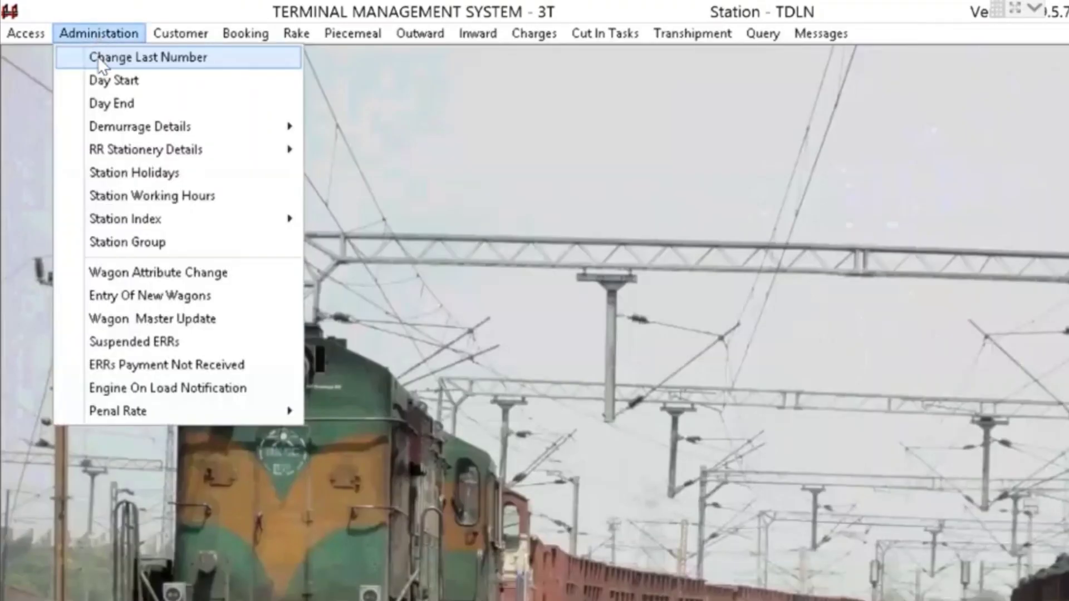
pyautogui.moveTo(104, 156)
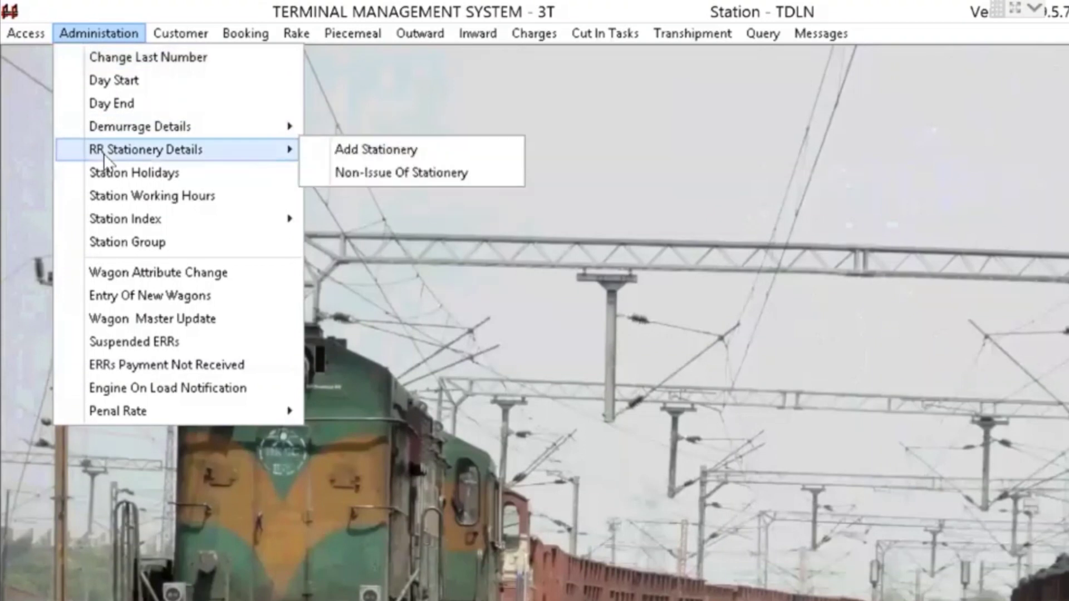
pyautogui.moveTo(142, 221)
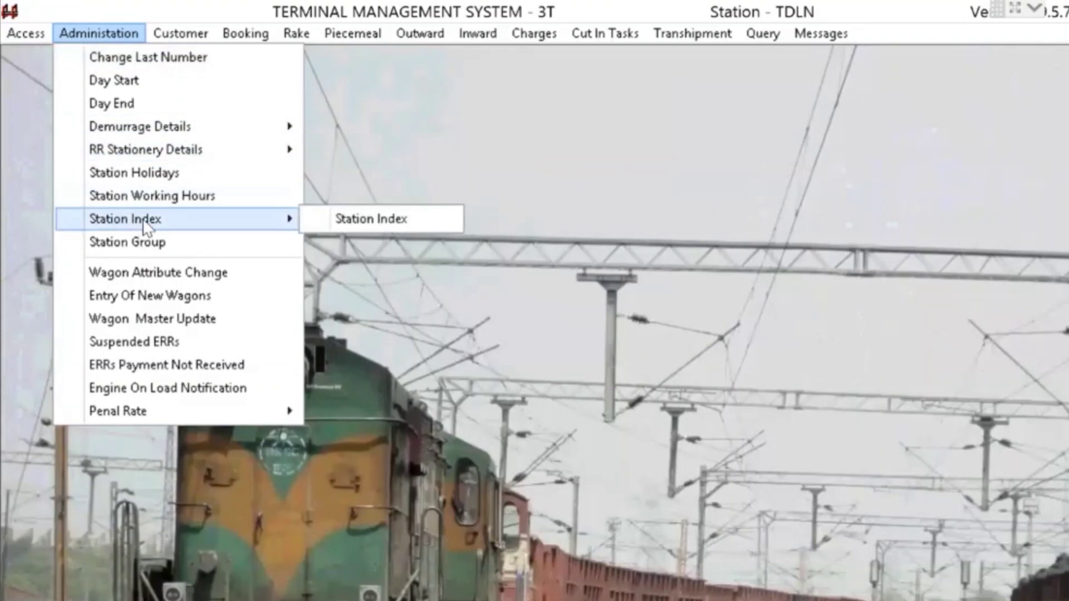
pyautogui.click(374, 217)
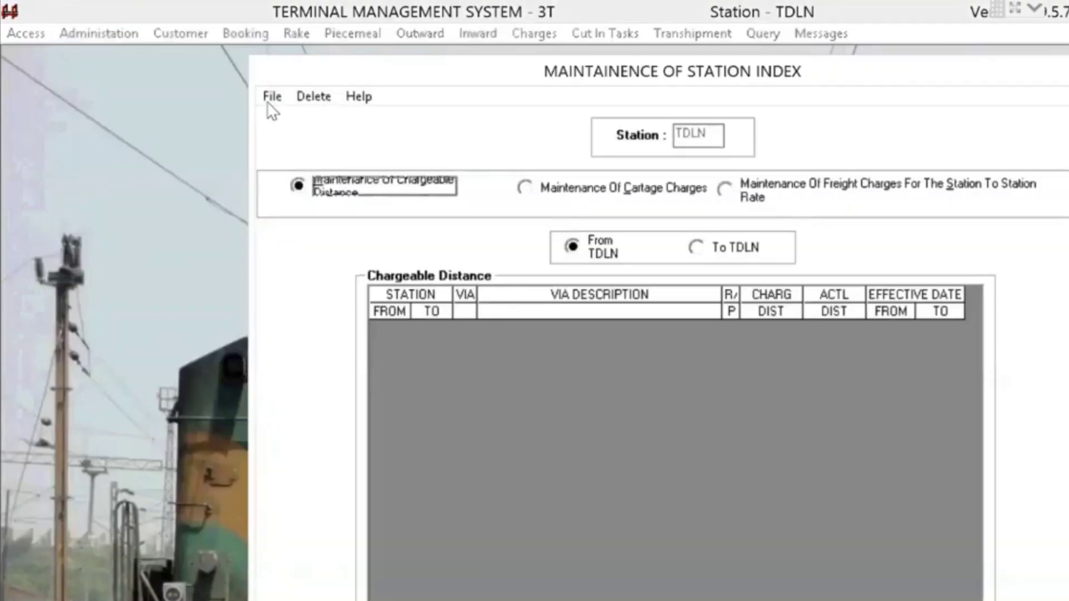
pyautogui.click(274, 102)
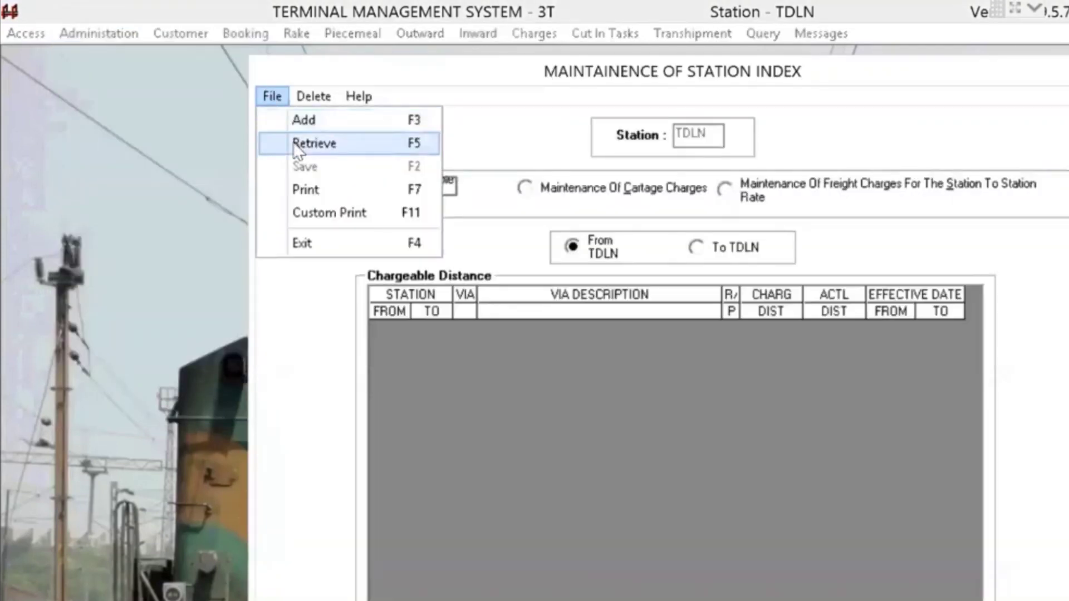
pyautogui.click(301, 142)
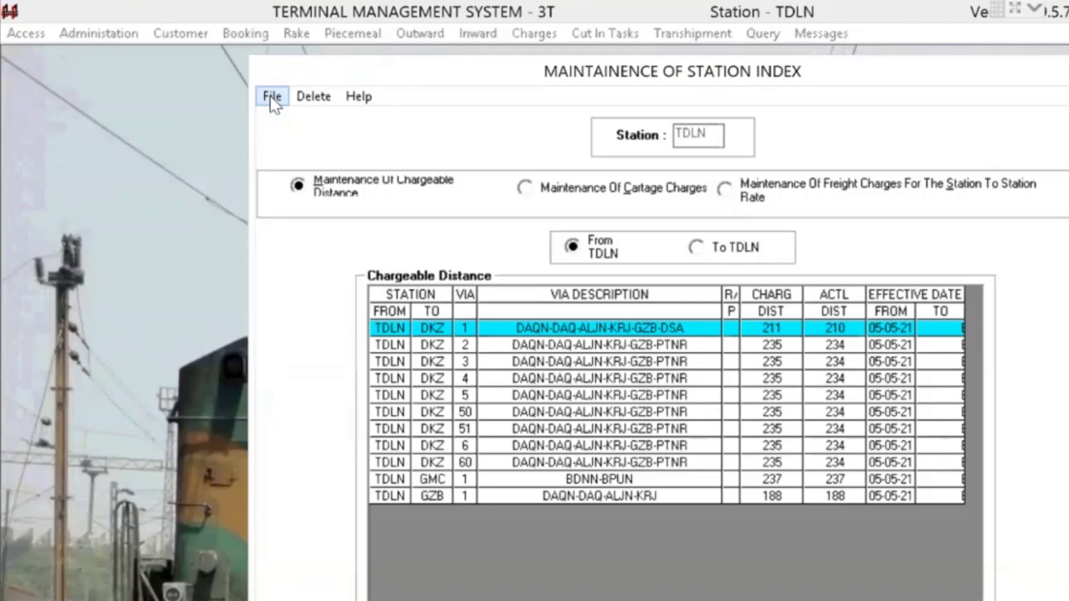
pyautogui.click(269, 95)
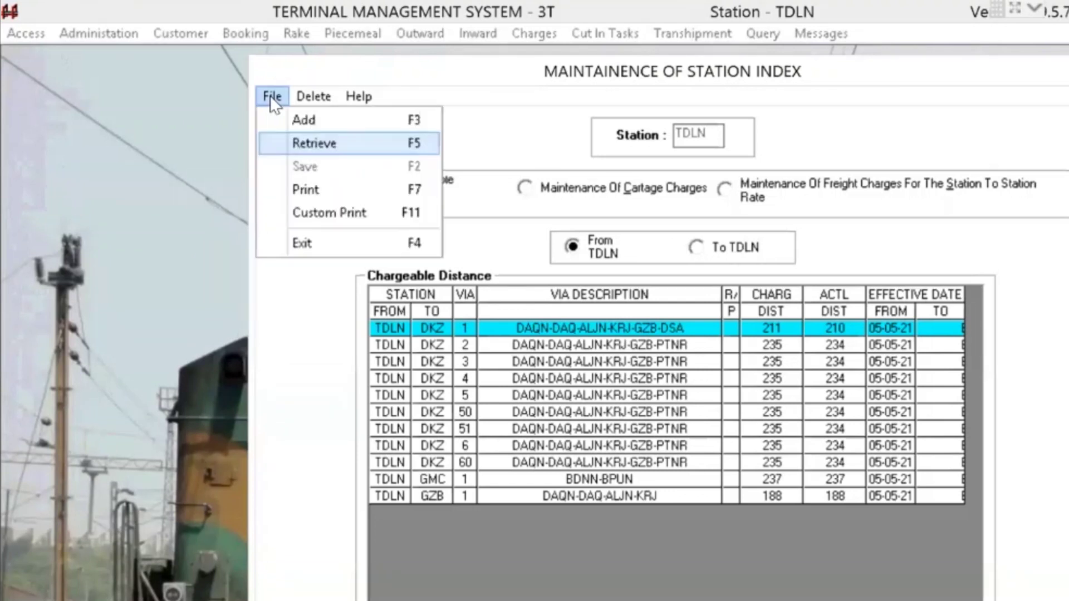
pyautogui.click(319, 240)
pyautogui.click(641, 460)
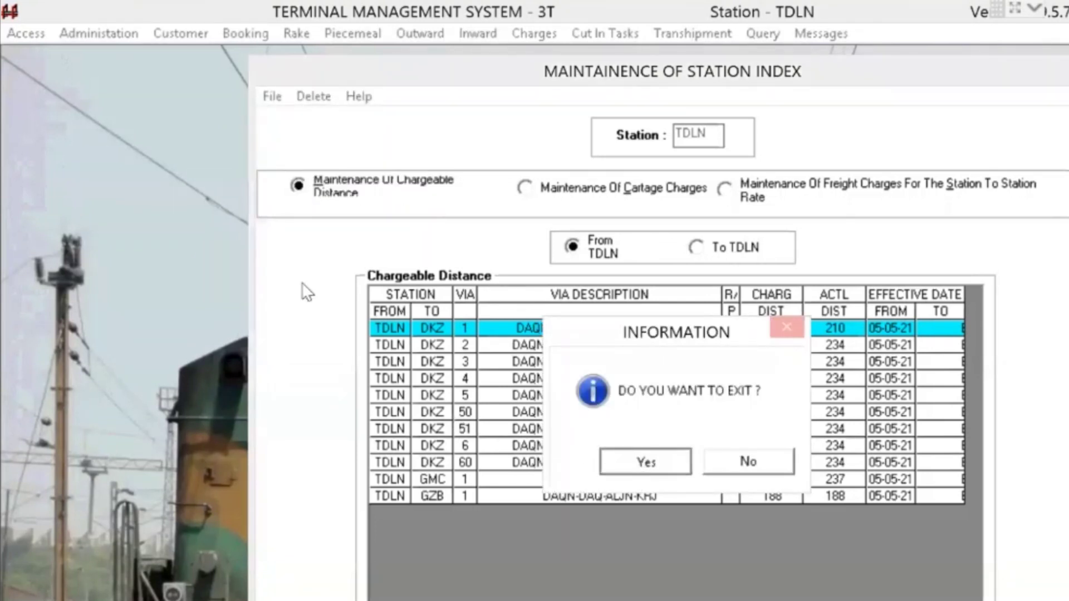
# Enter a new RR stationery roll with roll code COMG23, start number 022500 and end number 022600
pyautogui.click(63, 33)
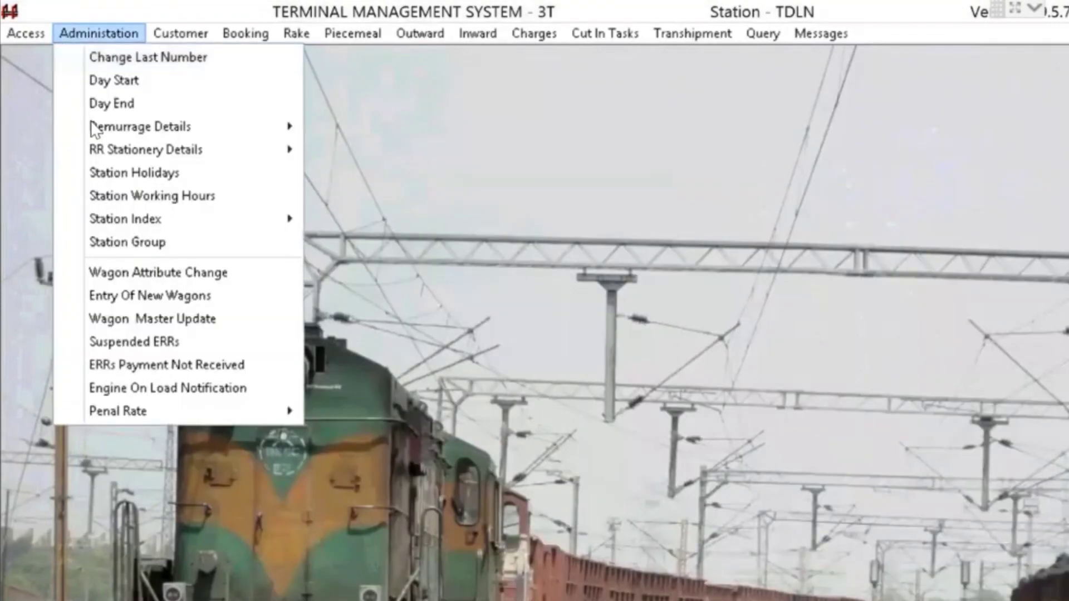
pyautogui.moveTo(116, 156)
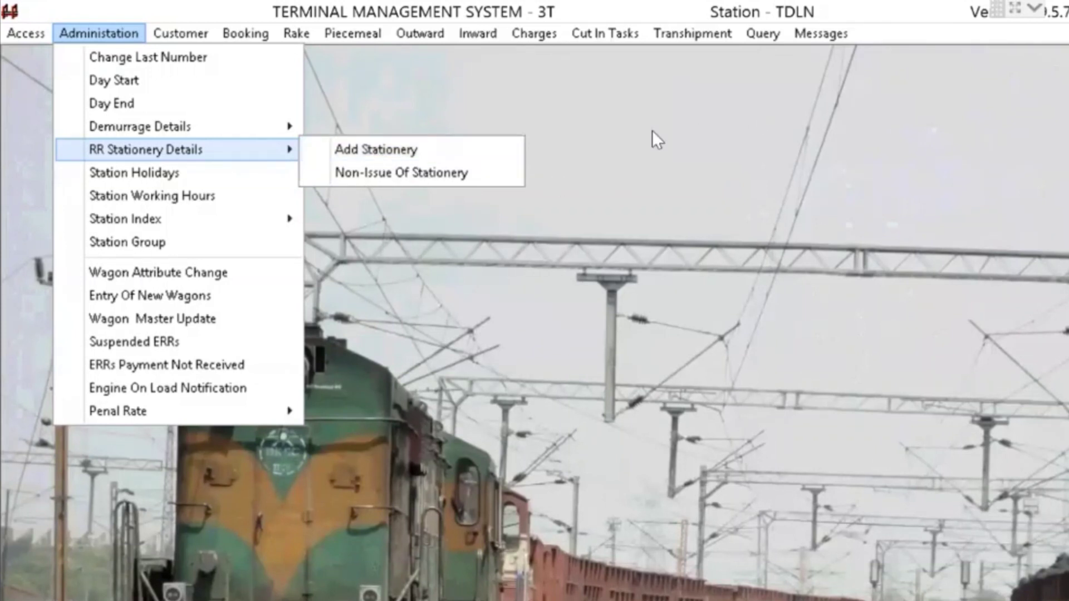
pyautogui.click(372, 153)
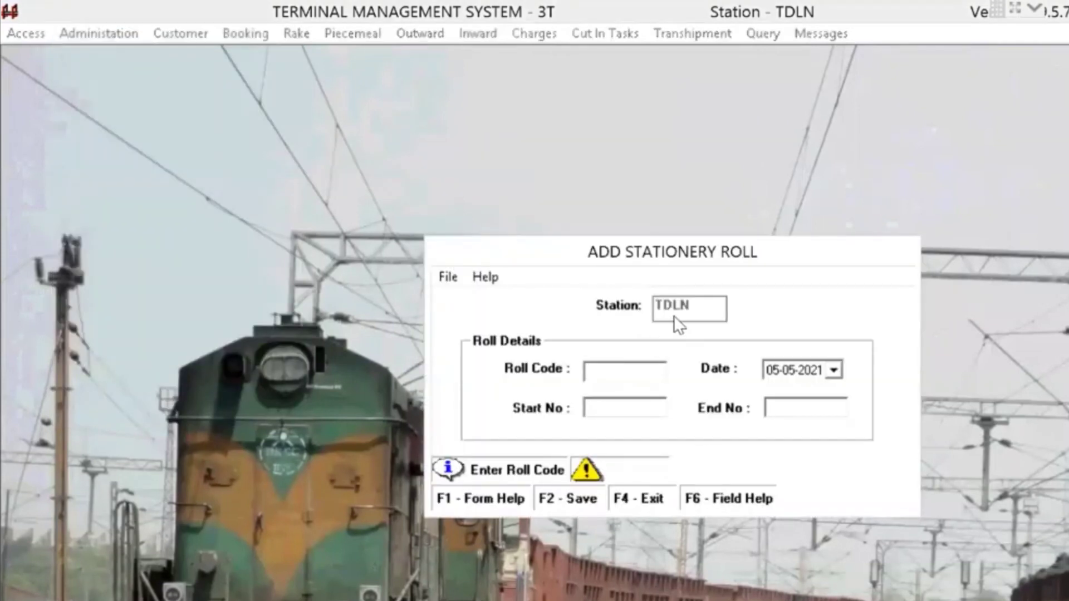
pyautogui.write('COMG23')
pyautogui.press('Return')
pyautogui.press('Return')
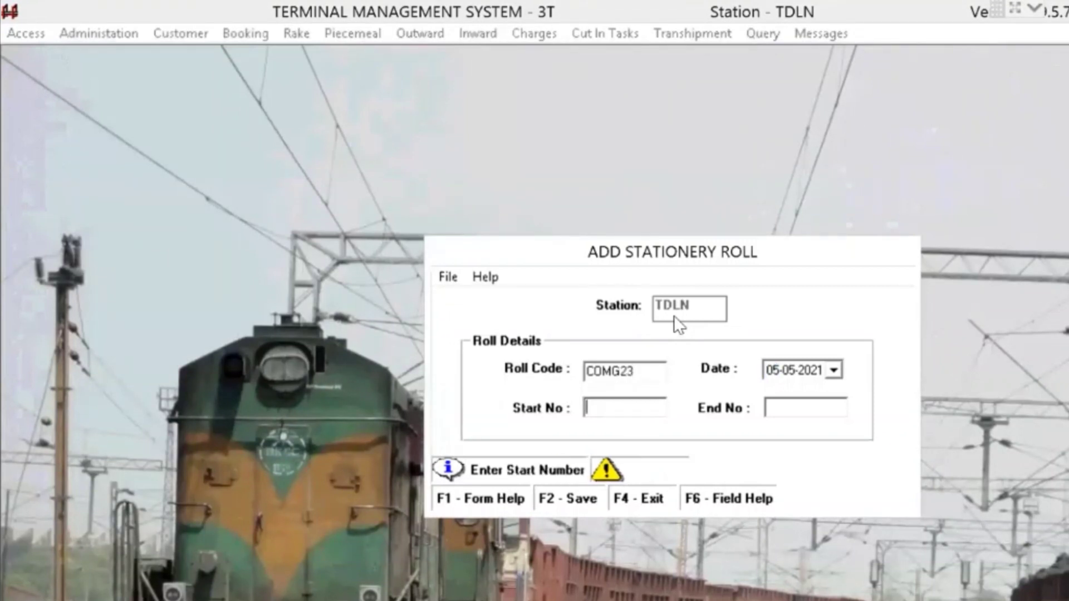
pyautogui.write('022500')
pyautogui.press('Return')
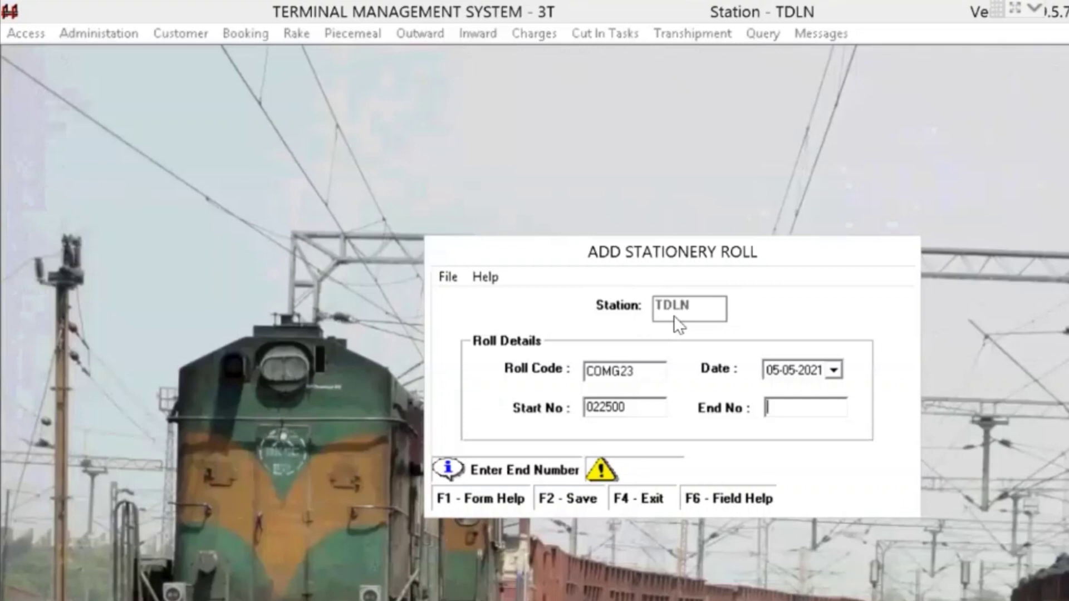
pyautogui.write('022600')
# Save the new stationery roll and exit the Add Stationery Roll form
pyautogui.click(446, 281)
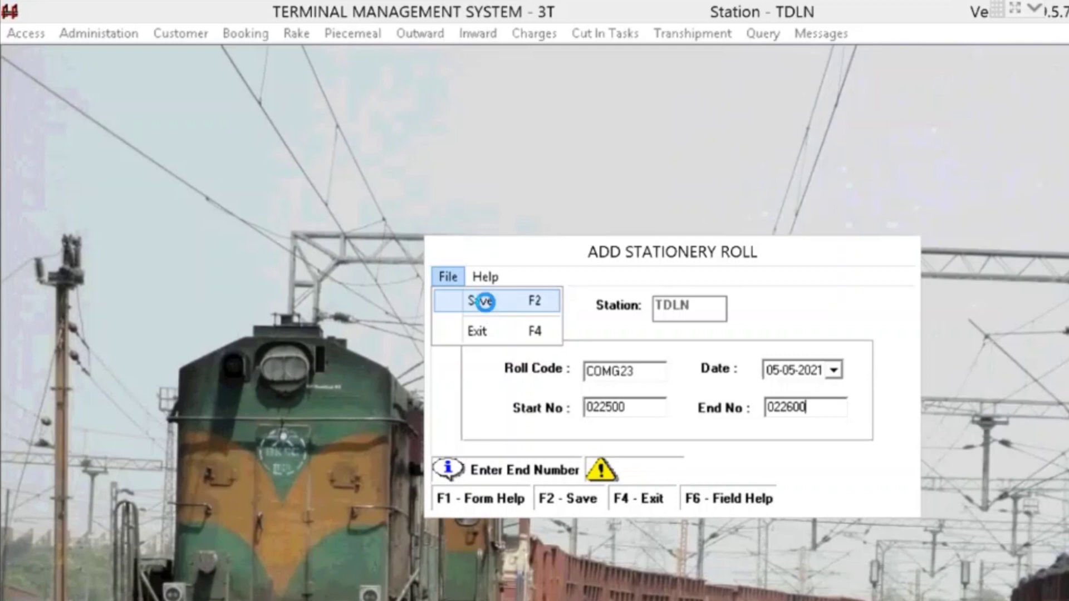
pyautogui.click(486, 304)
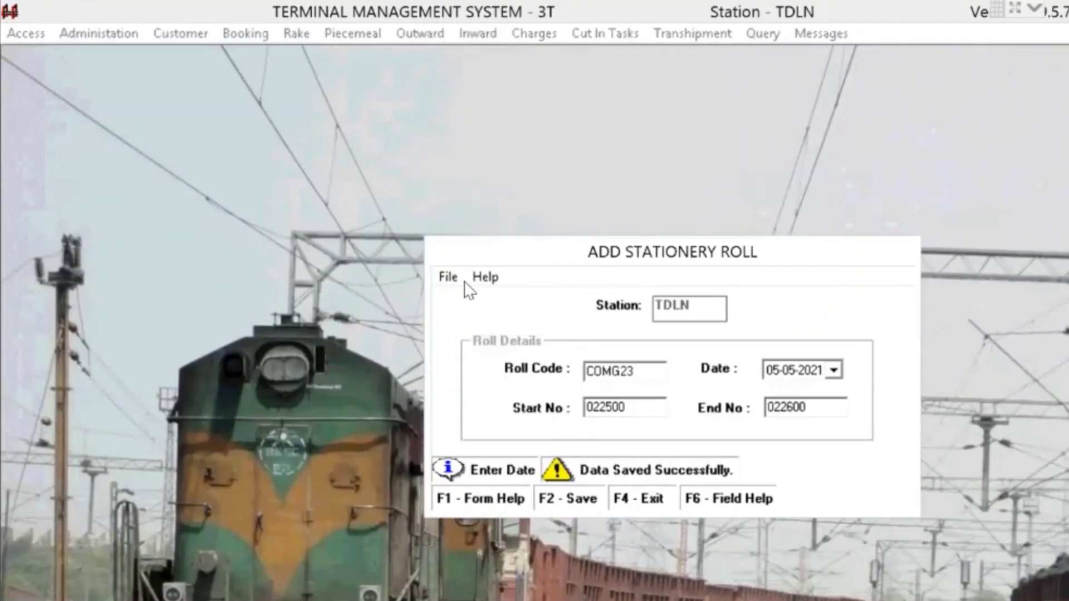
pyautogui.click(449, 278)
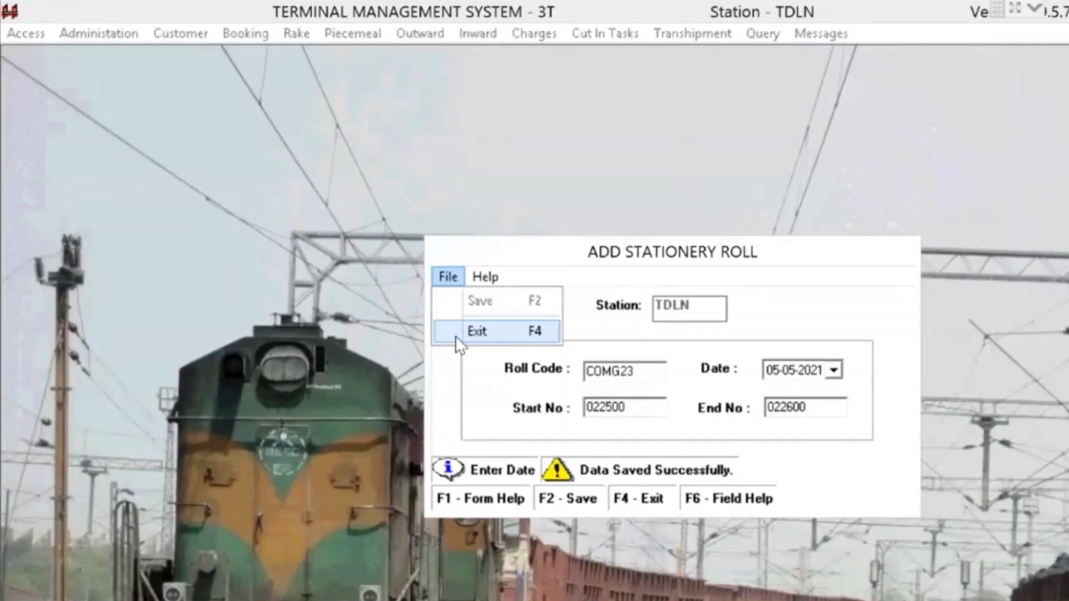
pyautogui.click(456, 336)
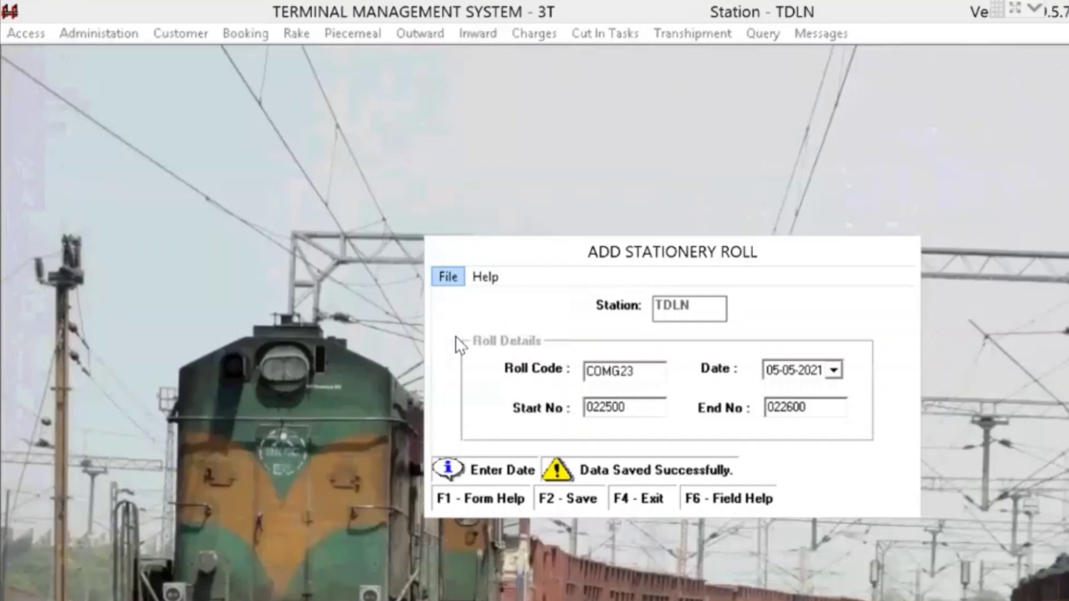
pyautogui.press('Return')
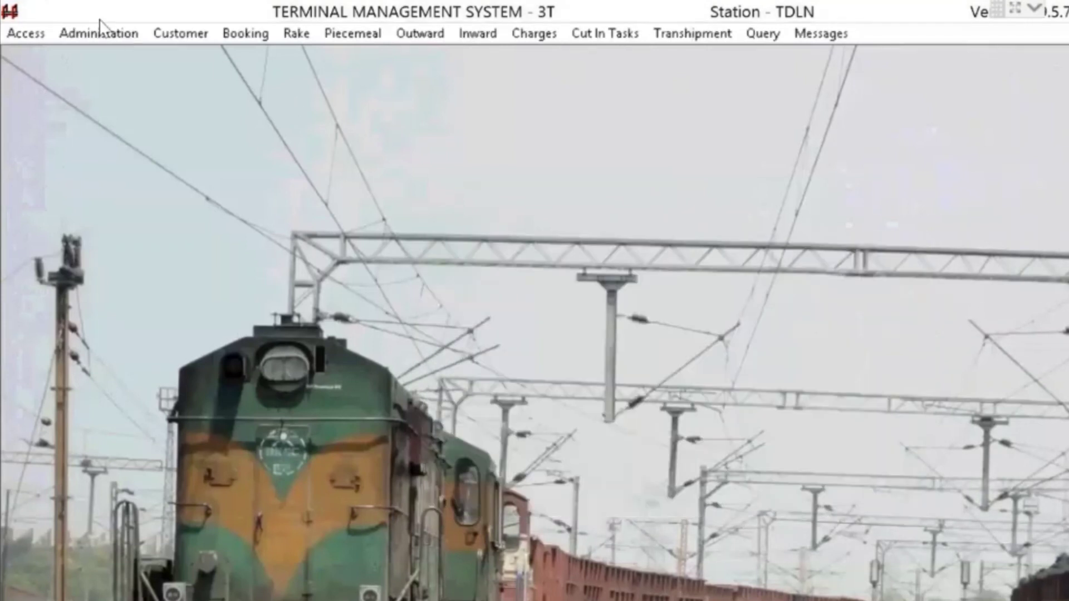
# Open the Customer Profile form for the station
pyautogui.click(100, 34)
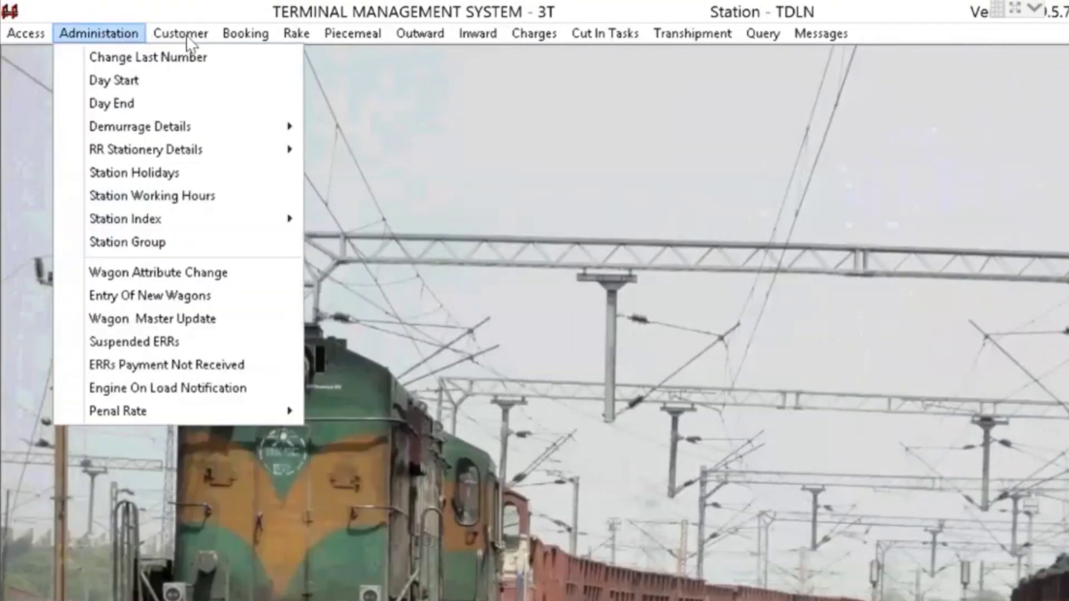
pyautogui.moveTo(173, 34)
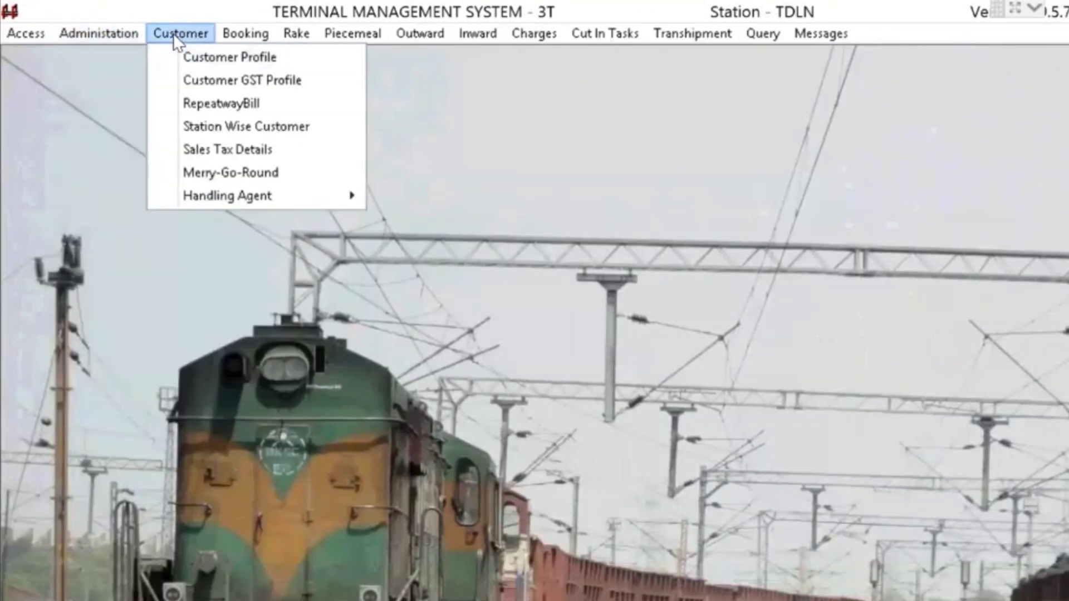
pyautogui.moveTo(96, 26)
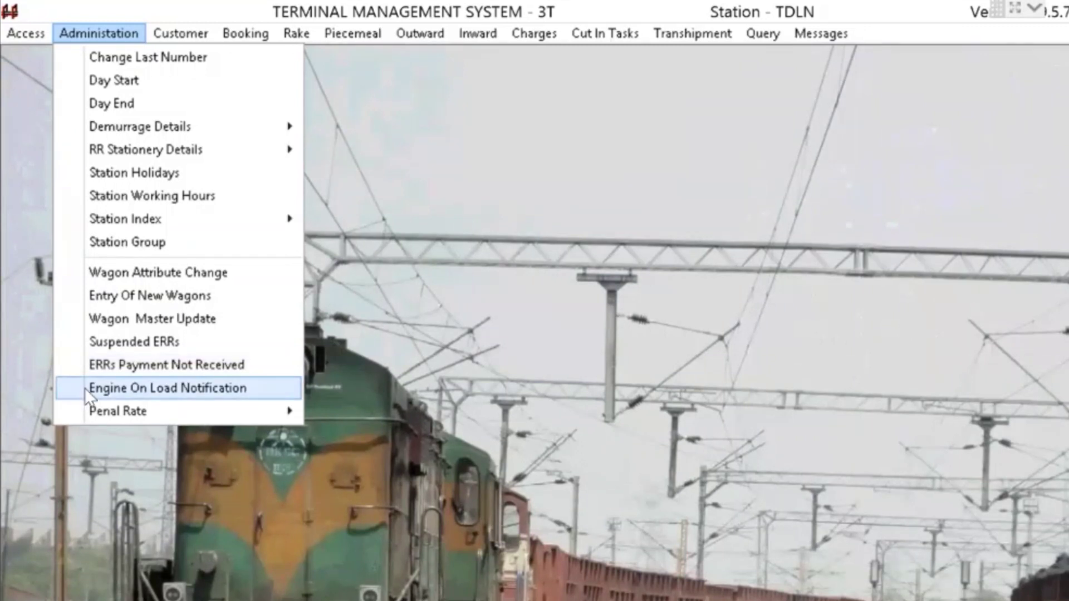
pyautogui.moveTo(89, 416)
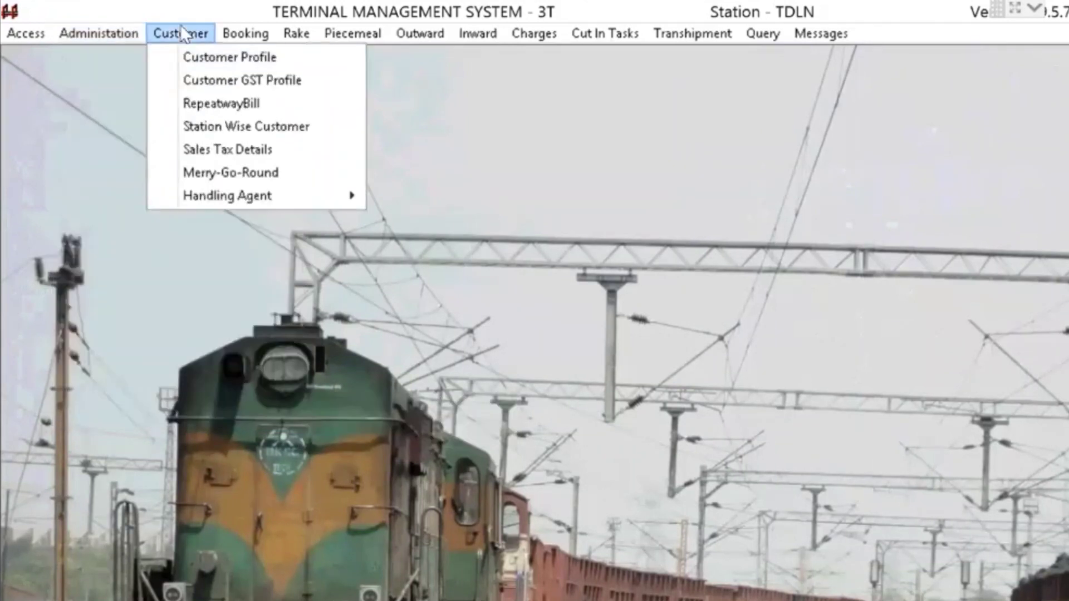
pyautogui.click(192, 58)
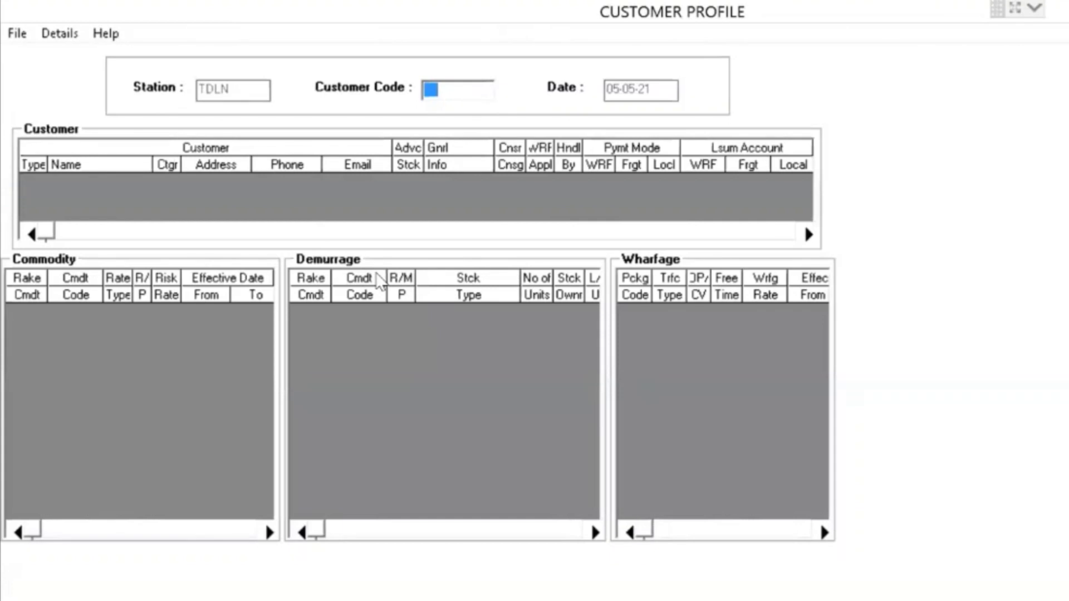
# Retrieve the existing customer profile for customer code ACC
pyautogui.write('ACC')
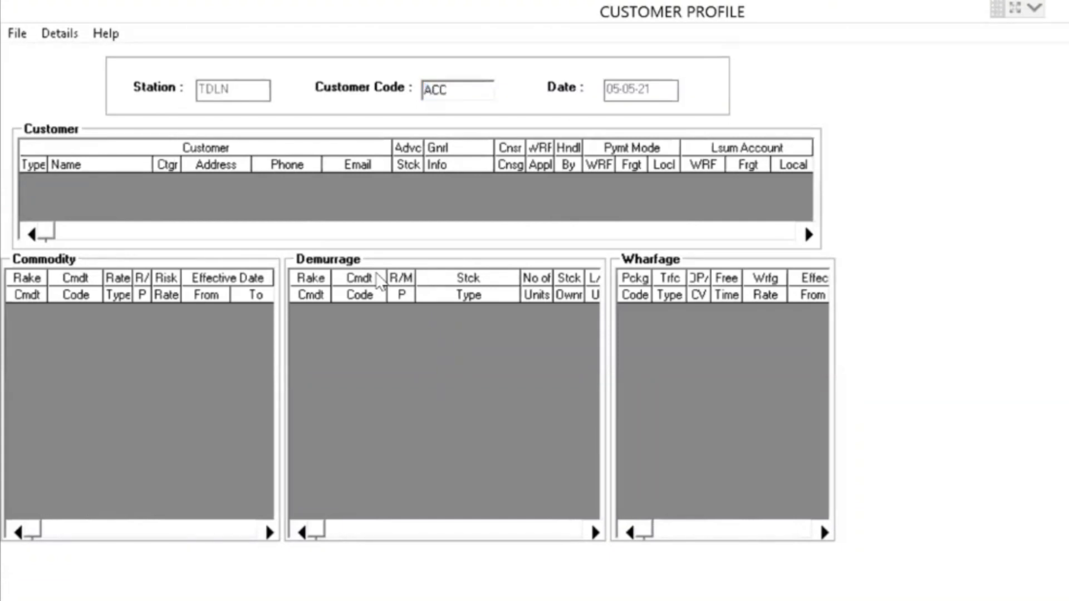
pyautogui.click(18, 34)
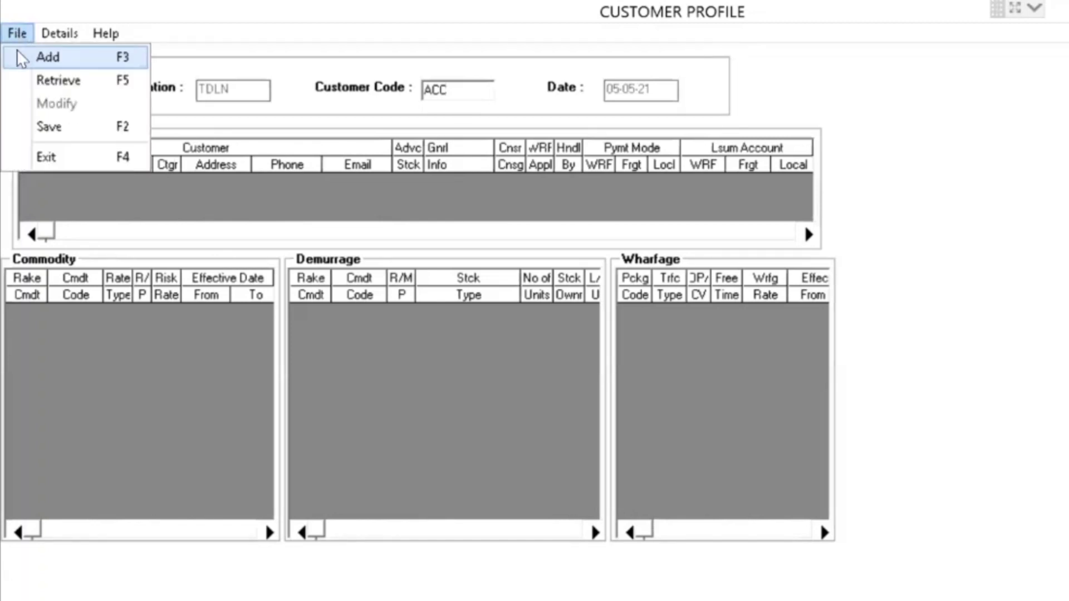
pyautogui.click(54, 81)
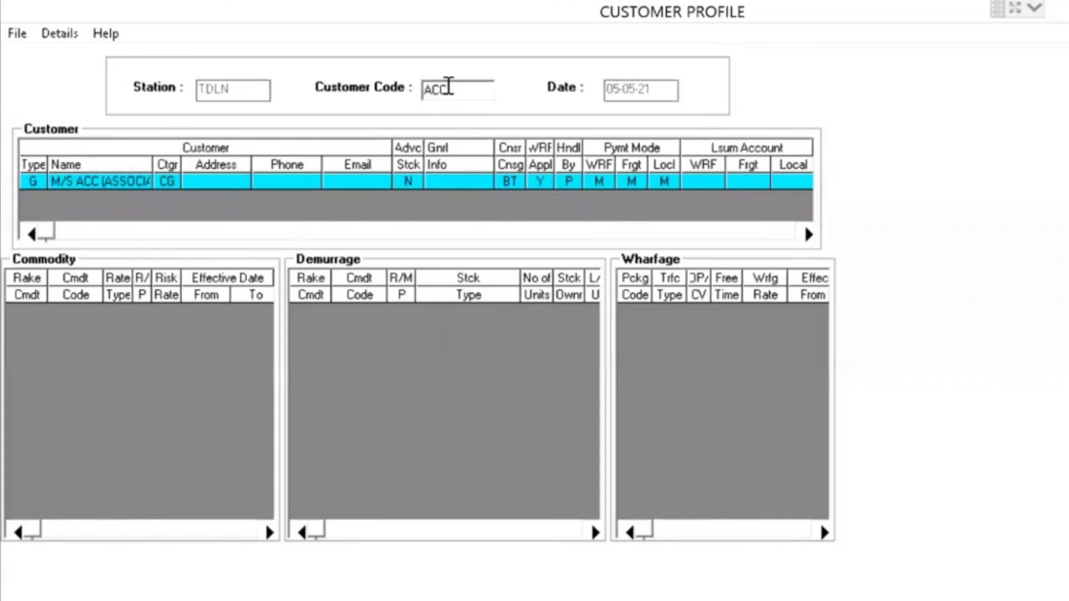
# Add a new customer record with customer code AC and customer type G (Global Customer)
pyautogui.doubleClick(448, 87)
pyautogui.write('AC')
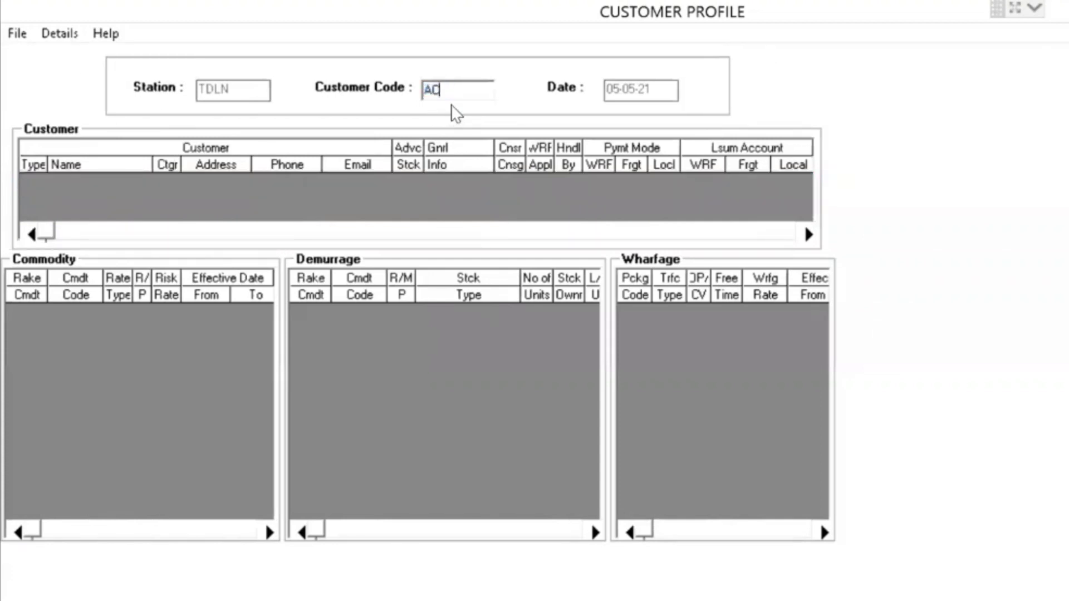
pyautogui.click(18, 35)
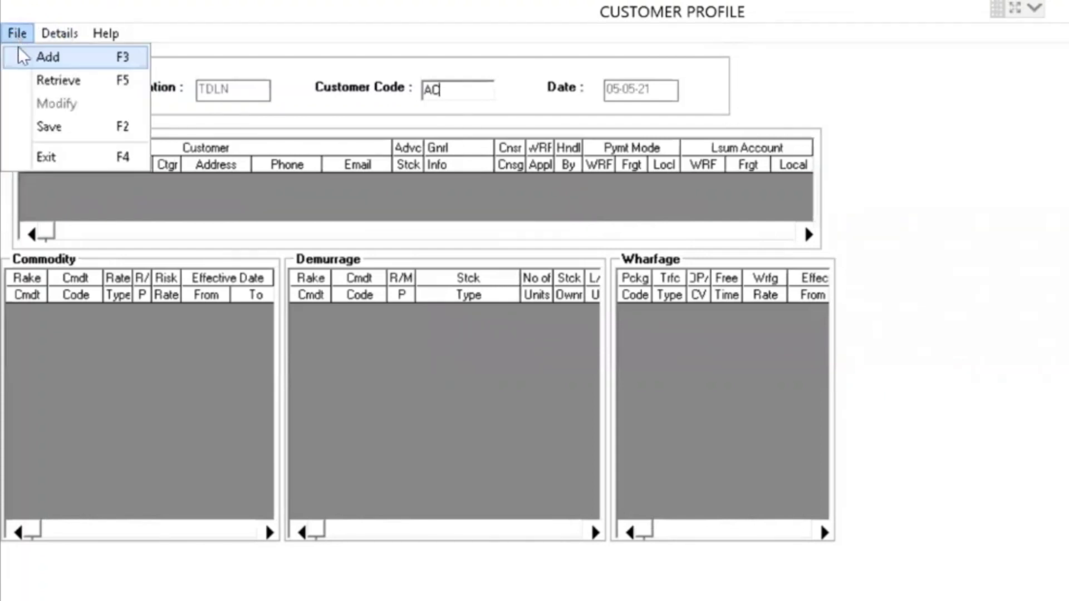
pyautogui.click(48, 58)
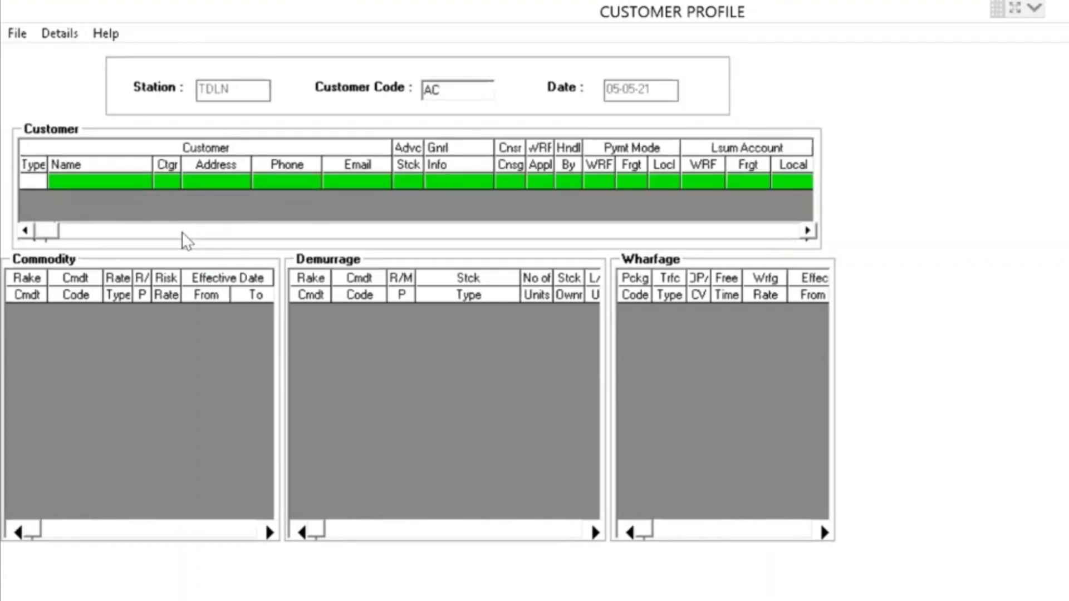
pyautogui.press('F1')
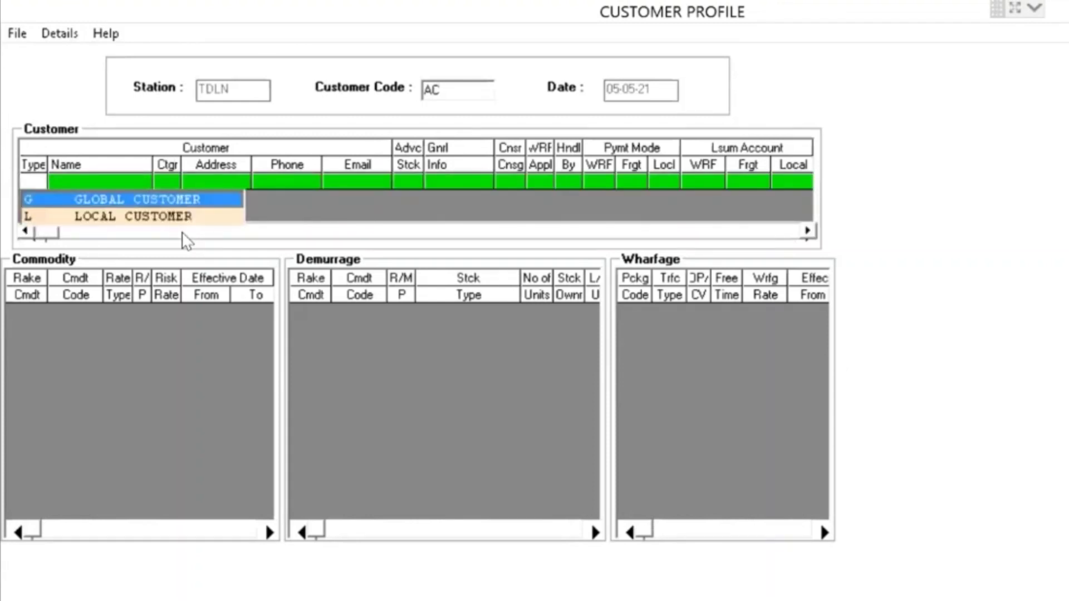
pyautogui.click(112, 200)
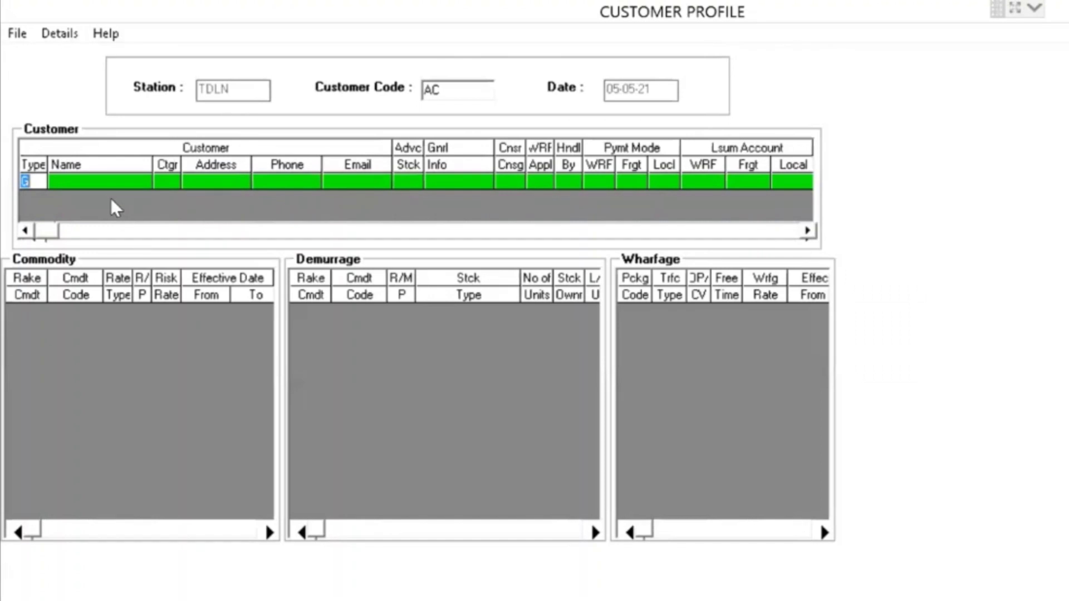
pyautogui.press('Return')
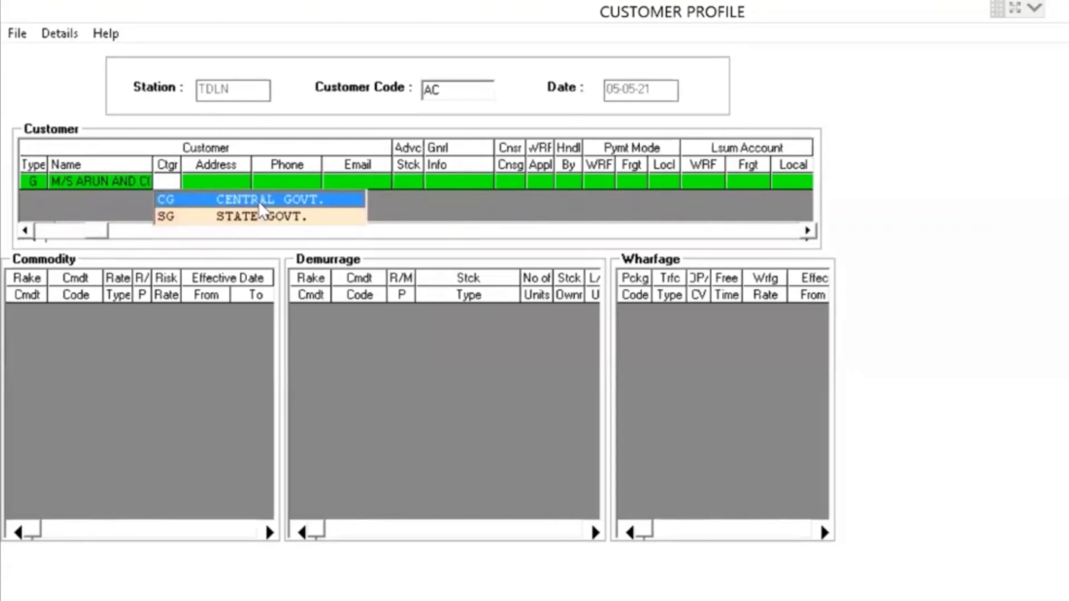
# Leave the new customer's category blank and fill in the customer's address, phone number and e-mail
pyautogui.press('Escape')
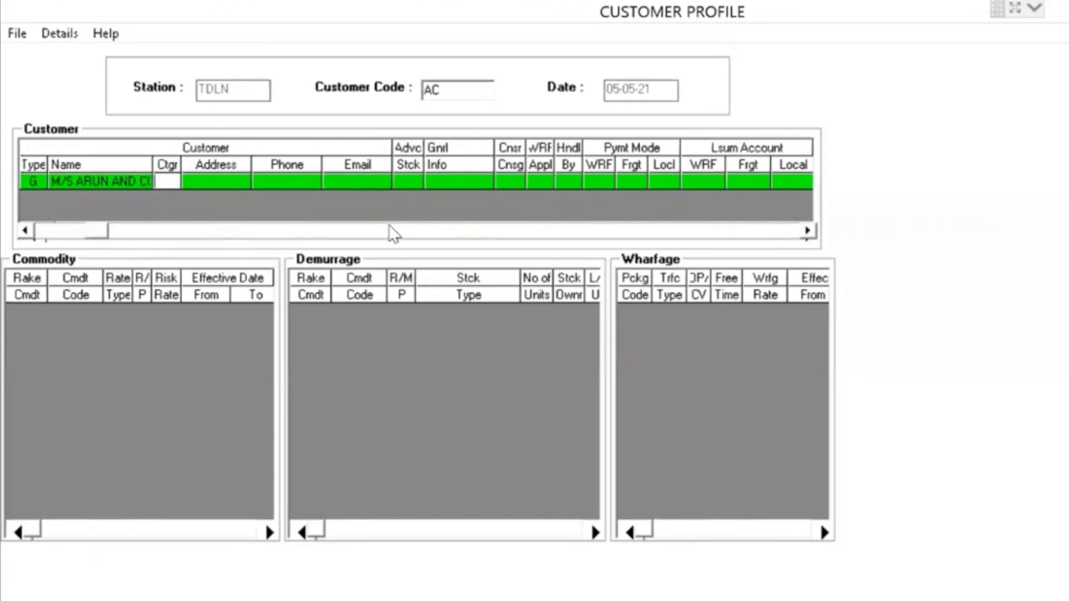
pyautogui.press('Tab')
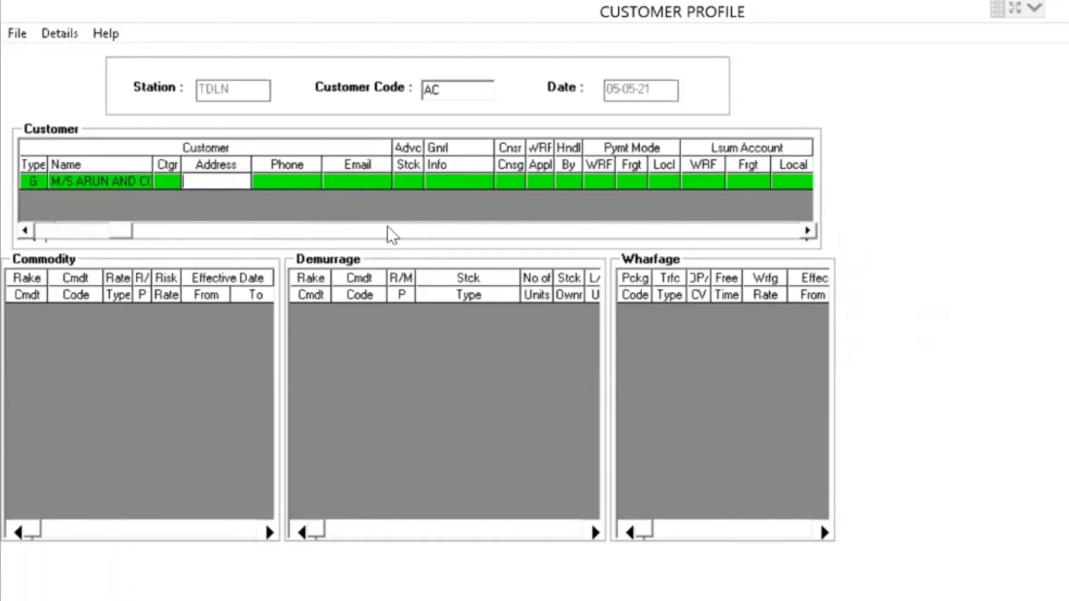
pyautogui.write('NJDS2364')
pyautogui.press('Tab')
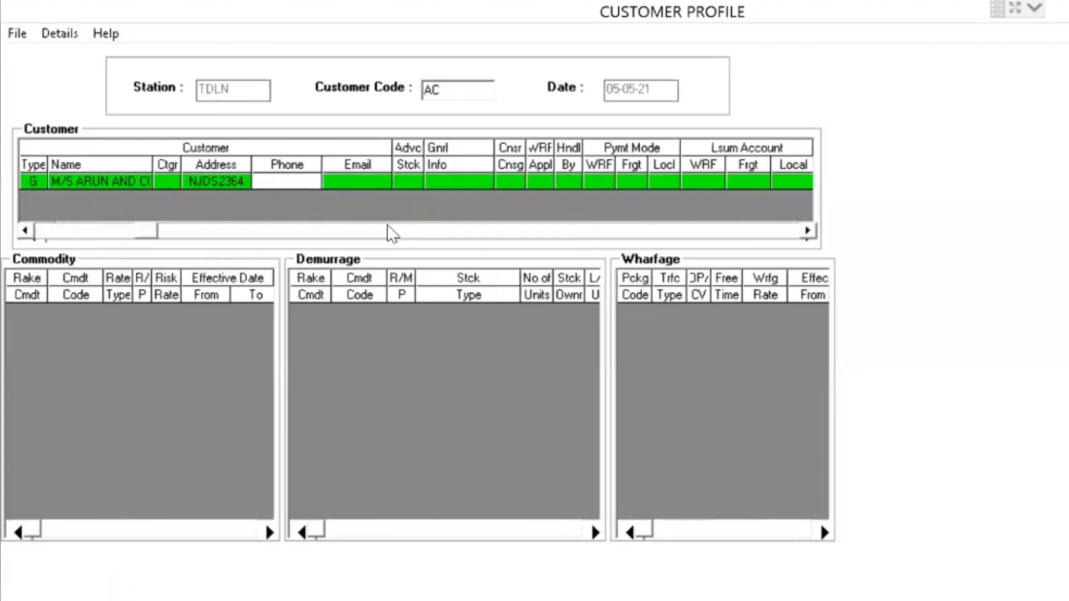
pyautogui.write('00022')
pyautogui.write('55')
pyautogui.press('Tab')
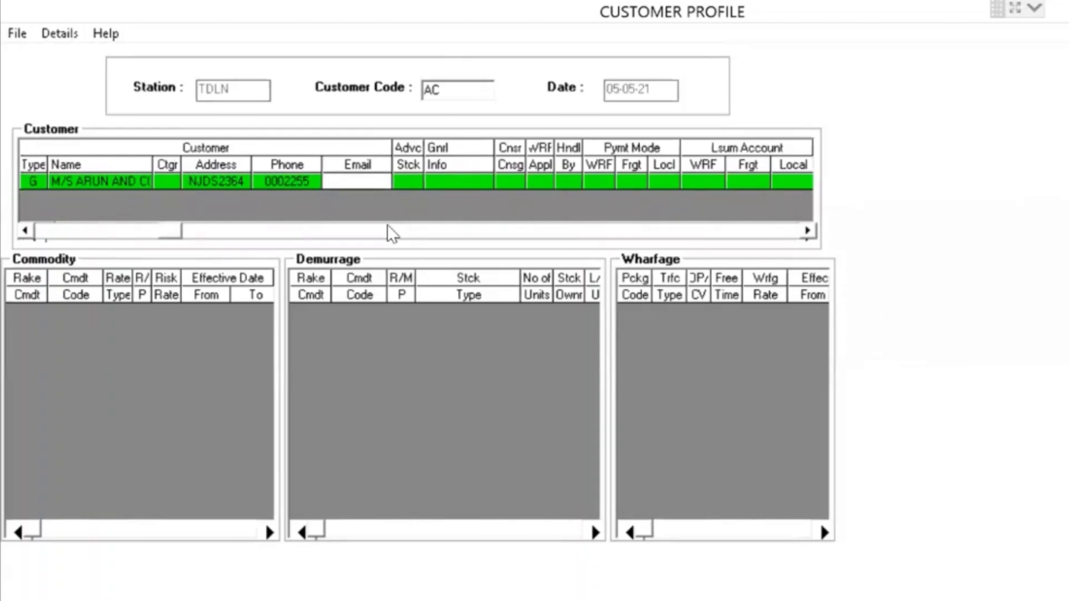
pyautogui.write('KGLG')
pyautogui.press('Tab')
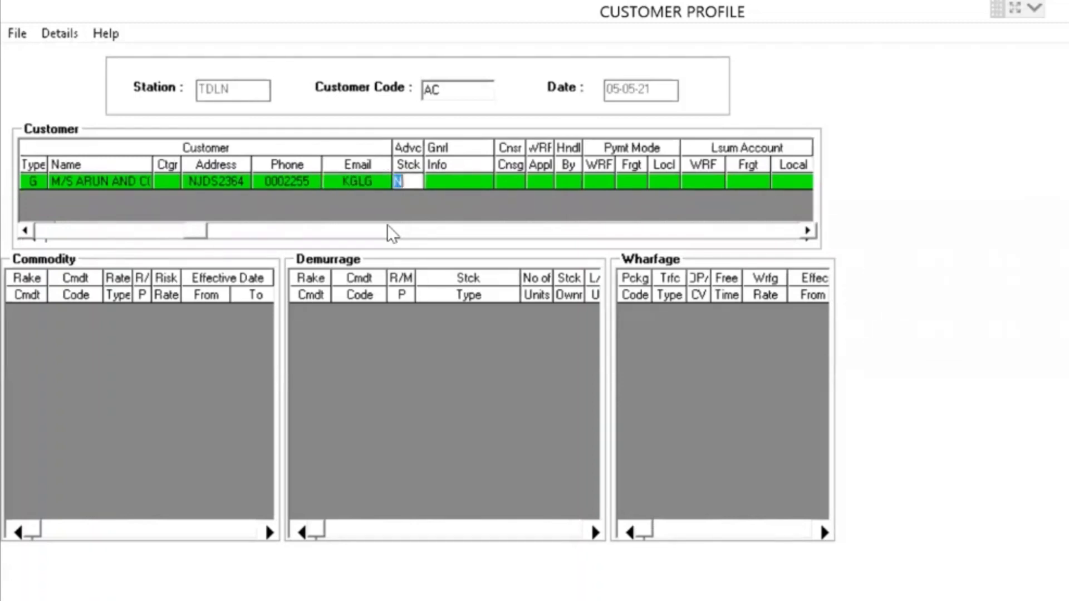
# Keep the default advance stacking value, leave general info blank and set consignor/consignee to BT (Both)
pyautogui.press('Tab')
pyautogui.press('Tab')
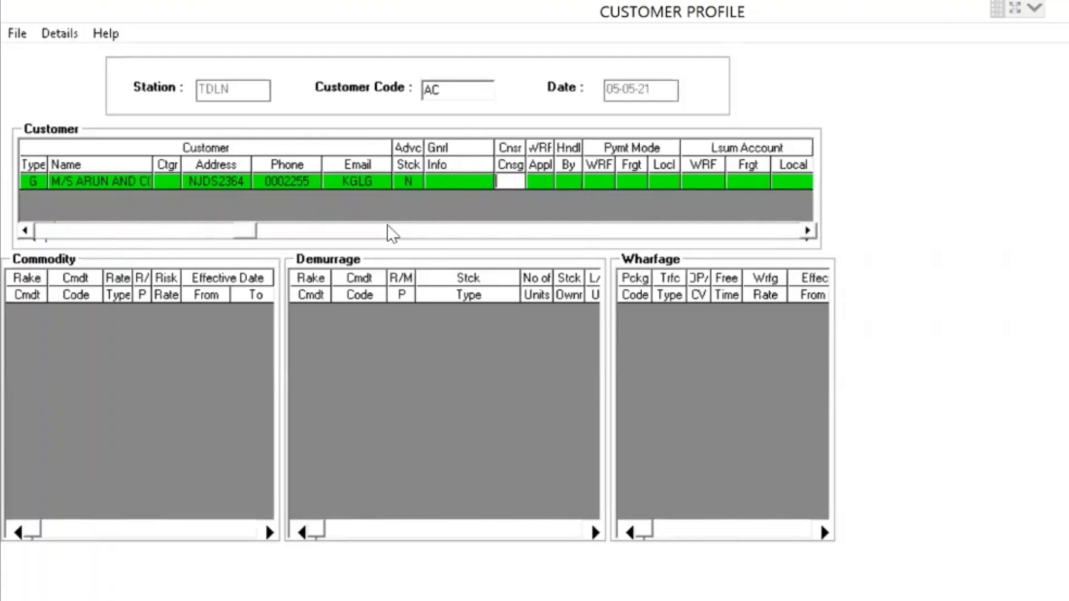
pyautogui.press('F1')
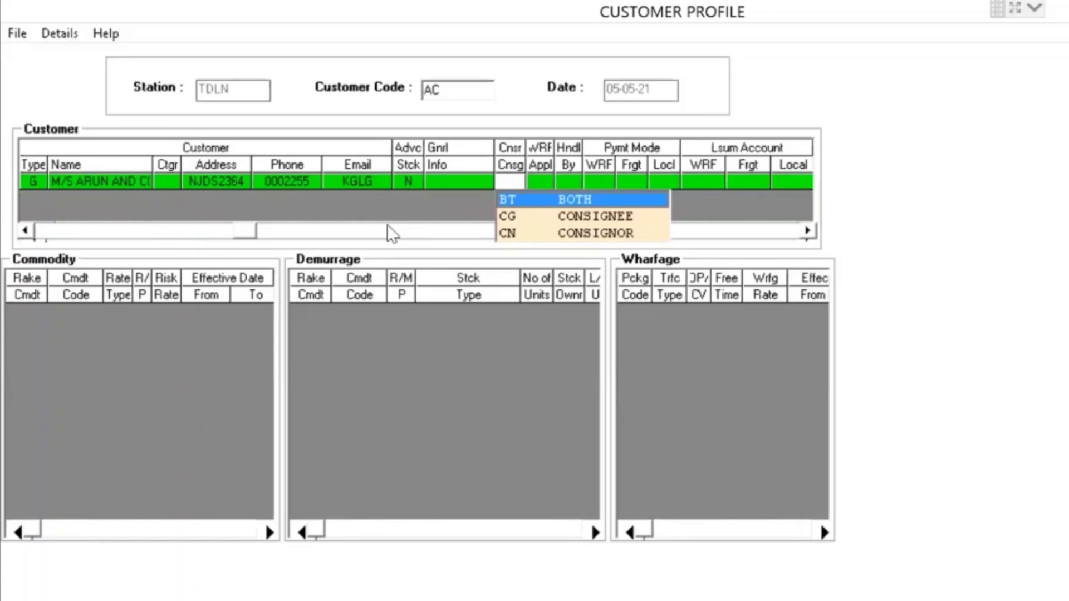
pyautogui.press('Return')
pyautogui.press('Tab')
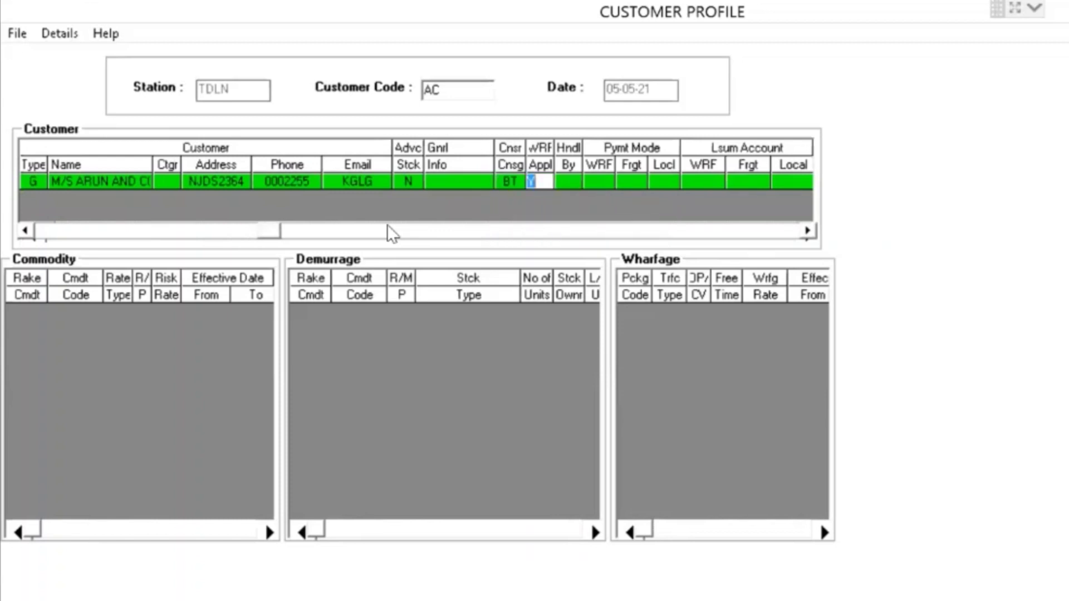
# Set the customer's WRF applicability to N (No) and handling to P (Party)
pyautogui.write('Y')
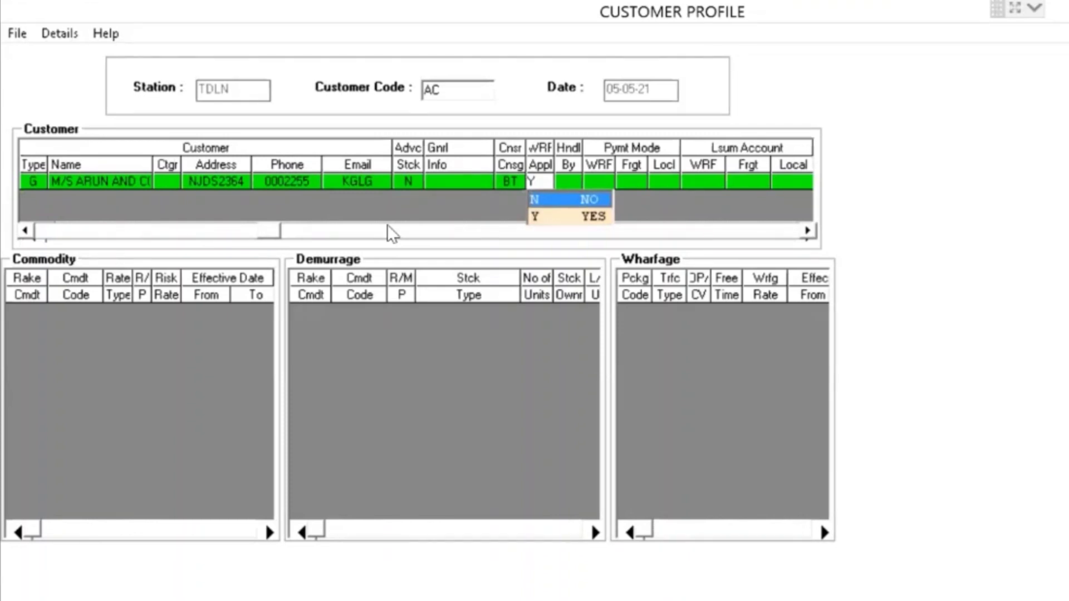
pyautogui.click(553, 200)
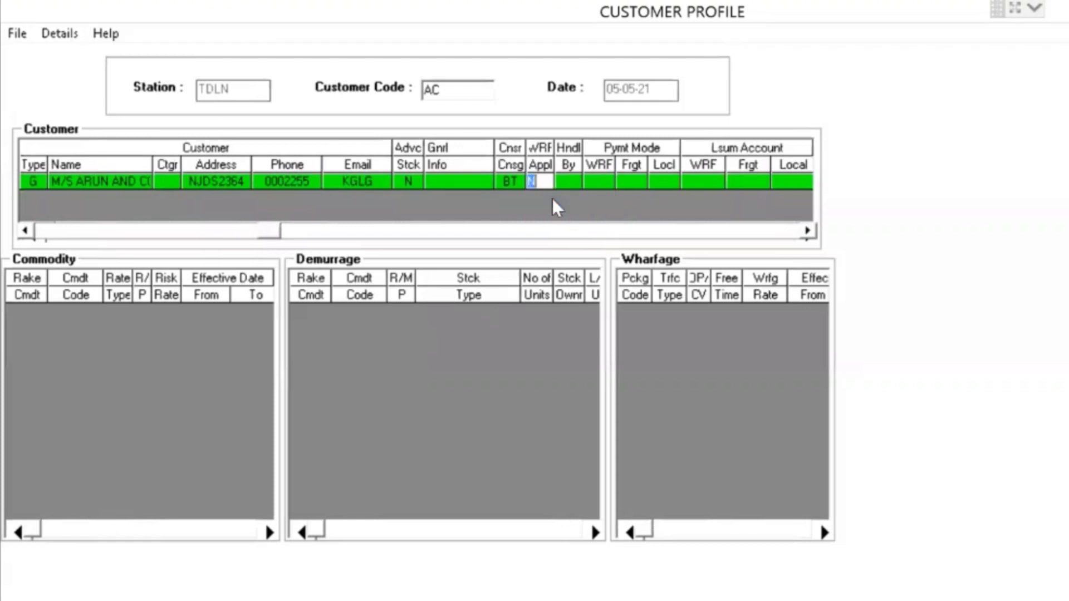
pyautogui.press('Tab')
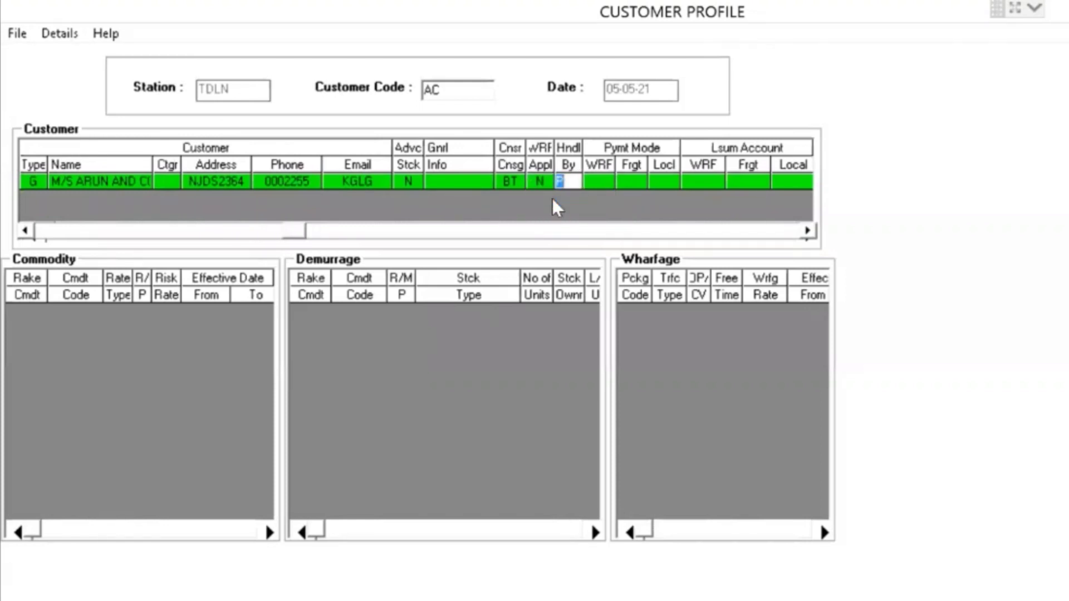
pyautogui.press('F2')
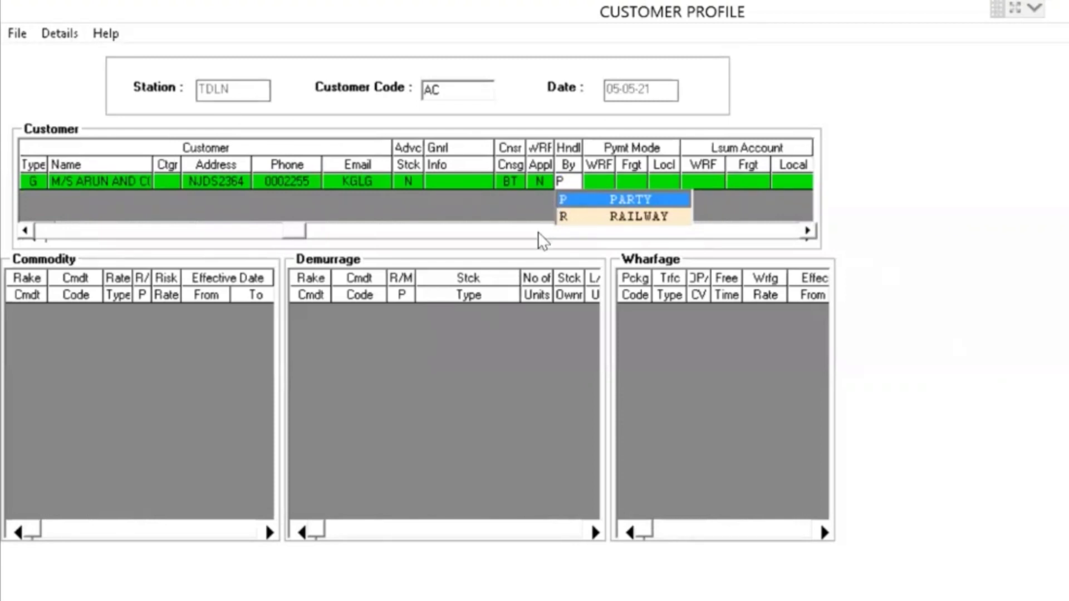
pyautogui.press('Return')
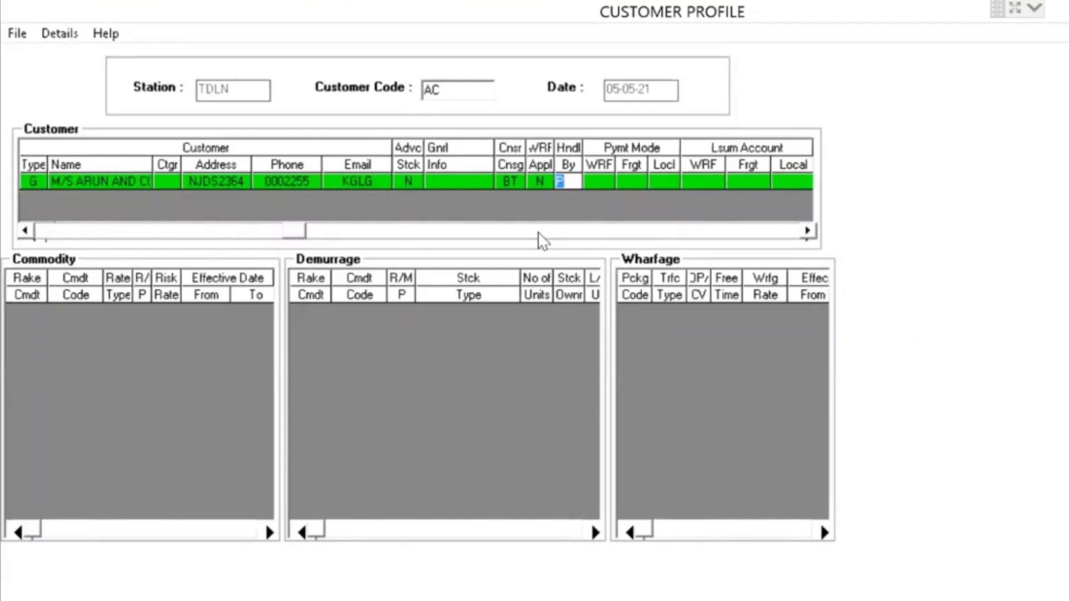
pyautogui.press('Return')
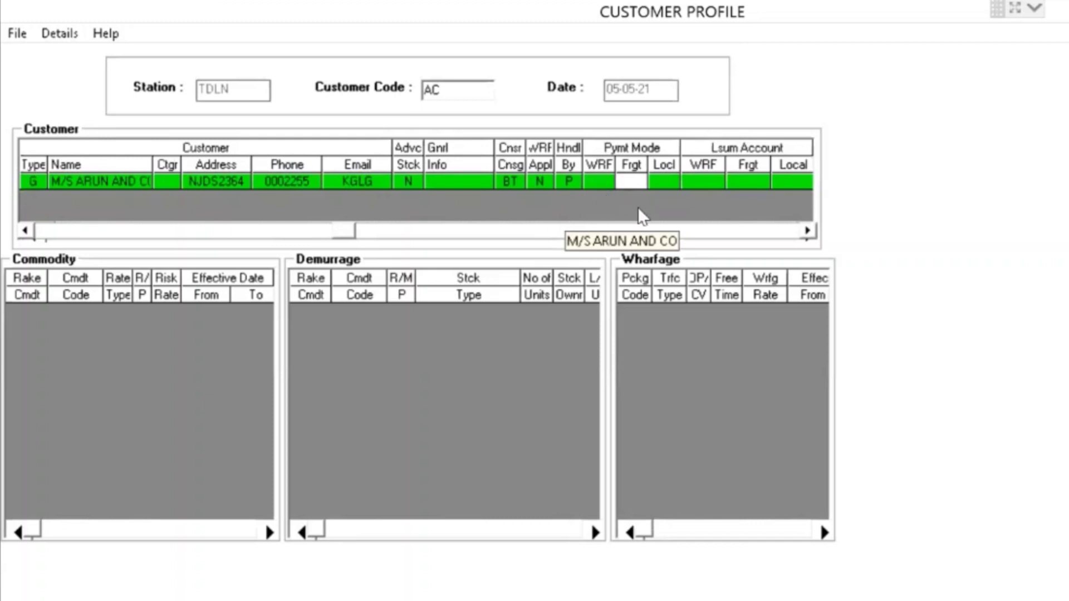
# Set the customer's freight and local payment modes to M (Money Receipts), leaving the lumpsum accounts blank
pyautogui.press('F1')
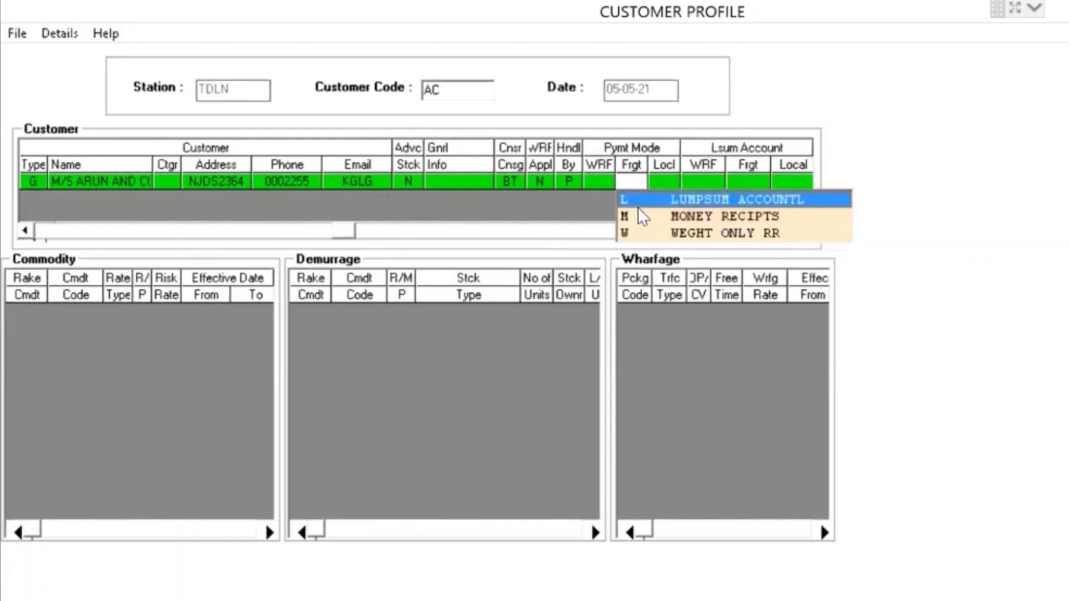
pyautogui.click(696, 218)
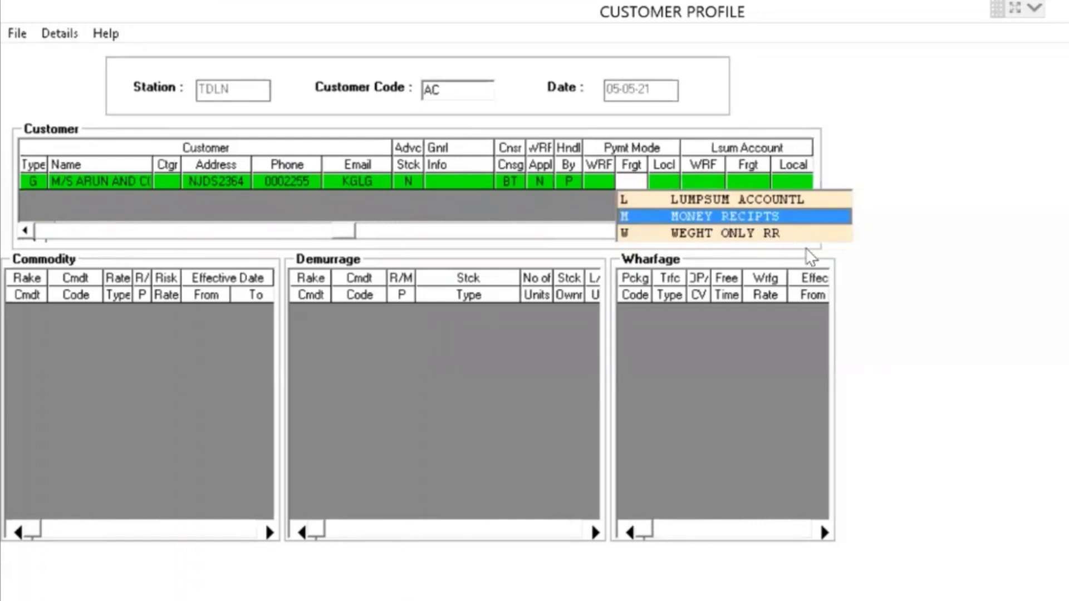
pyautogui.press('Return')
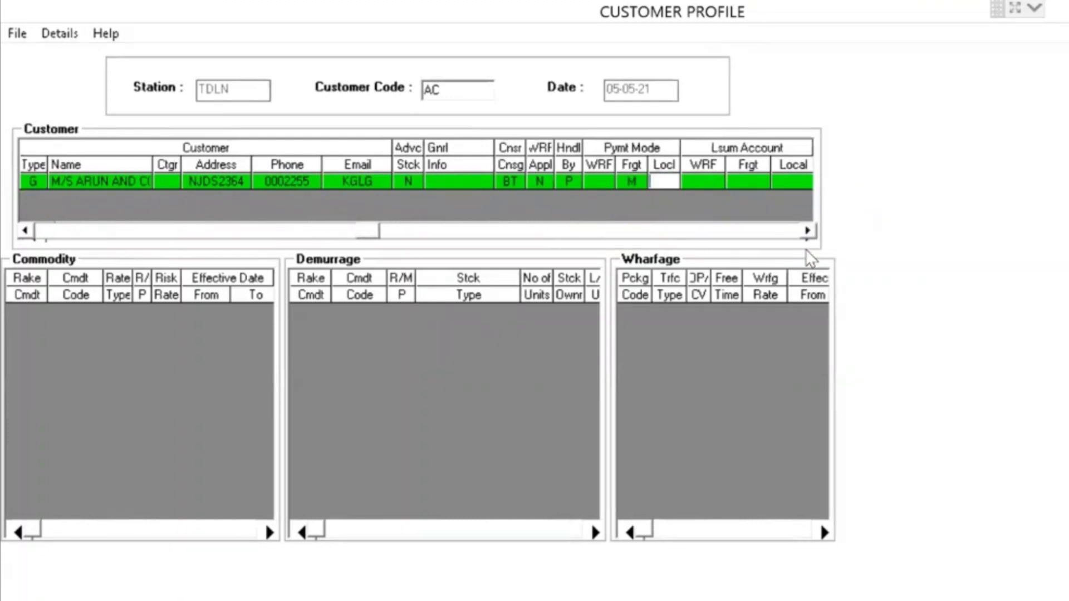
pyautogui.press('m')
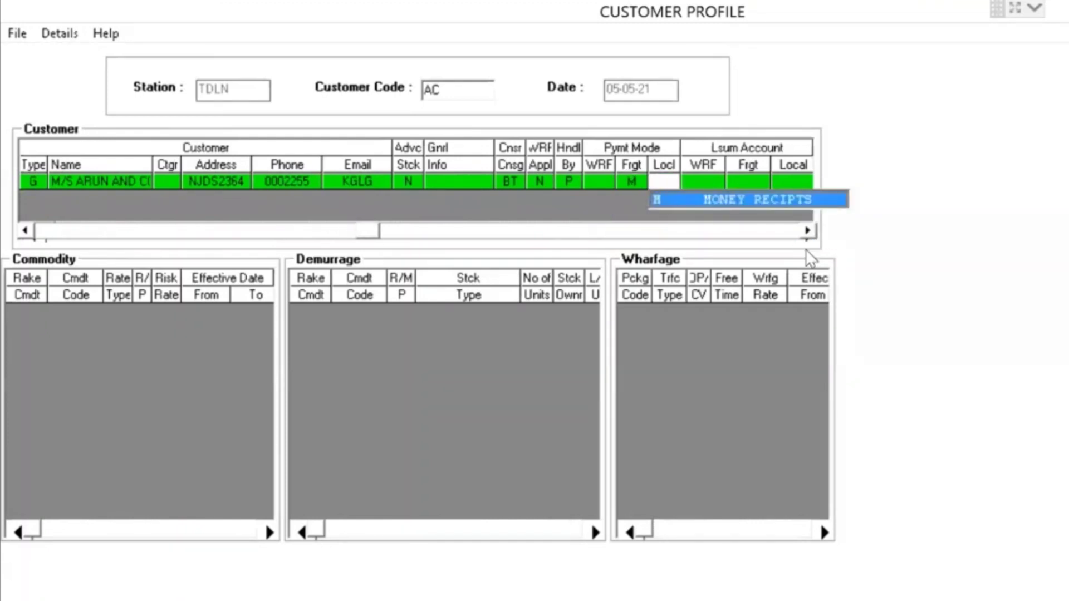
pyautogui.click(684, 202)
pyautogui.press('Tab')
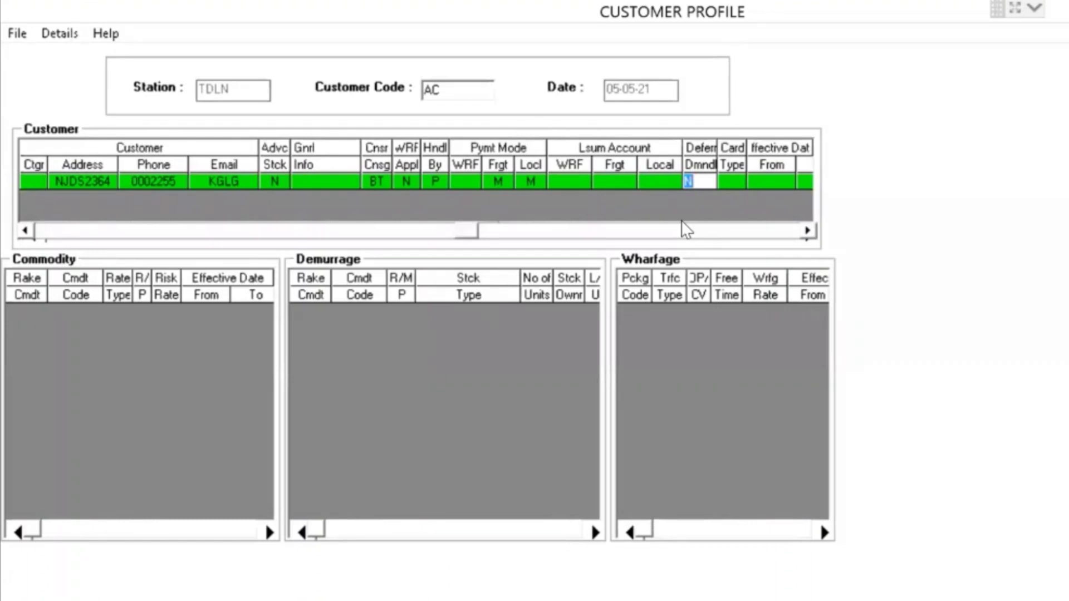
# Set the customer's card type to P (Platinum) and the effective-from date to 05-05-21
pyautogui.press('Tab')
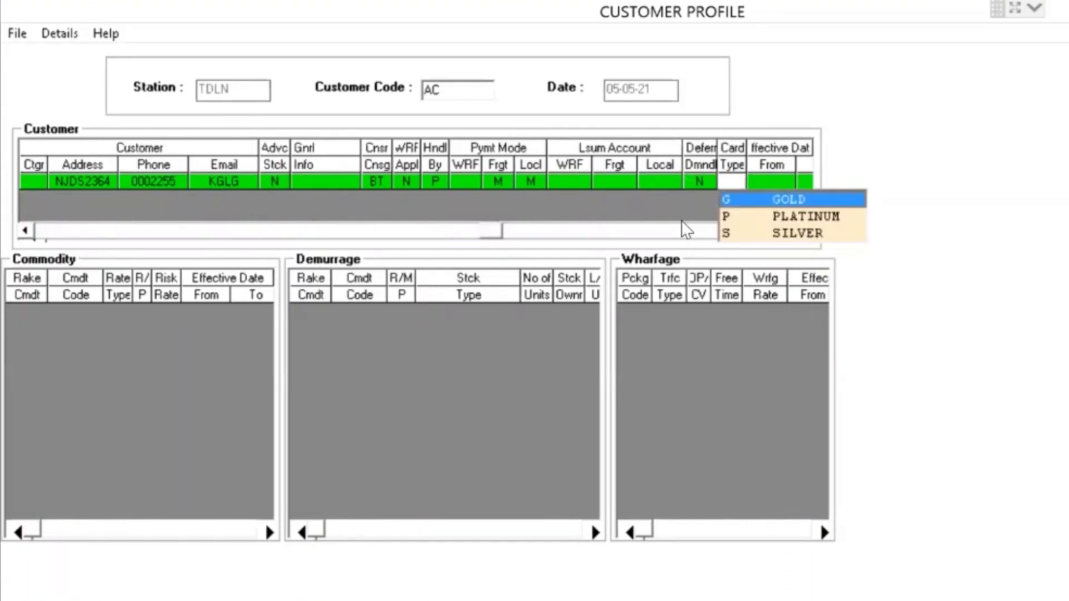
pyautogui.click(780, 216)
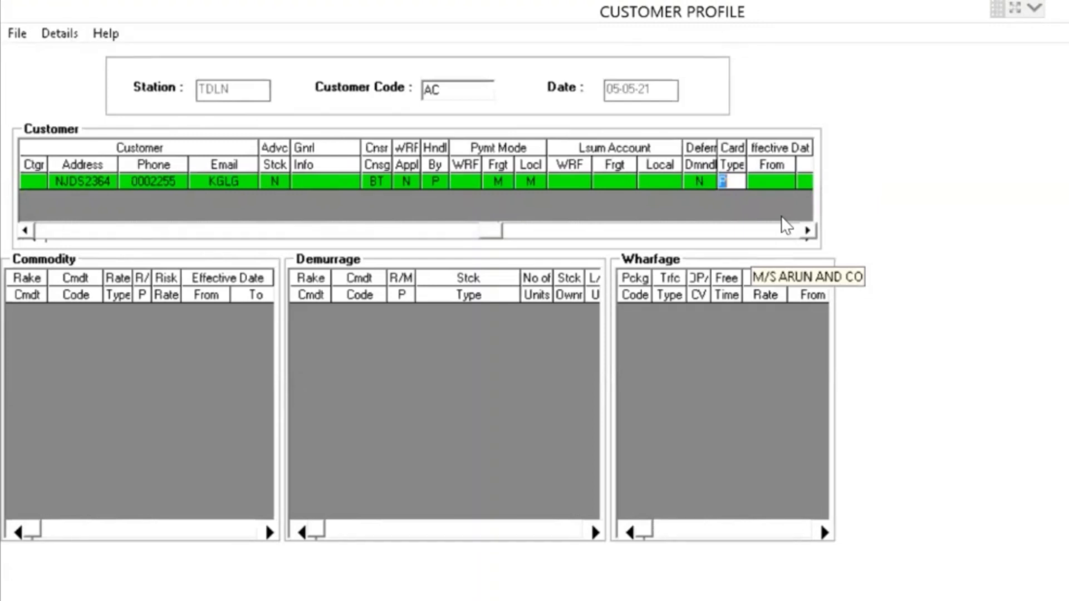
pyautogui.press('Tab')
pyautogui.write('050521')
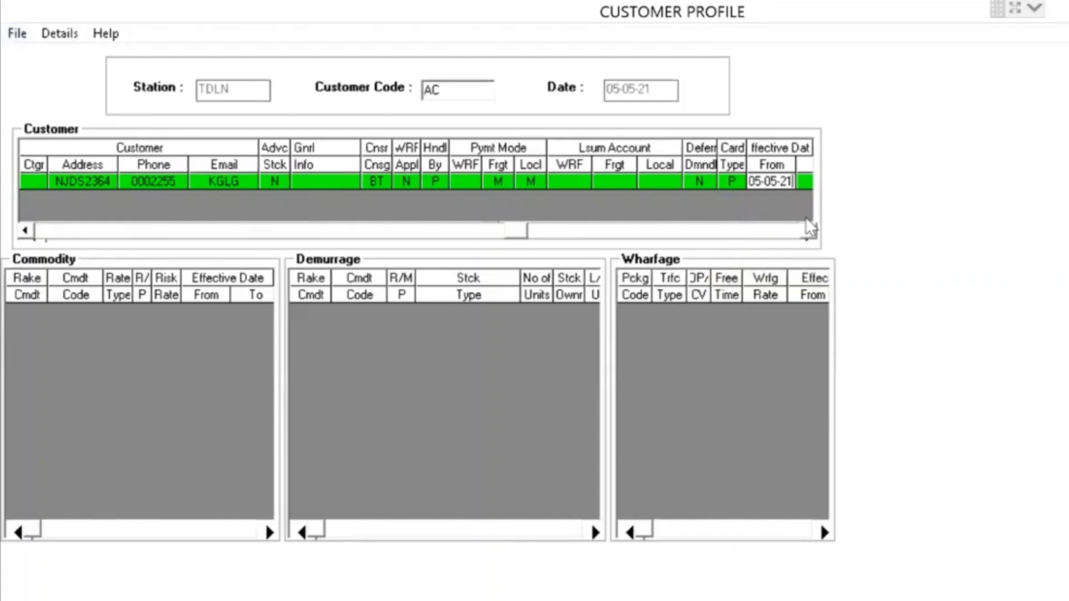
pyautogui.click(810, 233)
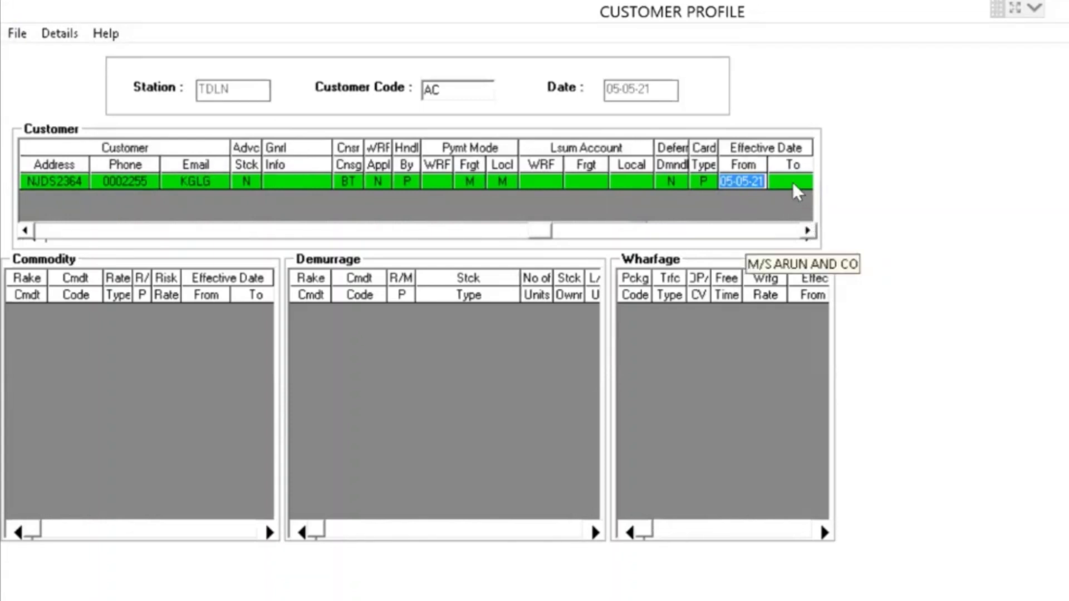
# Try to save the new customer profile for code AC
pyautogui.click(16, 33)
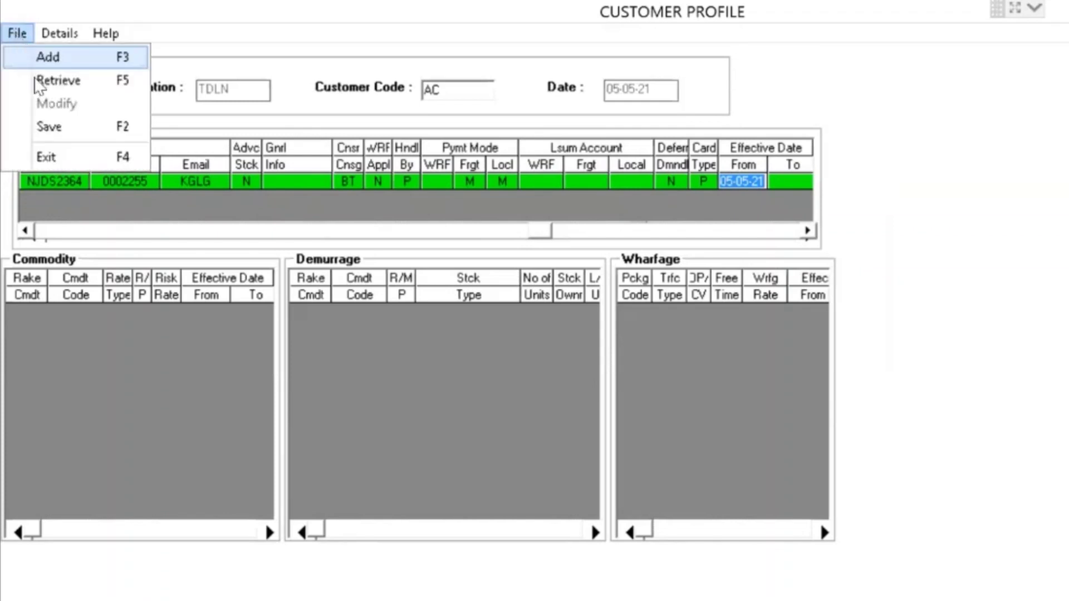
pyautogui.click(49, 127)
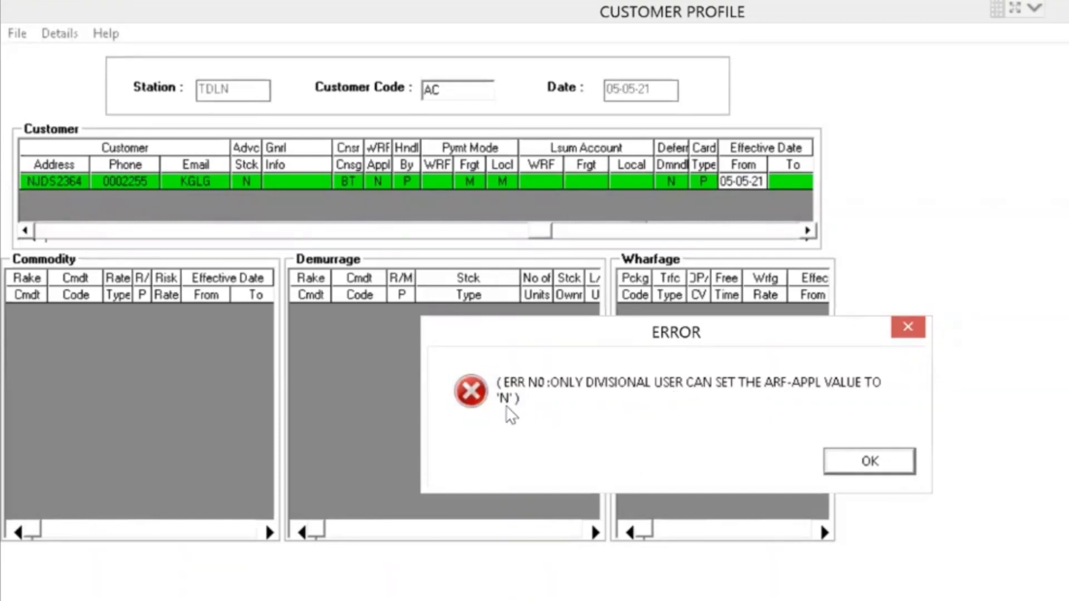
pyautogui.click(867, 464)
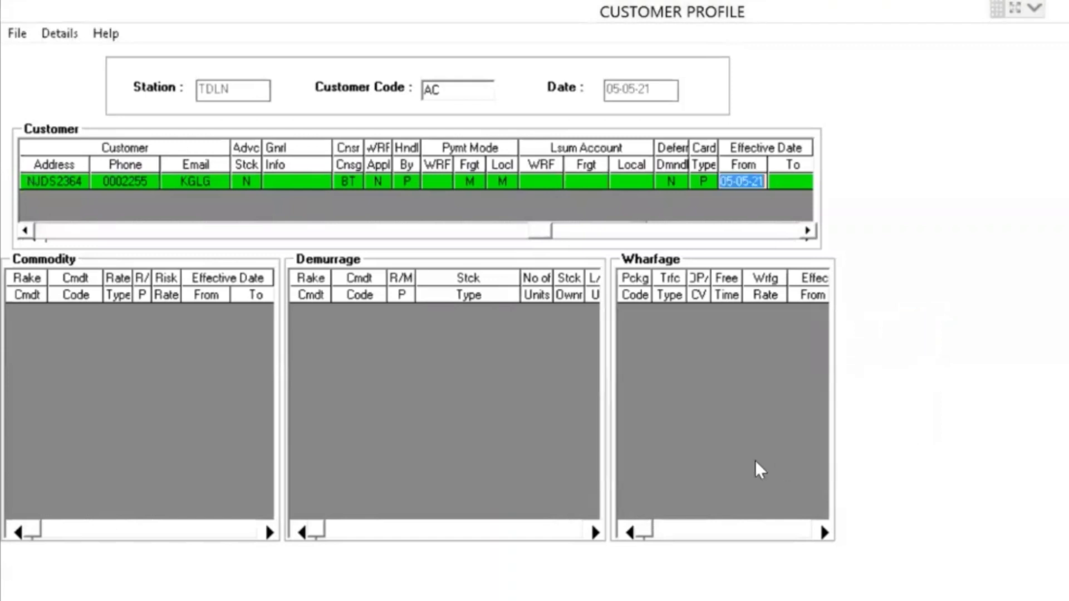
# Change the customer's WRF applicability to Y (Yes) in the profile row
pyautogui.hotkey('shift', 'Tab')
pyautogui.hotkey('shift', 'Tab')
pyautogui.hotkey('shift', 'Tab')
pyautogui.hotkey('shift', 'Tab')
pyautogui.hotkey('shift', 'Tab')
pyautogui.hotkey('shift', 'Tab')
pyautogui.hotkey('shift', 'Tab')
pyautogui.hotkey('shift', 'Tab')
pyautogui.hotkey('shift', 'Tab')
pyautogui.hotkey('shift', 'Tab')
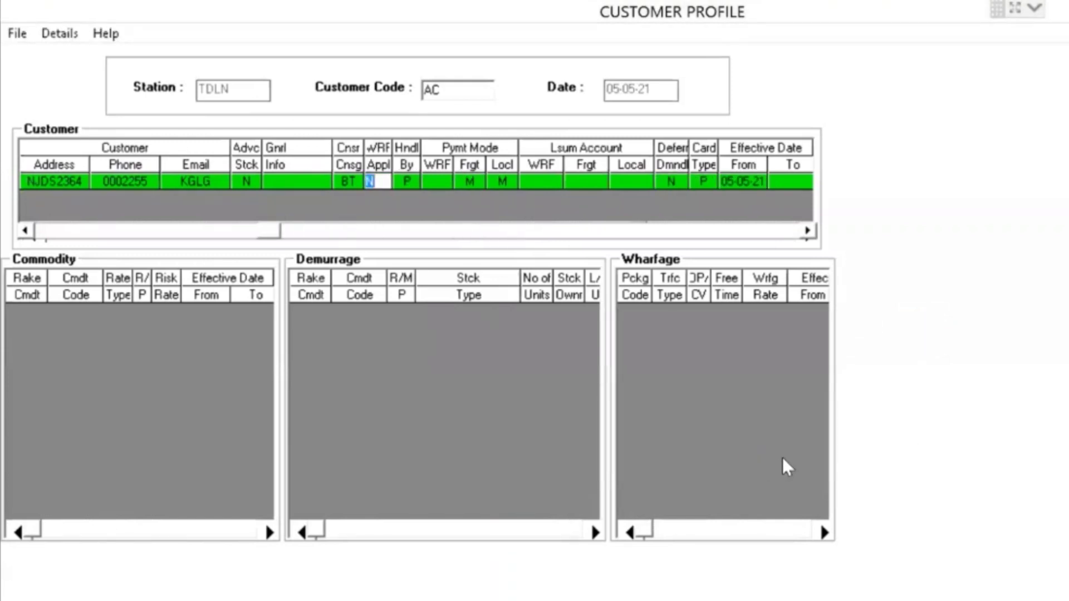
pyautogui.hotkey('alt', 'Down')
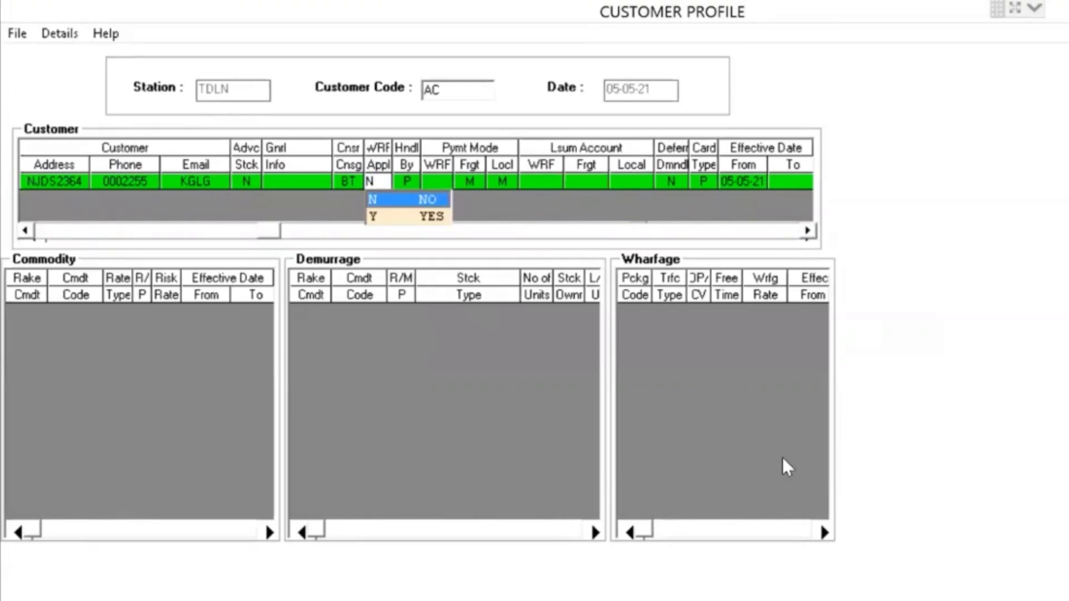
pyautogui.press('Down')
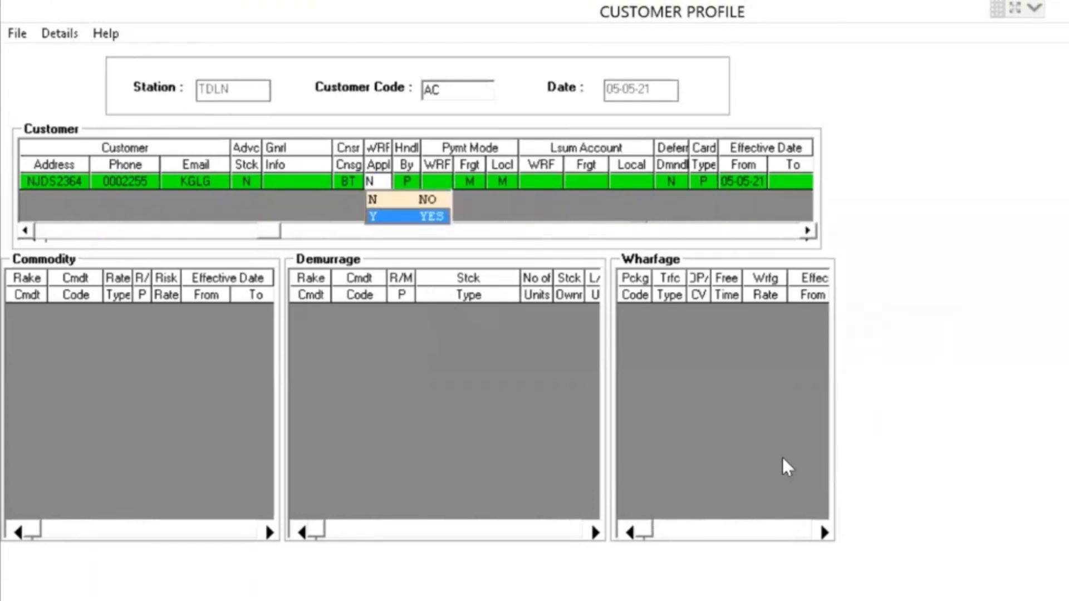
pyautogui.press('Return')
pyautogui.press('Tab')
# Set the customer's WRF payment mode to L (Lumpsum Account)
pyautogui.press('Tab')
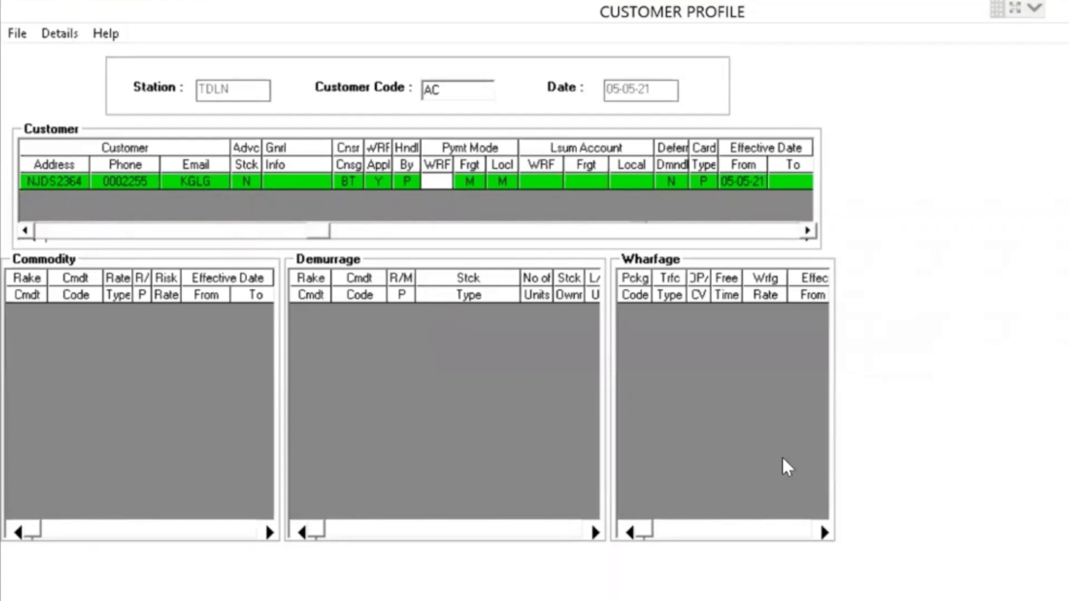
pyautogui.press('F1')
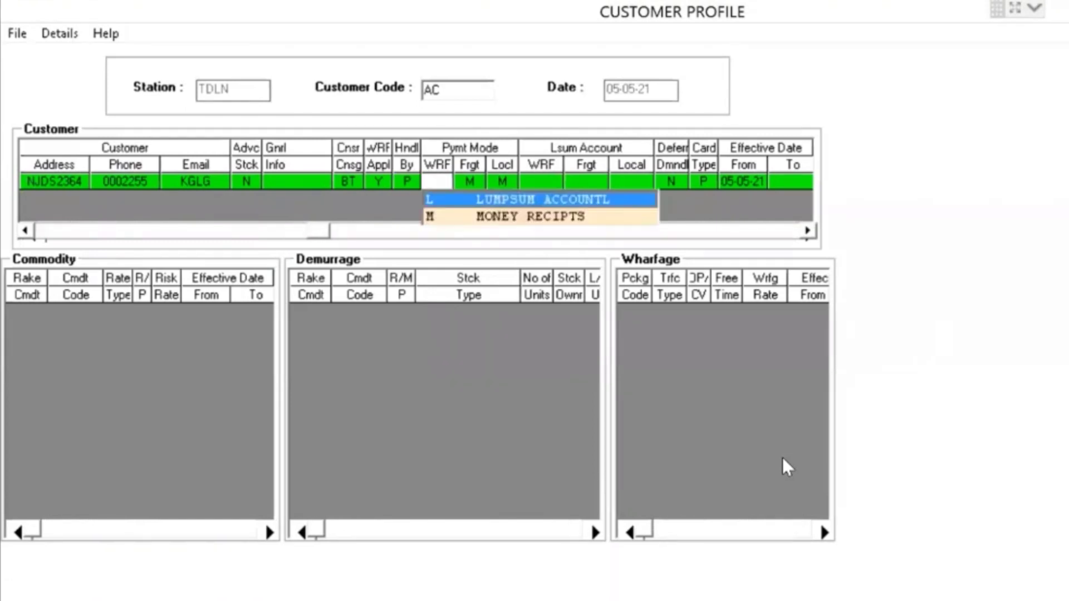
pyautogui.click(543, 216)
pyautogui.click(487, 202)
pyautogui.click(497, 218)
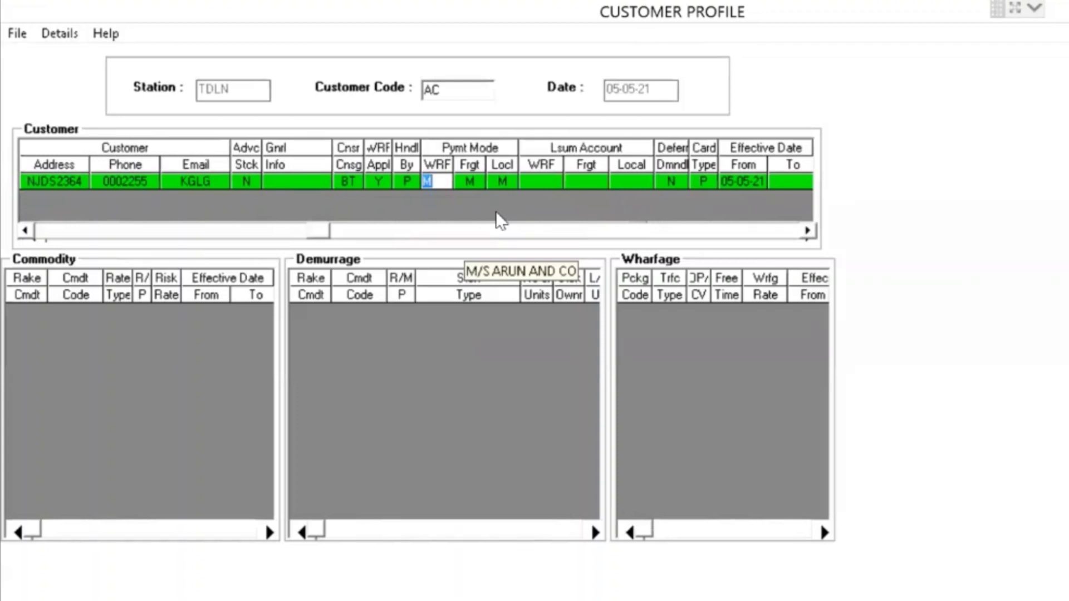
pyautogui.press('F1')
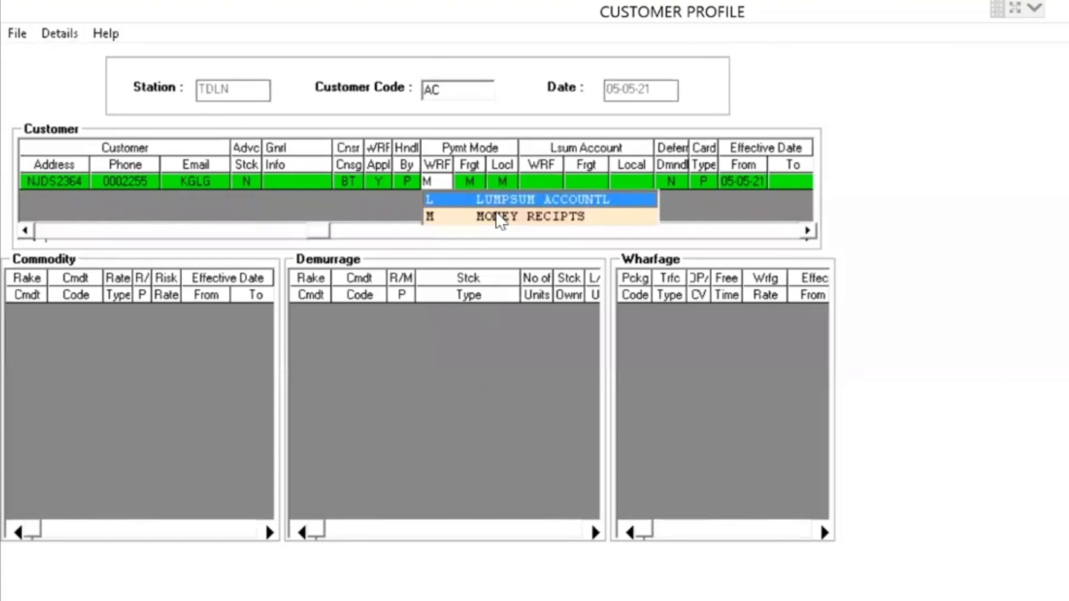
pyautogui.press('Return')
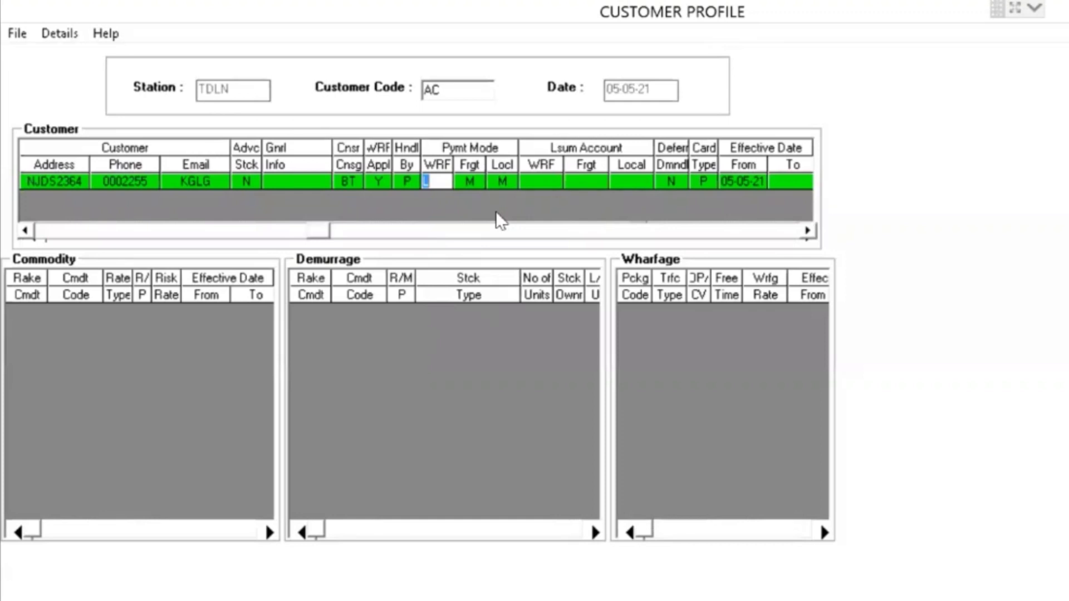
# Save the profile for customer code AC and exit the customer profile form, confirming the exit
pyautogui.press('Tab')
pyautogui.press('Tab')
pyautogui.press('Tab')
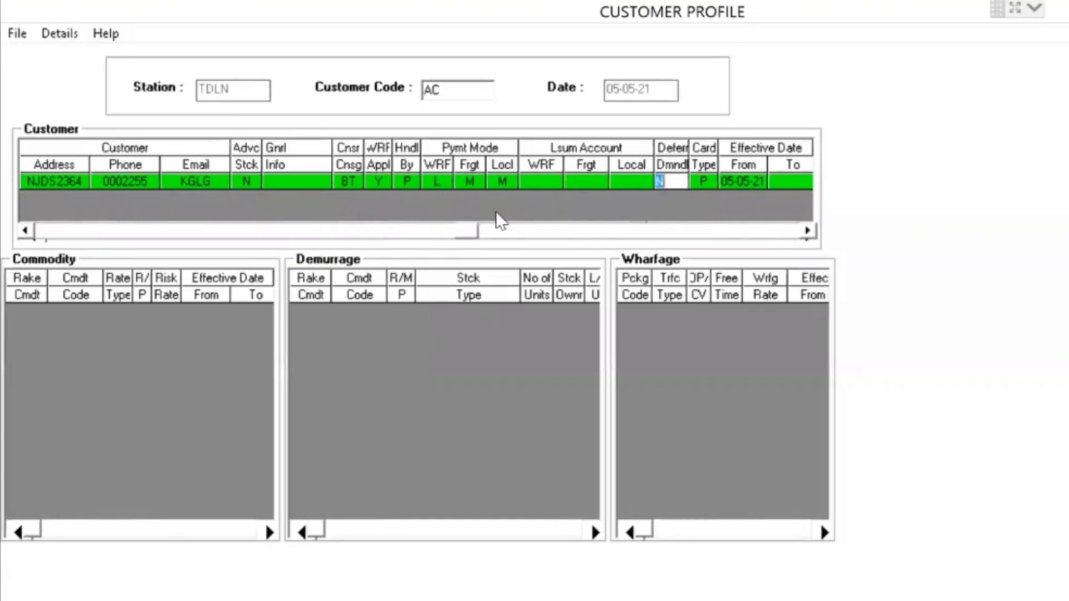
pyautogui.click(17, 34)
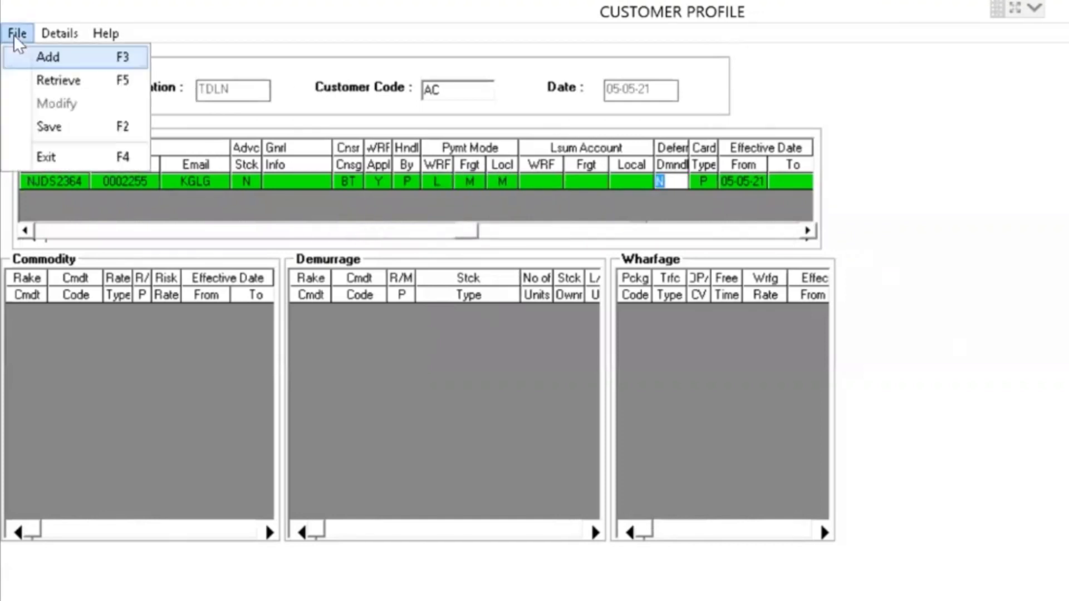
pyautogui.click(47, 126)
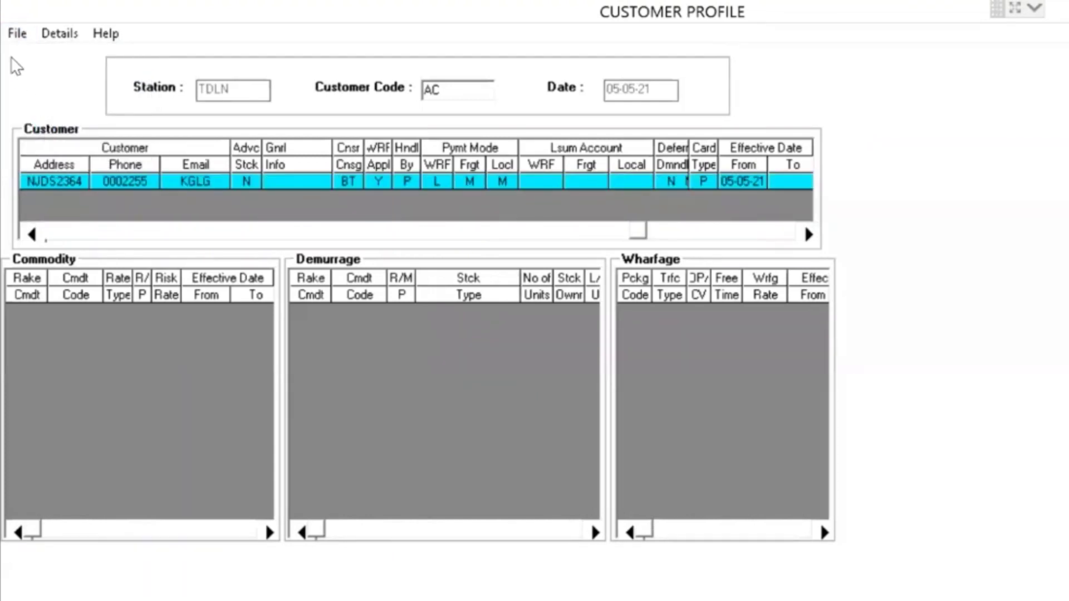
pyautogui.click(18, 35)
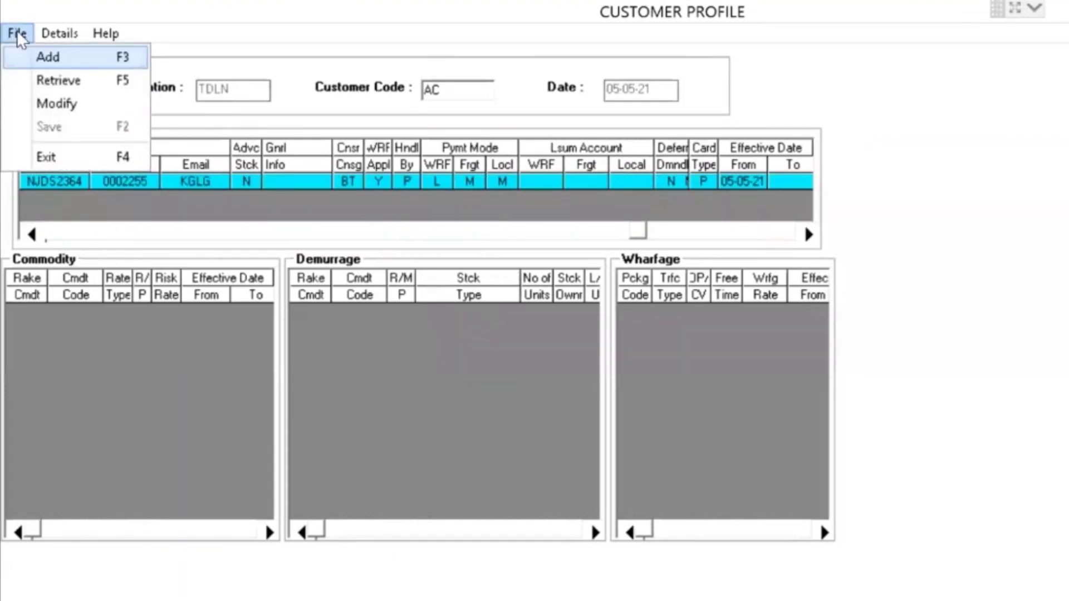
pyautogui.click(29, 158)
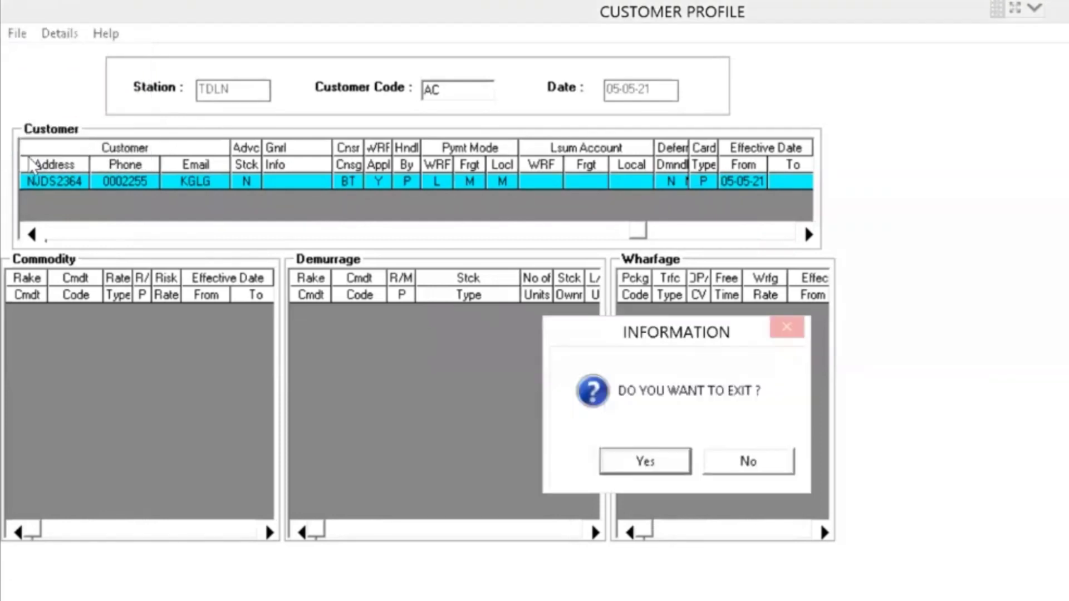
pyautogui.click(629, 462)
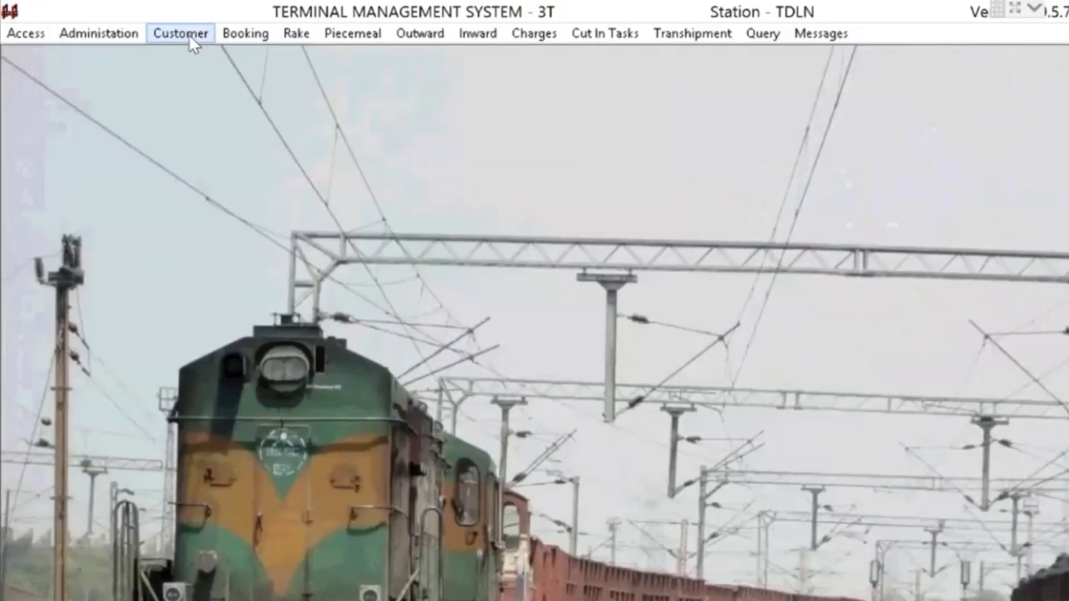
# Open the Customer GST Profile form and retrieve the GSTIN profile for customer code SGSG
pyautogui.click(189, 34)
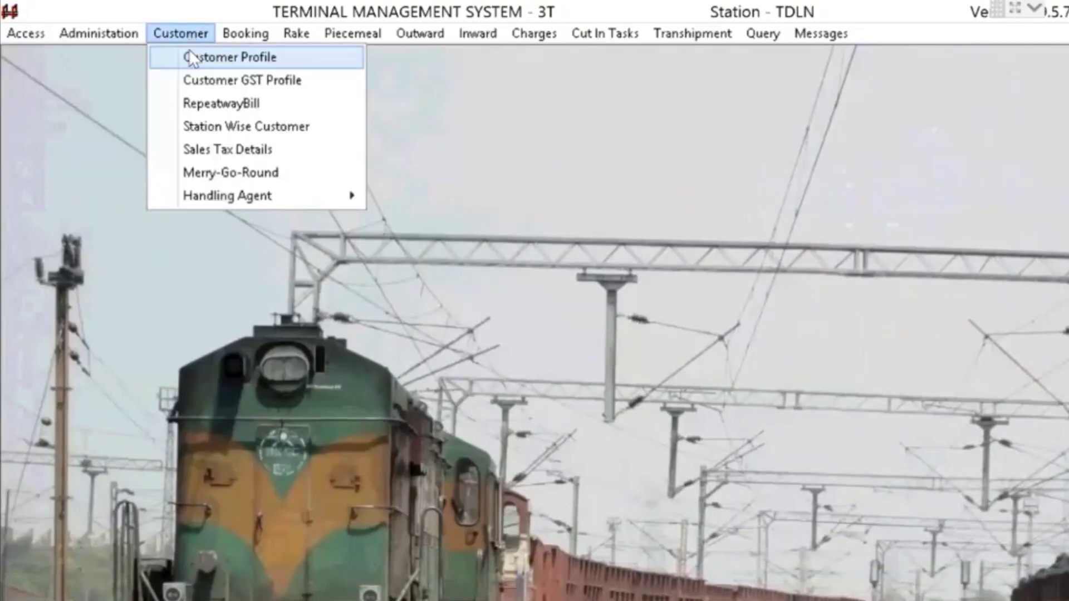
pyautogui.click(173, 80)
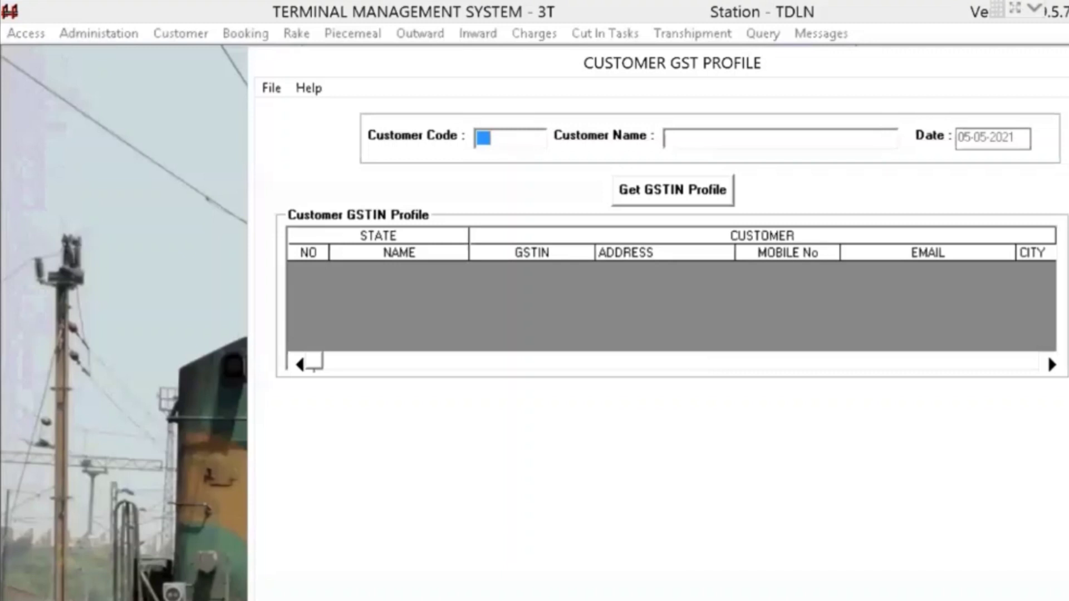
pyautogui.write('SGSG')
pyautogui.press('Tab')
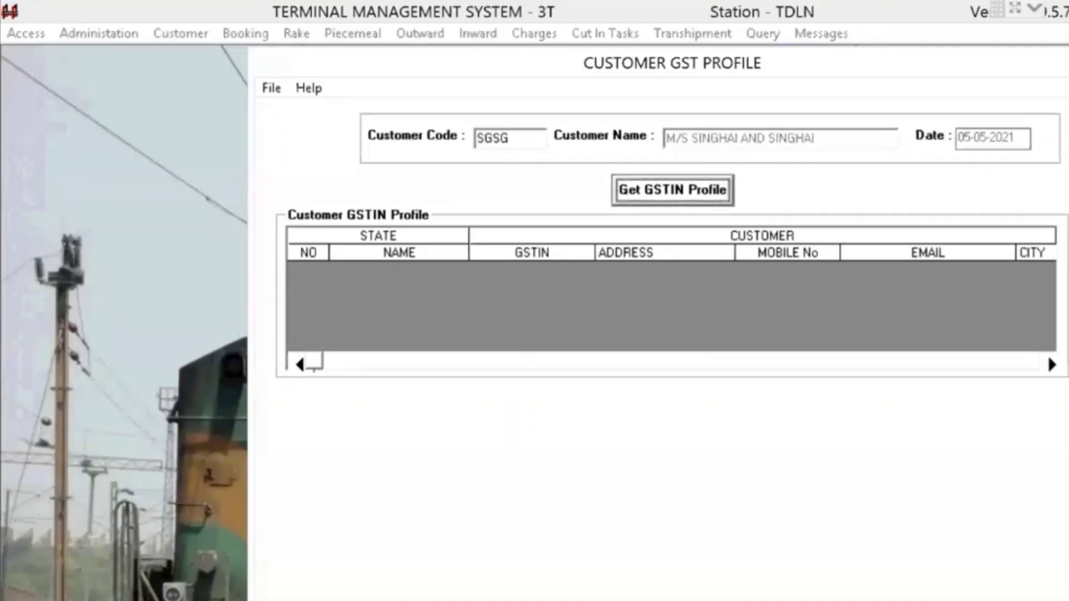
pyautogui.click(675, 204)
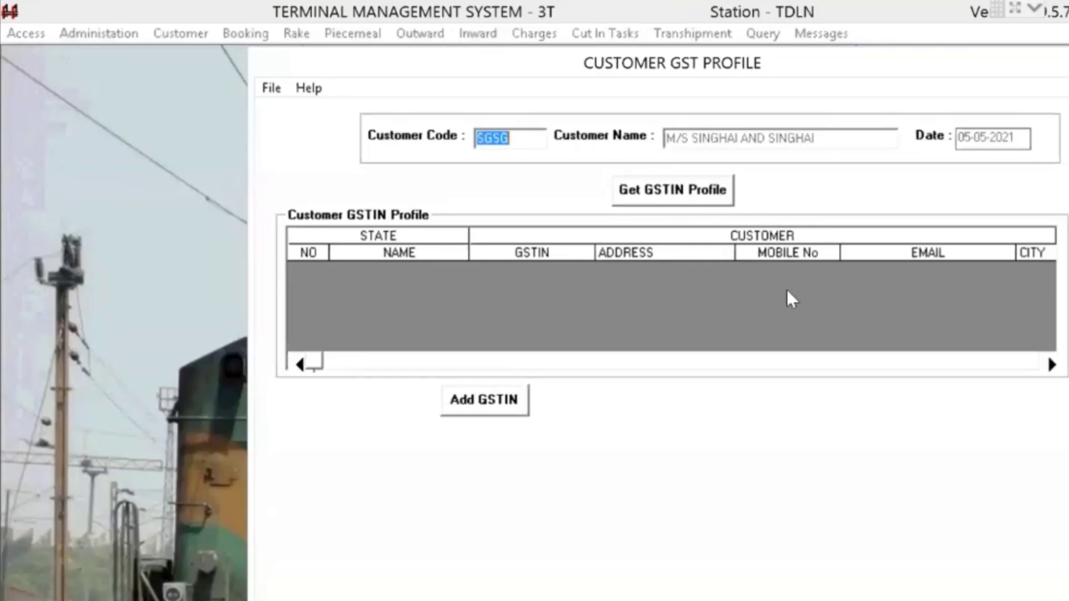
# Start adding a GSTIN profile for customer SGSG with state number 09 (Uttar Pradesh)
pyautogui.click(480, 406)
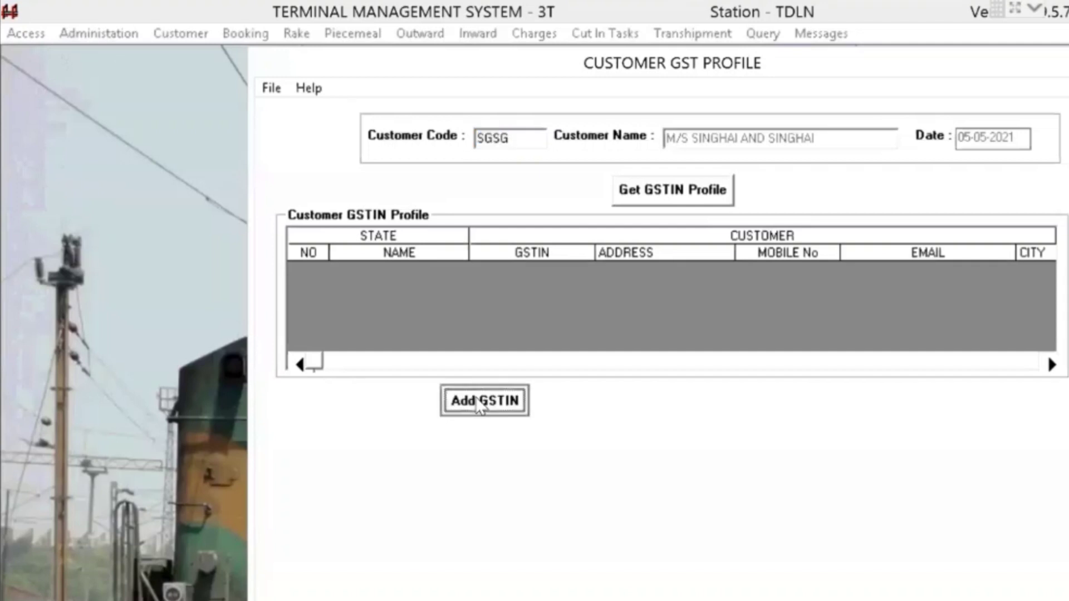
pyautogui.click(480, 406)
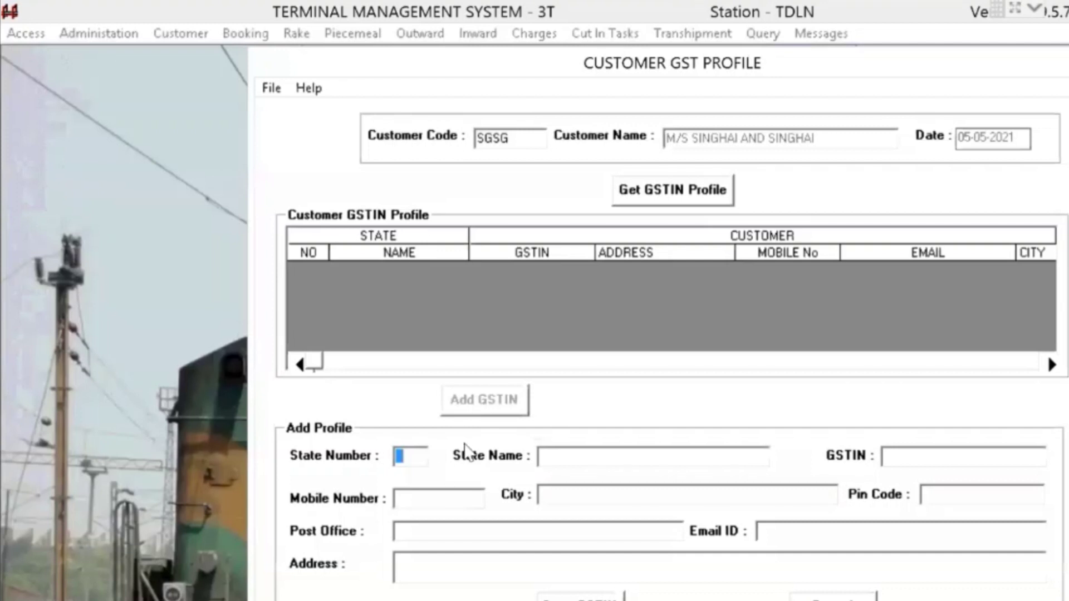
pyautogui.press('F1')
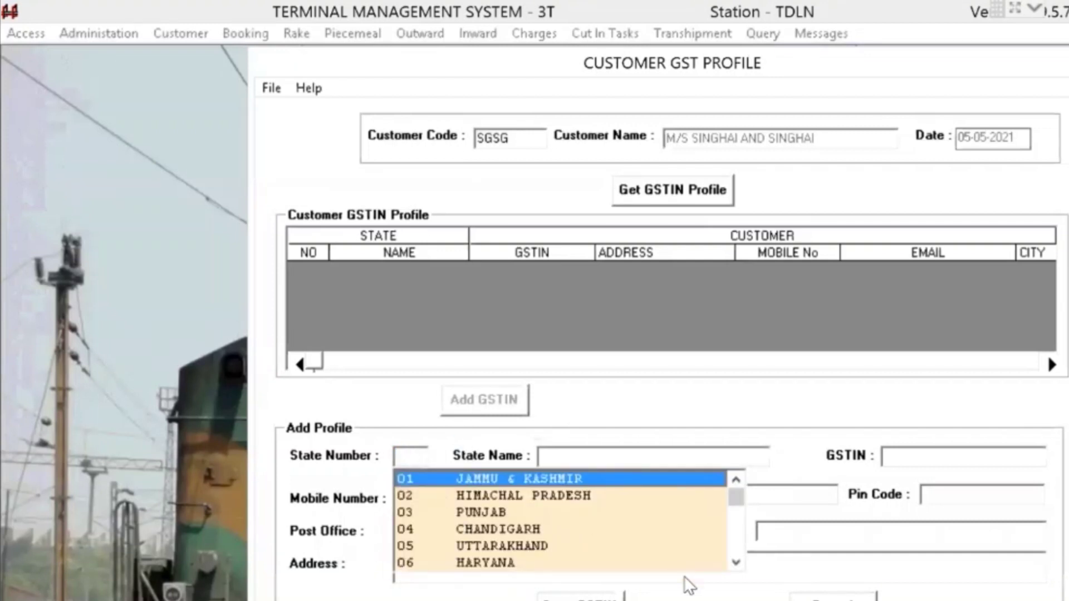
pyautogui.click(736, 563)
pyautogui.click(736, 563)
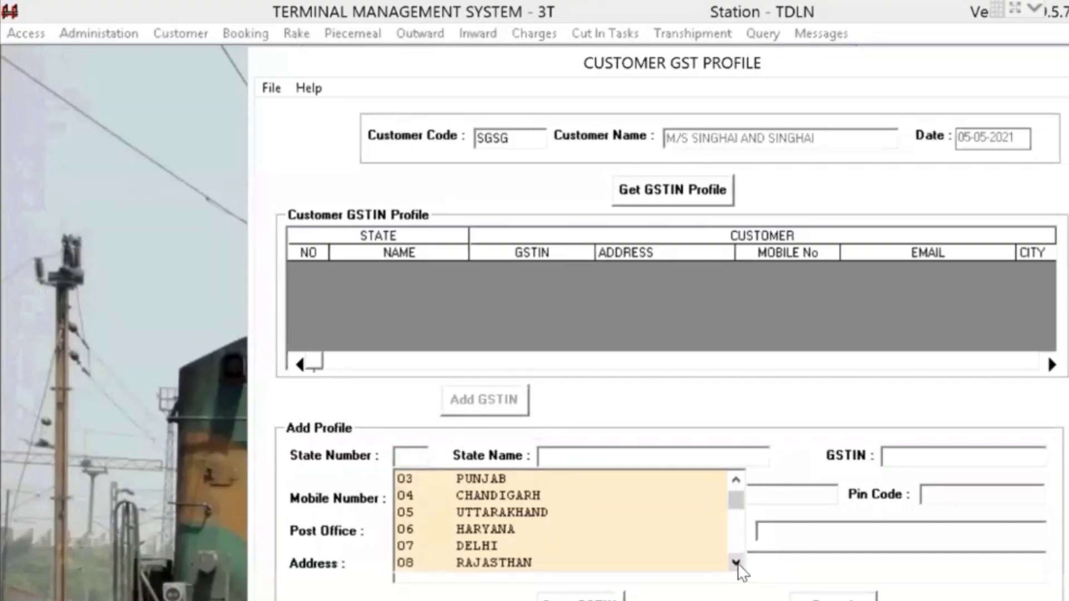
pyautogui.click(736, 563)
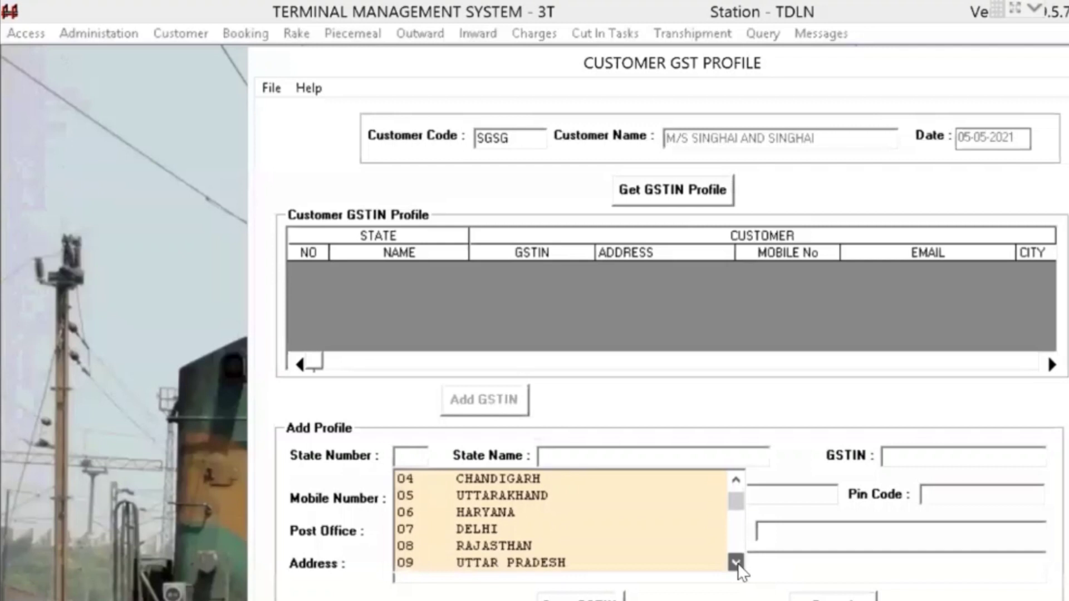
pyautogui.click(492, 562)
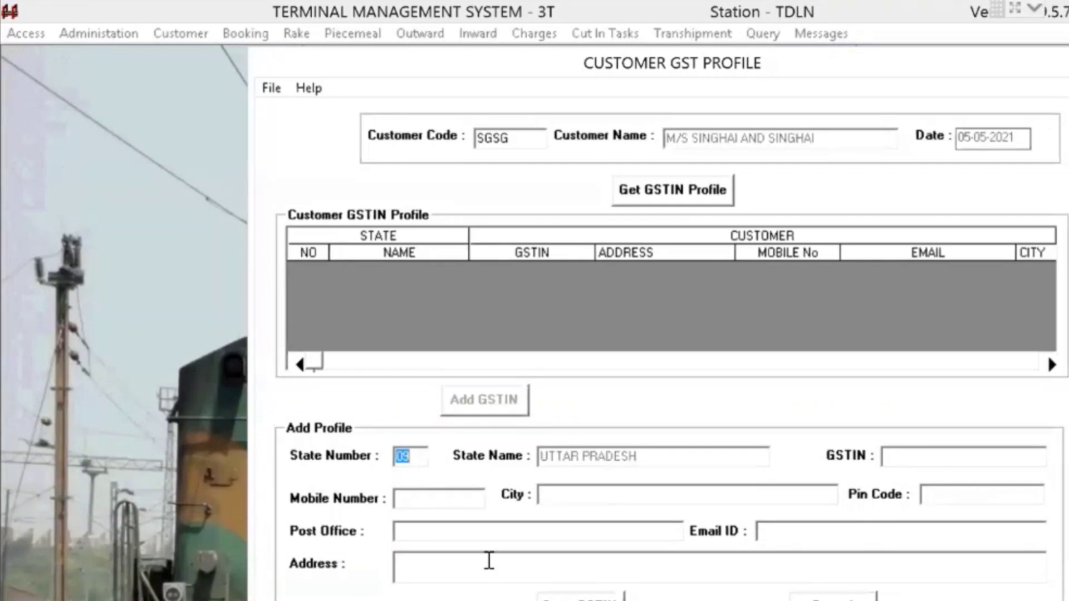
# Try to enter the customer's GSTIN in the new profile
pyautogui.press('Tab')
pyautogui.write('FFG660555F225D')
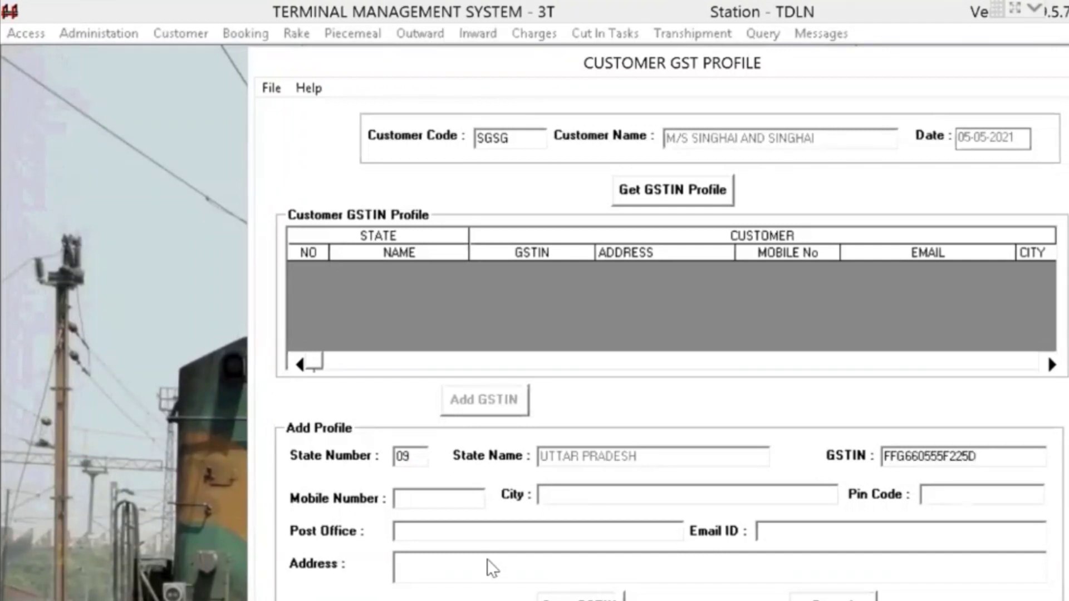
pyautogui.press('Tab')
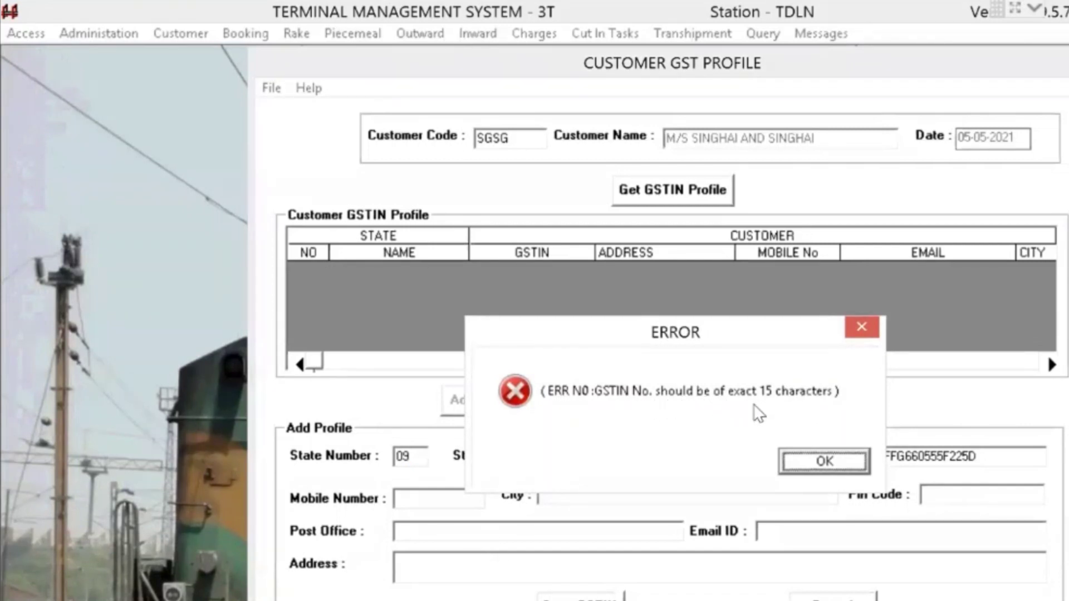
pyautogui.click(819, 463)
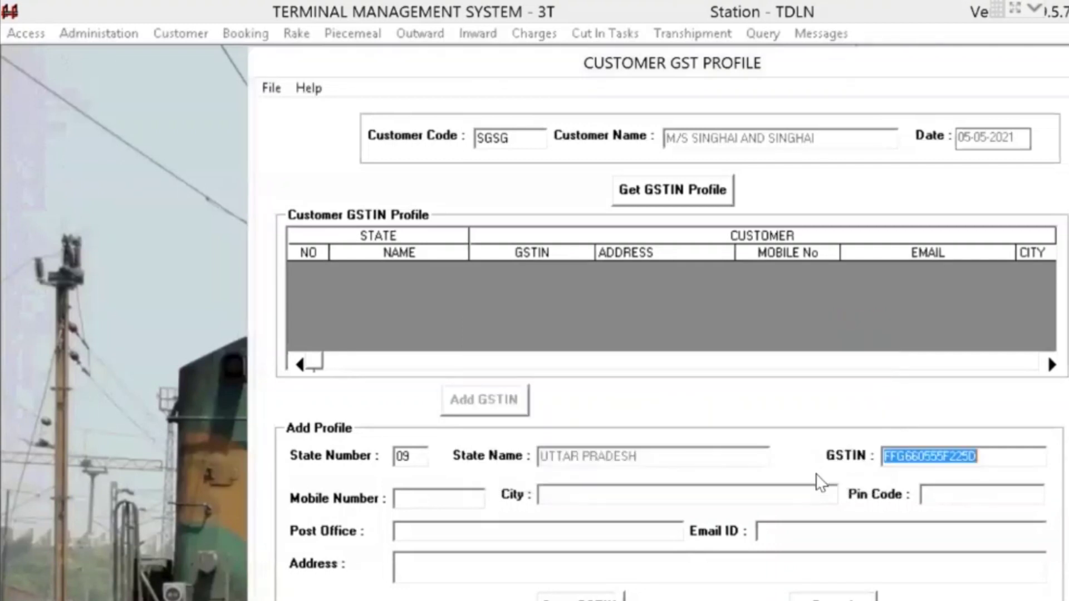
# Append a final digit to the GSTIN and try to continue to the mobile number
pyautogui.click(997, 455)
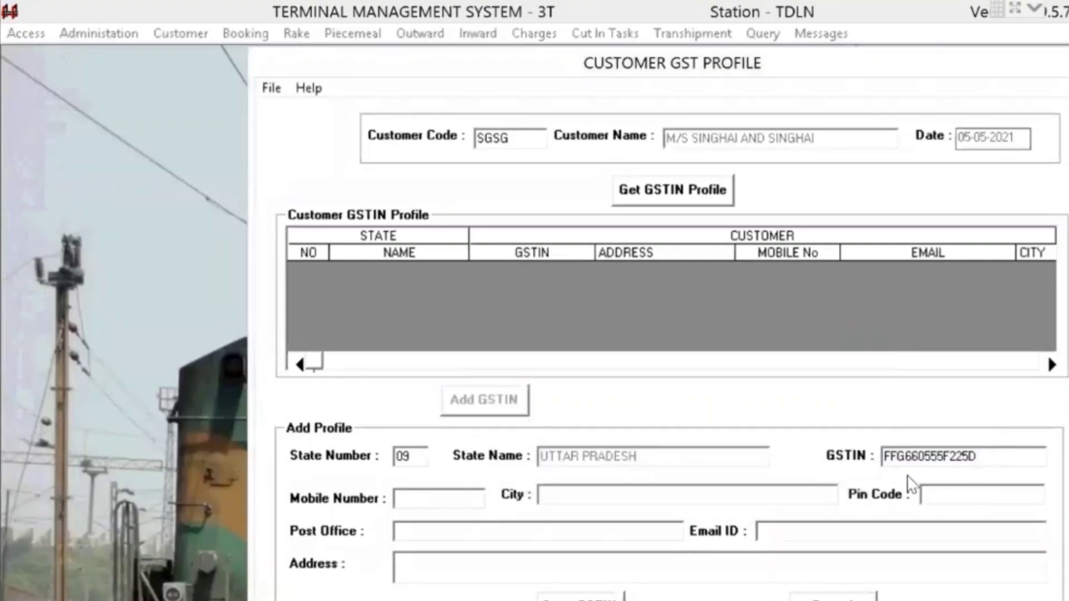
pyautogui.click(903, 457)
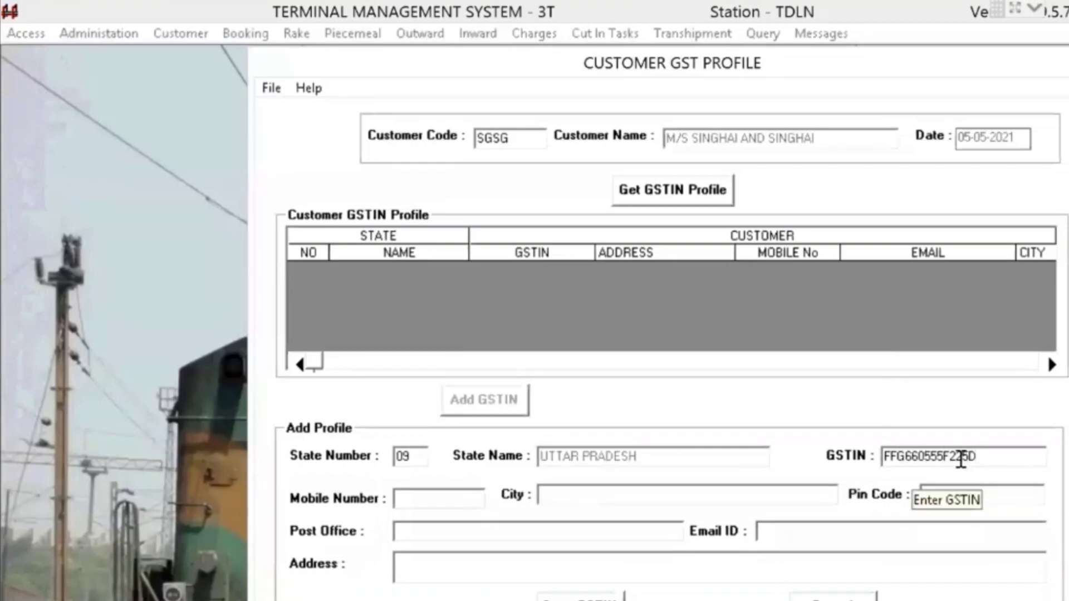
pyautogui.write('5')
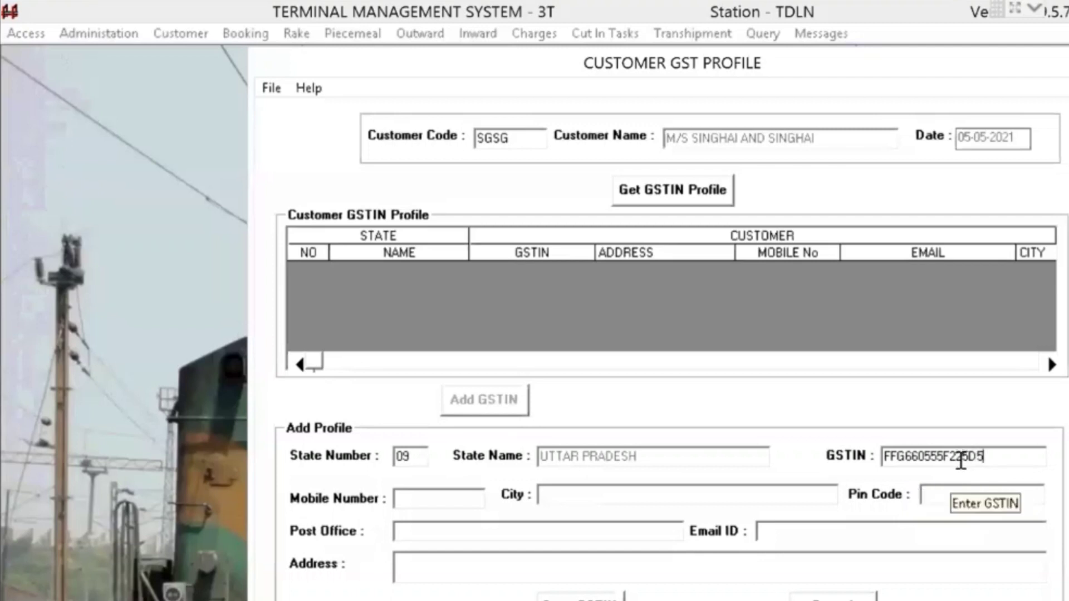
pyautogui.press('Tab')
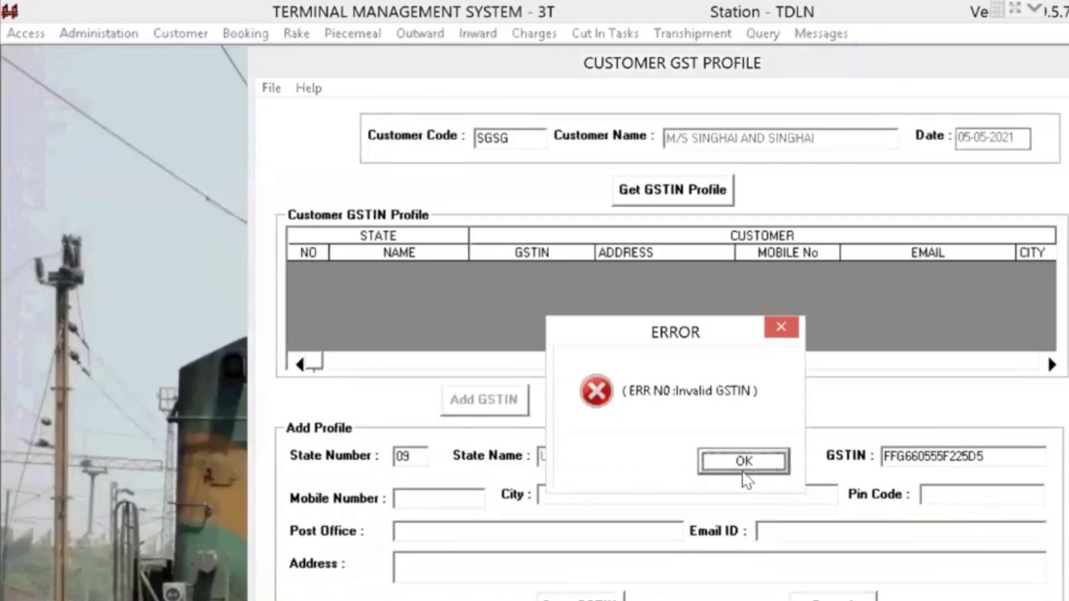
pyautogui.click(738, 465)
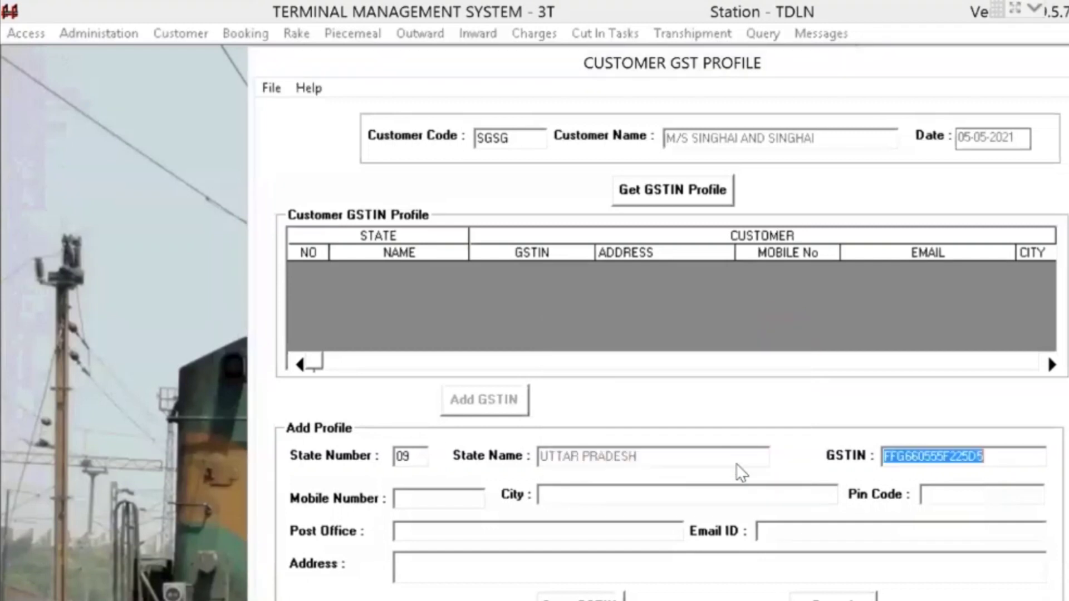
pyautogui.click(403, 500)
pyautogui.click(765, 468)
# Retrieve the GSTIN profiles for customer code ACC and select the Uttar Pradesh record (state number 09)
pyautogui.click(525, 135)
pyautogui.write('ACC')
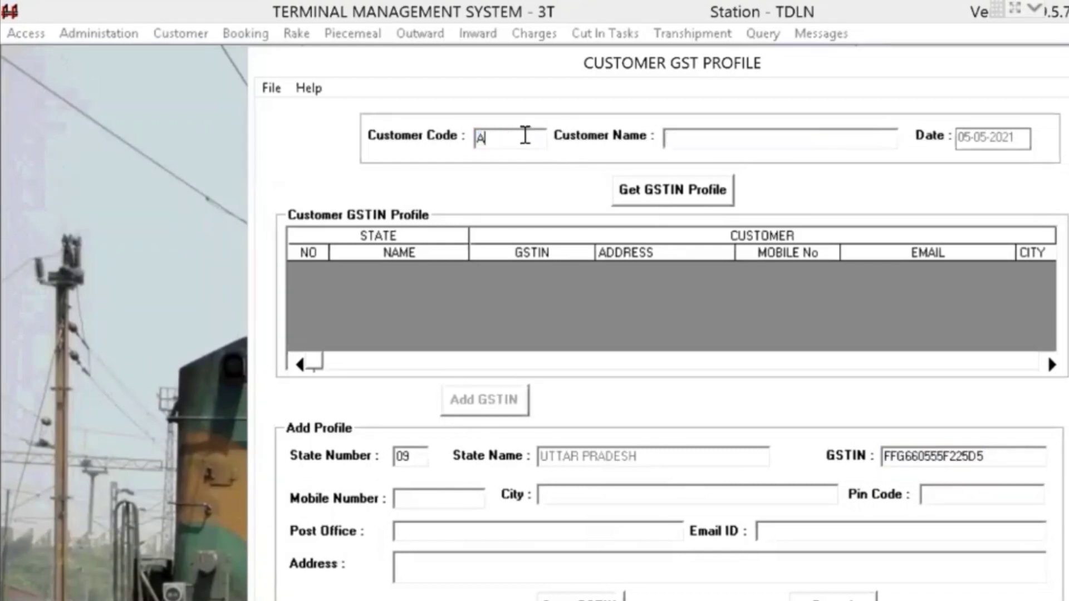
pyautogui.click(664, 194)
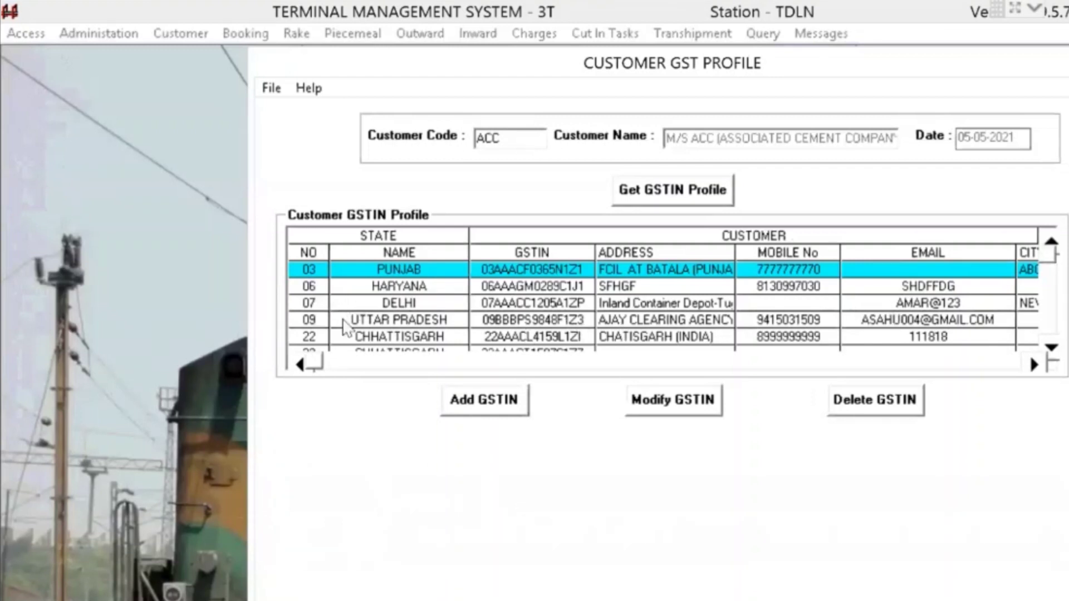
pyautogui.click(402, 319)
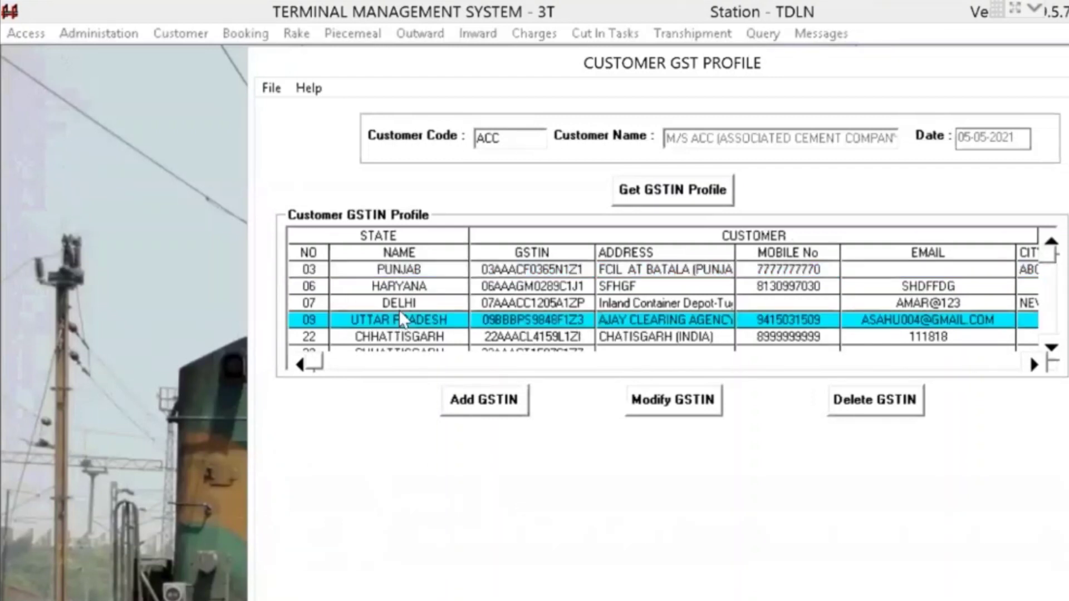
# Open the Uttar Pradesh GSTIN record of customer ACC for modification and cancel the edit
pyautogui.click(643, 401)
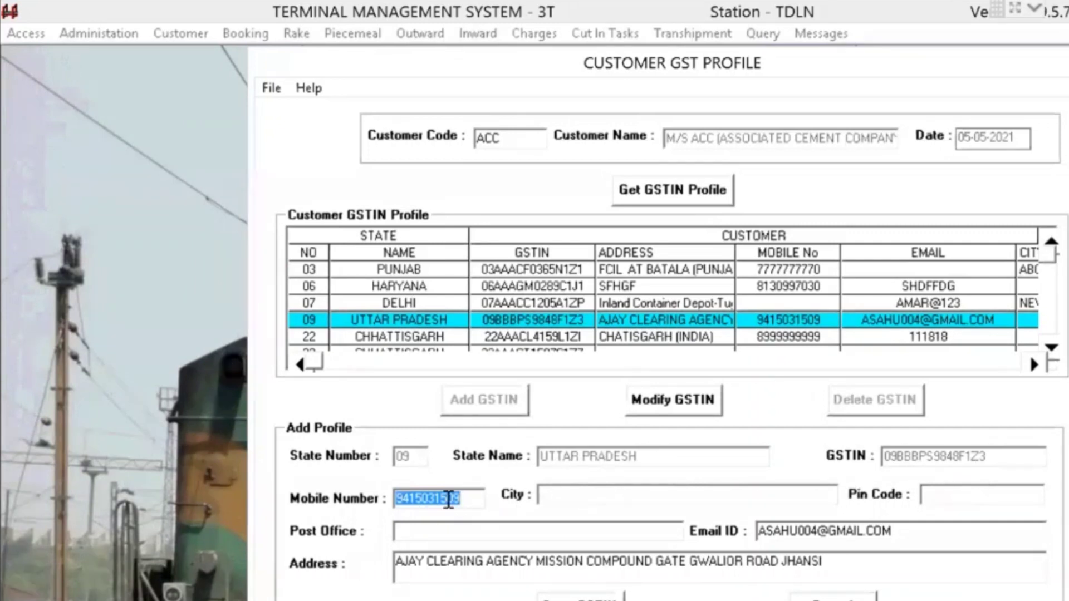
pyautogui.click(584, 497)
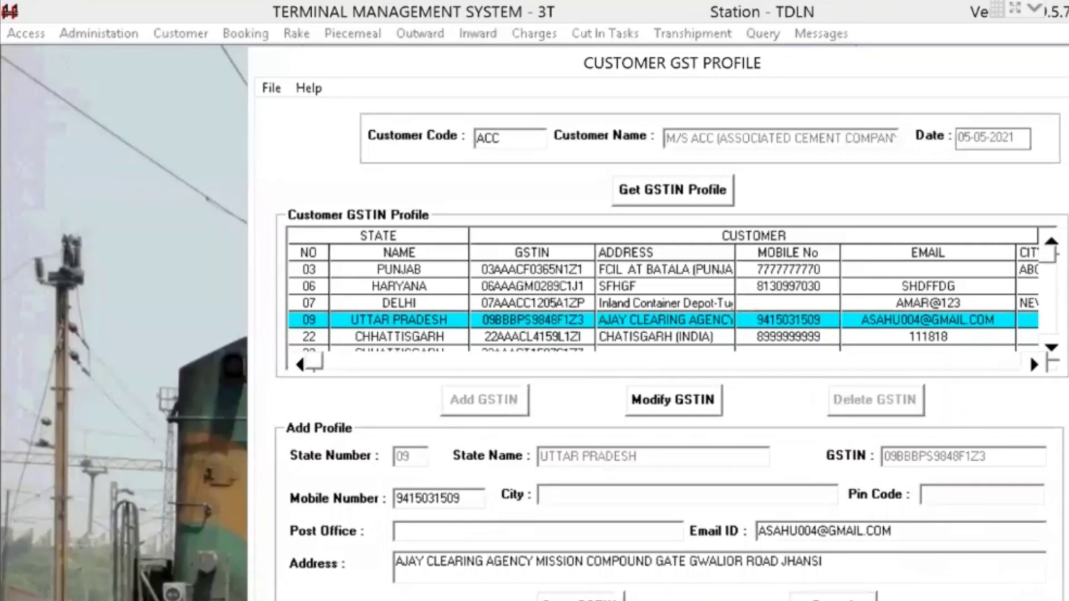
pyautogui.click(802, 594)
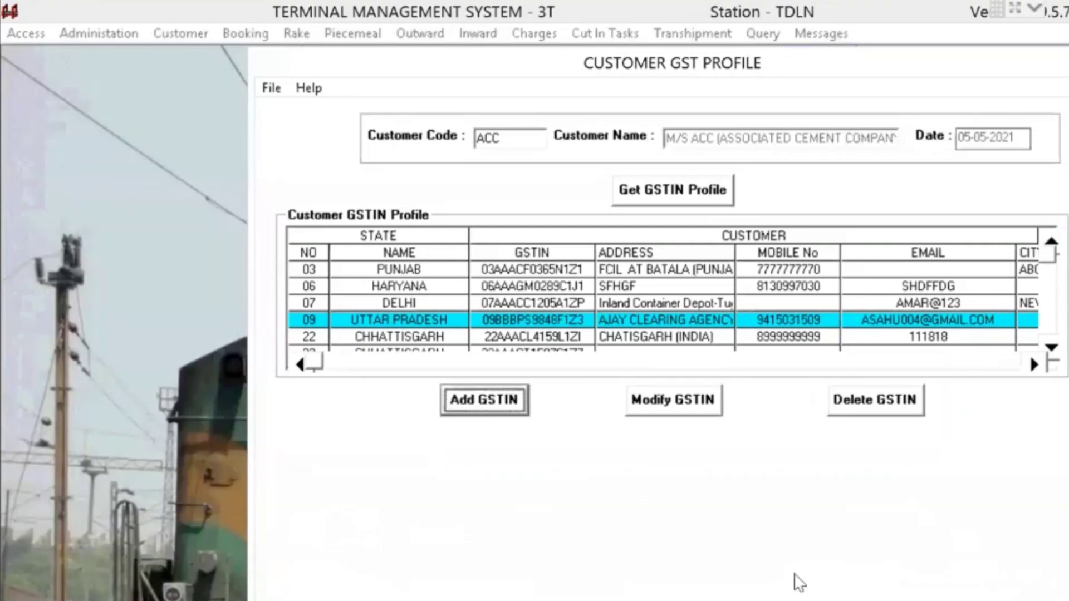
# Exit the Customer GST Profile form and return to the main screen
pyautogui.click(270, 88)
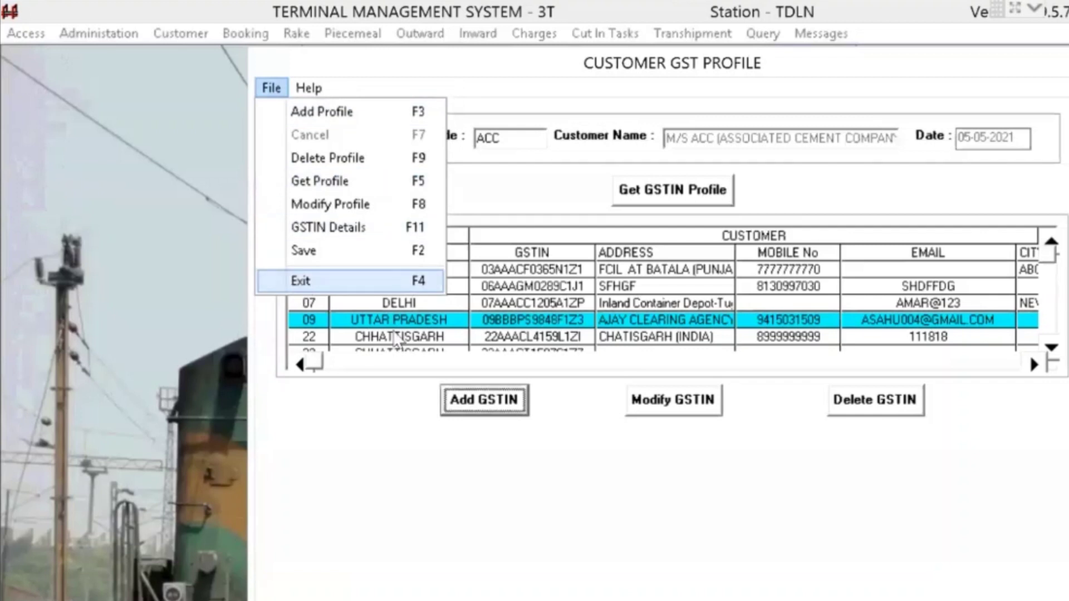
pyautogui.click(298, 283)
pyautogui.click(624, 453)
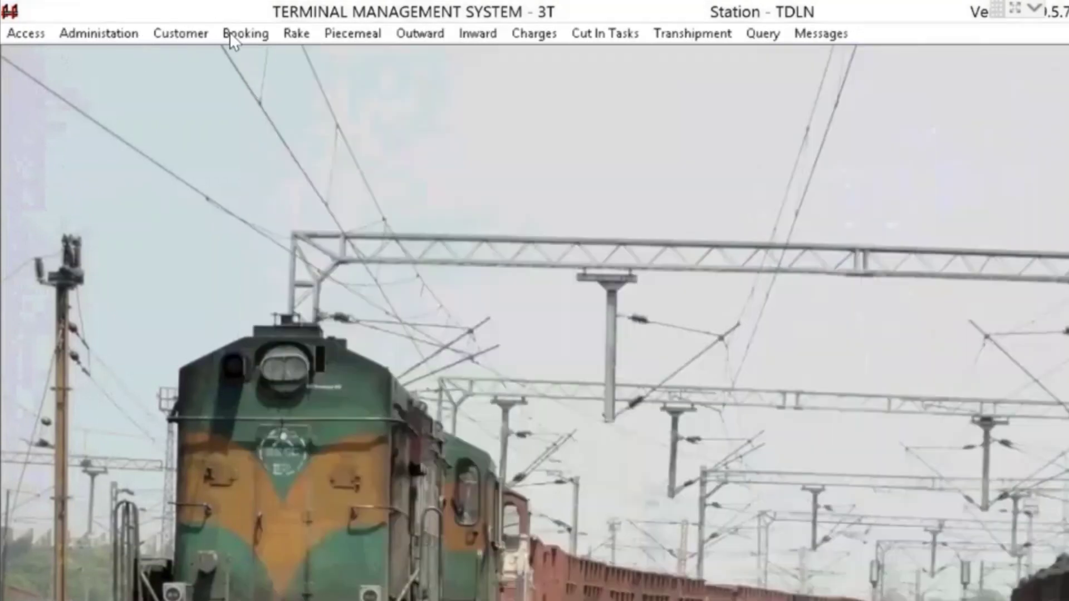
# Open the Repeat Waybill form and add a new waybill entry for customer code ACC
pyautogui.click(233, 31)
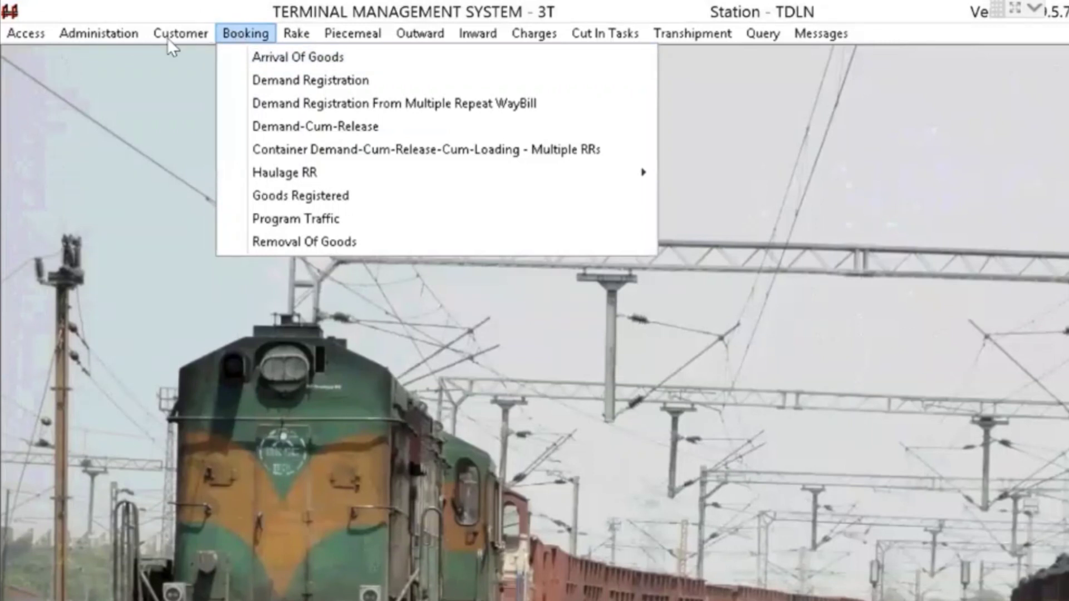
pyautogui.moveTo(167, 40)
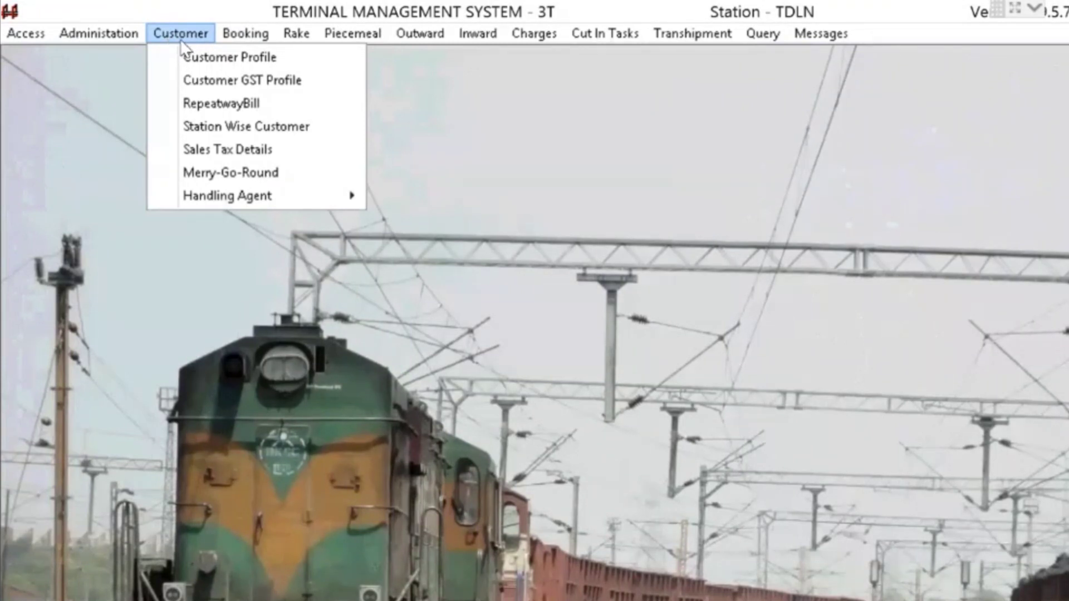
pyautogui.click(199, 114)
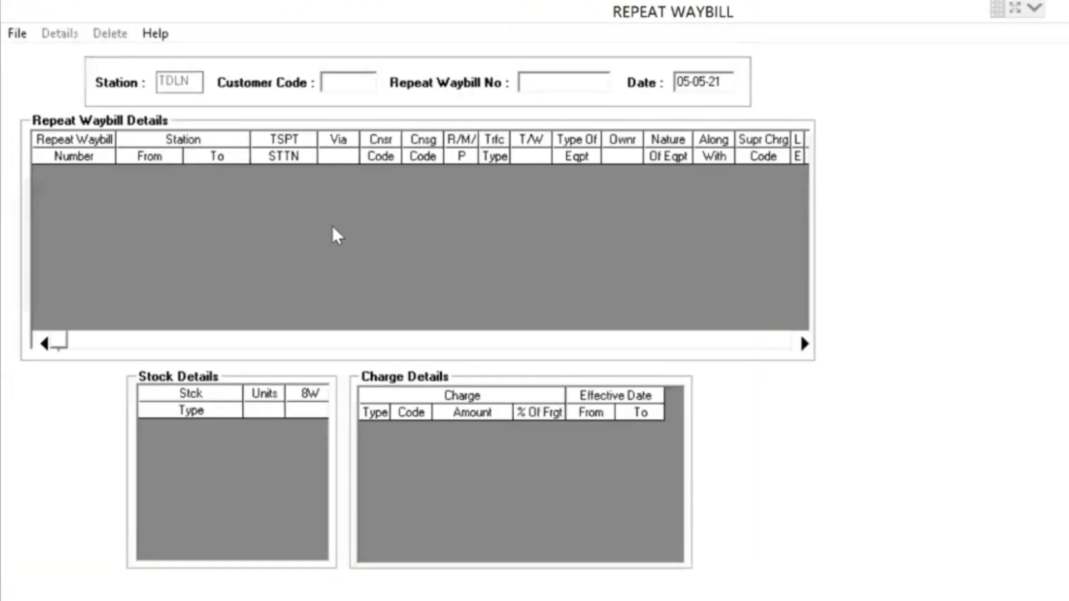
pyautogui.write('ACC')
pyautogui.press('Return')
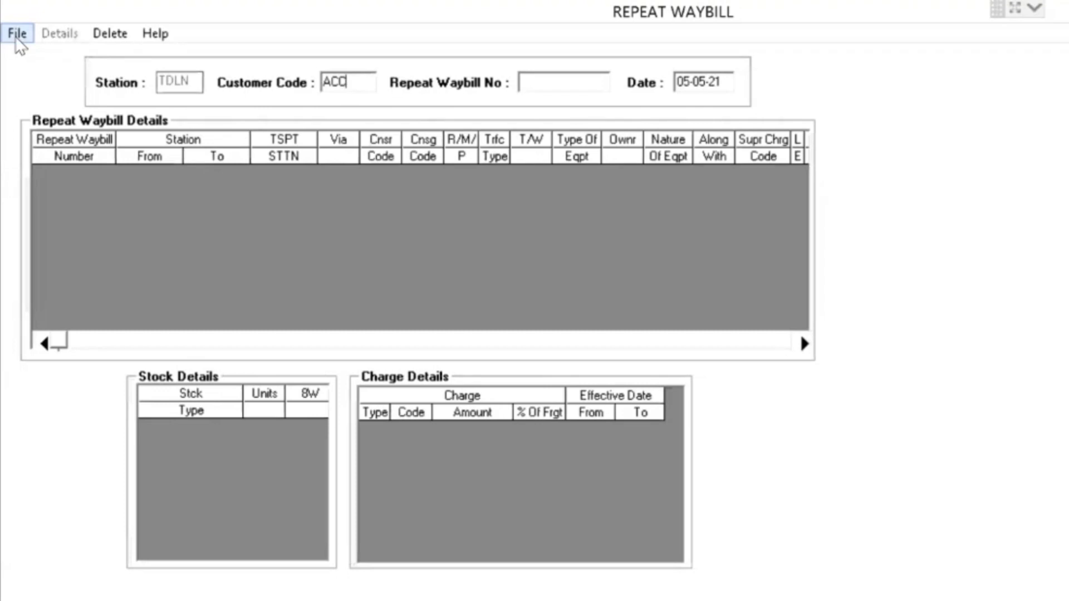
pyautogui.click(16, 38)
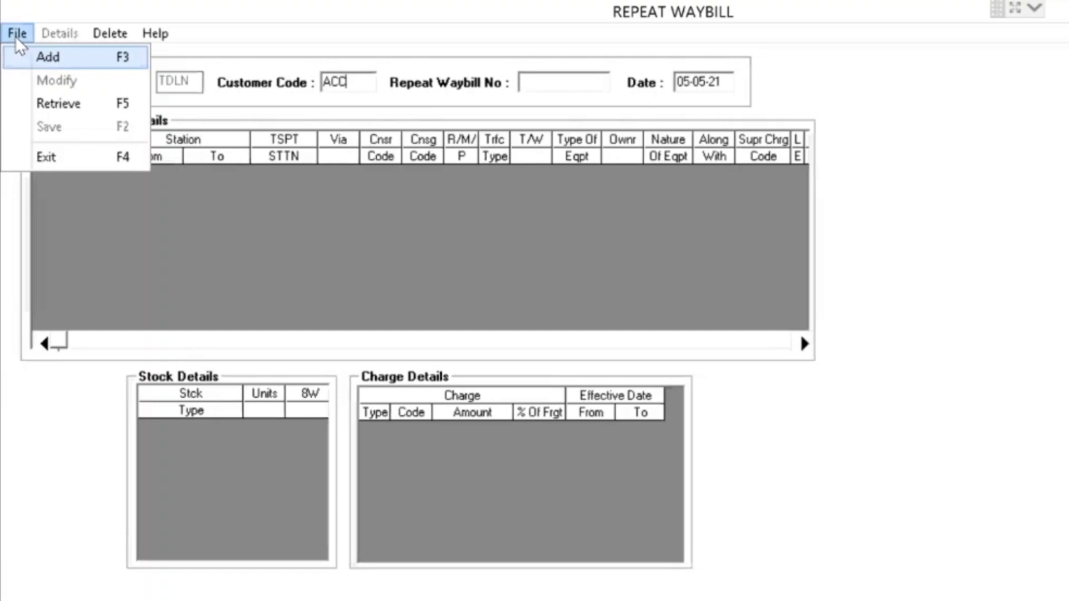
pyautogui.click(45, 58)
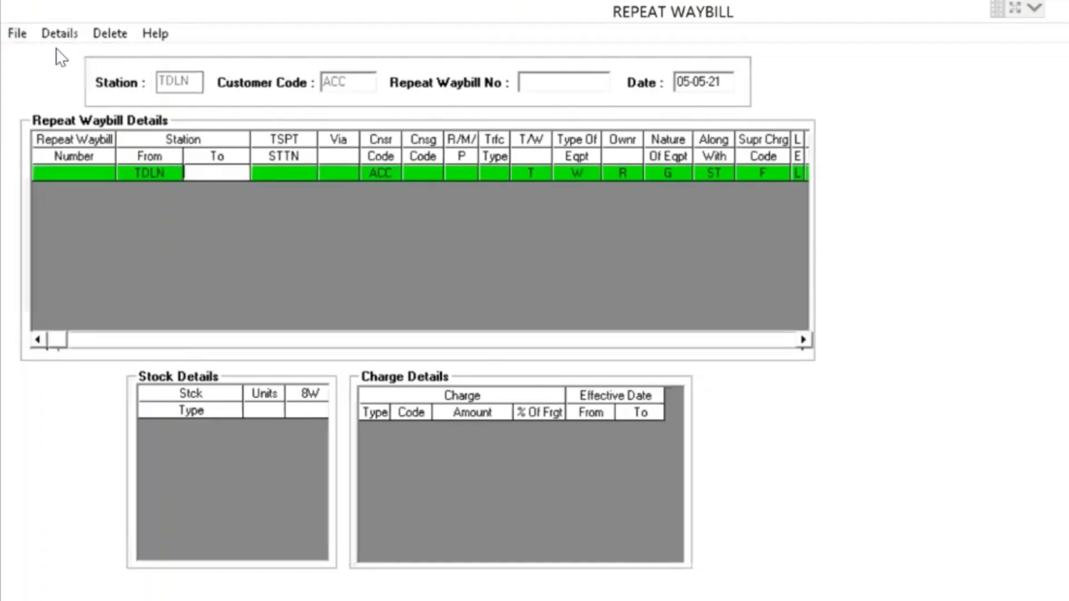
# Set the waybill's destination station to GZB and its consignee code to ACC, leaving the transhipment station and via fields blank
pyautogui.write('GZB')
pyautogui.press('Return')
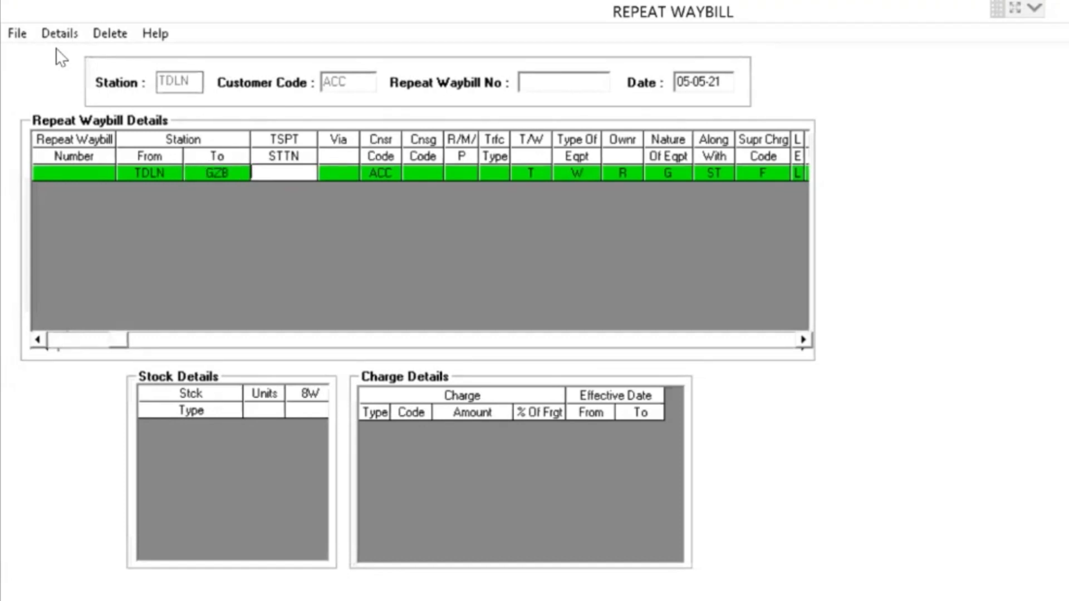
pyautogui.press('Return')
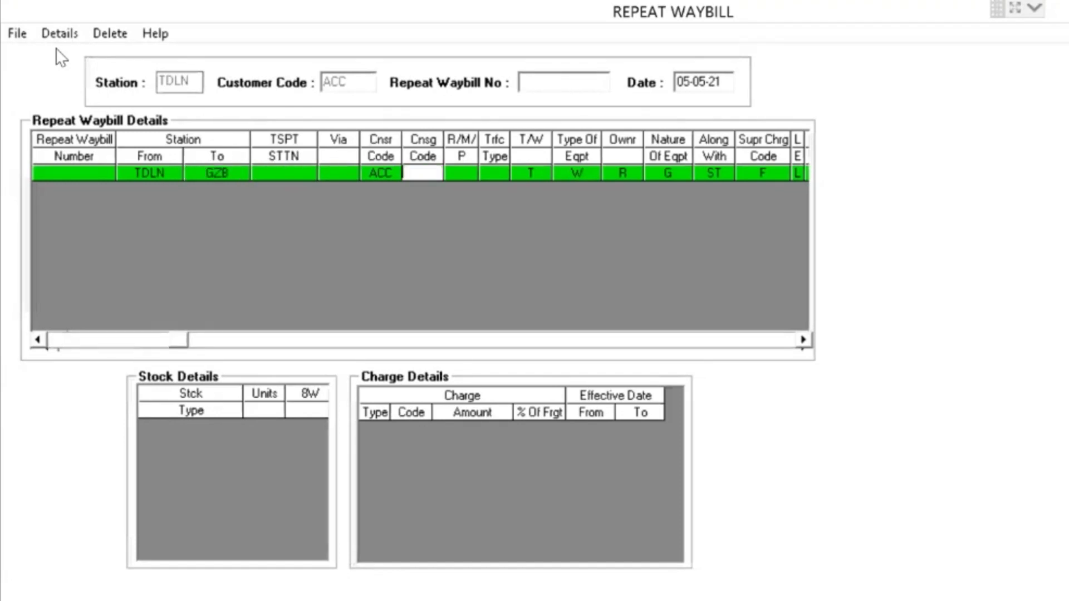
pyautogui.write('ACC')
pyautogui.press('Return')
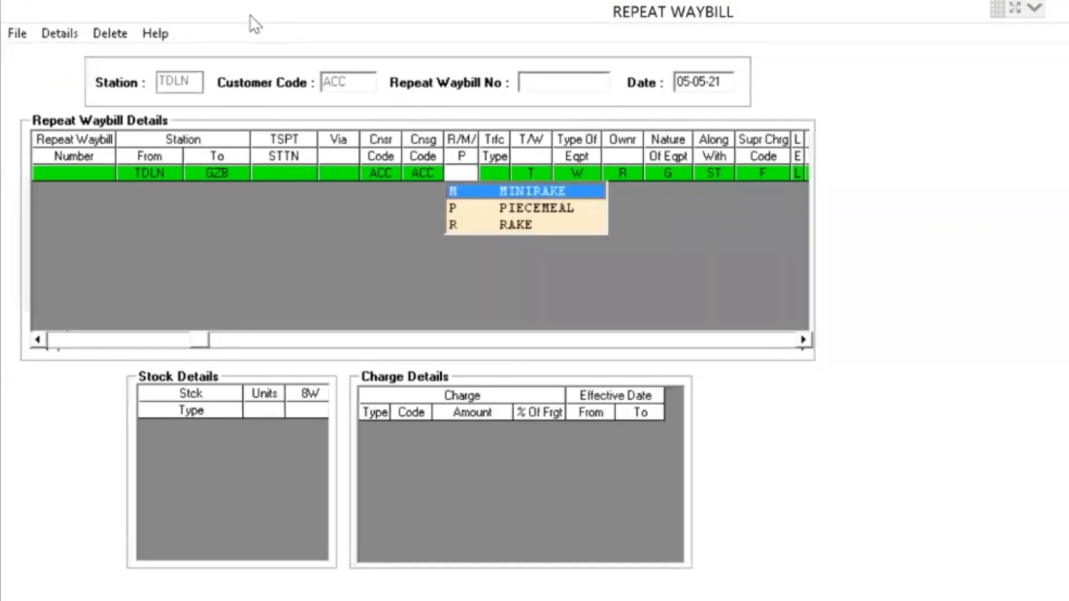
# Set the waybill's R/M/P value to R (Rake) and its traffic type to GG (General Goods)
pyautogui.click(506, 223)
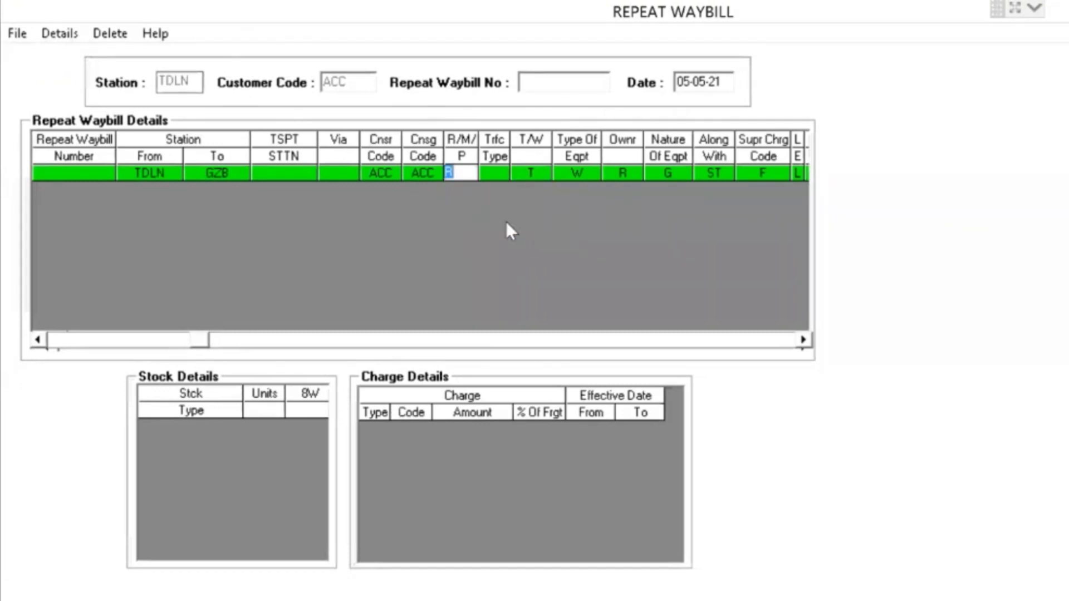
pyautogui.press('Return')
pyautogui.press('F1')
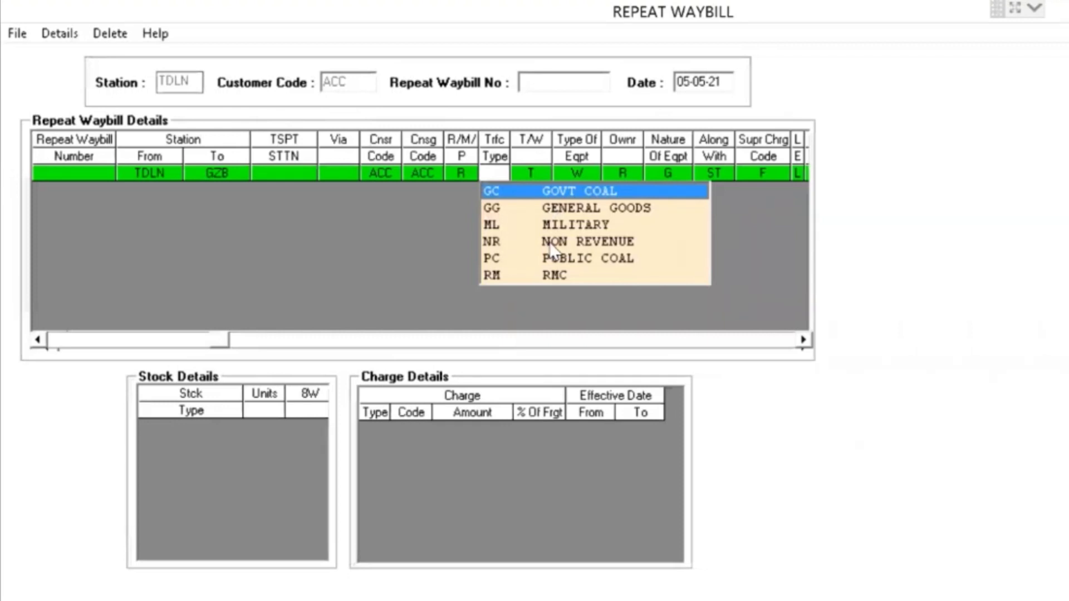
pyautogui.click(496, 208)
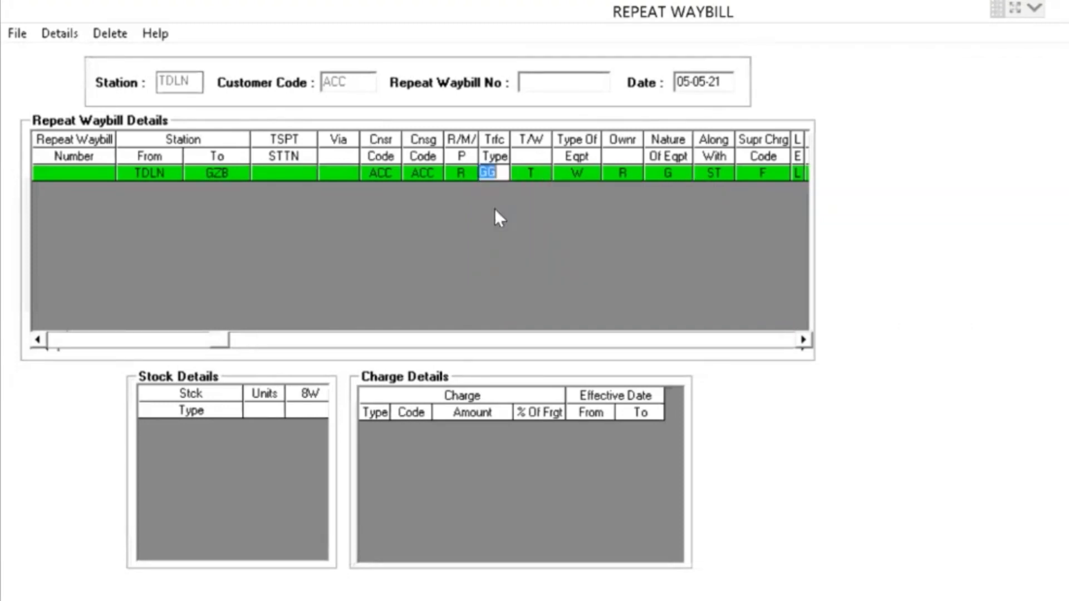
pyautogui.press('Tab')
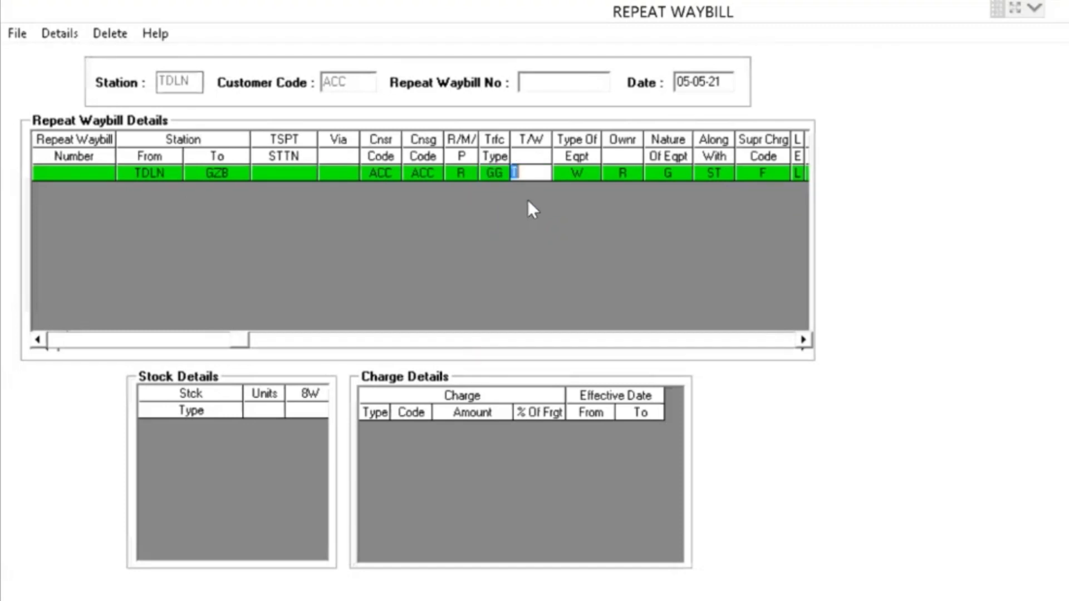
# Accept the default values from T/W through L/E and enter CEMT as the rake commodity and group rake commodity
pyautogui.press('Tab')
pyautogui.press('Tab')
pyautogui.press('Tab')
pyautogui.press('Tab')
pyautogui.press('Tab')
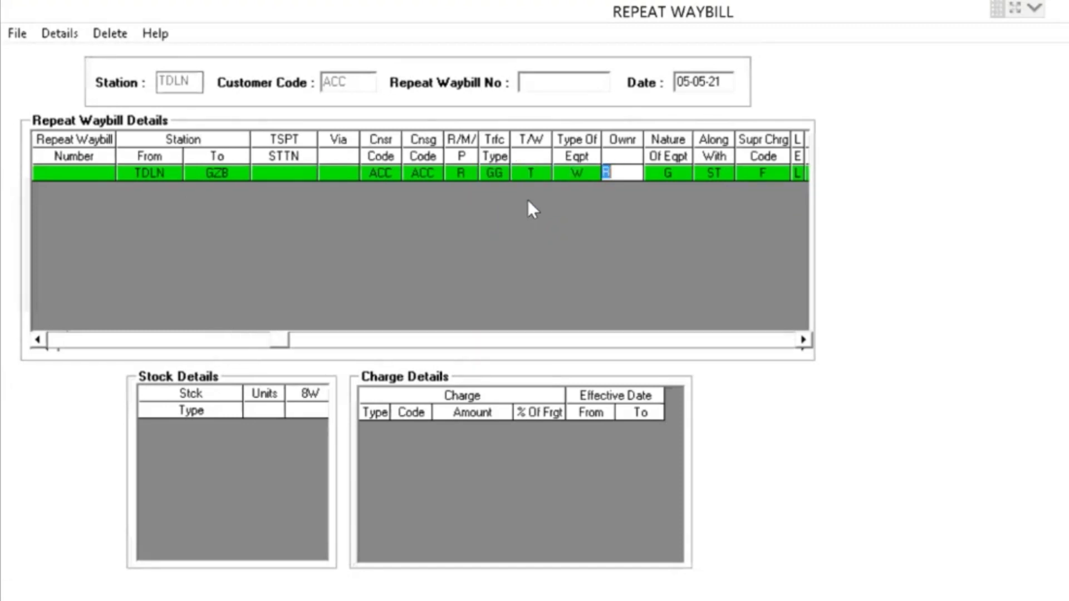
pyautogui.press('Tab')
pyautogui.press('Tab')
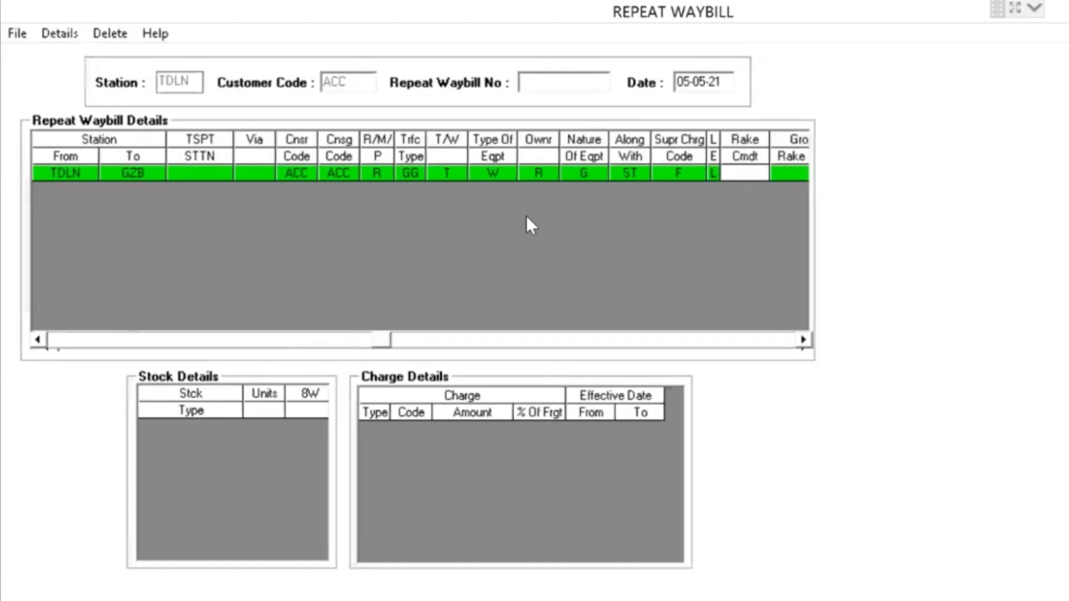
pyautogui.write('CEMT')
pyautogui.press('Return')
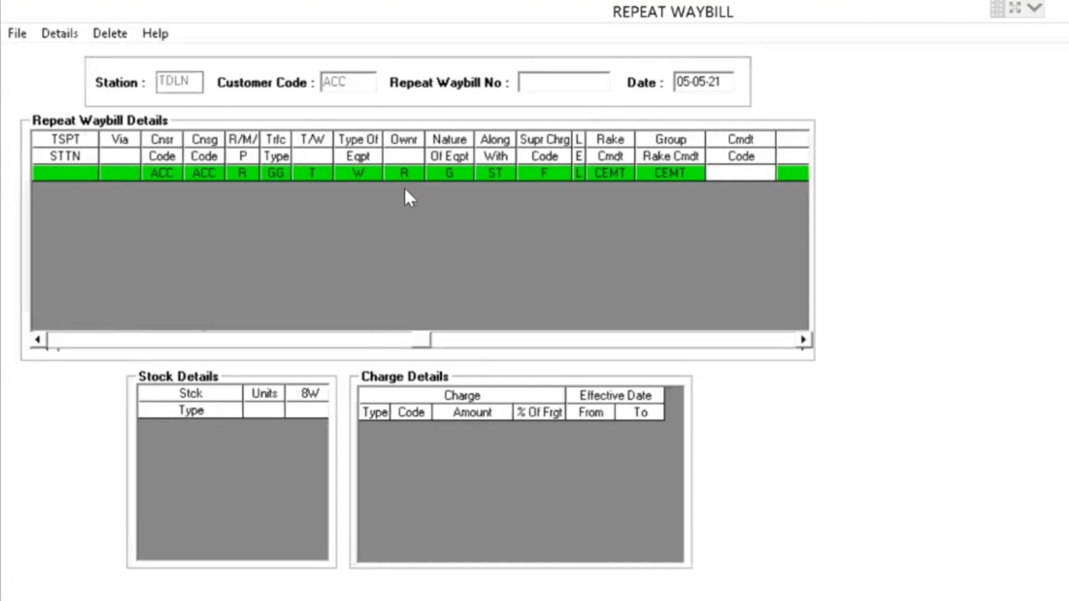
# Choose commodity code 2891122 (Cement) and set the rake type to BCN
pyautogui.press('F1')
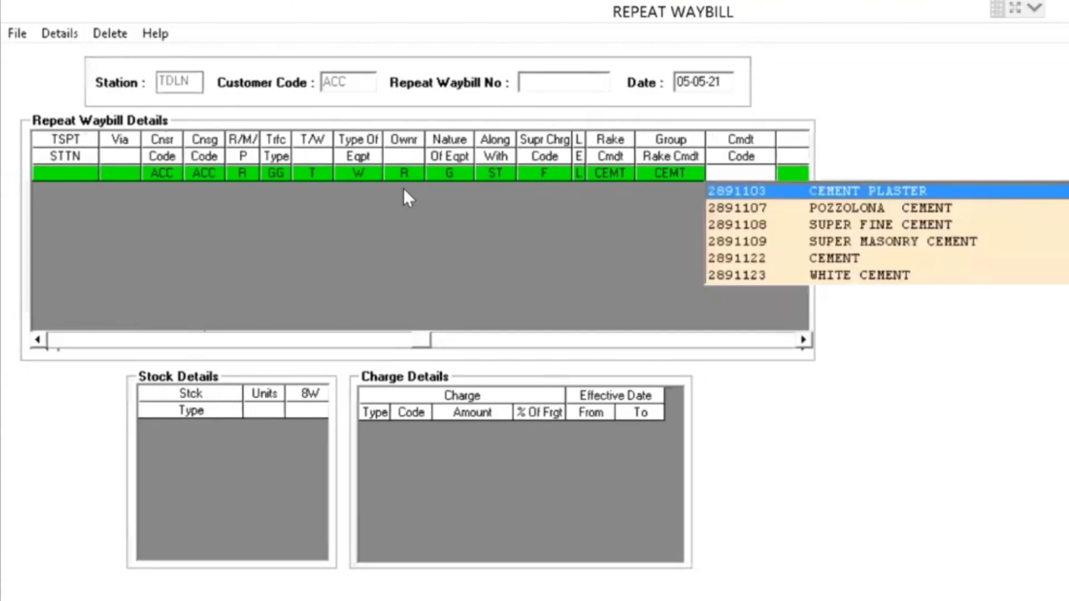
pyautogui.click(741, 257)
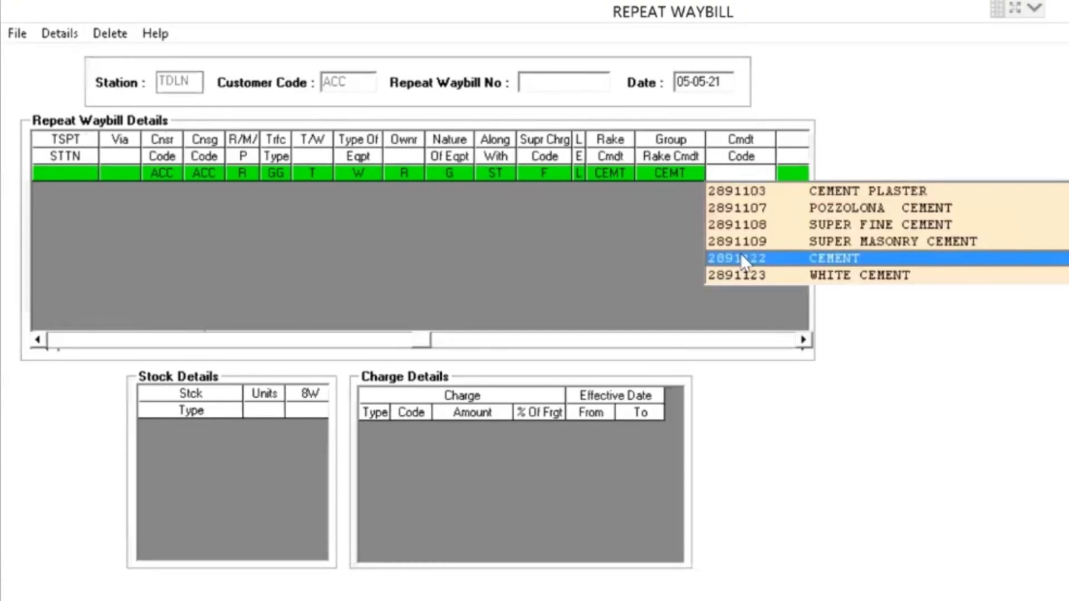
pyautogui.click(742, 258)
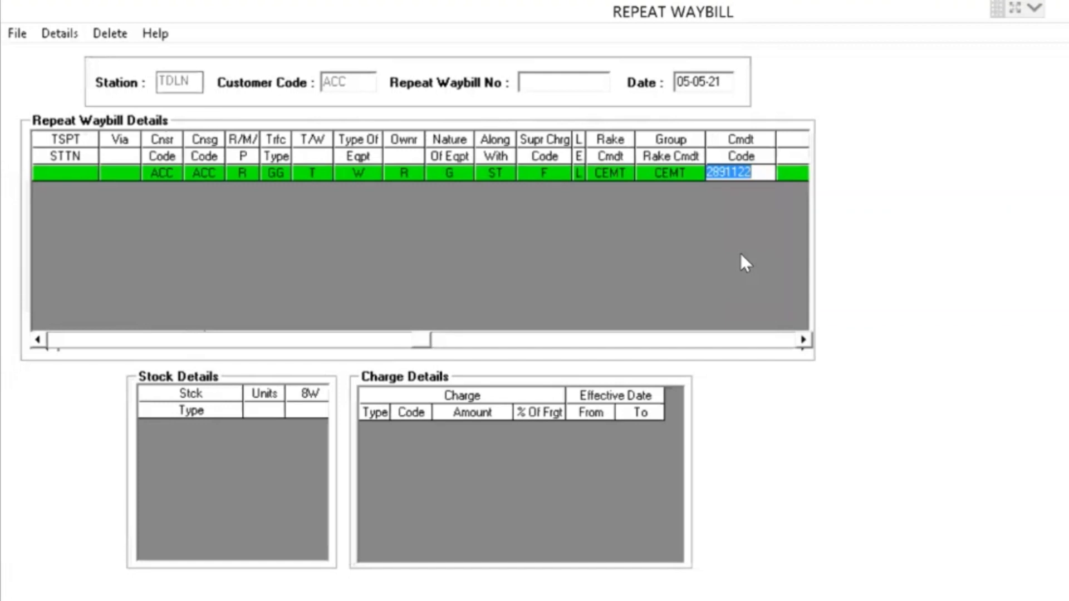
pyautogui.press('Return')
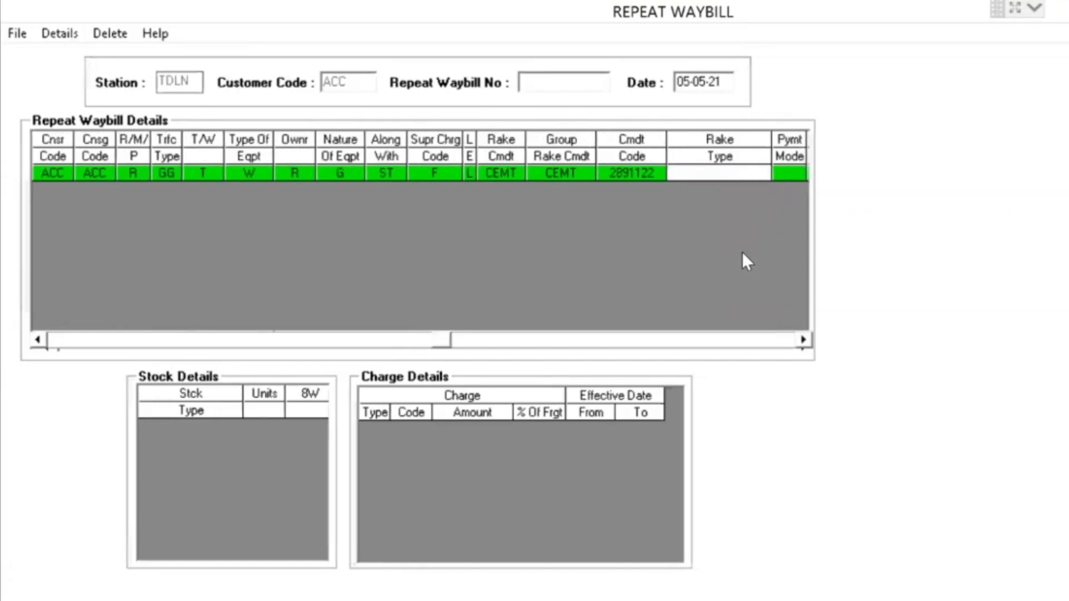
pyautogui.write('BCN')
pyautogui.press('Return')
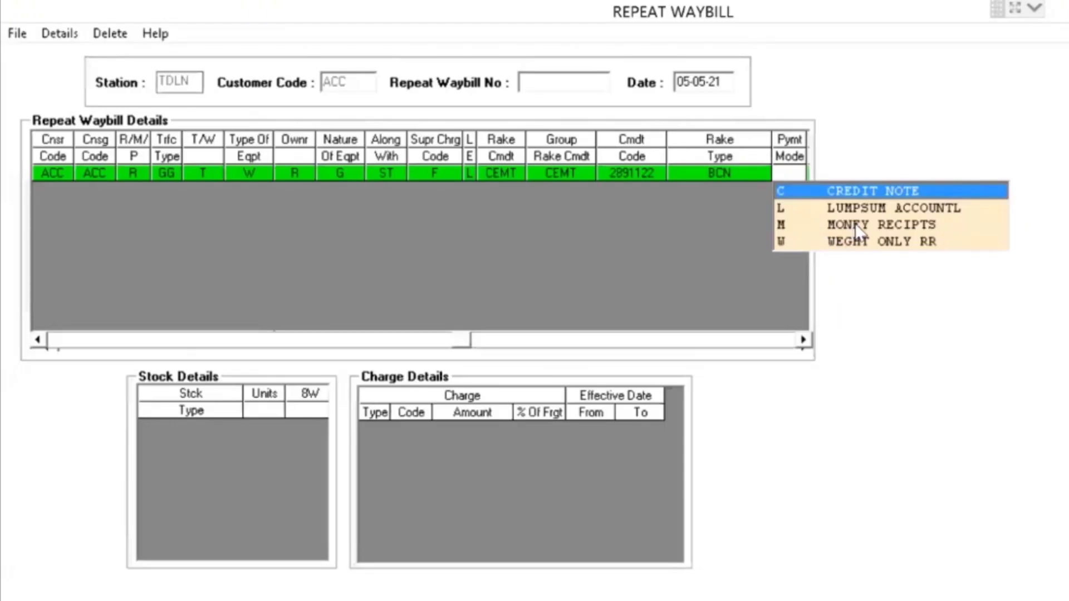
# Set the payment mode to M (Money Receipts) and the demurrage type to U (Units)
pyautogui.click(856, 225)
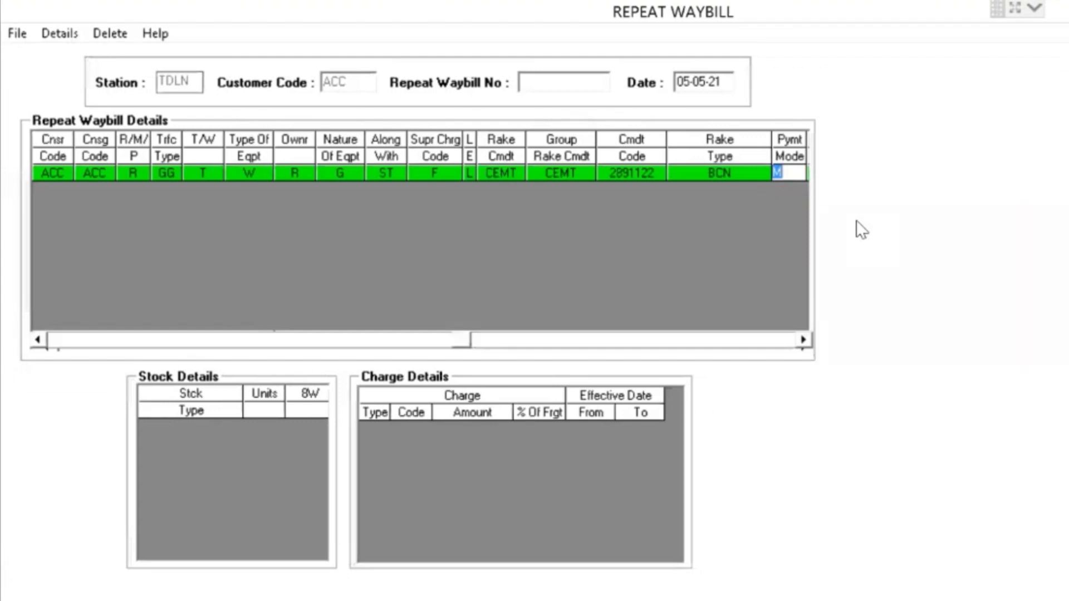
pyautogui.press('Tab')
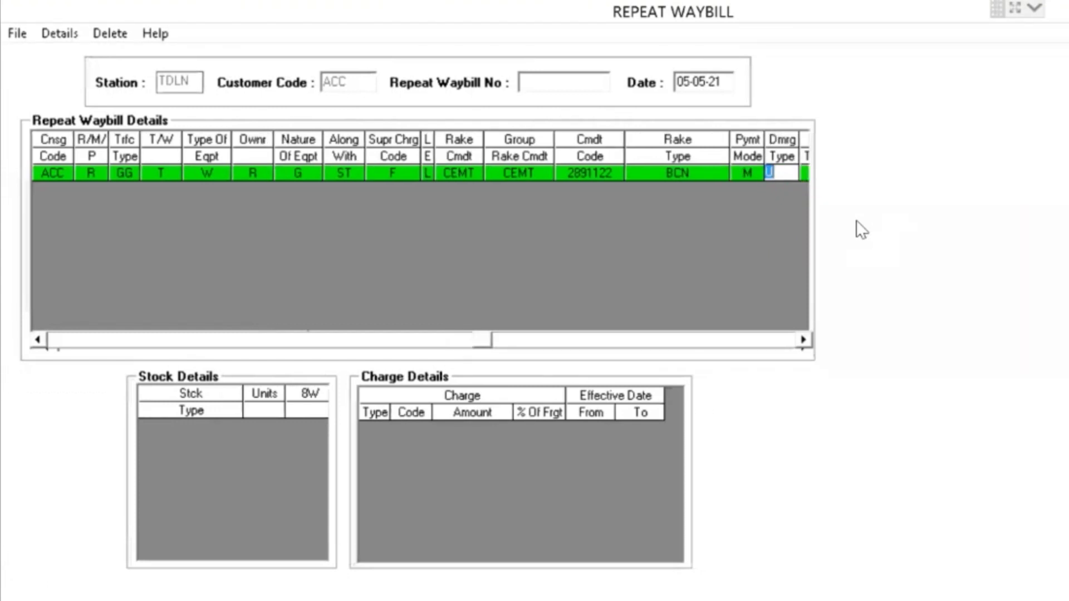
pyautogui.press('F2')
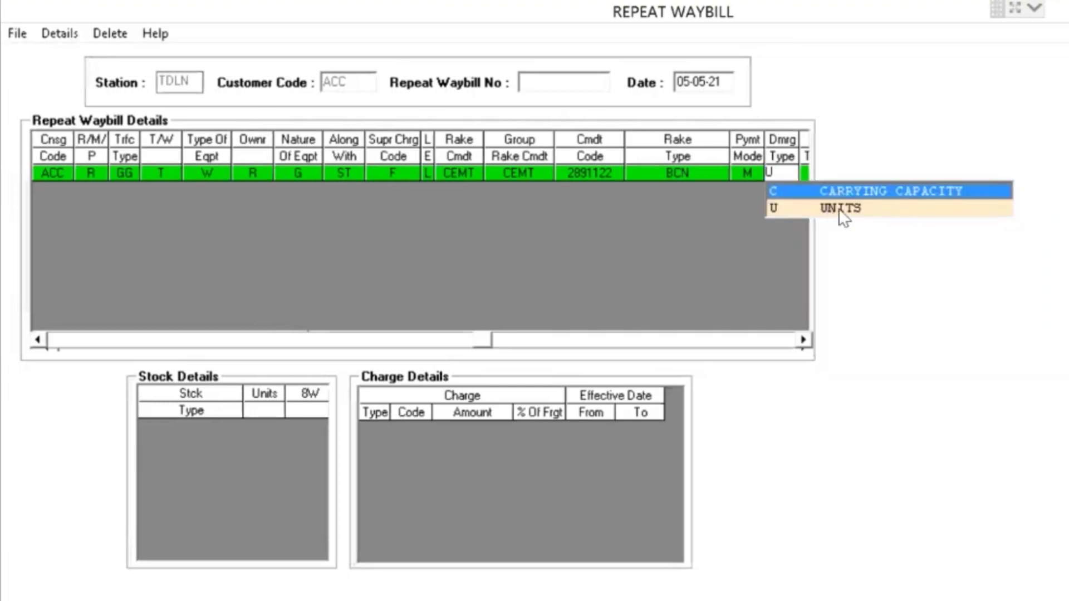
pyautogui.click(838, 209)
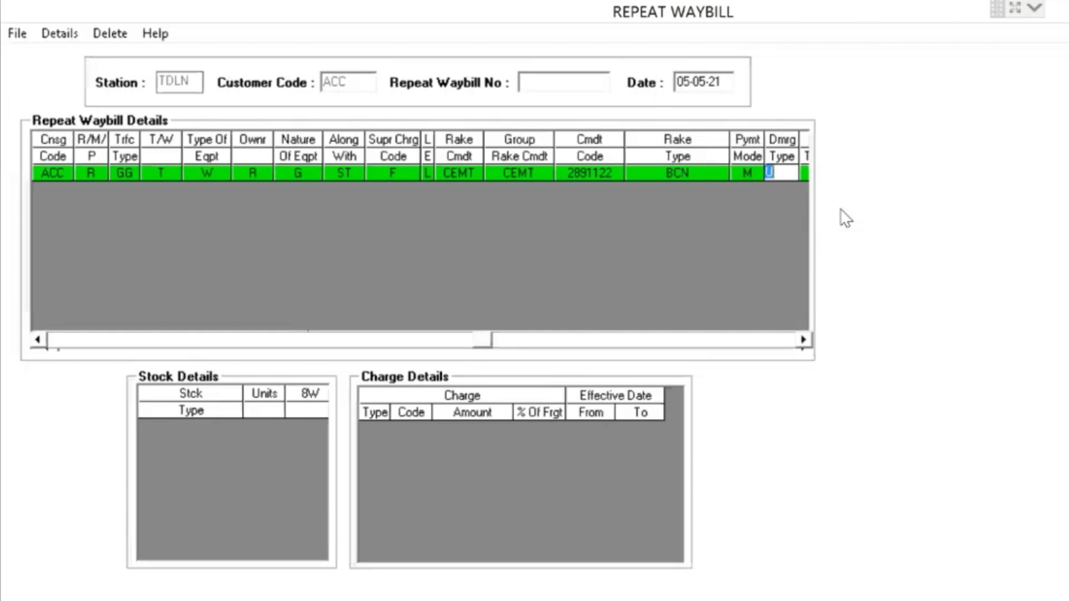
pyautogui.press('Tab')
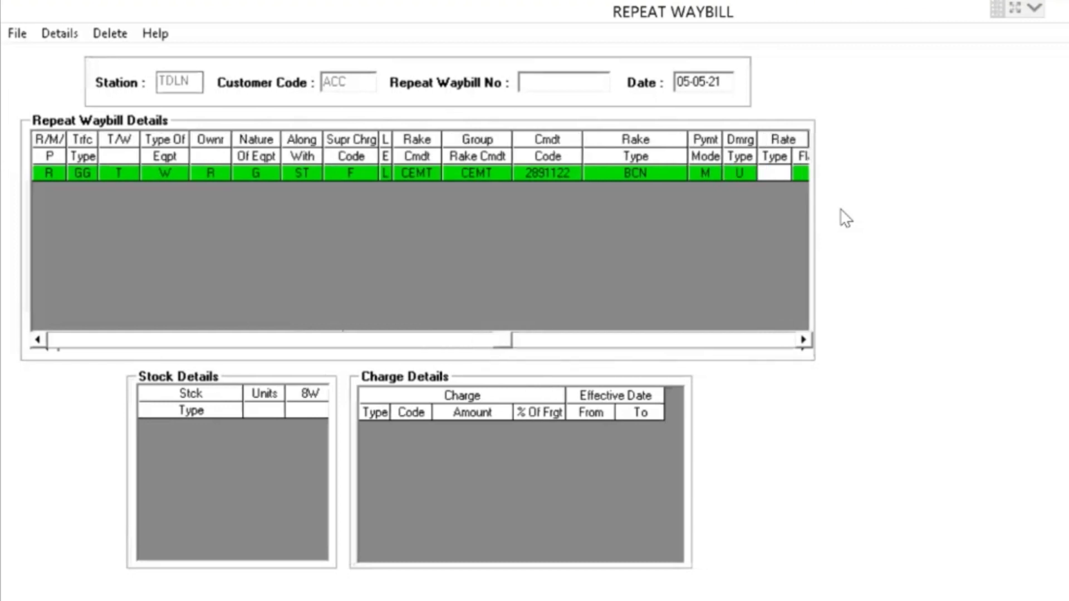
# Set the waybill's rate type to C (Class Rate) and its rate flag to N (Normal)
pyautogui.press('F2')
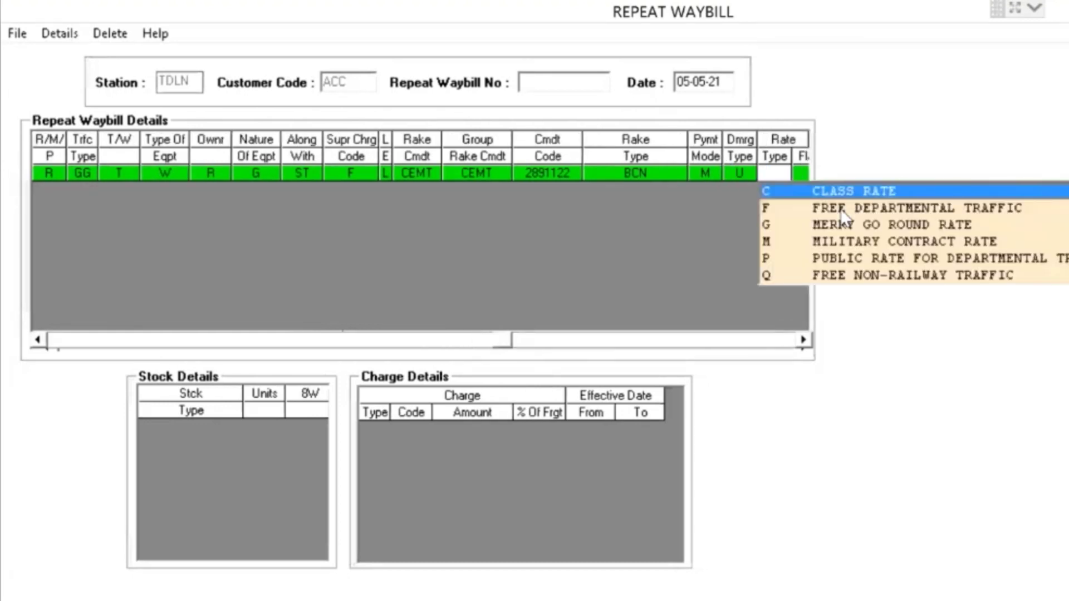
pyautogui.click(855, 191)
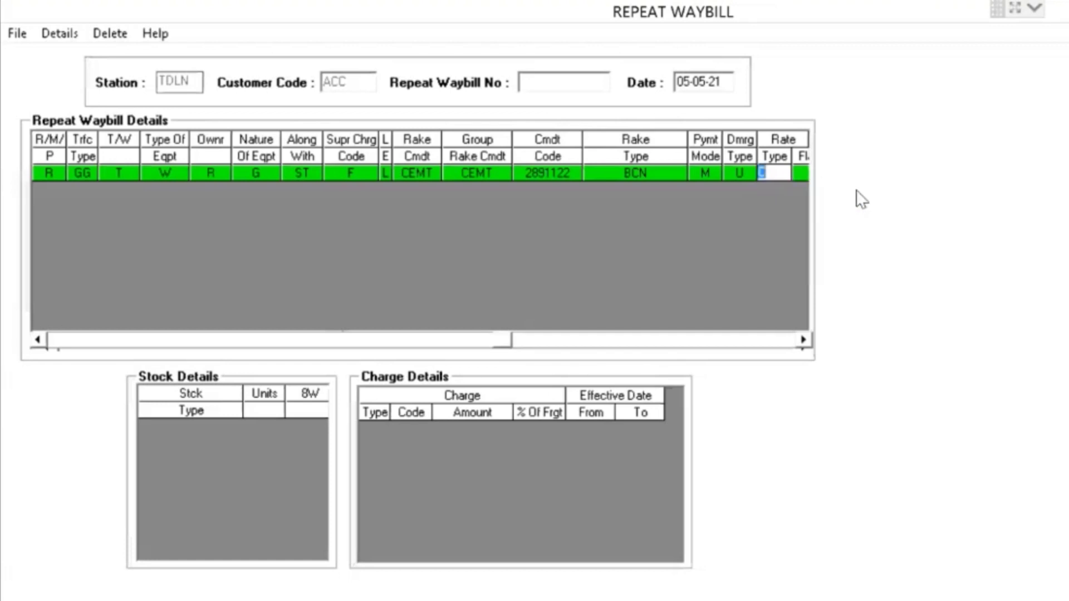
pyautogui.press('Tab')
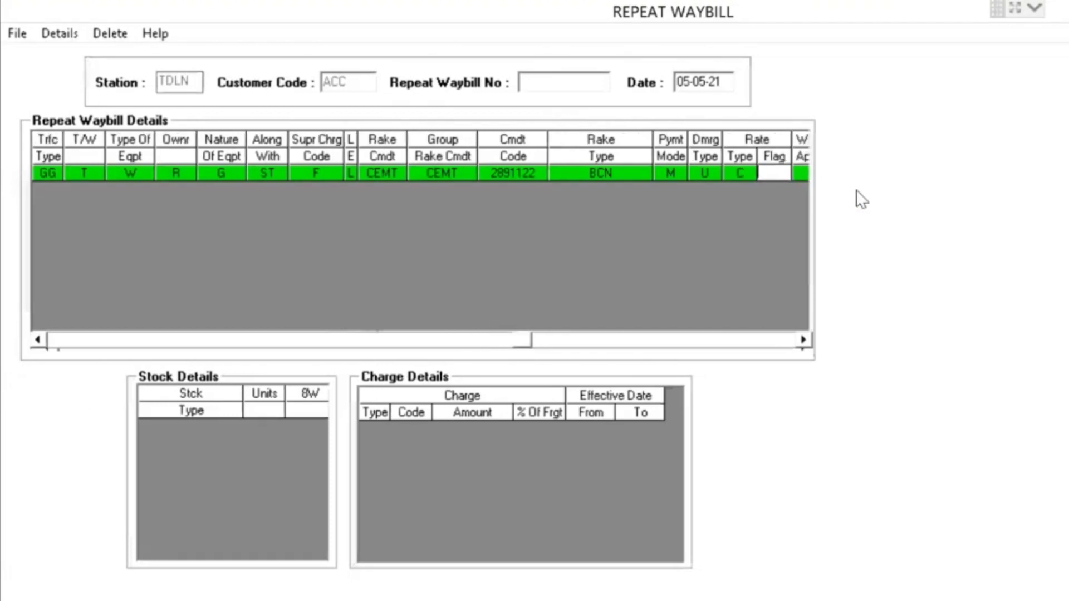
pyautogui.press('F2')
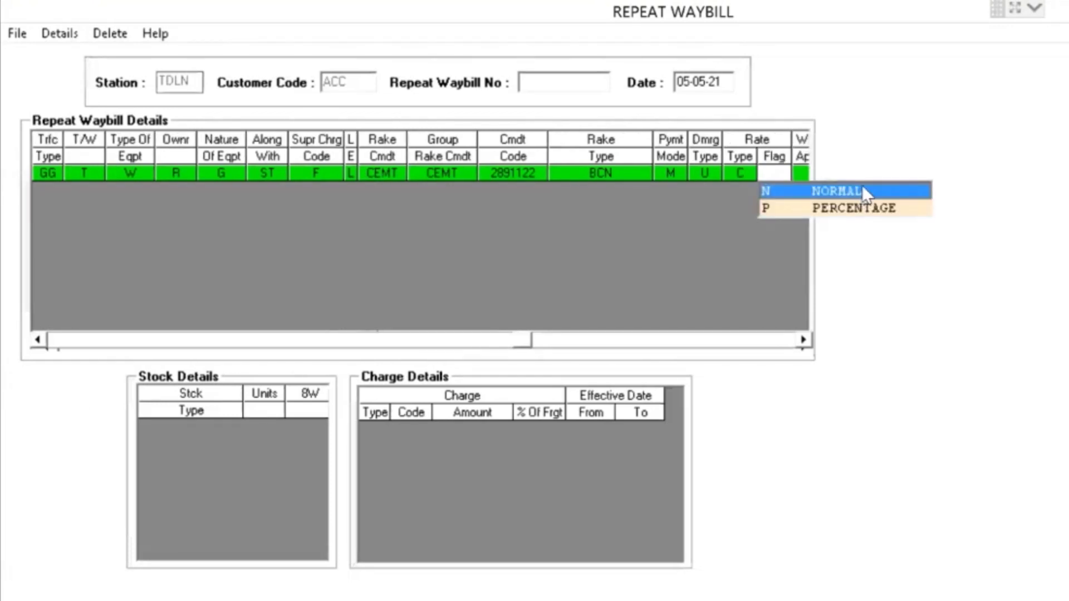
pyautogui.click(847, 191)
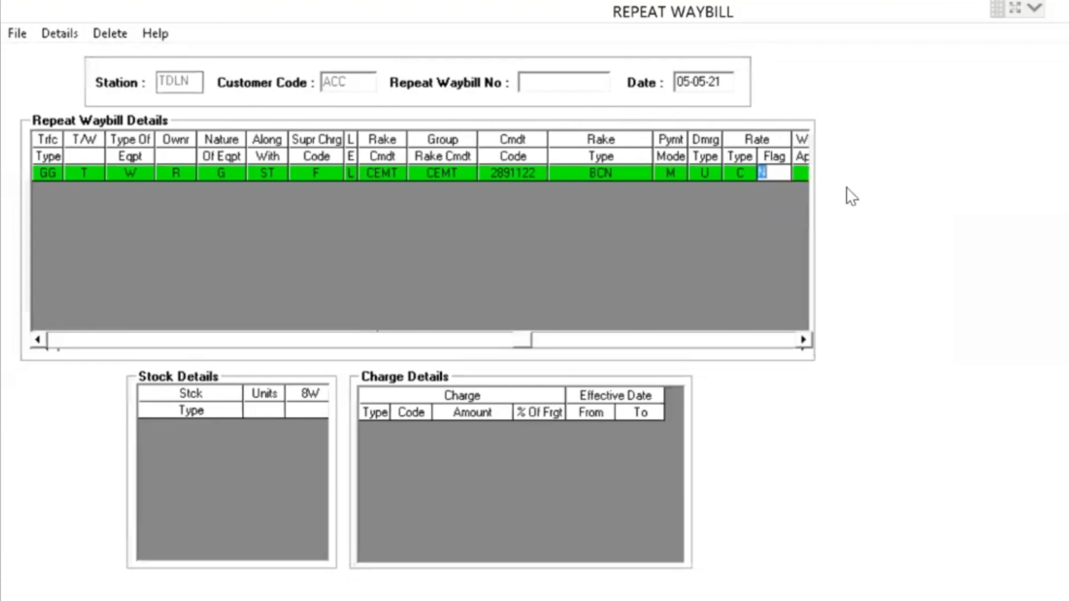
pyautogui.press('Tab')
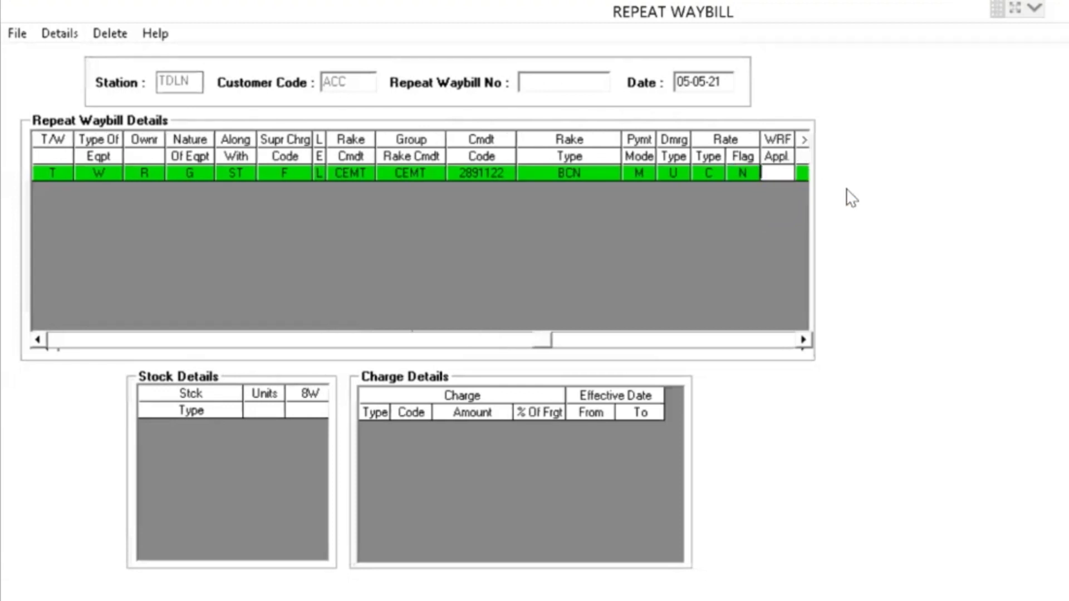
# Set WRF applicability to Y (Yes), leave the >1 Ton flag blank, and set the risk rate to RR
pyautogui.press('F2')
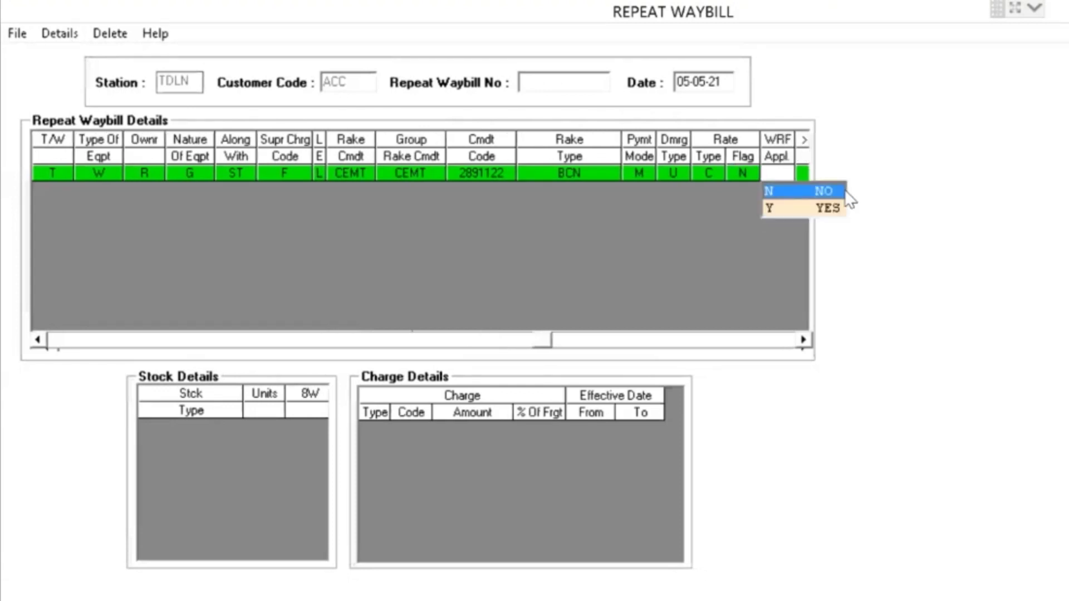
pyautogui.click(781, 203)
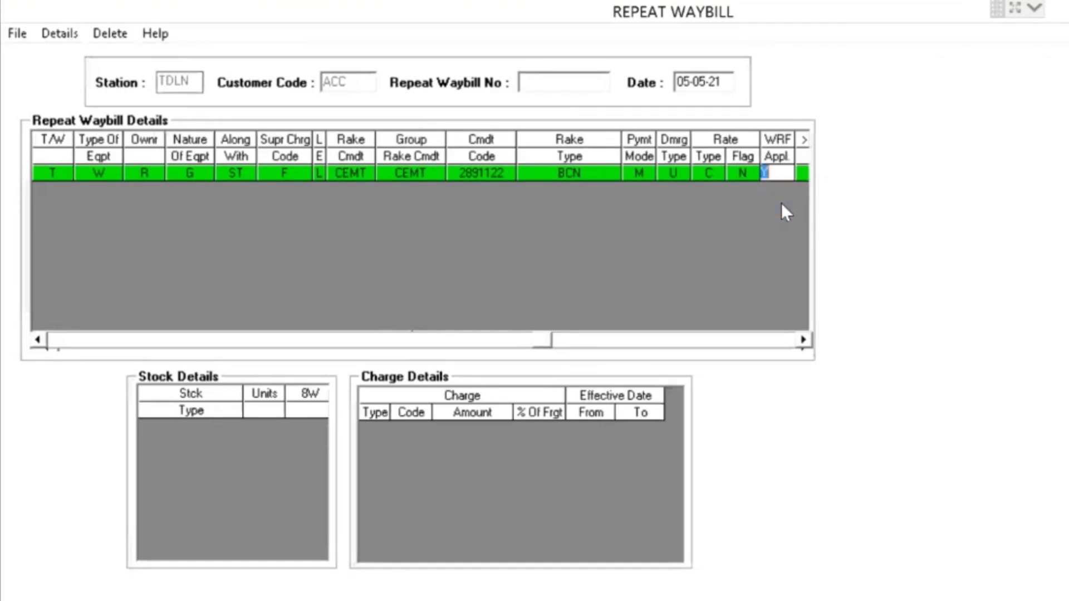
pyautogui.press('Tab')
pyautogui.press('Tab')
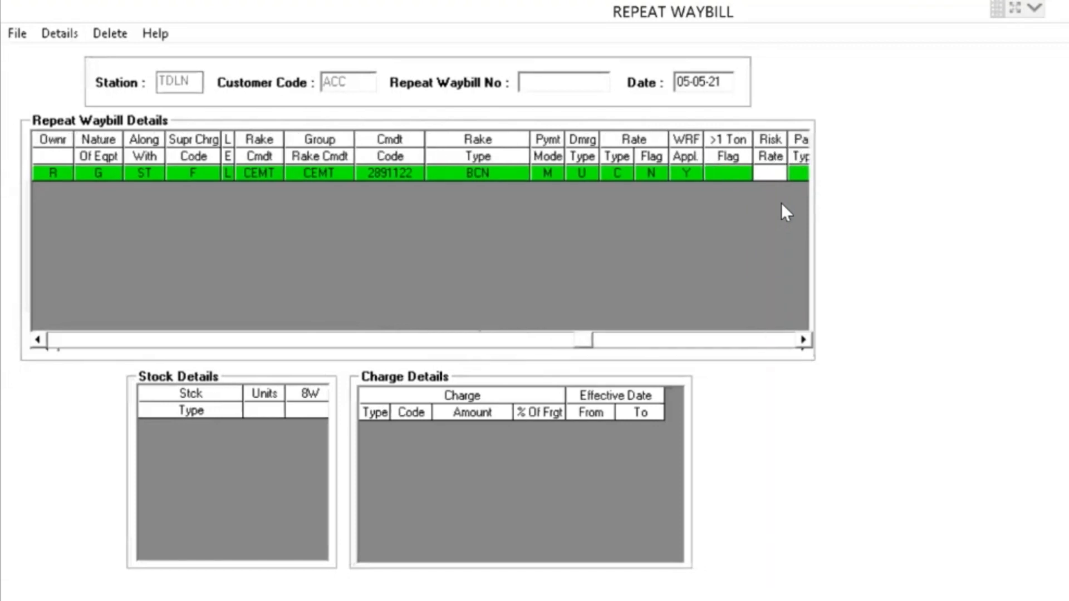
pyautogui.press('F1')
pyautogui.click(776, 208)
pyautogui.press('Tab')
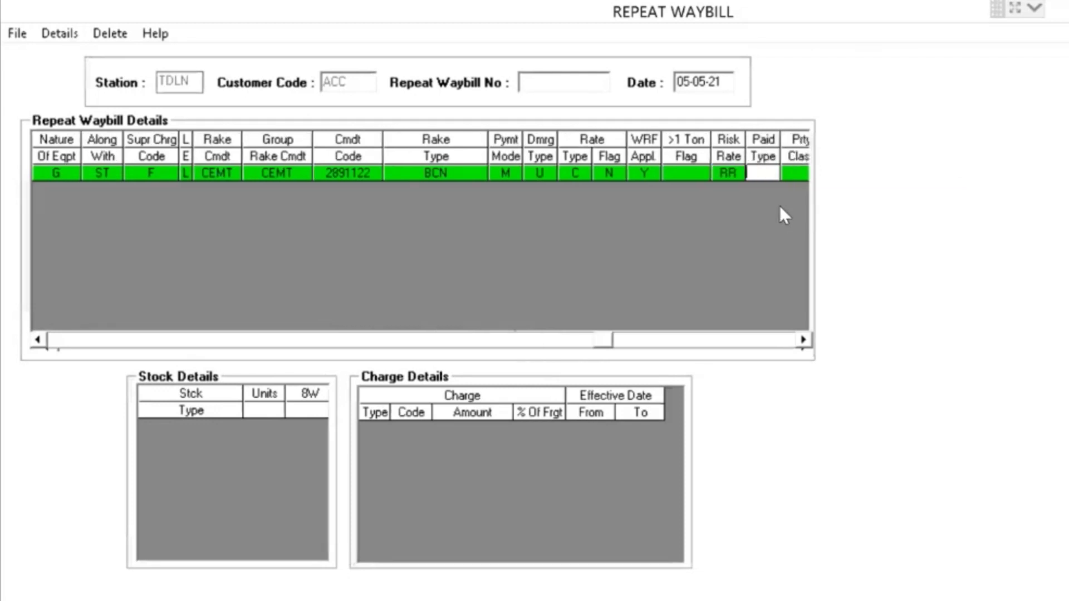
# Set the waybill's paid type to P (Paid) and its priority class to C
pyautogui.press('F1')
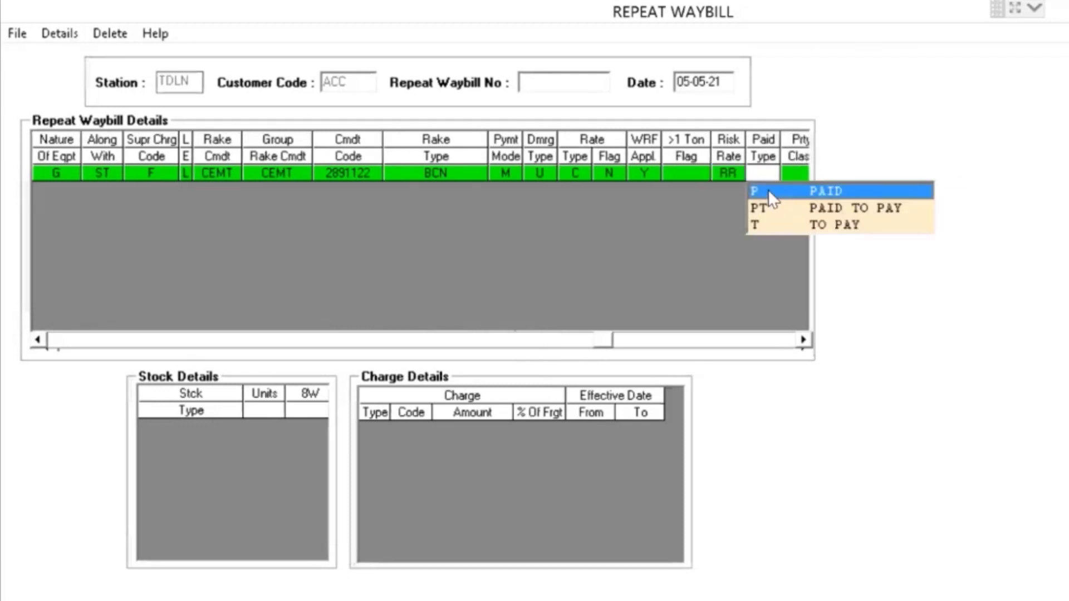
pyautogui.click(767, 189)
pyautogui.press('Tab')
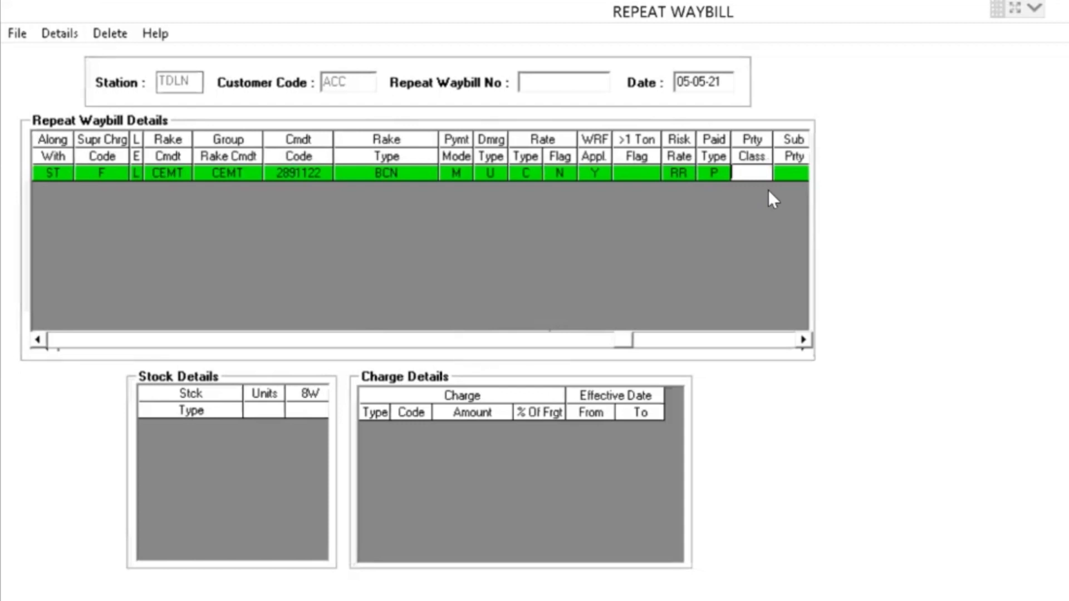
pyautogui.press('F1')
pyautogui.click(744, 225)
pyautogui.press('Tab')
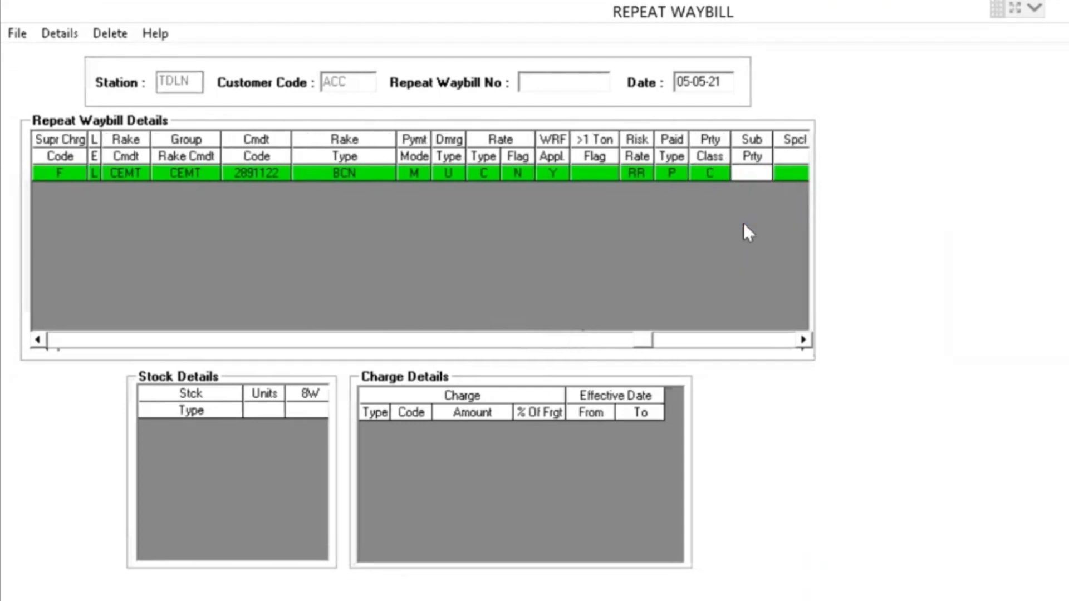
# Leave the sub priority, special condition and service type blank, and accept N for the EOL flag, ODC and quota
pyautogui.press('Tab')
pyautogui.press('Tab')
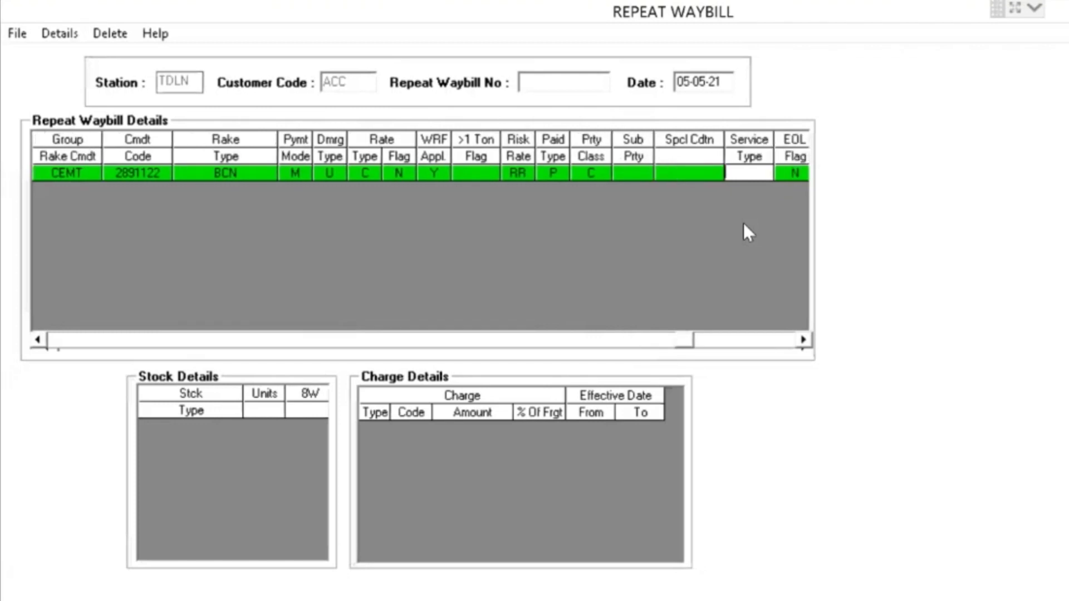
pyautogui.press('Tab')
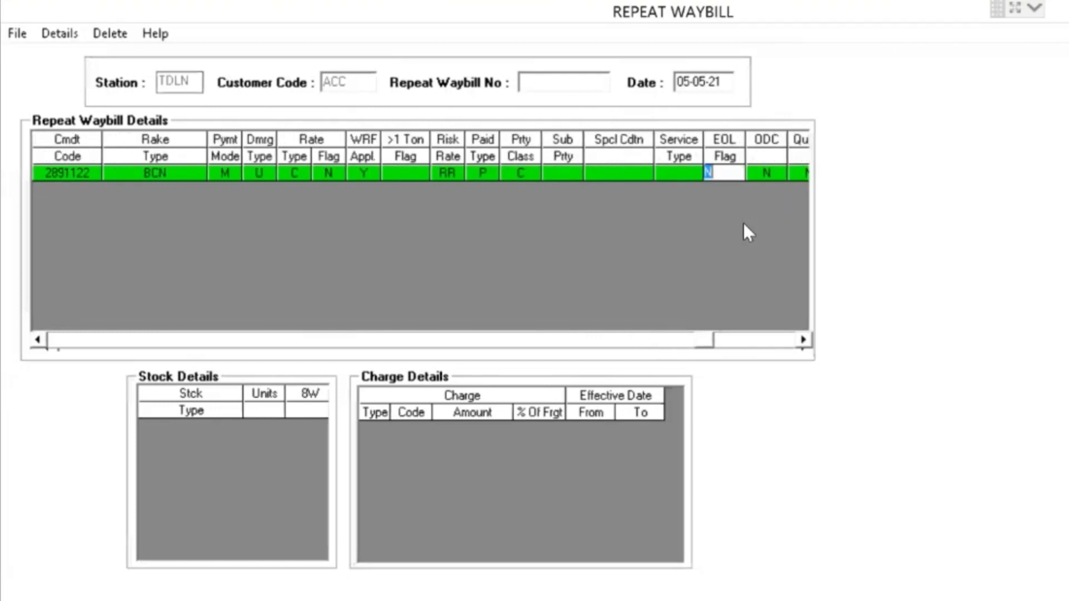
pyautogui.press('Tab')
pyautogui.press('Tab')
pyautogui.press('Tab')
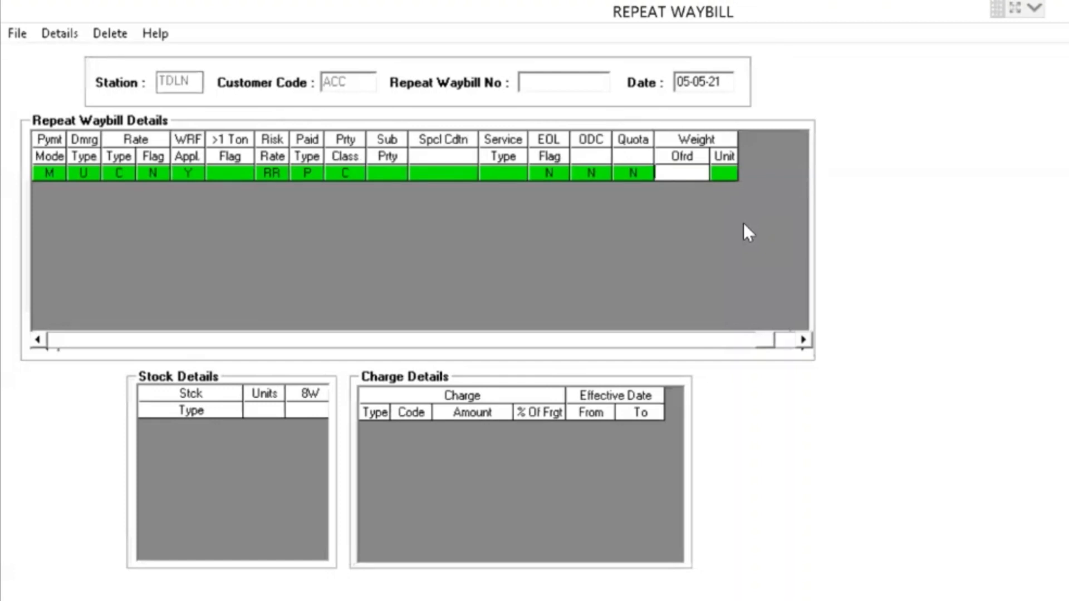
# Set the offered weight to 1250 with unit T
pyautogui.write('1250')
pyautogui.press('Tab')
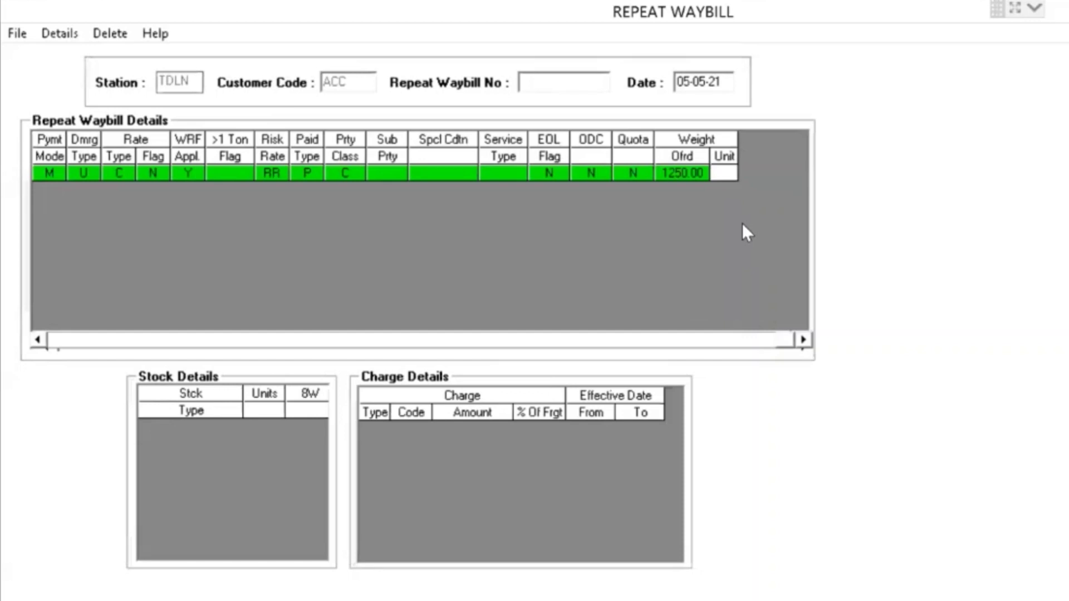
pyautogui.write('T')
# Add equipment details to the waybill with stock type BCN and 42 units
pyautogui.click(49, 32)
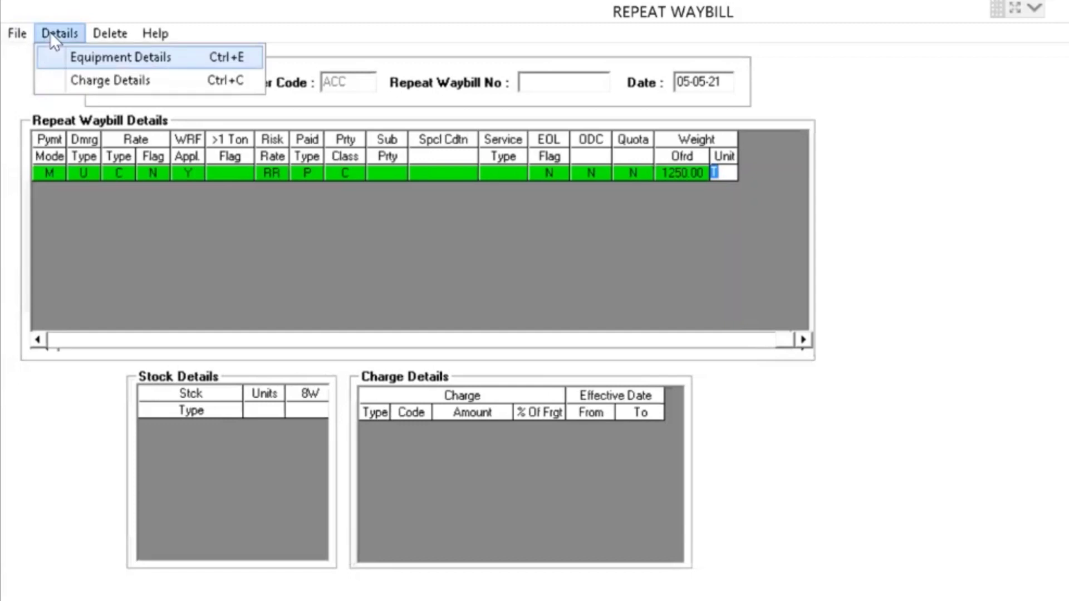
pyautogui.click(76, 60)
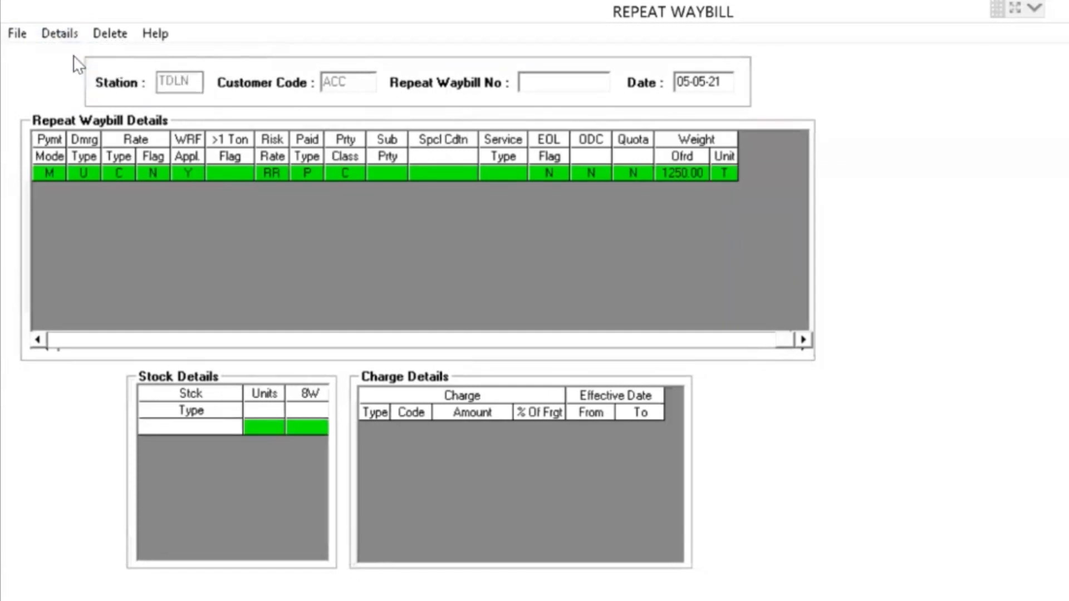
pyautogui.write('BCN')
pyautogui.press('Tab')
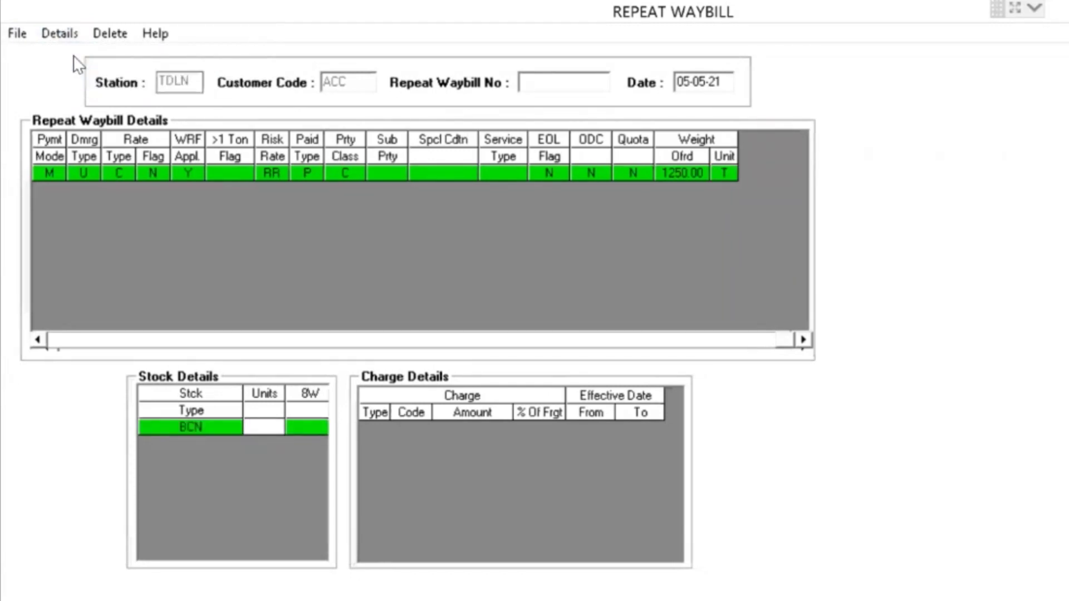
pyautogui.write('42')
pyautogui.press('Return')
# Add a charge details line to the waybill with charge type R (Rebates)
pyautogui.click(62, 34)
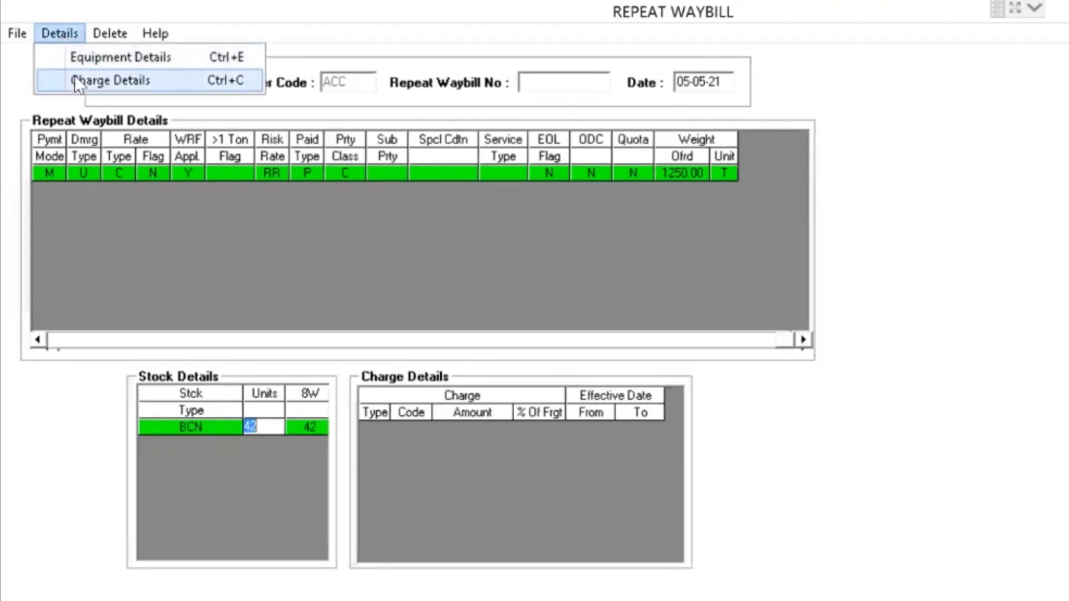
pyautogui.click(111, 80)
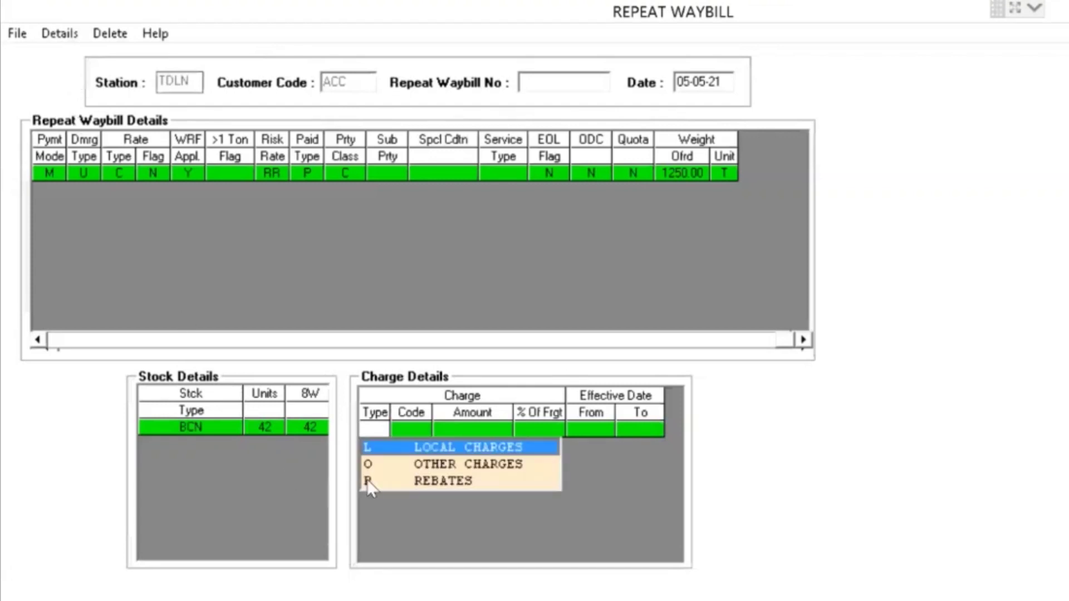
pyautogui.click(430, 478)
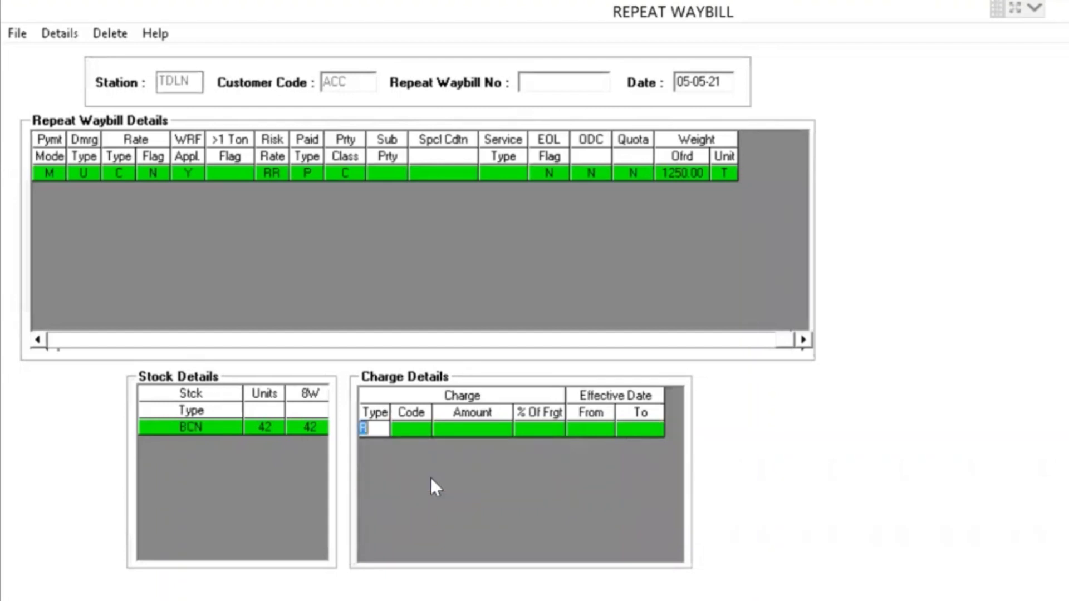
pyautogui.press('Tab')
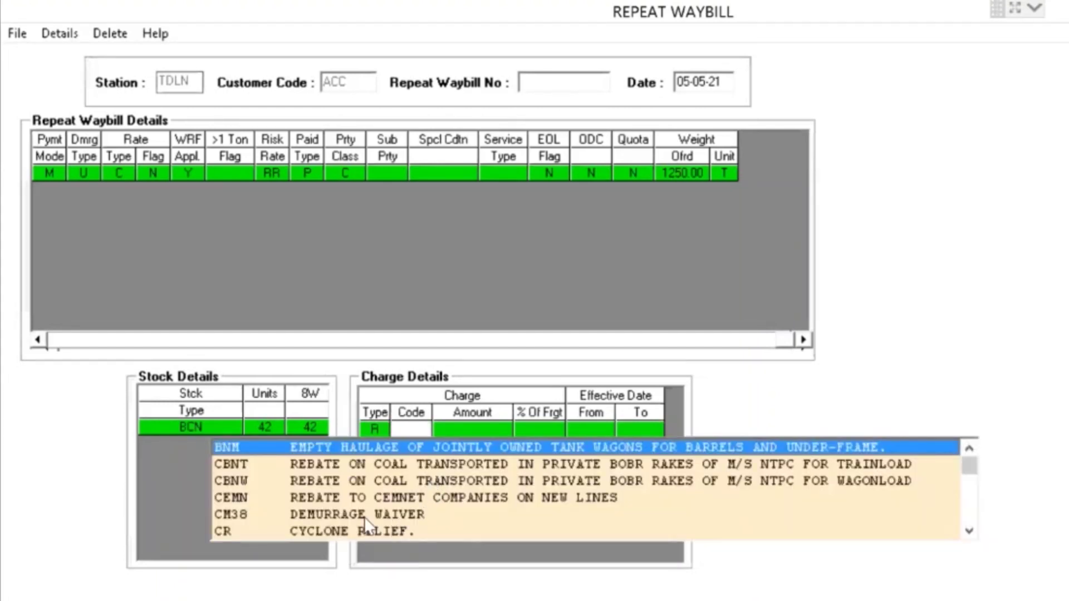
# Choose FR (Flood Relief) as the rebate's charge code
pyautogui.doubleClick(969, 531)
pyautogui.click(970, 532)
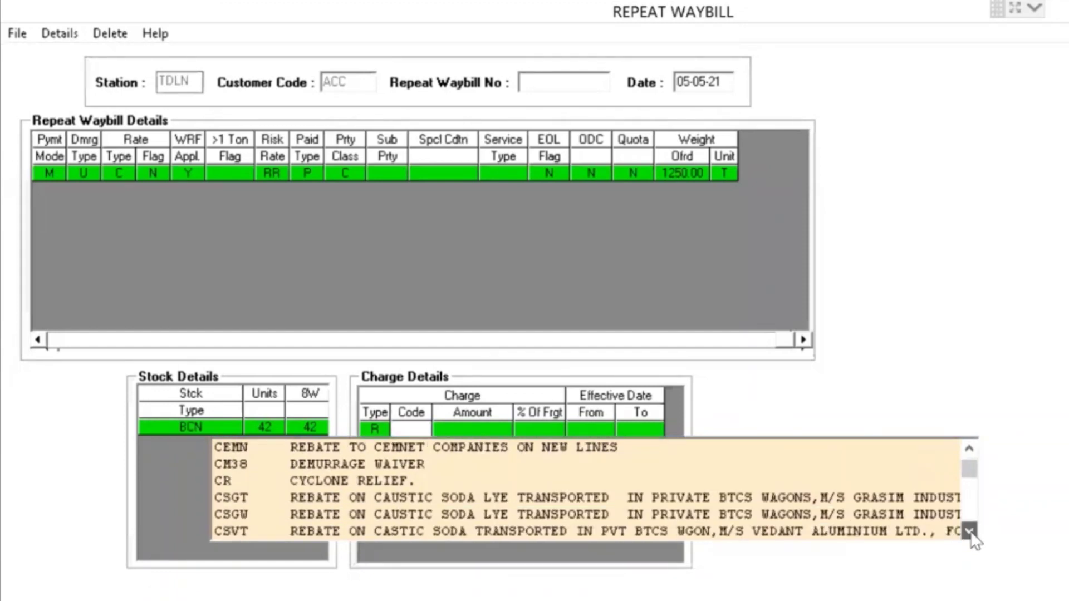
pyautogui.click(970, 532)
pyautogui.click(969, 532)
pyautogui.click(969, 532)
pyautogui.click(969, 532)
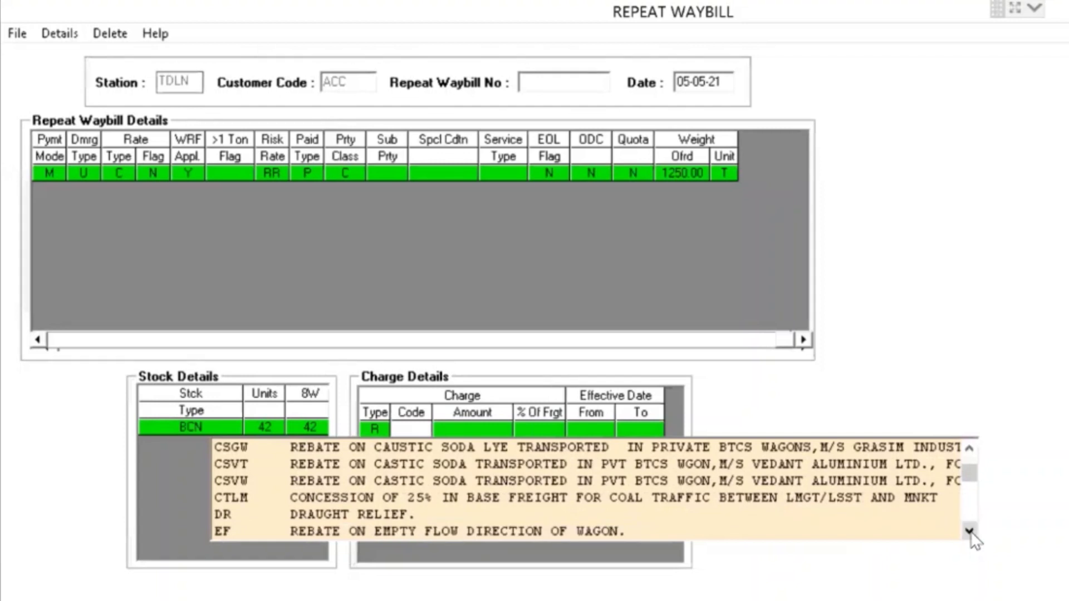
pyautogui.click(969, 532)
pyautogui.click(969, 531)
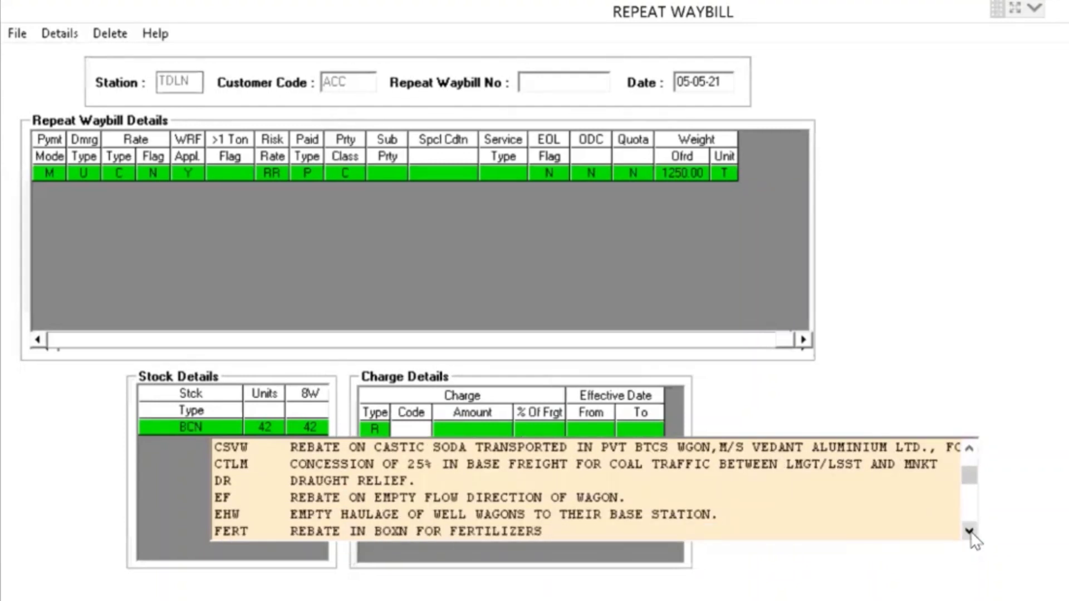
pyautogui.click(969, 531)
pyautogui.click(970, 532)
pyautogui.click(969, 532)
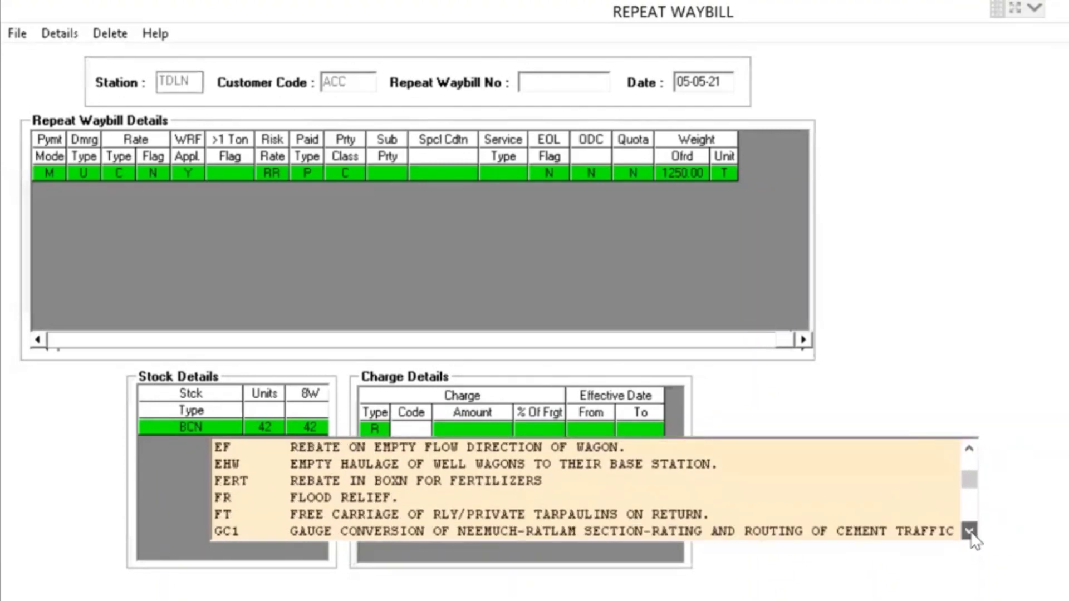
pyautogui.click(969, 532)
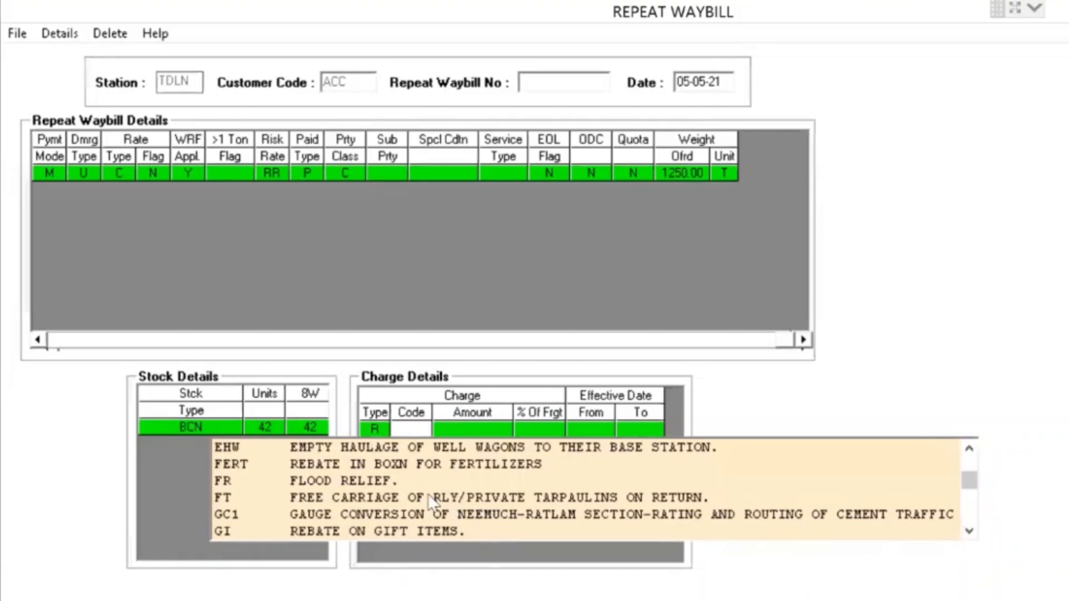
pyautogui.doubleClick(332, 482)
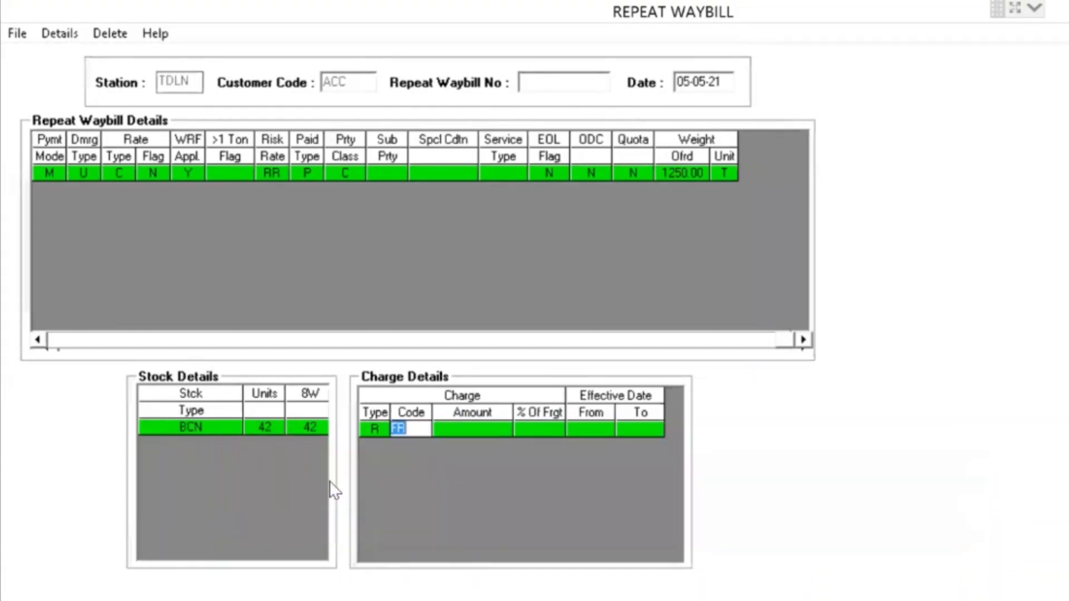
pyautogui.press('Tab')
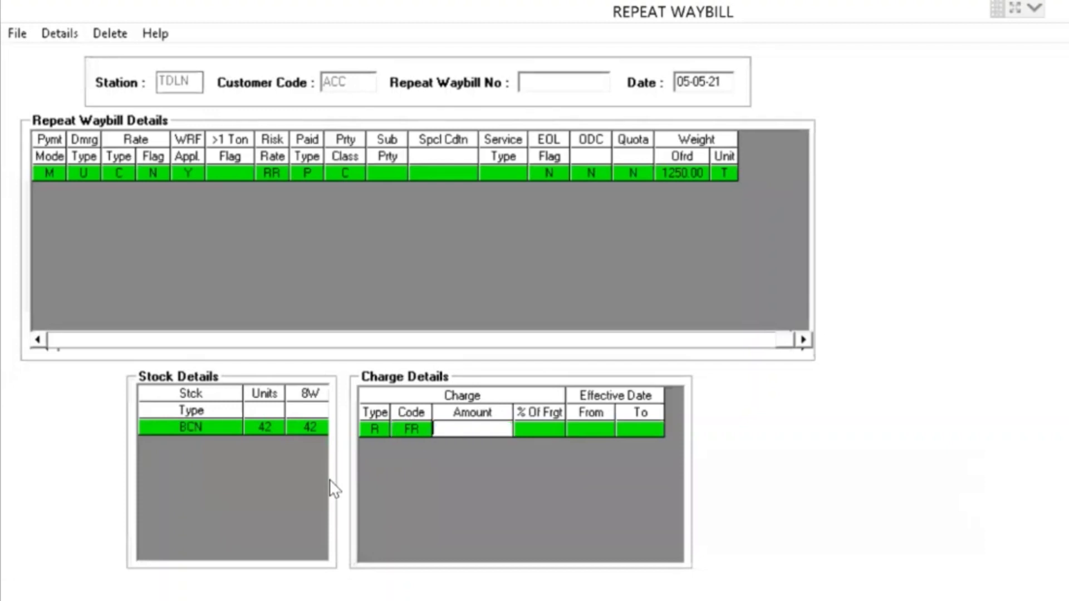
# Leave the amount blank, set the rebate to 12% of freight effective from 05-05-21, and save the repeat waybill
pyautogui.press('Tab')
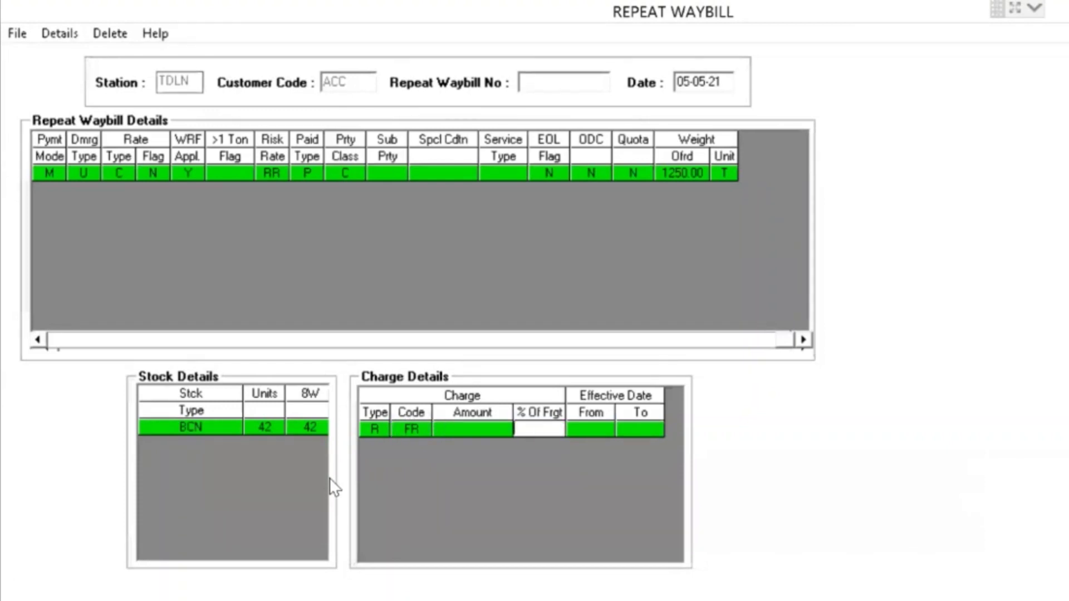
pyautogui.write('12')
pyautogui.press('Tab')
pyautogui.write('050521')
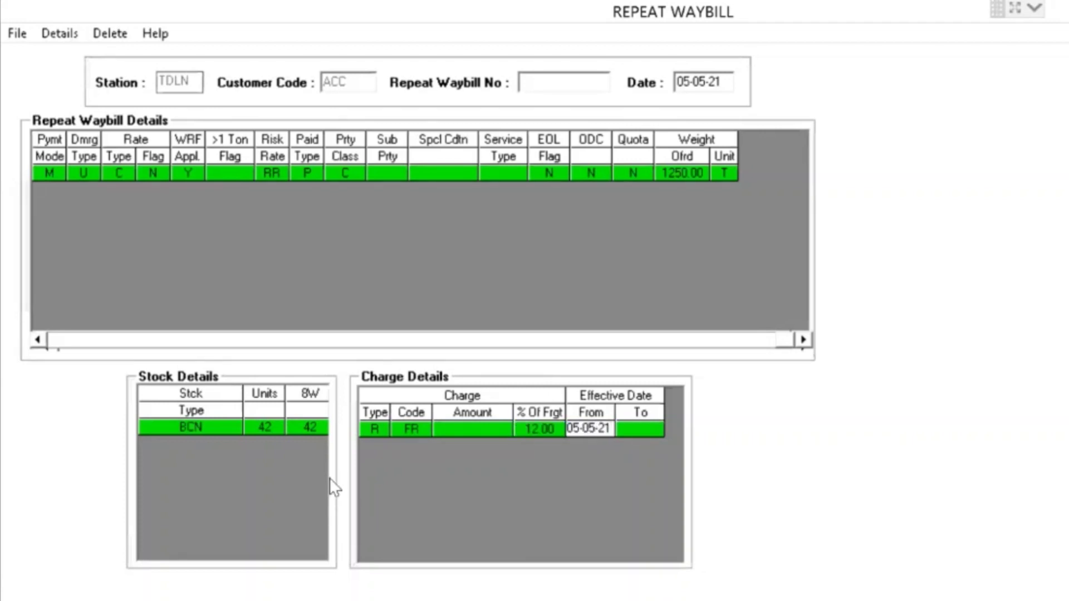
pyautogui.click(18, 36)
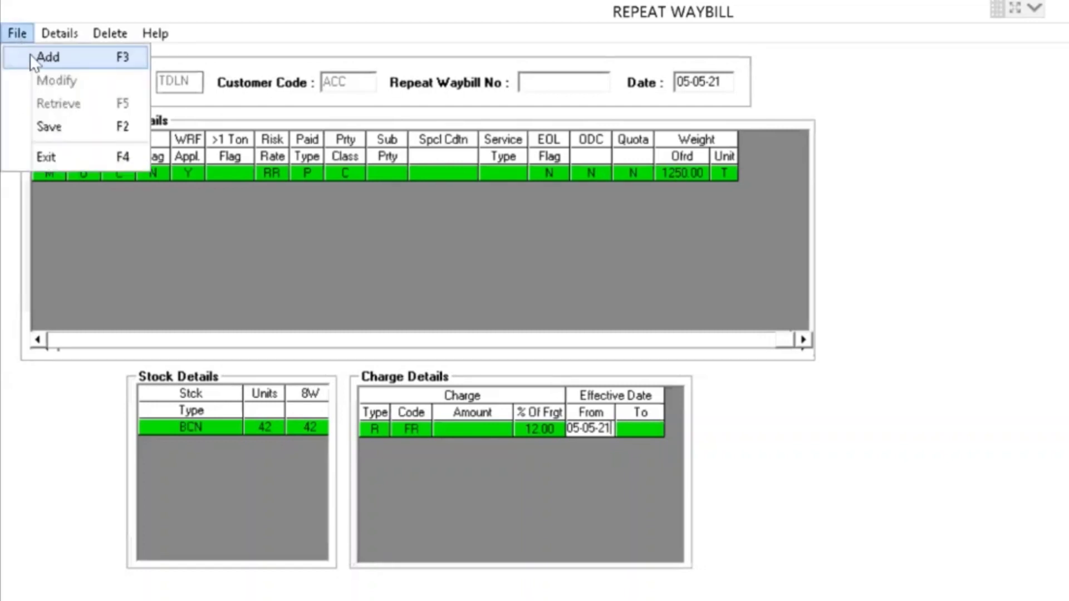
pyautogui.click(54, 128)
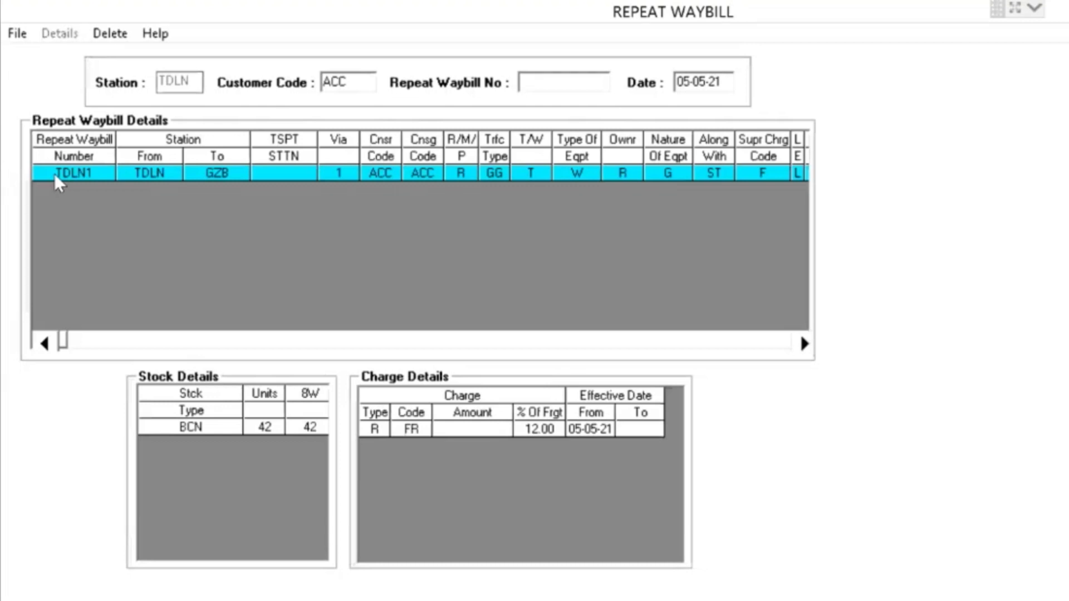
# Exit the repeat waybill form and confirm leaving it
pyautogui.click(17, 34)
pyautogui.click(49, 158)
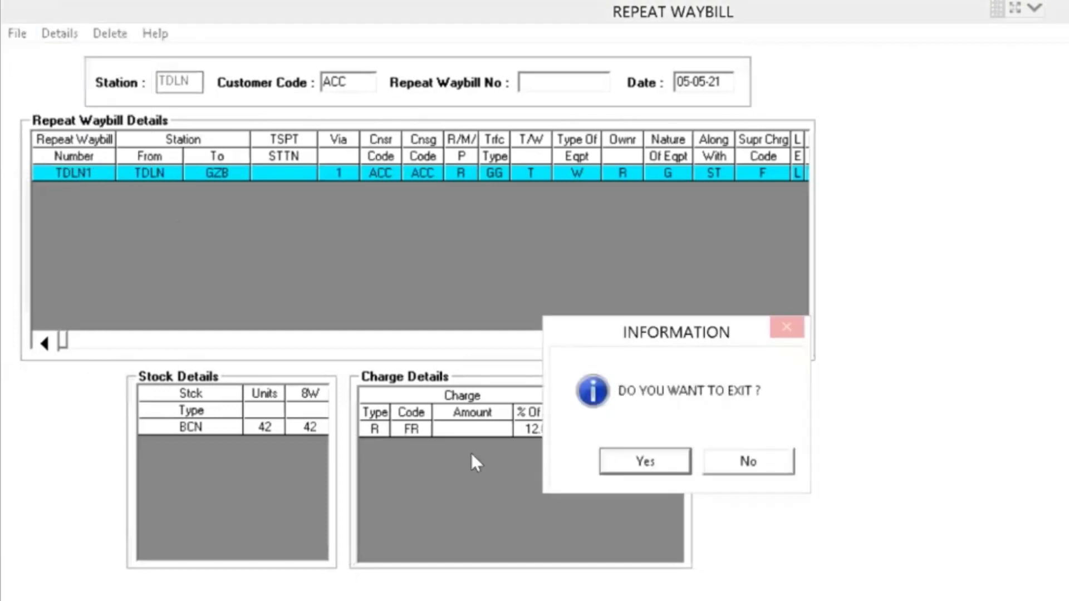
pyautogui.click(640, 463)
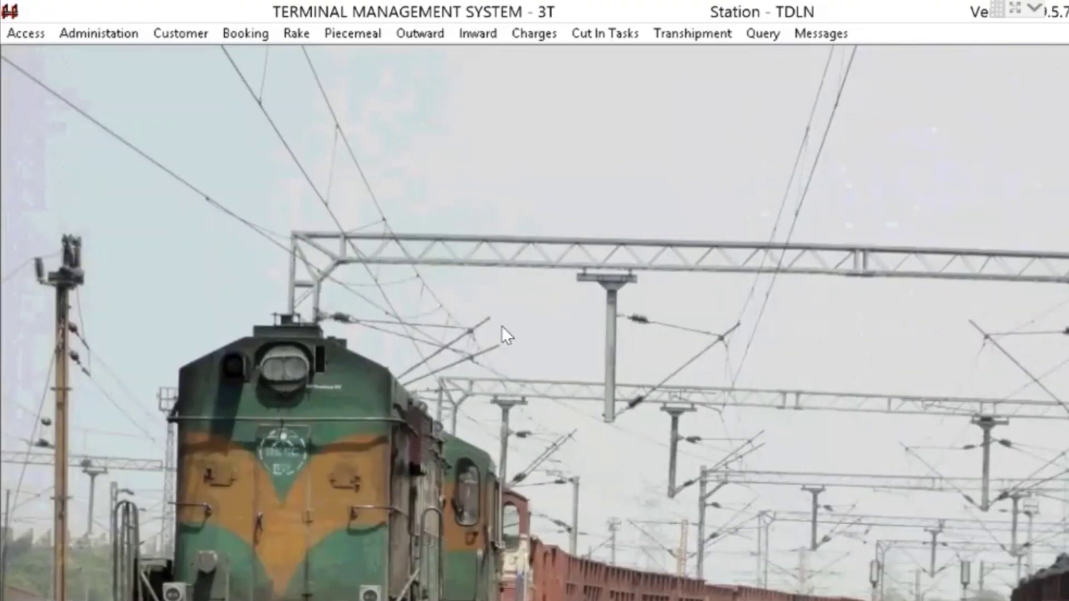
pyautogui.click(230, 36)
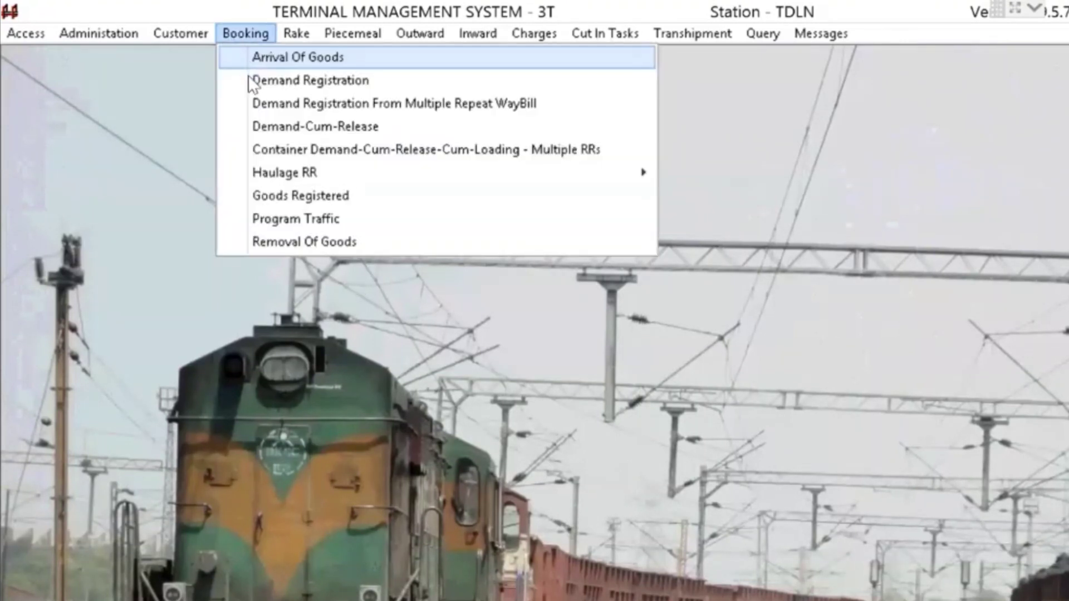
pyautogui.click(252, 84)
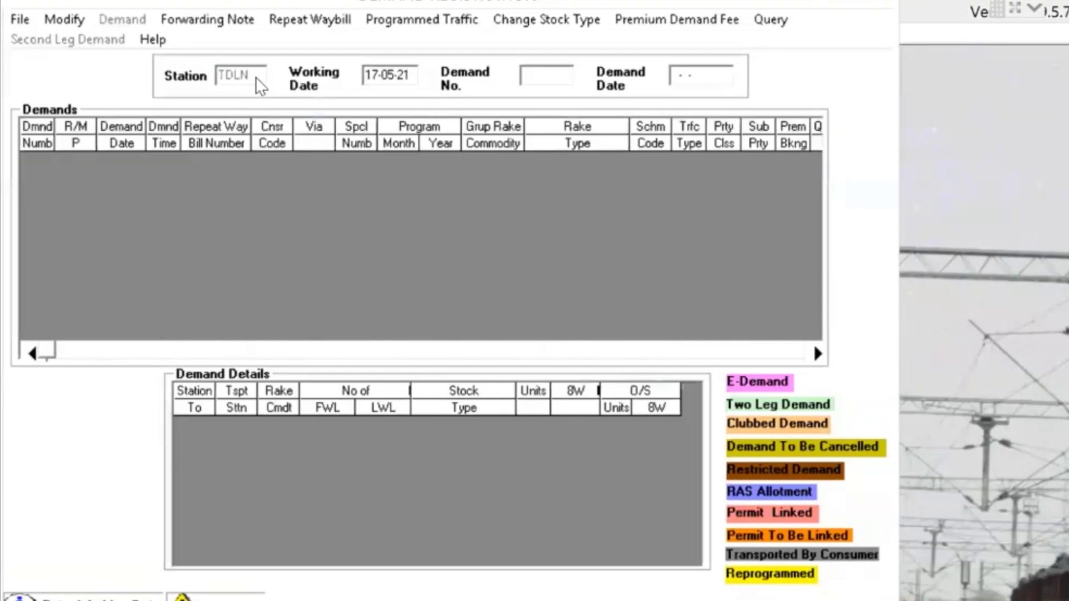
pyautogui.click(20, 19)
pyautogui.click(44, 121)
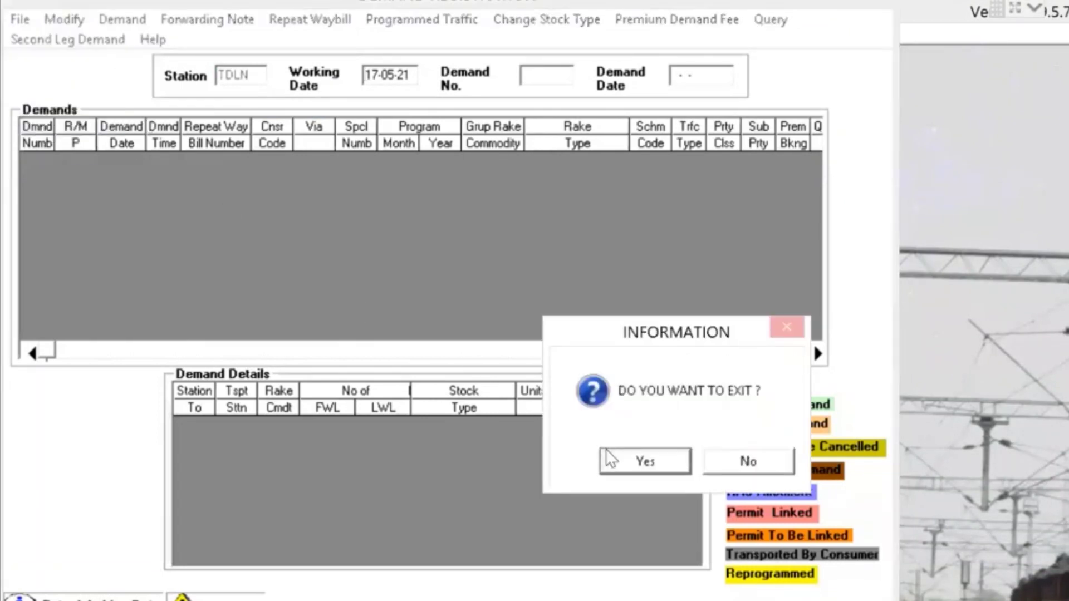
pyautogui.press('Return')
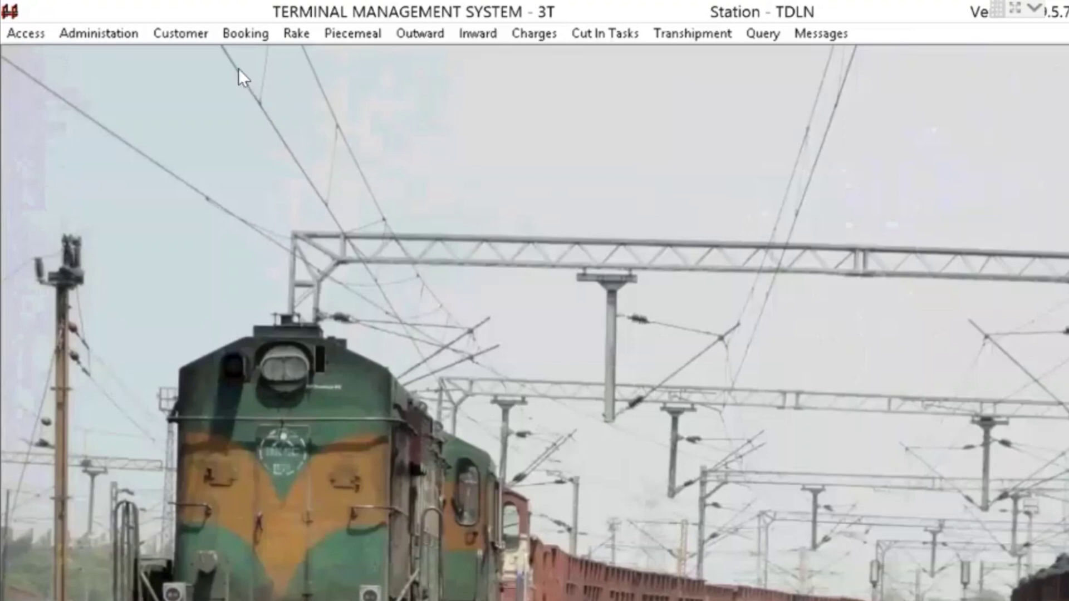
# Open the demand registration form and set the working date to 05-05-21
pyautogui.click(242, 35)
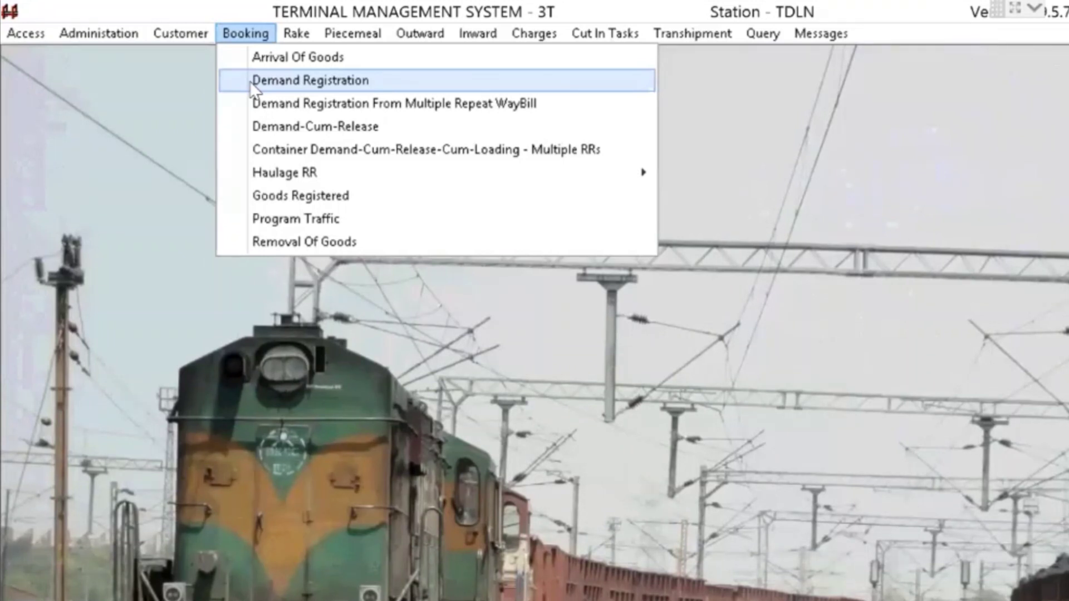
pyautogui.click(298, 83)
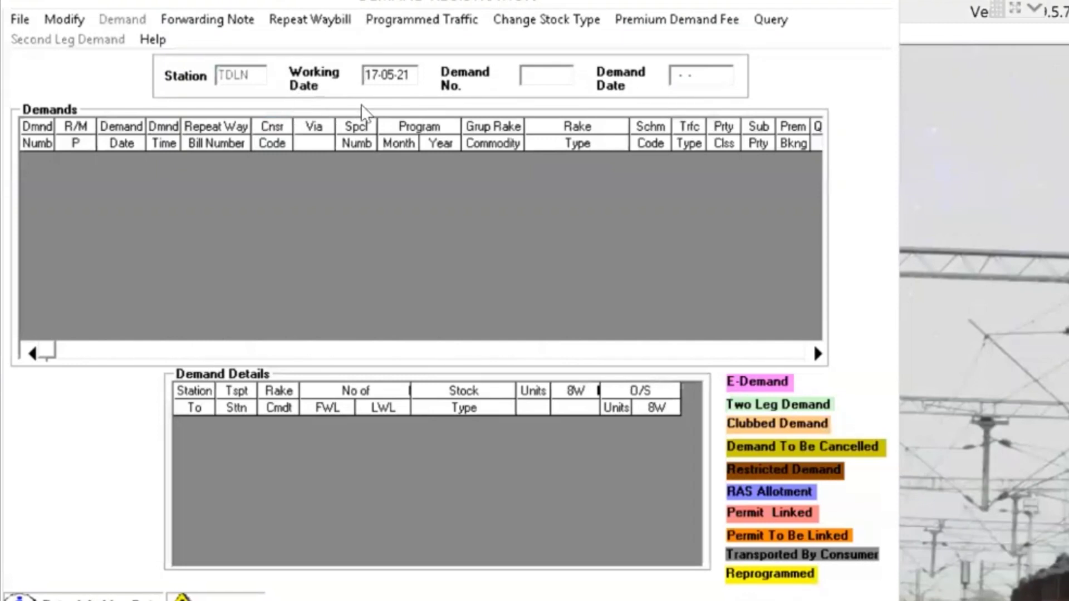
pyautogui.press('Delete')
pyautogui.press('Delete')
pyautogui.write('05')
pyautogui.press('Tab')
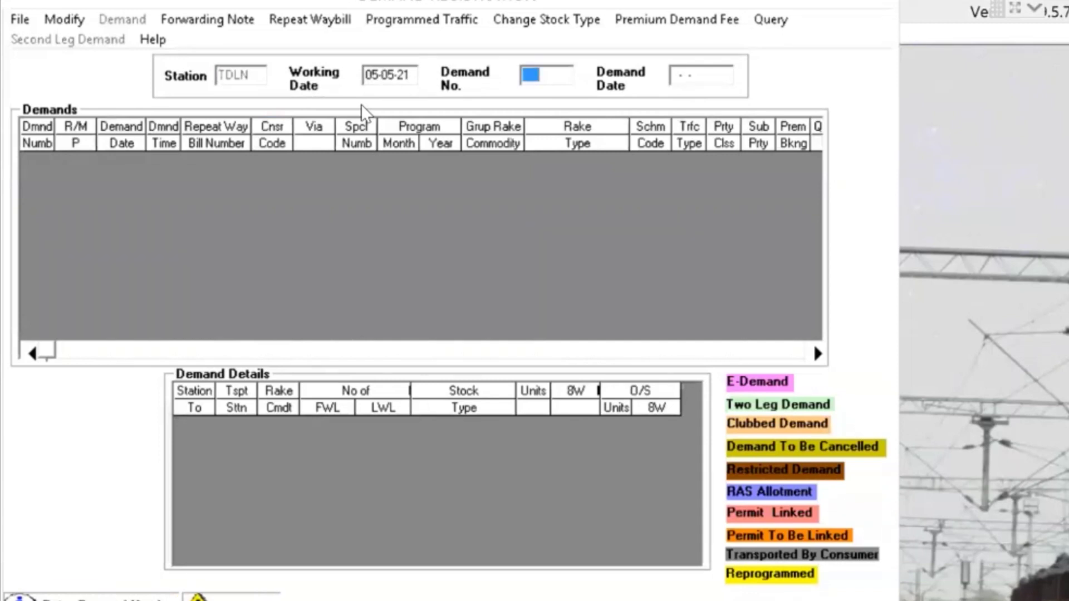
# Add a demand line of type R (Rake) dated 05-05-21 with demand time 07:10
pyautogui.click(21, 22)
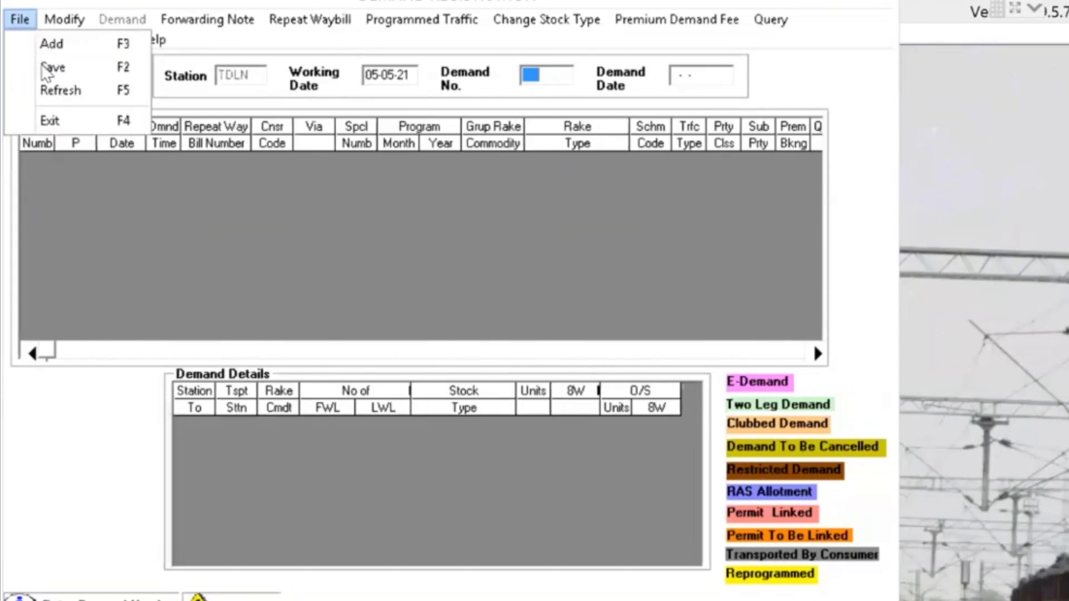
pyautogui.click(63, 42)
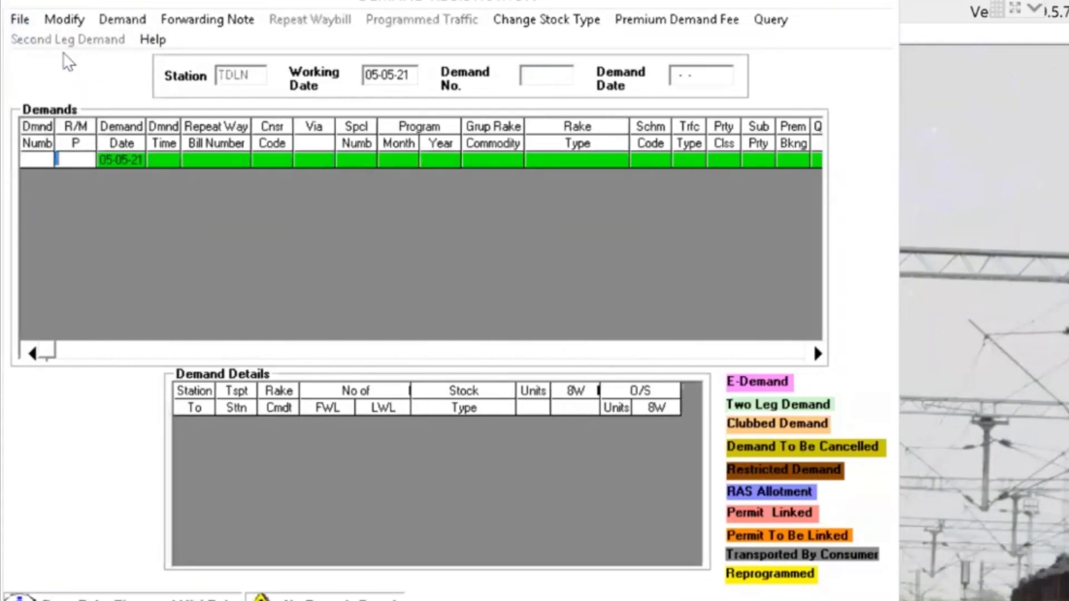
pyautogui.write('R')
pyautogui.press('F1')
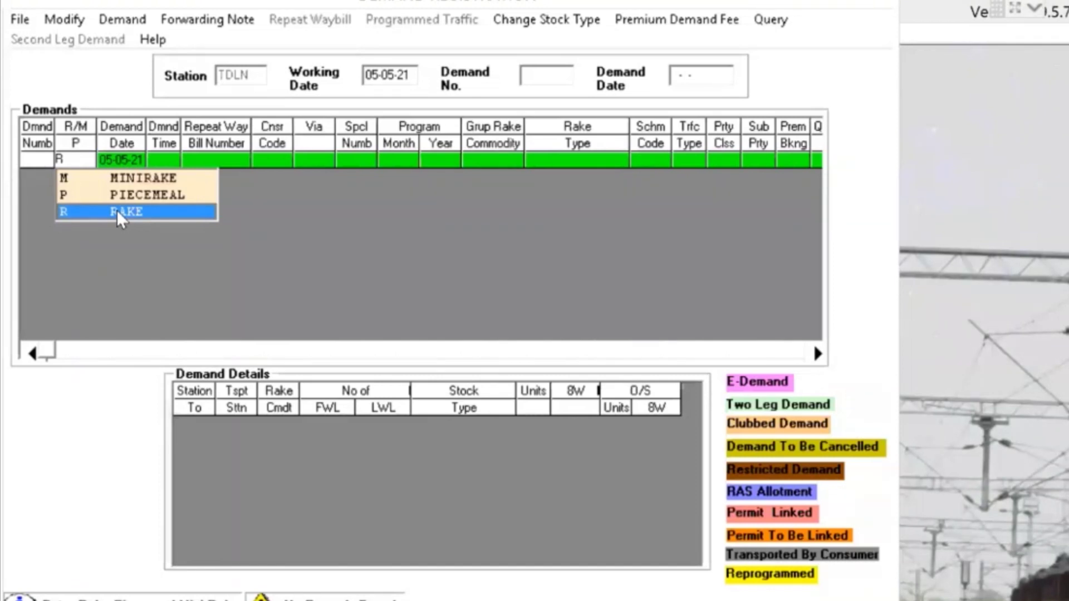
pyautogui.click(117, 213)
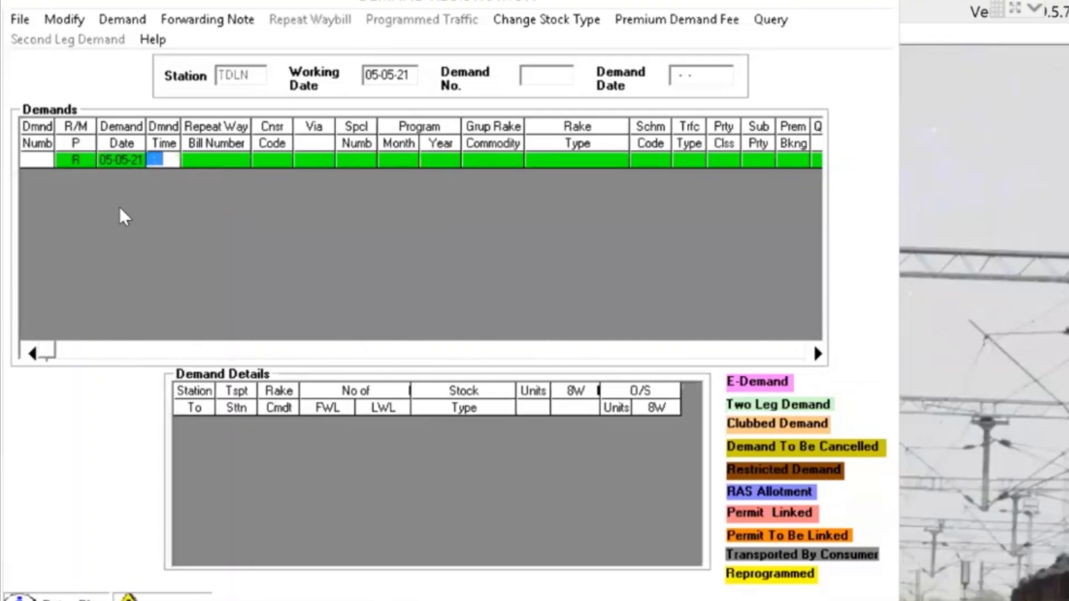
pyautogui.write('0710')
pyautogui.press('Tab')
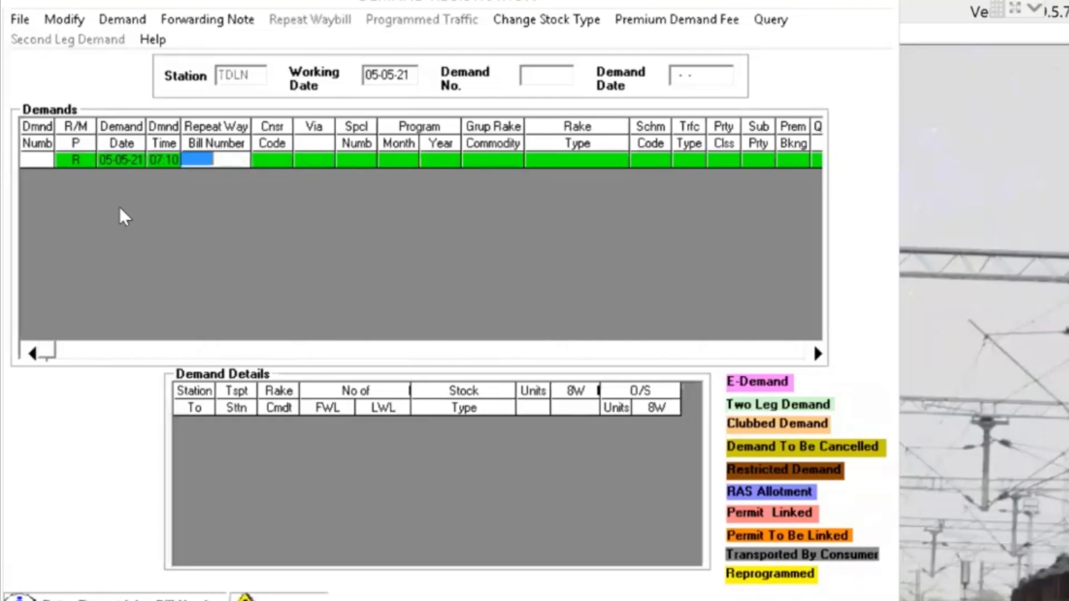
# Enter consignor code ACC and fill the demand from repeat waybill TDLN1
pyautogui.press('Tab')
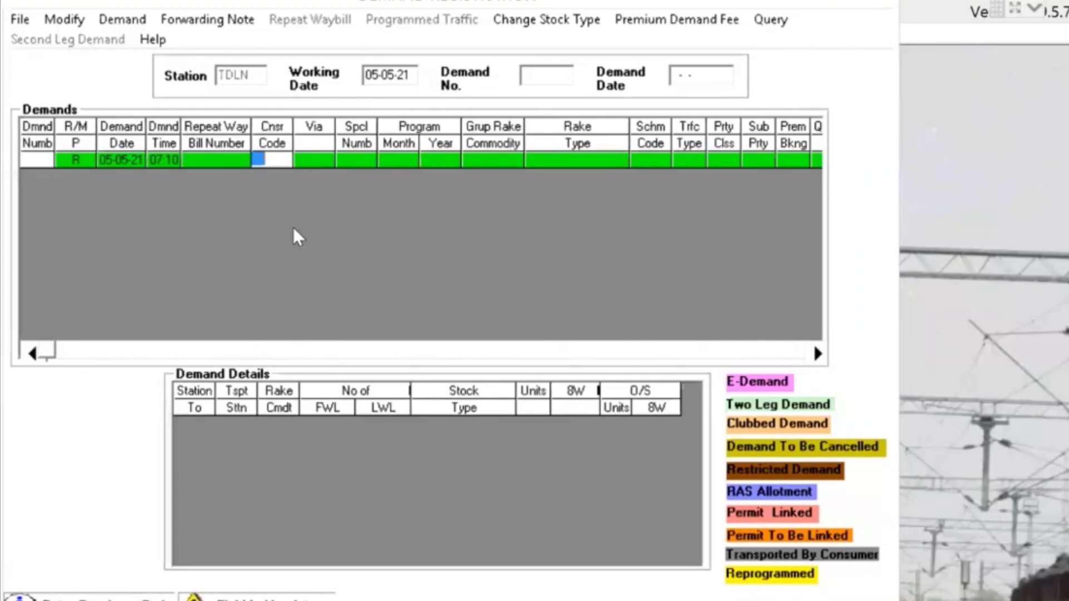
pyautogui.write('ACC')
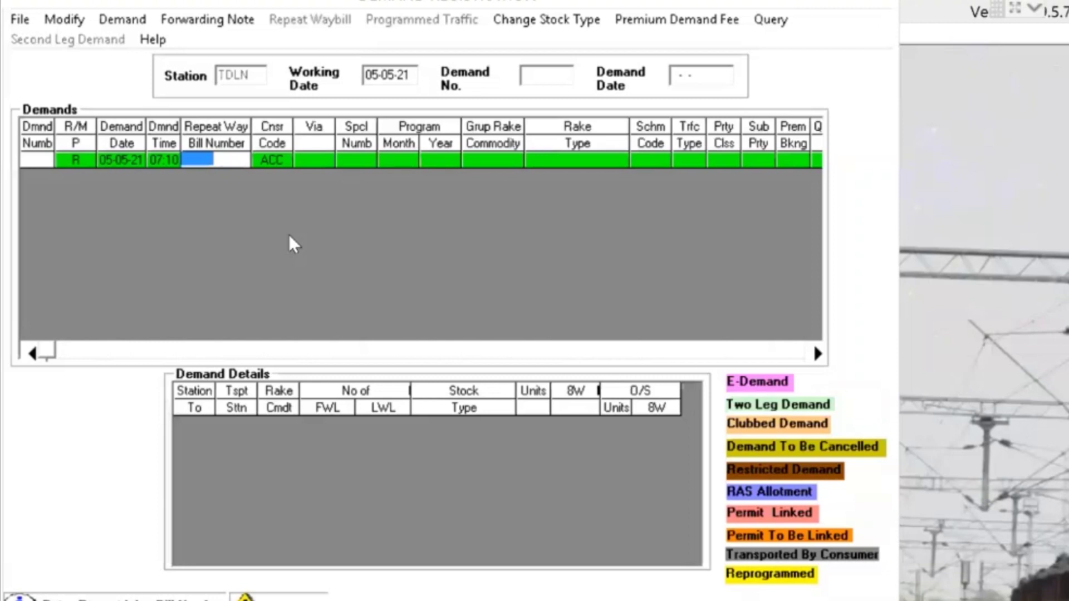
pyautogui.write('TDLN1')
pyautogui.press('Return')
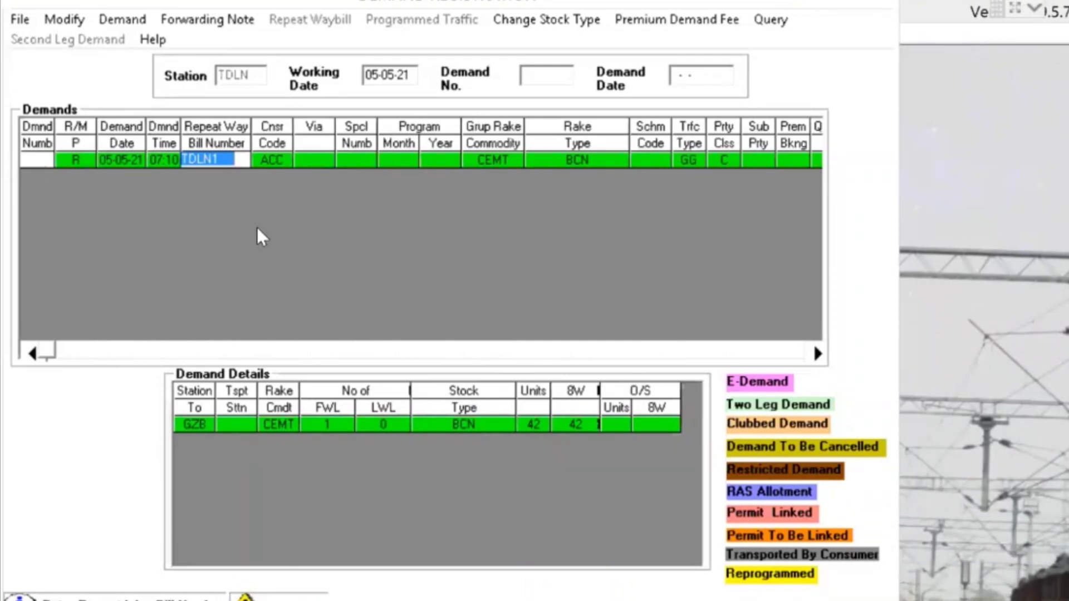
# Clear the repeat waybill number from the demand line and discard the unsaved demand
pyautogui.press('Delete')
pyautogui.press('Tab')
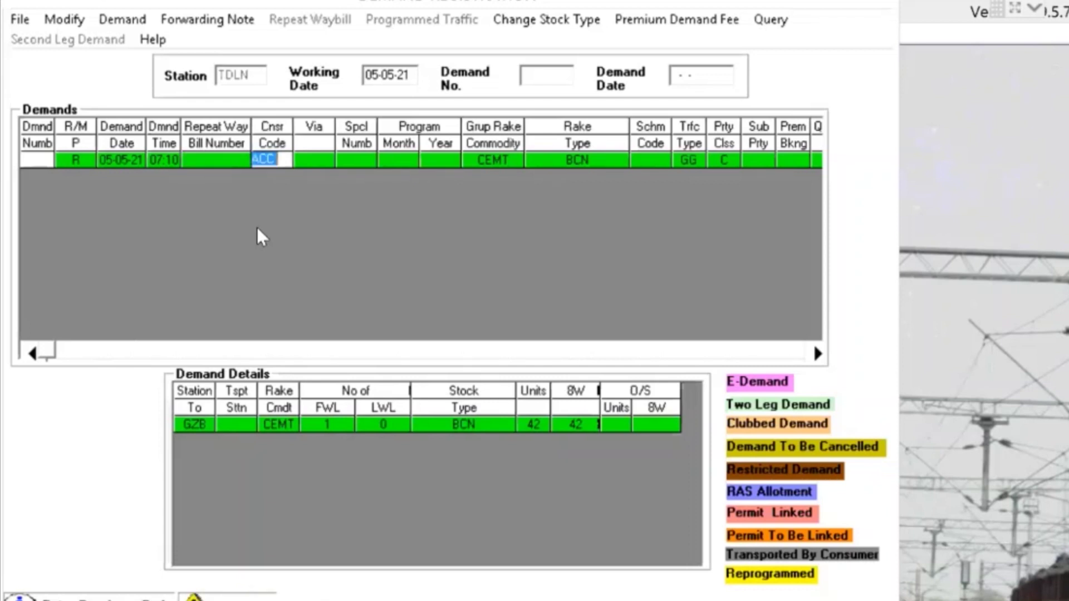
pyautogui.press('Tab')
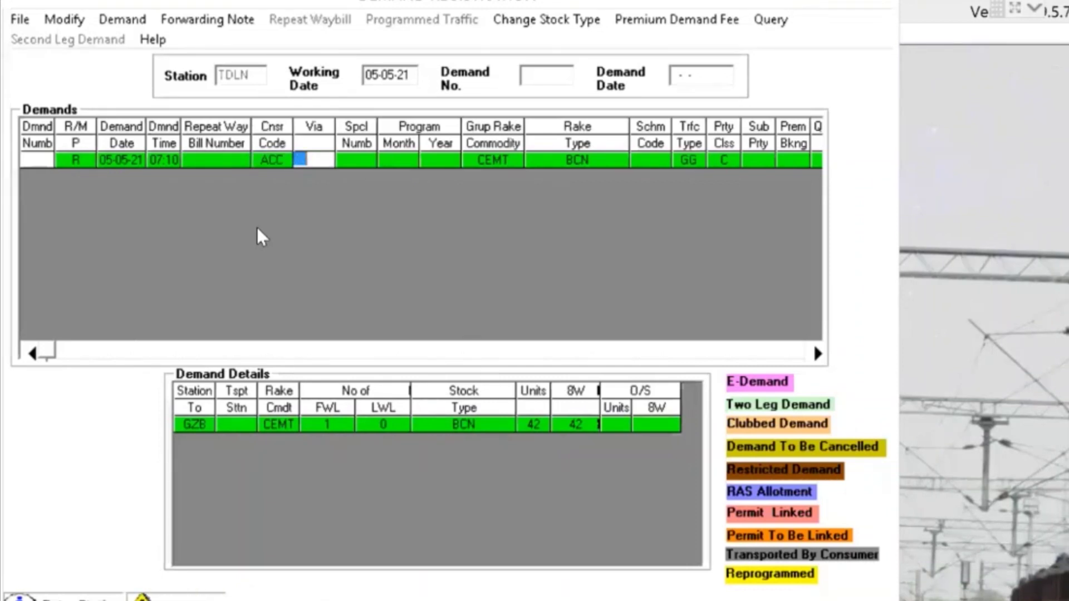
pyautogui.press('Escape')
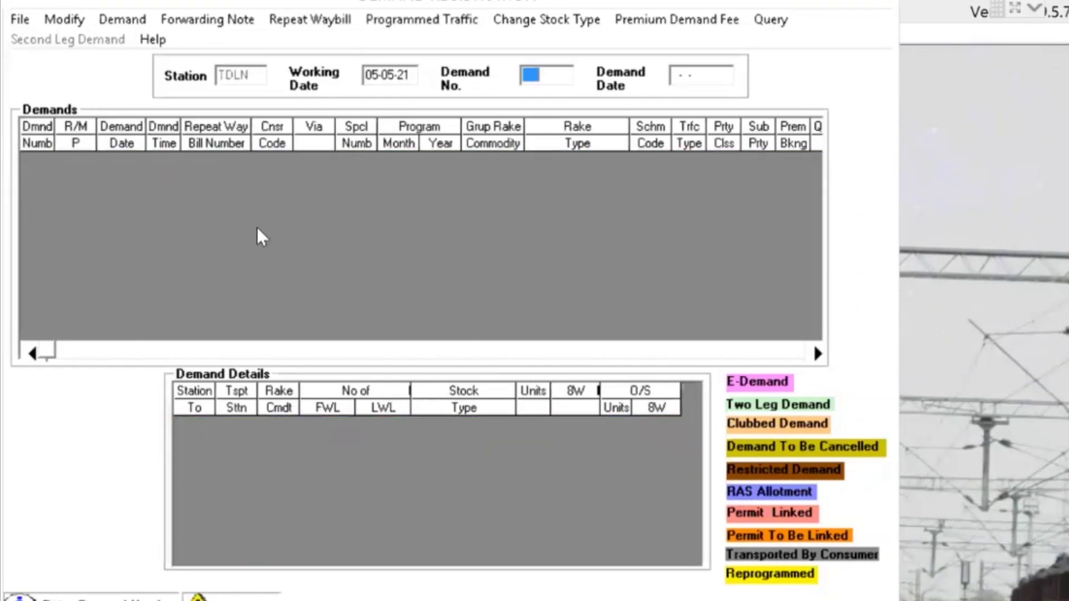
# Add a rake demand (R) without a repeat waybill, using demand time 07:10, consignor code ACC and rake type BCN
pyautogui.press('Return')
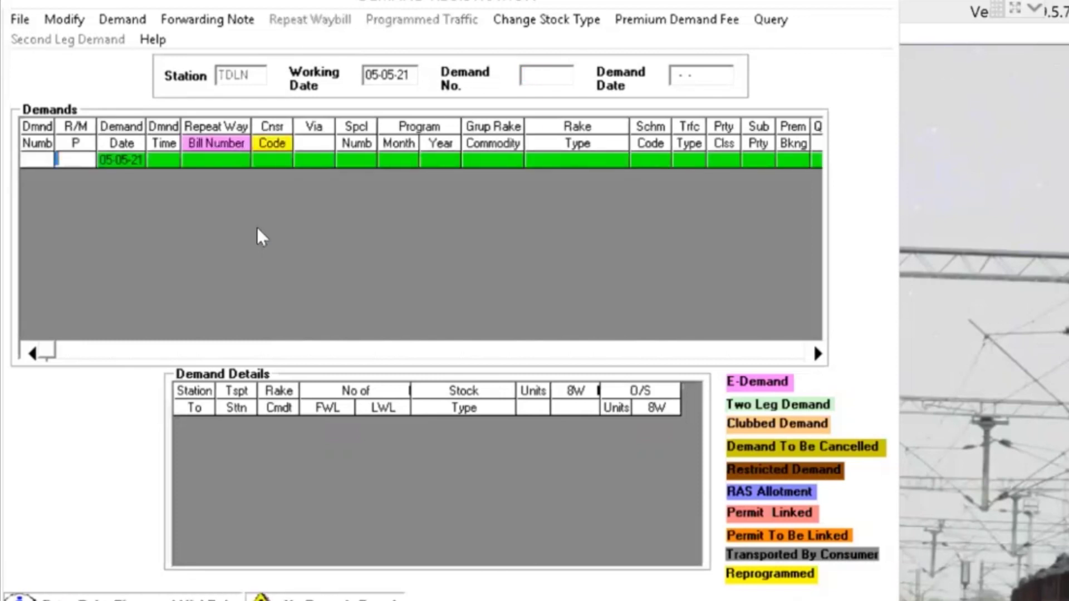
pyautogui.write('R')
pyautogui.press('Tab')
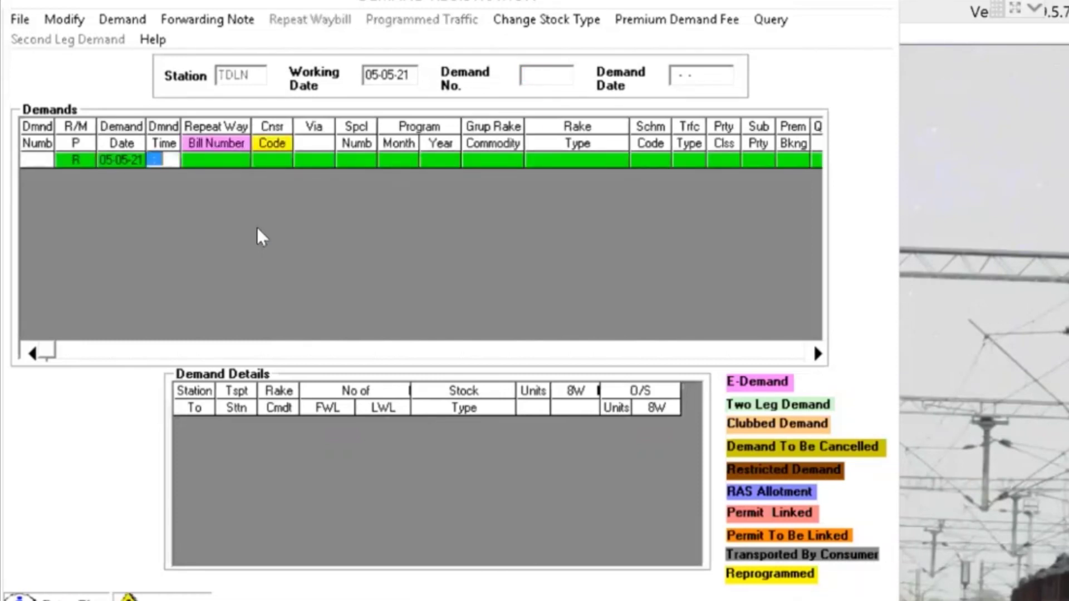
pyautogui.write('0710')
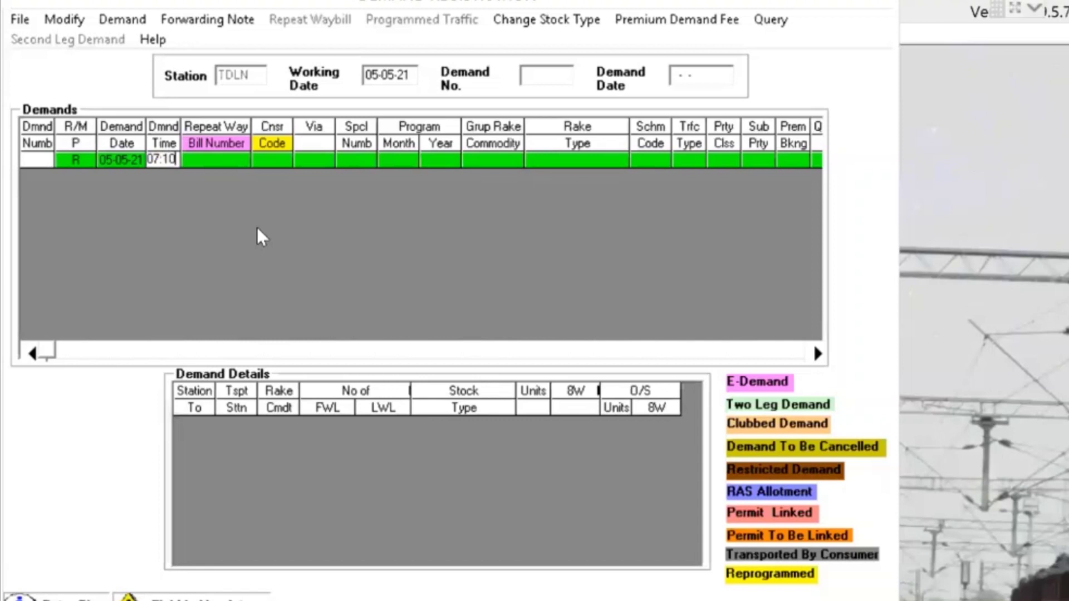
pyautogui.press('Tab')
pyautogui.write('ACC')
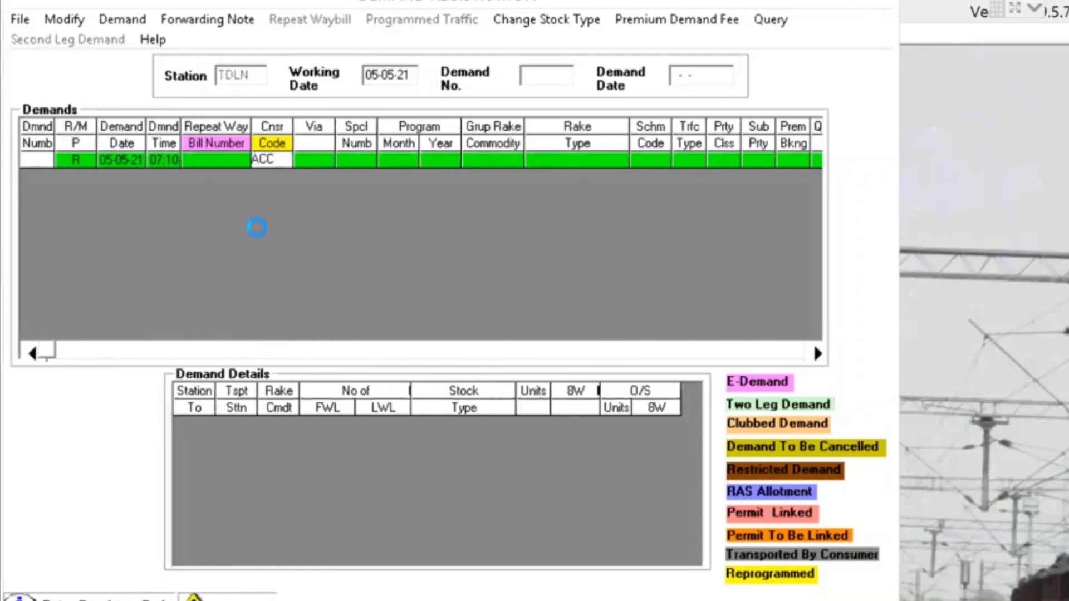
pyautogui.press('Tab')
pyautogui.press('Tab')
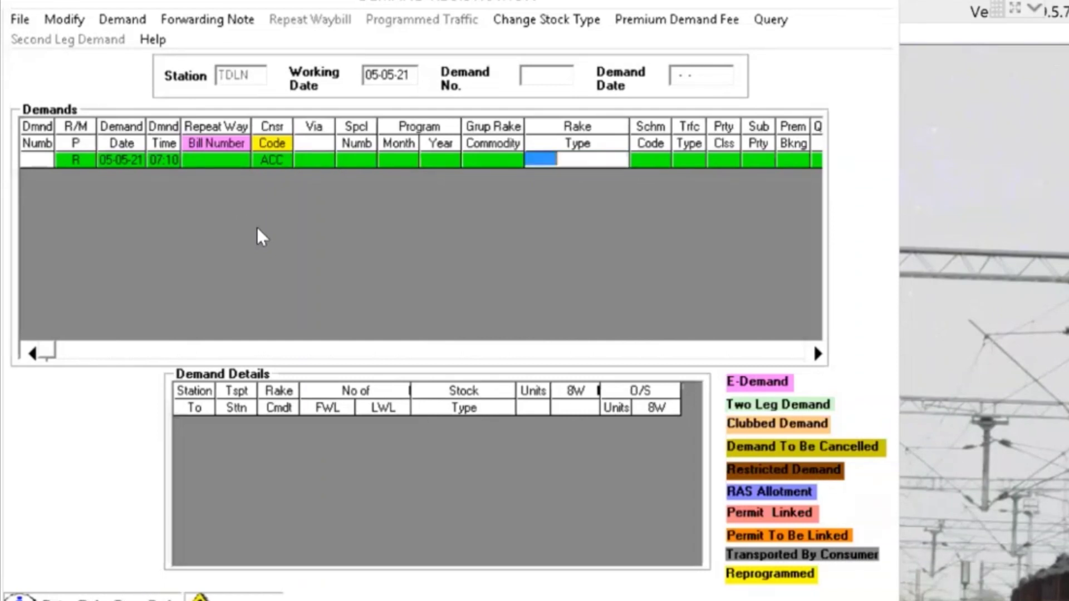
pyautogui.write('BCN')
pyautogui.press('Tab')
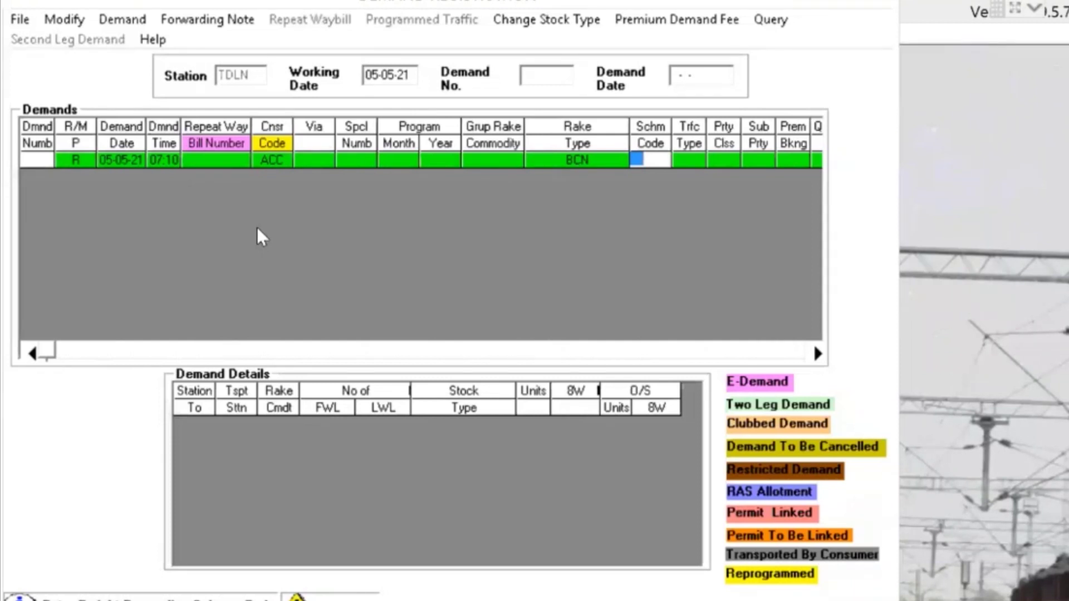
# Look through the available freight scheme codes for the demand and close the list without choosing one
pyautogui.press('F1')
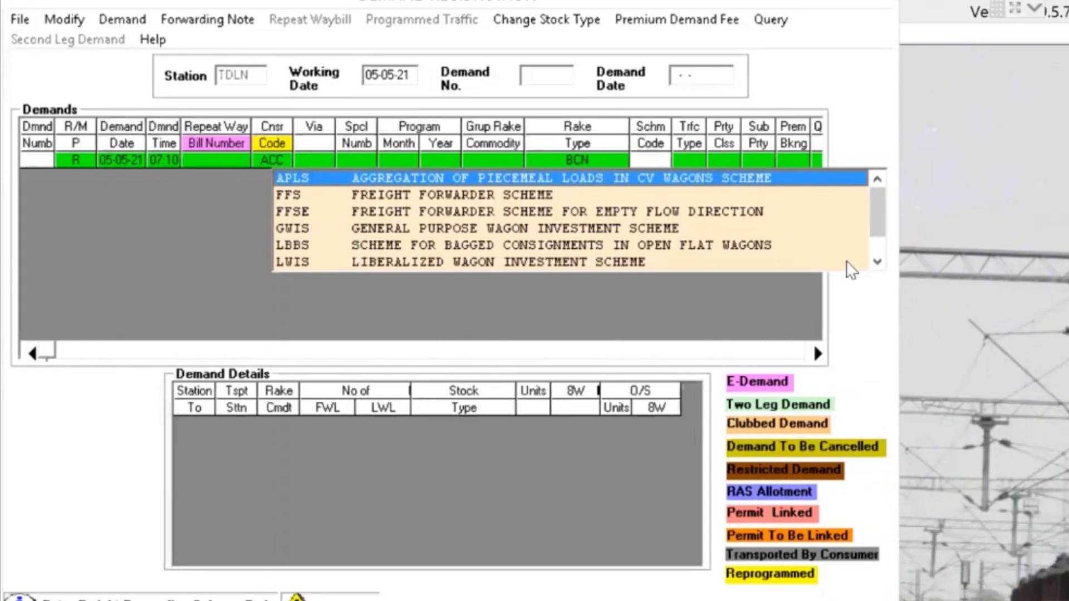
pyautogui.click(877, 263)
pyautogui.click(876, 263)
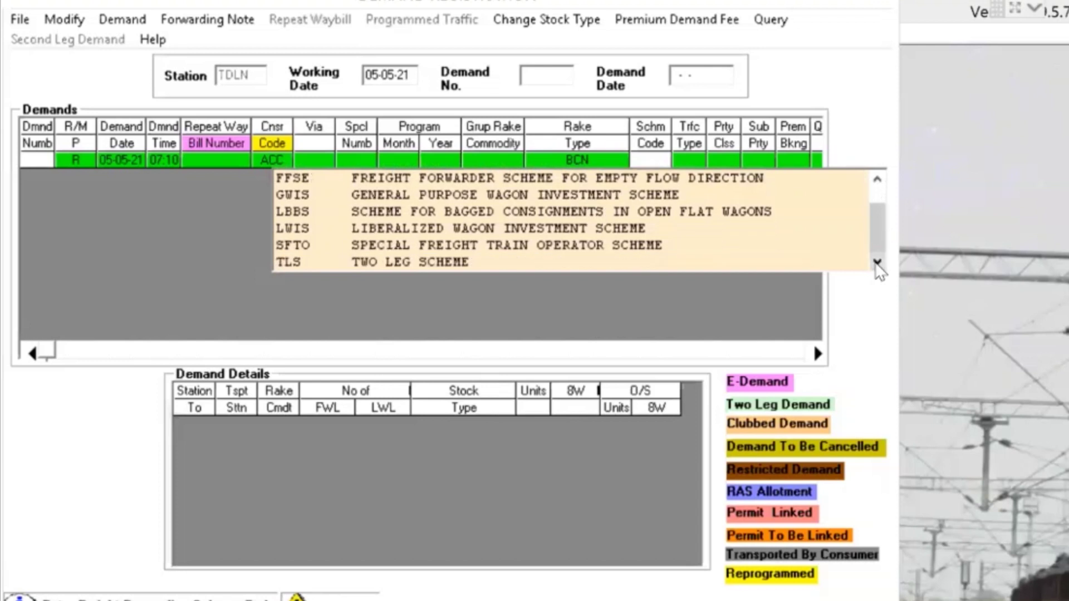
pyautogui.click(878, 263)
pyautogui.click(878, 180)
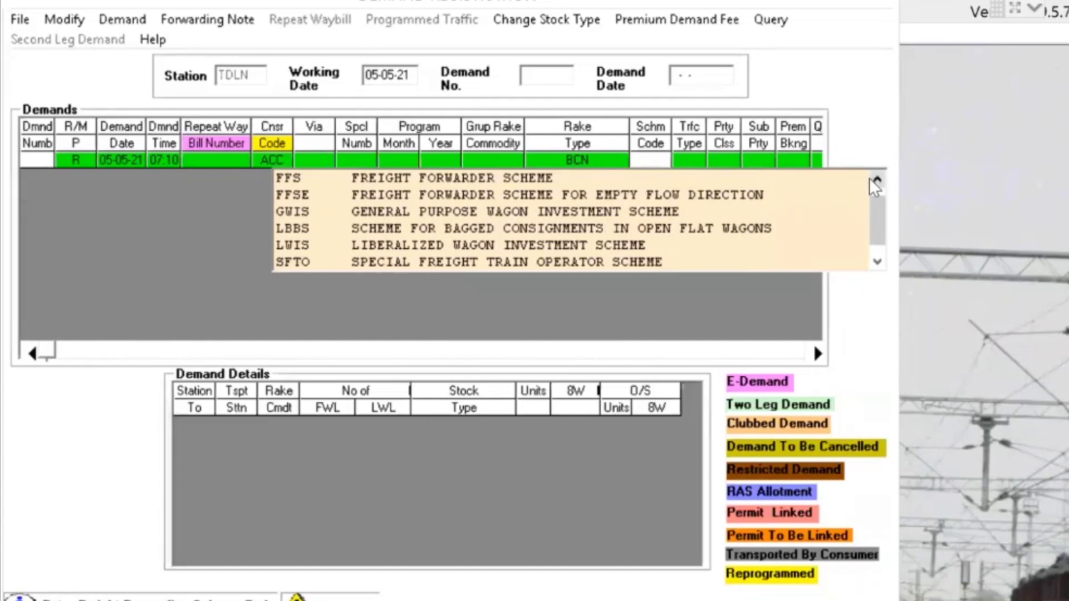
pyautogui.press('Escape')
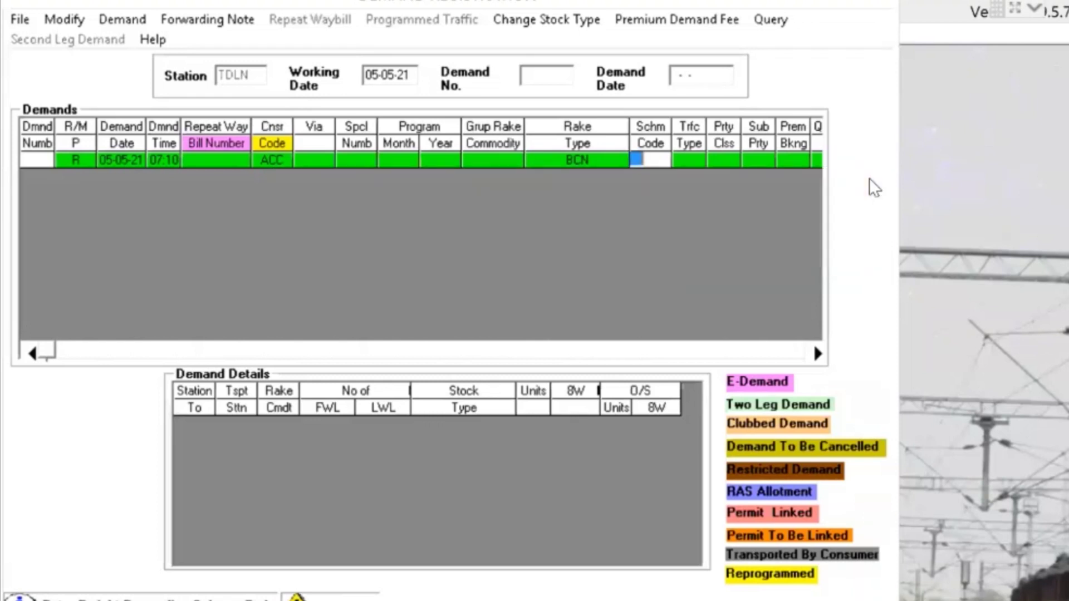
# Leave the scheme code blank, set traffic type GG (General Goods) and priority class C, and skip the sub-priority
pyautogui.press('Return')
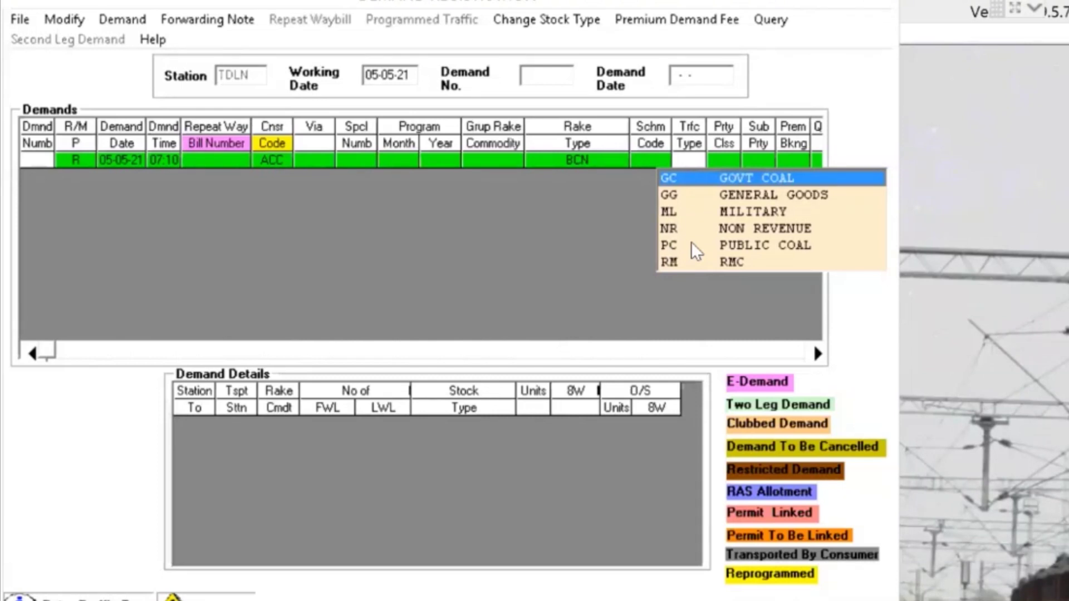
pyautogui.click(738, 196)
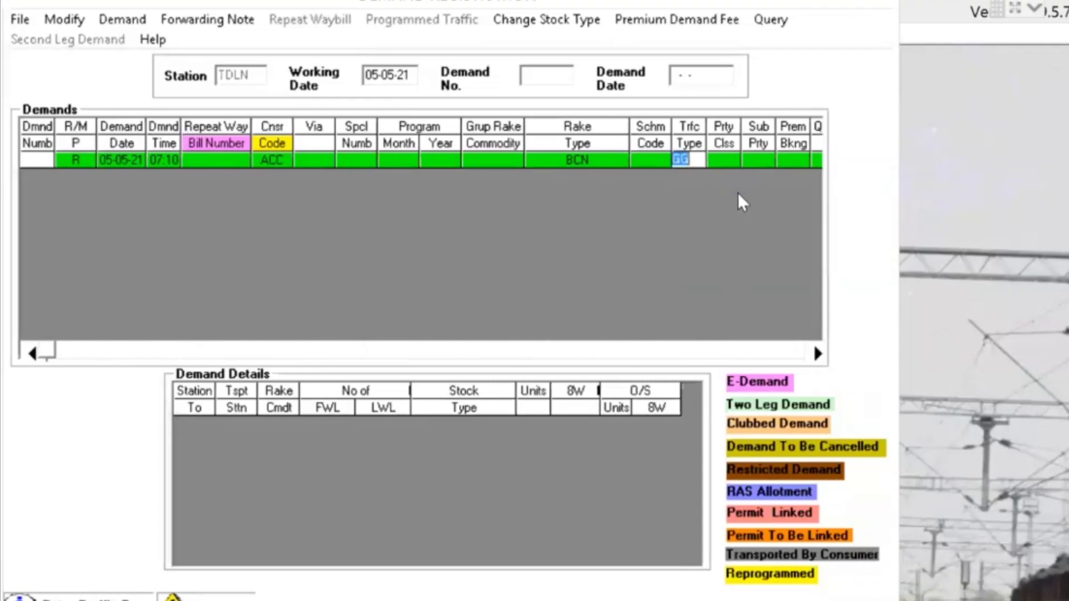
pyautogui.press('Tab')
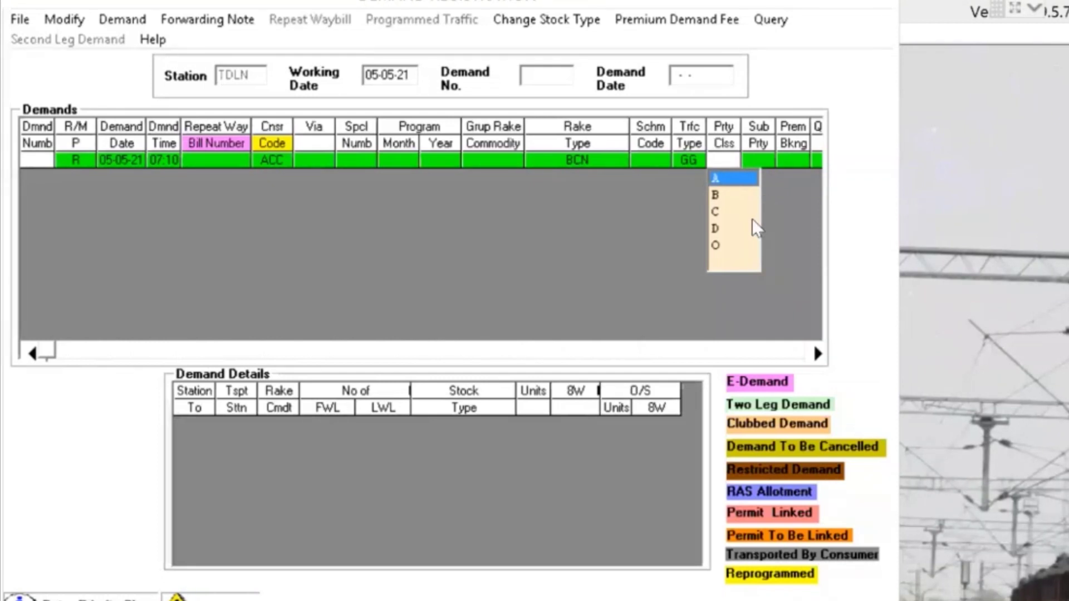
pyautogui.click(720, 213)
pyautogui.press('Tab')
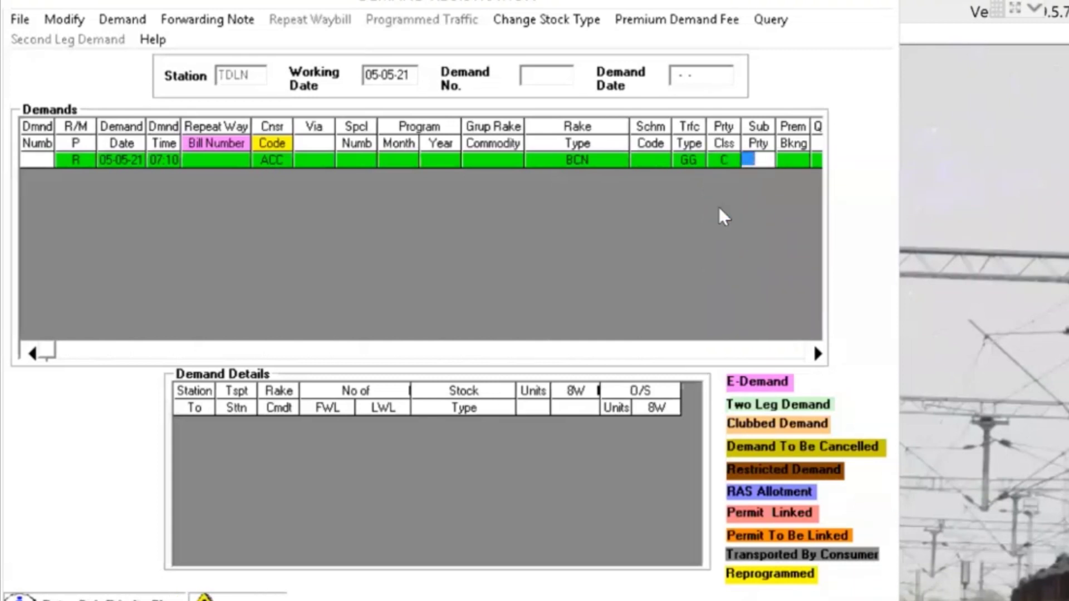
pyautogui.press('Tab')
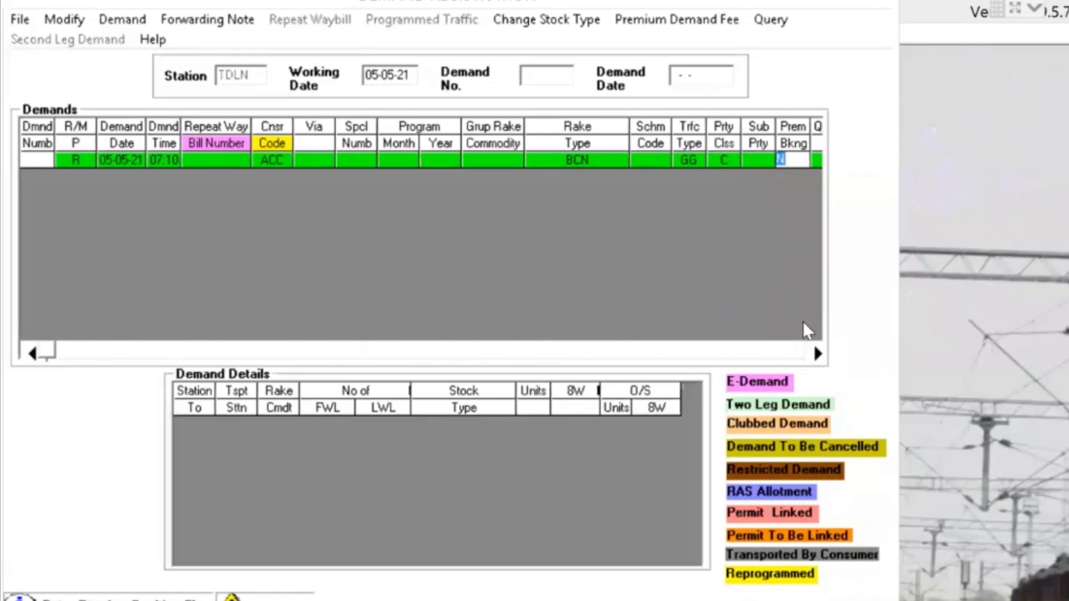
# Keep premium booking, quota and ODC at N for the demand and set the consignee code to ACC
pyautogui.press('Tab')
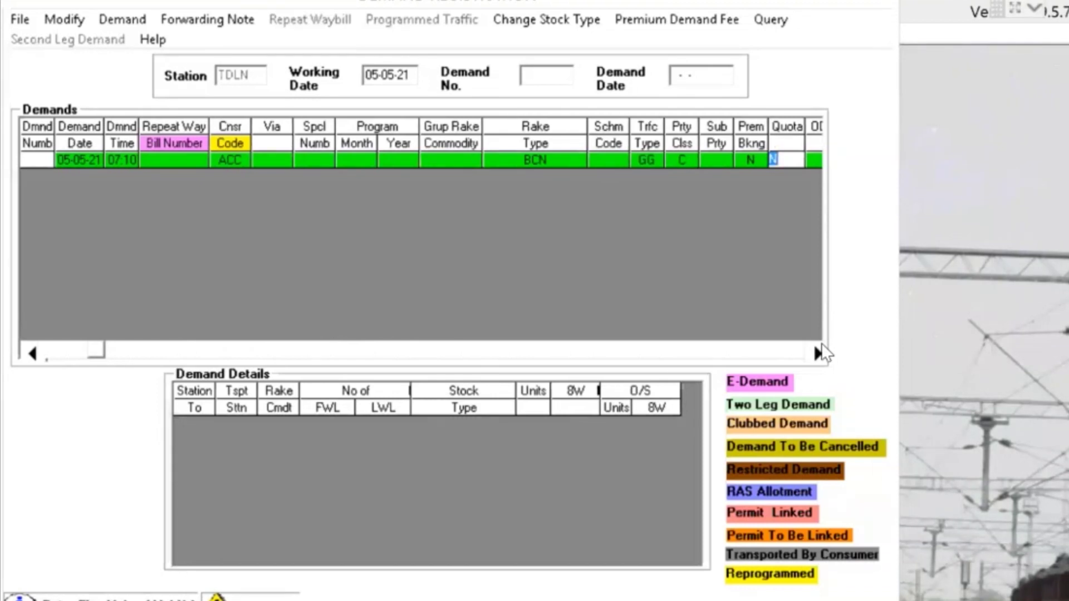
pyautogui.hotkey('shift', 'Tab')
pyautogui.hotkey('alt', 'Down')
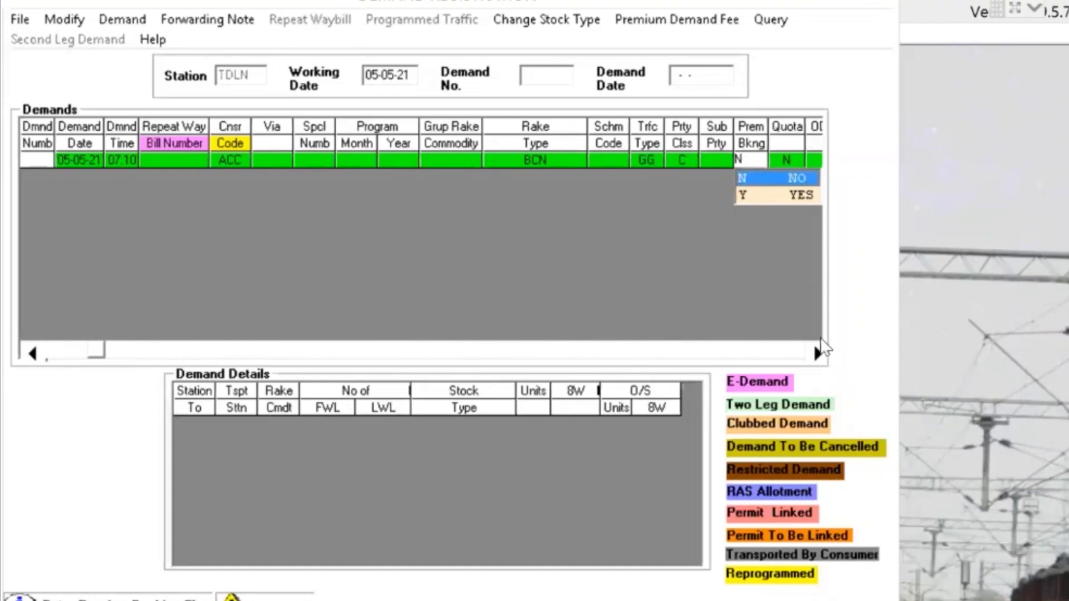
pyautogui.press('Return')
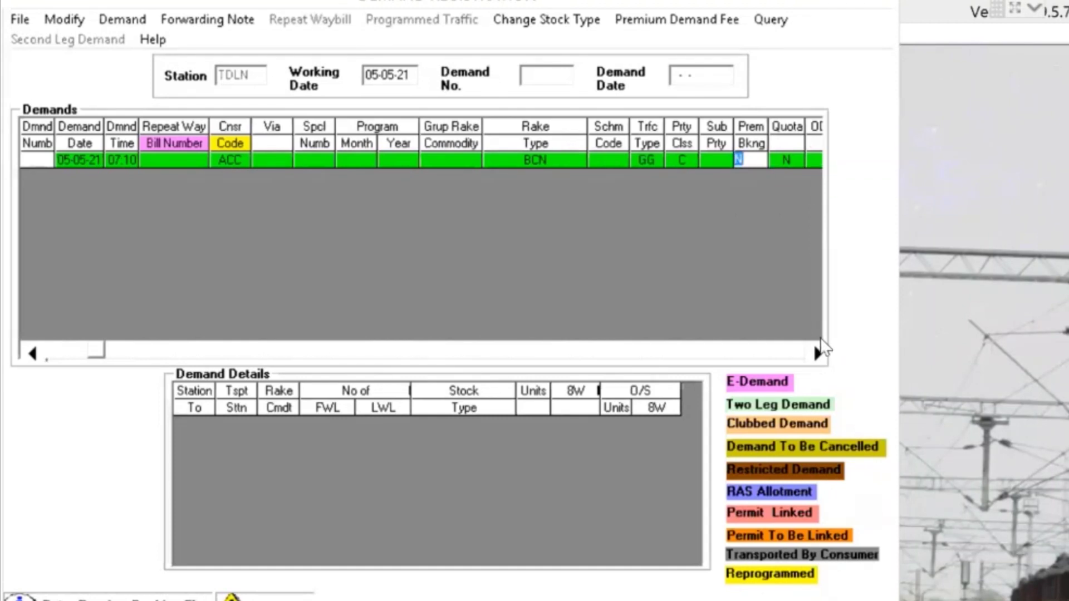
pyautogui.press('Tab')
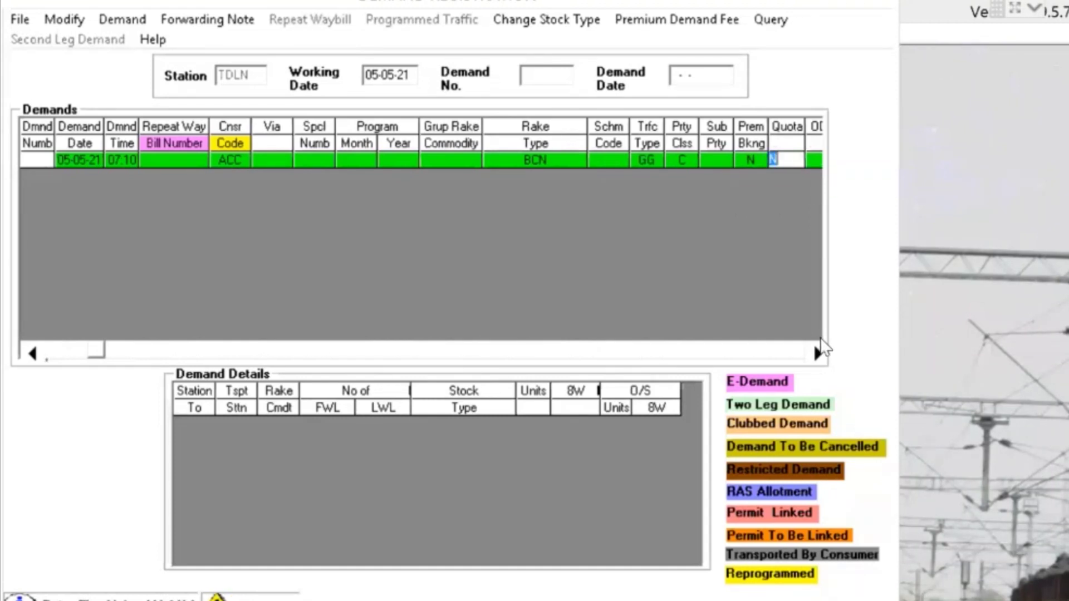
pyautogui.press('Tab')
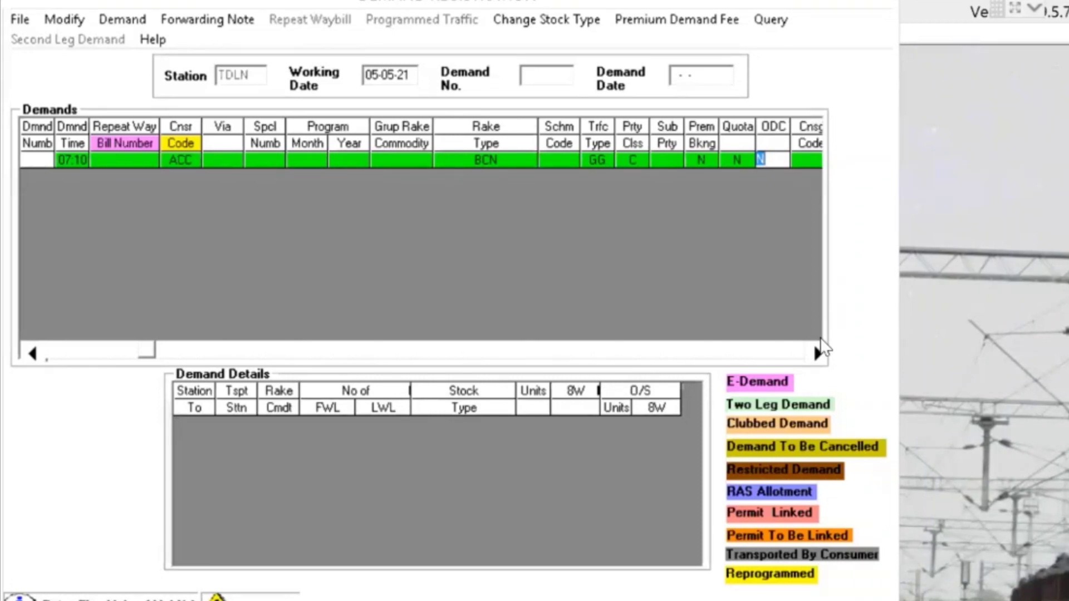
pyautogui.press('Tab')
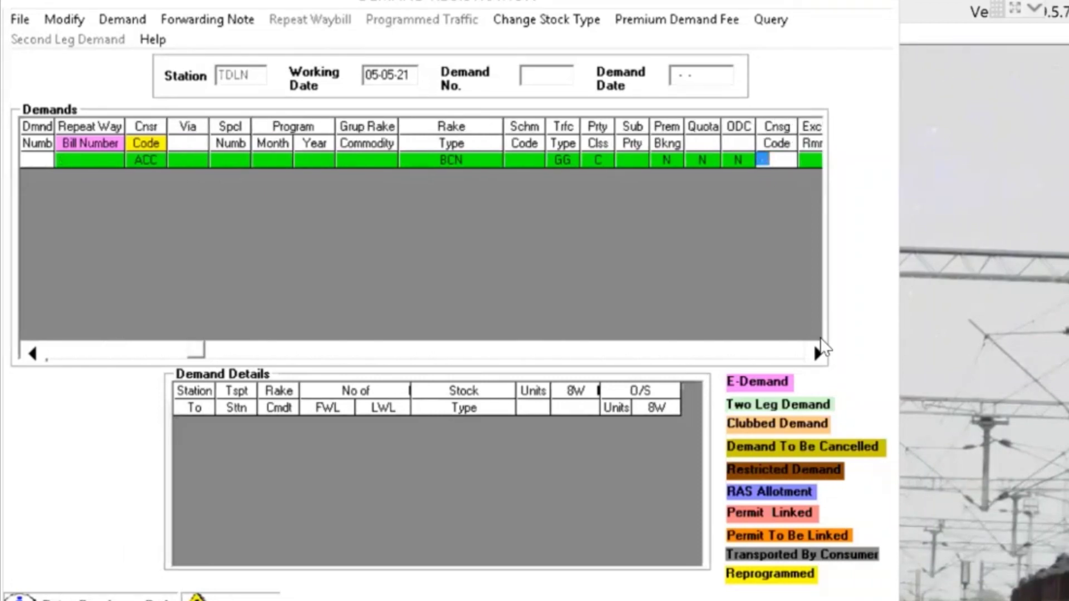
pyautogui.write('ACC')
pyautogui.press('Tab')
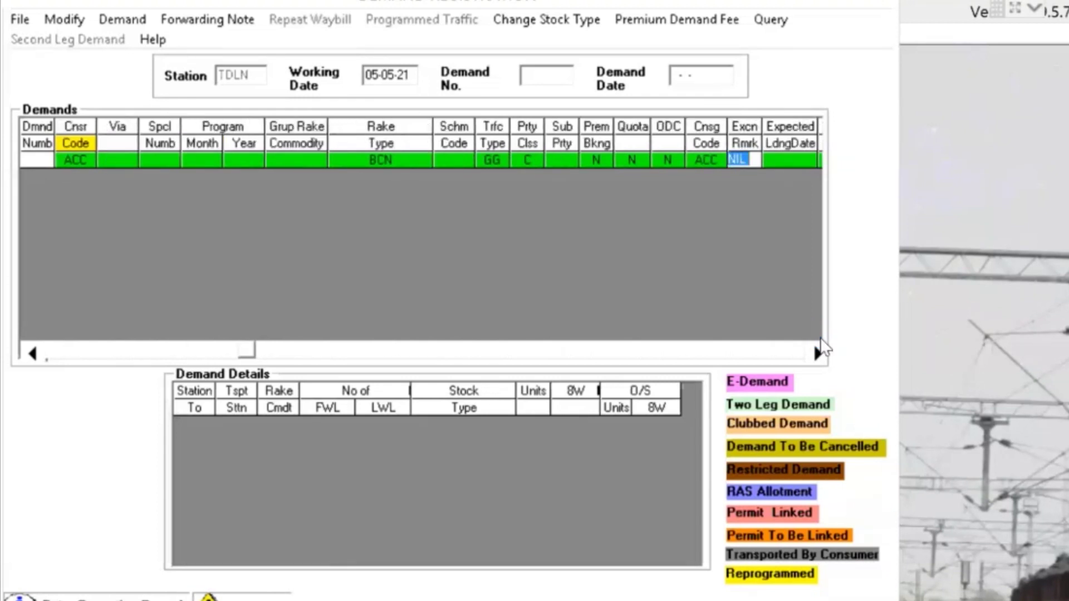
# Choose NIL (Default) from the exception remark options for the demand
pyautogui.press('Tab')
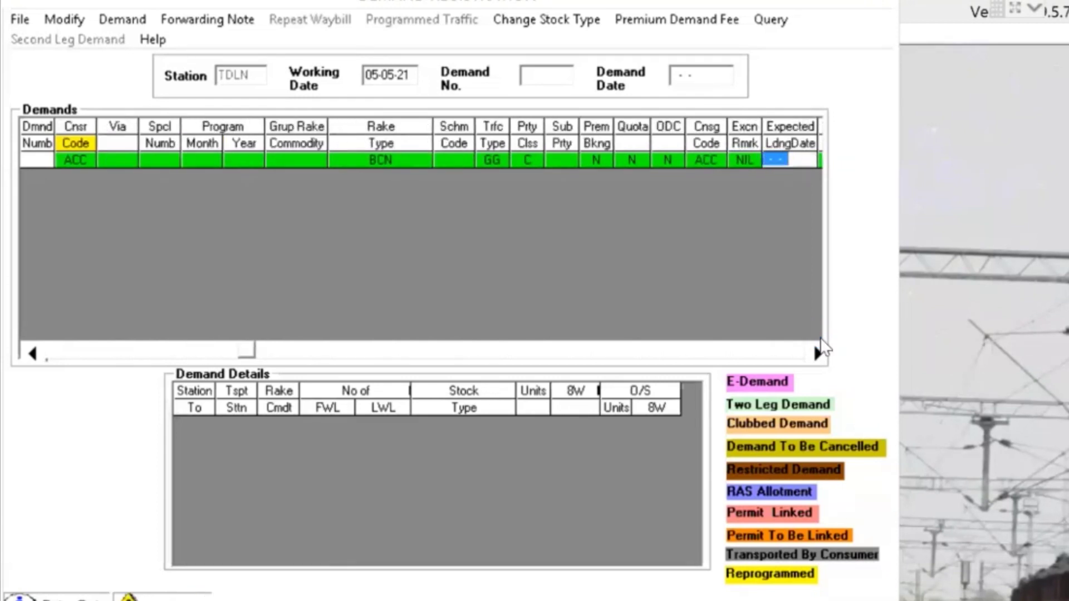
pyautogui.hotkey('shift', 'Tab')
pyautogui.hotkey('alt', 'Down')
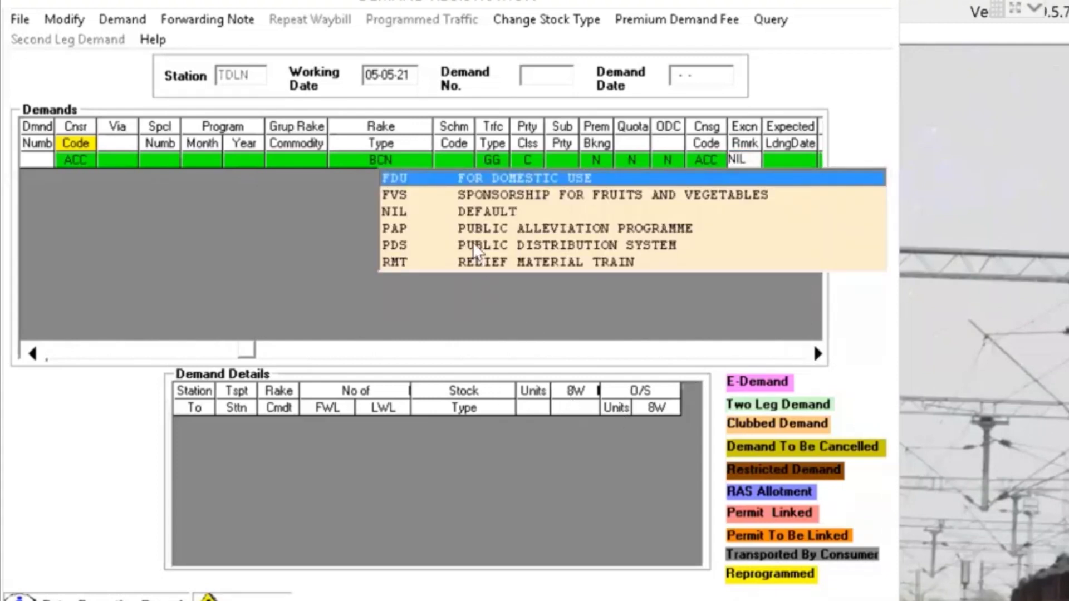
pyautogui.click(485, 212)
pyautogui.hotkey('alt', 'Down')
pyautogui.click(405, 216)
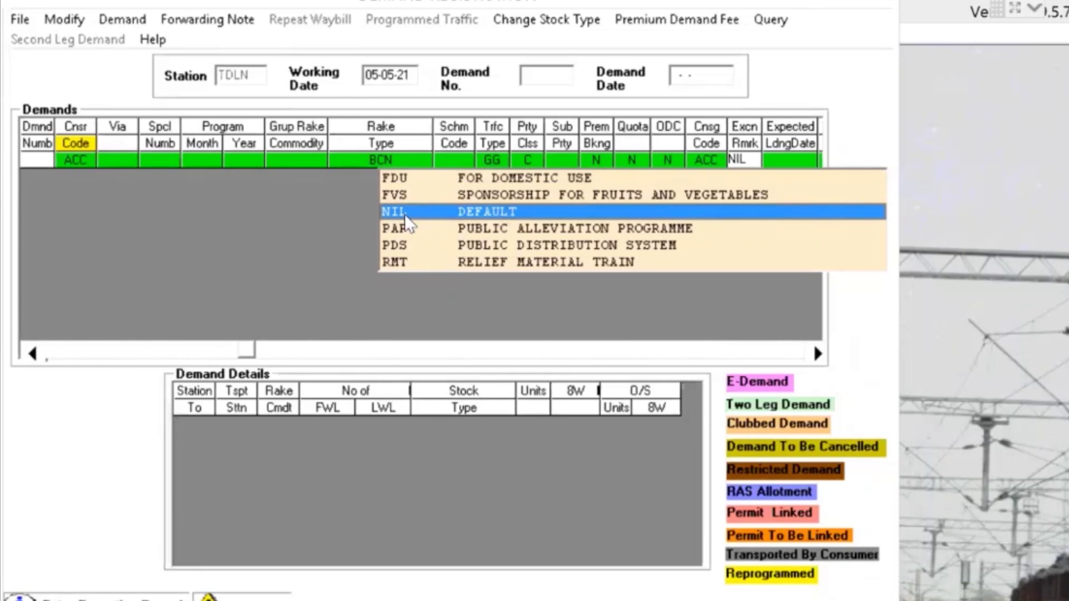
pyautogui.click(406, 217)
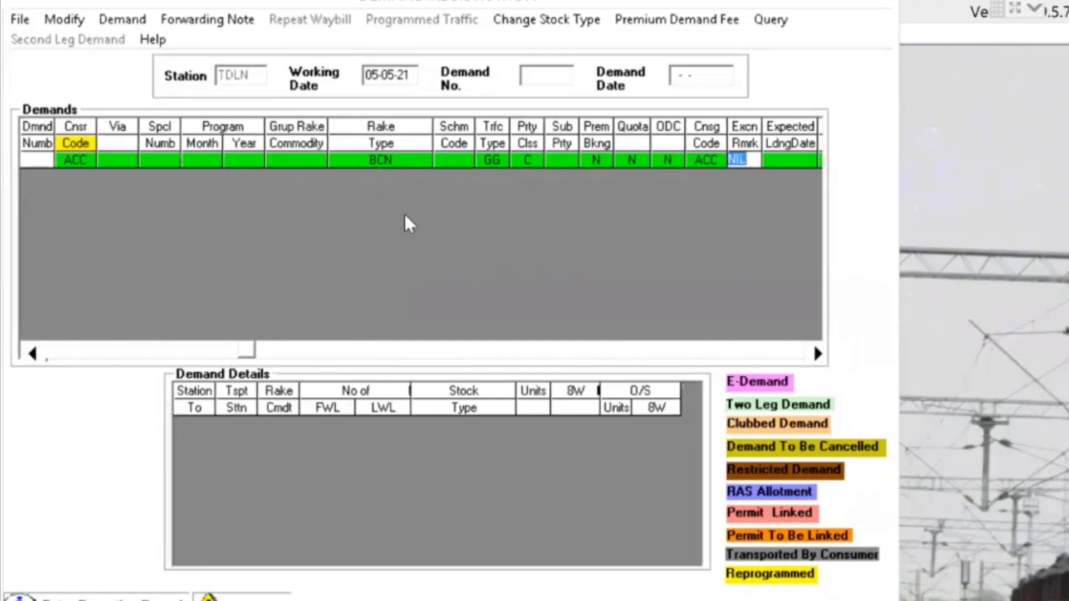
pyautogui.press('Return')
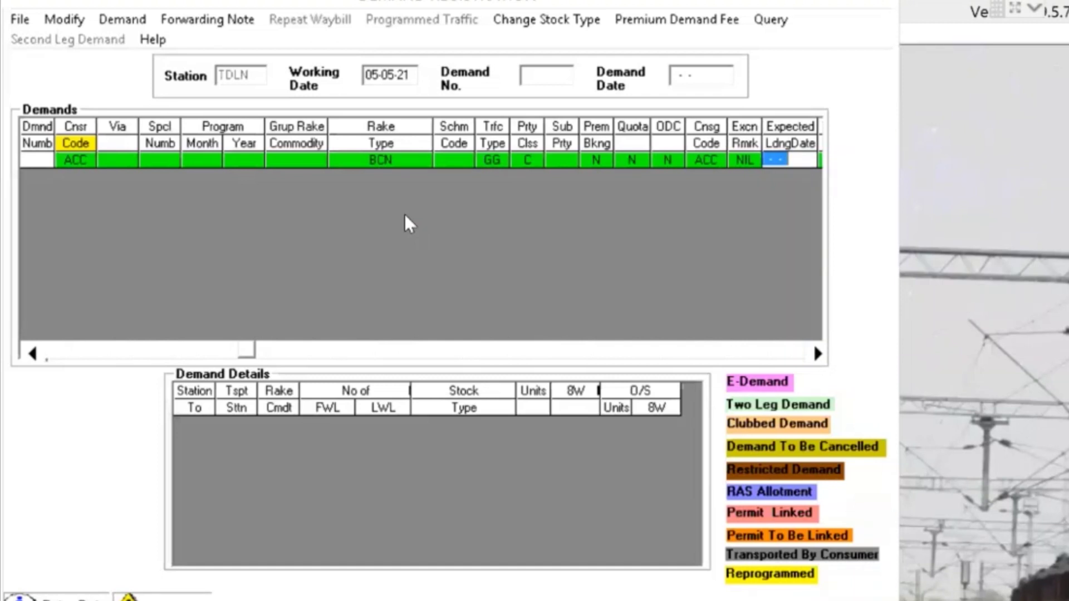
# Set the expected loading date to 08-05-21, leave the expiry date blank and keep the round-trip traffic flag at N
pyautogui.write('08-05-21')
pyautogui.press('Return')
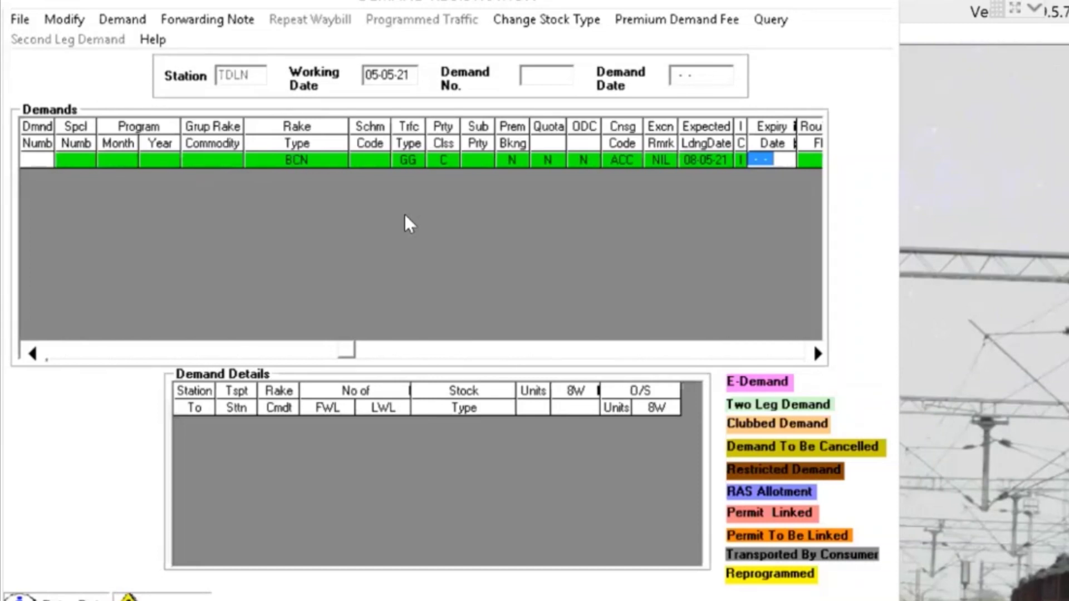
pyautogui.press('Return')
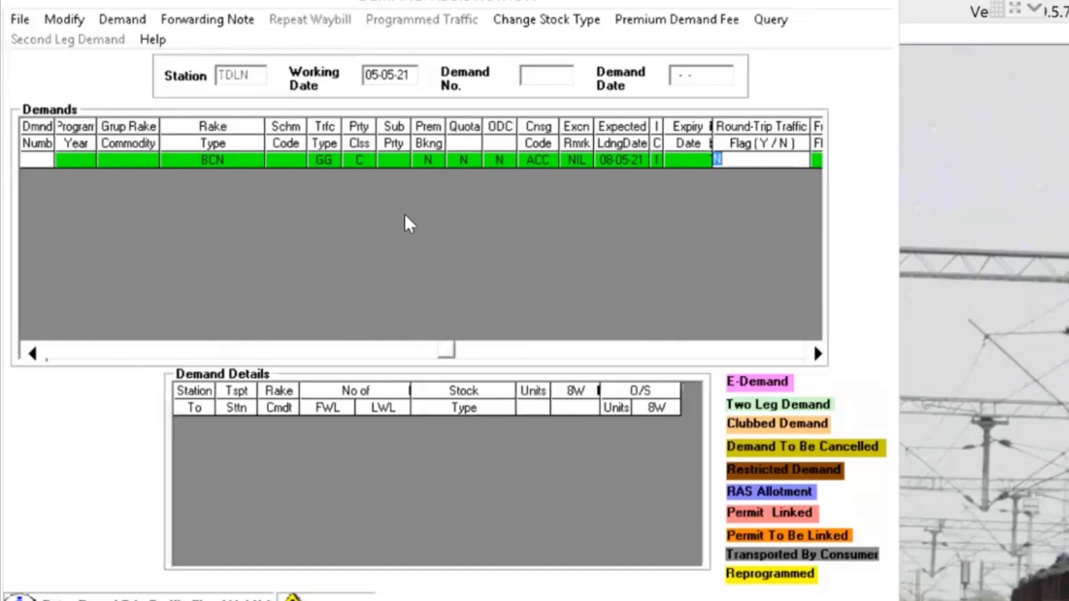
pyautogui.press('Return')
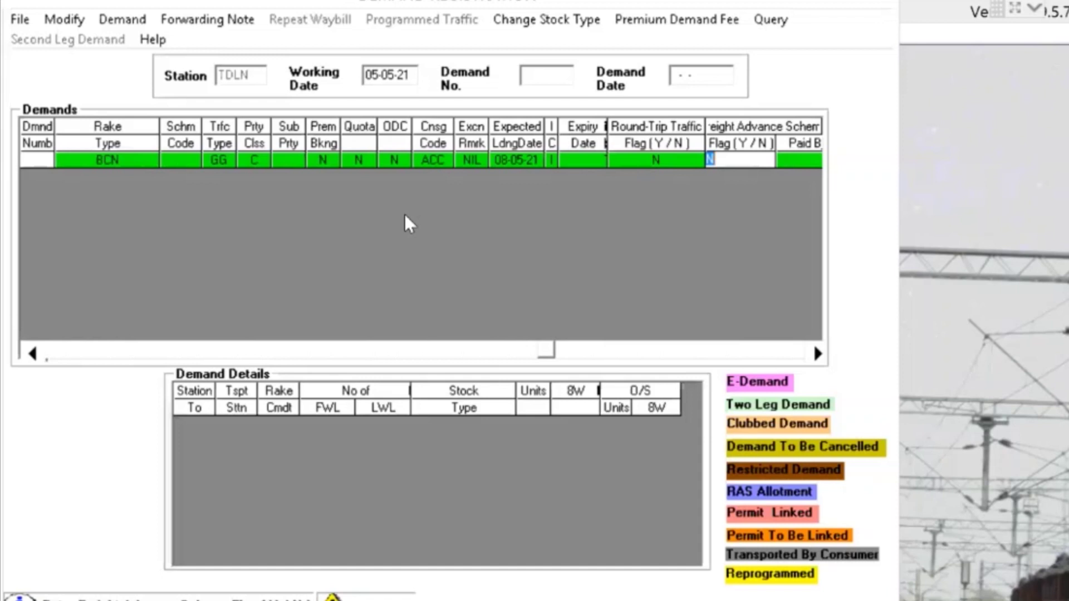
# Set the freight advance scheme flag to N (No) and its Paid By value to CNSR
pyautogui.press('F1')
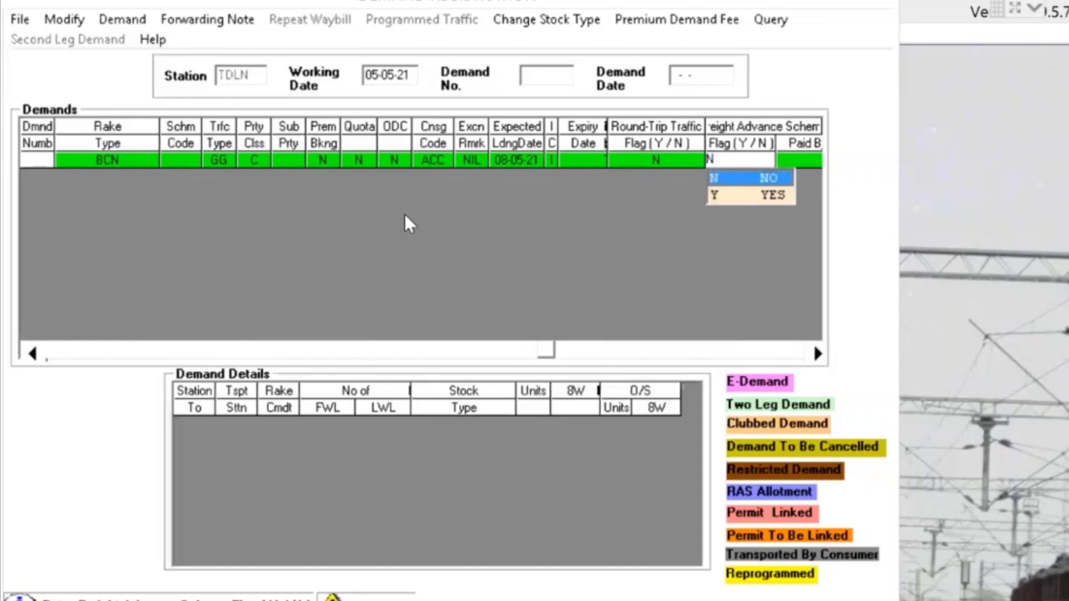
pyautogui.press('Down')
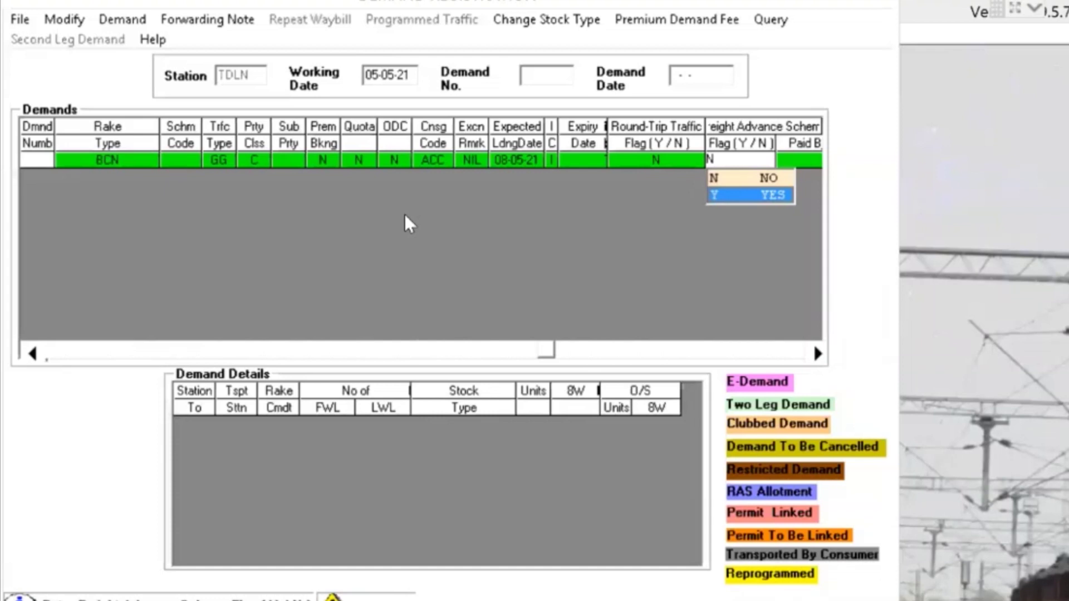
pyautogui.press('Up')
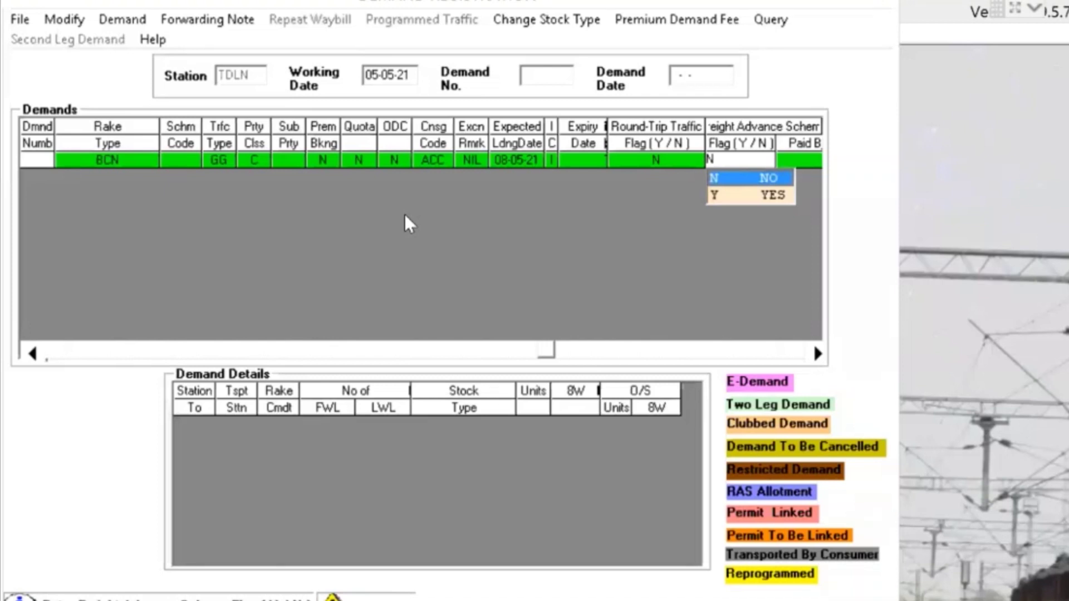
pyautogui.press('Return')
pyautogui.press('Tab')
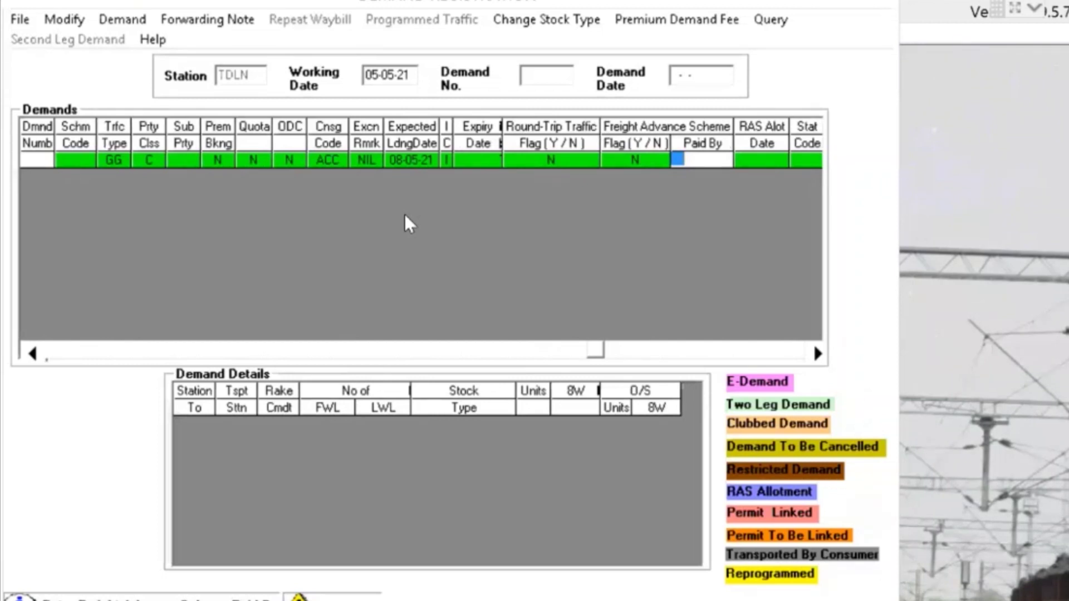
pyautogui.write('CNSR')
pyautogui.press('Return')
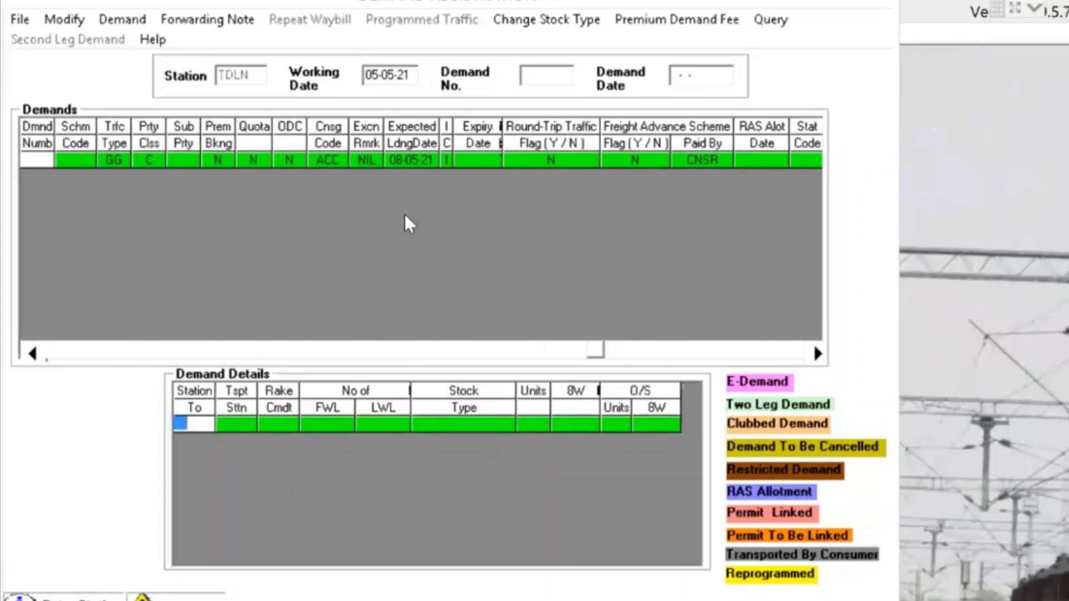
# In the demand details, set the destination station to GZB without a transhipment station and the rake commodity to CEMT
pyautogui.write('GZB')
pyautogui.press('Tab')
pyautogui.press('Tab')
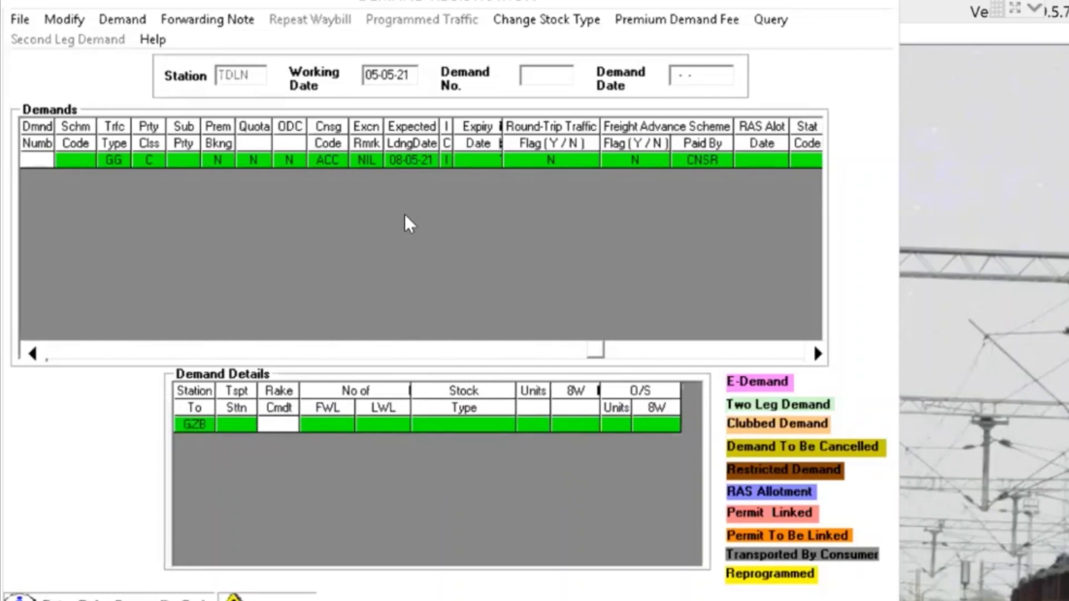
pyautogui.write('CEMT')
pyautogui.press('Tab')
pyautogui.write('1')
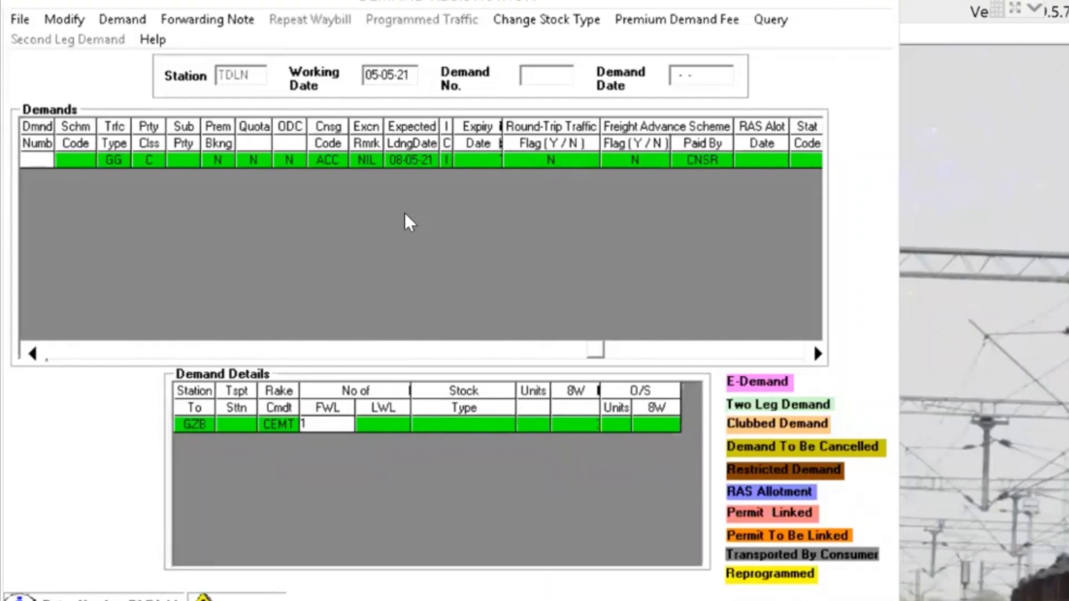
pyautogui.press('BackSpace')
pyautogui.write('42')
pyautogui.press('BackSpace')
pyautogui.press('BackSpace')
# Set the number of FWL to 1 and LWL to 0, with stock type BCN, in the demand details
pyautogui.write('1')
pyautogui.press('Tab')
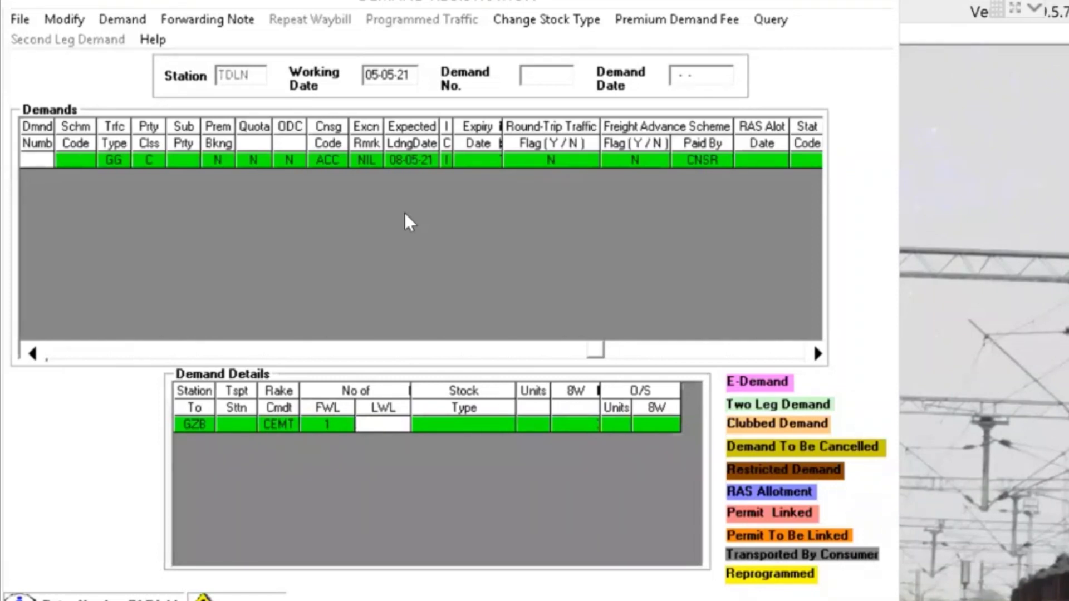
pyautogui.write('0')
pyautogui.press('Return')
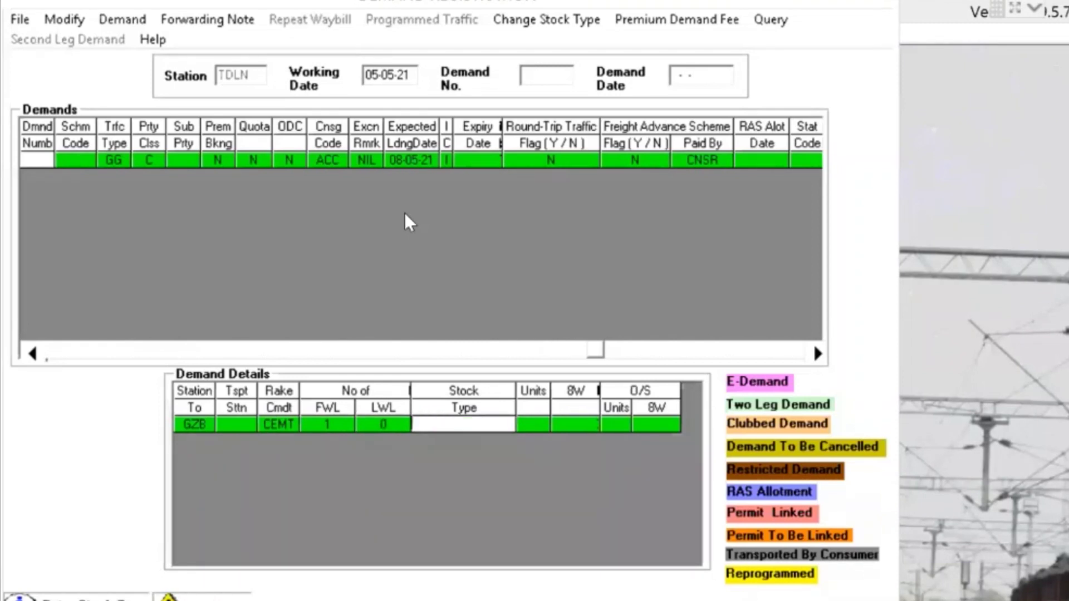
pyautogui.write('BCN')
pyautogui.press('Tab')
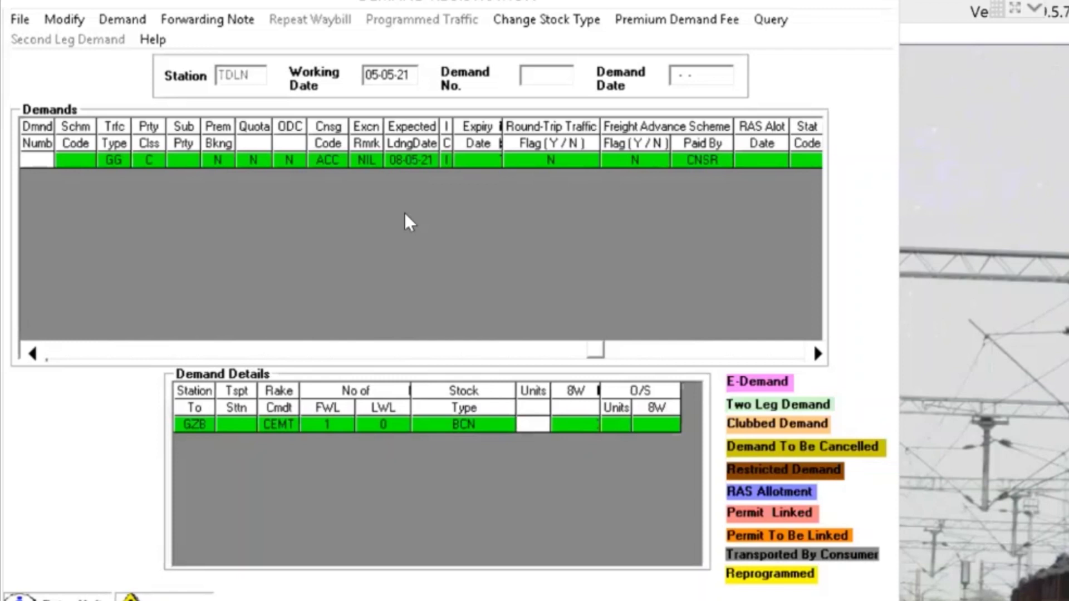
# Try to save the rake demand with 5 units of BCN stock
pyautogui.write('5')
pyautogui.click(19, 21)
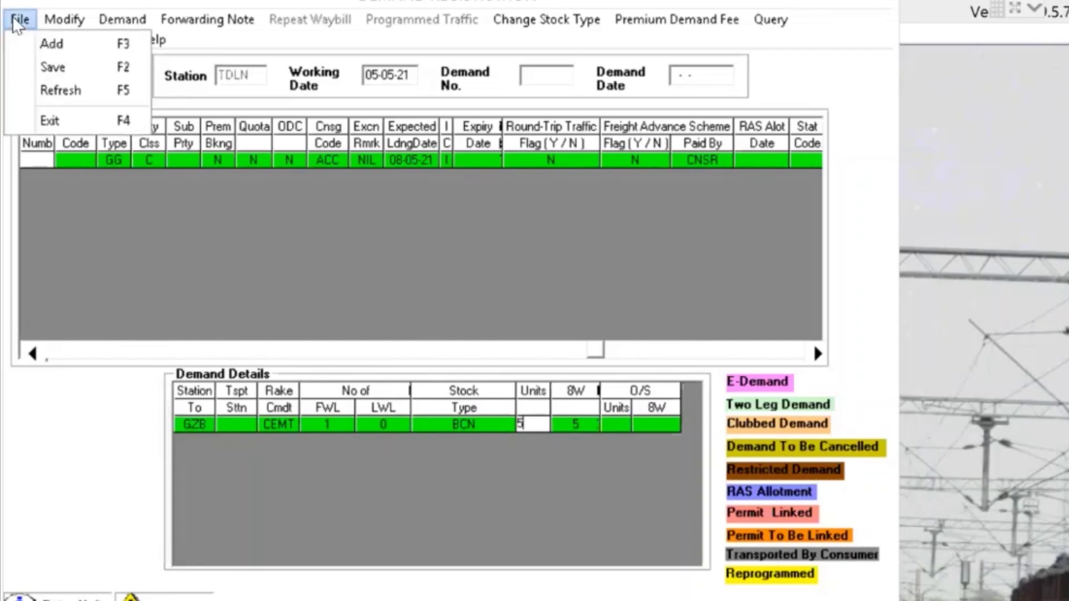
pyautogui.click(41, 68)
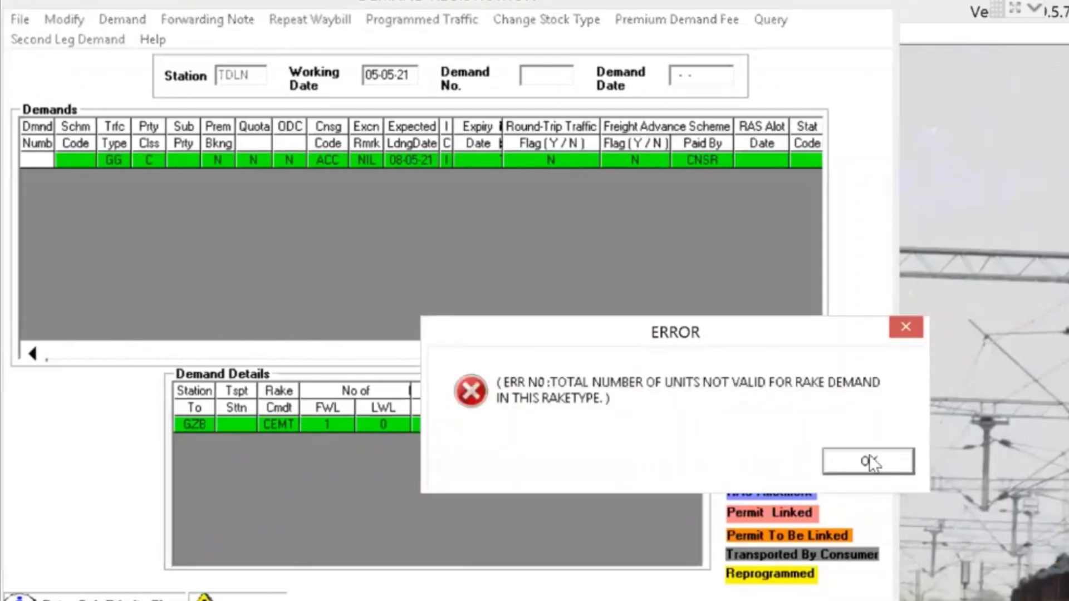
pyautogui.click(867, 463)
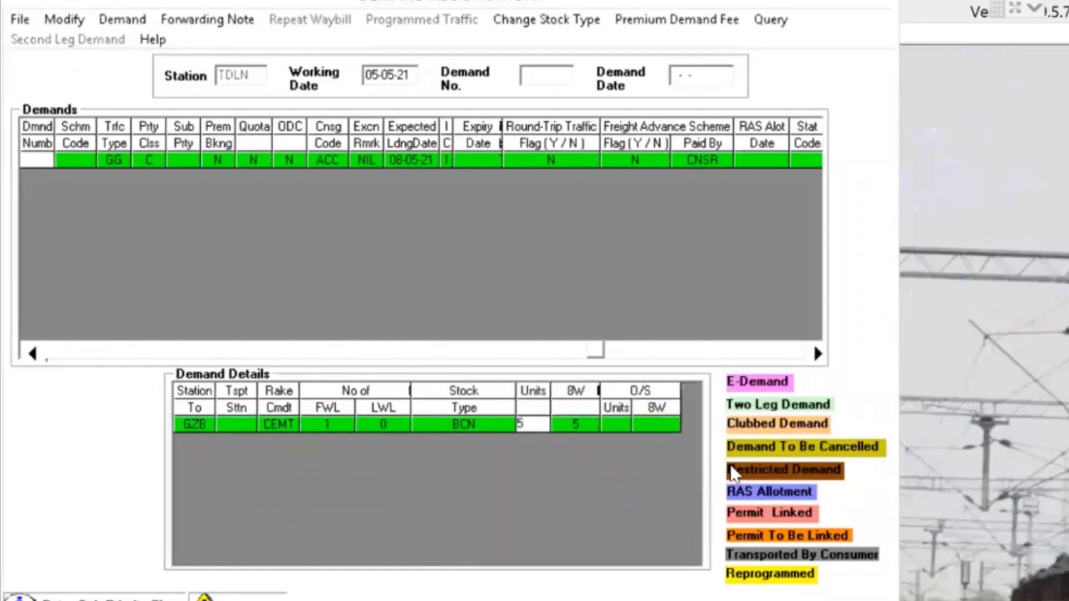
# Set the BCN stock units to 42 and save the rake demand
pyautogui.press('BackSpace')
pyautogui.write('42')
pyautogui.click(33, 67)
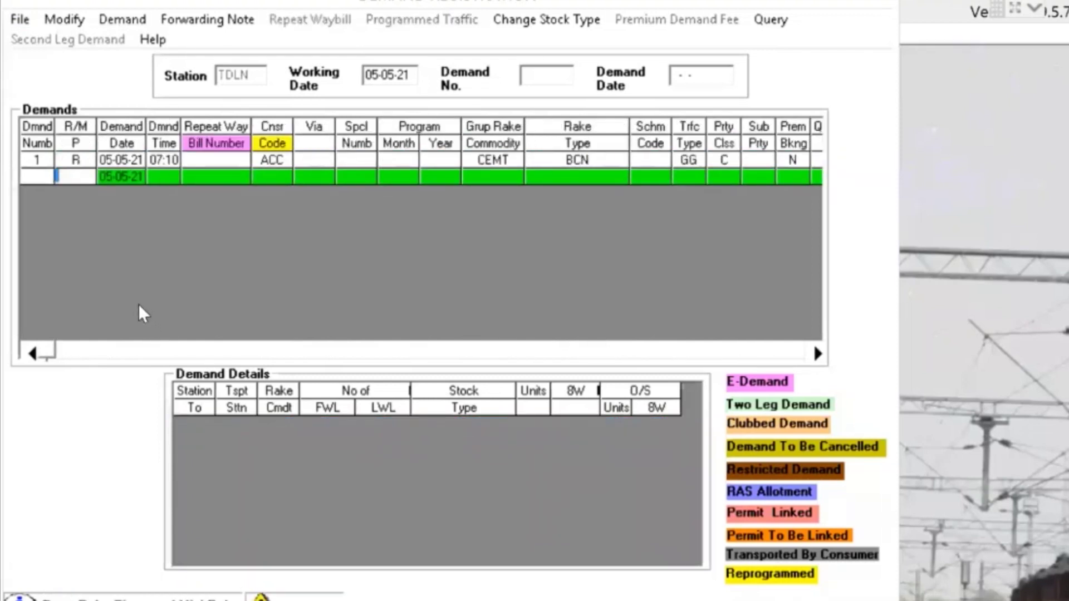
# Start a second rake demand (R) with demand time 07:11, no repeat waybill, consignor code ACC and rake type BCN
pyautogui.write('R0711')
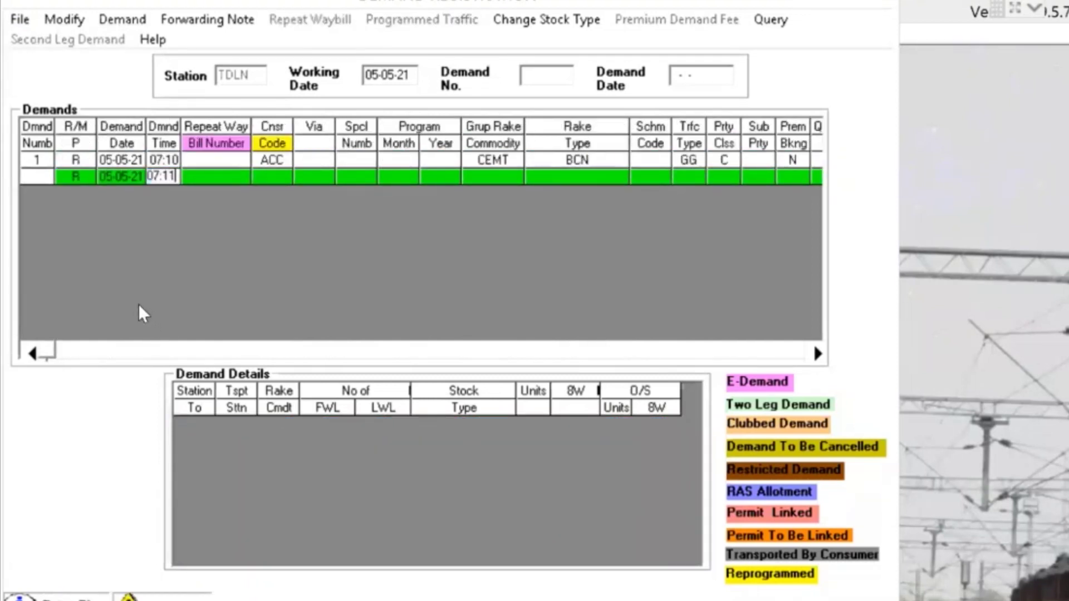
pyautogui.press('Return')
pyautogui.write('ACC')
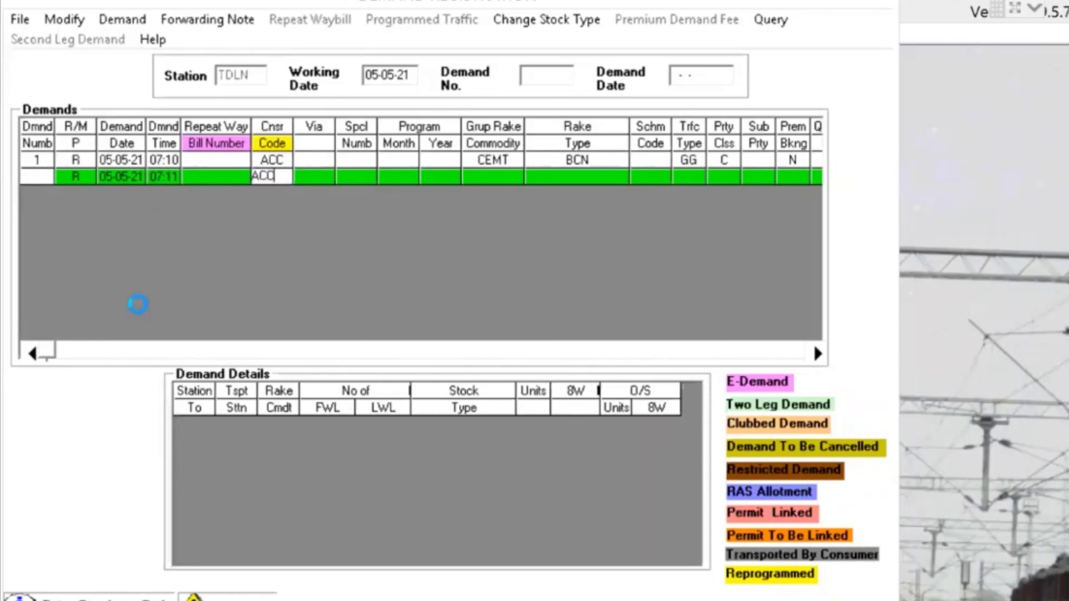
pyautogui.press('Return')
pyautogui.write('BNC')
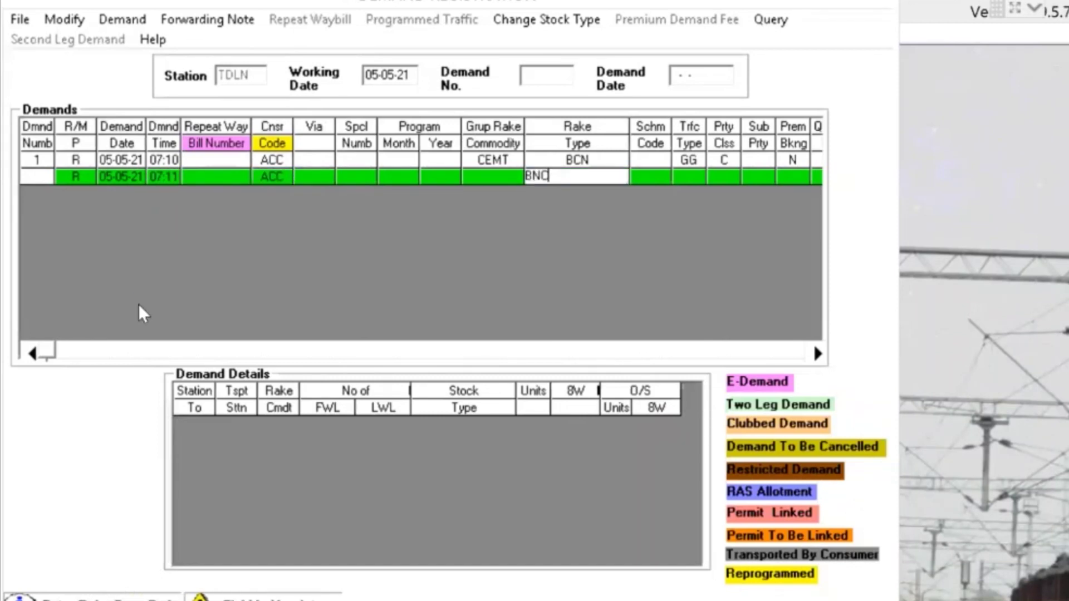
pyautogui.press('Return')
pyautogui.write('BCN')
pyautogui.press('Return')
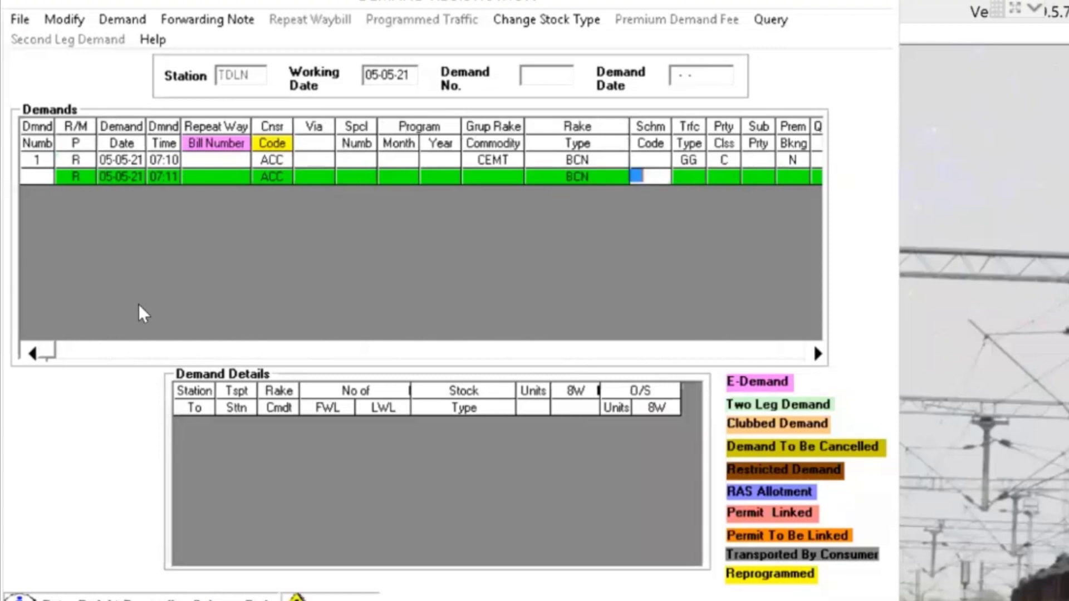
# Fill the second demand with traffic type GG, priority class C, premium booking, quota and ODC N, consignee code ACC and exception remark NIL
pyautogui.press('Return')
pyautogui.press('Return')
pyautogui.press('Return')
pyautogui.press('Return')
pyautogui.press('Return')
pyautogui.press('Return')
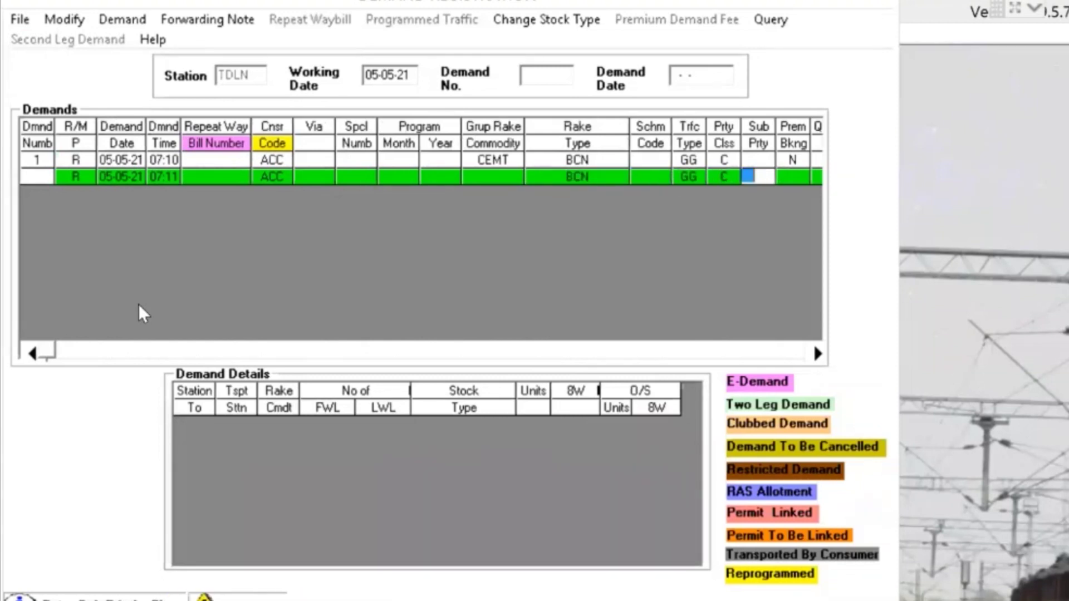
pyautogui.press('Return')
pyautogui.write('ACC')
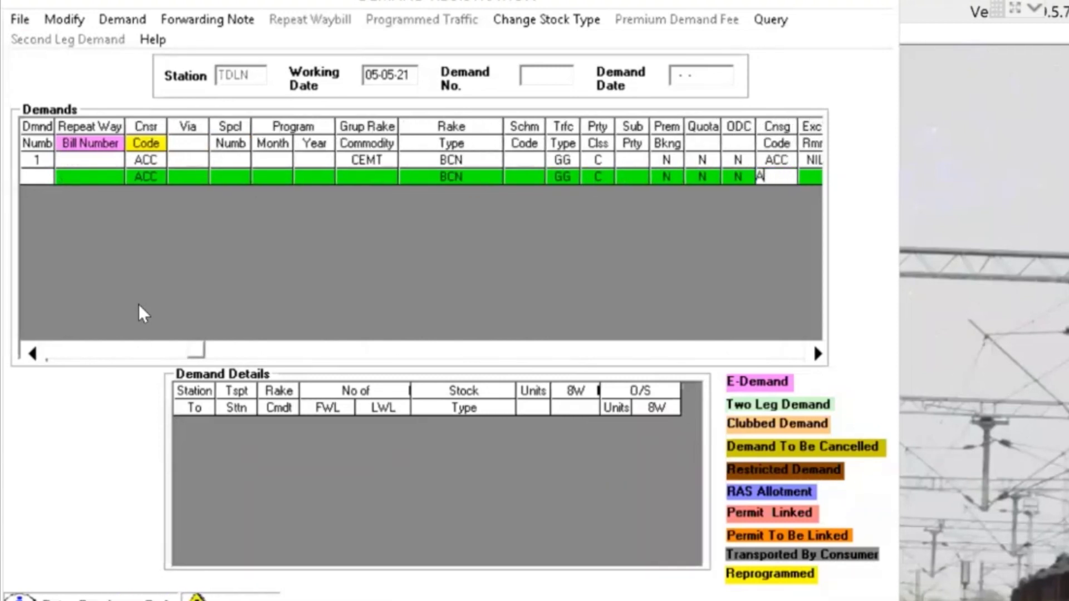
pyautogui.press('Return')
pyautogui.press('Return')
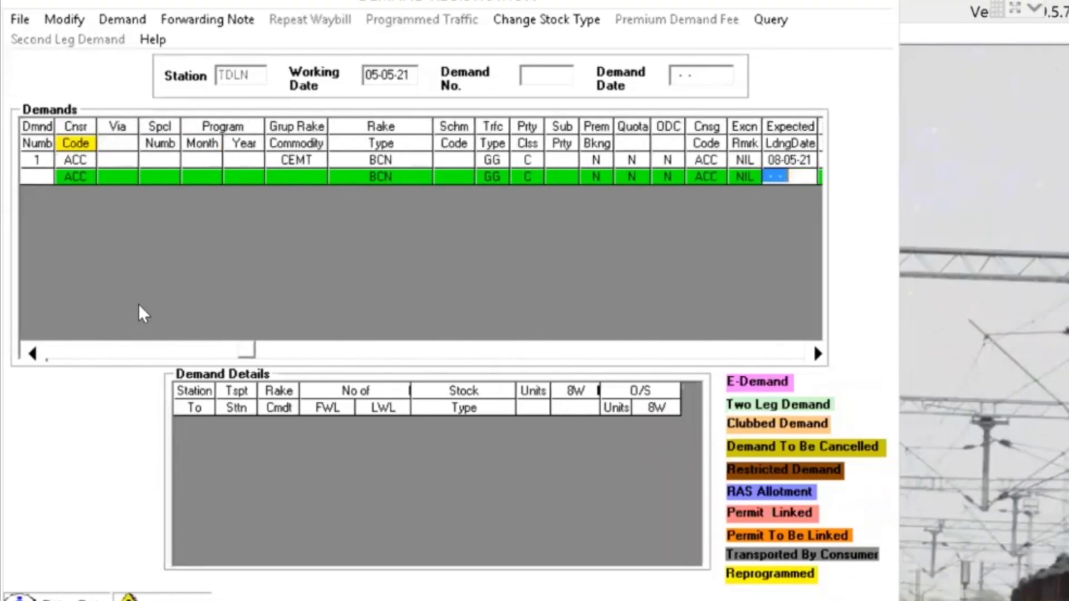
# Leave the expected loading date blank, set the round-trip traffic and freight advance flags to N, and set Paid By to CNSR
pyautogui.press('Return')
pyautogui.press('Return')
pyautogui.press('Return')
pyautogui.press('Return')
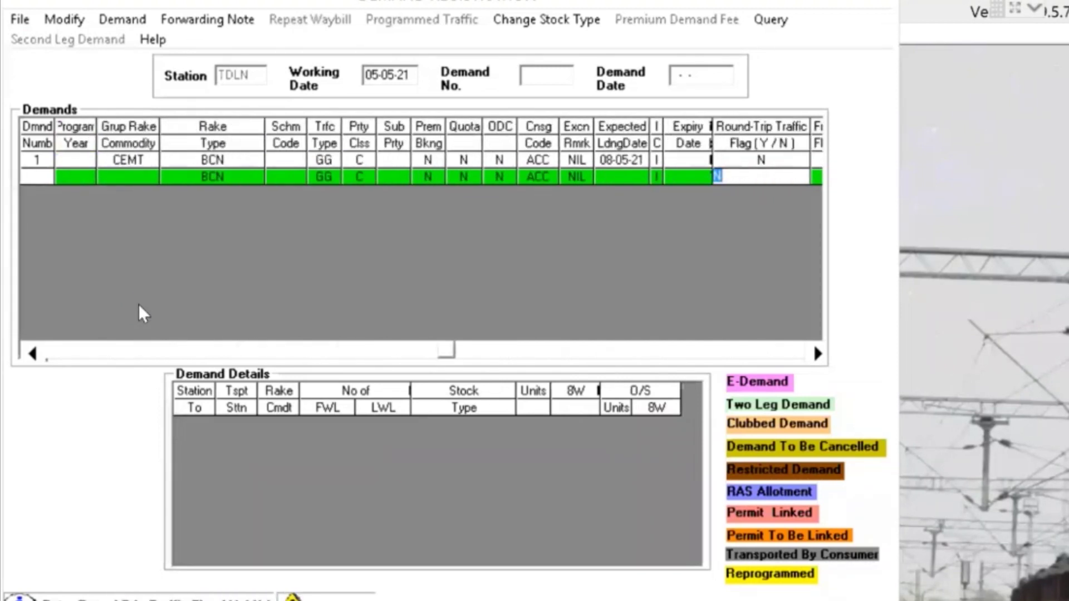
pyautogui.press('Return')
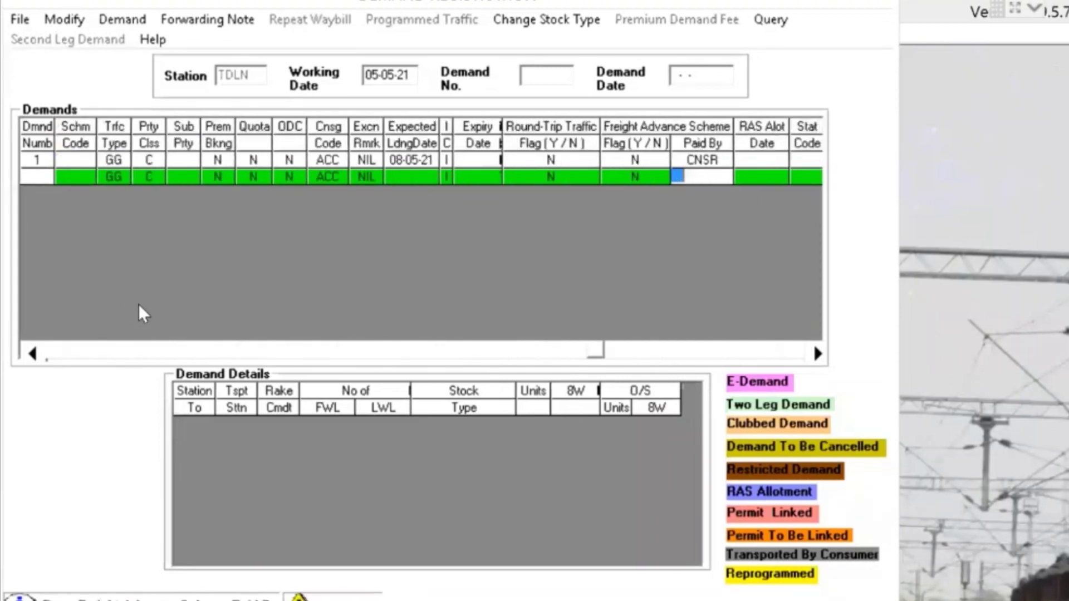
pyautogui.write('CNSR')
pyautogui.press('Return')
# Enter demand details with destination station GZB, rake commodity CEMT, 1 FWL and 0 LWL
pyautogui.write('GZB')
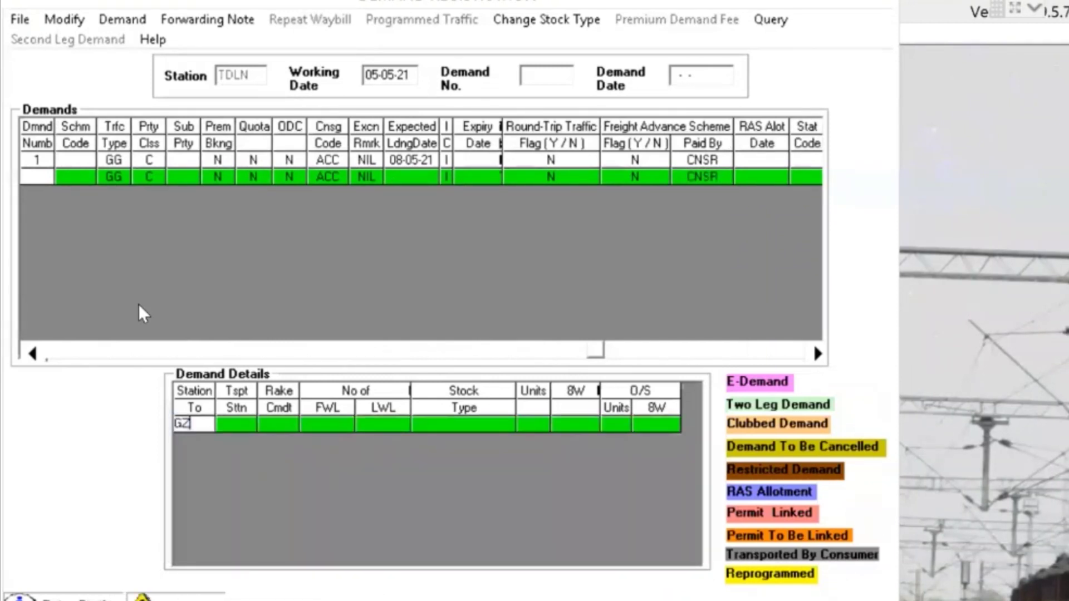
pyautogui.press('Return')
pyautogui.press('Return')
pyautogui.write('CEMT')
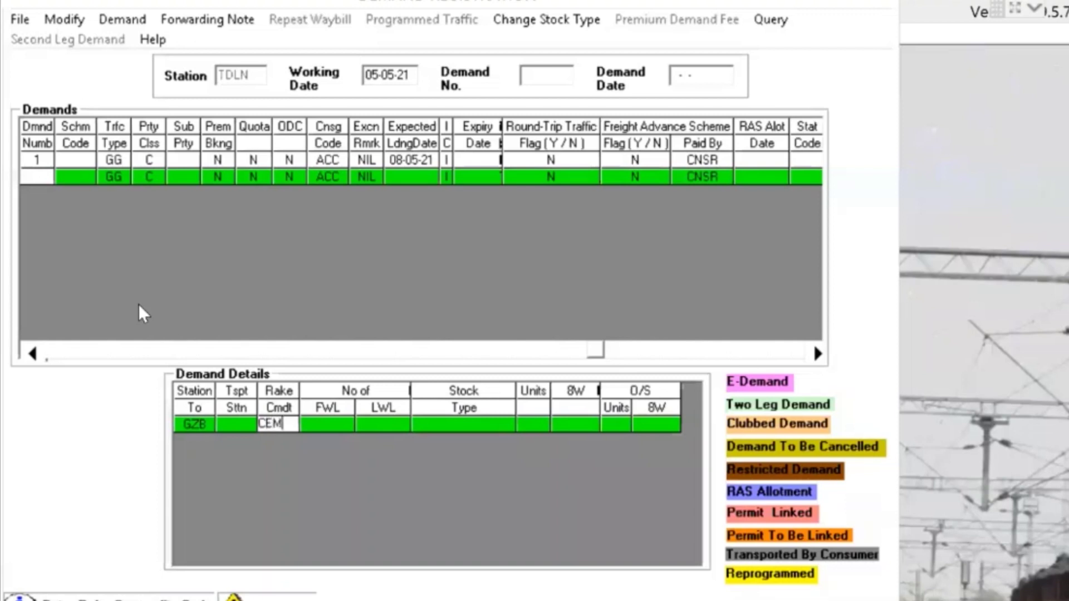
pyautogui.press('Return')
pyautogui.write('1')
pyautogui.press('Return')
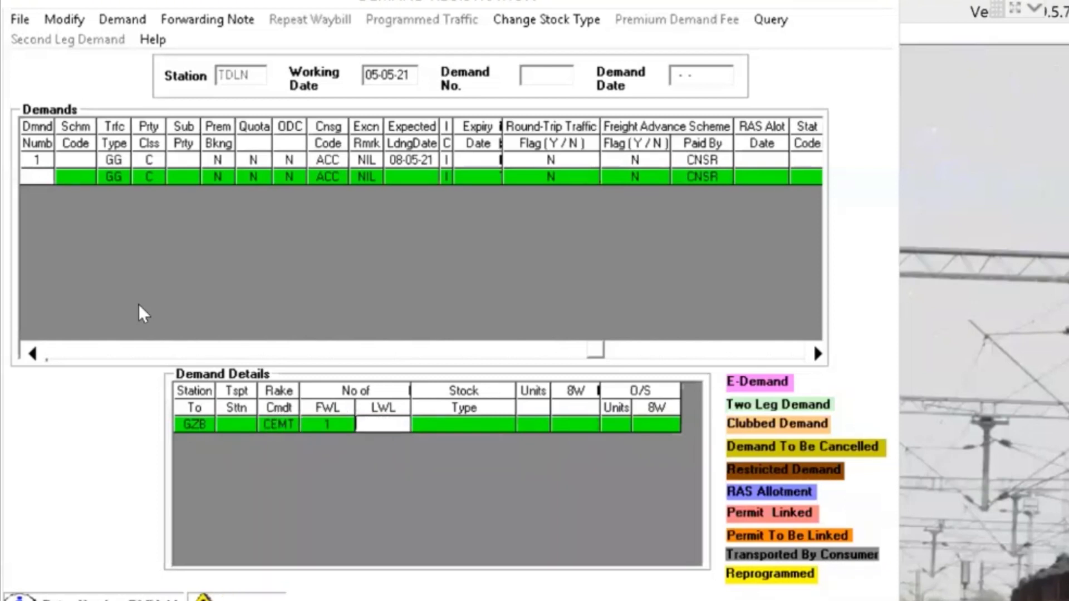
pyautogui.write('0')
pyautogui.press('Return')
# Try to submit the second demand with 5 units of BCN stock, and discard the demand
pyautogui.write('BCN')
pyautogui.press('Return')
pyautogui.write('5')
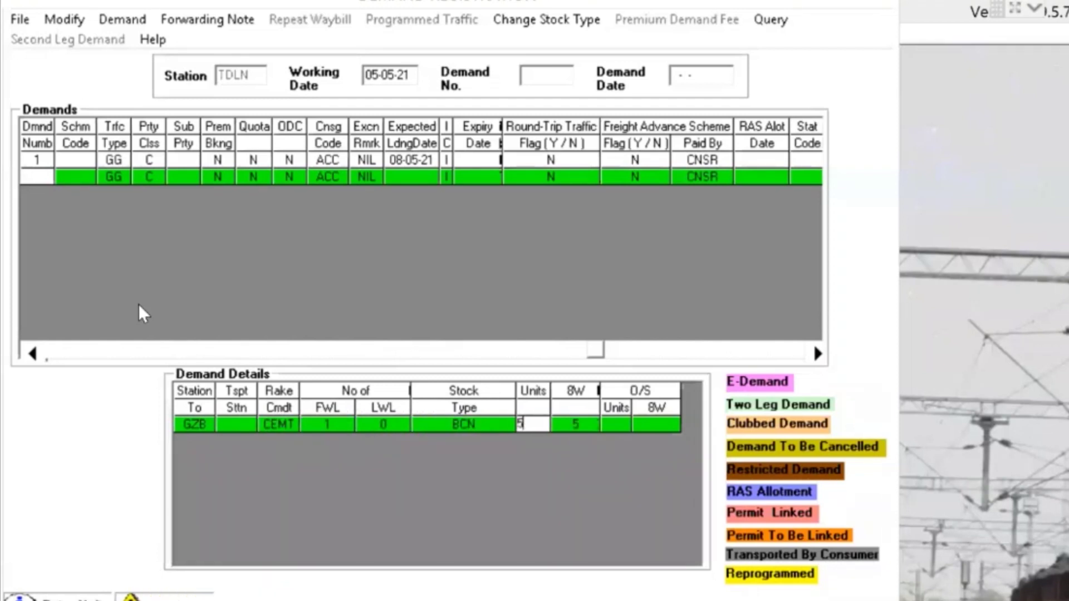
pyautogui.press('Return')
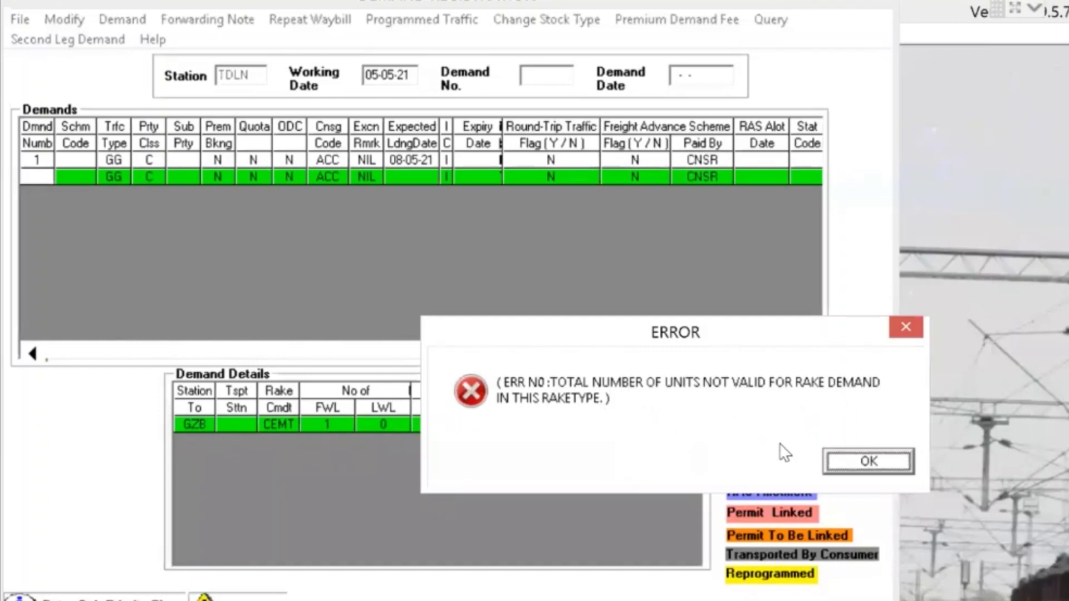
pyautogui.click(848, 463)
pyautogui.press('Escape')
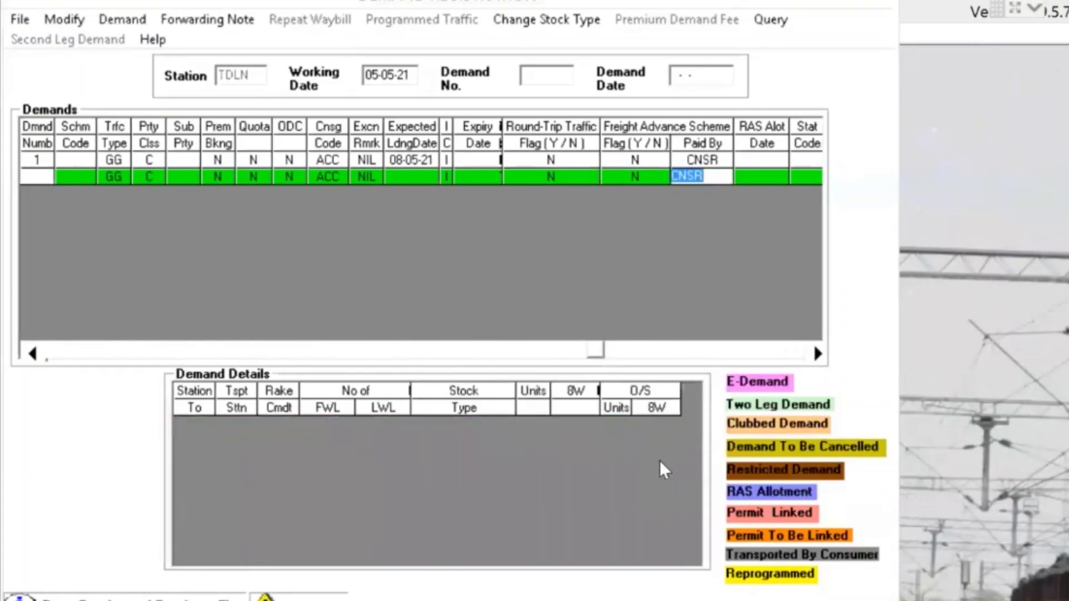
pyautogui.press('Escape')
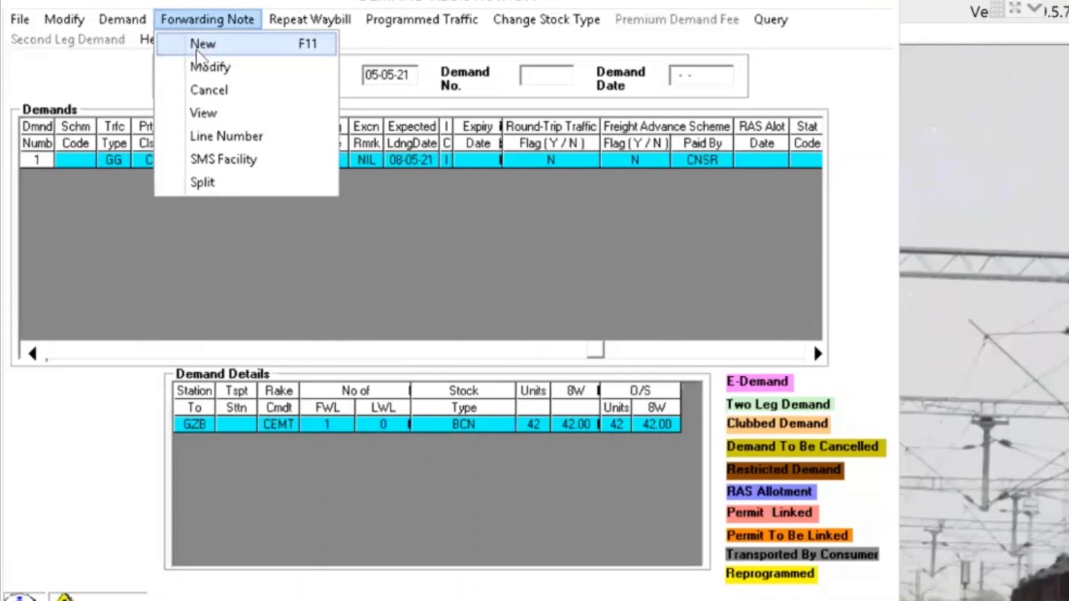
# Start a new forwarding note for demand 1, keep its date and addresses, and confirm the GSTIN details of consignor and consignee
pyautogui.click(196, 48)
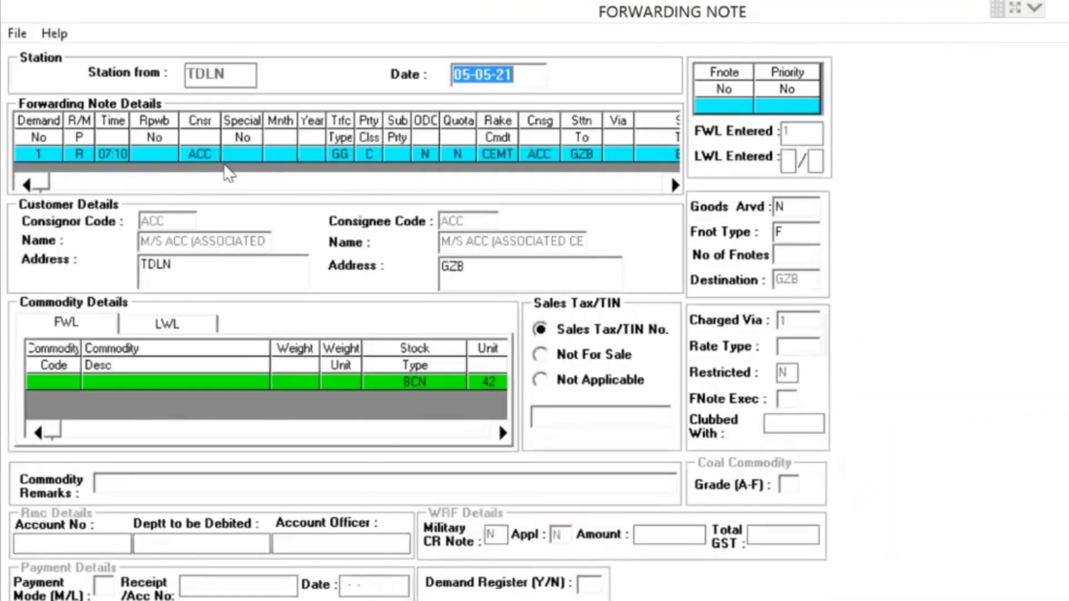
pyautogui.press('Tab')
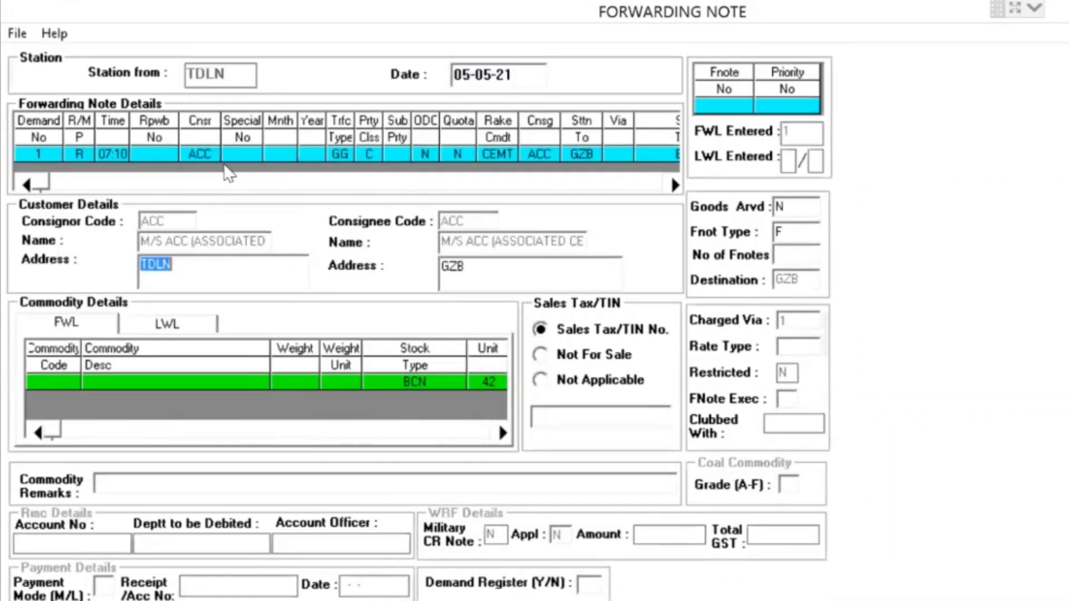
pyautogui.press('Tab')
pyautogui.press('Tab')
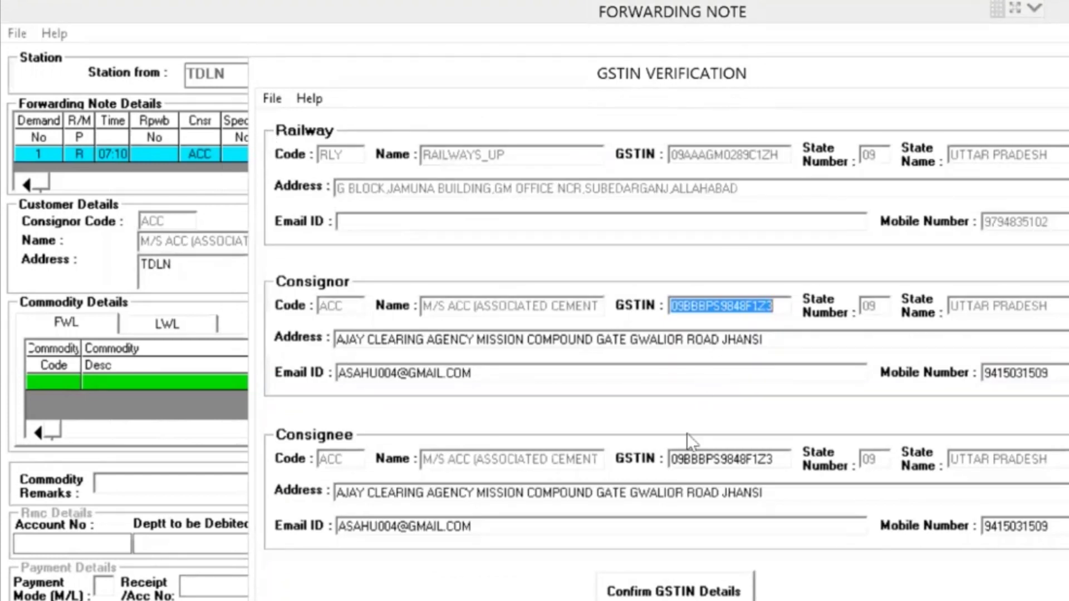
pyautogui.press('Tab')
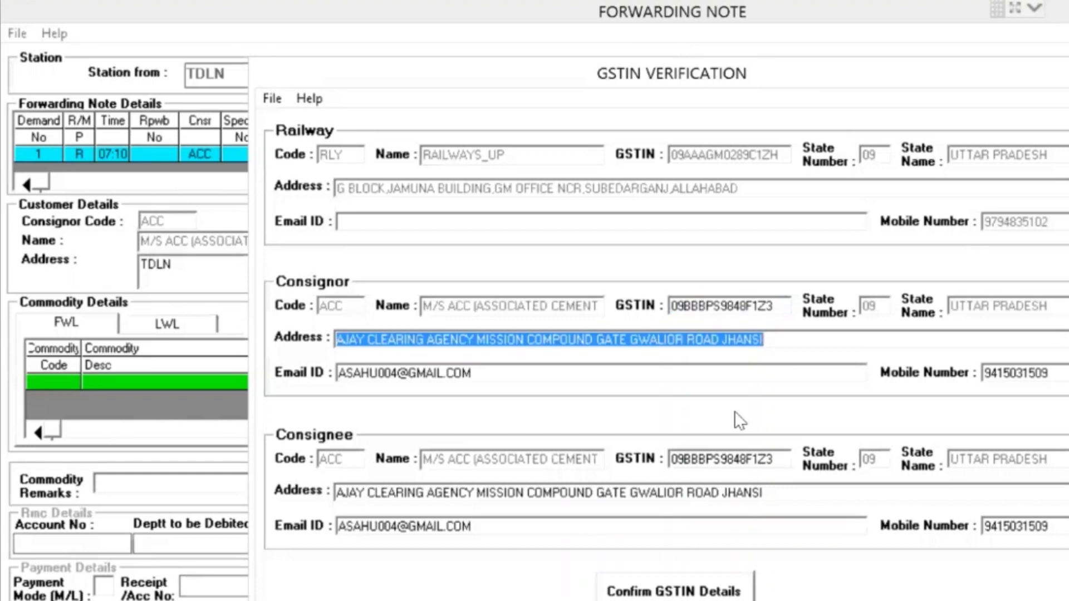
pyautogui.press('Tab')
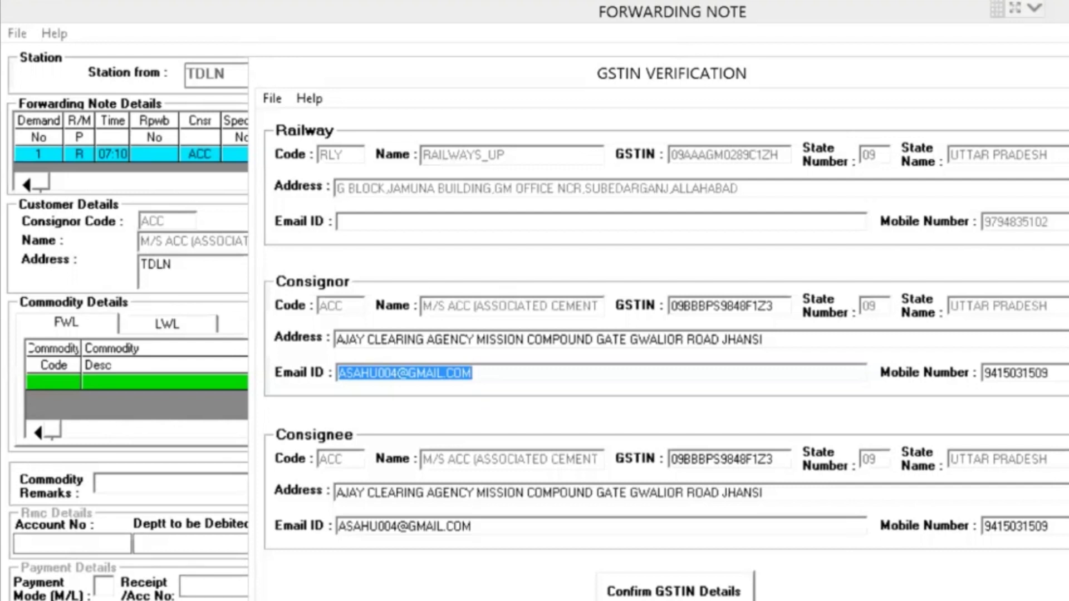
pyautogui.click(670, 591)
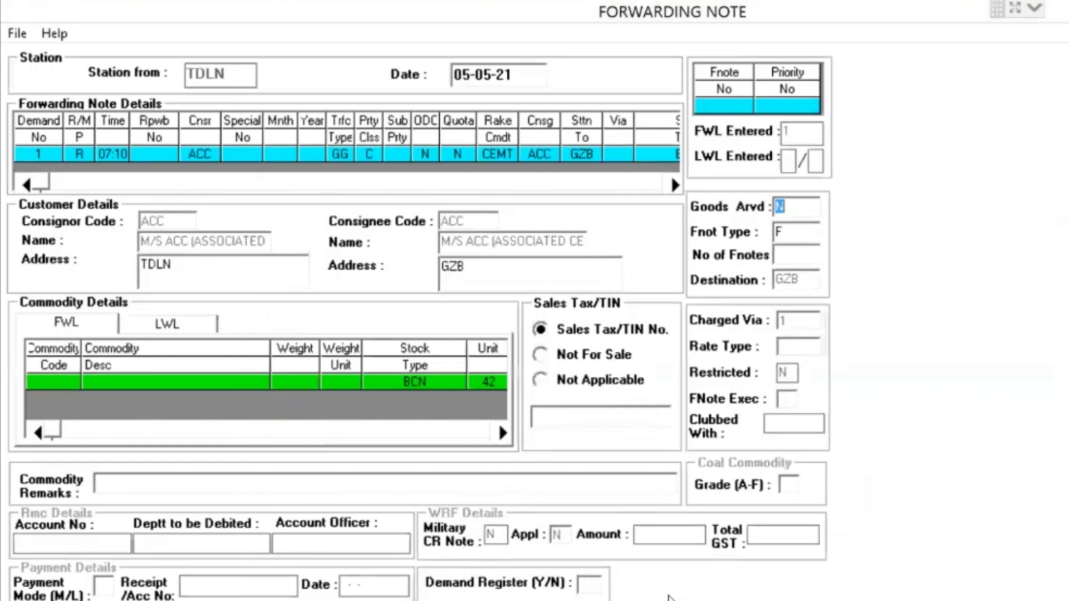
# Keep goods arrived as N and forwarding note type as F, and choose commodity 2891122 CEMENT
pyautogui.press('Return')
pyautogui.press('Return')
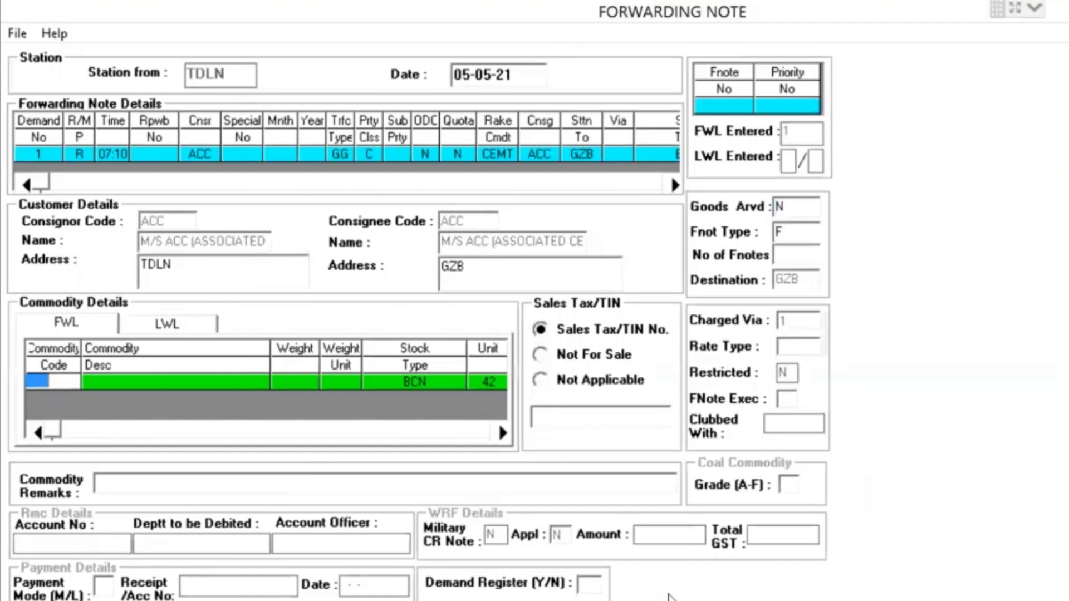
pyautogui.press('F1')
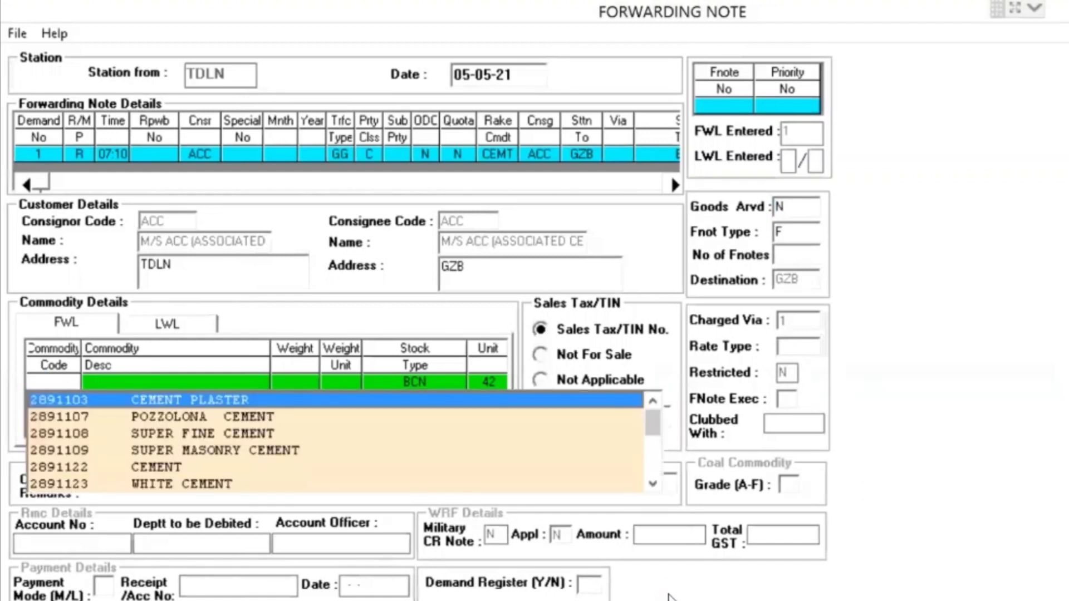
pyautogui.press('Down')
pyautogui.press('Down')
pyautogui.press('Down')
pyautogui.press('Down')
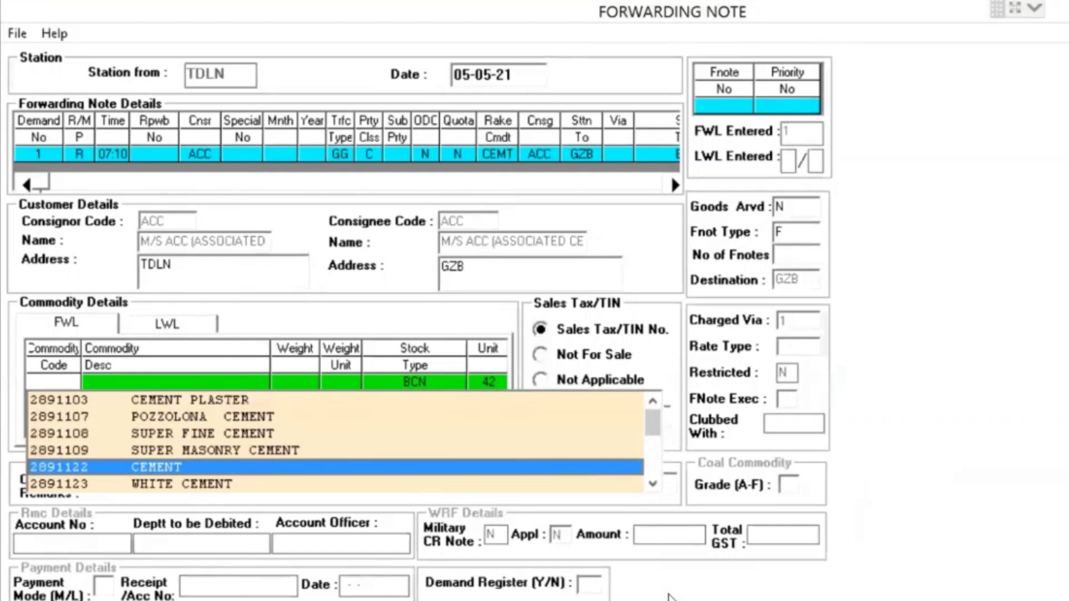
pyautogui.press('Return')
pyautogui.press('Return')
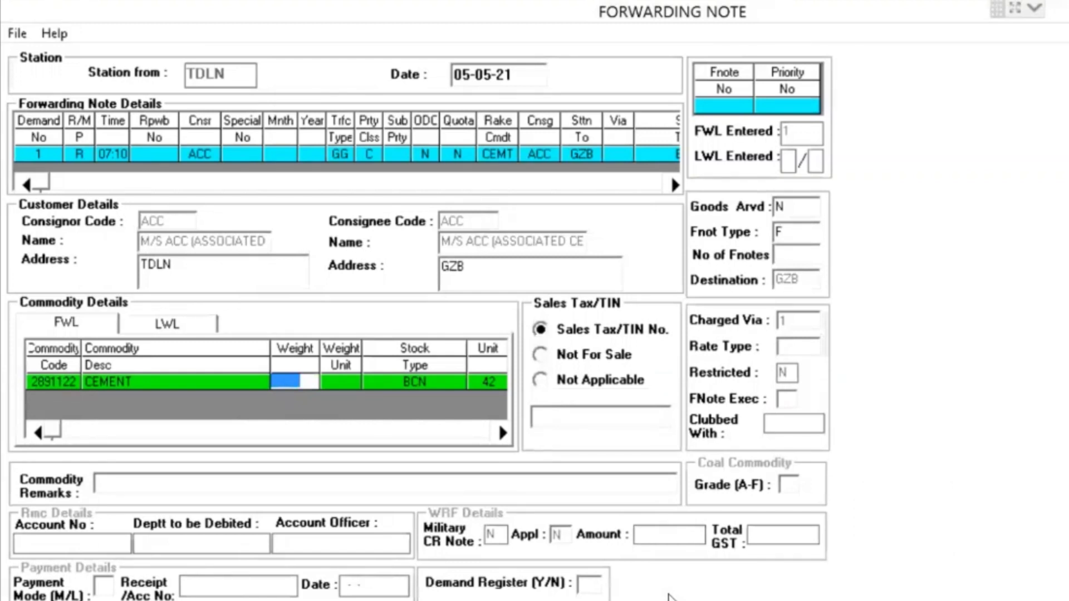
# Set the cement weight to 1450 tonnes (T), keeping stock type BCN and 42 units
pyautogui.write('1450')
pyautogui.press('Return')
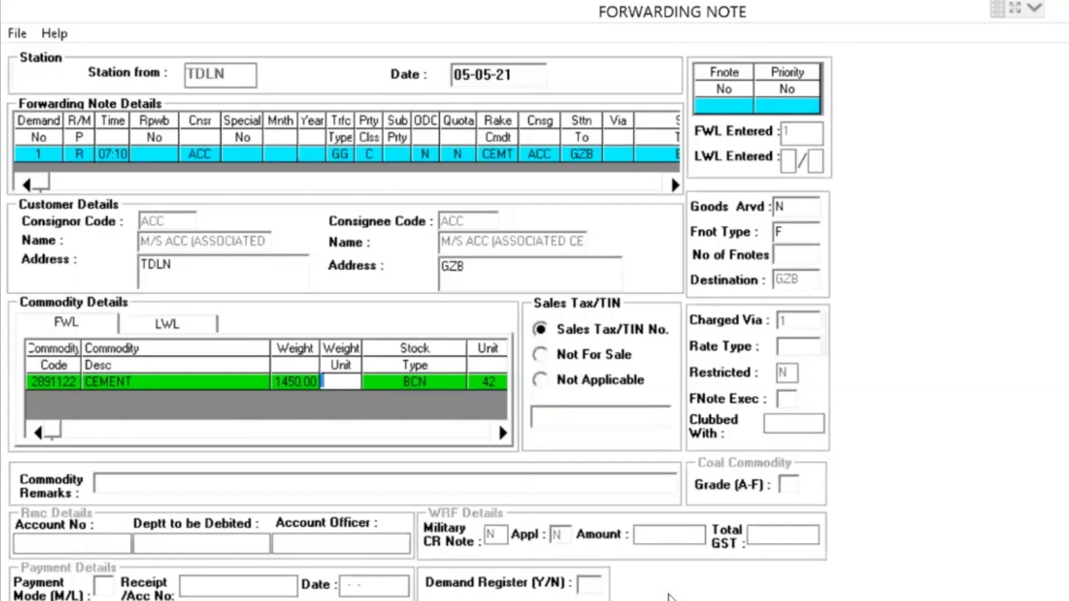
pyautogui.press('F1')
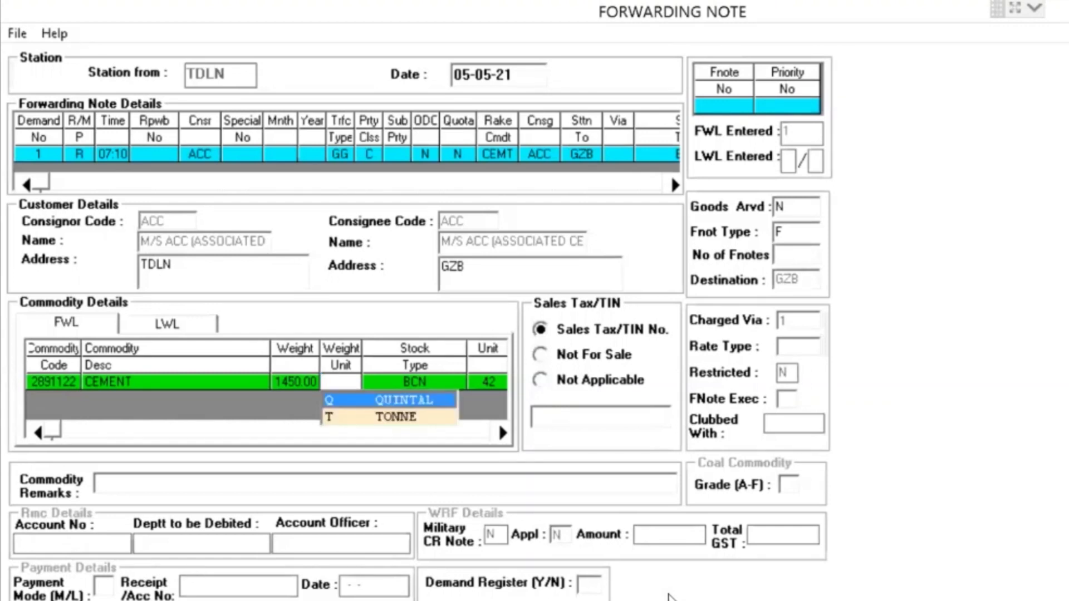
pyautogui.click(380, 425)
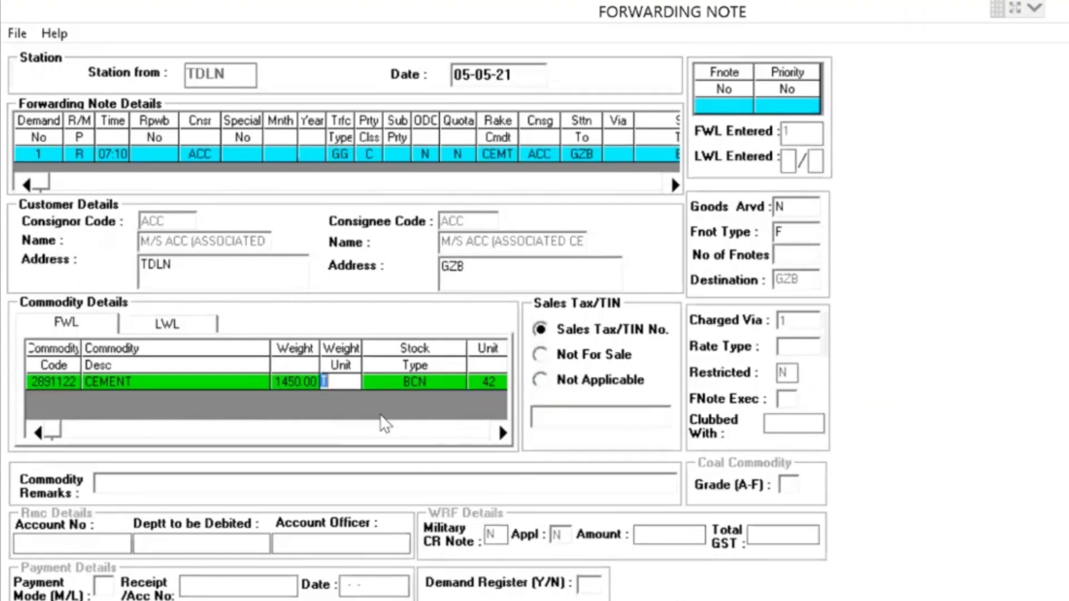
pyautogui.press('F1')
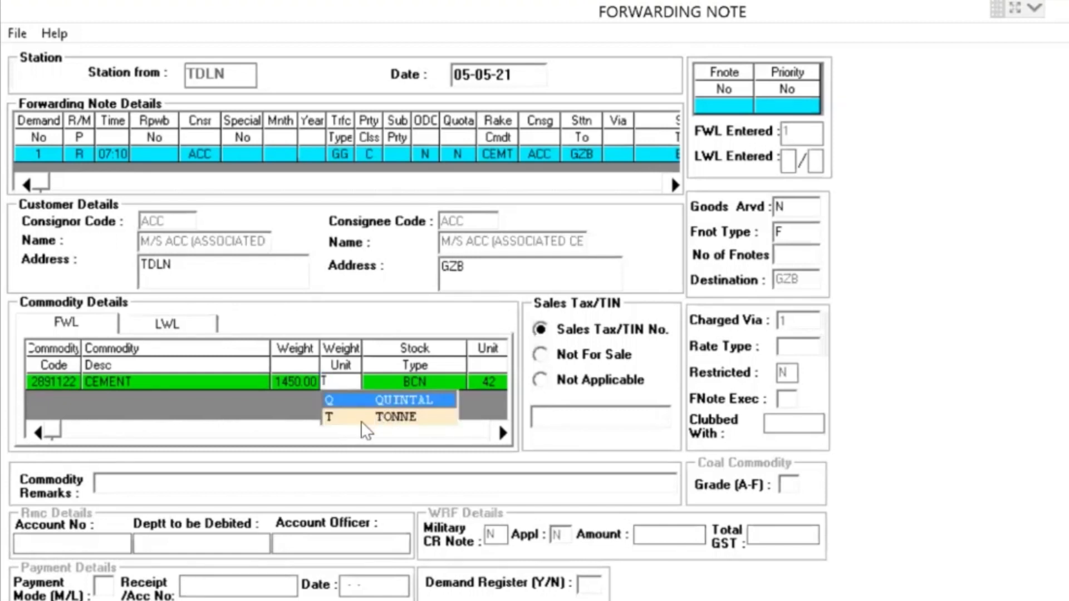
pyautogui.press('Down')
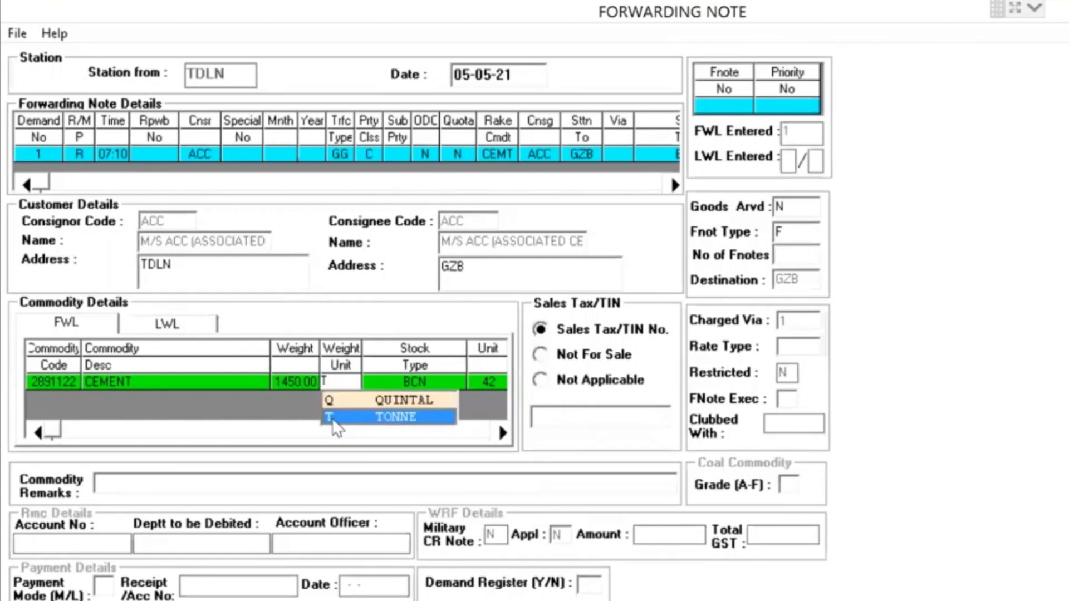
pyautogui.press('Return')
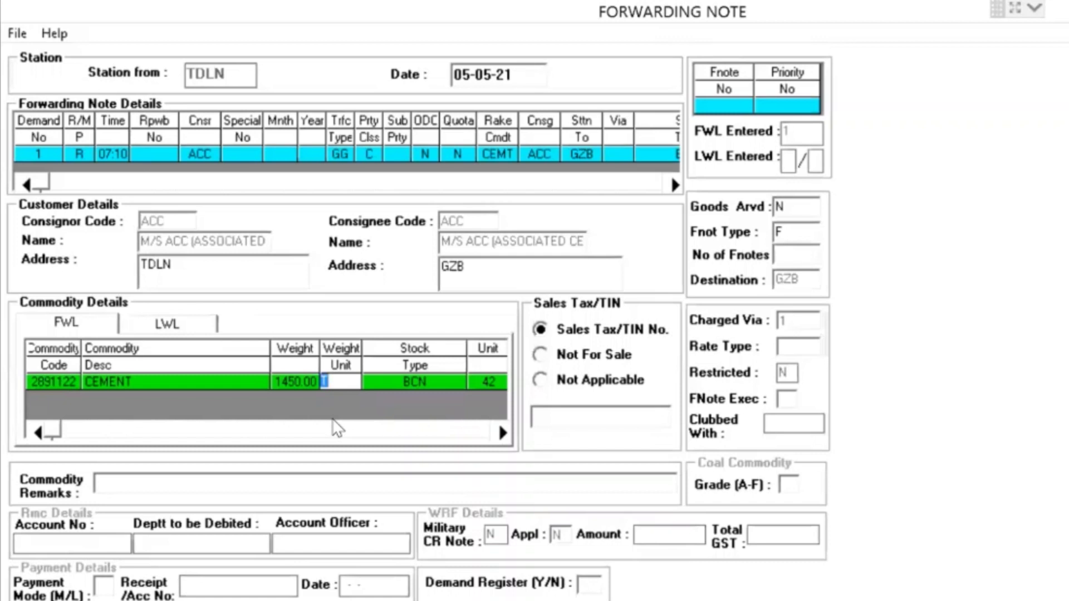
pyautogui.press('Tab')
pyautogui.press('Tab')
pyautogui.press('Tab')
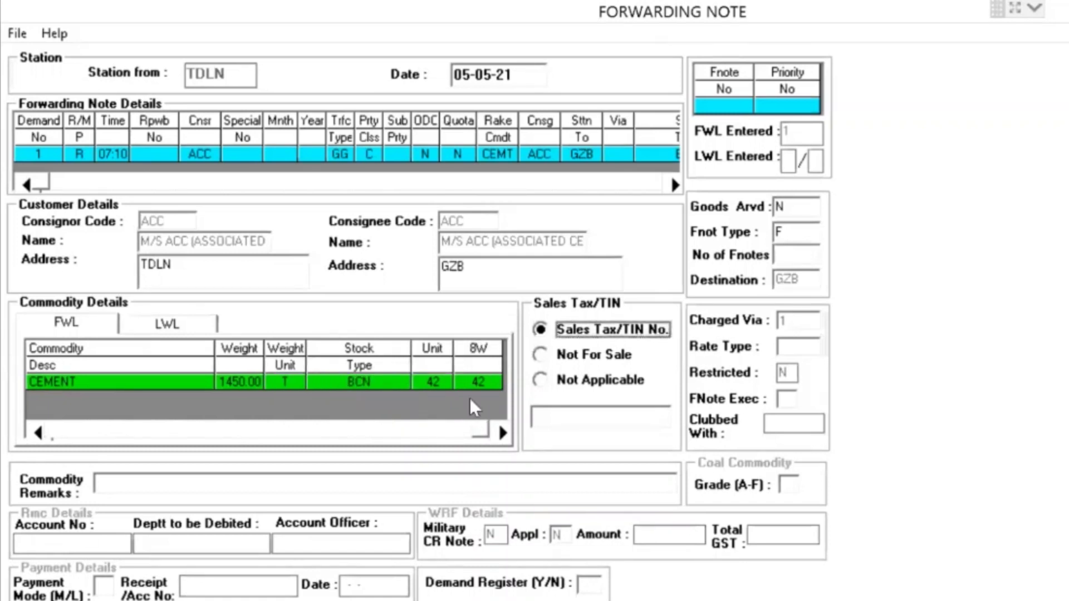
# Mark the sales tax status as Not For Sale and set the rate type to C (Class Rate)
pyautogui.click(539, 354)
pyautogui.press('Tab')
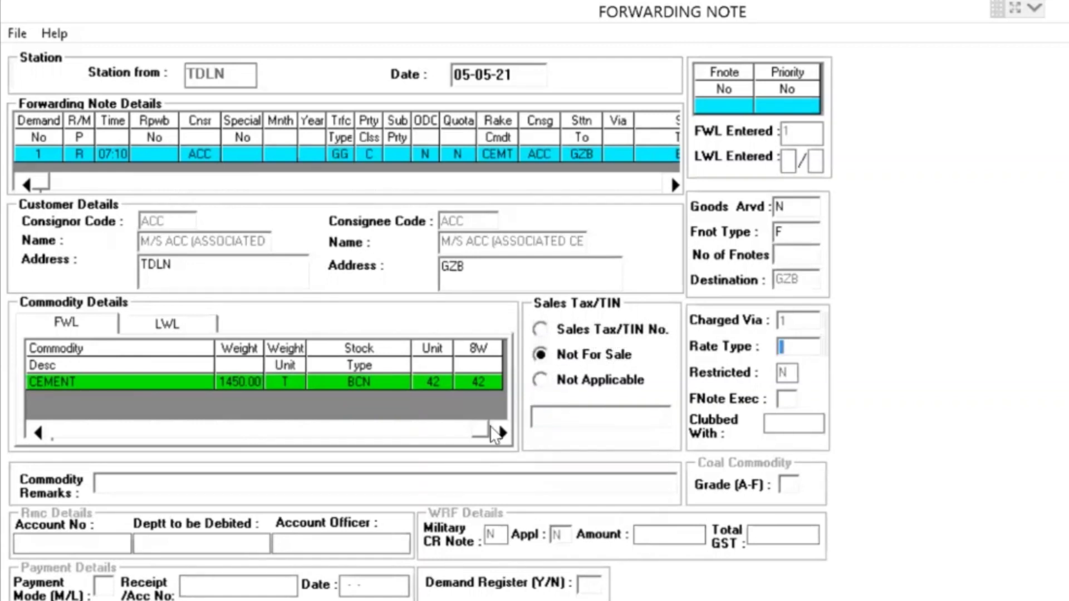
pyautogui.press('F1')
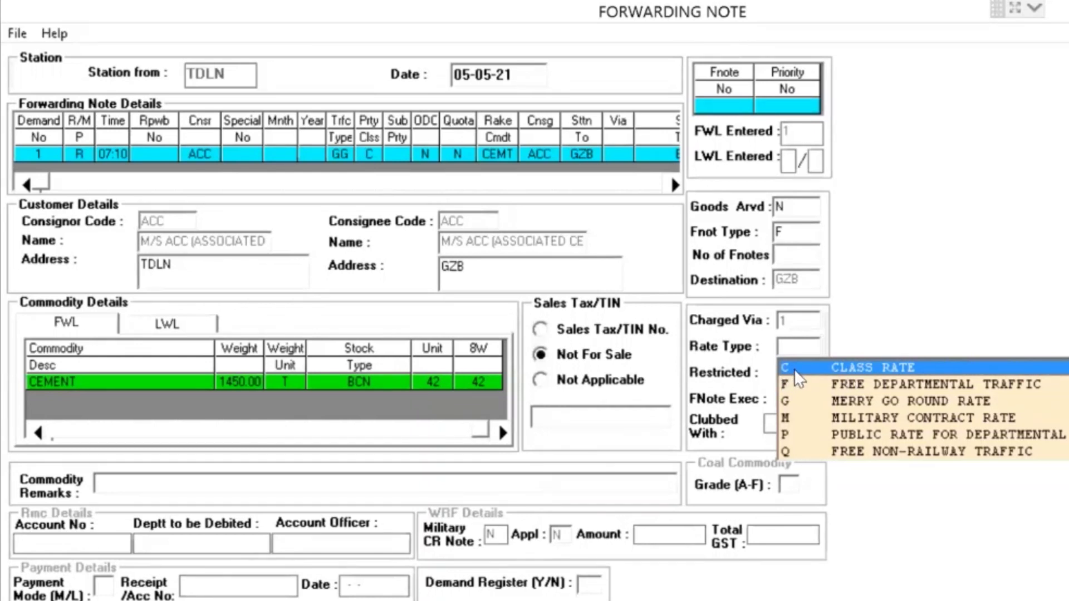
pyautogui.click(841, 363)
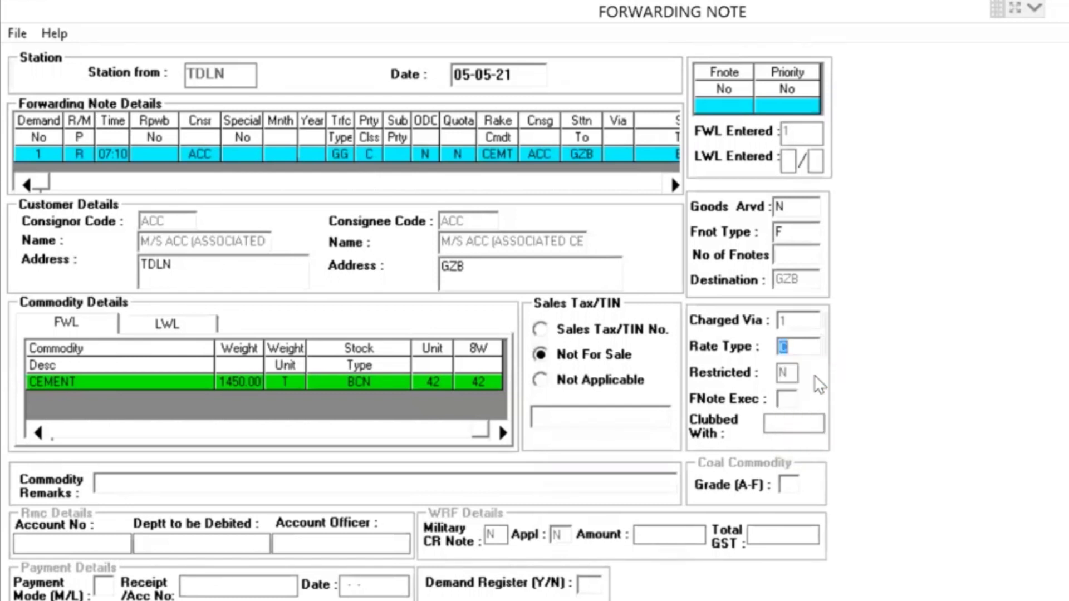
# Set both the forwarding note execution flag and the Demand Register flag to Y
pyautogui.press('Tab')
pyautogui.write('Y')
pyautogui.press('Tab')
pyautogui.press('Tab')
pyautogui.write('Y')
# Save the forwarding note for demand 1 and confirm that its details are verified
pyautogui.click(18, 33)
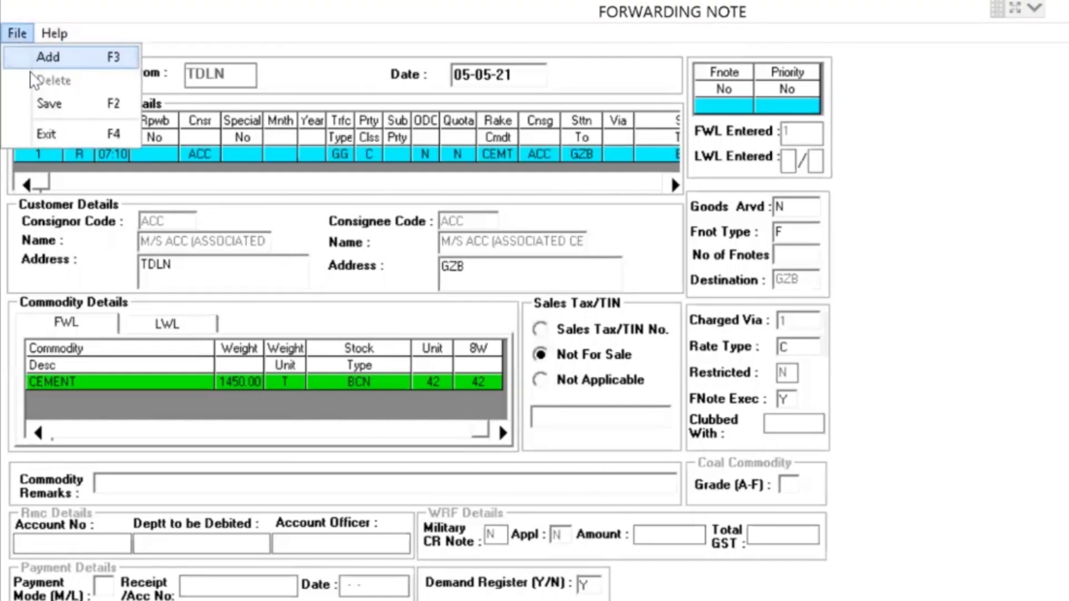
pyautogui.click(39, 102)
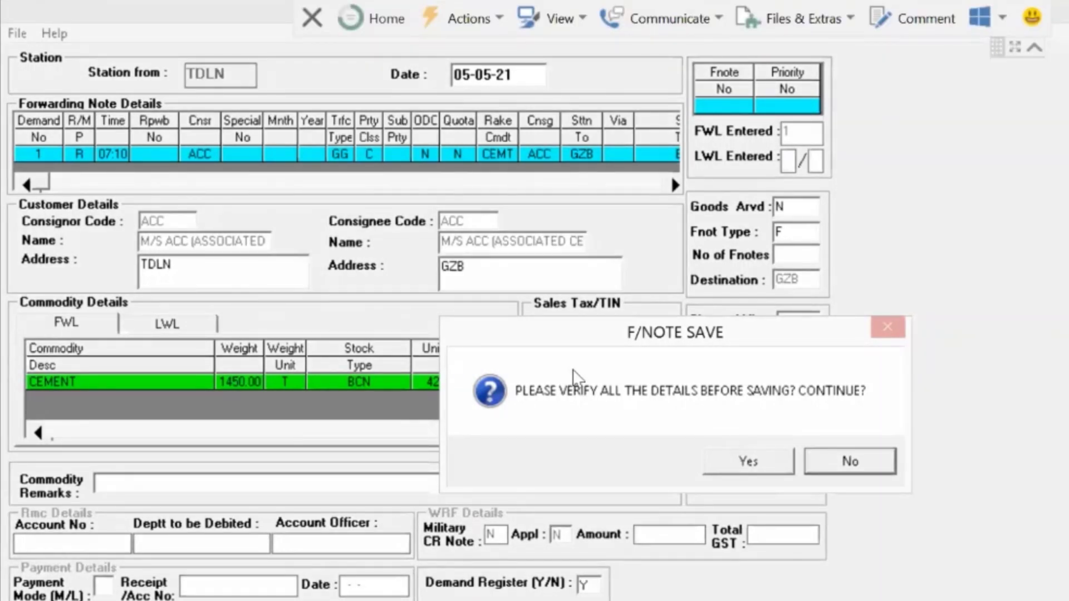
pyautogui.click(734, 456)
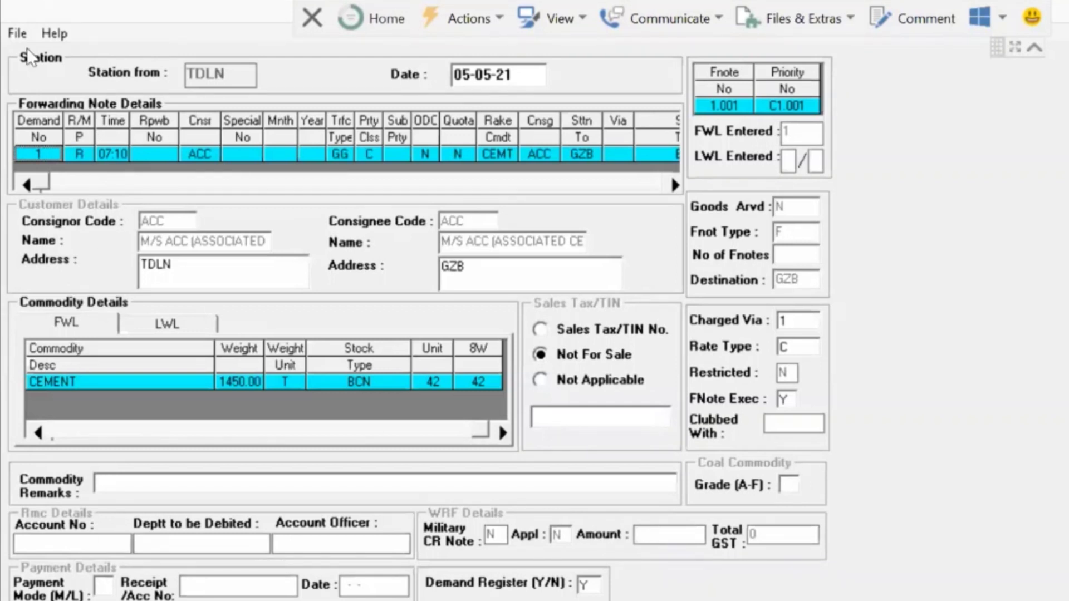
# Exit the forwarding note screen and the demand screen, confirming each exit
pyautogui.click(15, 33)
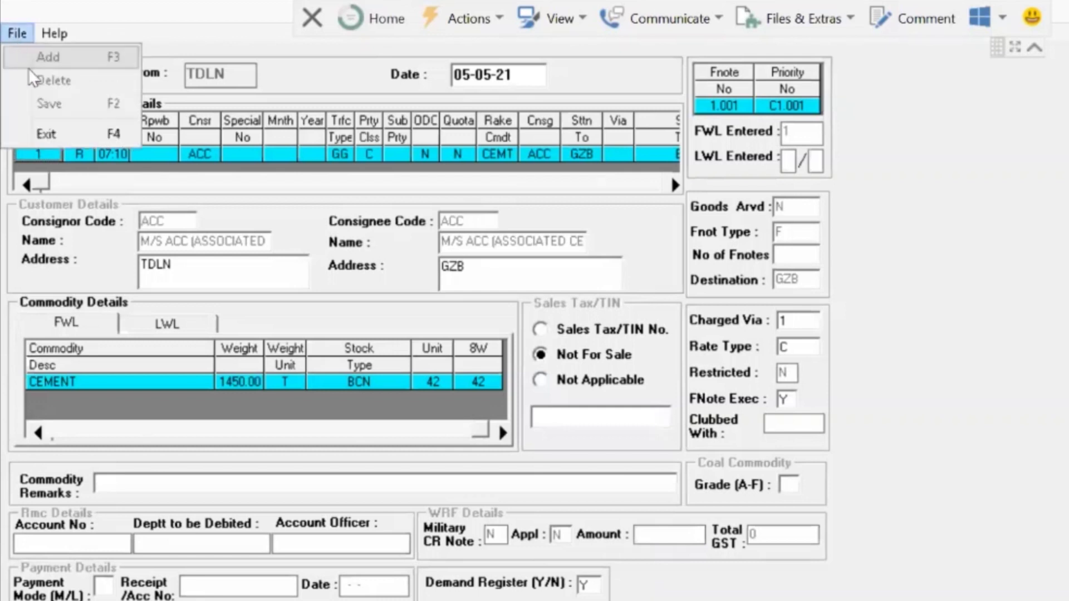
pyautogui.click(44, 136)
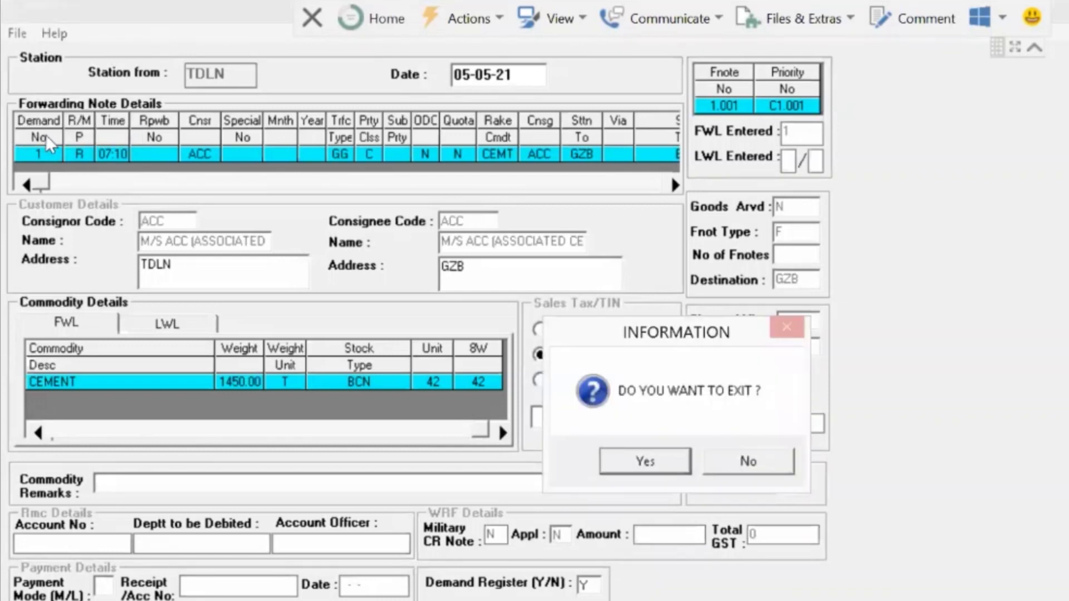
pyautogui.click(613, 460)
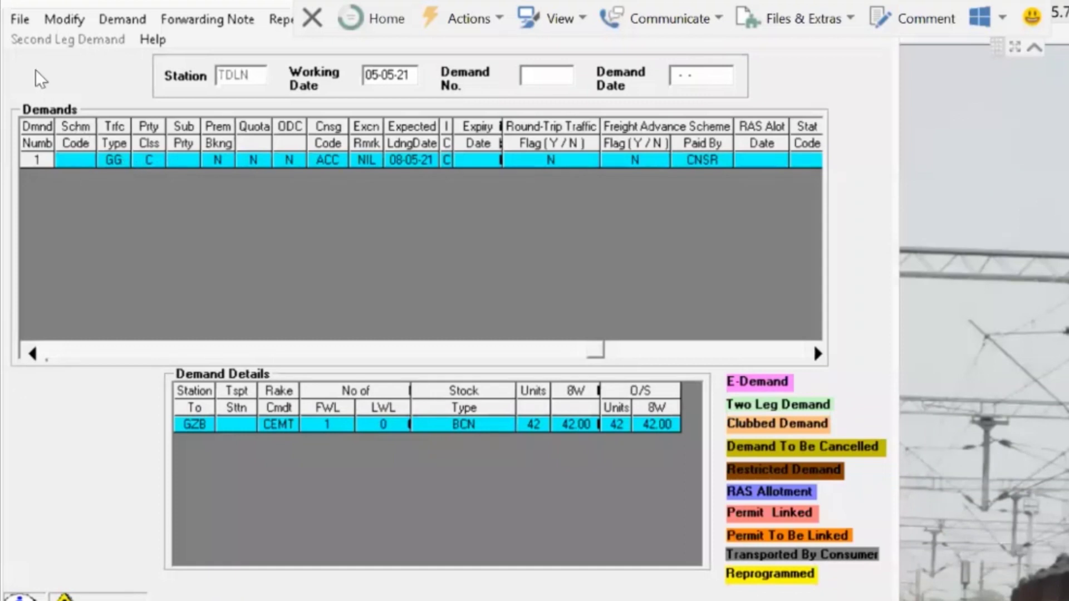
pyautogui.click(19, 21)
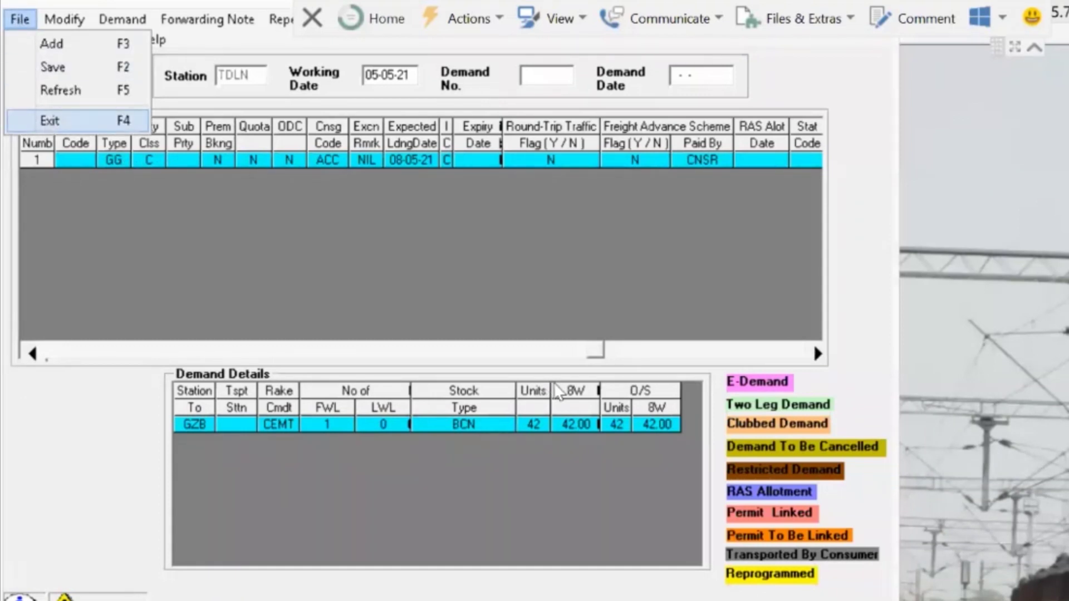
pyautogui.click(49, 121)
pyautogui.click(629, 460)
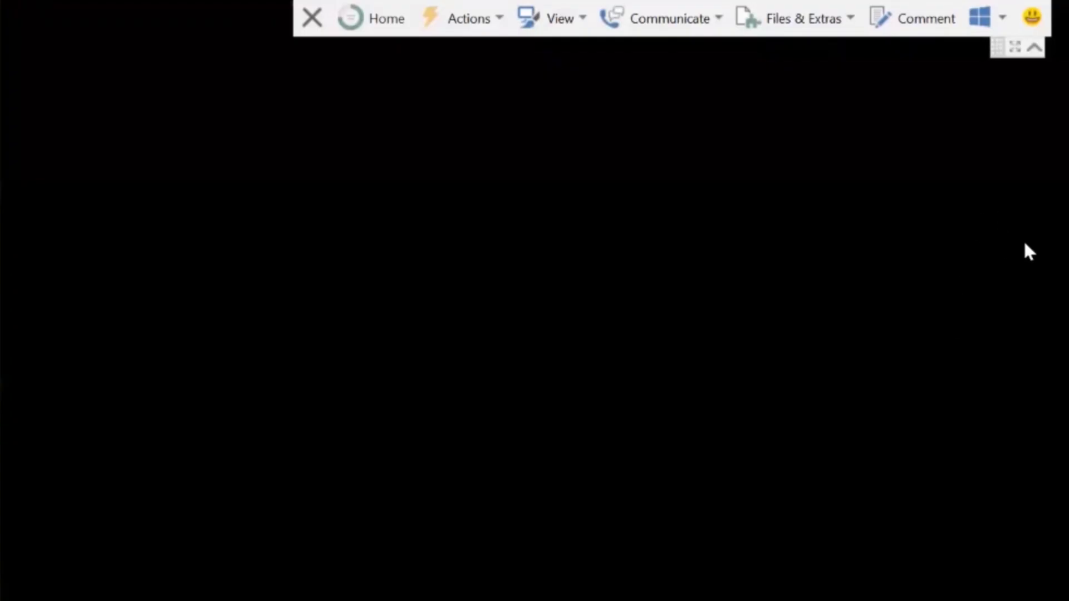
# Start the Rake Management System (RMS 9.6) and enter the login name and account password
pyautogui.click(1018, 251)
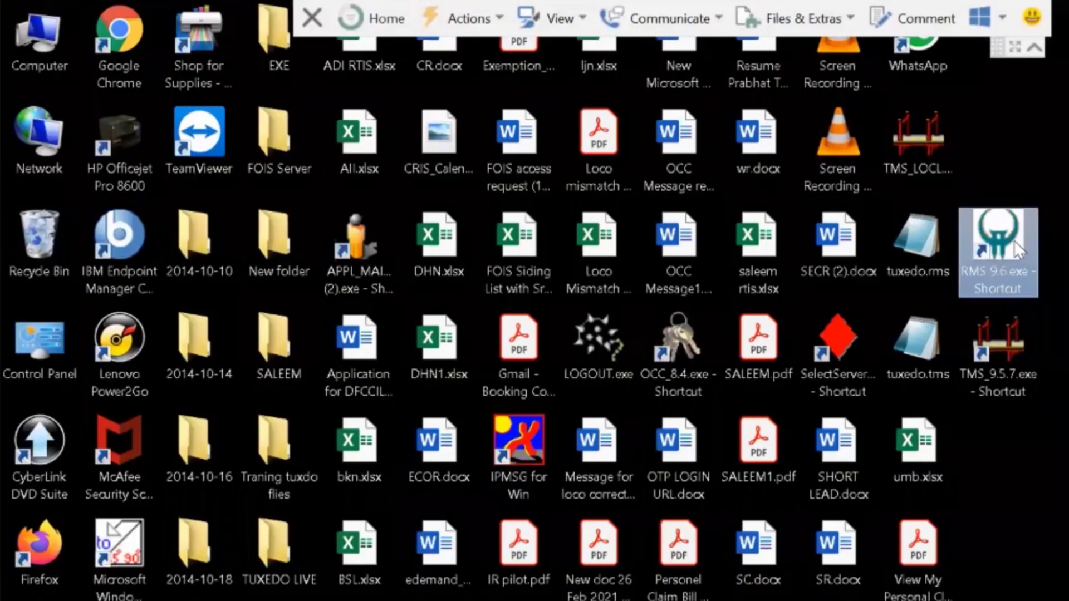
pyautogui.doubleClick(1014, 240)
pyautogui.write('SALEEM')
pyautogui.press('Tab')
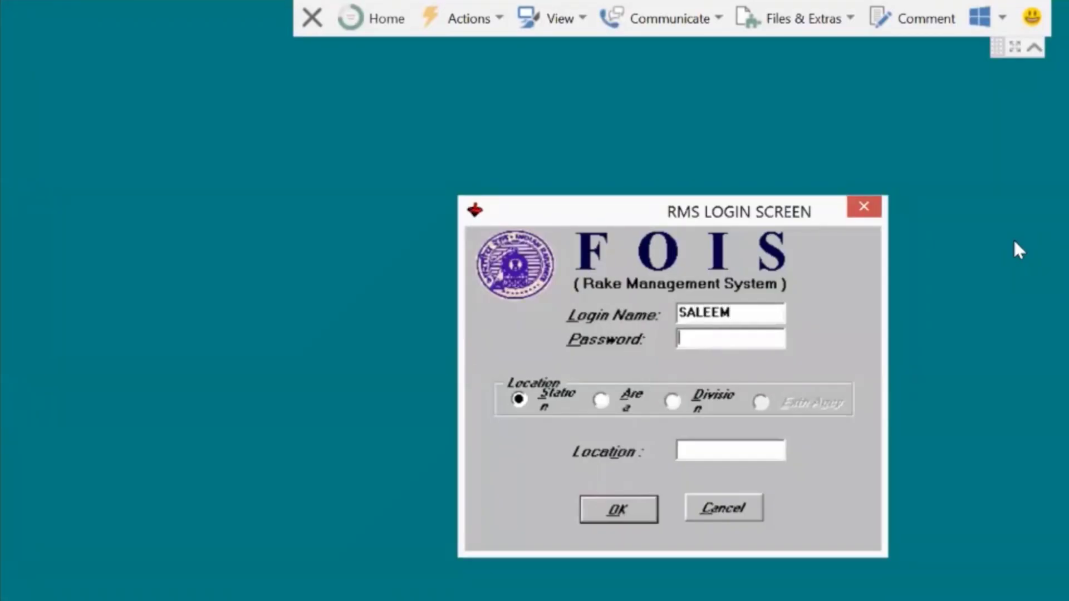
pyautogui.write('****')
pyautogui.press('Tab')
# Set the login location to Division EDFC and log in with the HELP-DESK role
pyautogui.press('Right')
pyautogui.press('Right')
pyautogui.press('Tab')
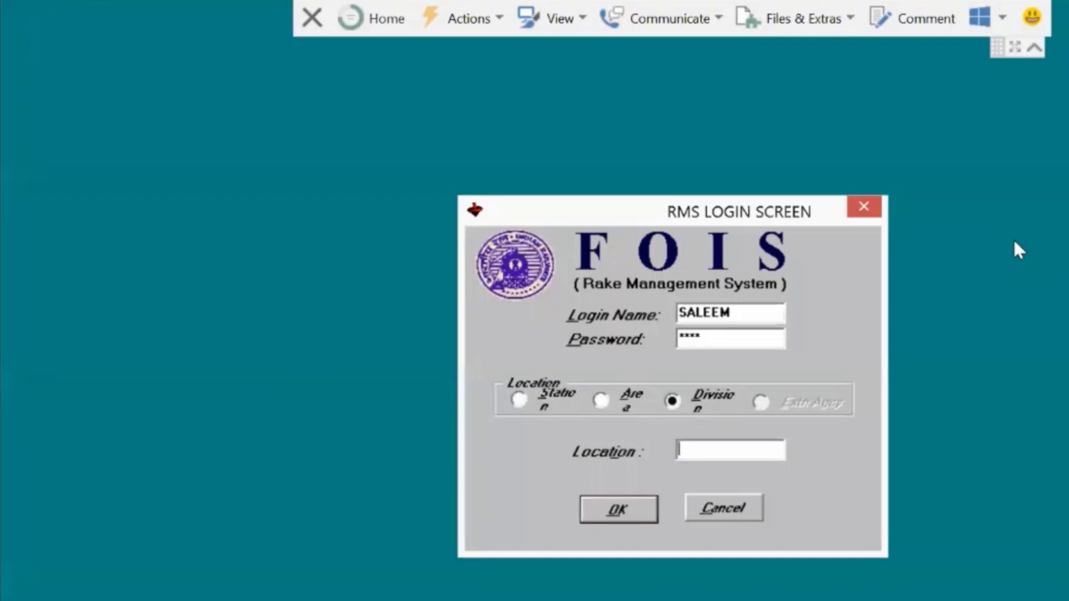
pyautogui.write('EDFC')
pyautogui.press('Return')
pyautogui.press('Down')
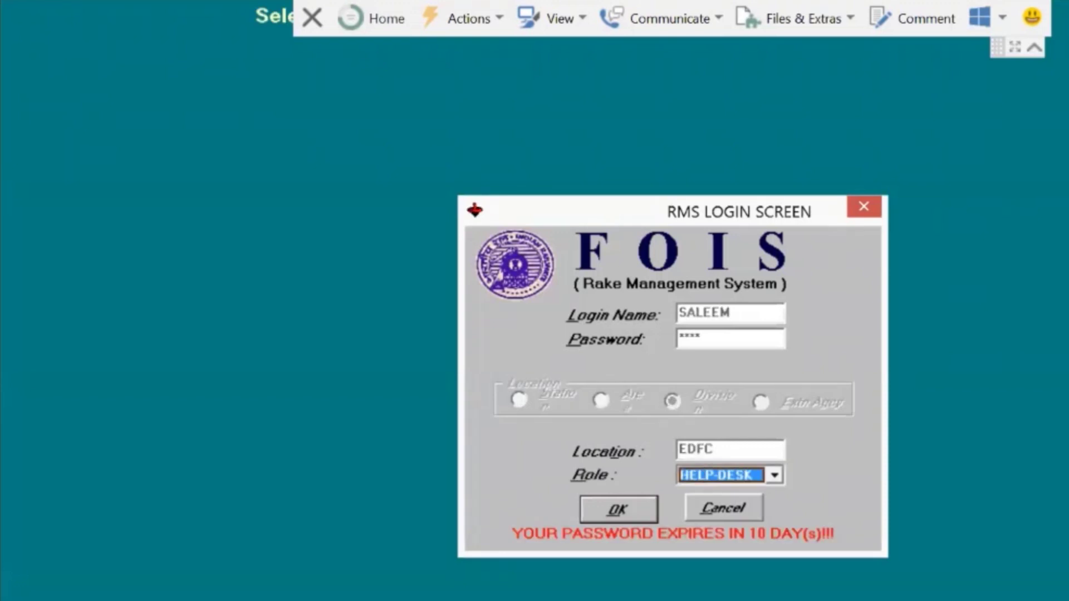
pyautogui.press('Return')
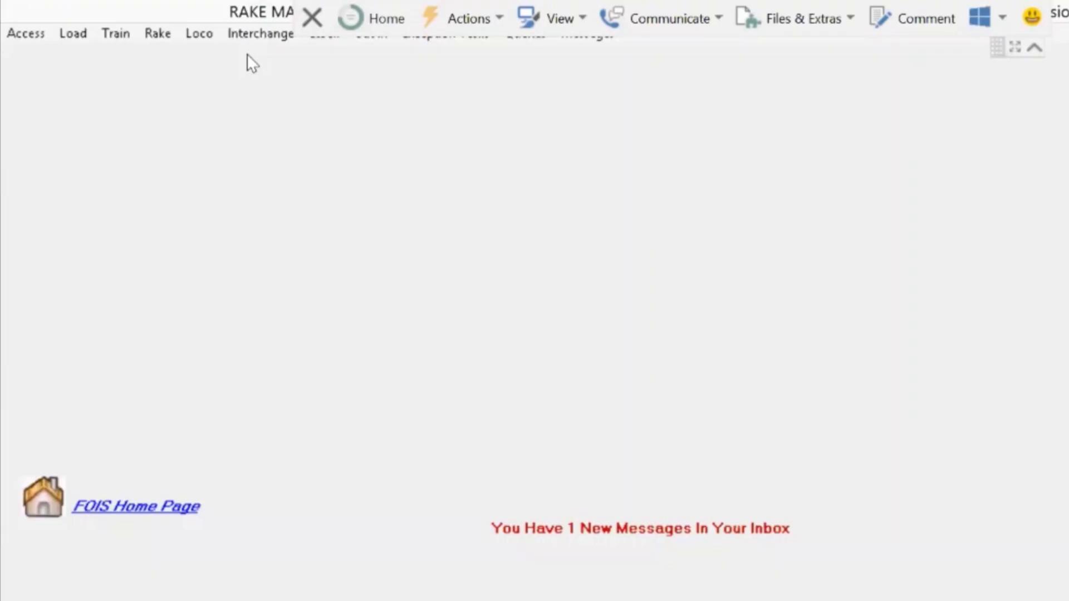
# Open Rake Formation/Consist for station TDLN and retrieve the BDN/BCN rake with its wagon consist
pyautogui.click(157, 33)
pyautogui.click(184, 88)
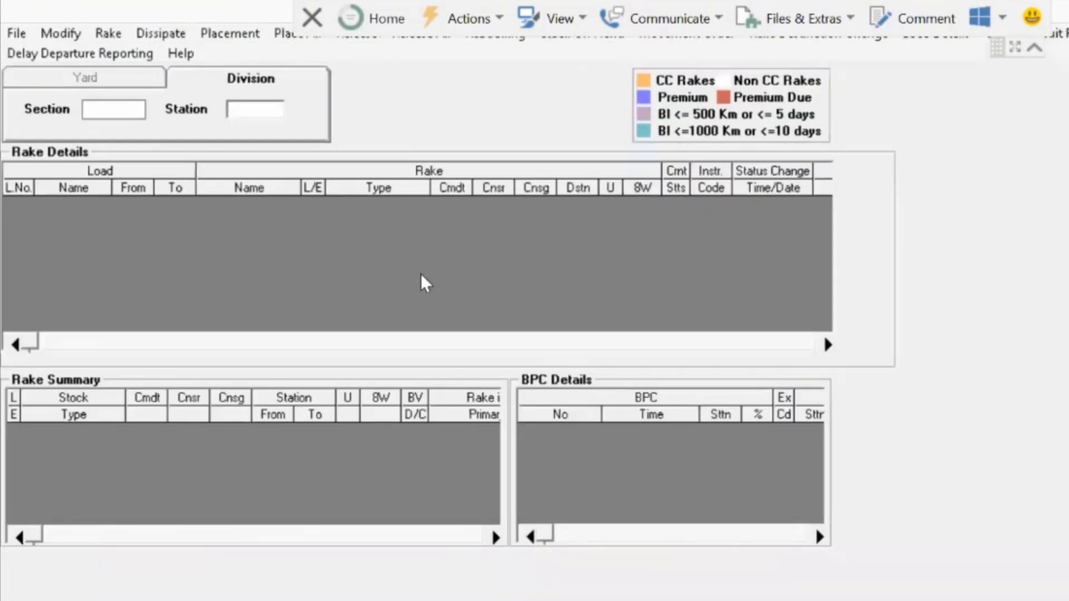
pyautogui.write('TDLN')
pyautogui.click(1035, 47)
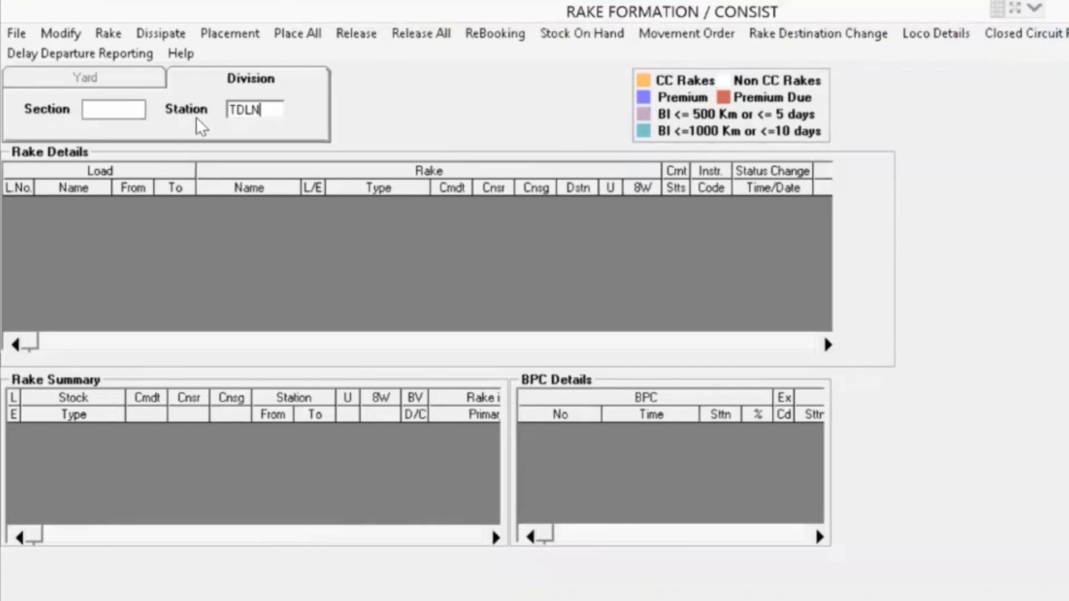
pyautogui.click(16, 34)
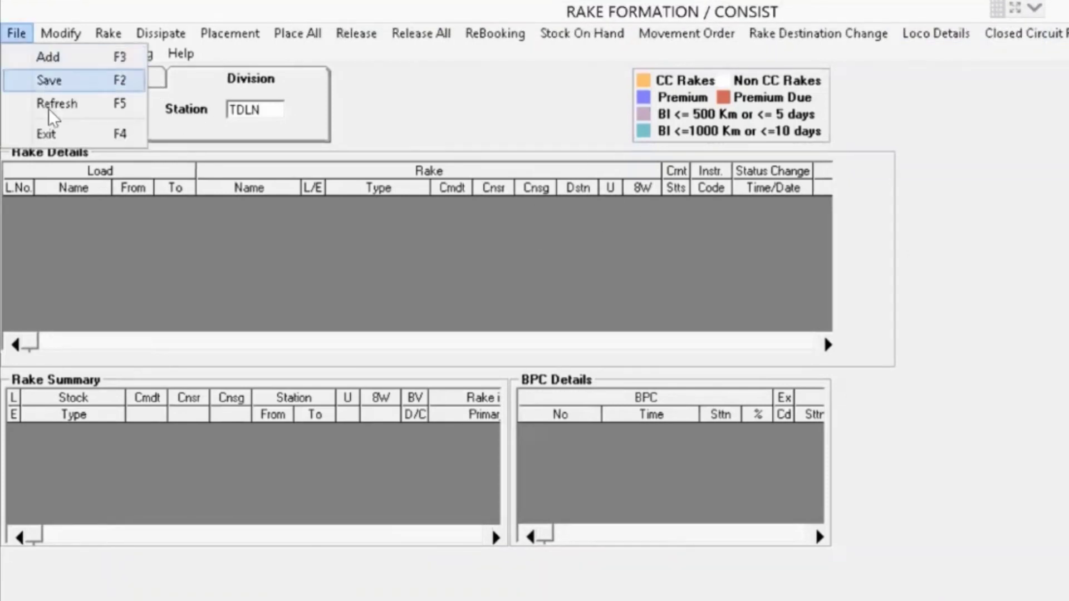
pyautogui.click(56, 104)
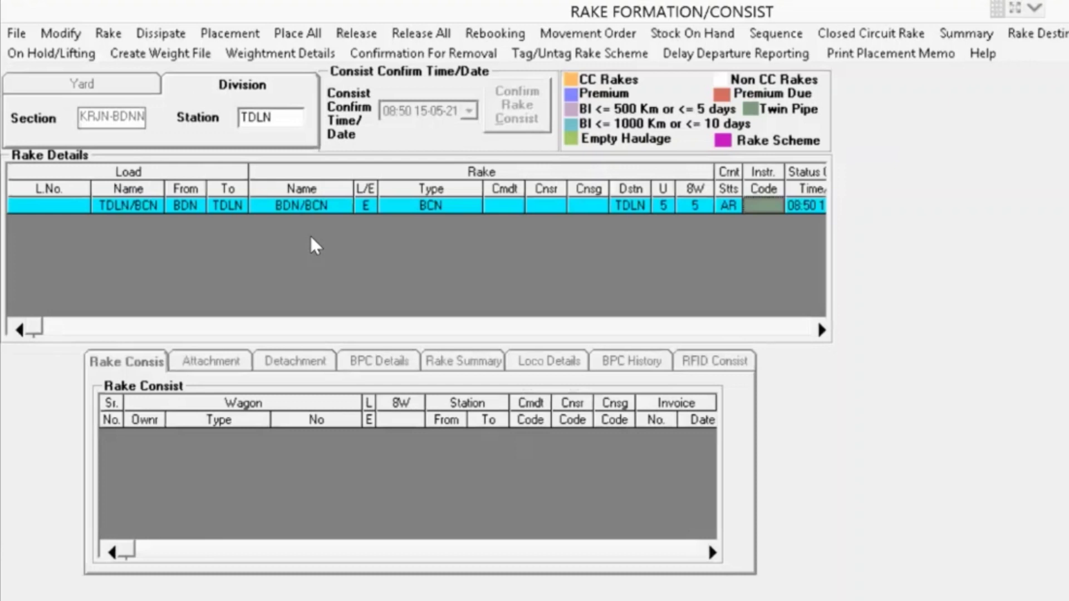
pyautogui.click(402, 436)
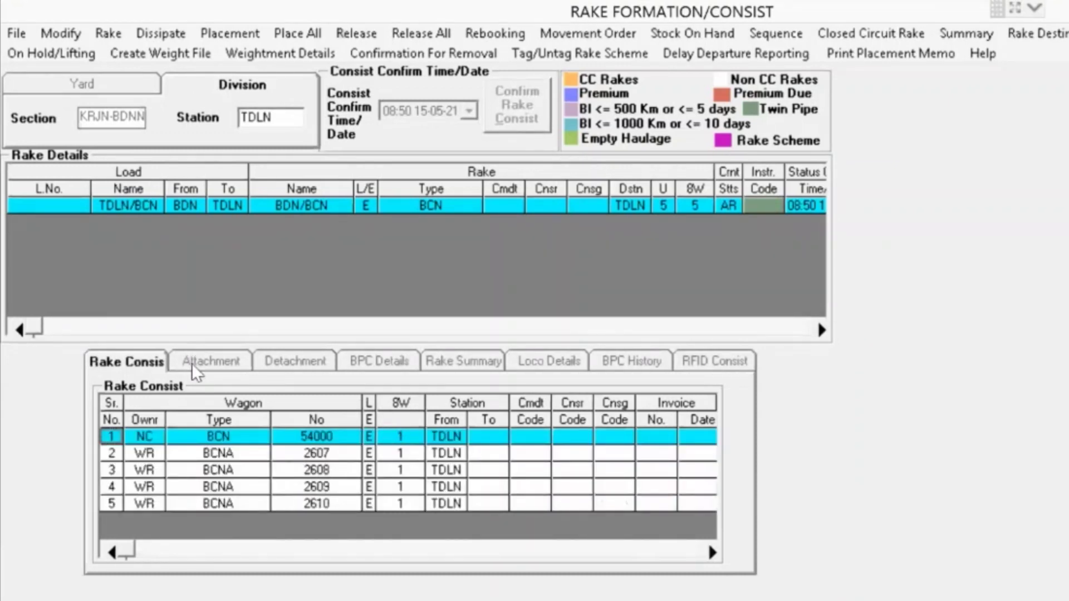
# Open the placement memo for the BDN/BCN rake and set the line number to 2
pyautogui.click(222, 34)
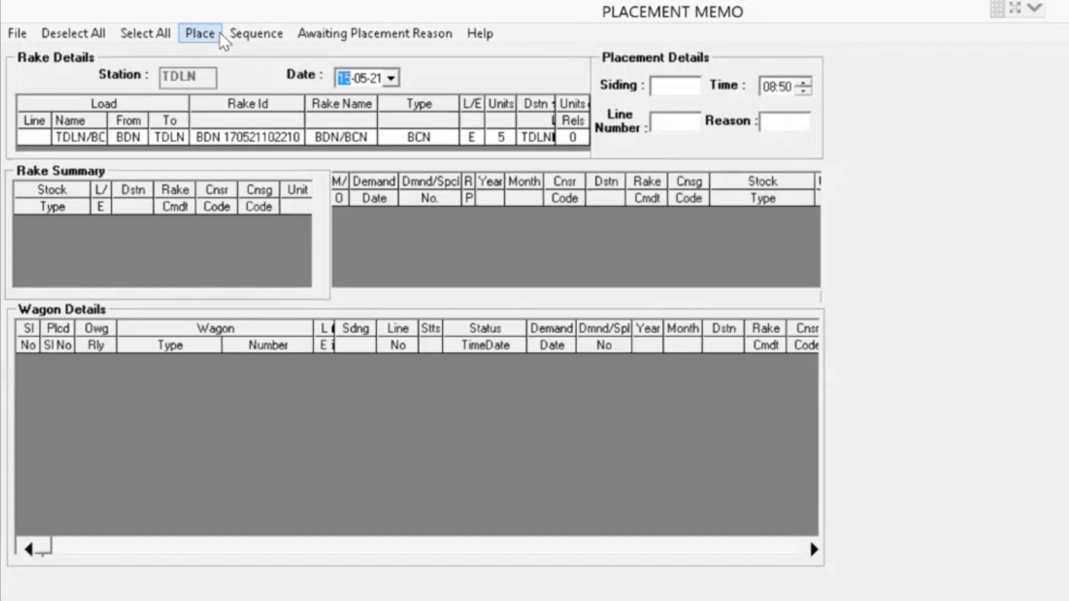
pyautogui.press('Tab')
pyautogui.press('Tab')
pyautogui.press('Tab')
pyautogui.write('2')
# Look up the available siding codes for the placement
pyautogui.hotkey('shift', 'Tab')
pyautogui.hotkey('shift', 'Tab')
pyautogui.click(219, 32)
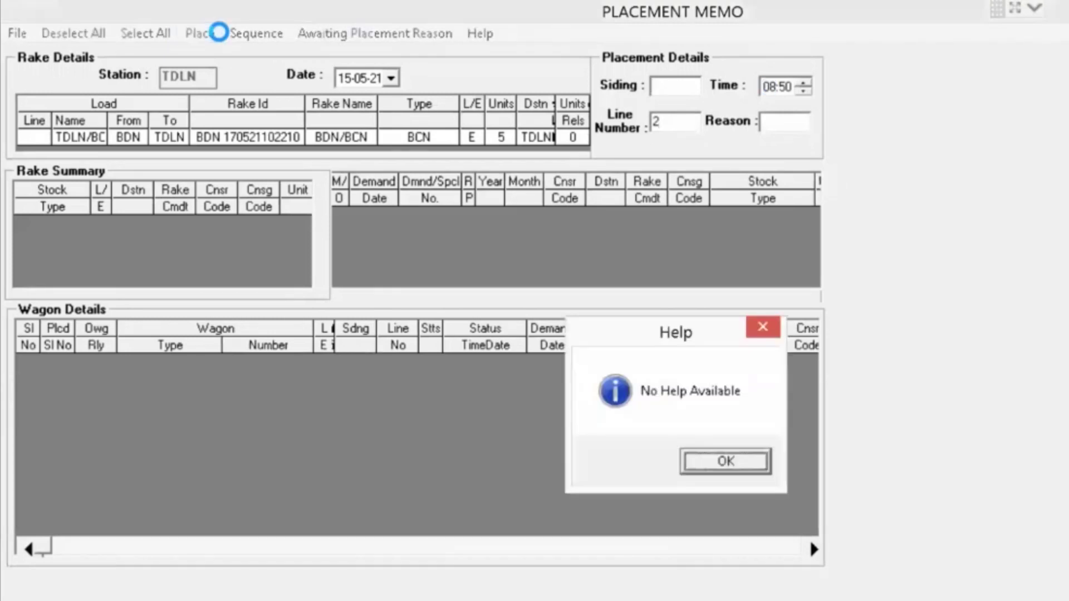
pyautogui.click(725, 465)
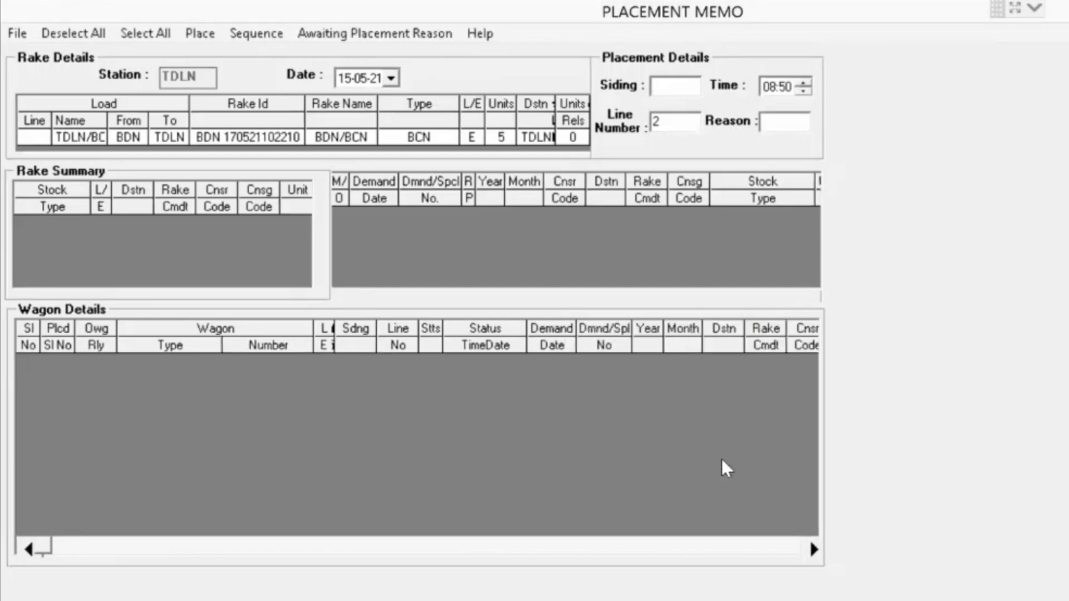
# Set the placement reason to LDNG (Loading) and retrieve the rake's wagon and demand details
pyautogui.press('Tab')
pyautogui.press('Tab')
pyautogui.press('Tab')
pyautogui.press('Down')
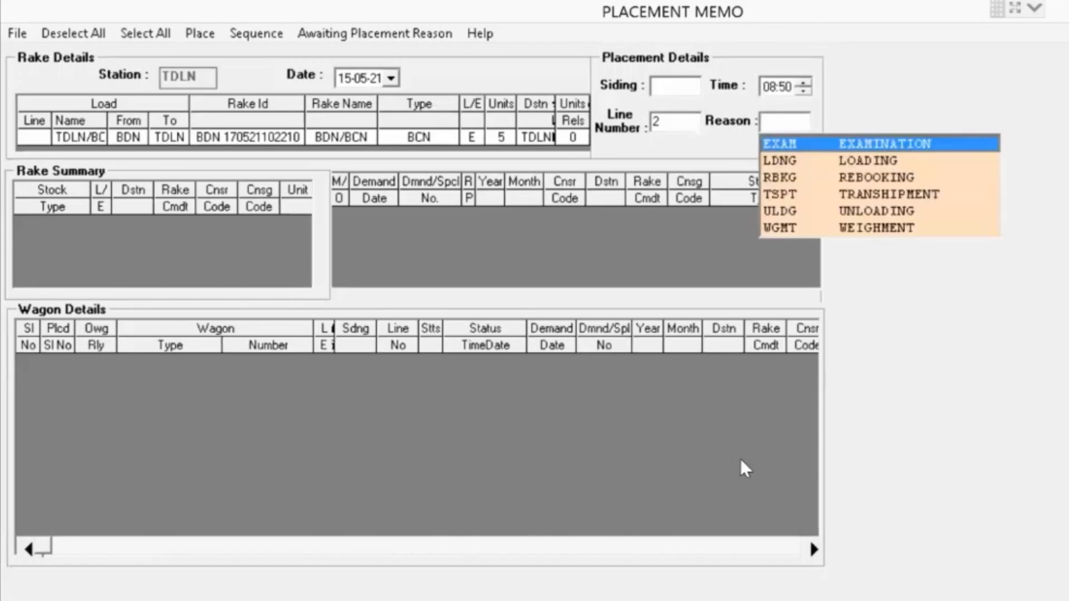
pyautogui.click(851, 166)
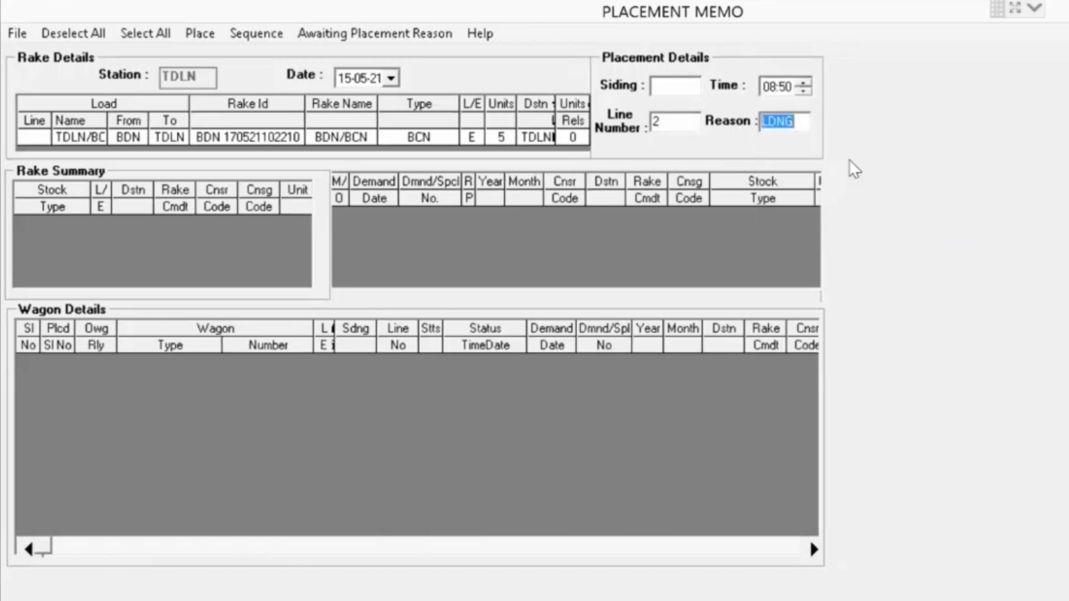
pyautogui.click(13, 35)
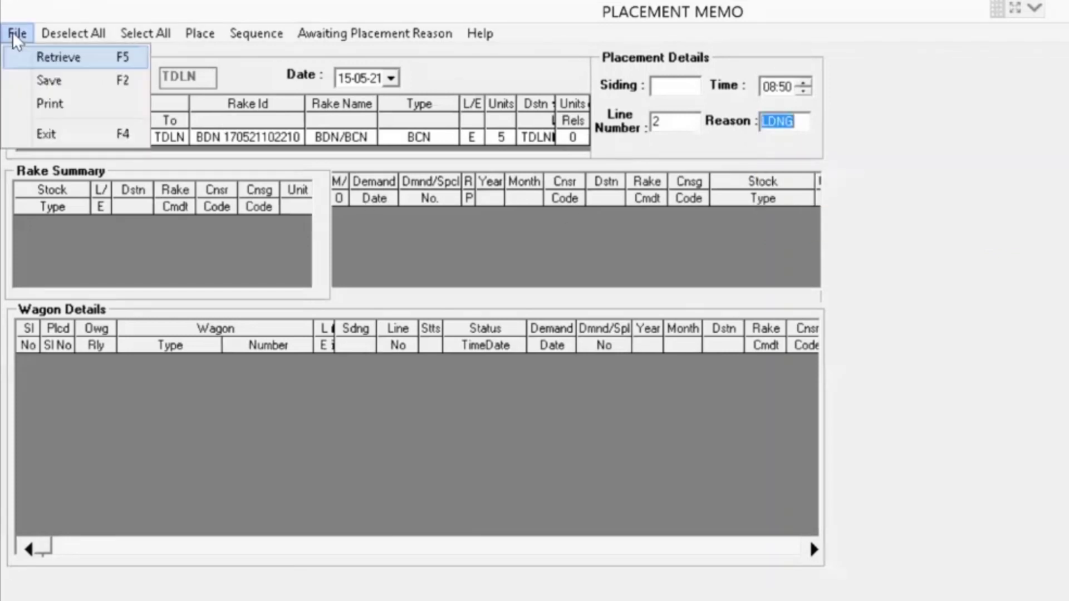
pyautogui.click(51, 62)
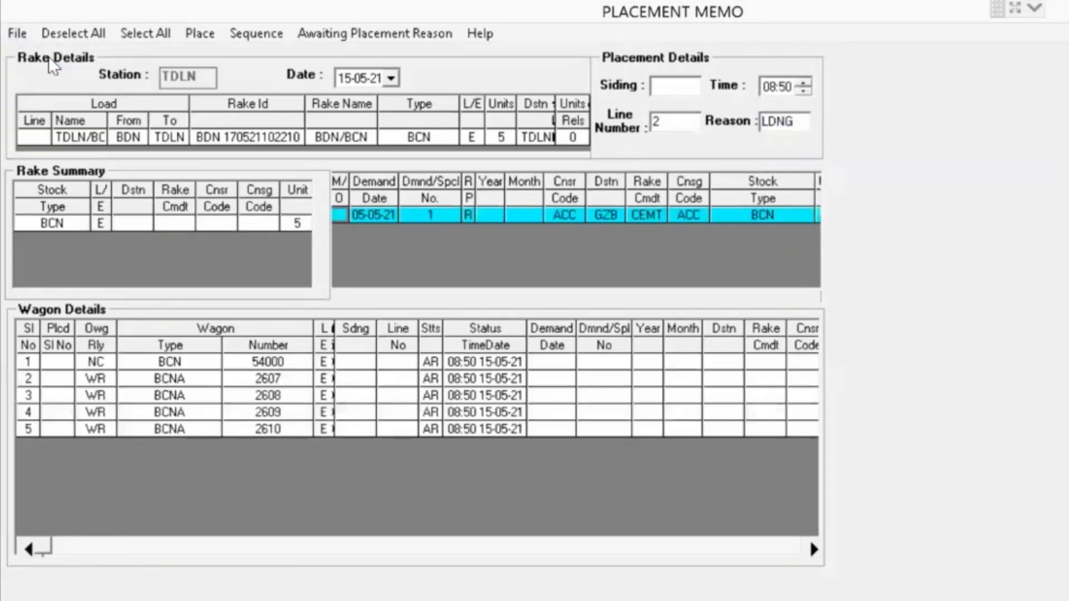
# Assign the 05-05-21 cement demand for GZB to all five wagons for placement on line 2
pyautogui.click(474, 219)
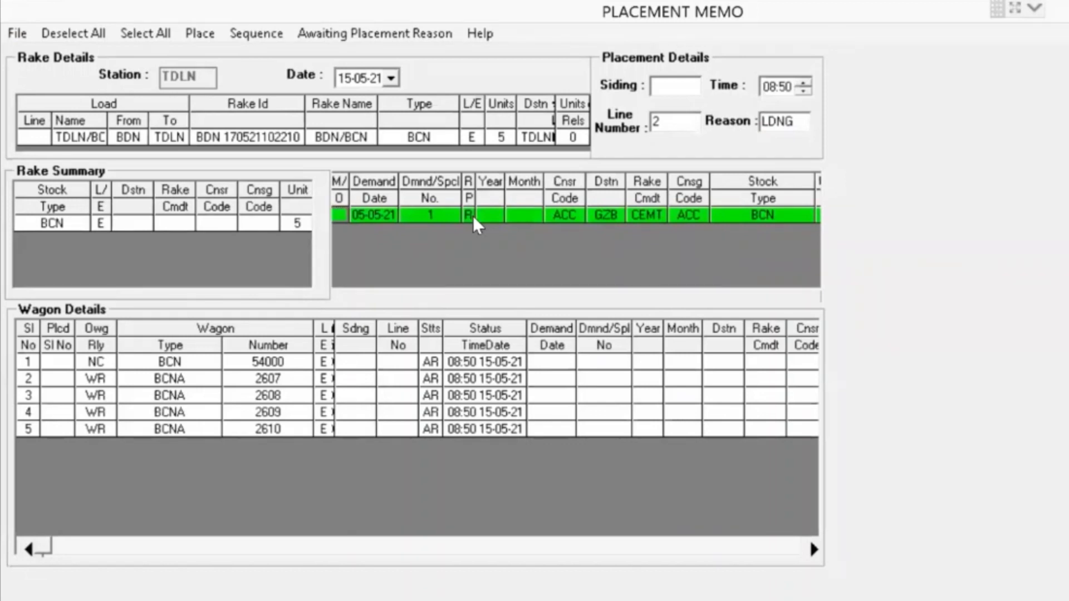
pyautogui.click(144, 35)
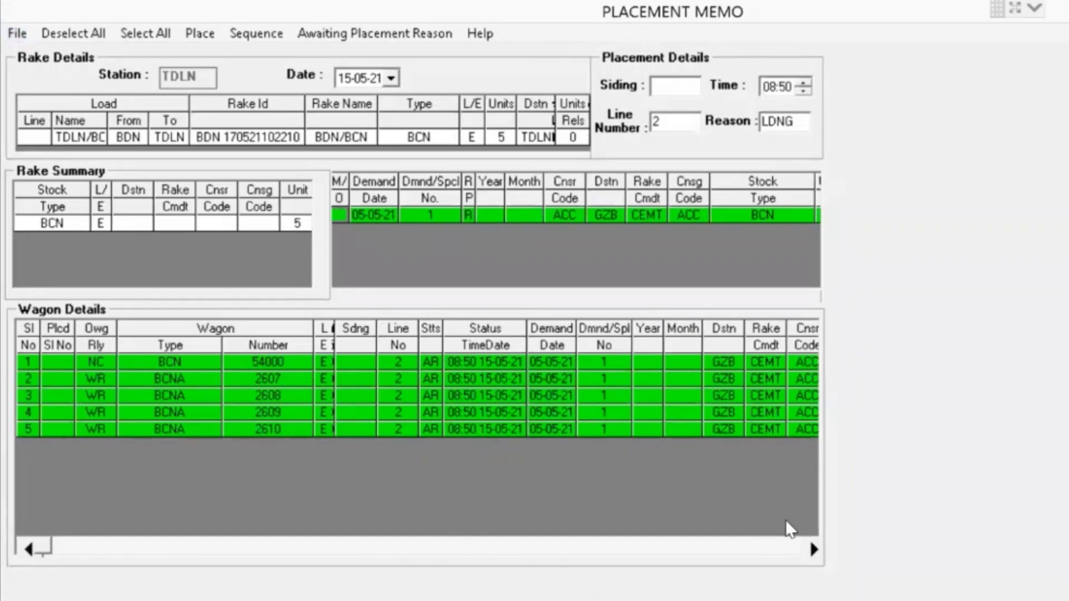
pyautogui.click(794, 550)
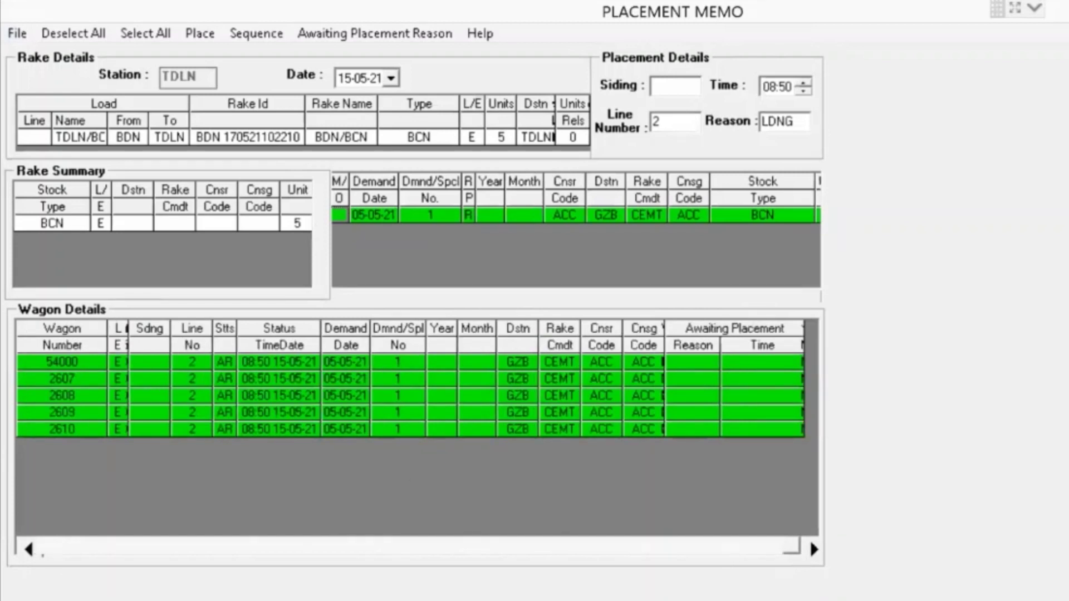
pyautogui.click(17, 34)
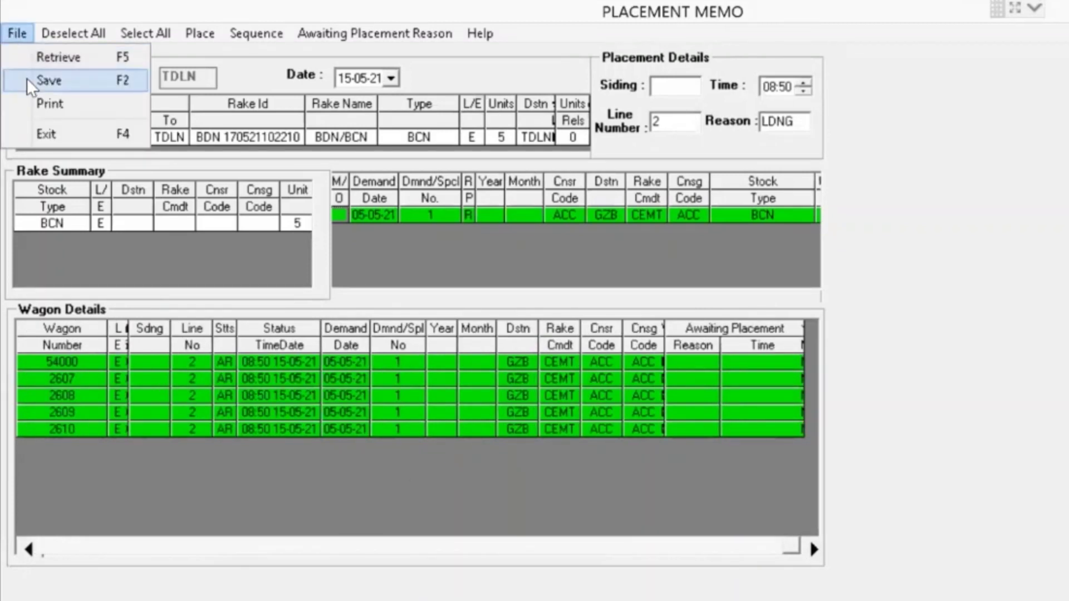
pyautogui.click(50, 26)
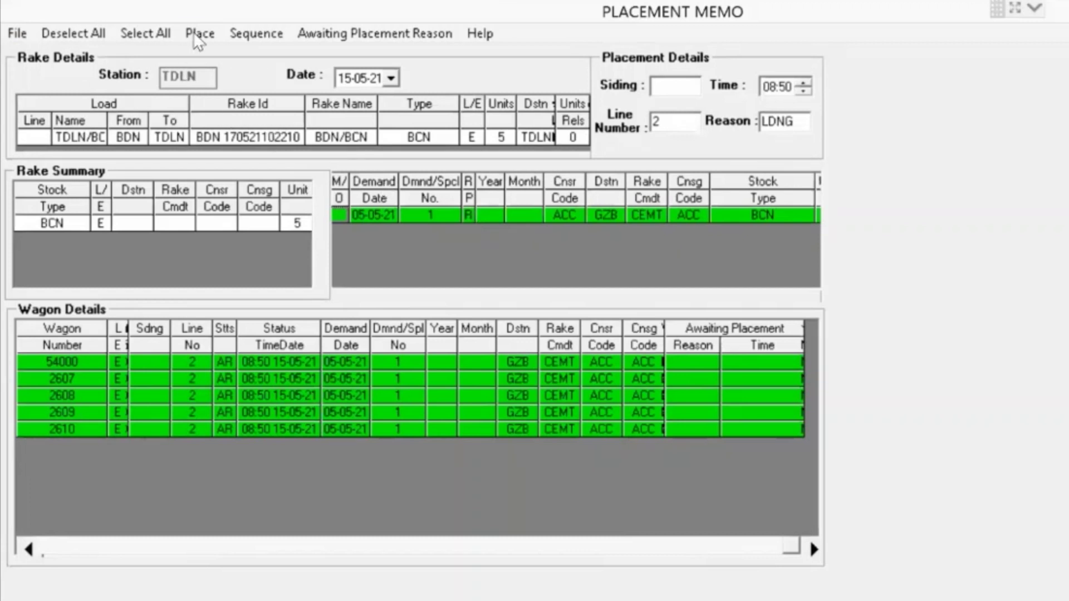
# Deselect all wagons and clear the selected demand
pyautogui.click(77, 33)
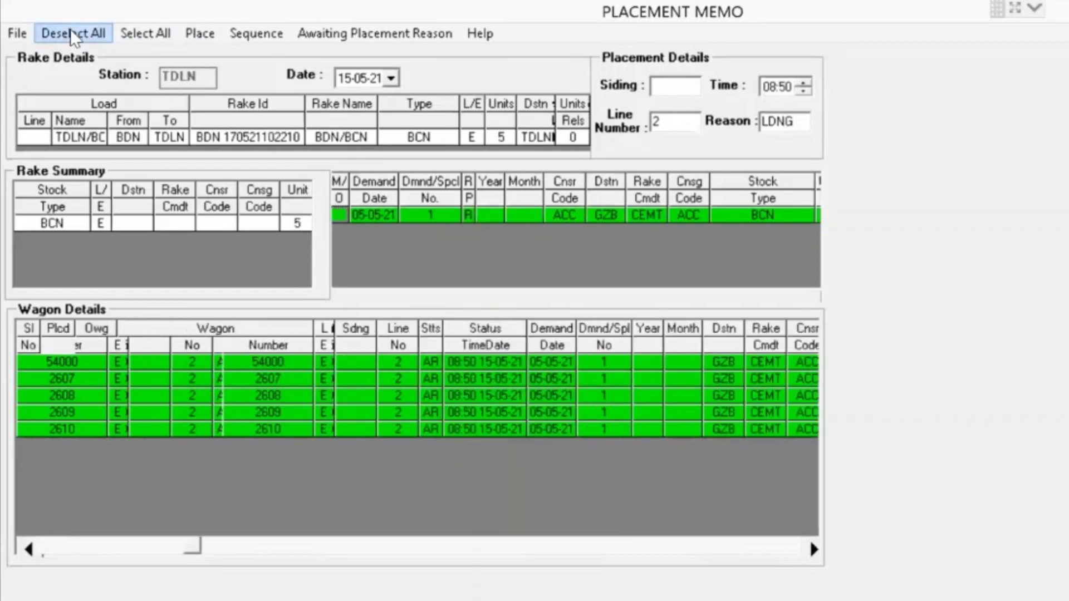
pyautogui.click(508, 217)
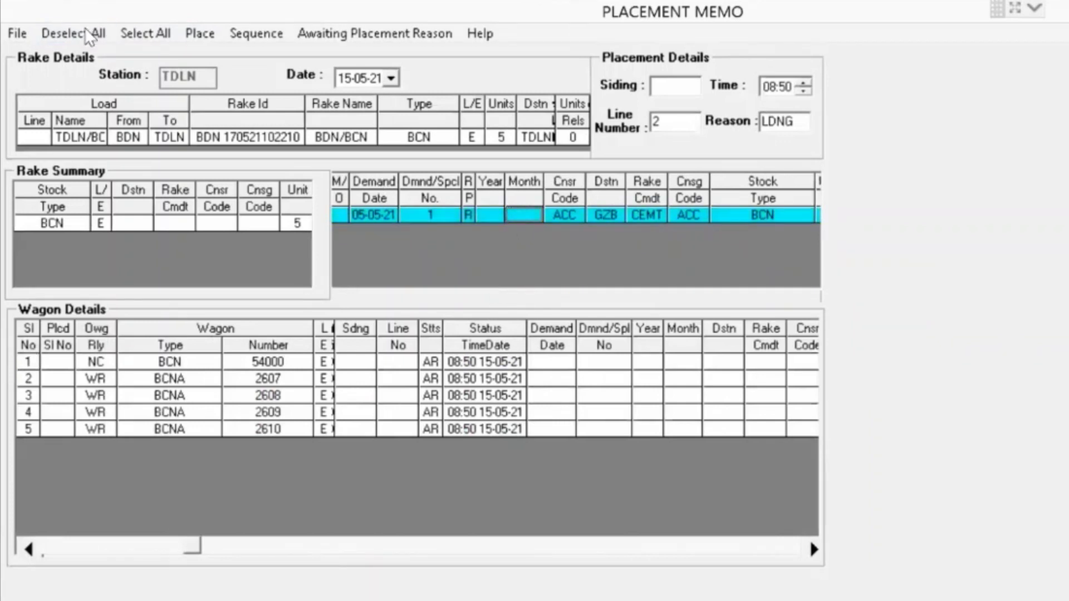
# Without linking a demand, select all five wagons and set destination GZB, rake commodity CEMT, consignor ACC and consignee ACC for all of them
pyautogui.click(199, 35)
pyautogui.click(155, 35)
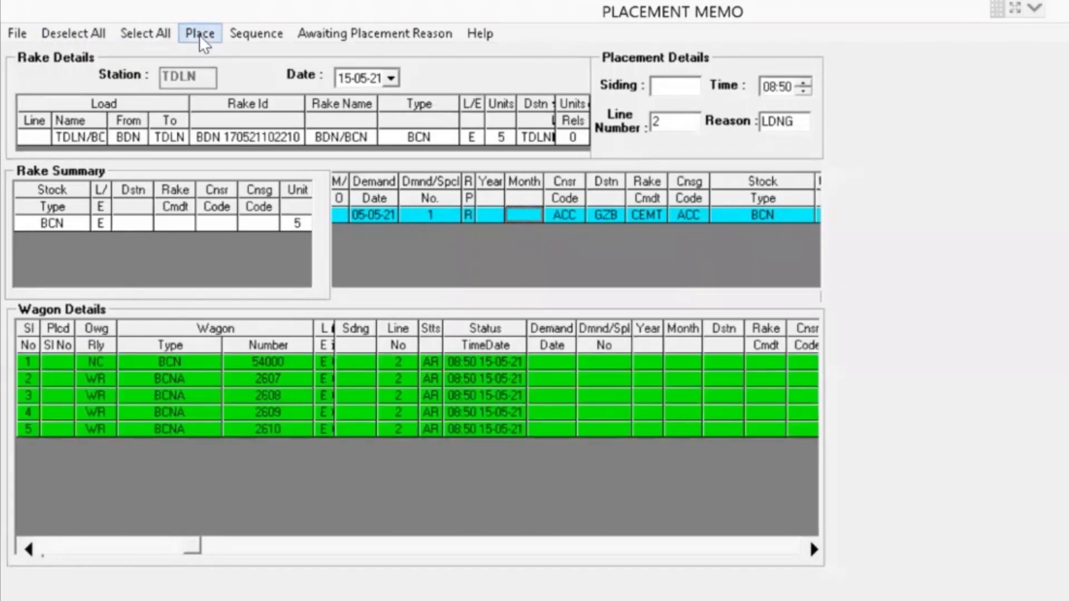
pyautogui.click(200, 36)
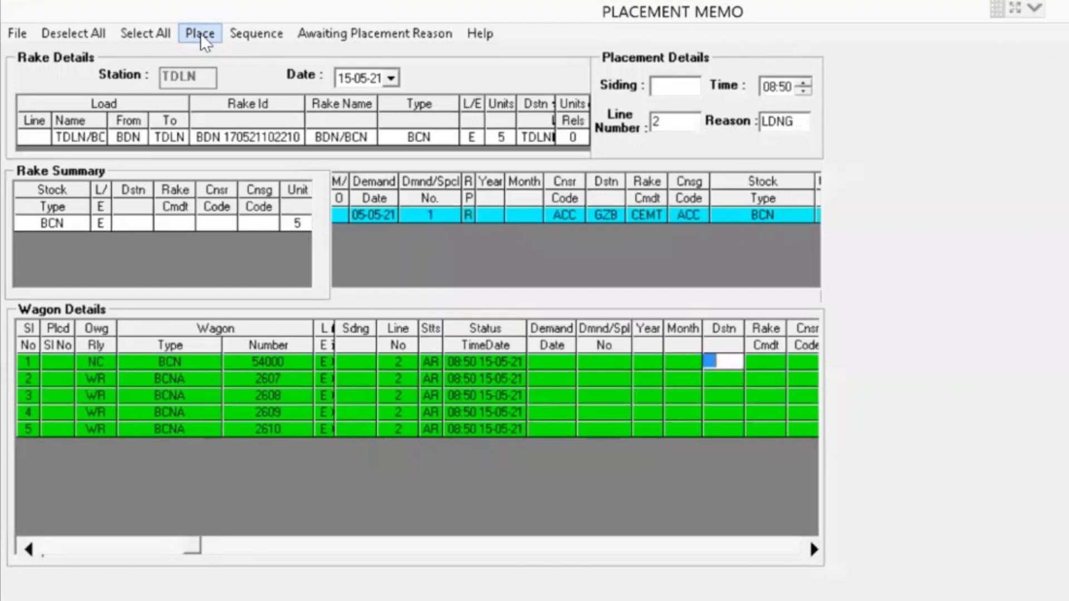
pyautogui.write('GZB')
pyautogui.press('Tab')
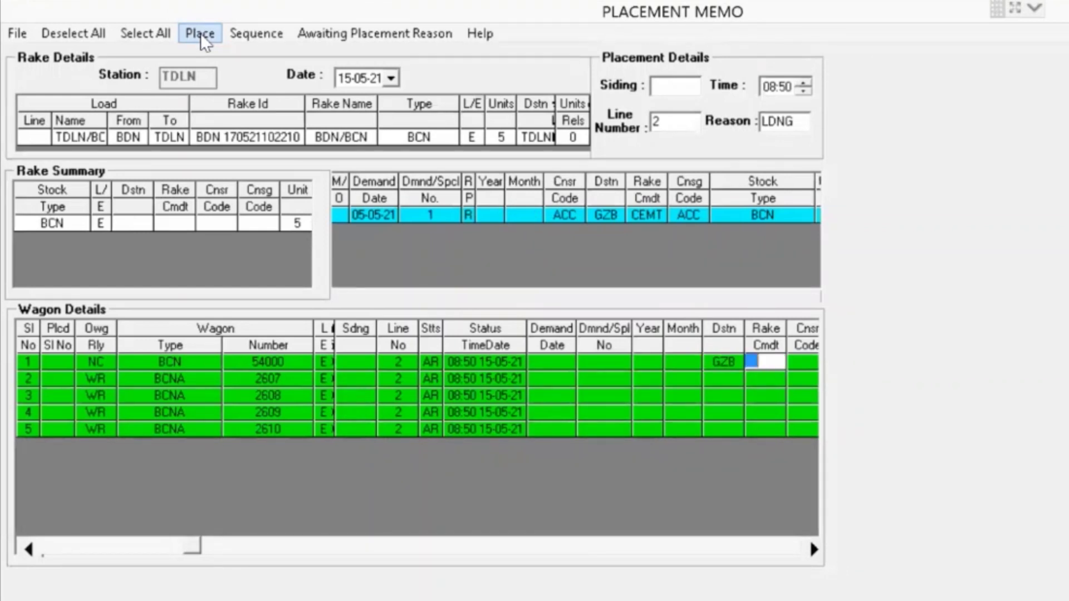
pyautogui.write('CEMT')
pyautogui.press('Tab')
pyautogui.write('ACC')
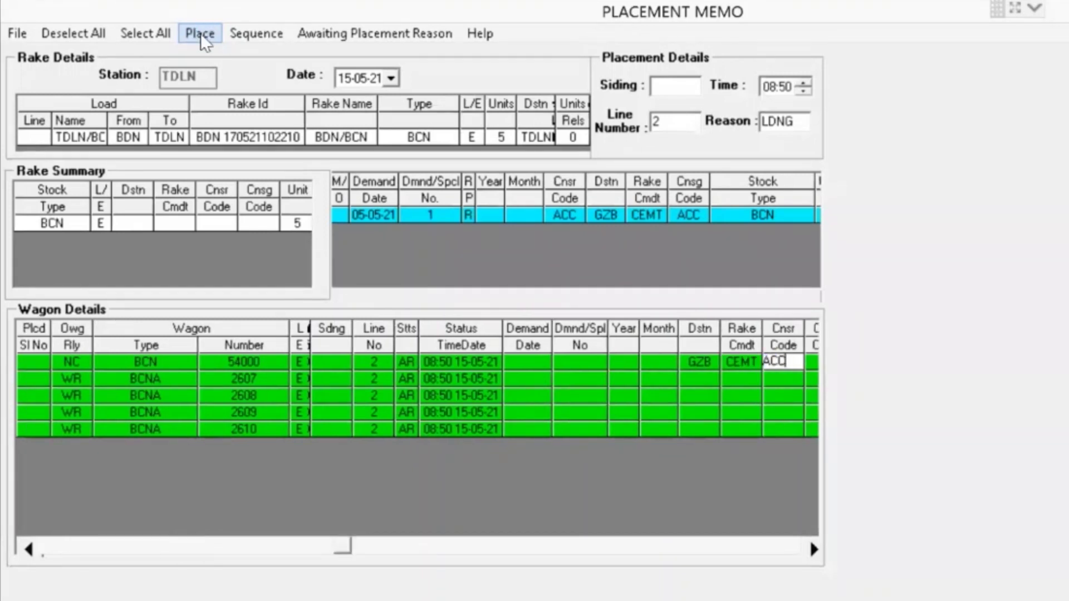
pyautogui.click(200, 34)
pyautogui.press('Tab')
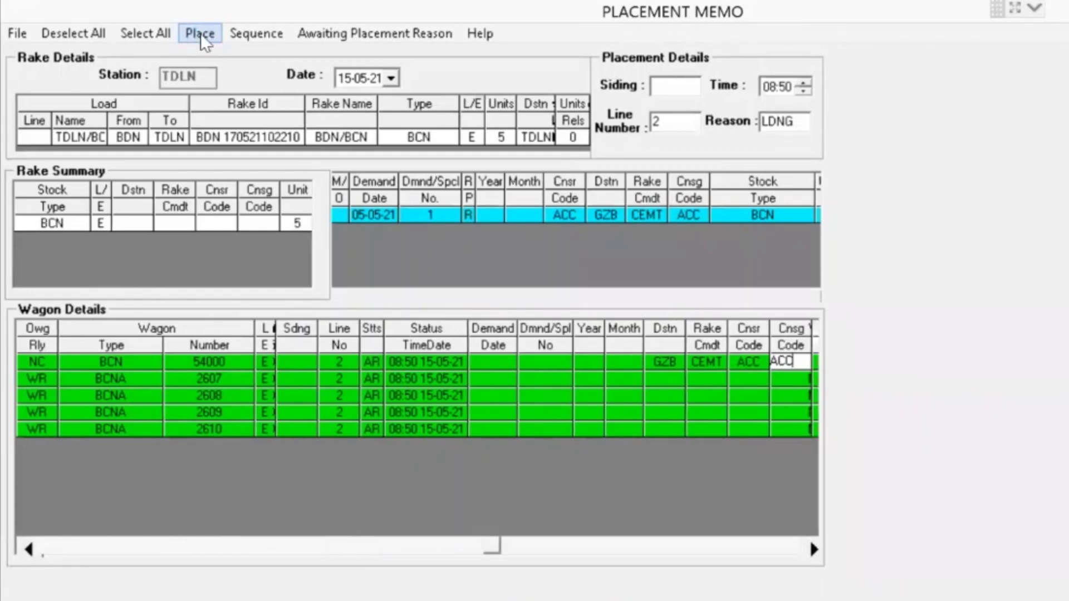
pyautogui.click(200, 34)
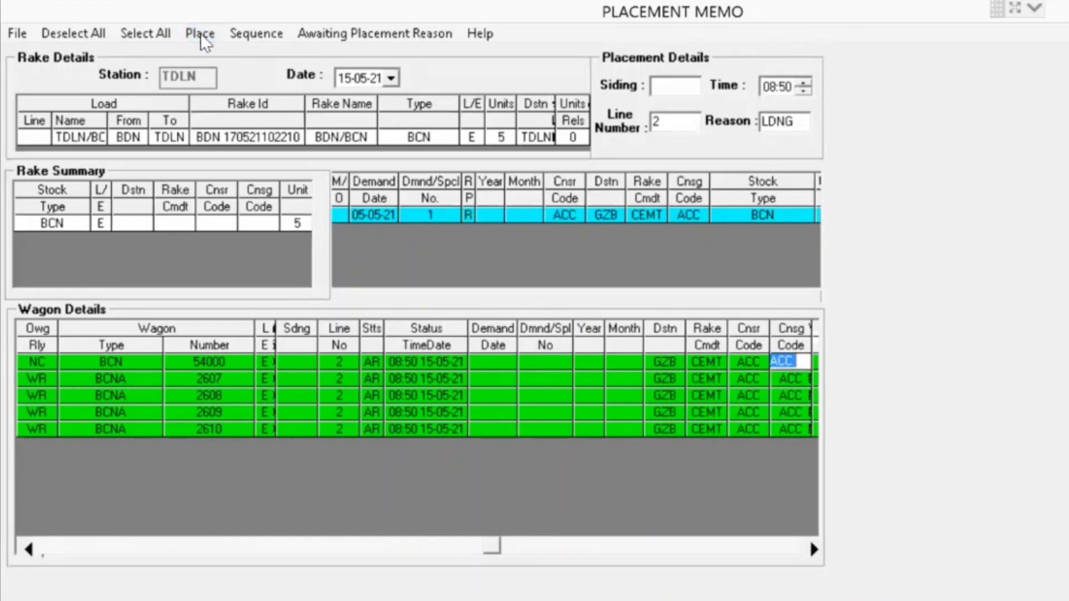
# Save the placement memo and exit it, confirming the exit
pyautogui.click(20, 35)
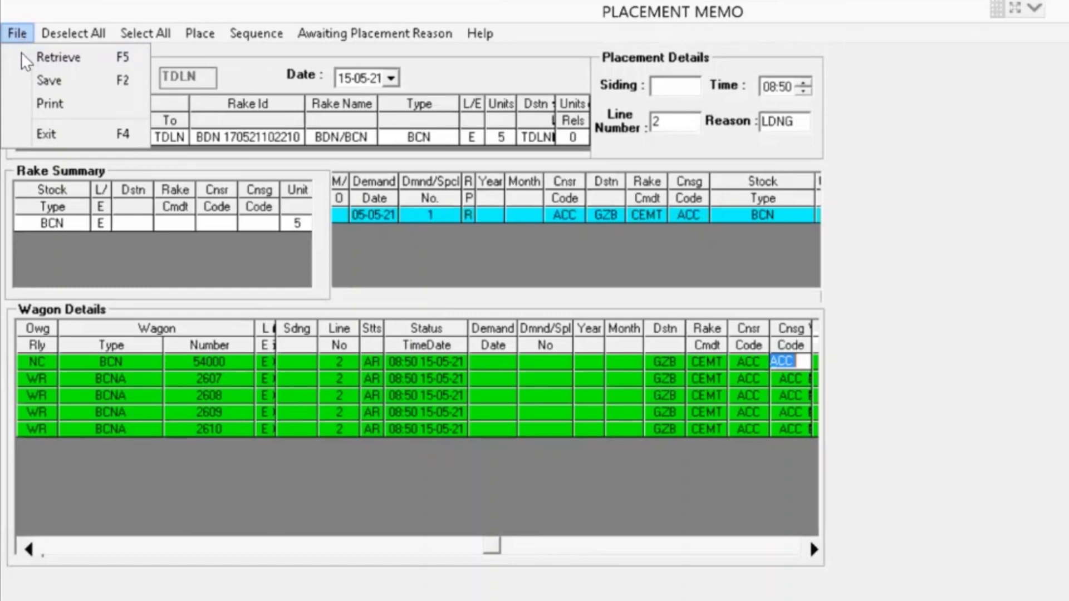
pyautogui.click(49, 82)
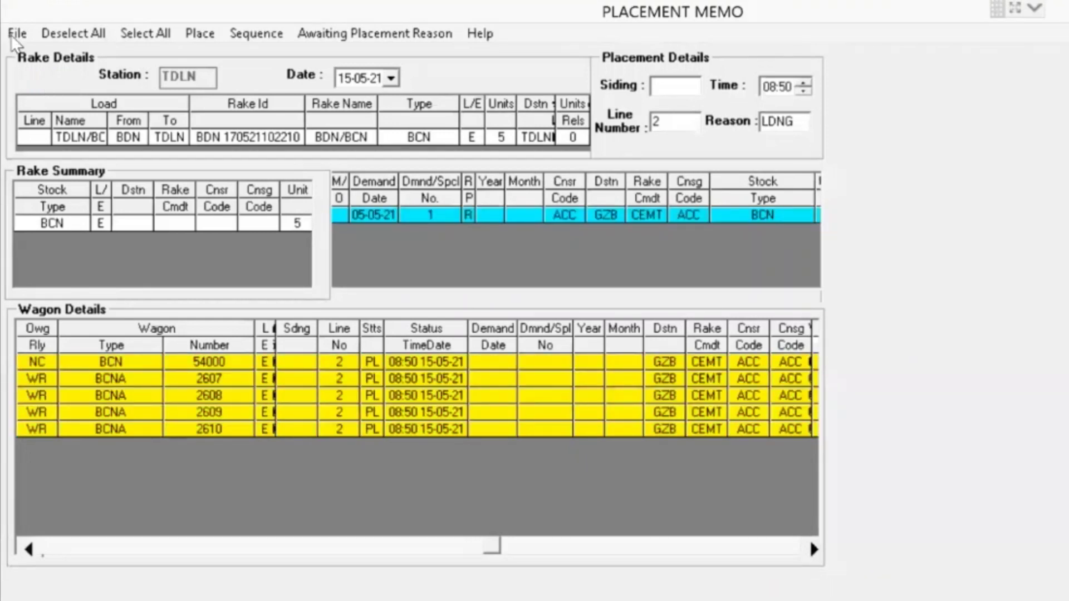
pyautogui.click(17, 34)
pyautogui.click(34, 140)
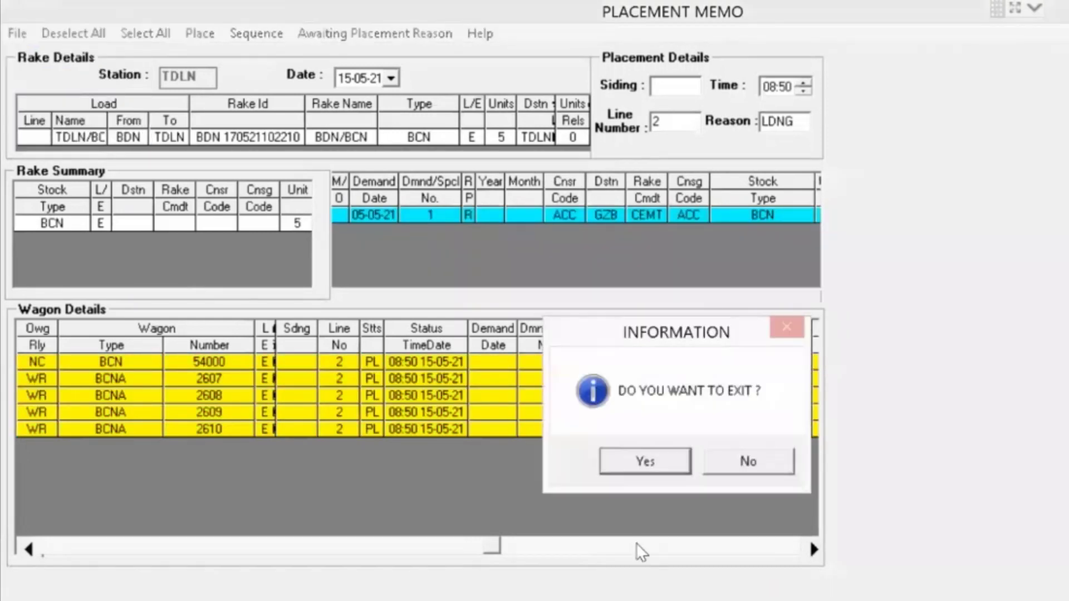
pyautogui.click(636, 463)
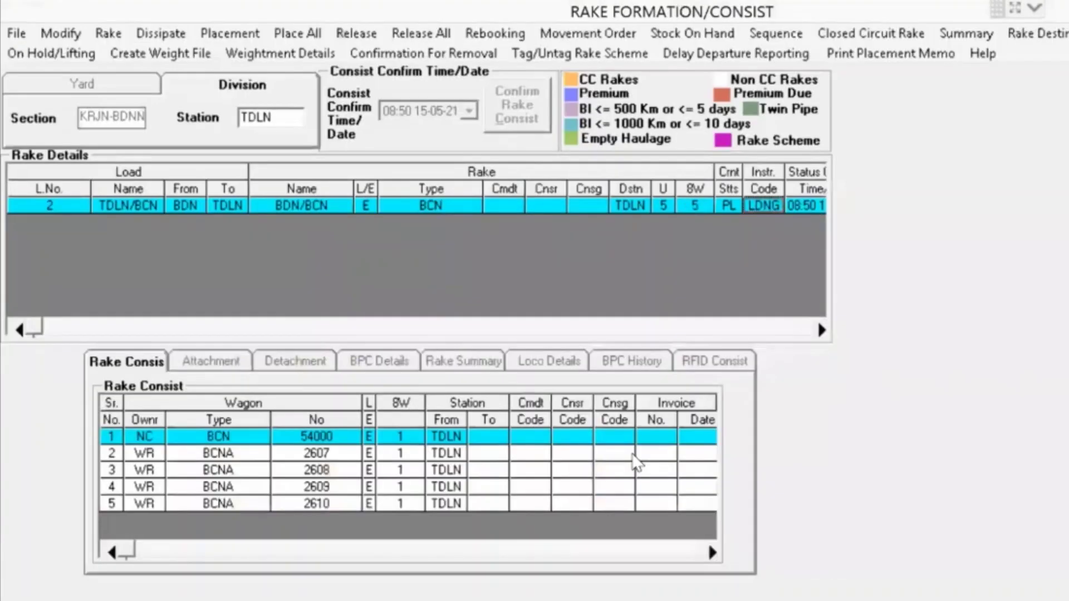
# Switch to the Terminal Management System, check the station's open days, and close the query
pyautogui.hotkey('alt', 'Tab')
pyautogui.hotkey('alt', 'Tab')
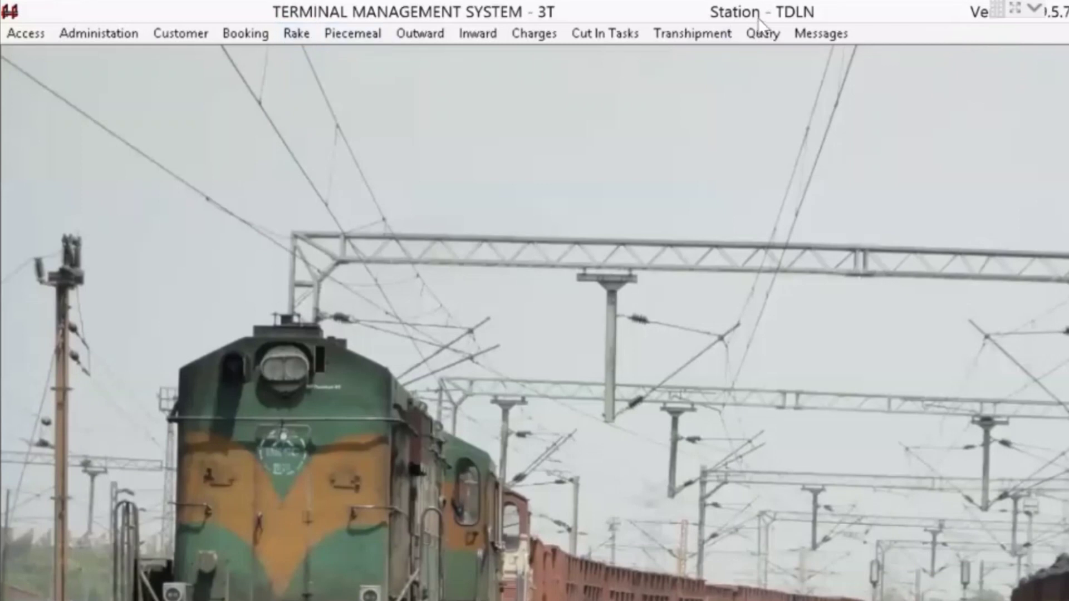
pyautogui.click(770, 32)
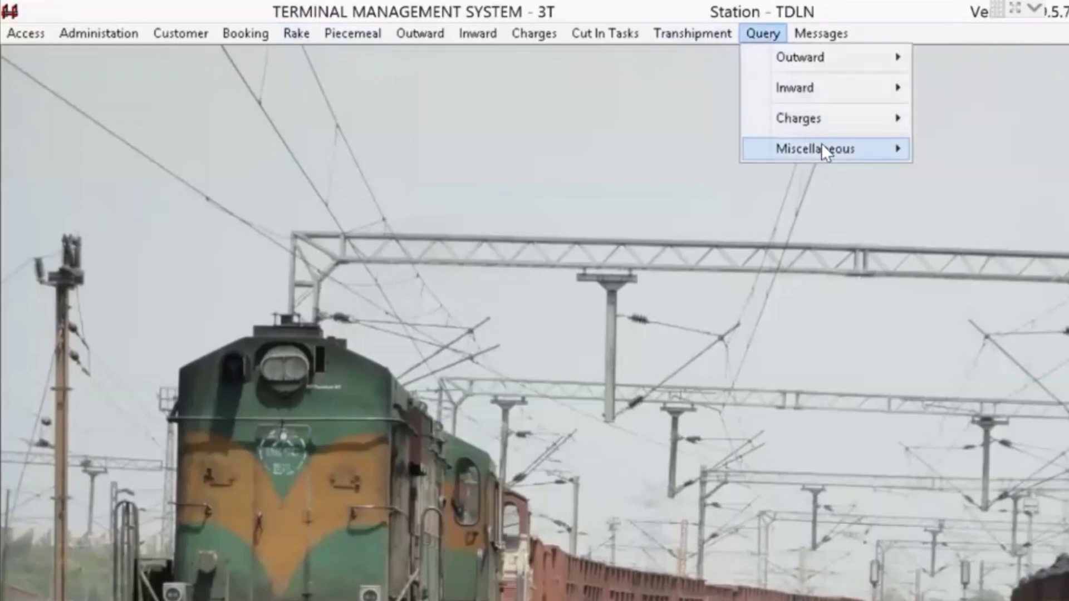
pyautogui.click(967, 287)
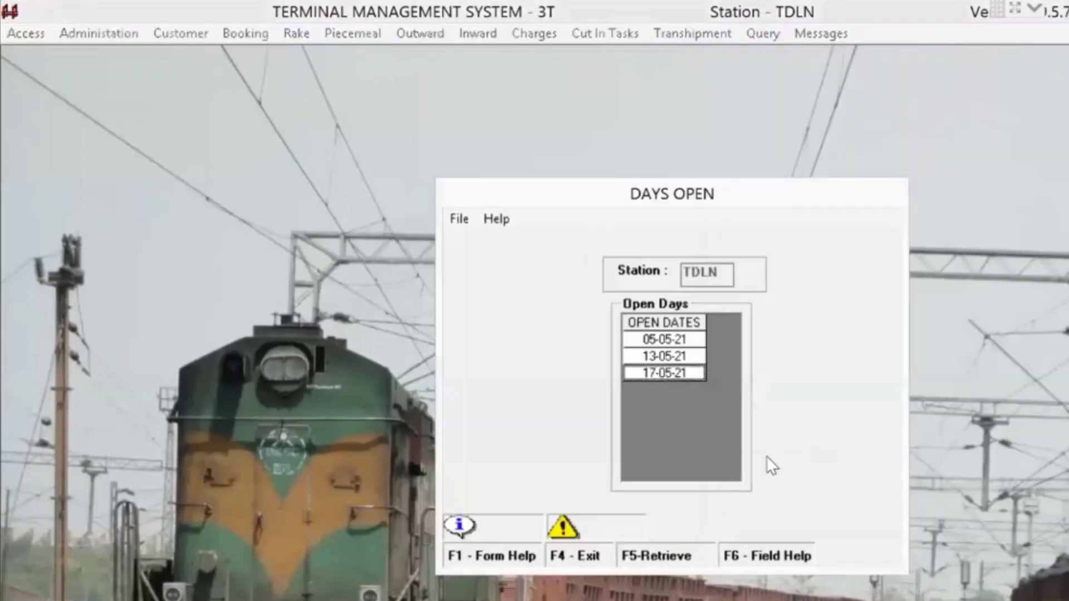
pyautogui.press('F4')
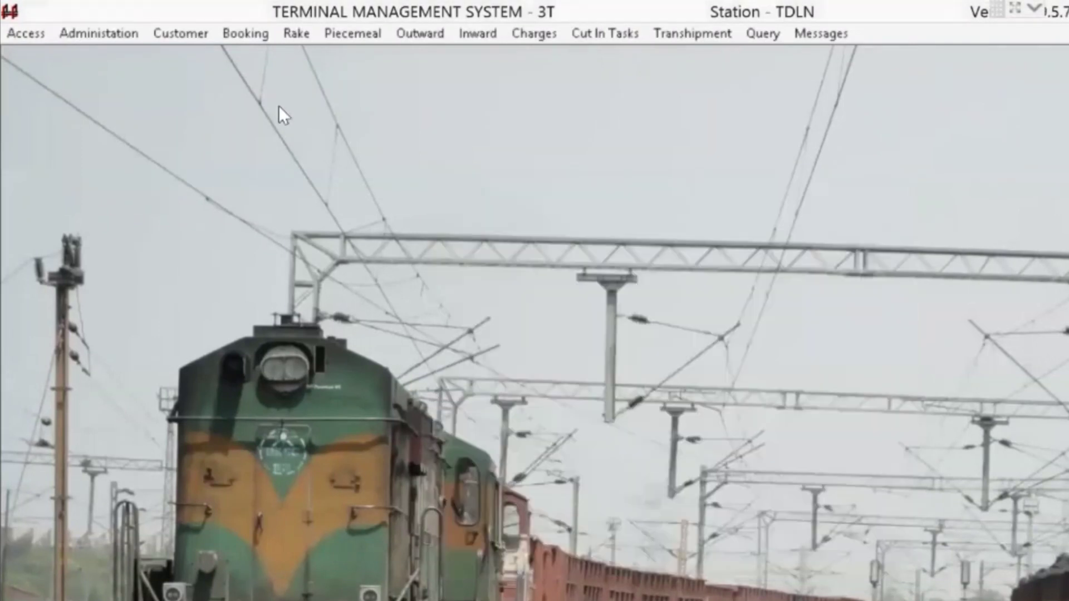
# Open Rake Handling and start the normal WTR for the TDLN/BCN rake on line 2
pyautogui.click(303, 31)
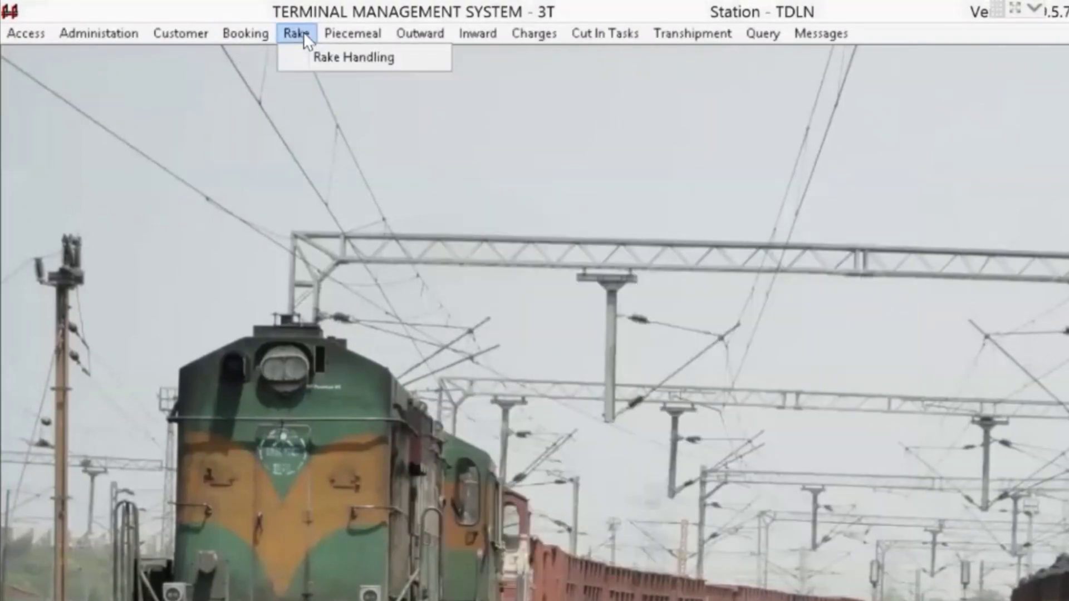
pyautogui.click(309, 59)
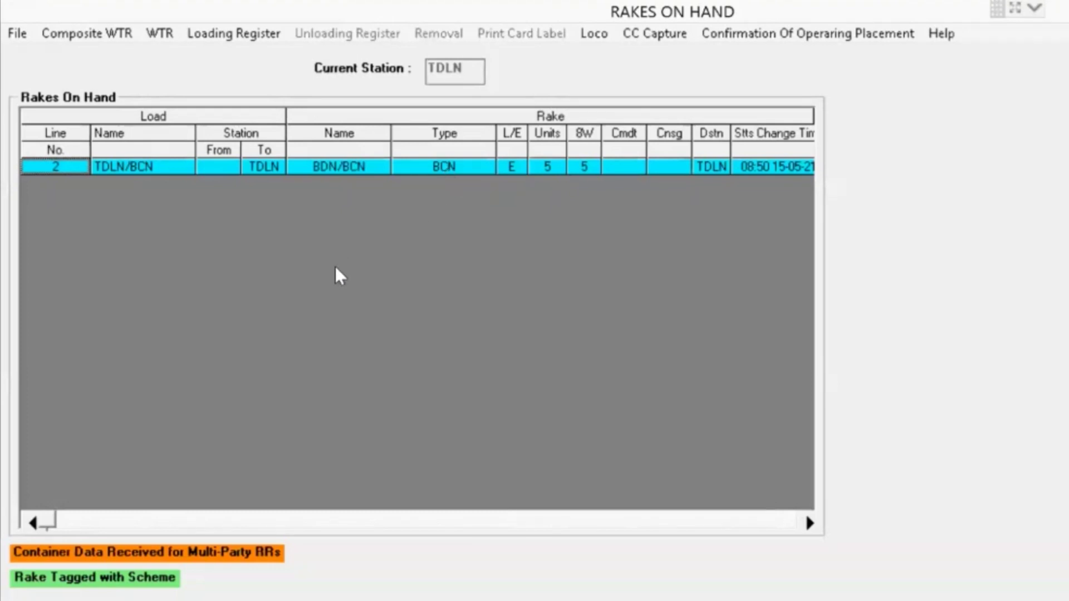
pyautogui.click(163, 35)
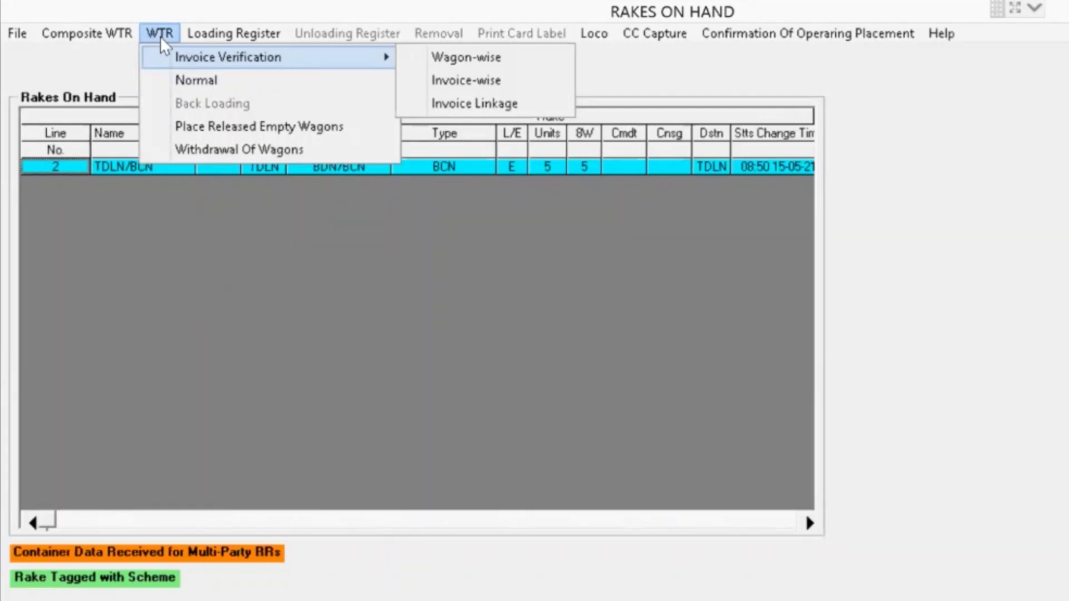
pyautogui.click(165, 84)
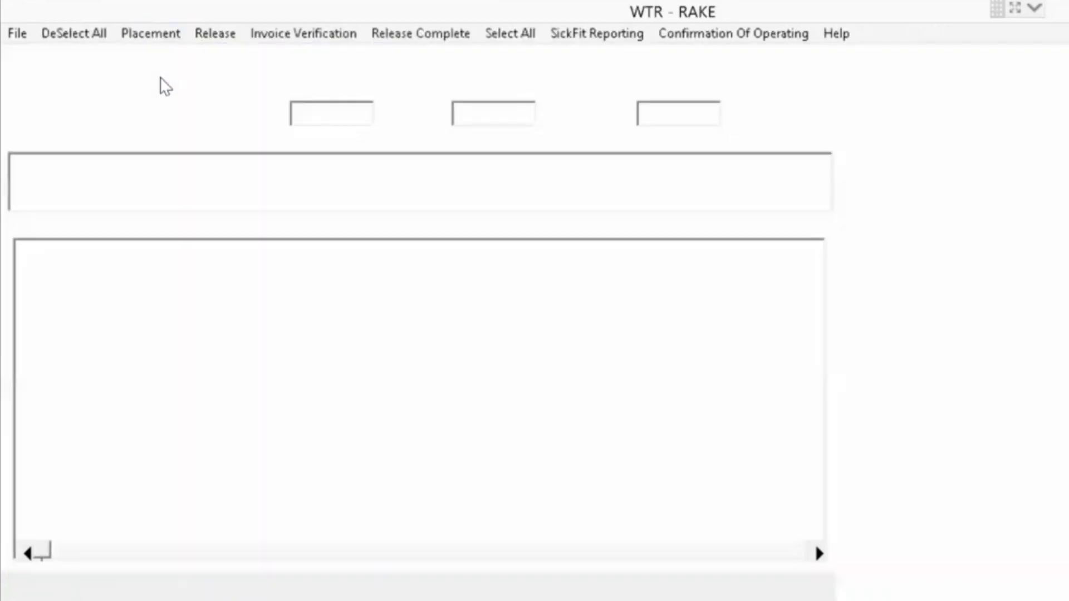
# Try to retrieve the rake's wagon details for 15-05-21
pyautogui.click(17, 33)
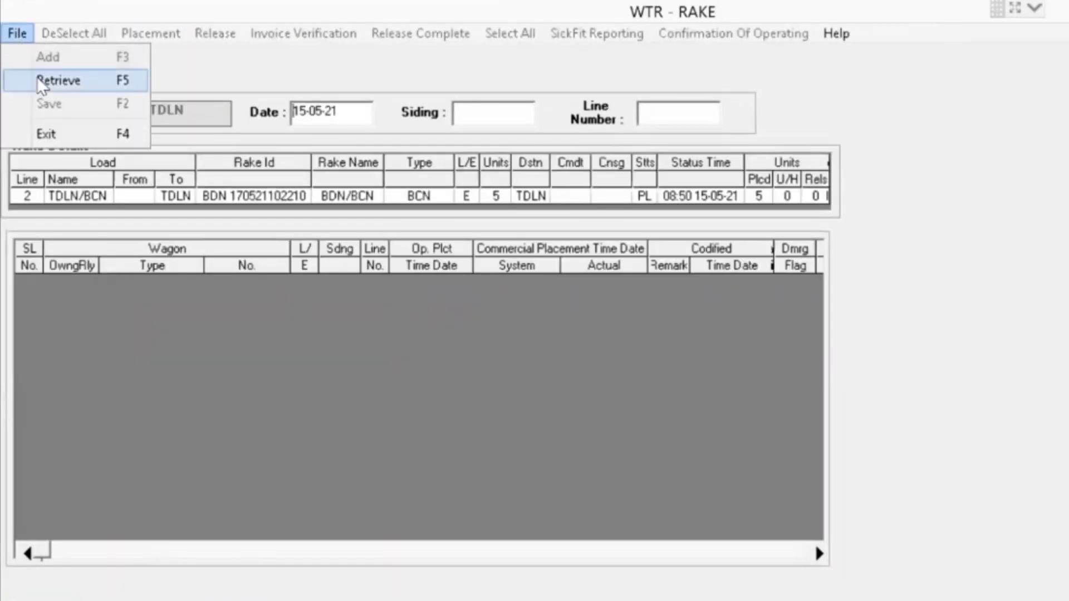
pyautogui.click(40, 84)
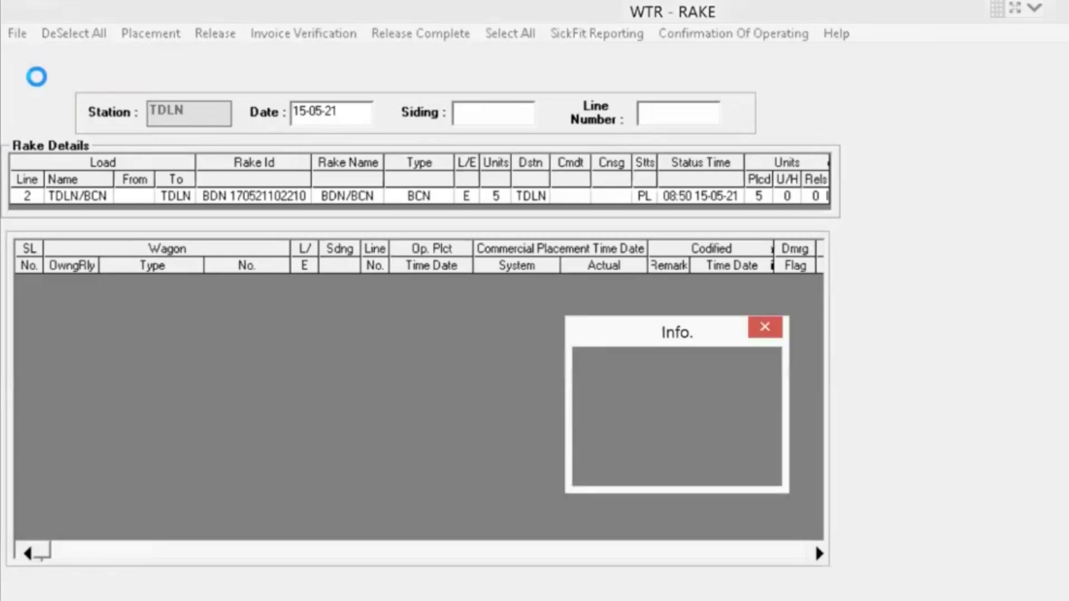
pyautogui.click(713, 474)
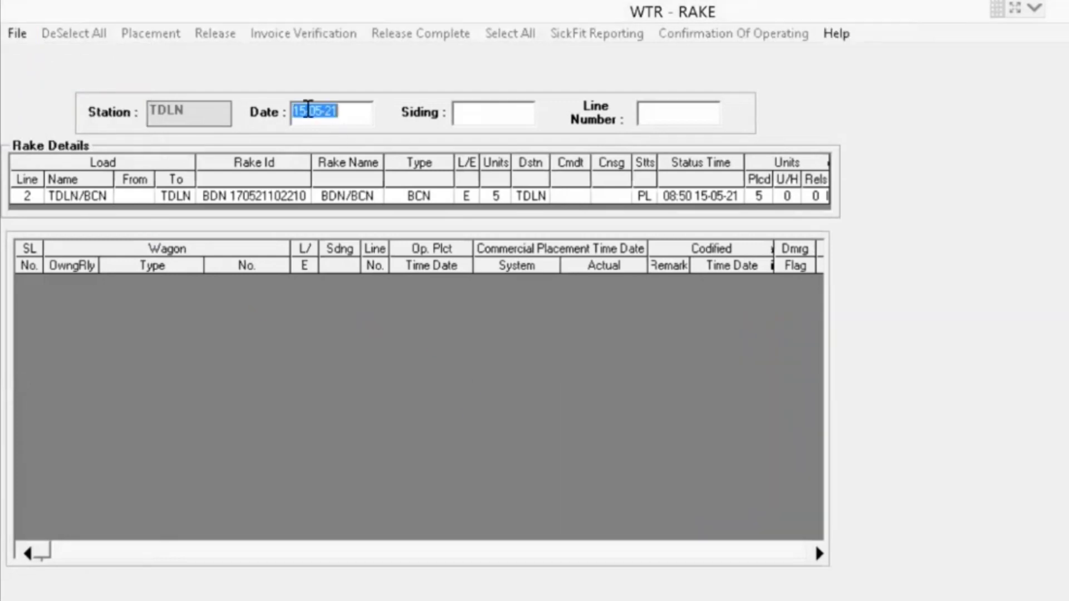
# Set the WTR date to 17-05-21 and retrieve the rake's wagon details
pyautogui.click(307, 109)
pyautogui.press('Delete')
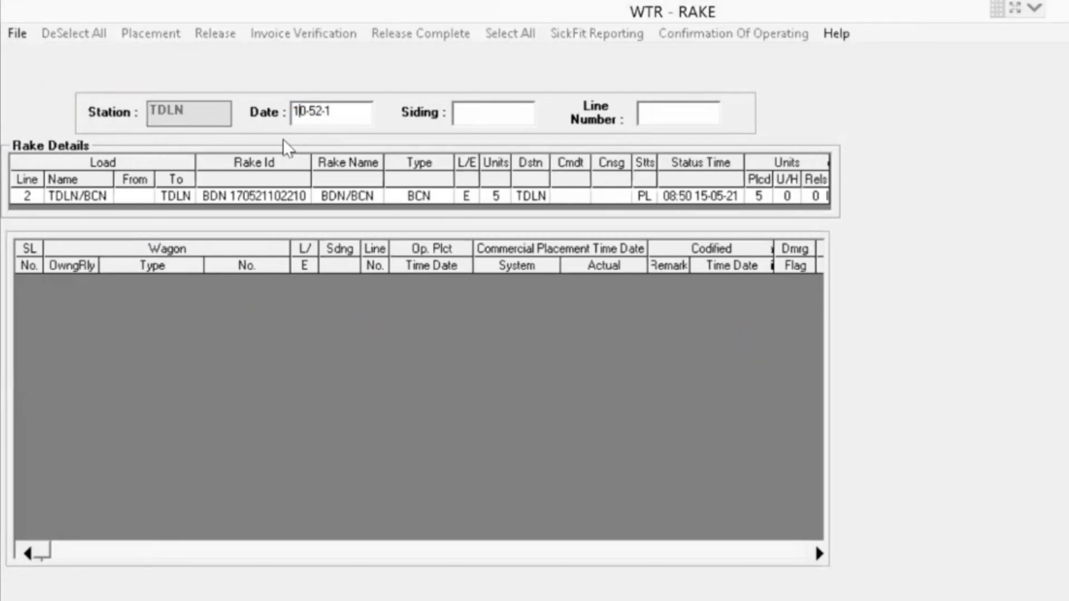
pyautogui.write('7-05')
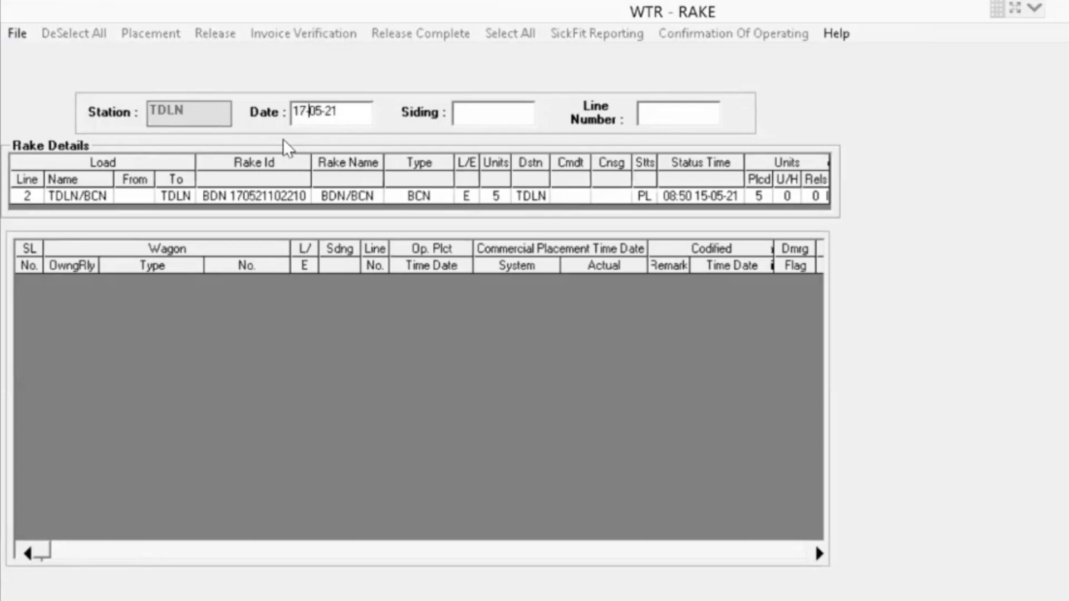
pyautogui.click(17, 35)
pyautogui.click(39, 79)
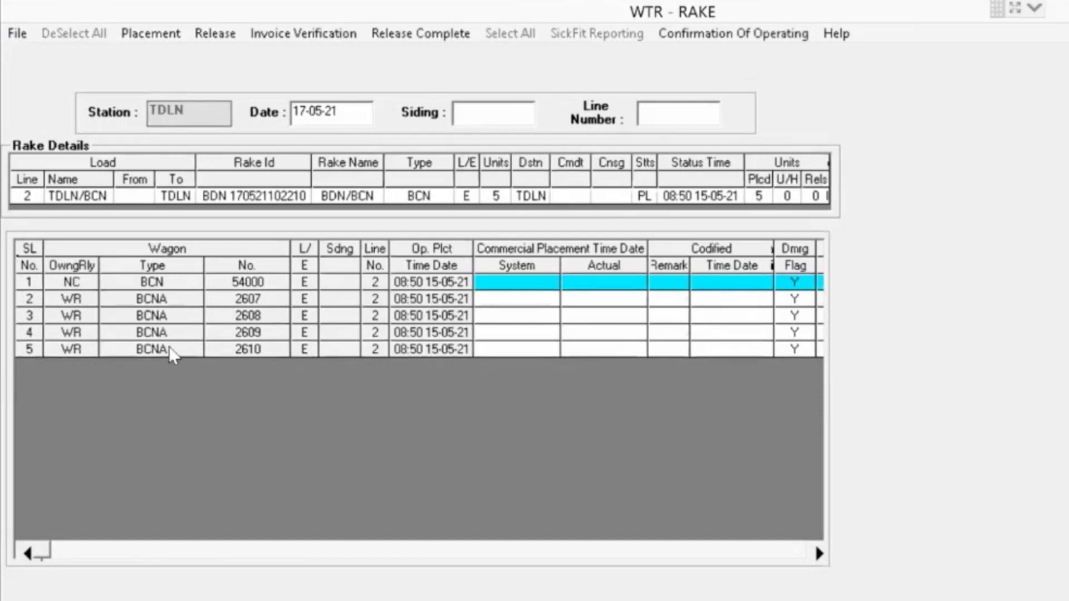
# Start commercial placement and set the first wagon's system placement time to 07:00 17-05-21
pyautogui.click(154, 39)
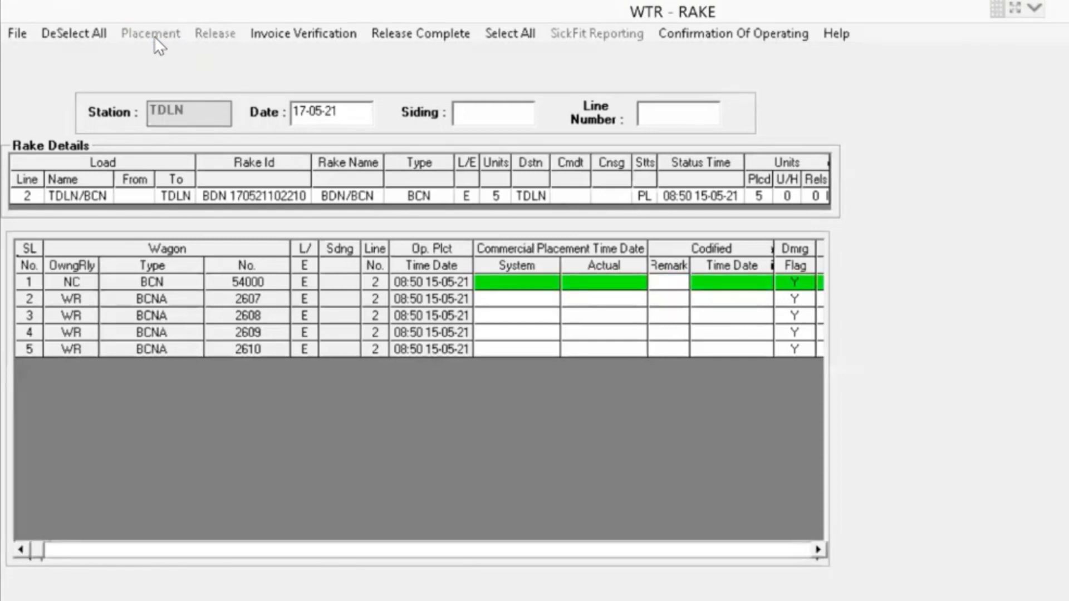
pyautogui.press('Tab')
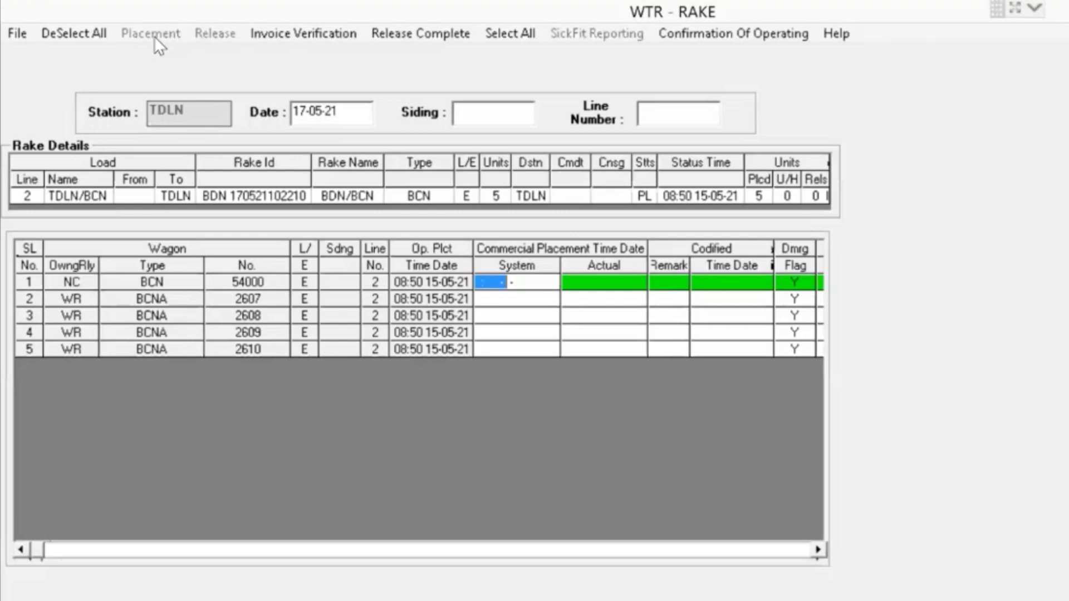
pyautogui.write('0700')
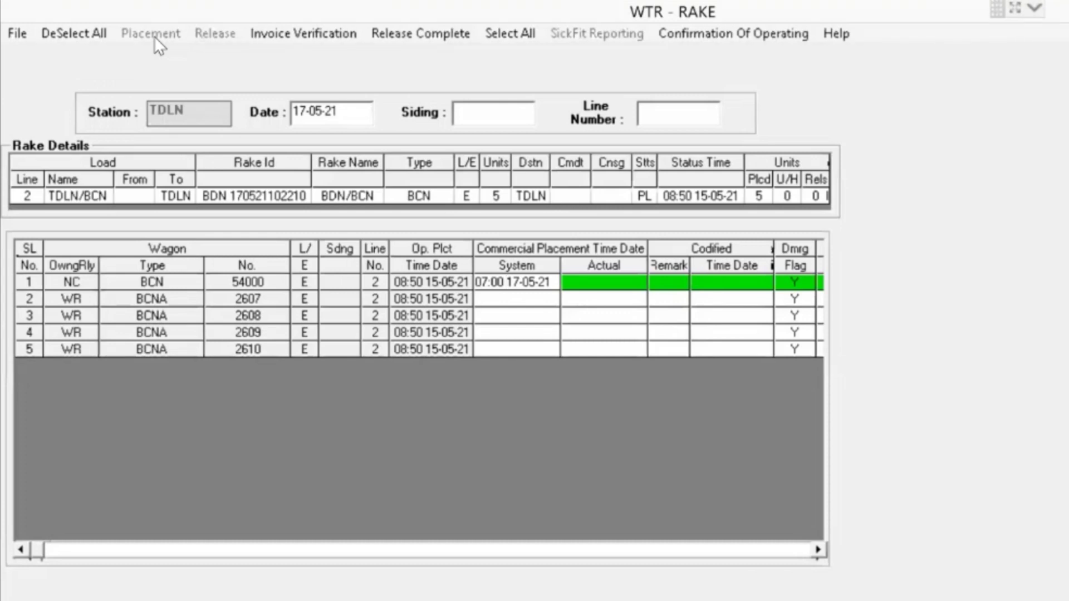
pyautogui.press('Tab')
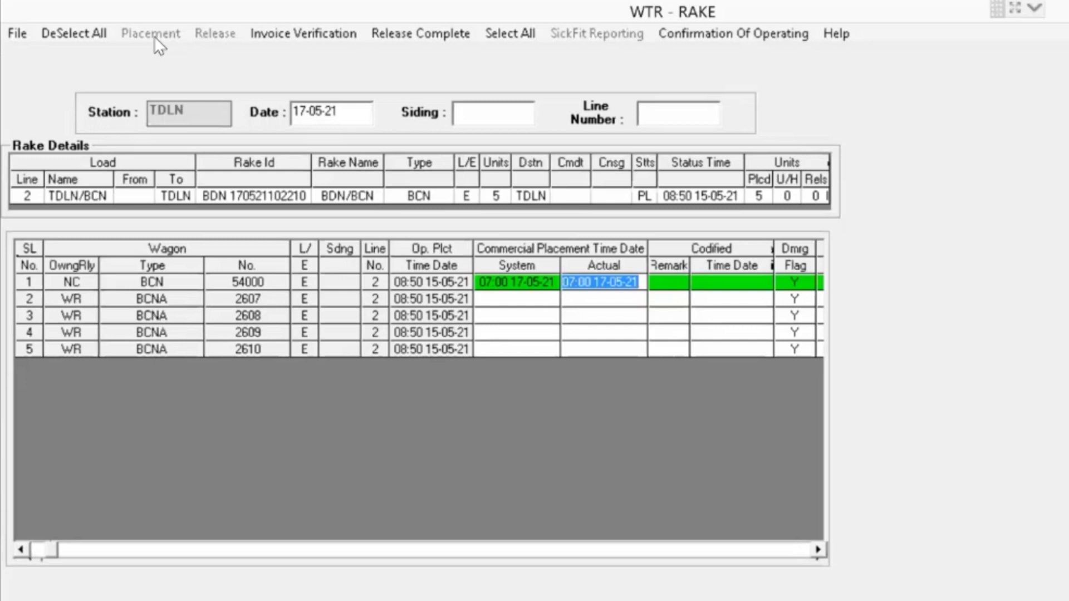
# Keep the first wagon's actual placement and allotment times at 07:00 17-05-21 and assign forwarding note 1.001 dated 05-05-21
pyautogui.press('Tab')
pyautogui.press('Tab')
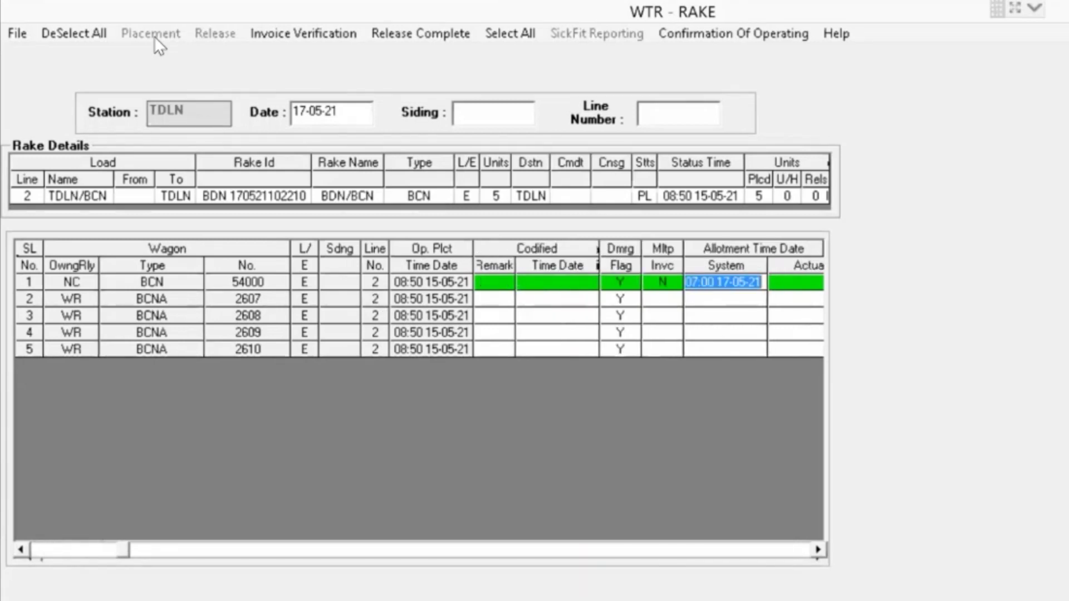
pyautogui.press('Tab')
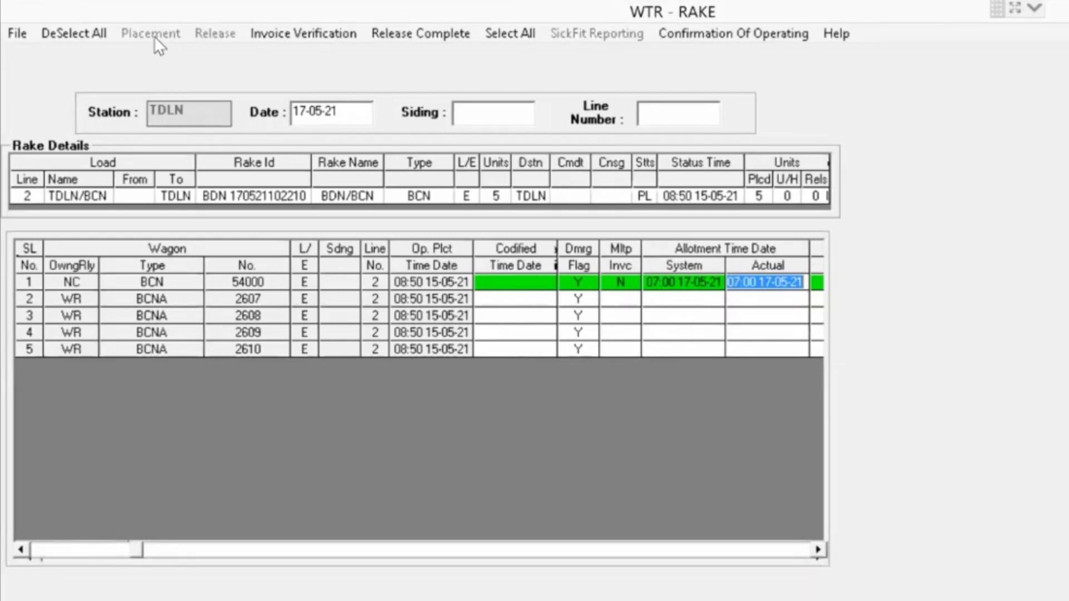
pyautogui.press('Tab')
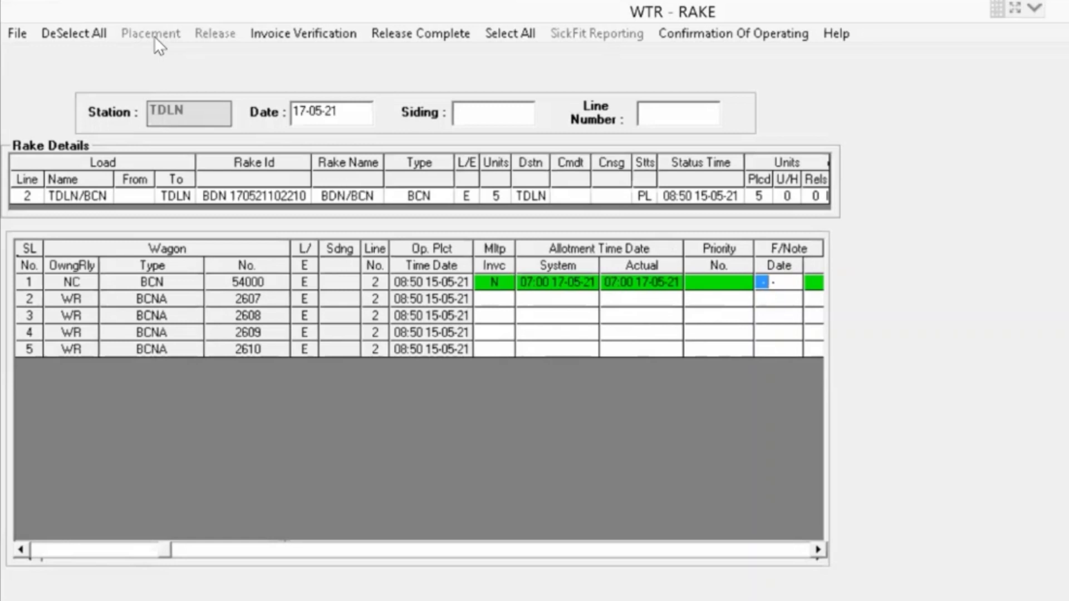
pyautogui.write('050521')
pyautogui.press('Tab')
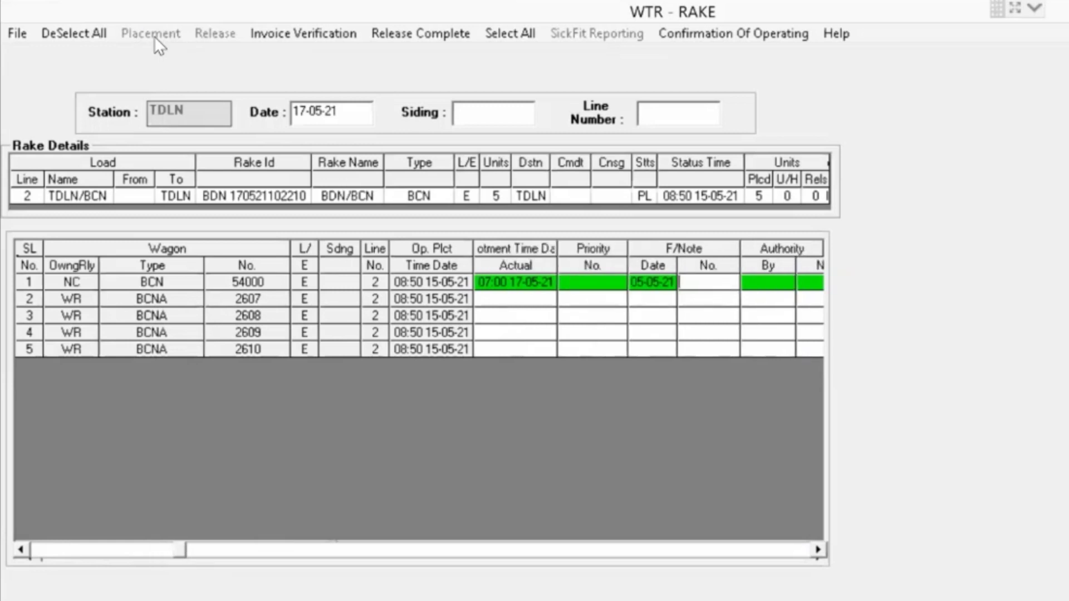
pyautogui.write('1.001')
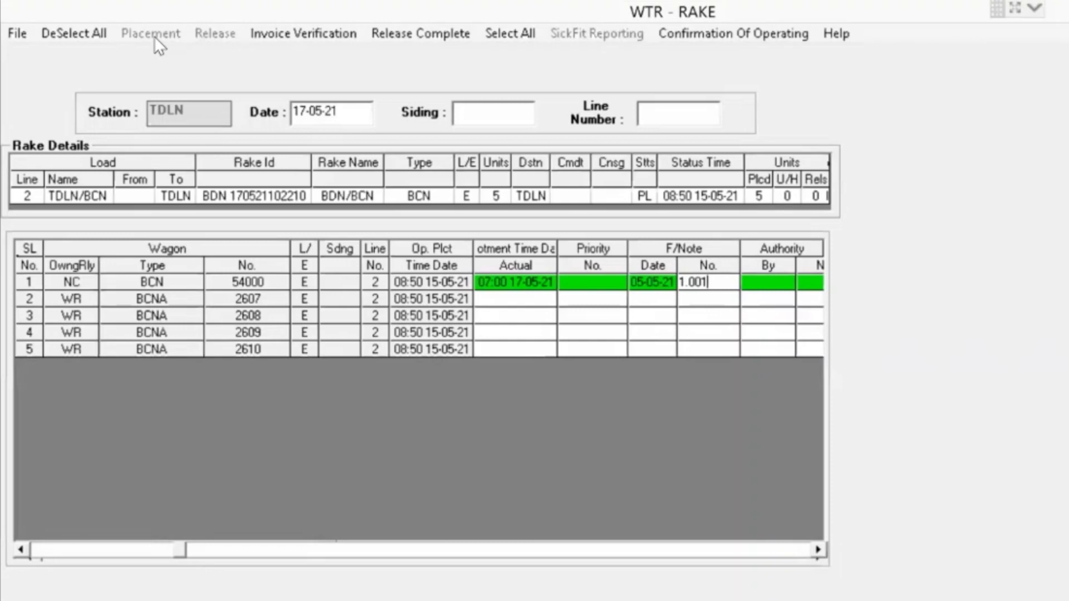
pyautogui.press('Return')
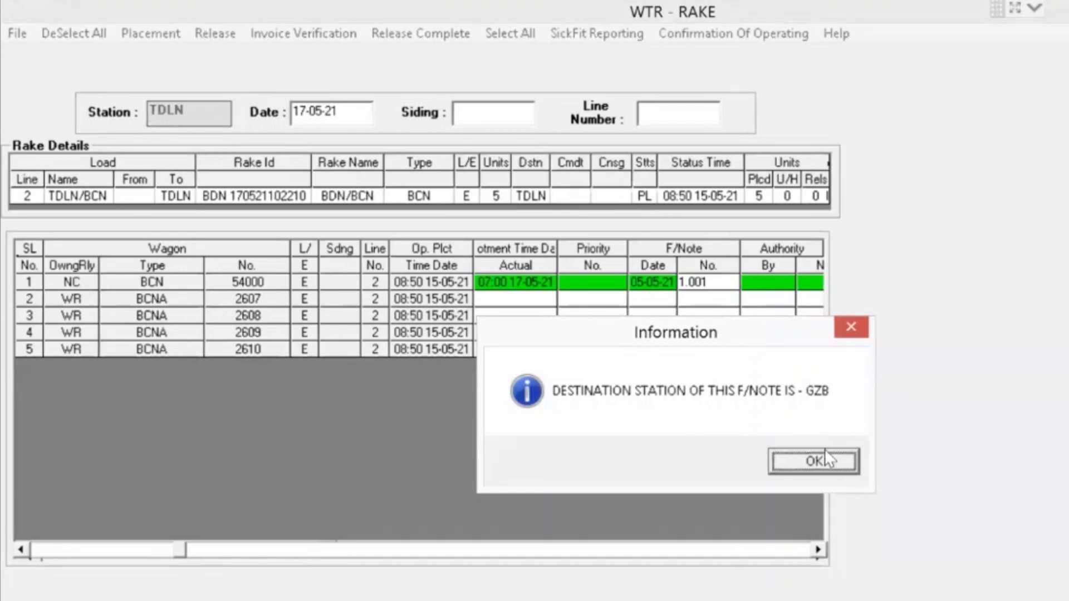
pyautogui.click(852, 328)
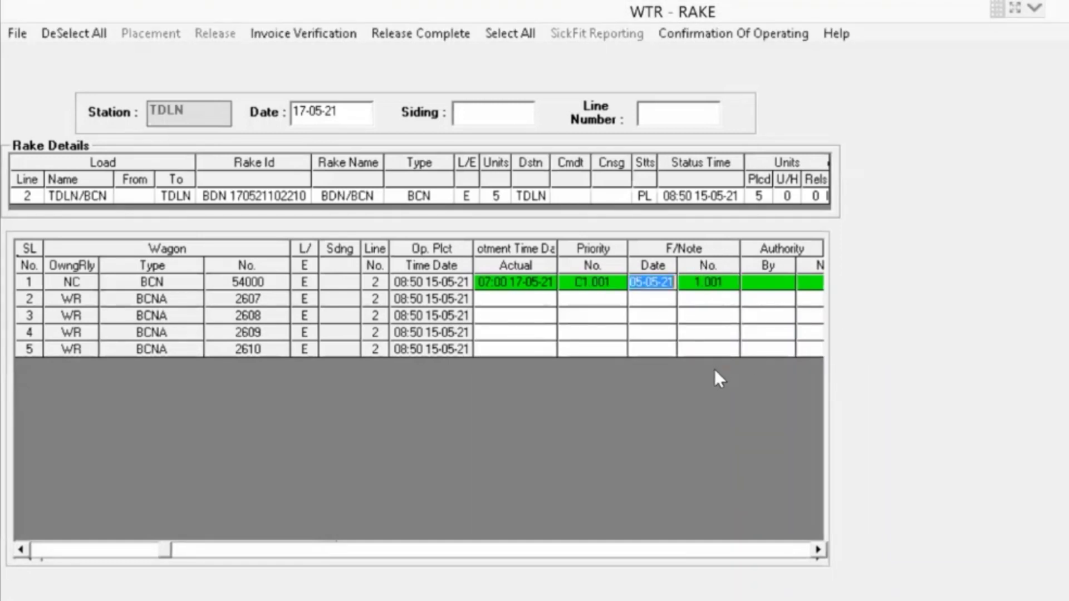
# Confirm the first wagon's forwarding note and copy its placement details to all the other wagons
pyautogui.press('Return')
pyautogui.click(790, 462)
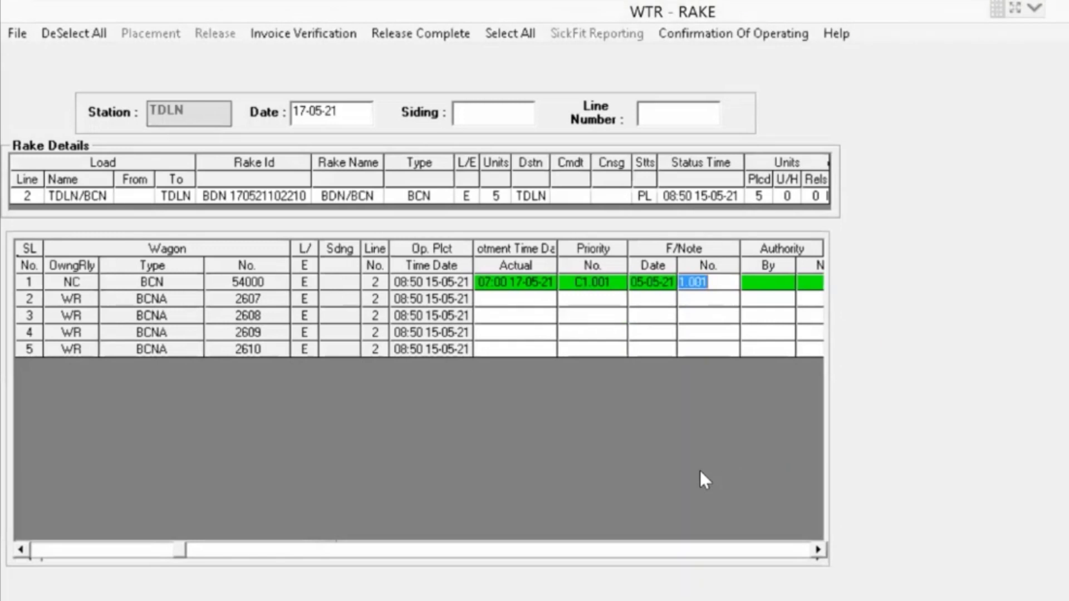
pyautogui.press('Return')
pyautogui.click(811, 473)
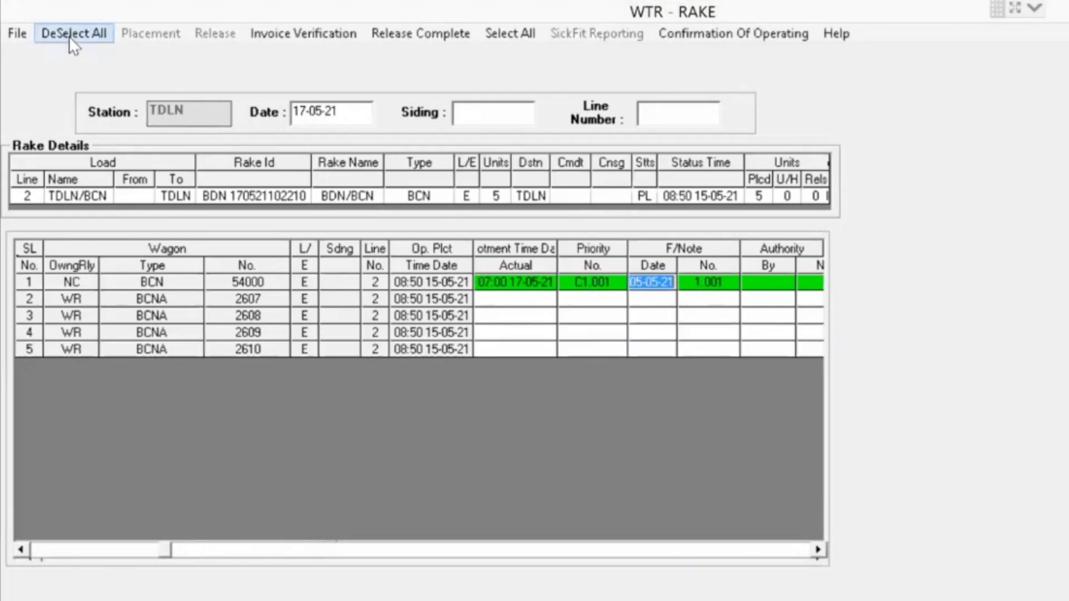
pyautogui.press('Return')
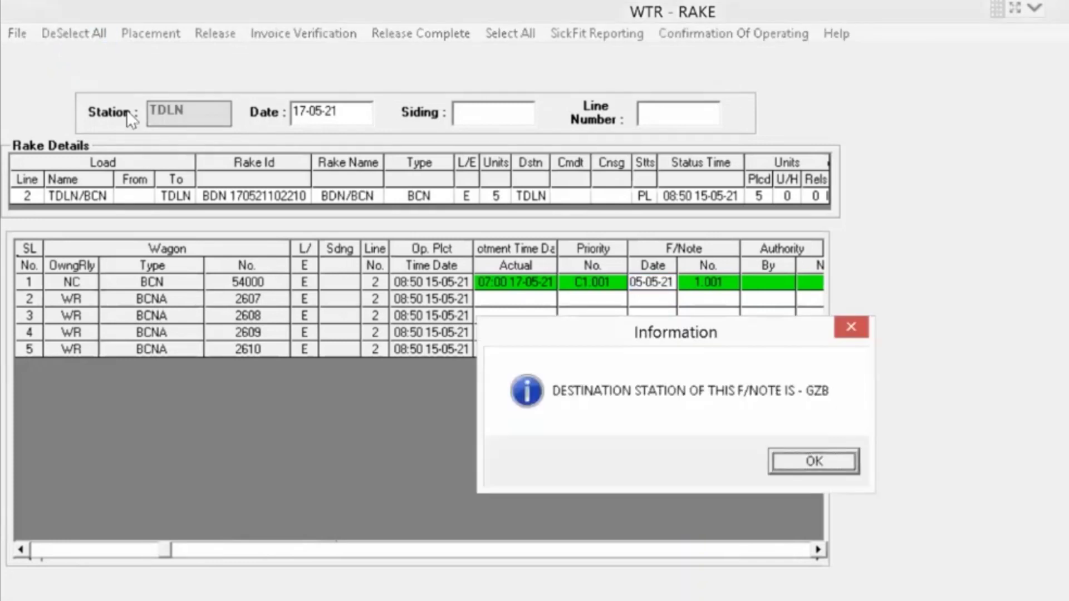
pyautogui.click(823, 462)
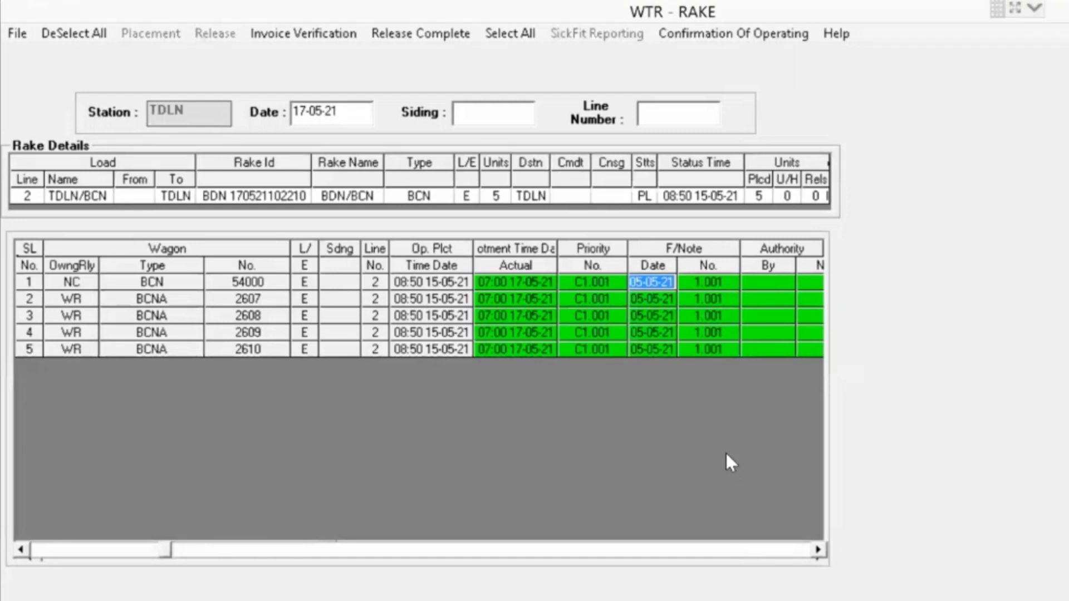
# Try to assign forwarding note number 1.002 to the second wagon, BCNA 2607
pyautogui.press('Return')
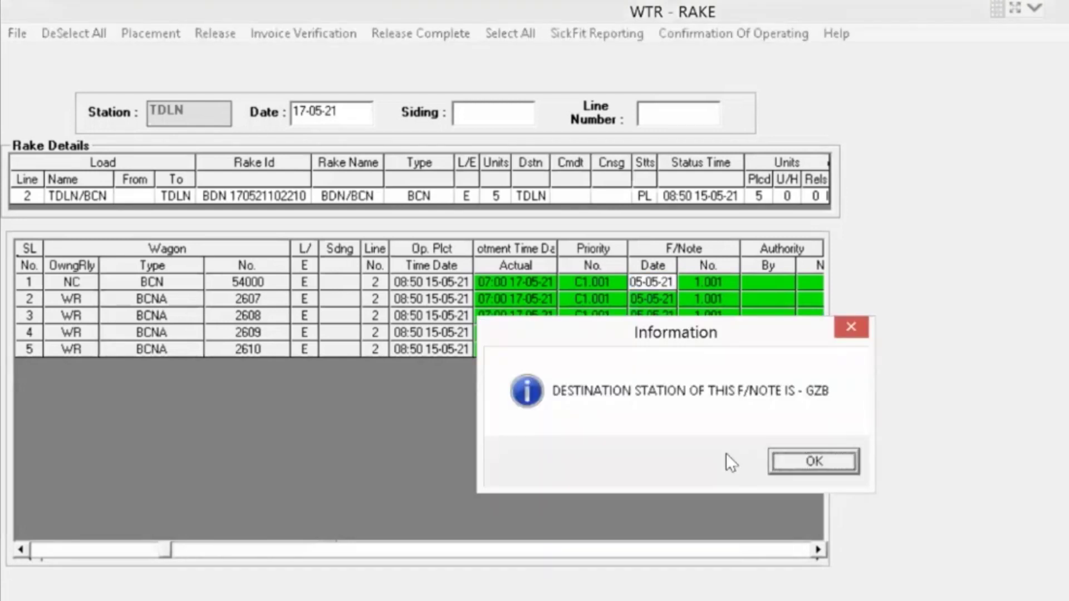
pyautogui.press('Return')
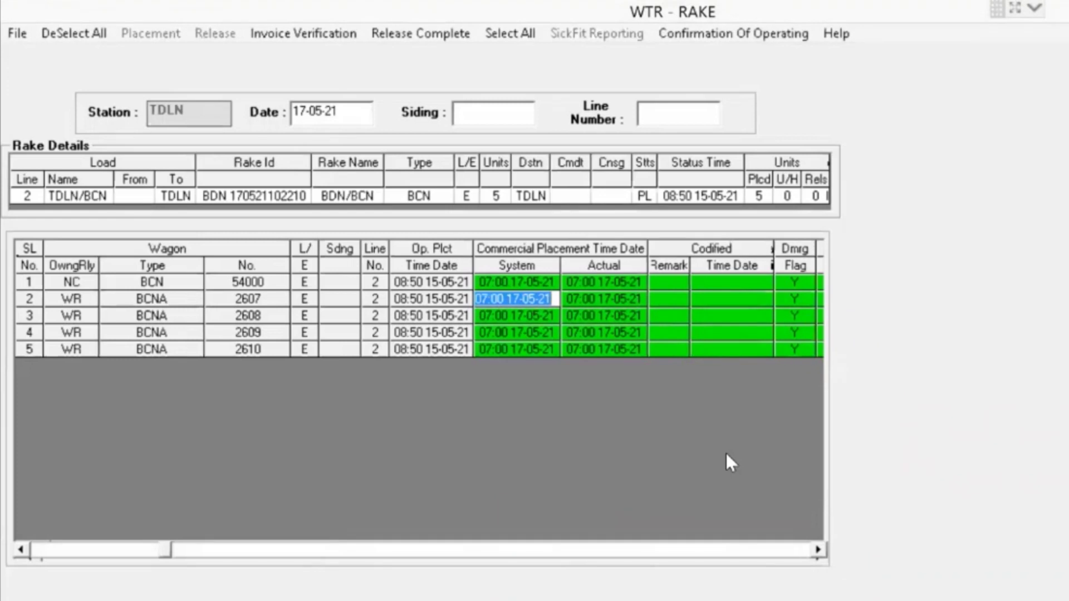
pyautogui.press('Return')
pyautogui.press('Return')
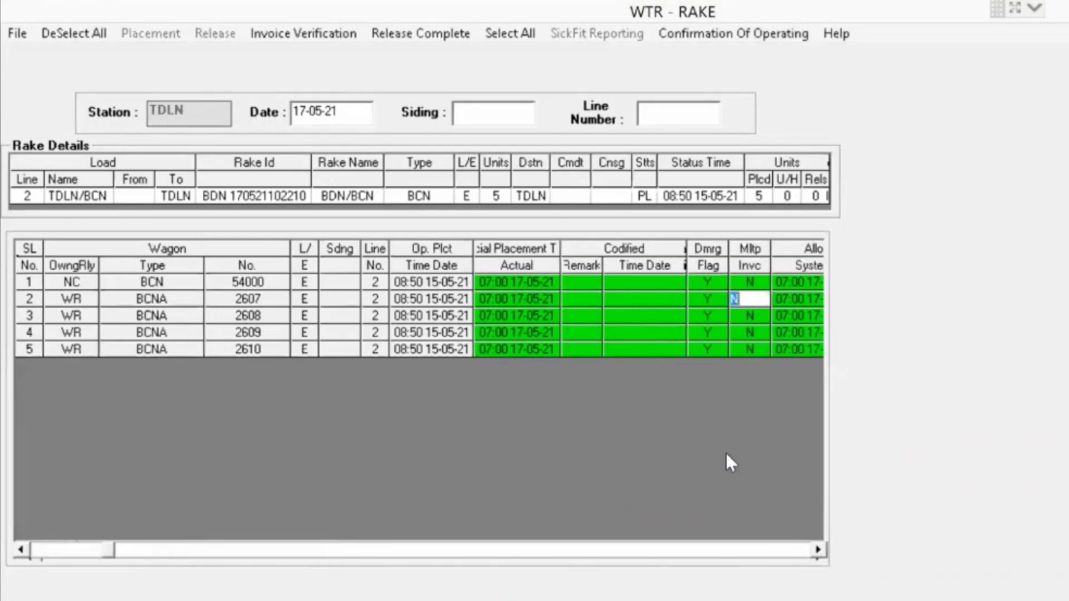
pyautogui.press('Return')
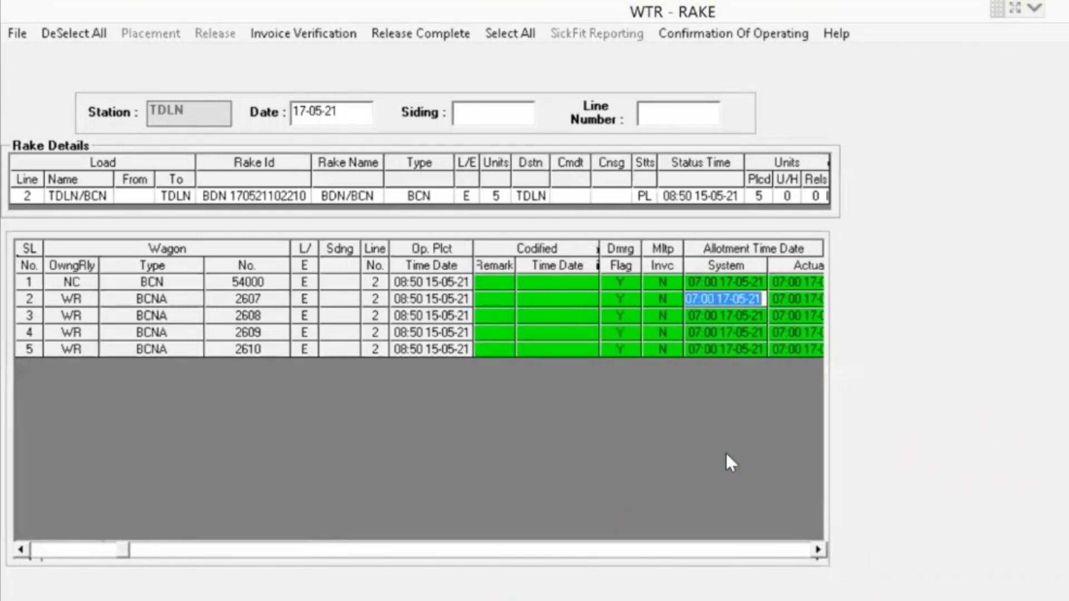
pyautogui.press('Return')
pyautogui.press('Return')
pyautogui.press('Return')
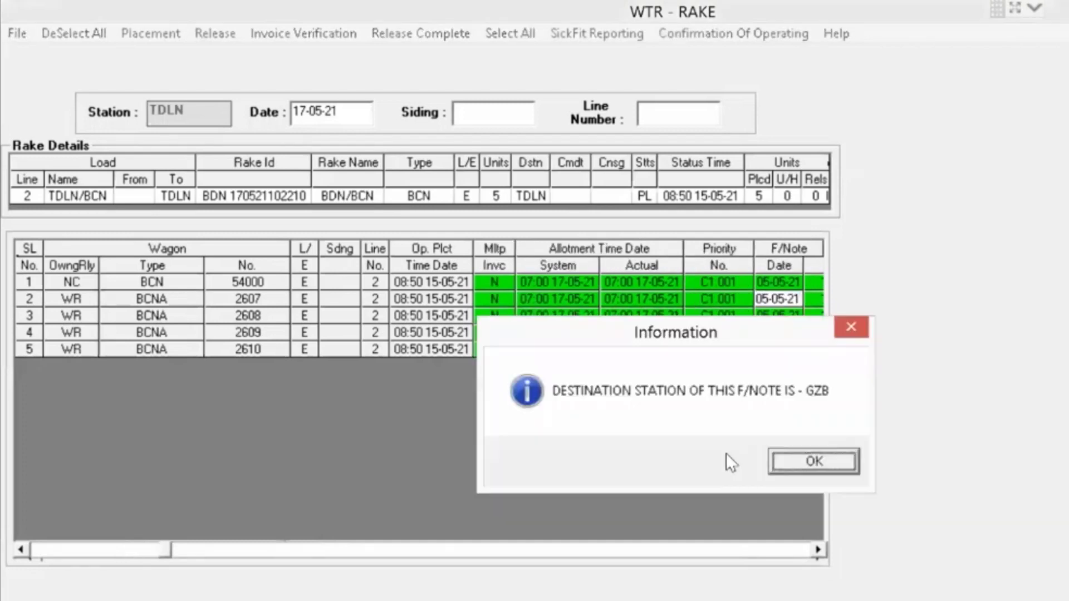
pyautogui.press('Return')
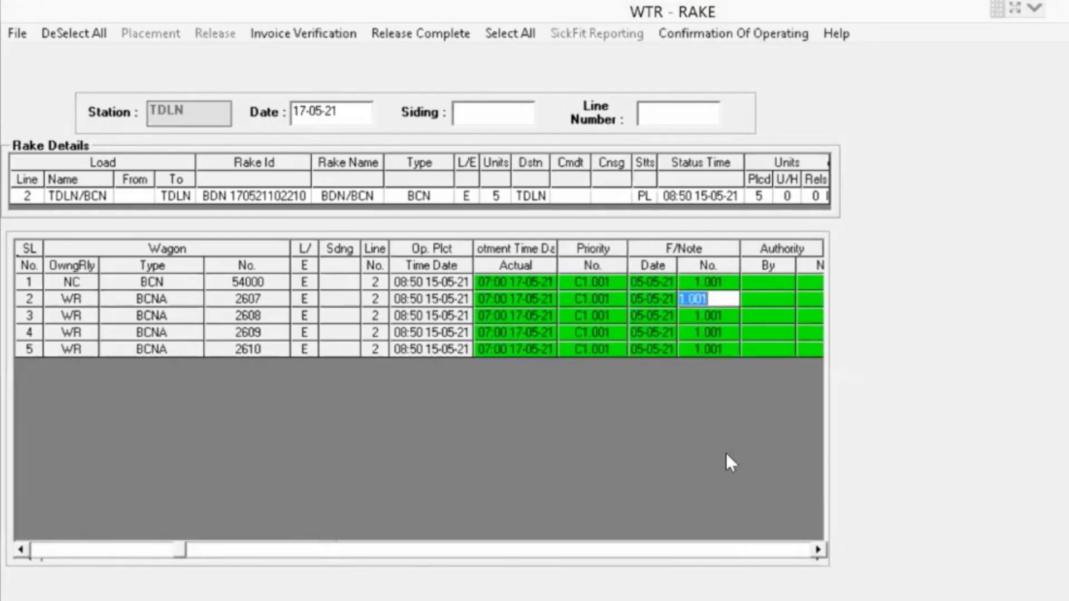
pyautogui.write('10.')
pyautogui.press('BackSpace')
pyautogui.press('BackSpace')
pyautogui.write('.002')
pyautogui.press('Return')
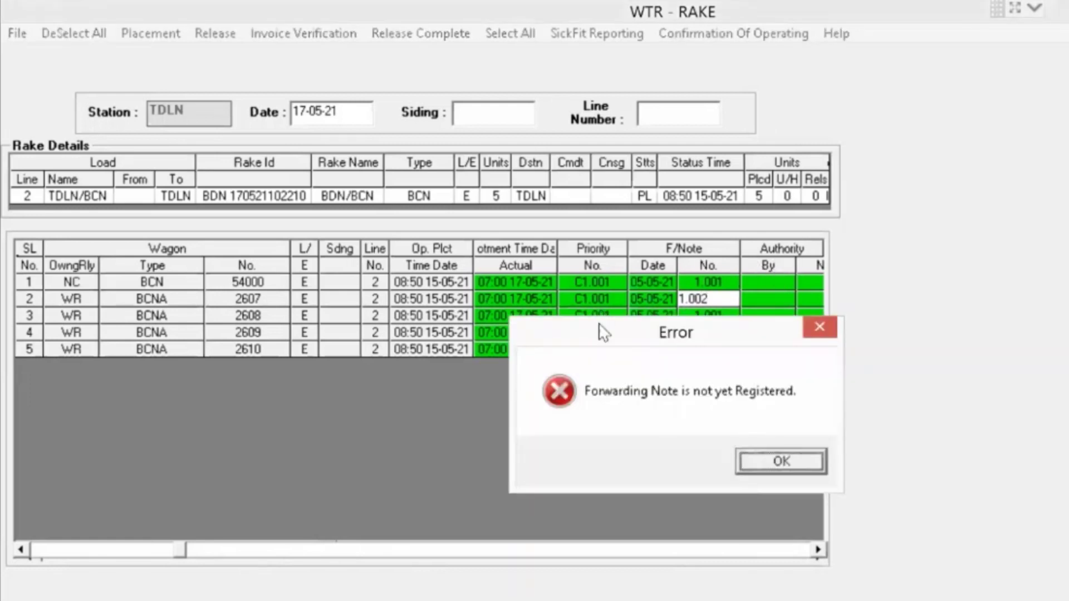
pyautogui.click(779, 461)
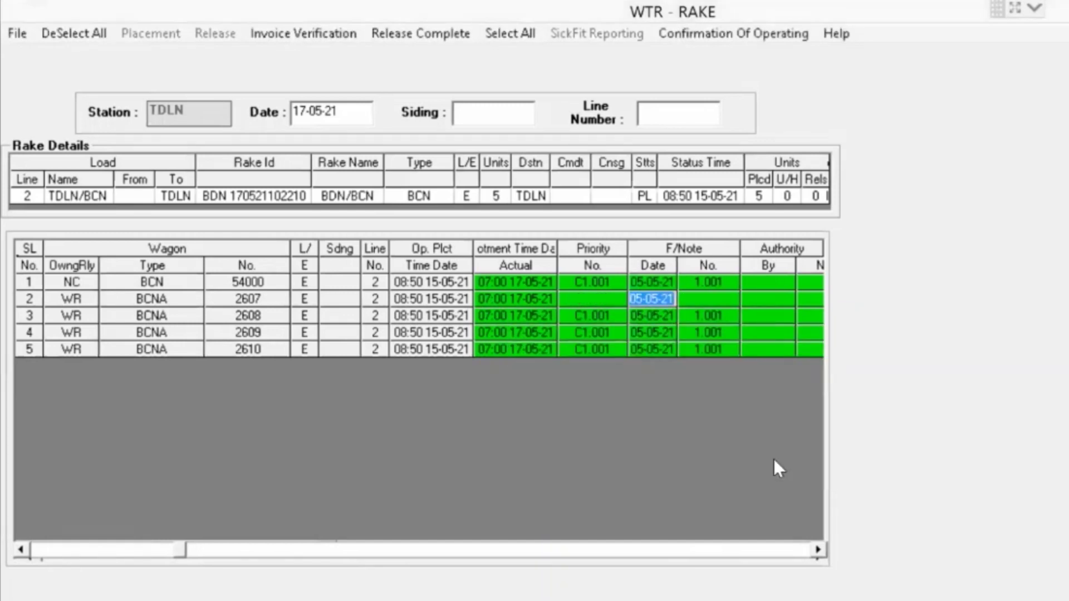
# Set the second wagon's forwarding note number to 1.001 and accept its destination
pyautogui.press('Tab')
pyautogui.write('1.')
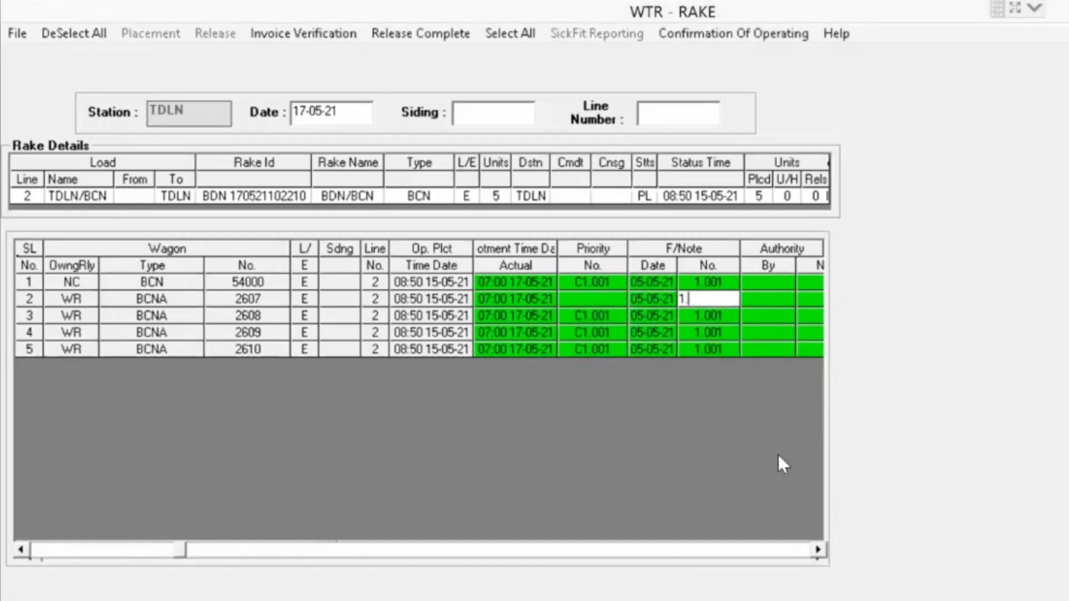
pyautogui.write('001')
pyautogui.press('Return')
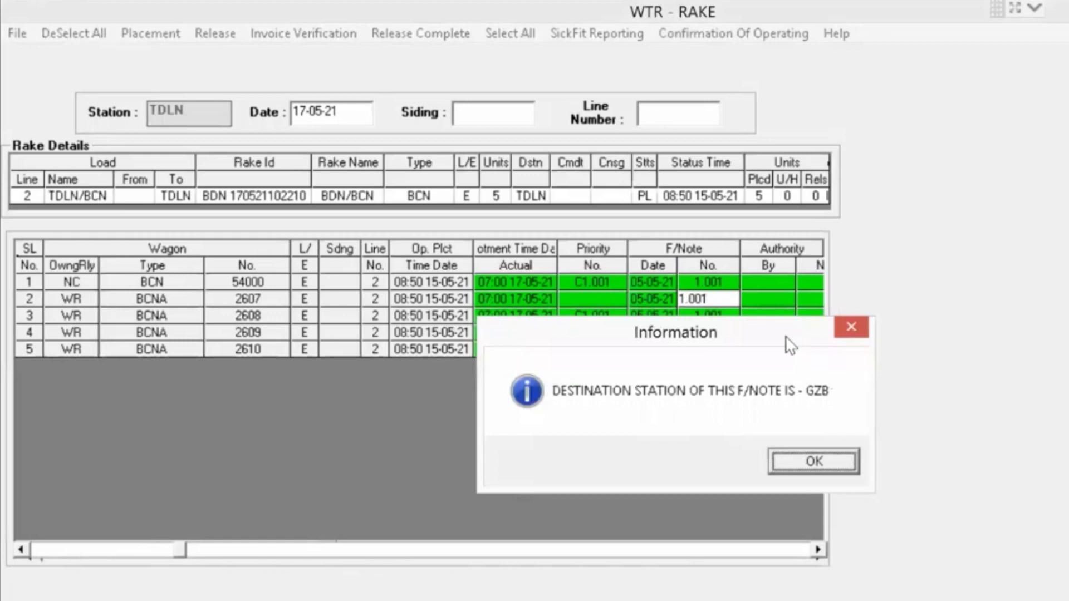
pyautogui.click(823, 467)
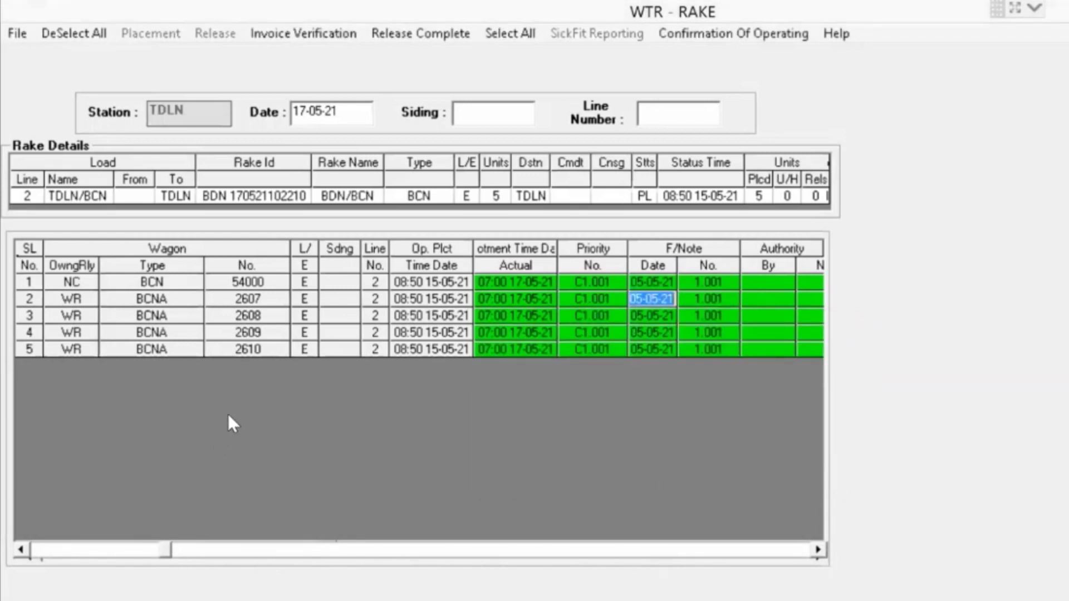
# Save the commercial placement of the rake's wagons
pyautogui.click(17, 33)
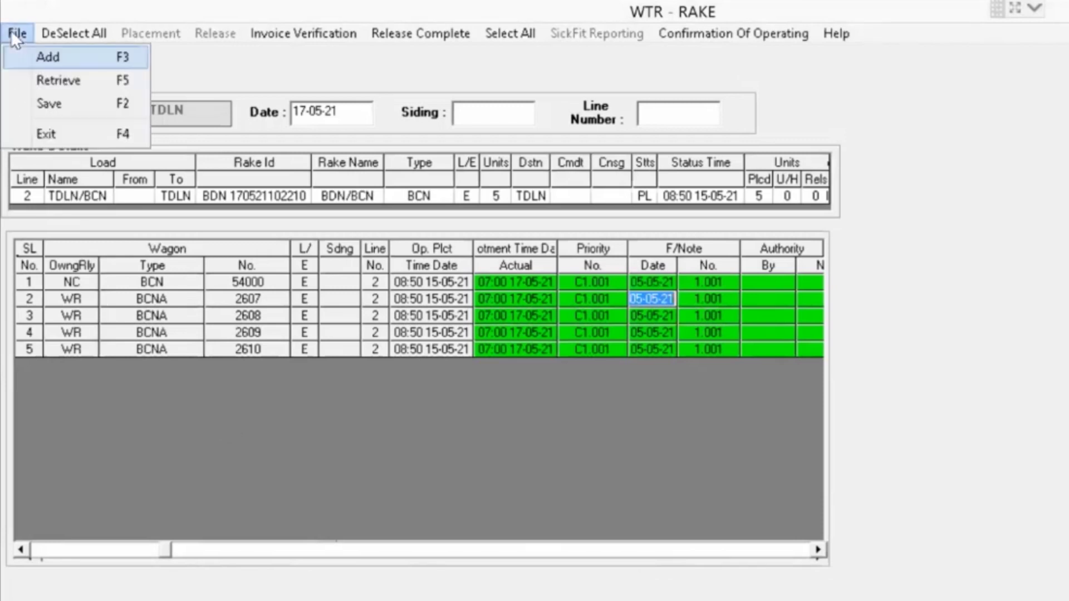
pyautogui.click(57, 106)
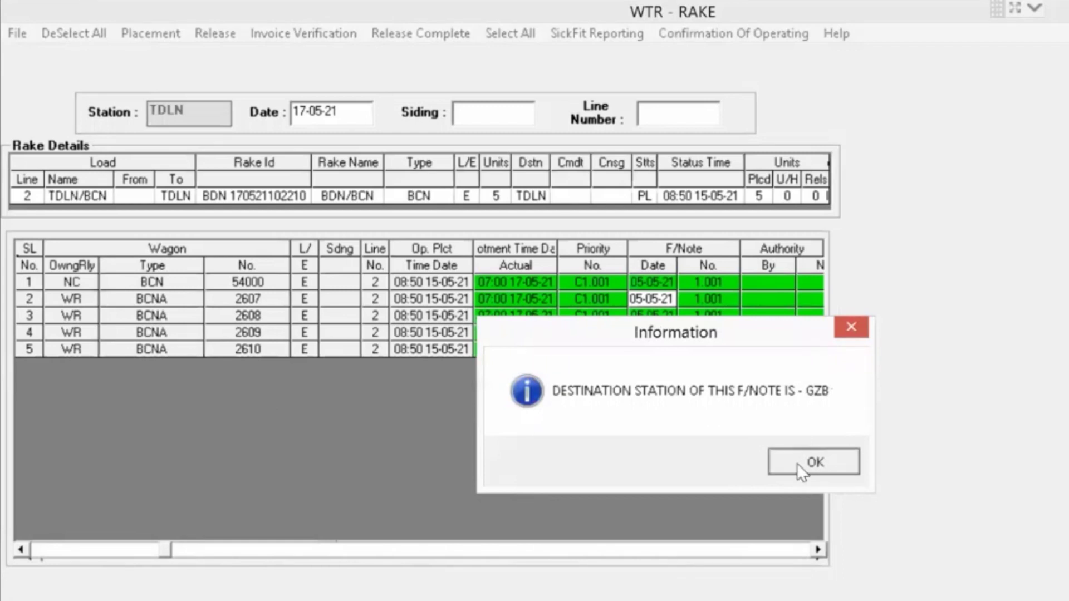
pyautogui.click(814, 461)
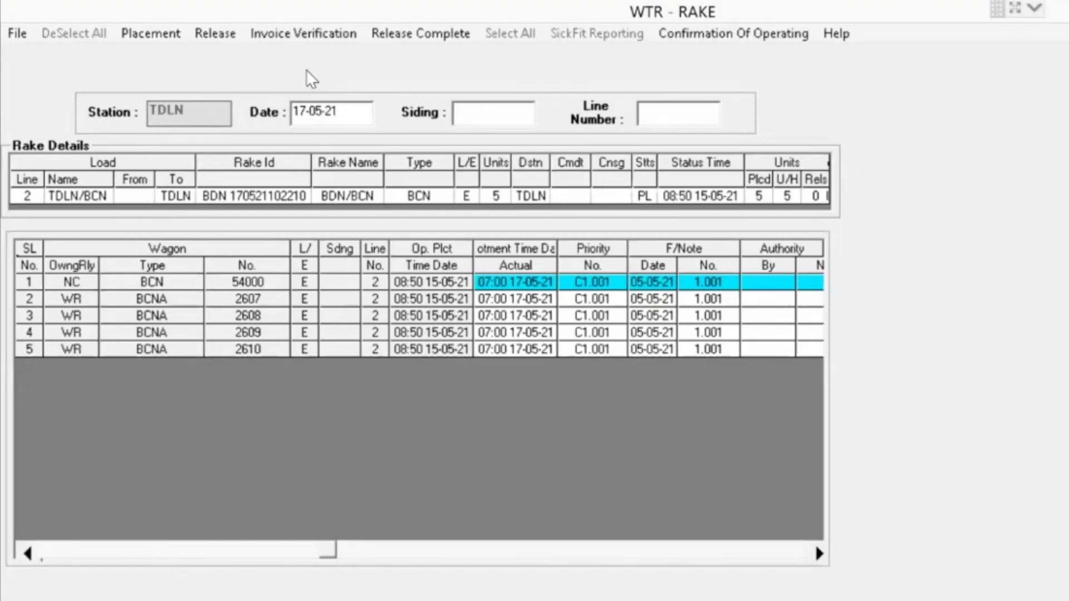
# Open release entry for the first wagon, leave it without saving, and exit the WTR and Rakes On Hand windows
pyautogui.click(200, 30)
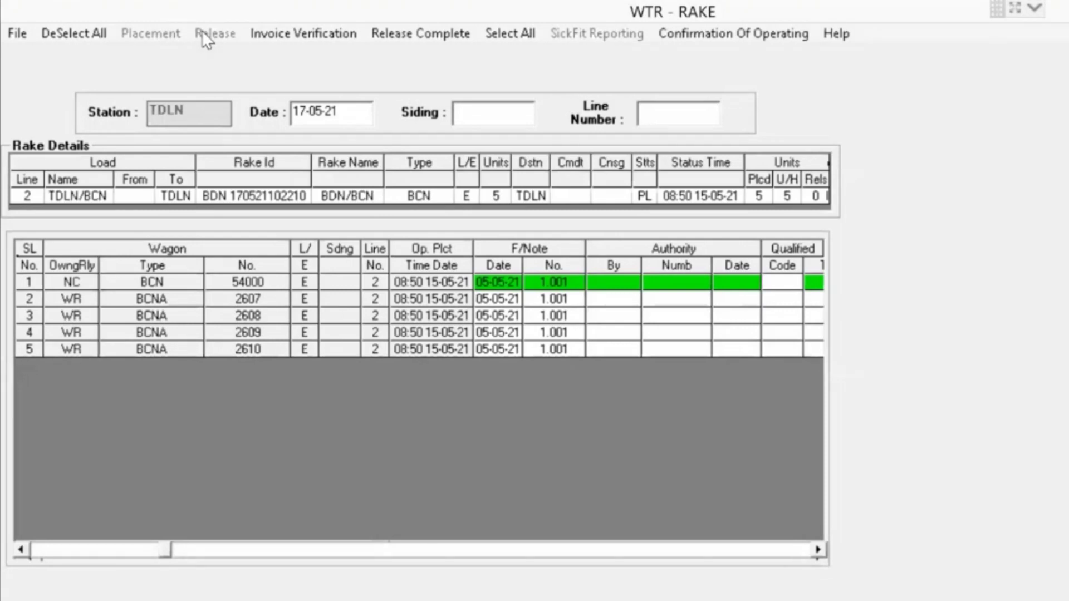
pyautogui.click(214, 34)
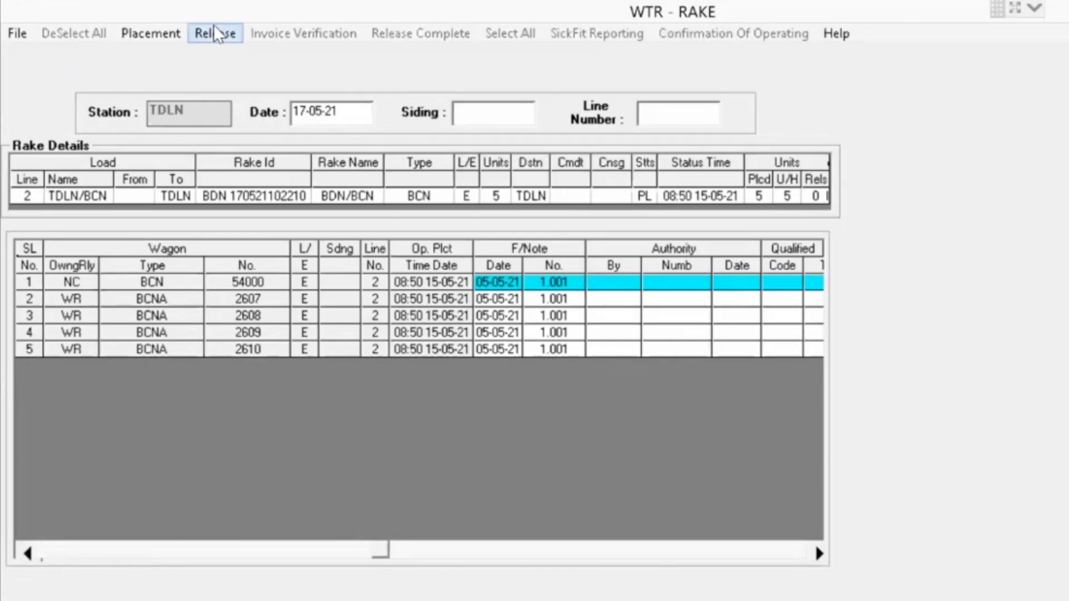
pyautogui.click(16, 34)
pyautogui.click(58, 139)
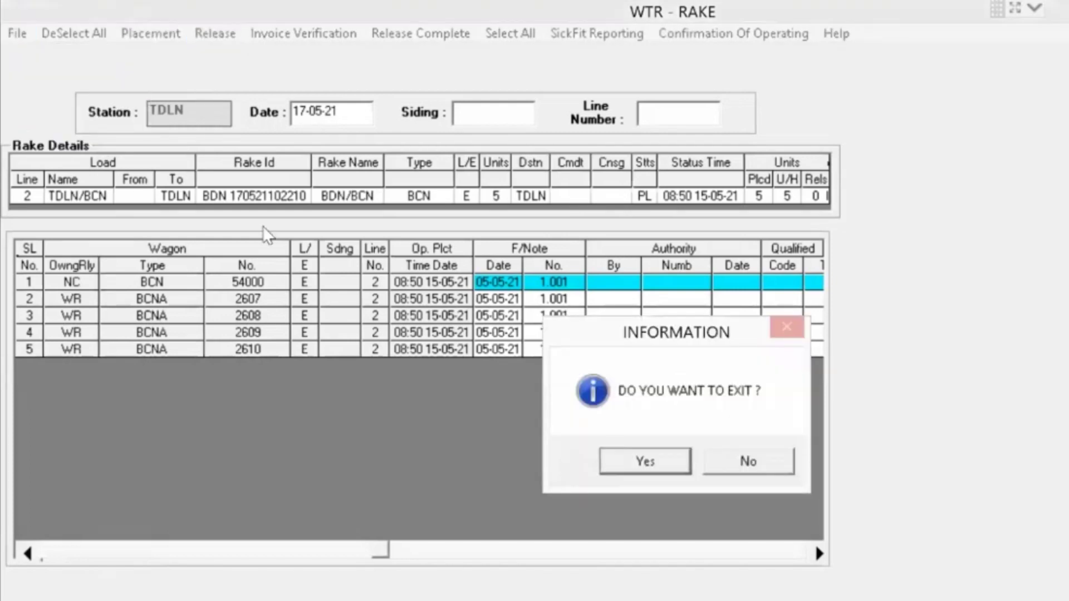
pyautogui.click(633, 466)
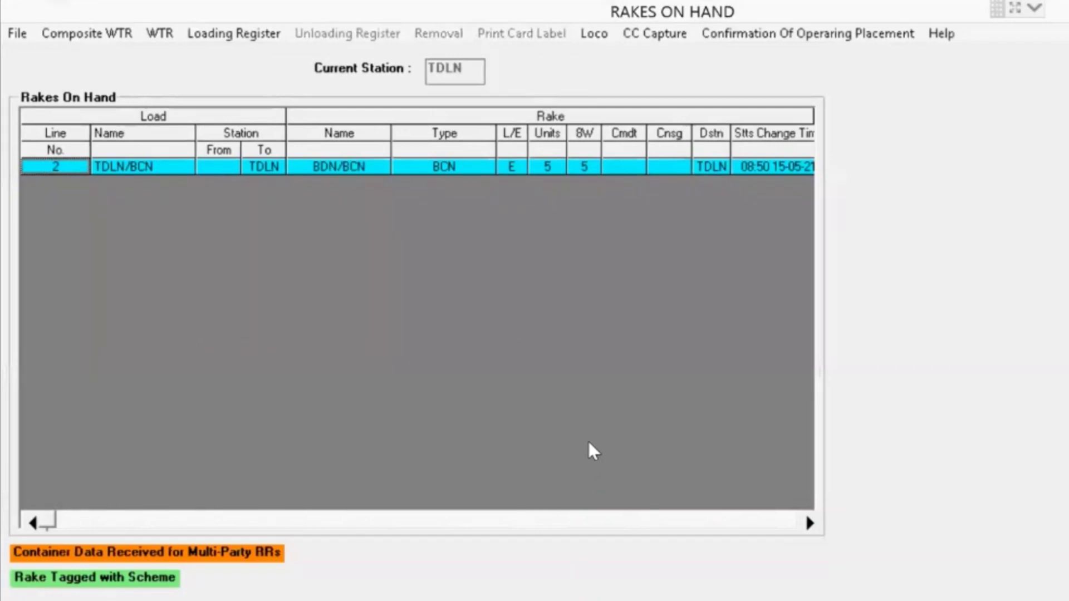
pyautogui.click(600, 454)
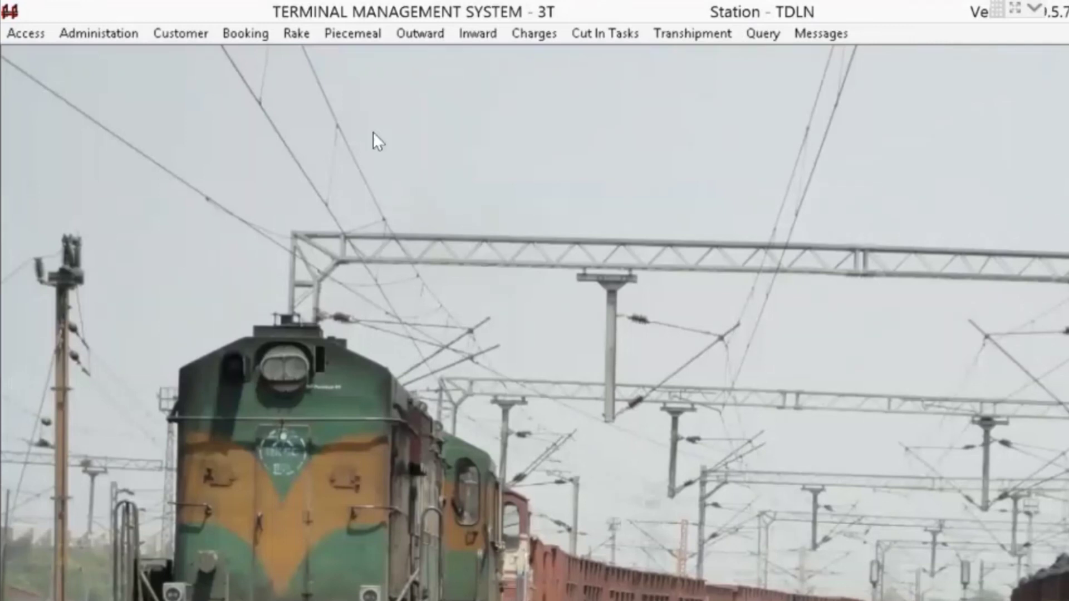
# Open the Rakes On Hand list and the normal WTR of the BDN/BCN rake
pyautogui.click(308, 38)
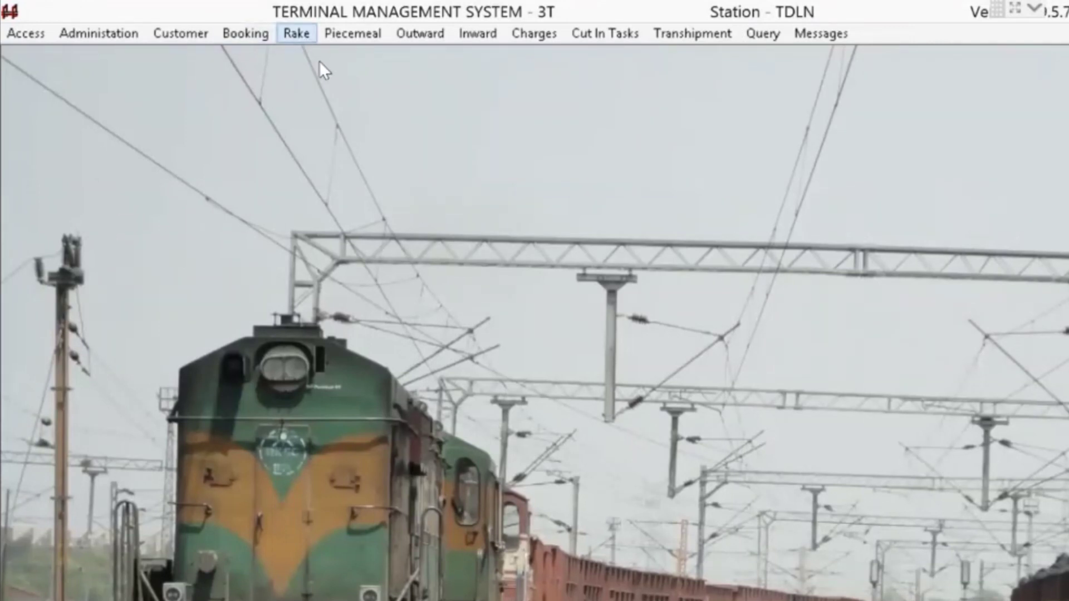
pyautogui.click(321, 62)
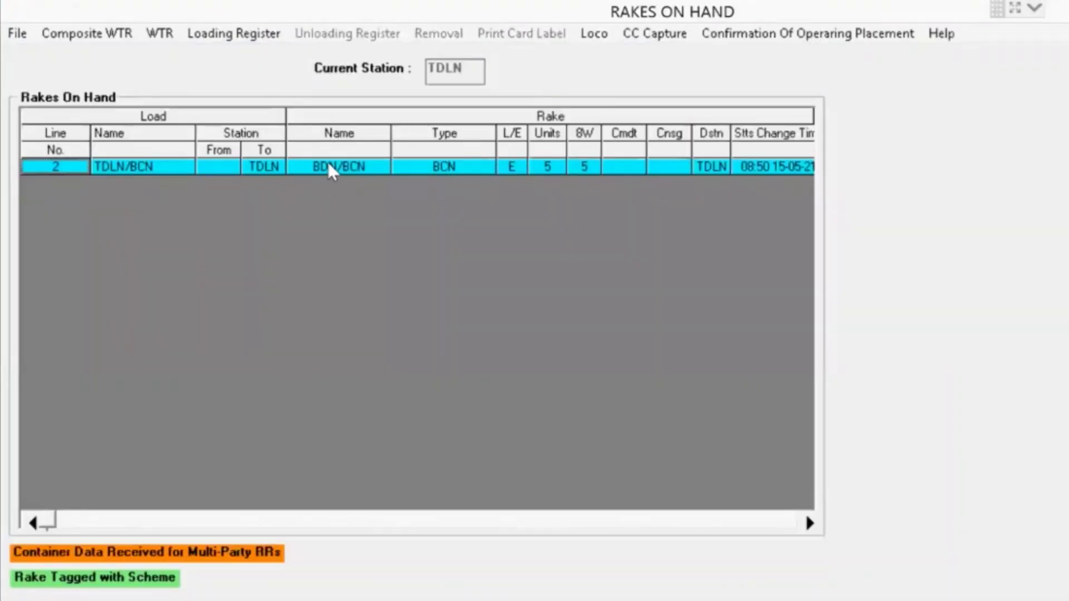
pyautogui.click(162, 35)
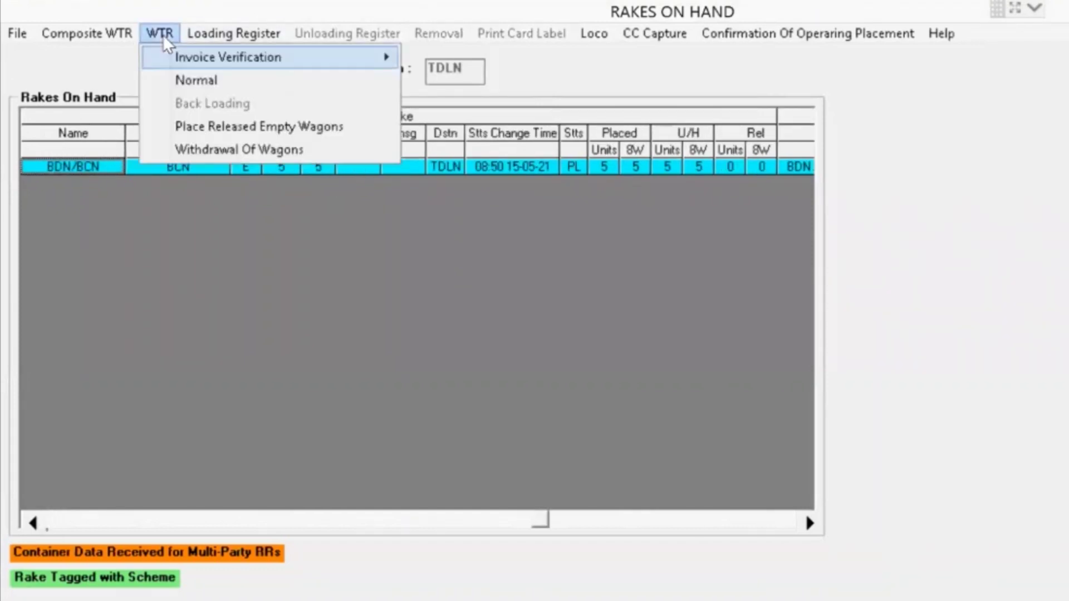
pyautogui.moveTo(174, 64)
pyautogui.click(109, 72)
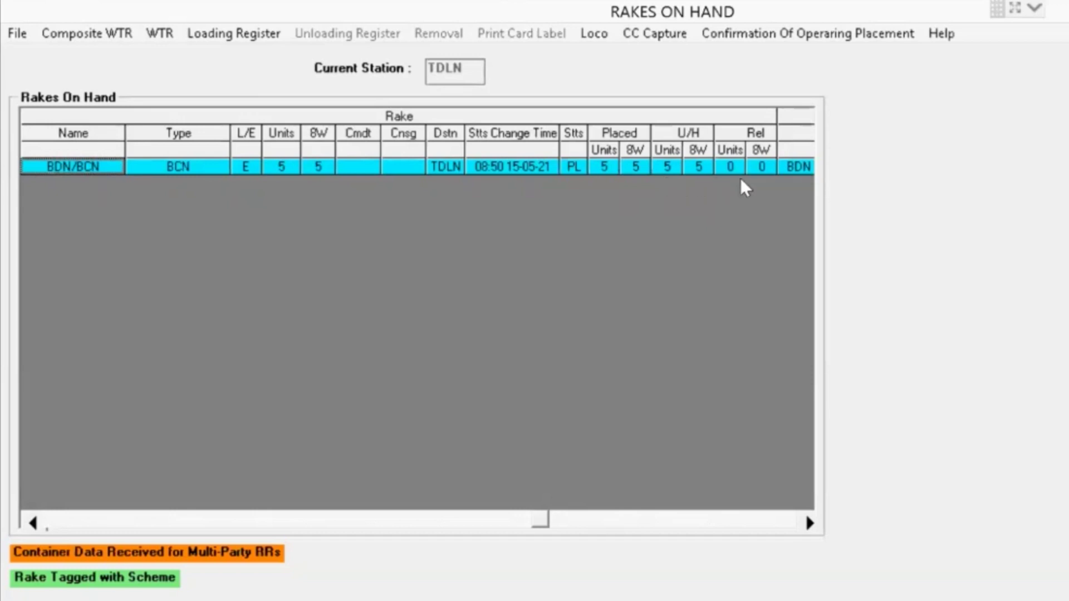
pyautogui.click(159, 36)
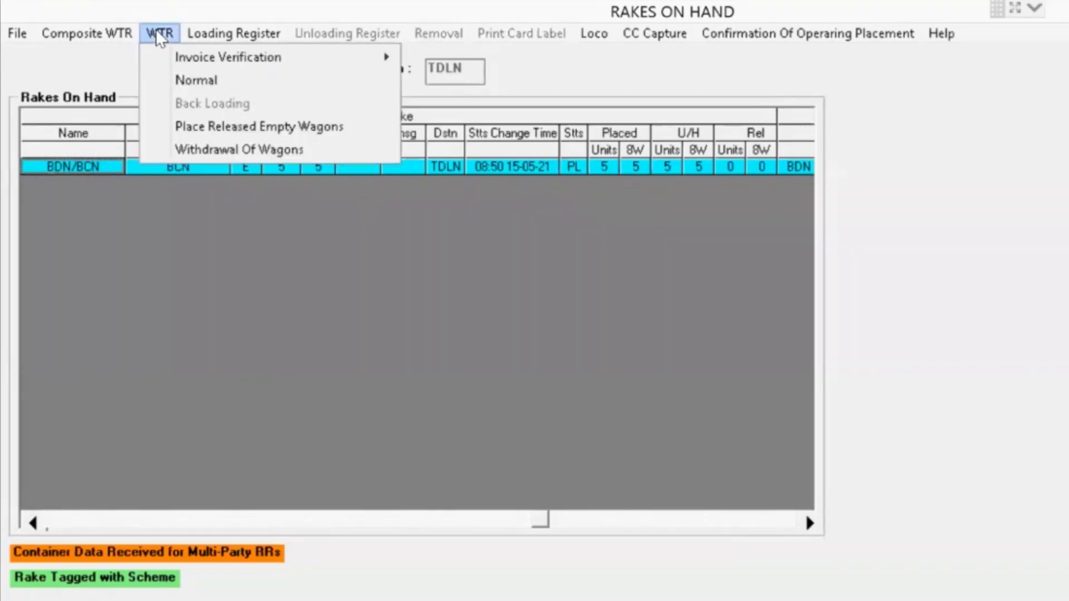
pyautogui.click(188, 81)
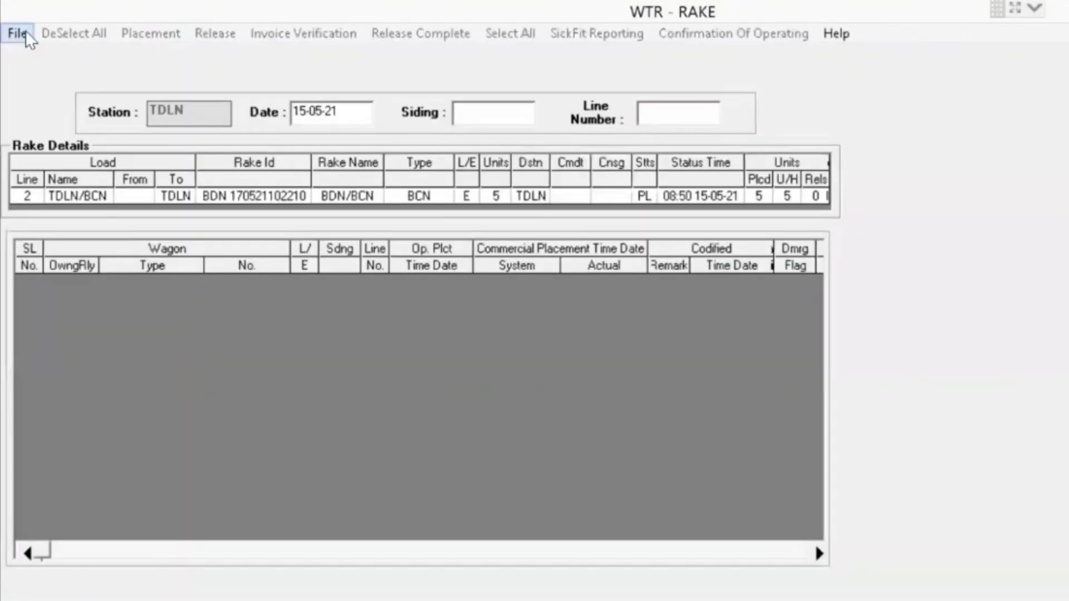
# Try to retrieve the rake's wagon details for the date 15-05-21
pyautogui.click(22, 34)
pyautogui.click(51, 82)
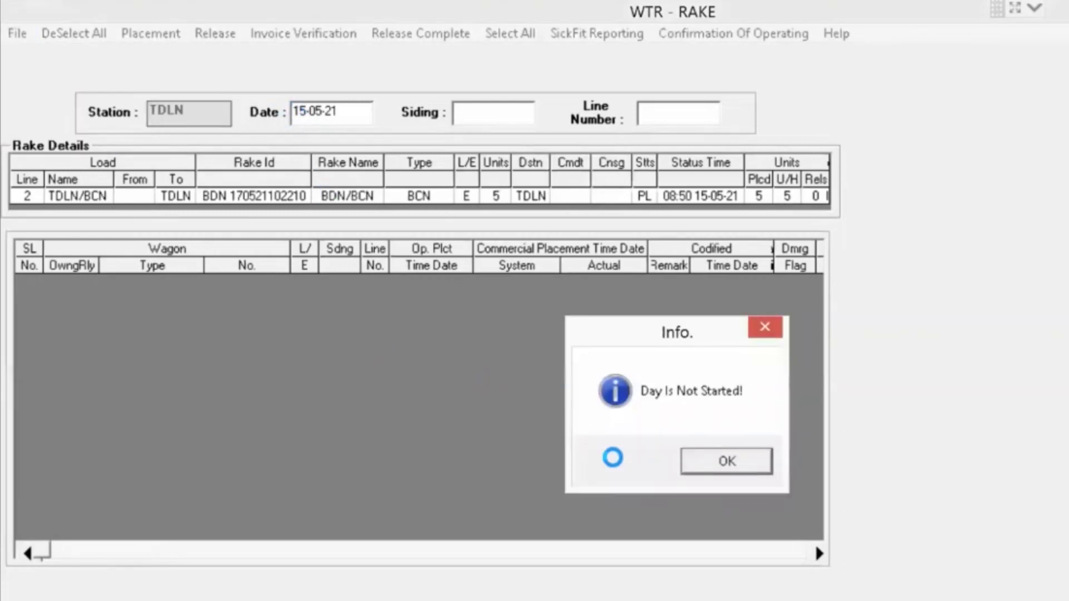
pyautogui.click(738, 458)
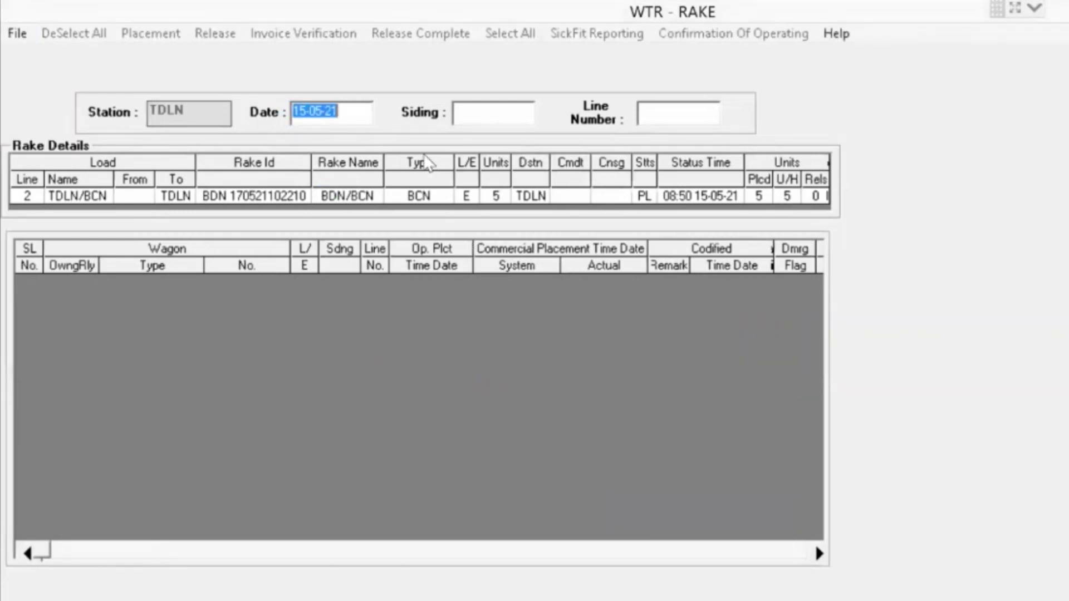
# Set the WTR date to 17-05-21 and retrieve the rake's wagon details
pyautogui.click(301, 111)
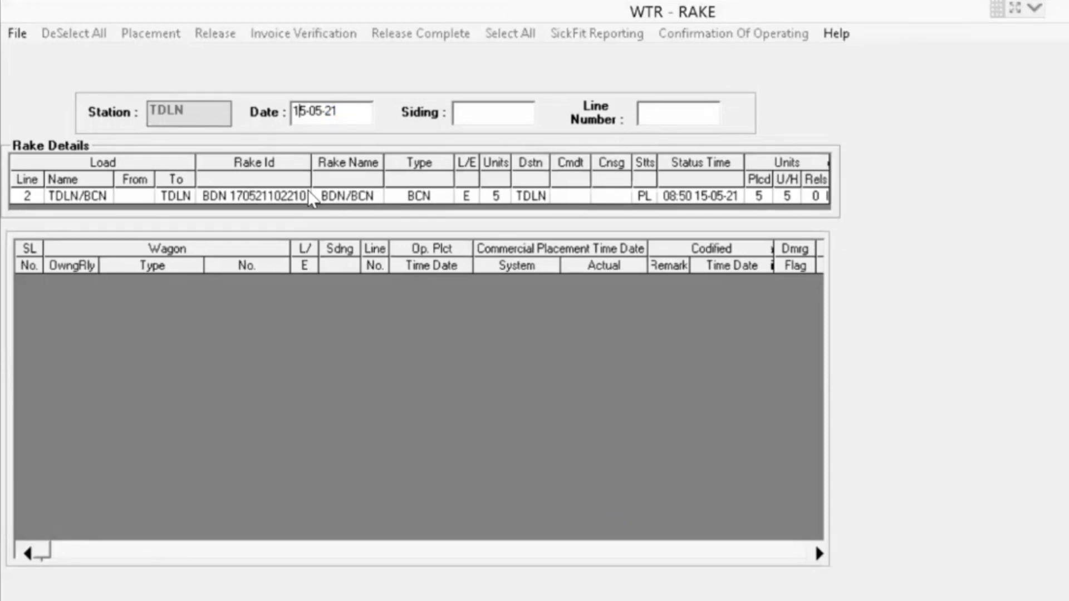
pyautogui.press('Delete')
pyautogui.write('1')
pyautogui.press('BackSpace')
pyautogui.write('7')
pyautogui.click(18, 34)
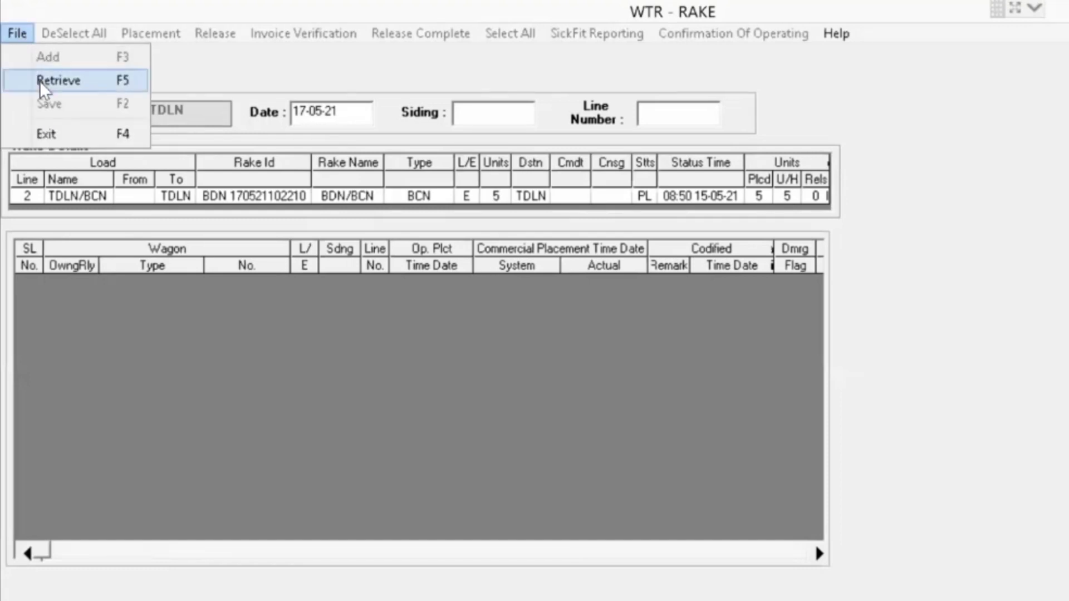
pyautogui.click(42, 81)
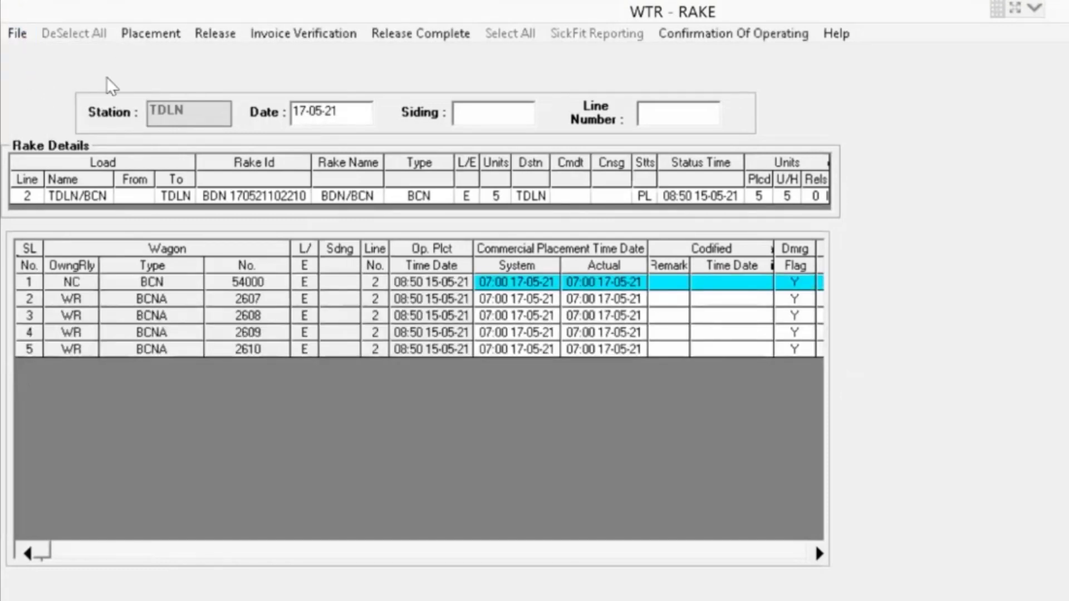
# Start release entry for the first wagon, accept its commencement times of 07:00 17-05-21, and set the release code to LR (loaded release)
pyautogui.click(207, 31)
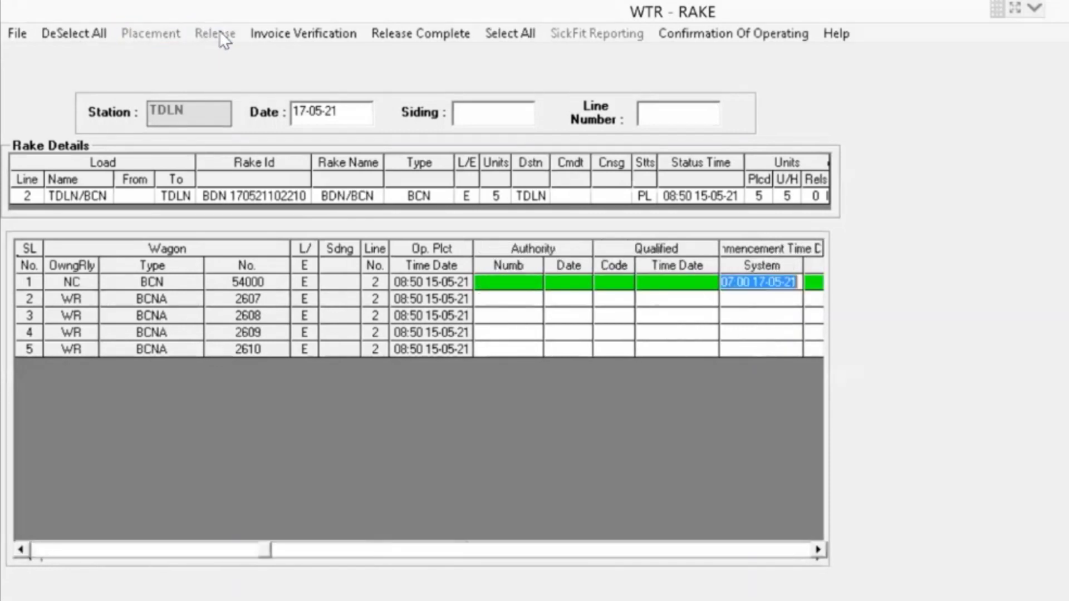
pyautogui.press('Tab')
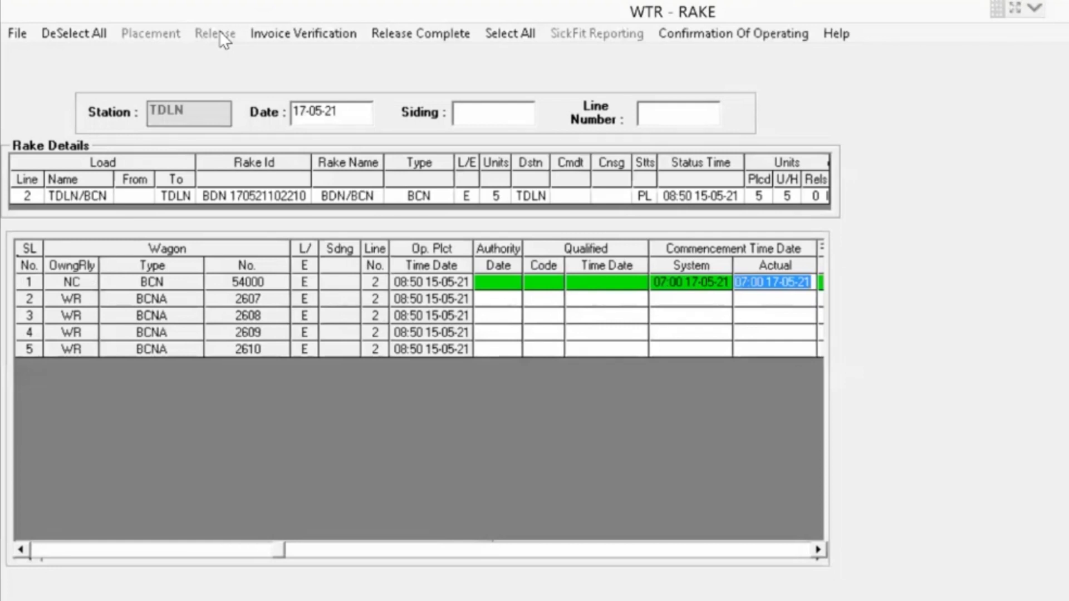
pyautogui.press('Tab')
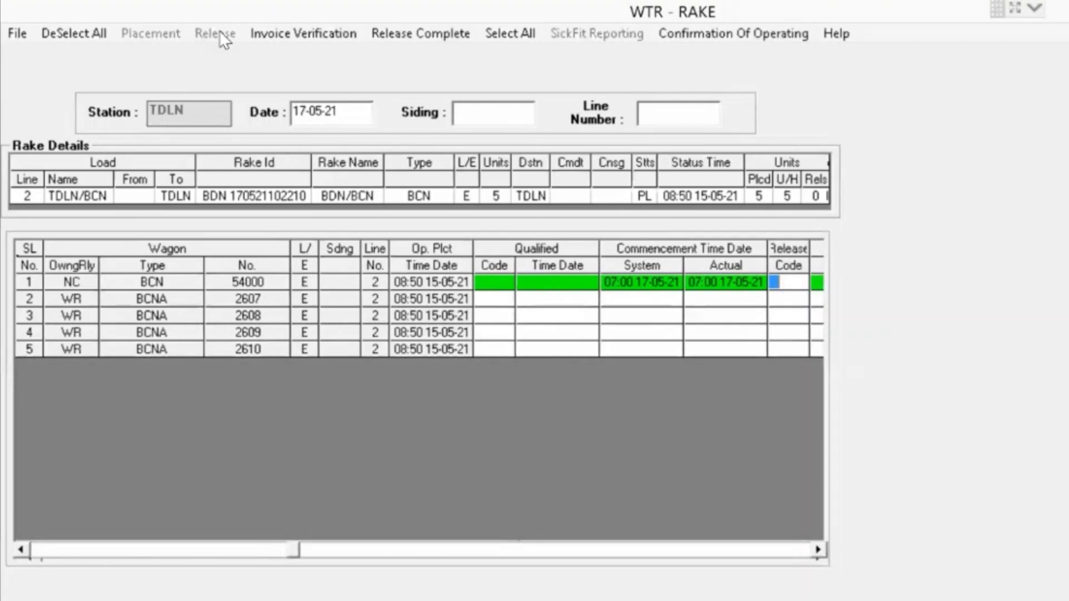
pyautogui.hotkey('alt', 'Down')
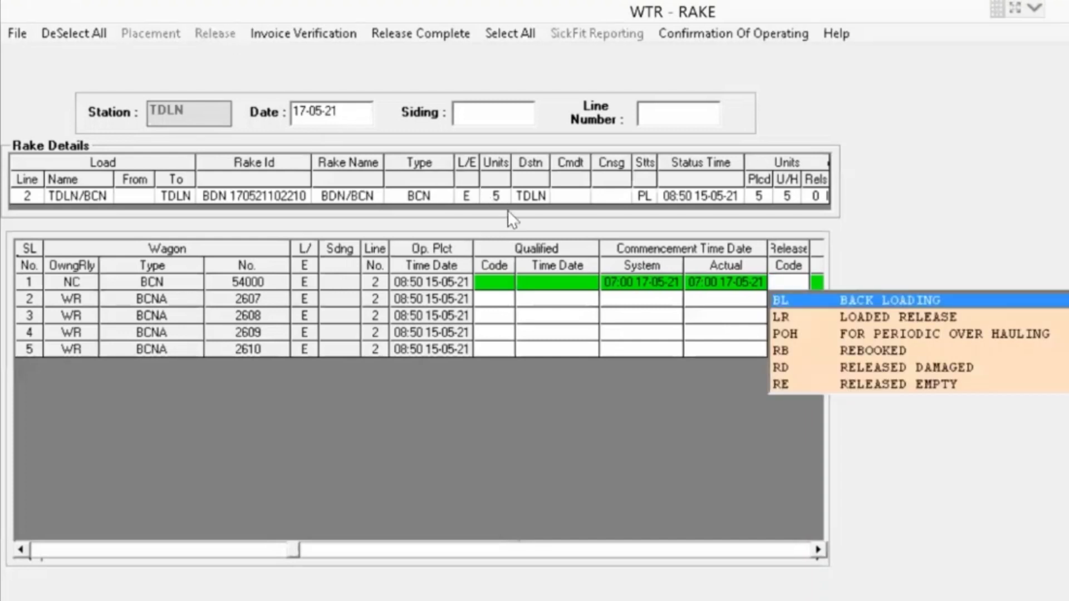
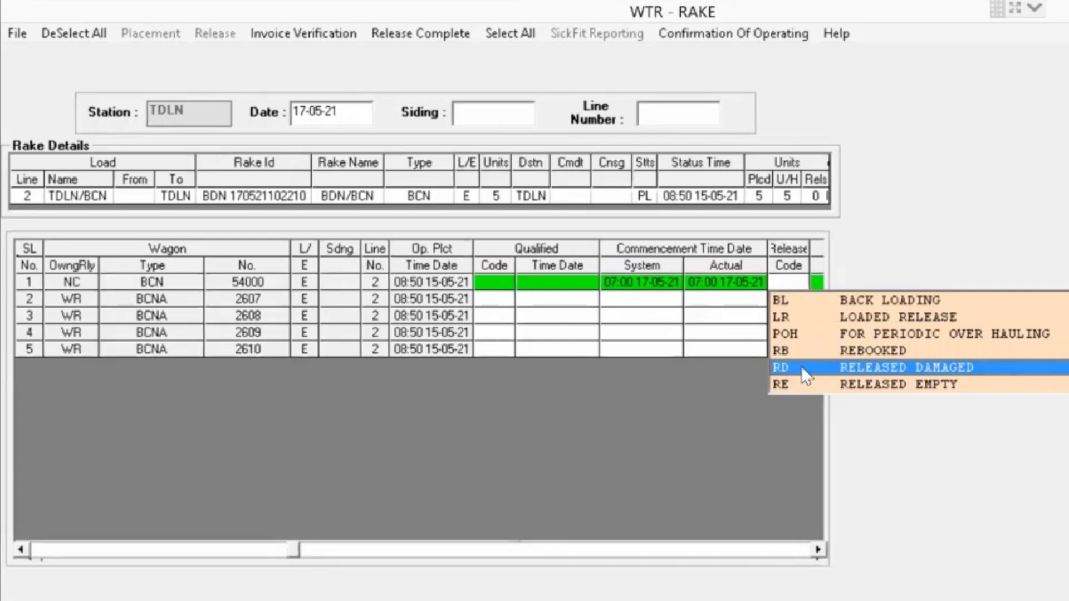
pyautogui.click(791, 317)
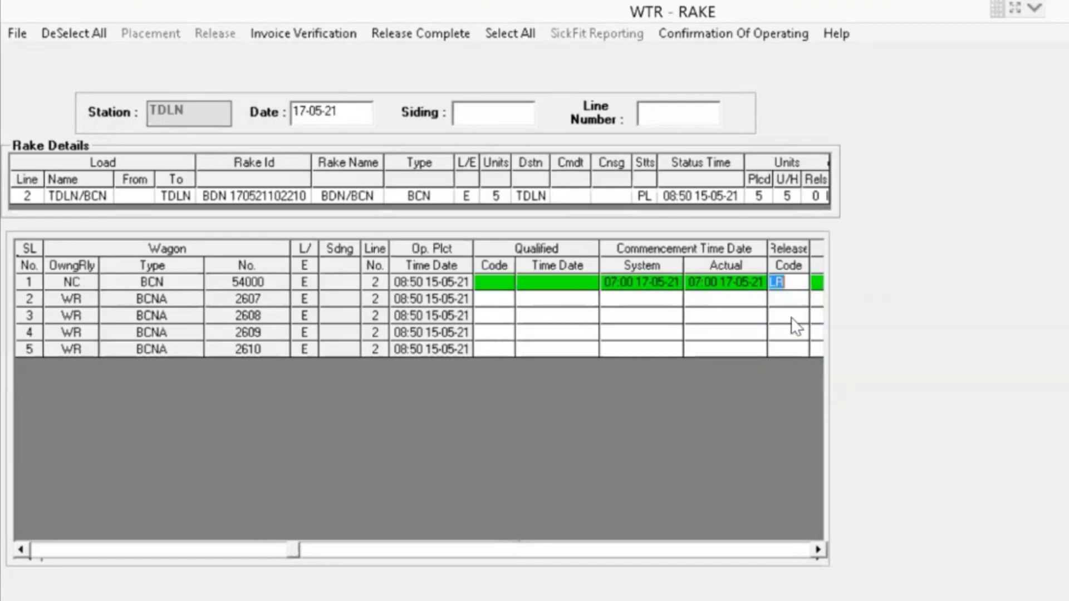
# Set the first wagon's system release time to 10:20 17-05-21 and accept the same actual release time
pyautogui.press('Tab')
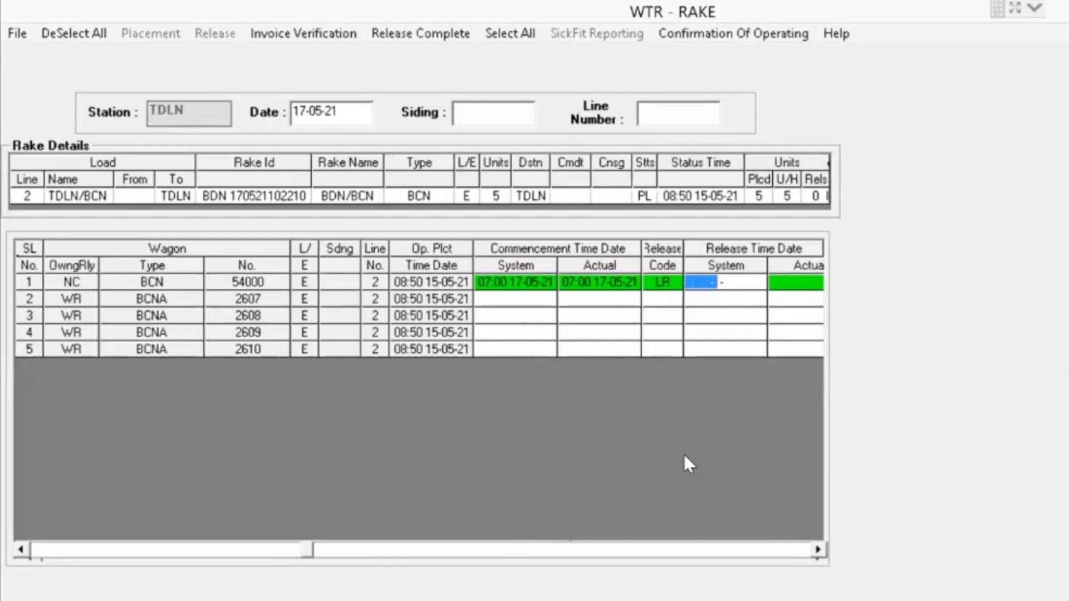
pyautogui.write('1020')
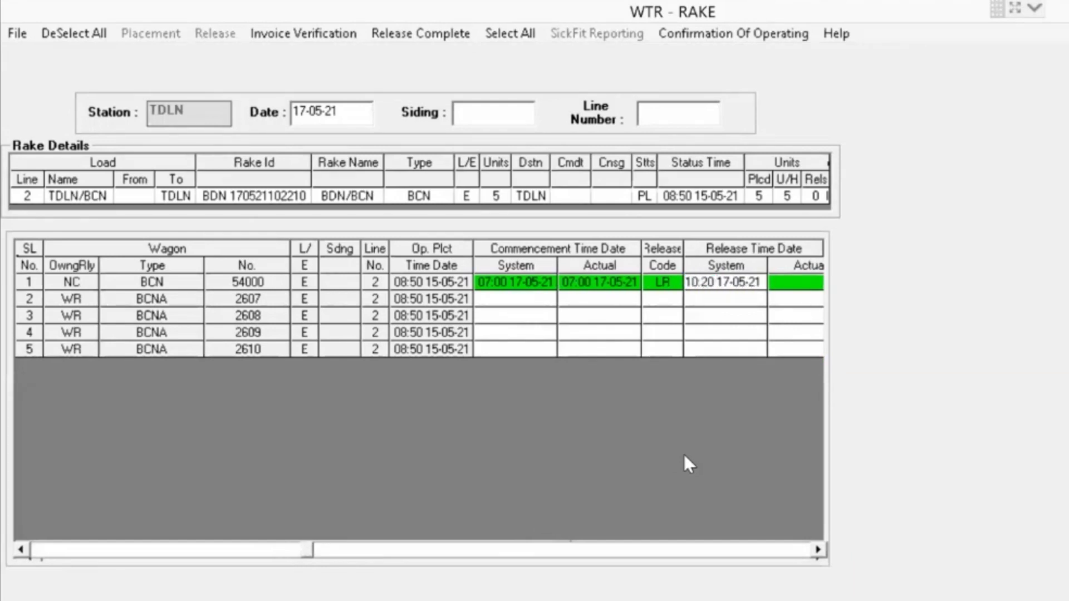
pyautogui.press('Tab')
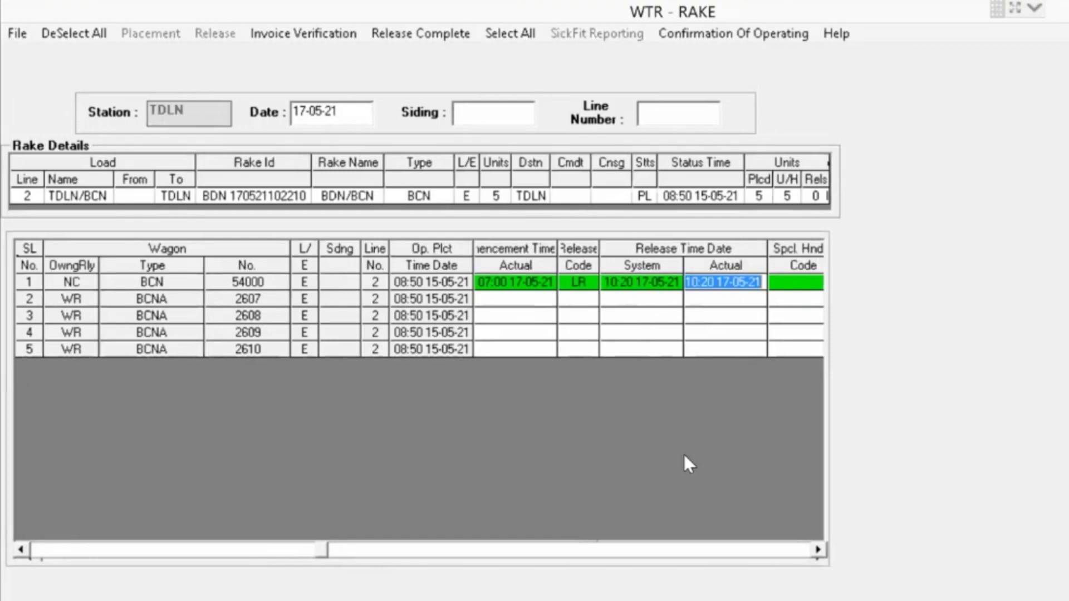
pyautogui.press('Tab')
# Leave the first wagon's special handling code blank and set its loading type to MN (manual)
pyautogui.press('Tab')
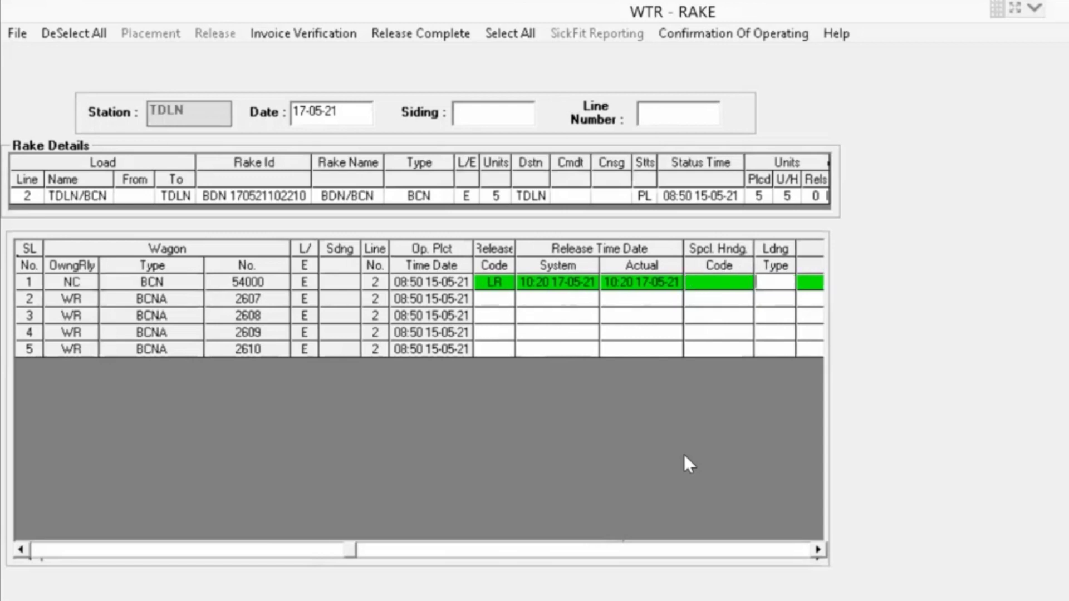
pyautogui.press('F1')
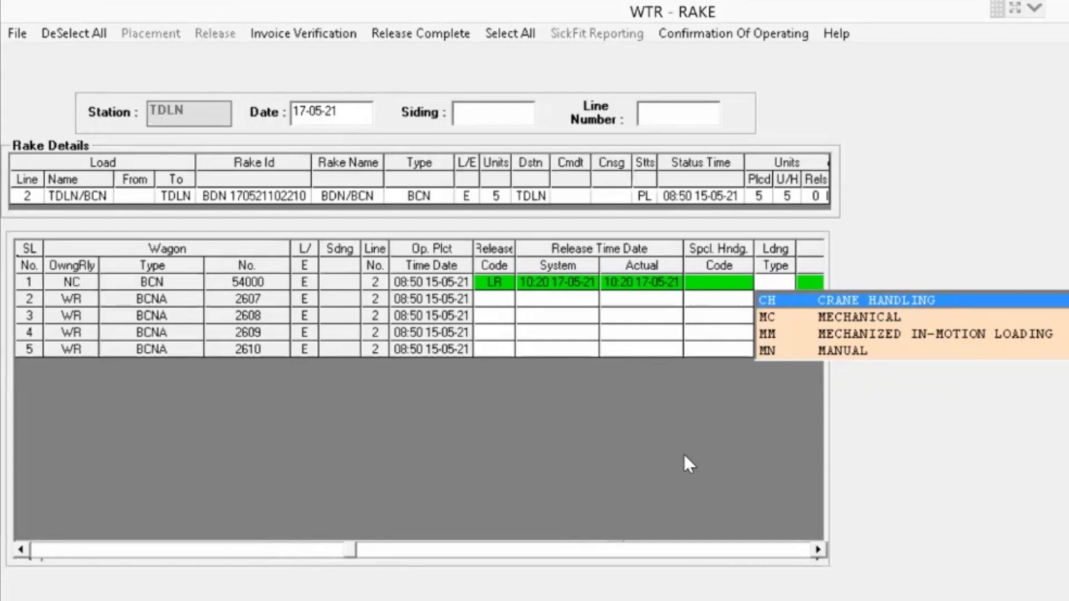
pyautogui.click(827, 316)
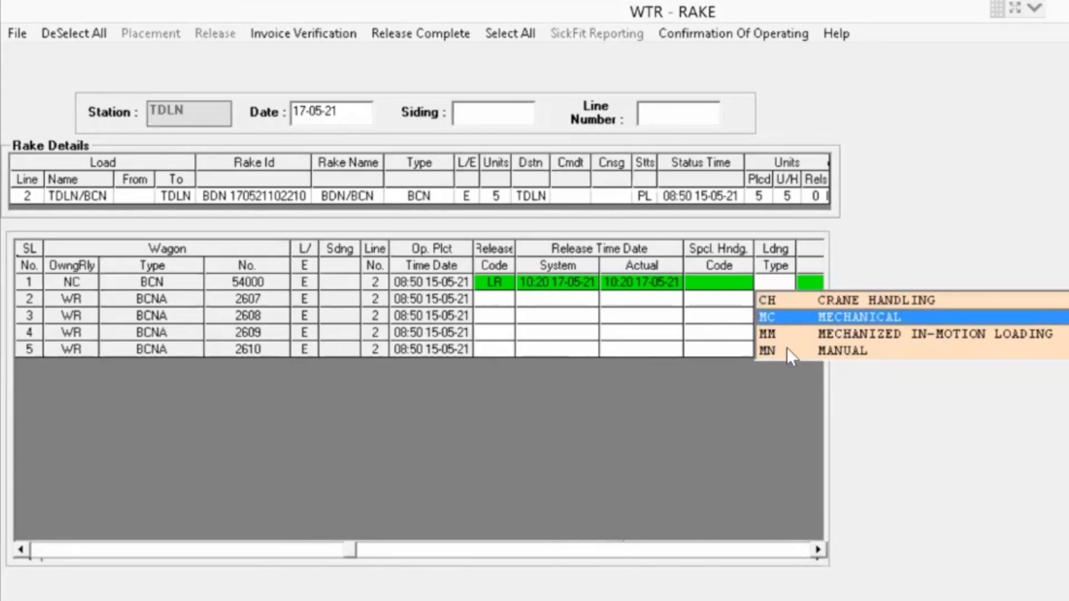
pyautogui.click(772, 357)
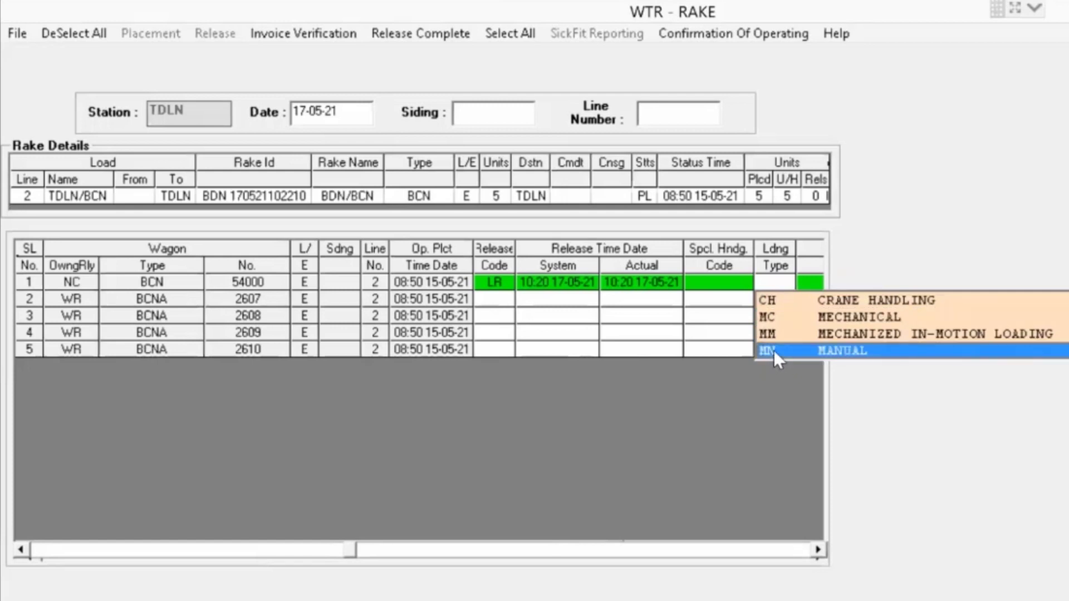
pyautogui.click(774, 351)
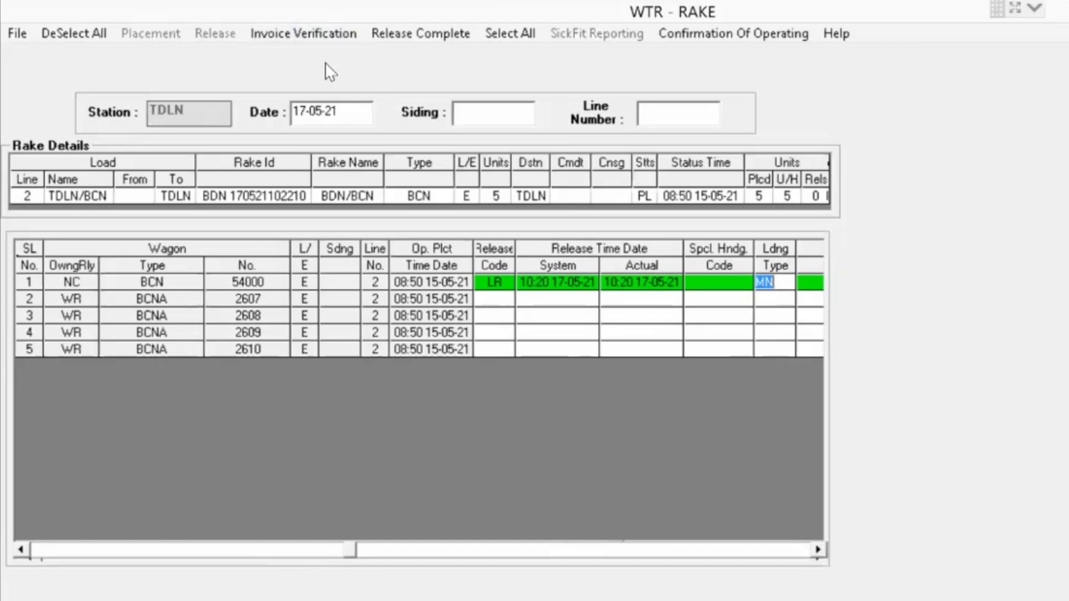
# Copy the first wagon's release details to all wagons of the rake and save the release
pyautogui.click(505, 38)
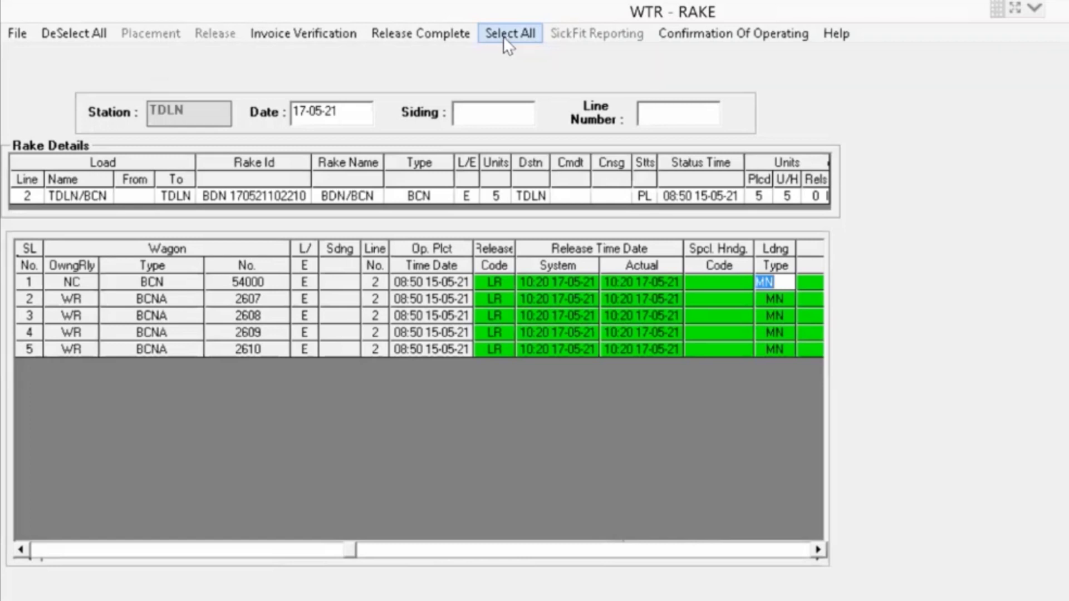
pyautogui.click(18, 33)
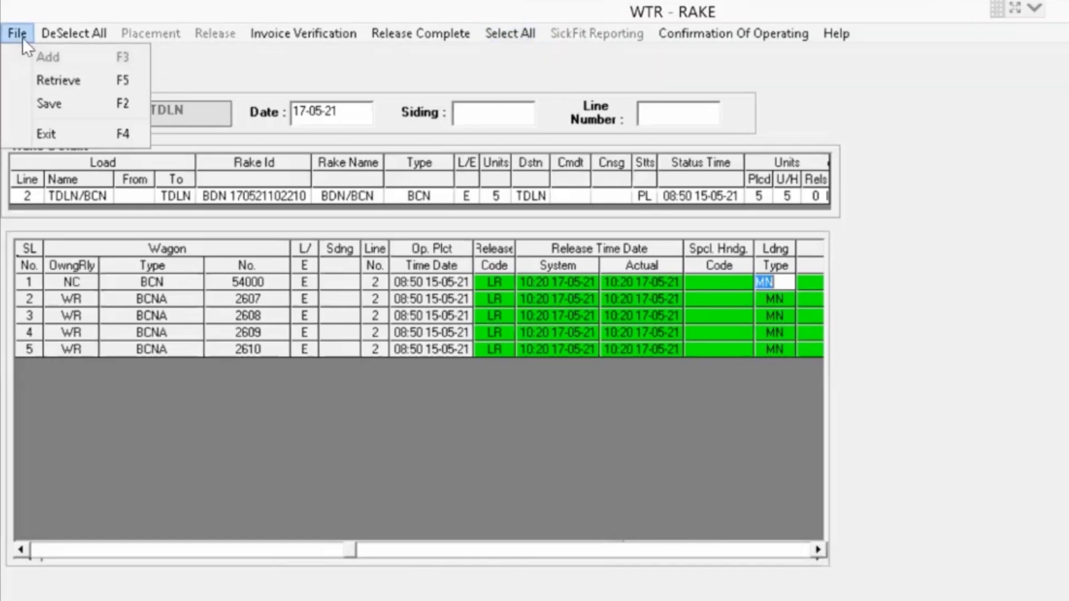
pyautogui.click(51, 107)
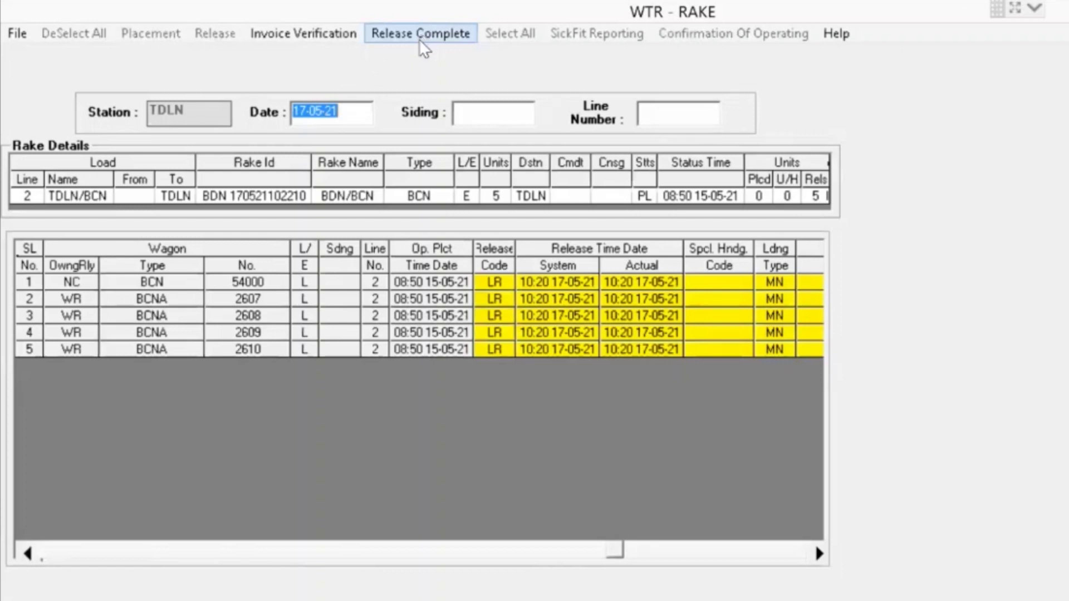
# Complete the rake's release with the MetWith/FullFill flag of forwarding note 1.001 set to Y
pyautogui.click(420, 37)
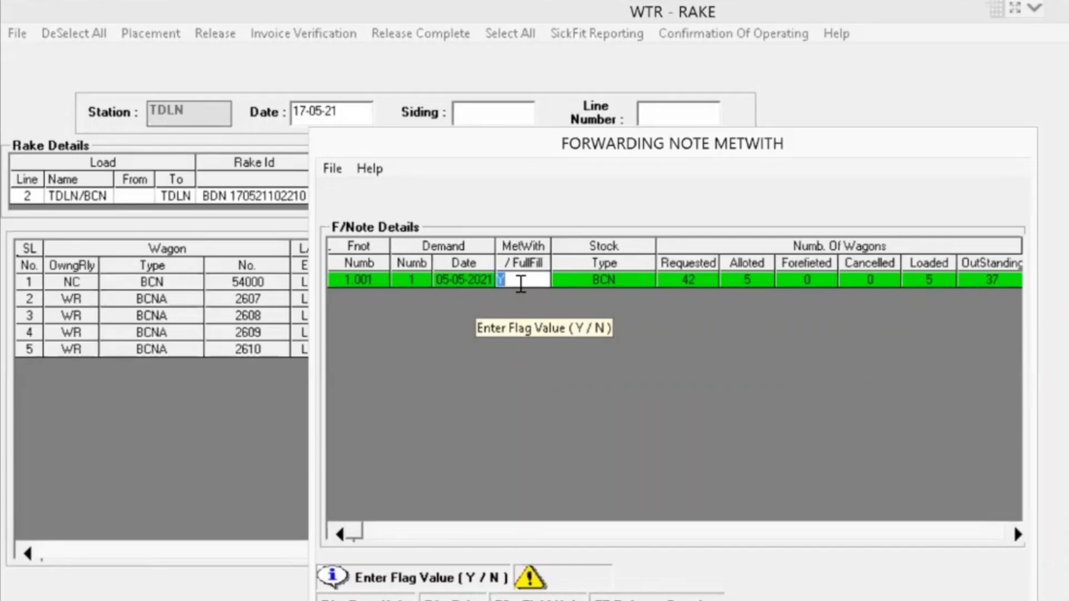
pyautogui.write('N')
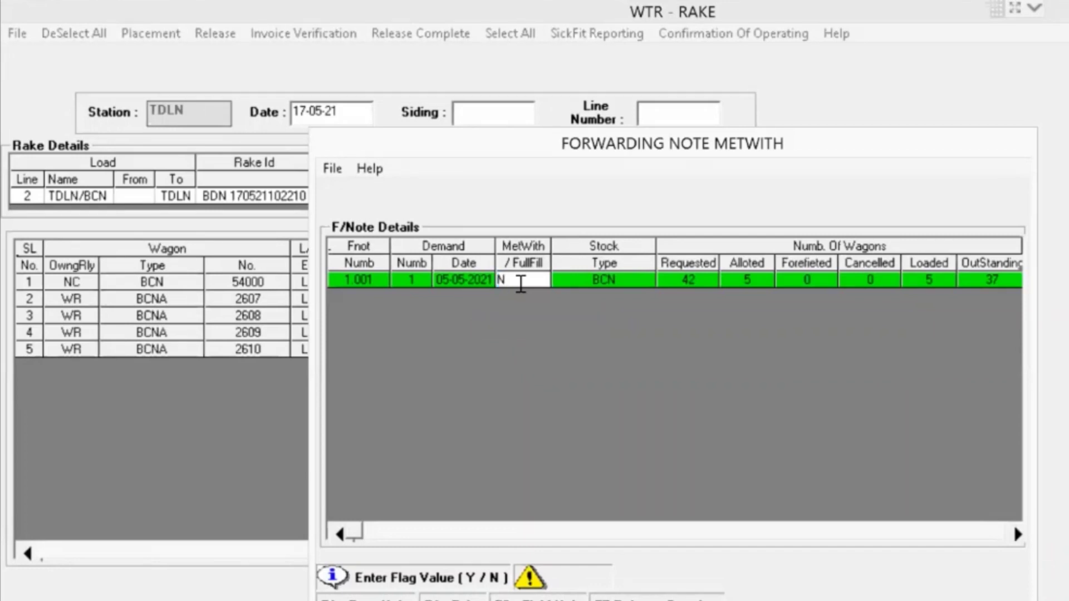
pyautogui.press('BackSpace')
pyautogui.write('Y')
pyautogui.click(333, 169)
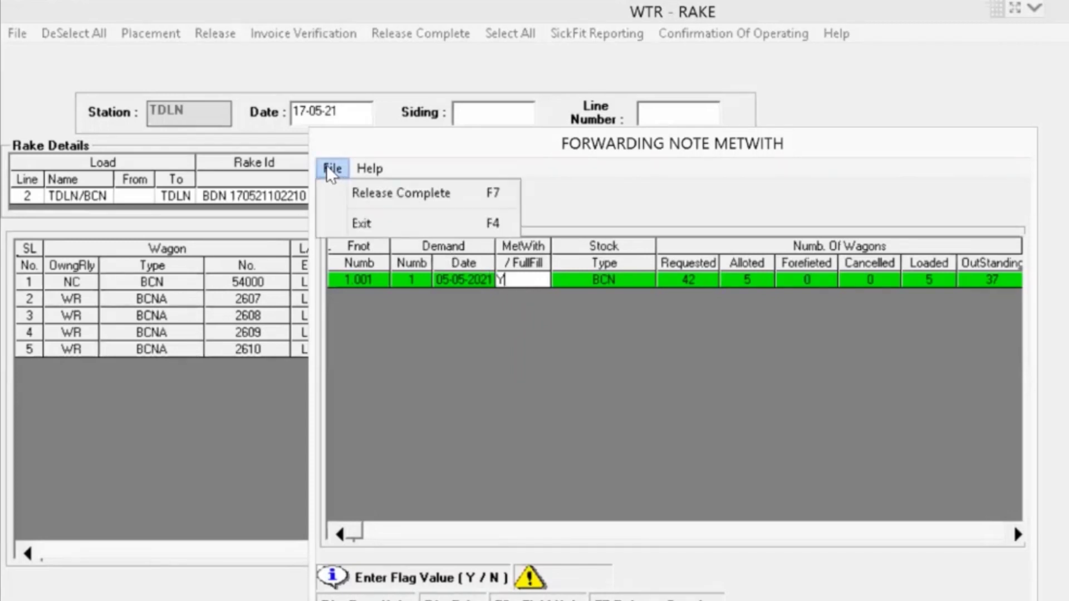
pyautogui.click(370, 196)
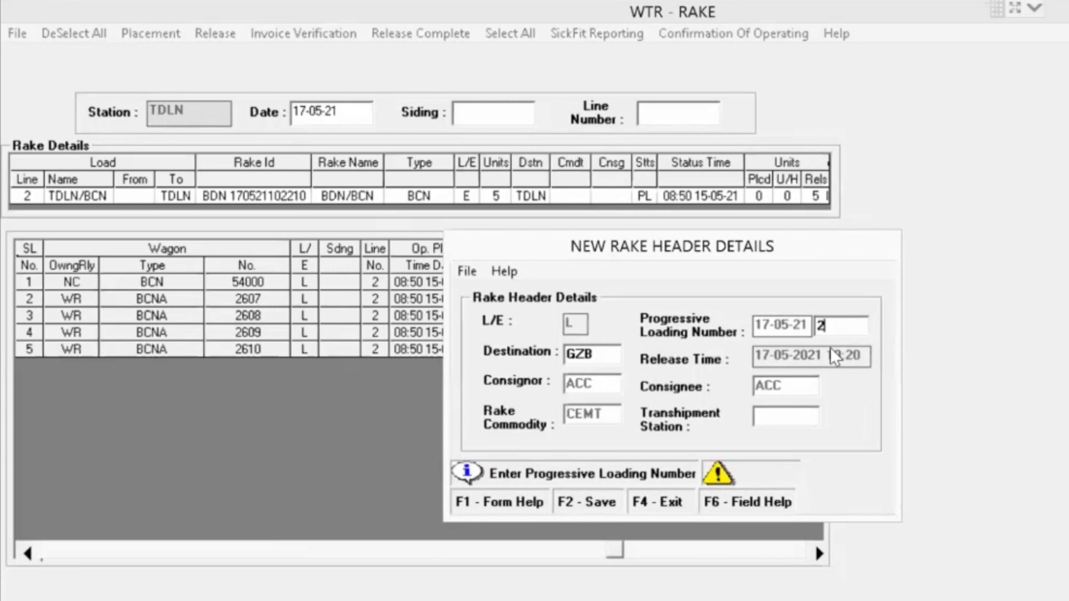
# Set the new rake header's progressive loading number to 1 and save the header details
pyautogui.press('BackSpace')
pyautogui.write('1')
pyautogui.click(467, 273)
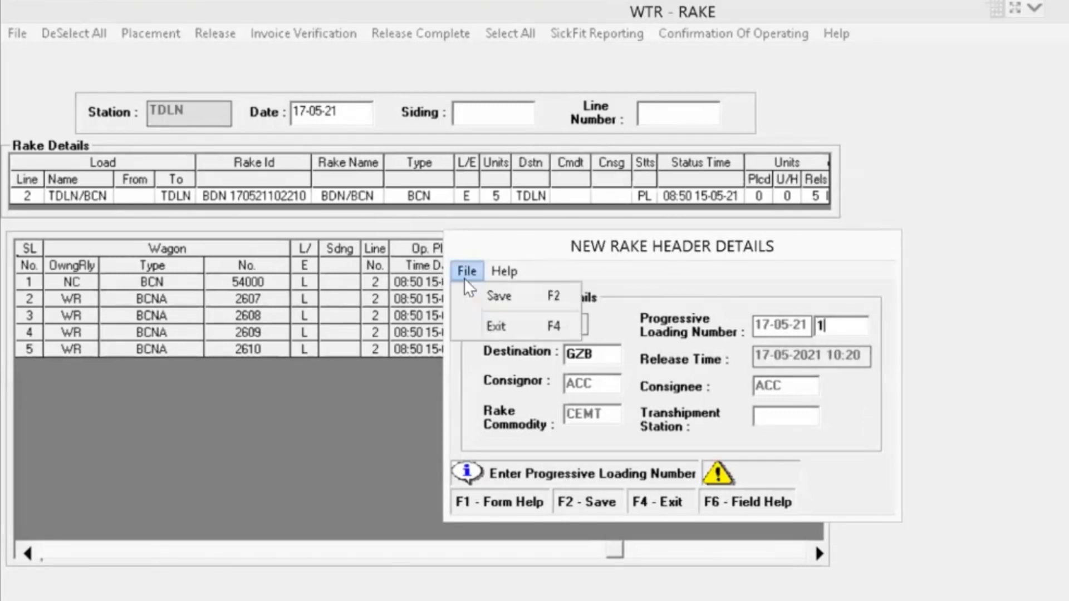
pyautogui.click(496, 297)
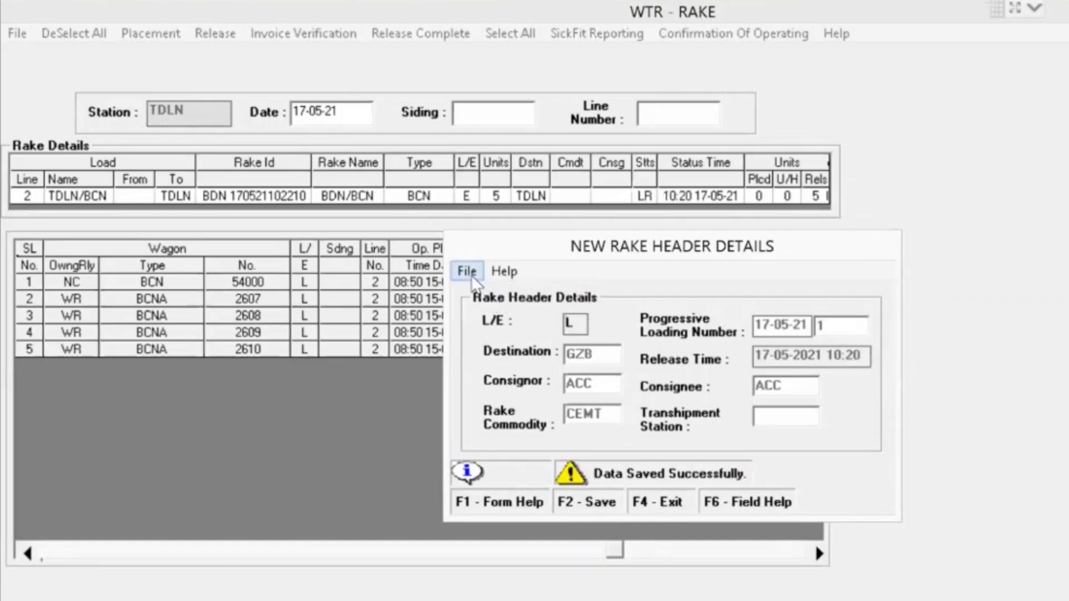
# Close the rake header details and exit the rake's WTR to return to the rakes on hand
pyautogui.click(467, 272)
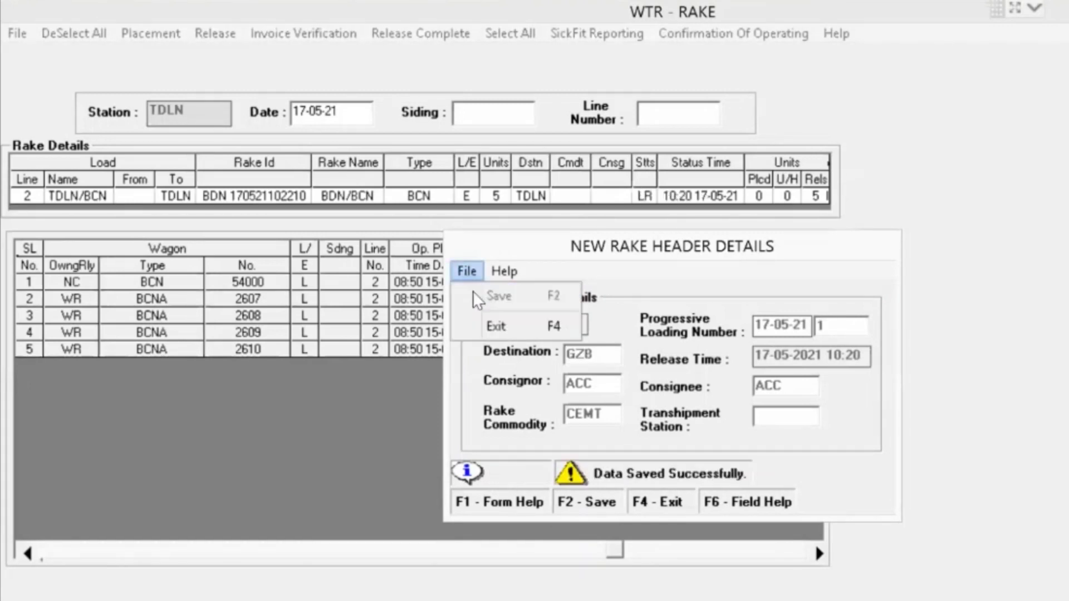
pyautogui.click(514, 329)
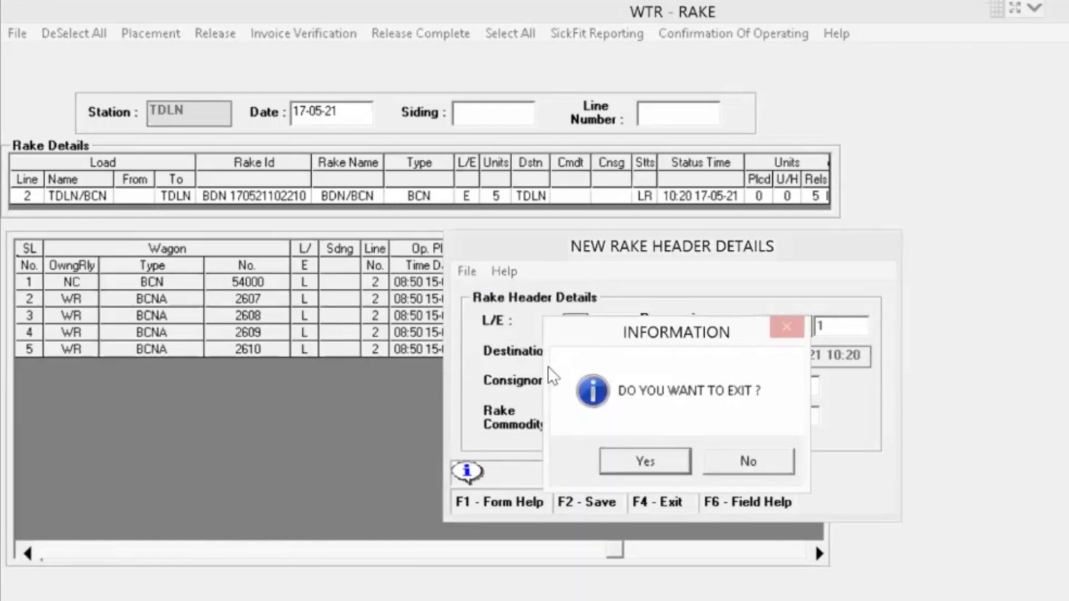
pyautogui.click(646, 467)
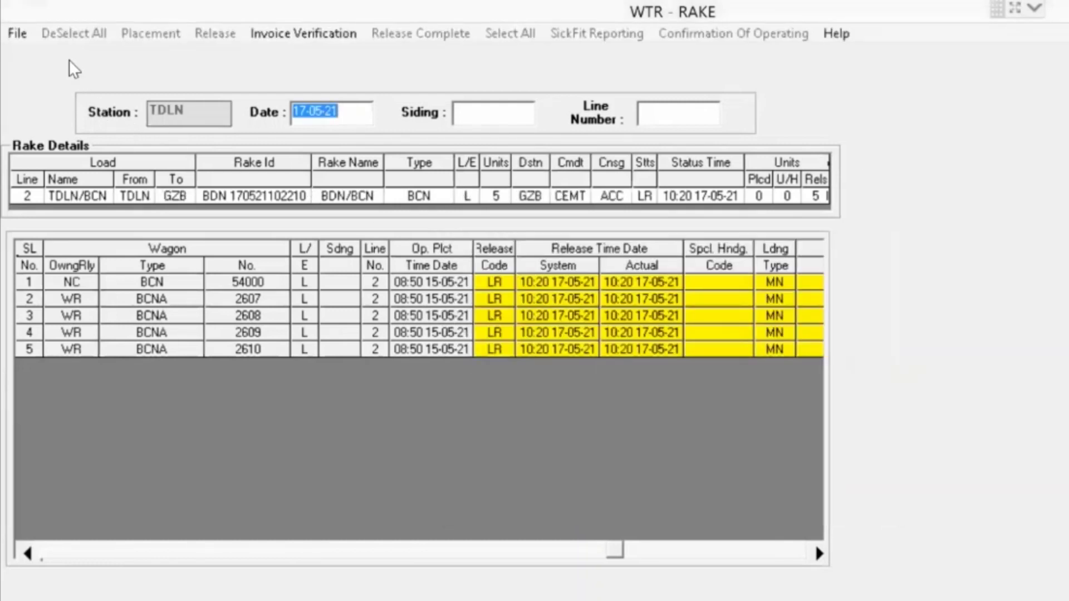
pyautogui.click(16, 33)
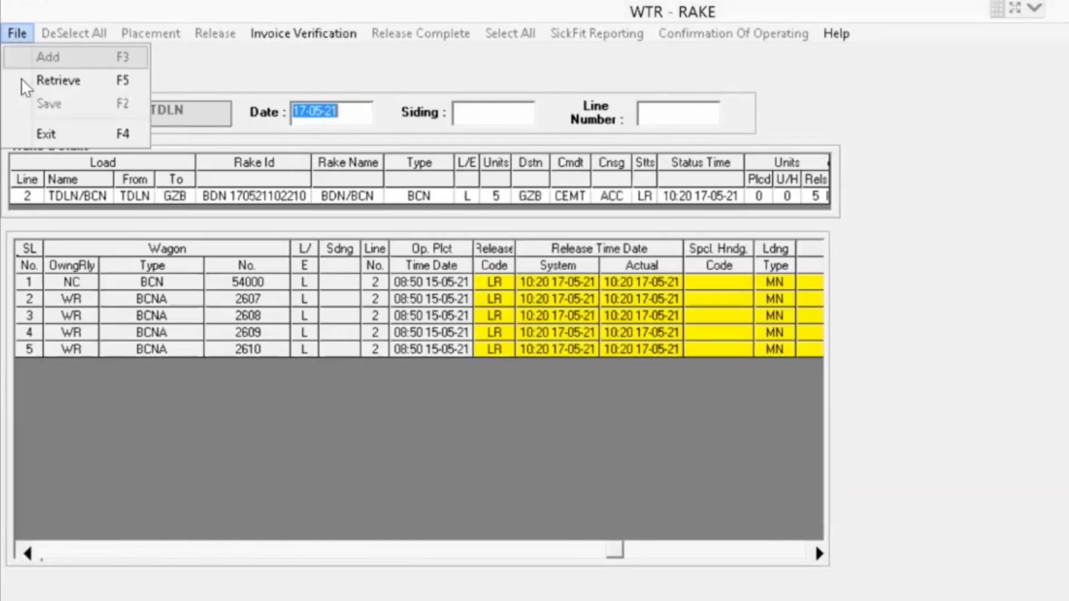
pyautogui.click(44, 134)
pyautogui.click(657, 461)
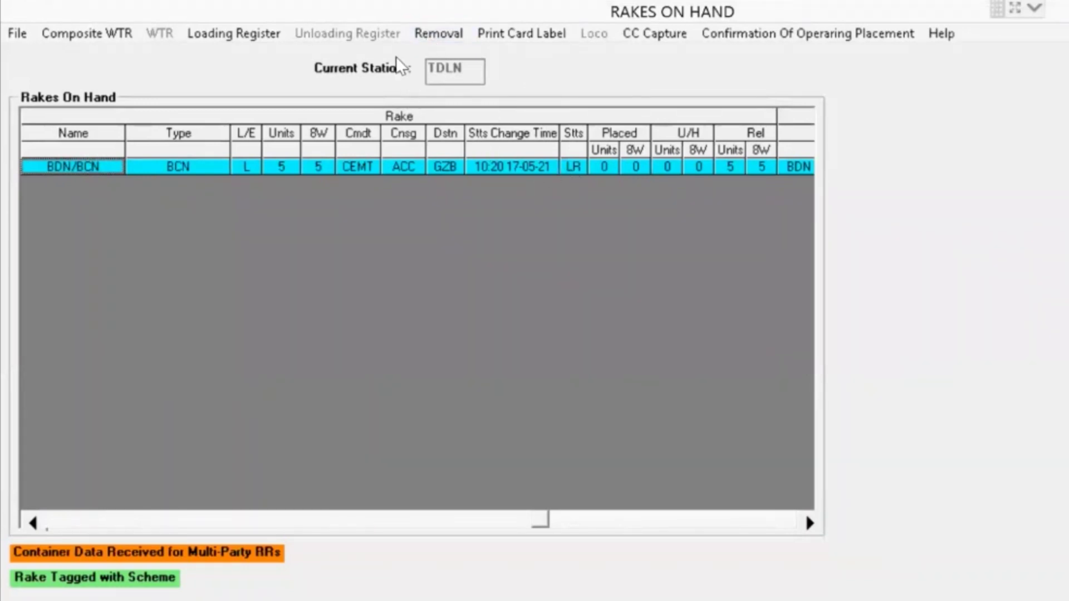
# Retrieve the loaded rake's wagons for removal, with removal line number 4 and removal time 10:25 on 17-05-21
pyautogui.click(437, 36)
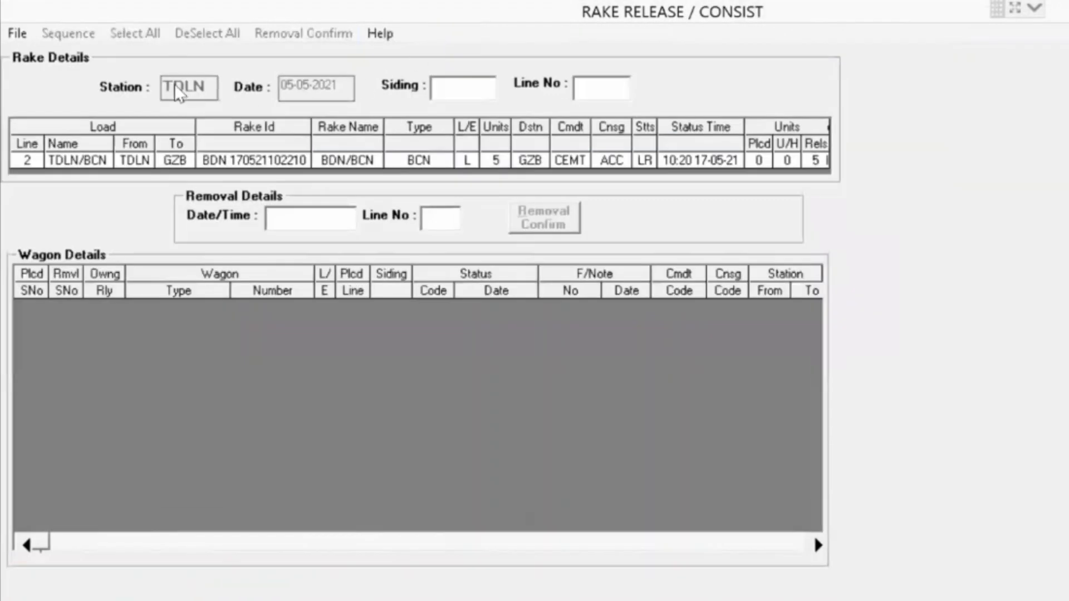
pyautogui.click(16, 34)
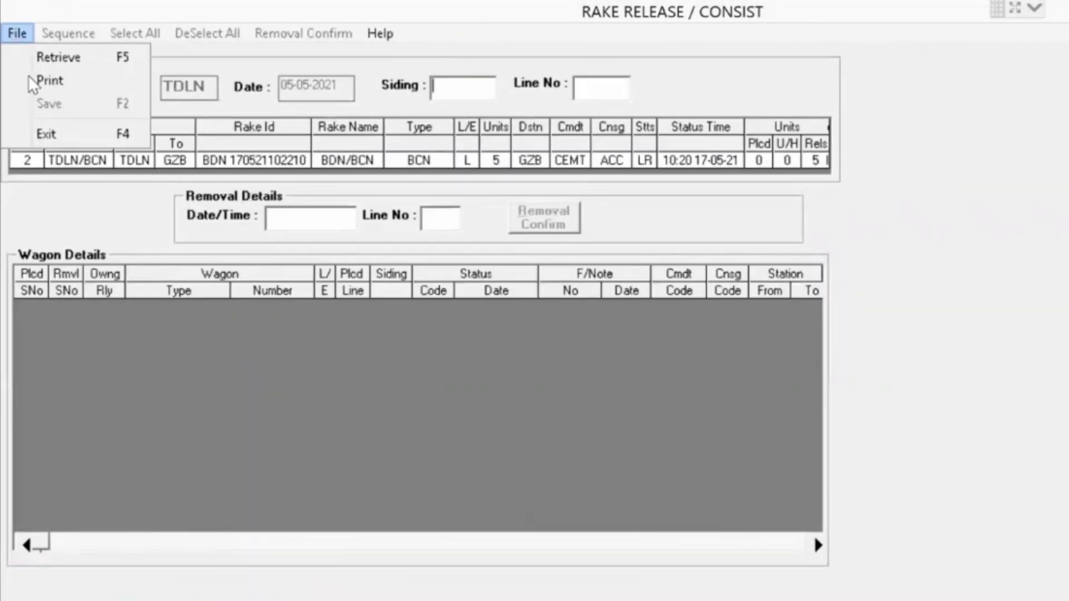
pyautogui.click(58, 57)
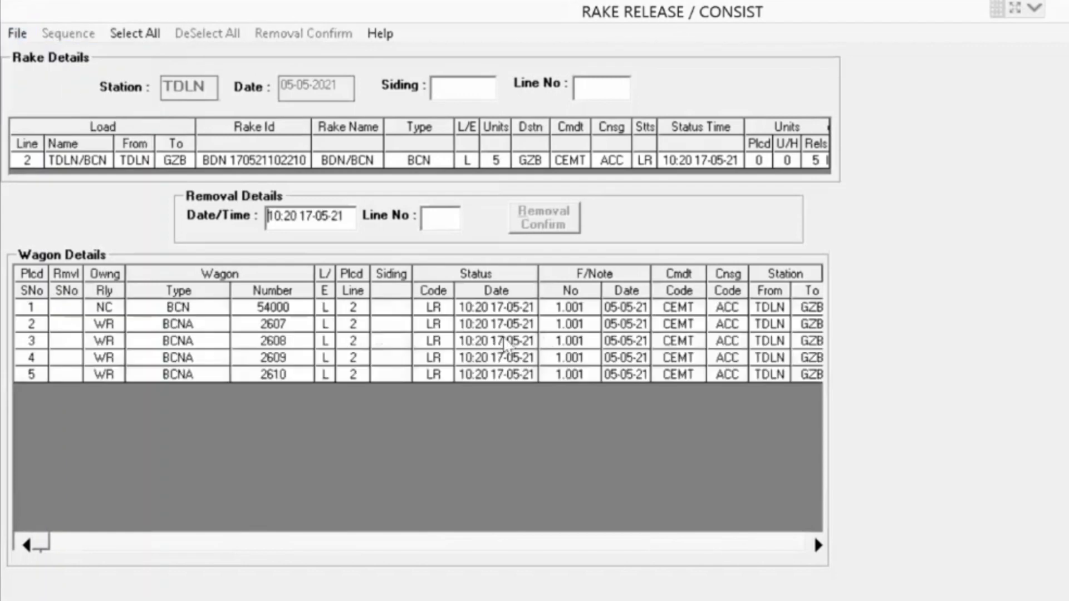
pyautogui.click(437, 218)
pyautogui.write('4')
pyautogui.doubleClick(293, 216)
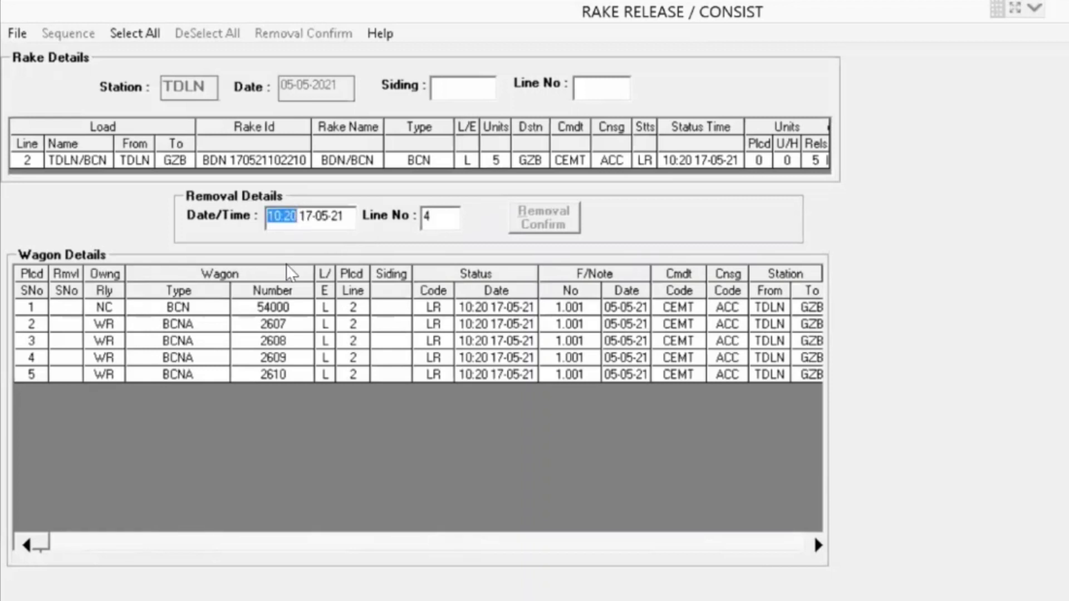
pyautogui.write('10:25')
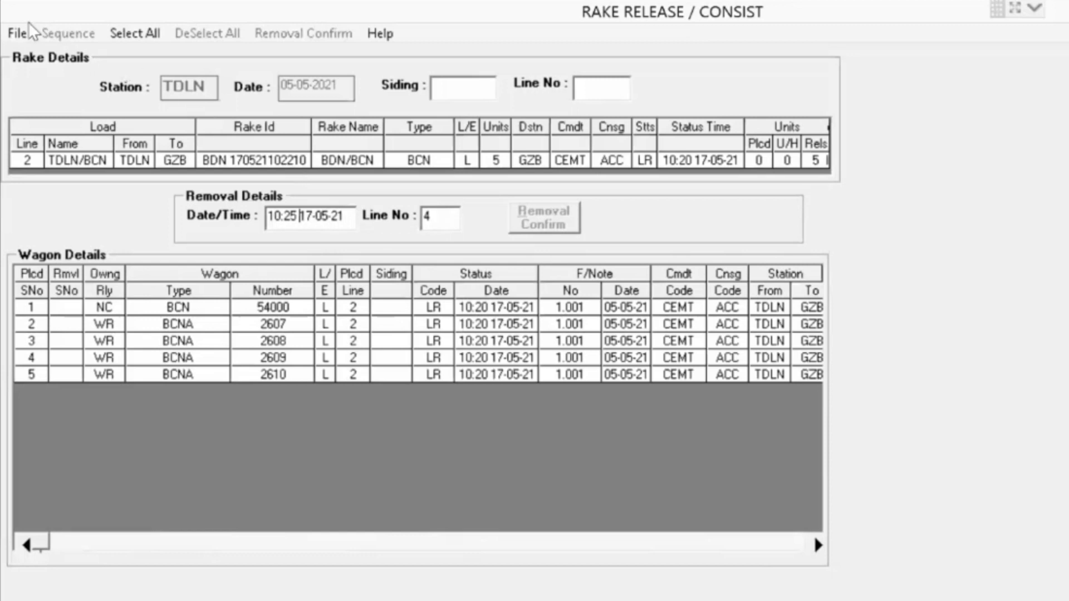
# Select all wagons of the rake, save the release consist and confirm the removal
pyautogui.click(145, 35)
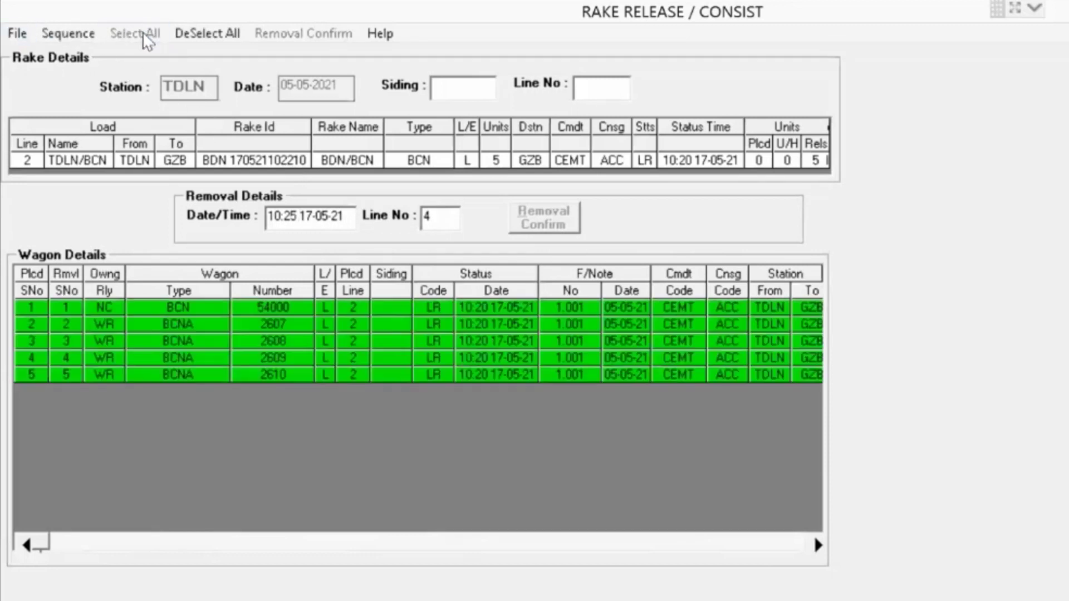
pyautogui.click(16, 37)
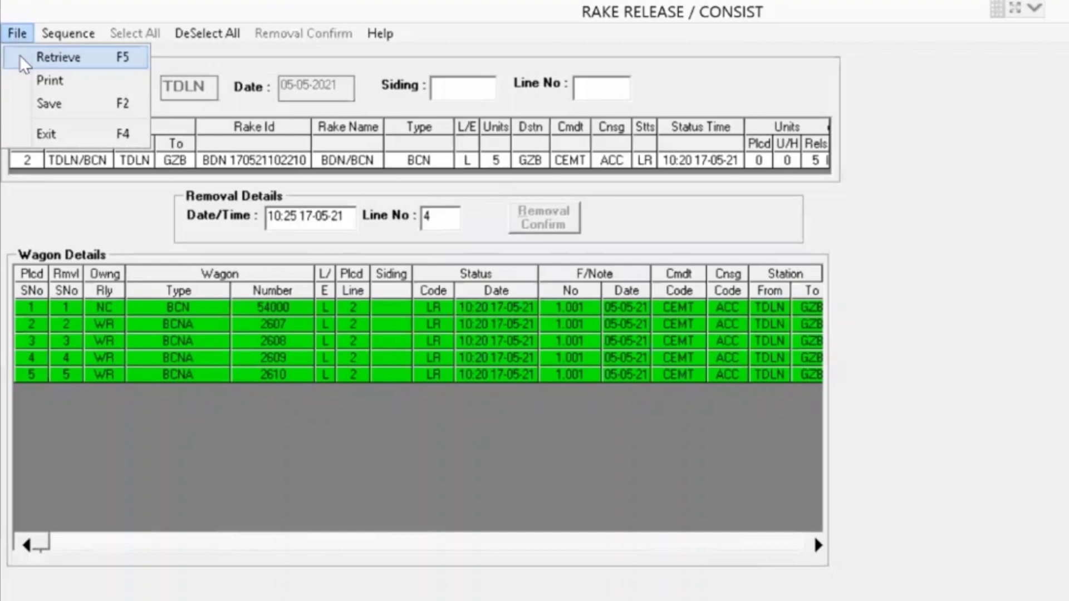
pyautogui.click(43, 109)
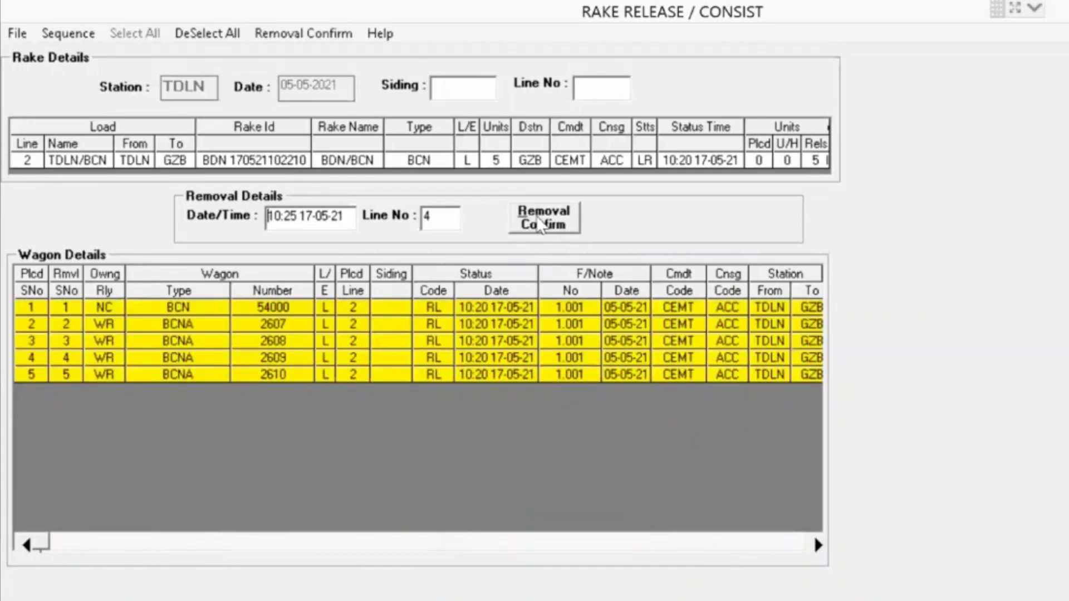
pyautogui.click(539, 222)
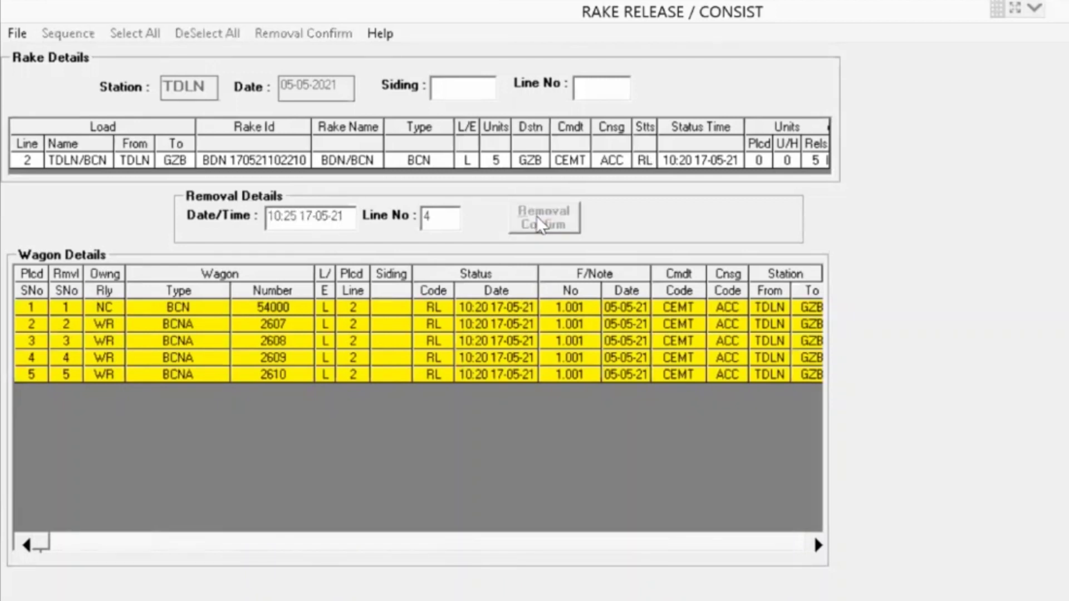
# Exit the rake release form and the rakes on hand list to return to the main screen
pyautogui.click(12, 39)
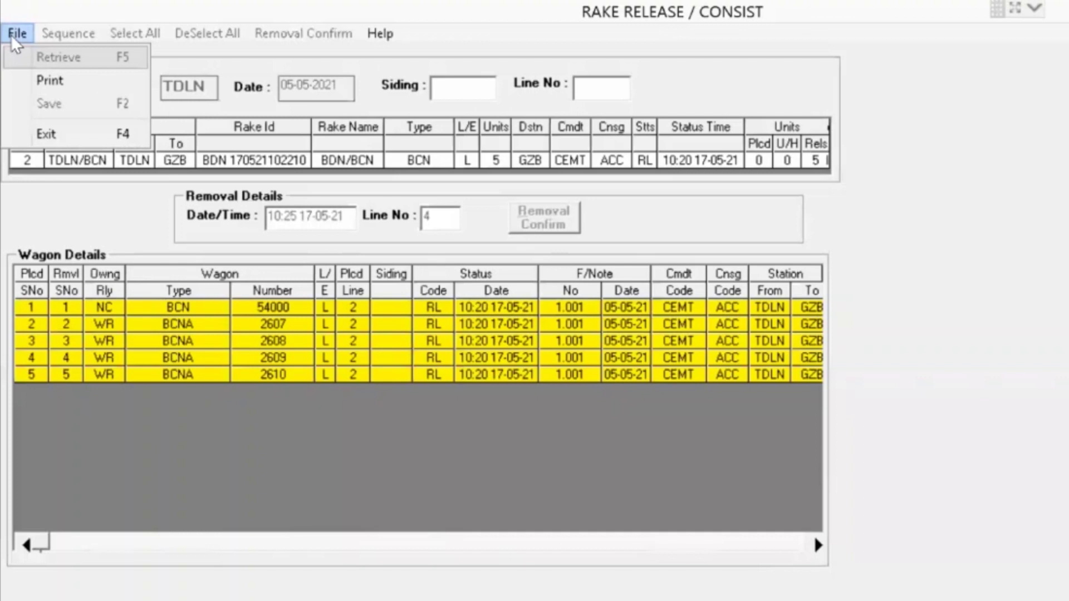
pyautogui.click(48, 136)
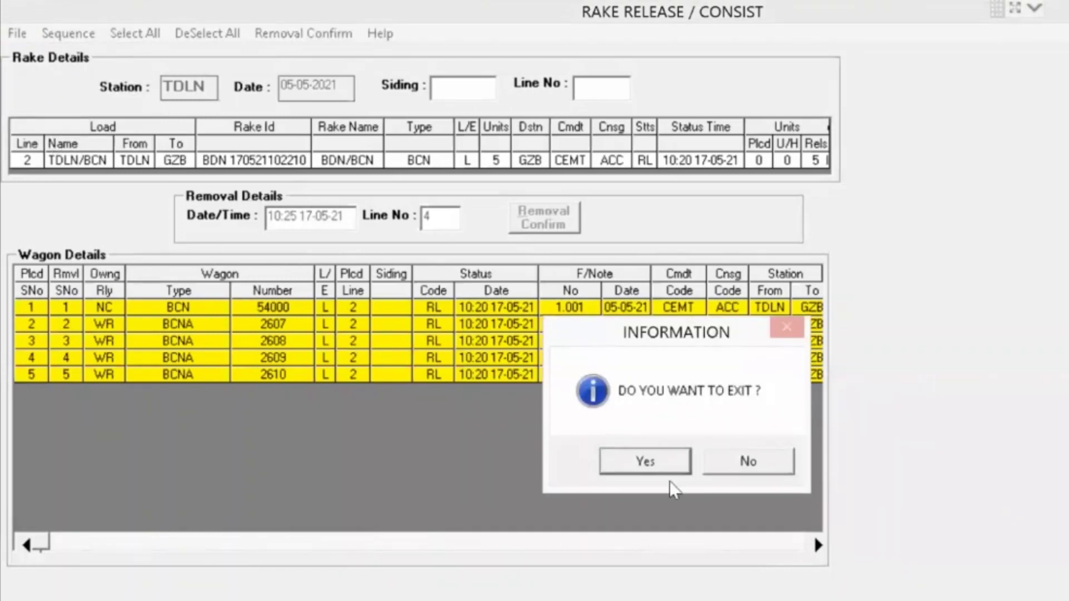
pyautogui.click(646, 463)
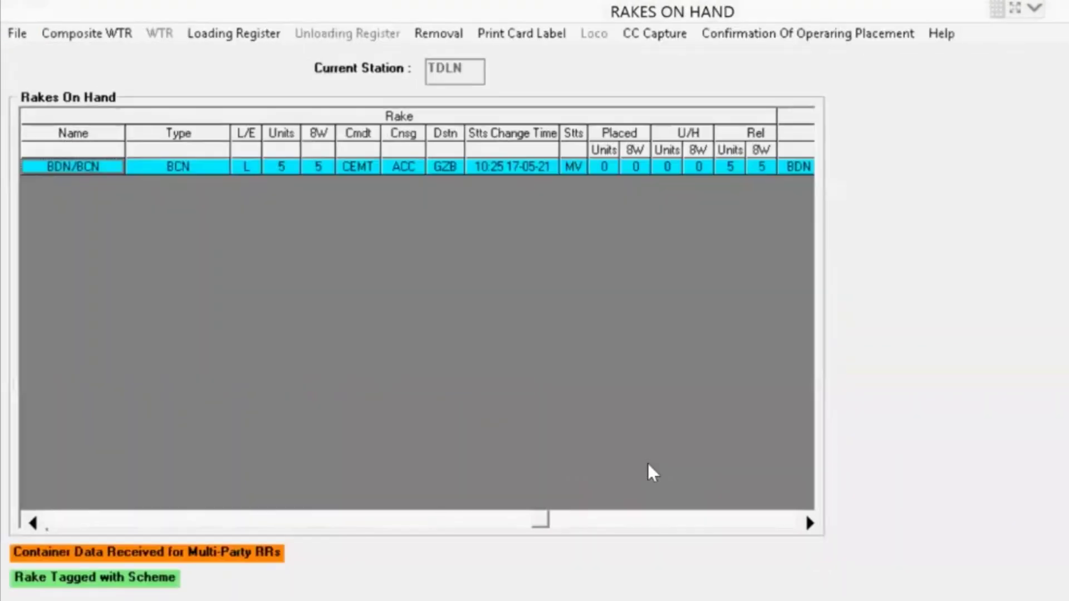
pyautogui.click(28, 39)
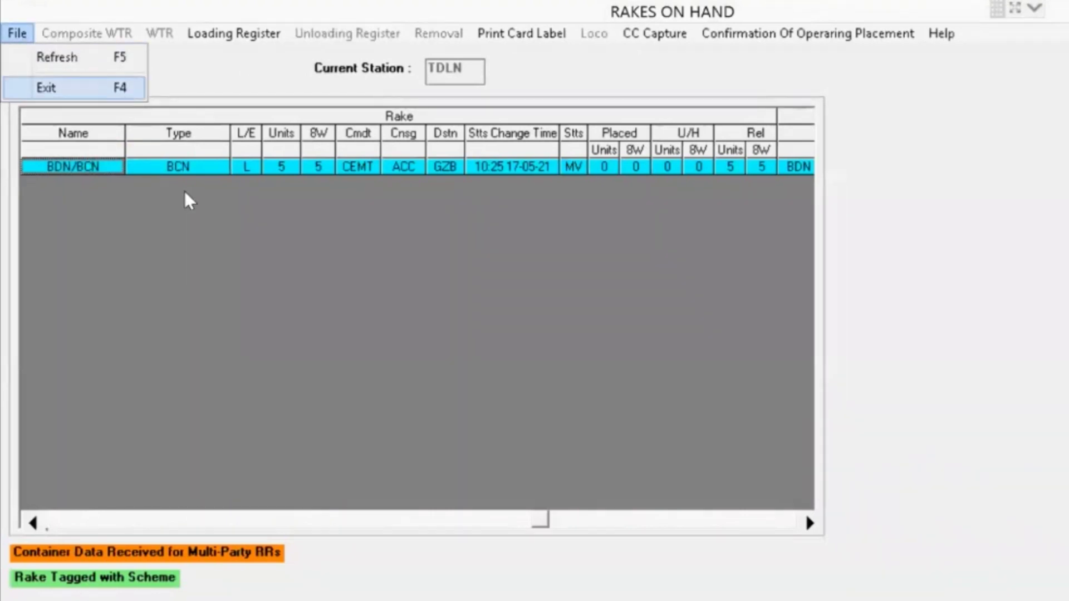
pyautogui.click(403, 167)
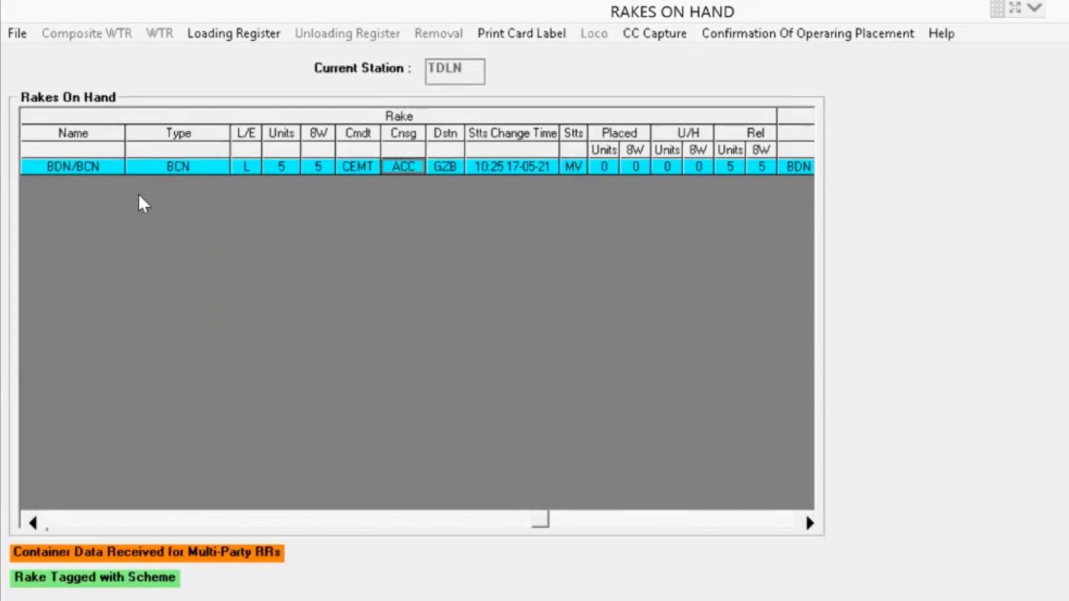
pyautogui.click(17, 34)
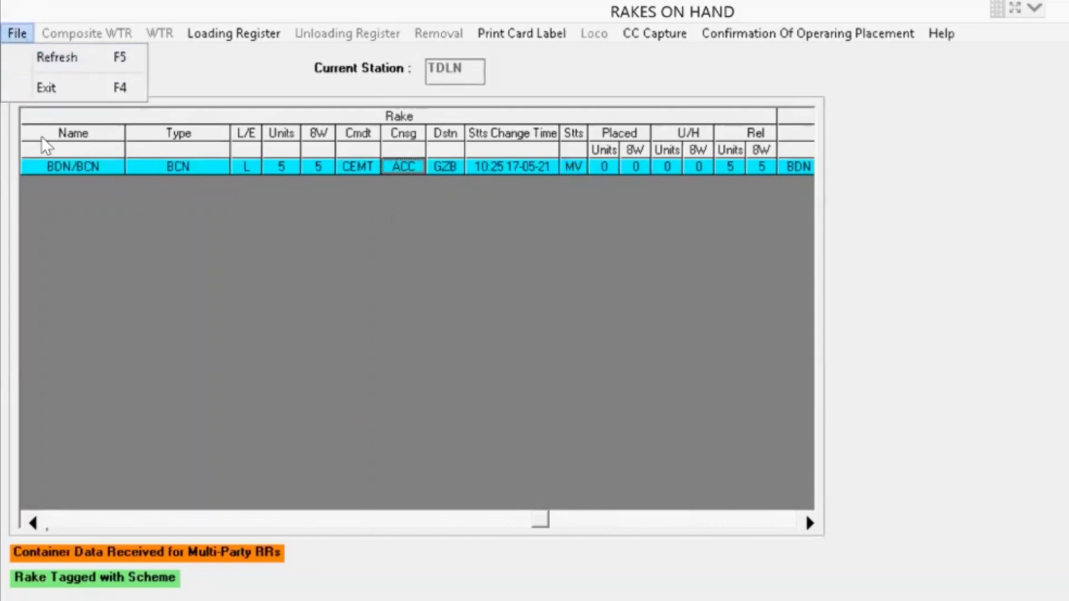
pyautogui.click(48, 87)
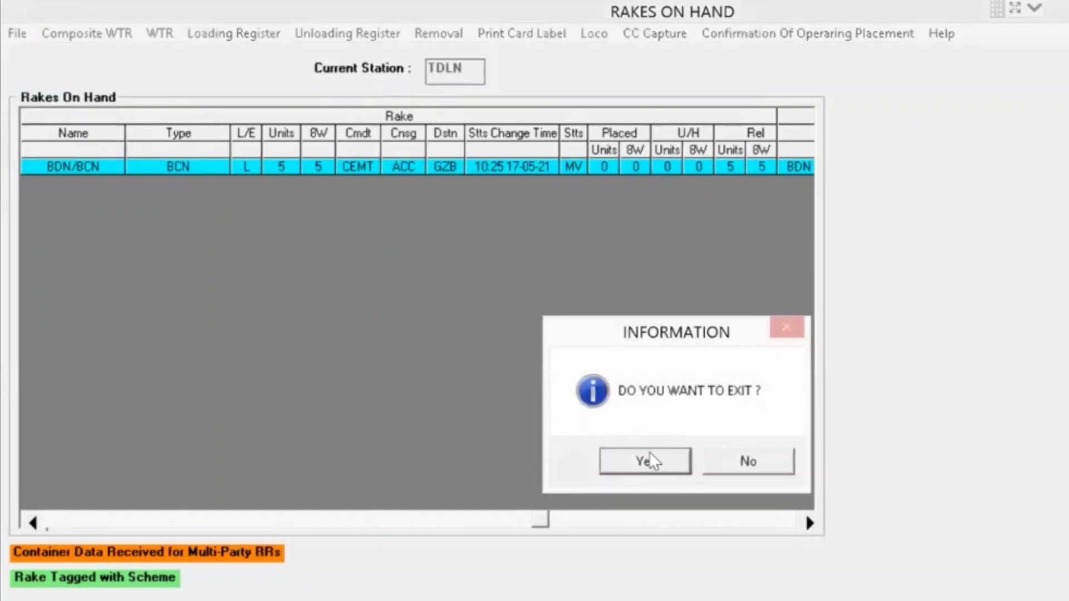
pyautogui.click(649, 461)
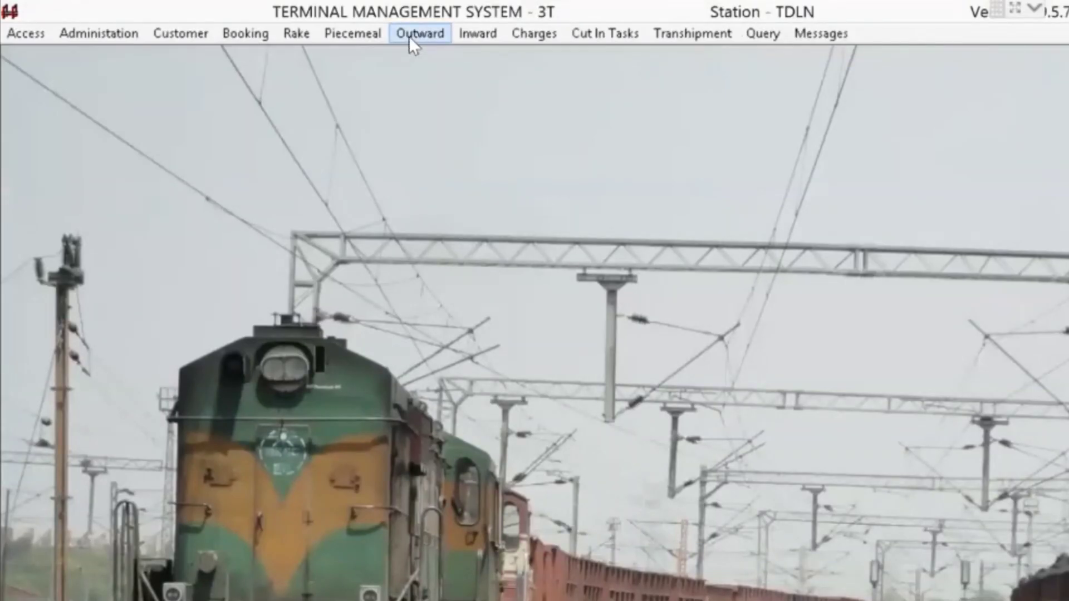
# Retrieve the outward list of forwarding notes from TDLN to destination GZB
pyautogui.click(409, 35)
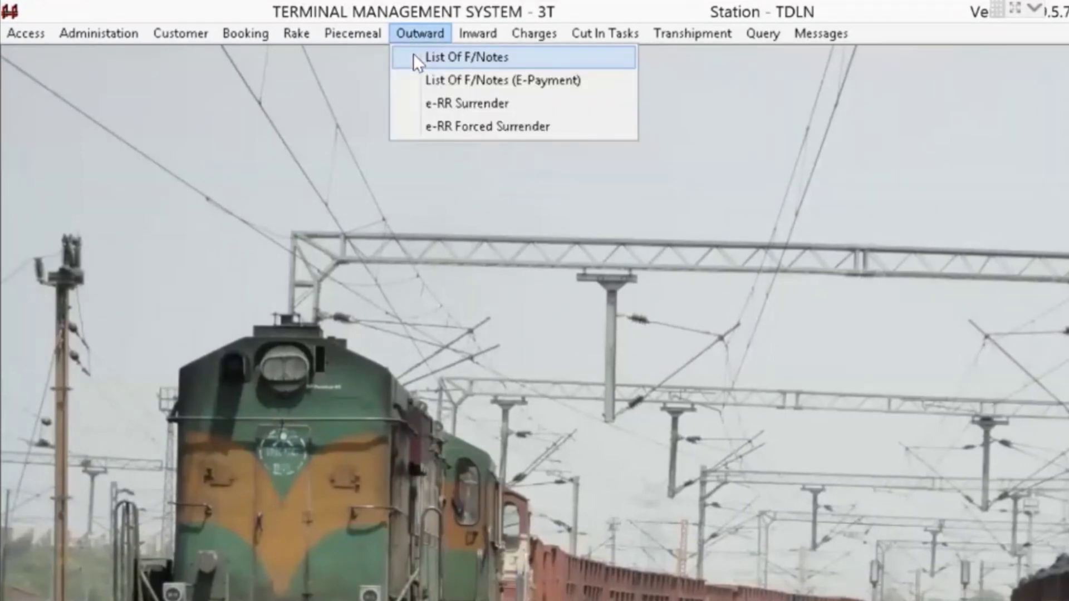
pyautogui.click(417, 58)
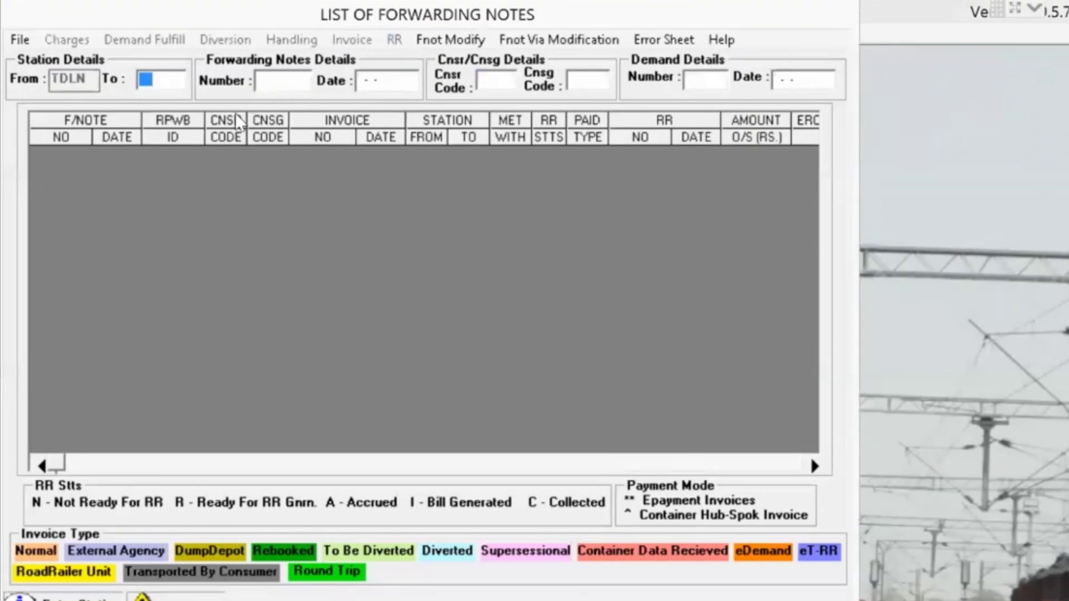
pyautogui.write('GZB')
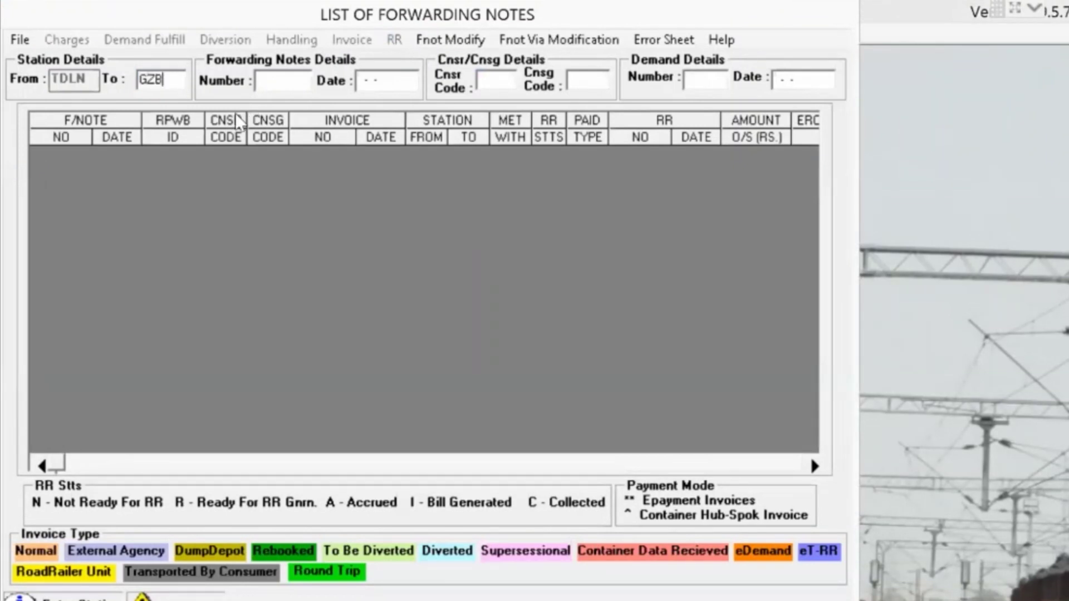
pyautogui.click(19, 40)
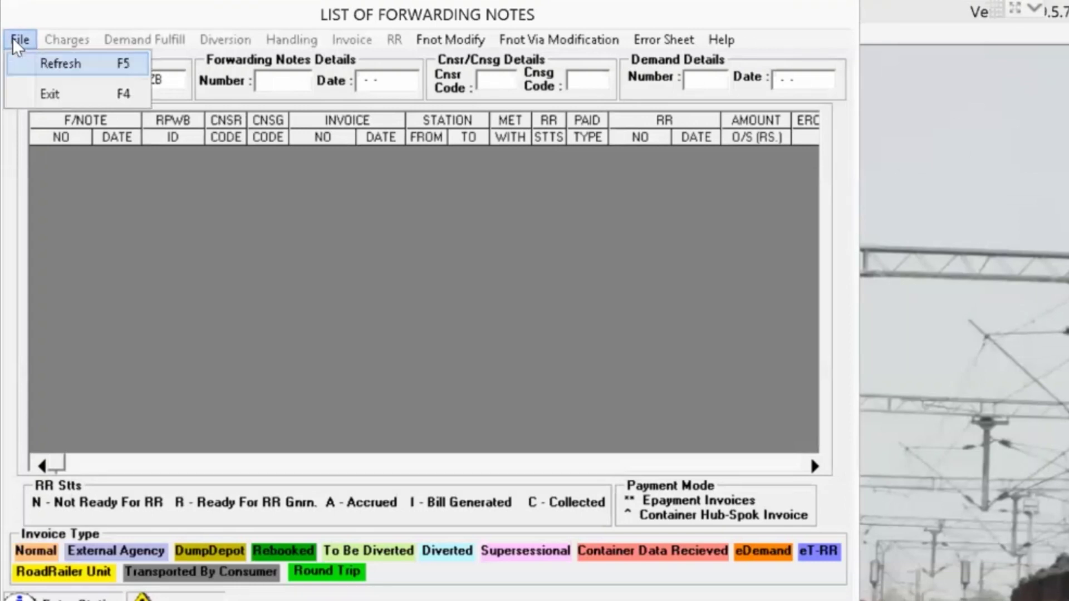
pyautogui.click(34, 65)
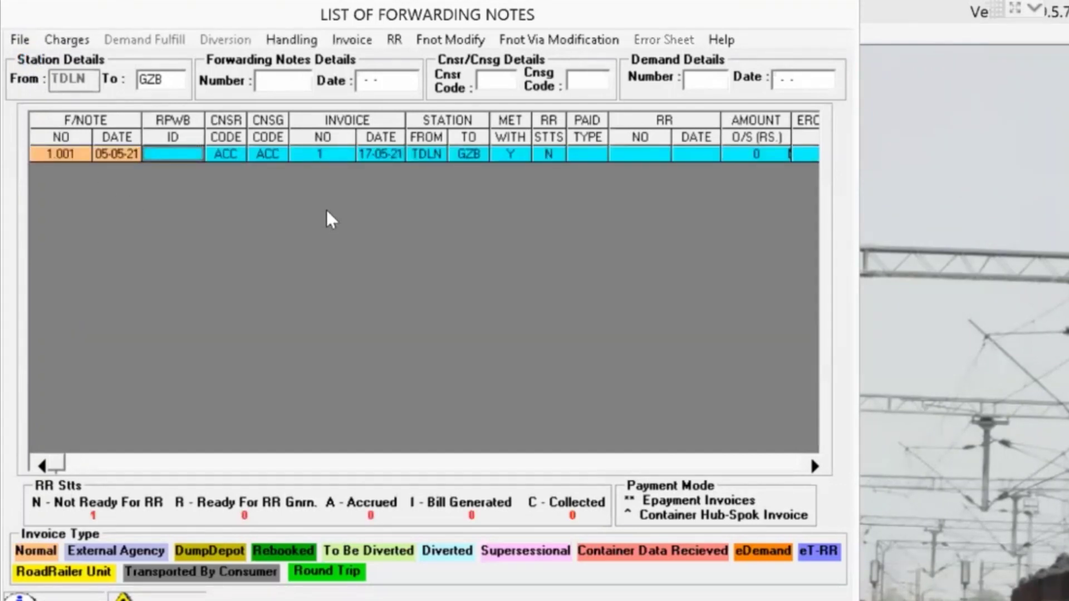
# Retrieve the demurrage charges for forwarding note 1.001, check the wagons' release, free time and detention details, and exit the demurrage form
pyautogui.click(60, 45)
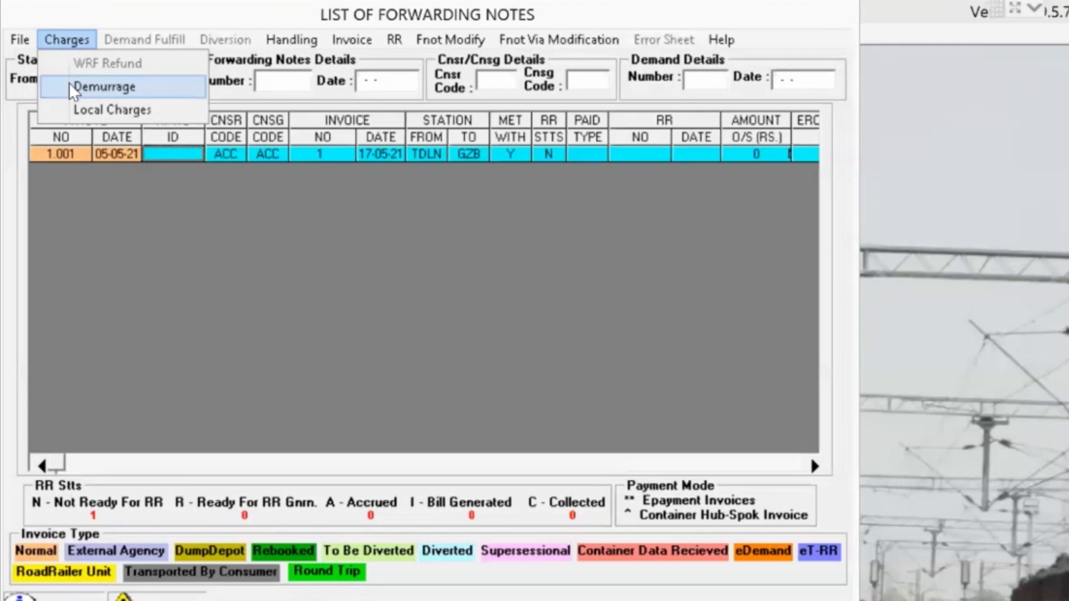
pyautogui.click(72, 88)
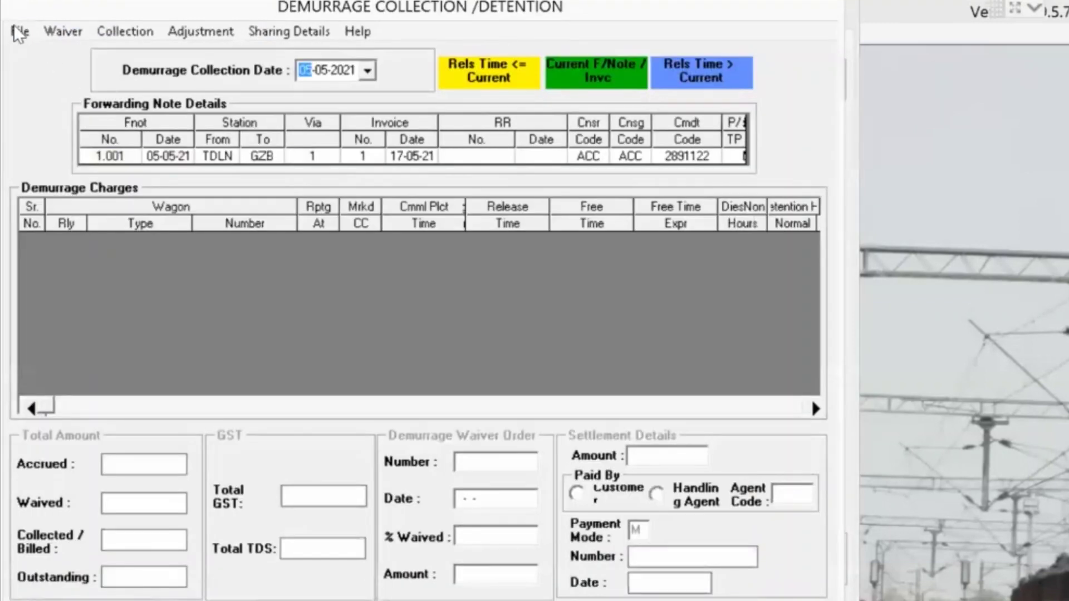
pyautogui.click(20, 31)
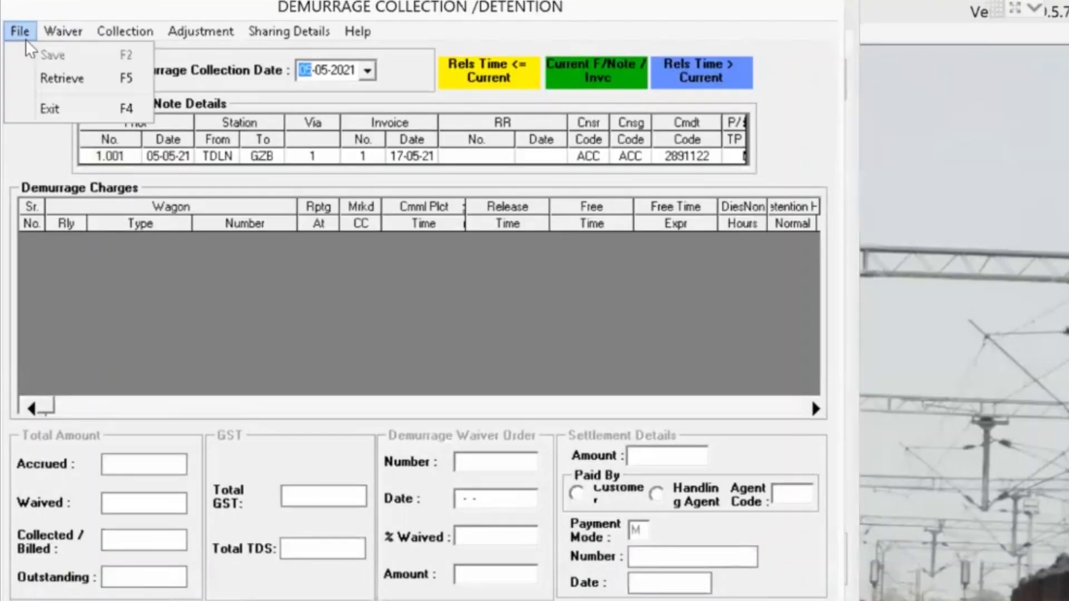
pyautogui.click(76, 83)
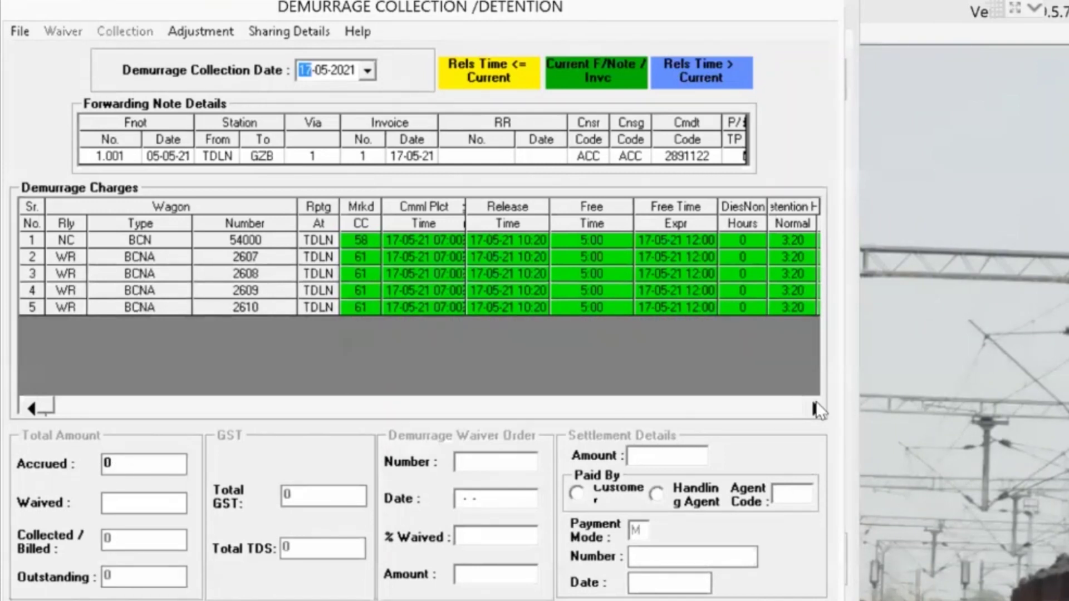
pyautogui.click(816, 409)
pyautogui.click(816, 409)
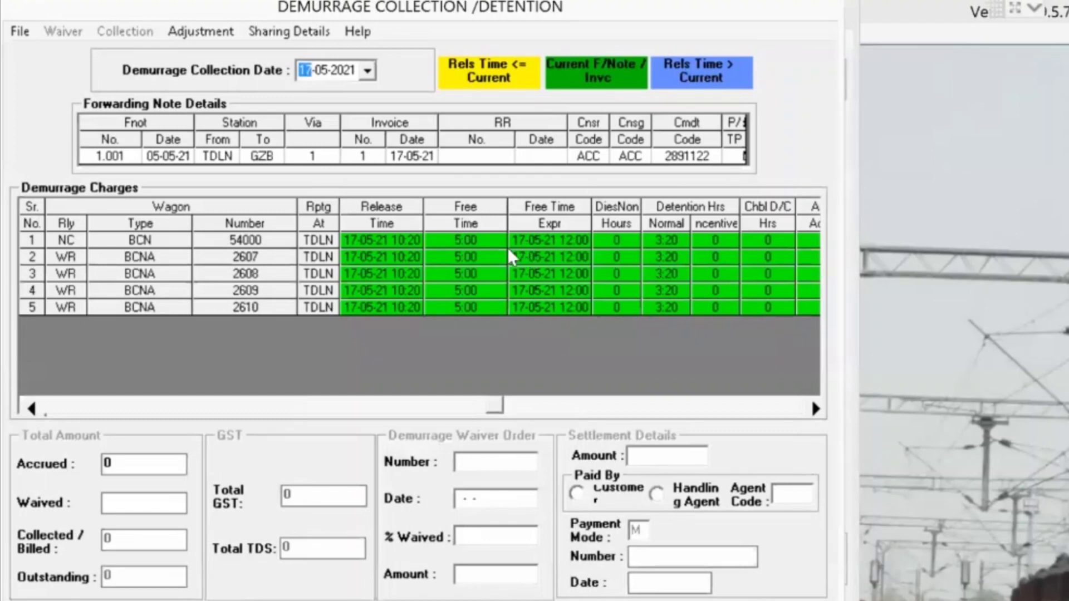
pyautogui.click(17, 31)
pyautogui.click(49, 109)
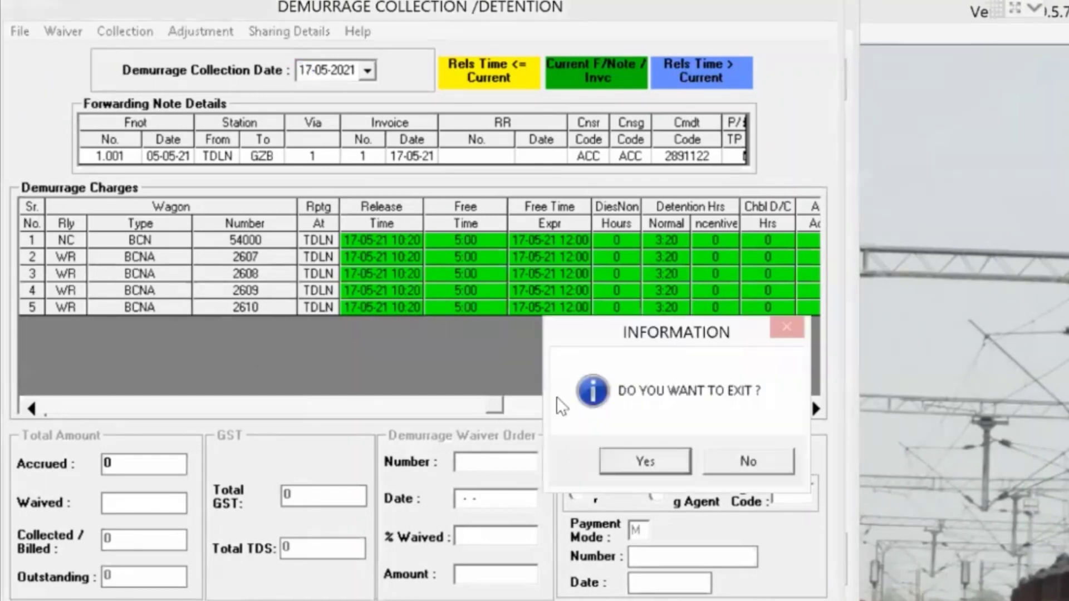
pyautogui.click(631, 465)
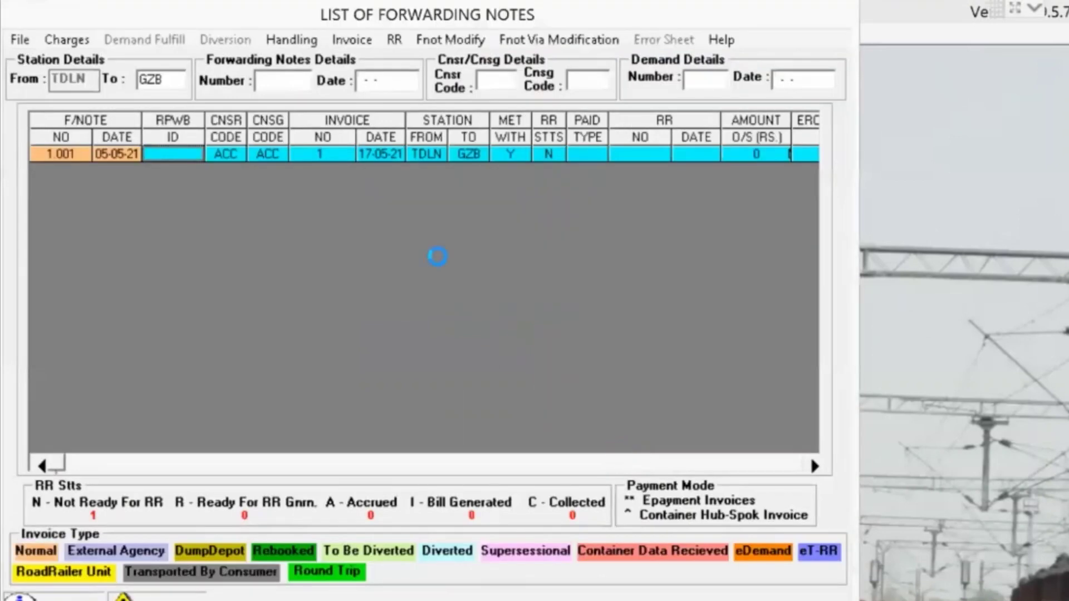
# Open the loading form for forwarding note 1.001, retrieve its wagons and start entering their loading details
pyautogui.click(281, 36)
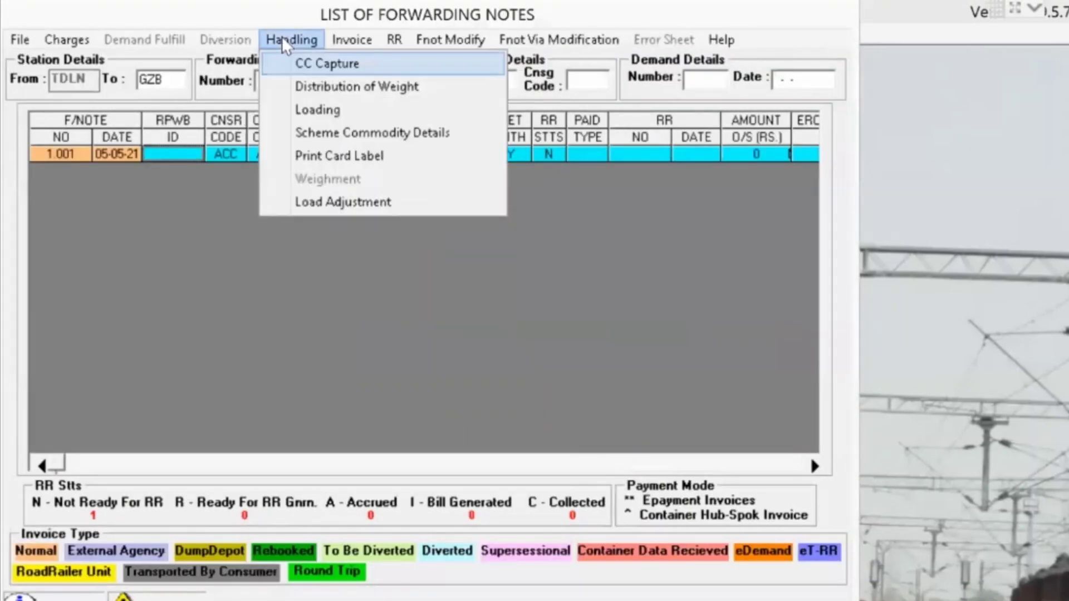
pyautogui.click(316, 111)
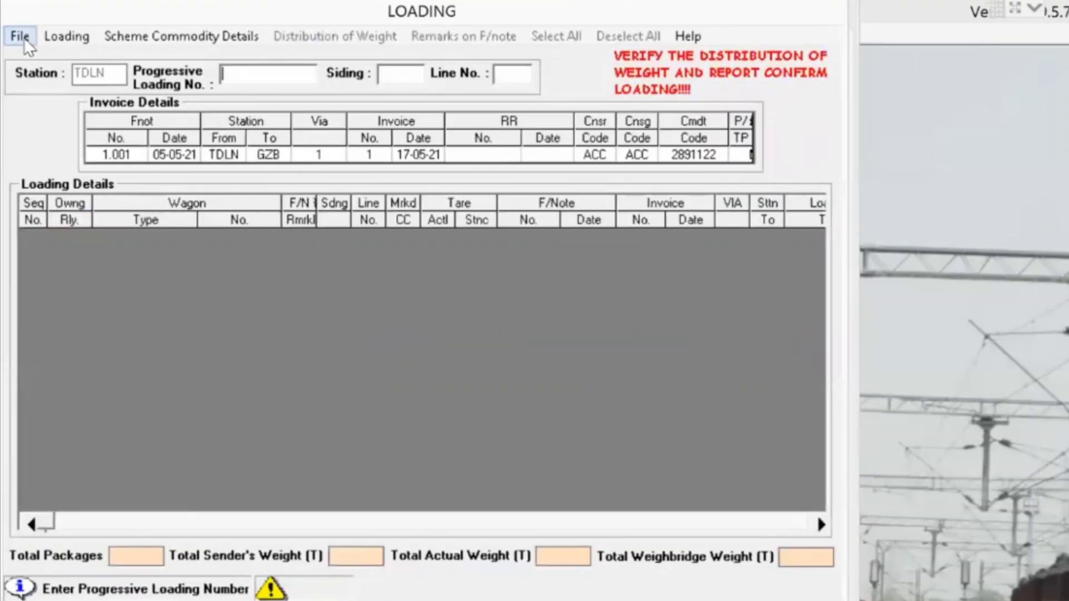
pyautogui.click(23, 37)
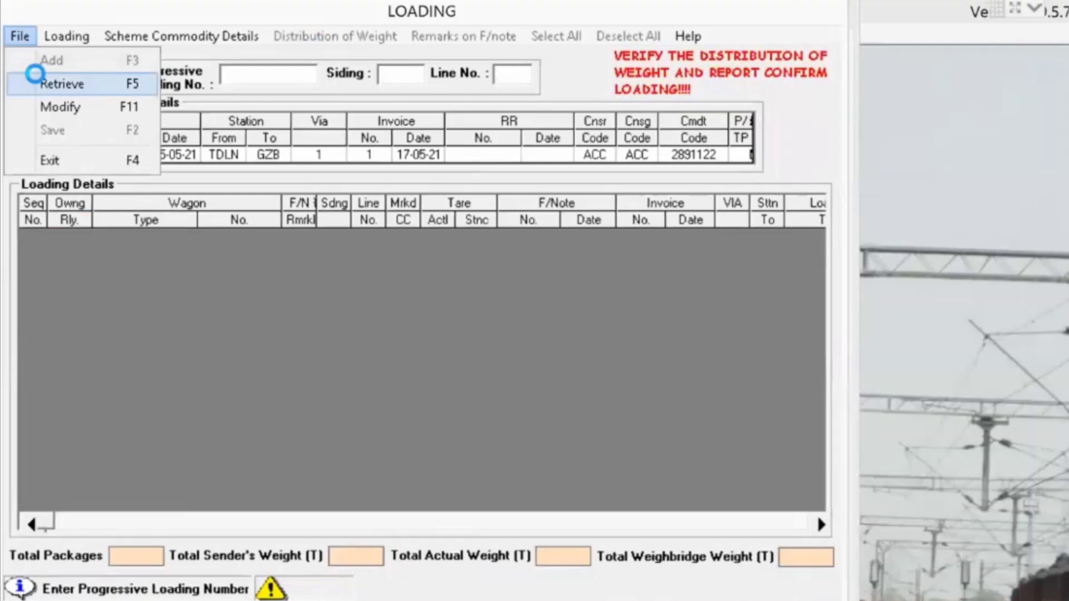
pyautogui.click(39, 83)
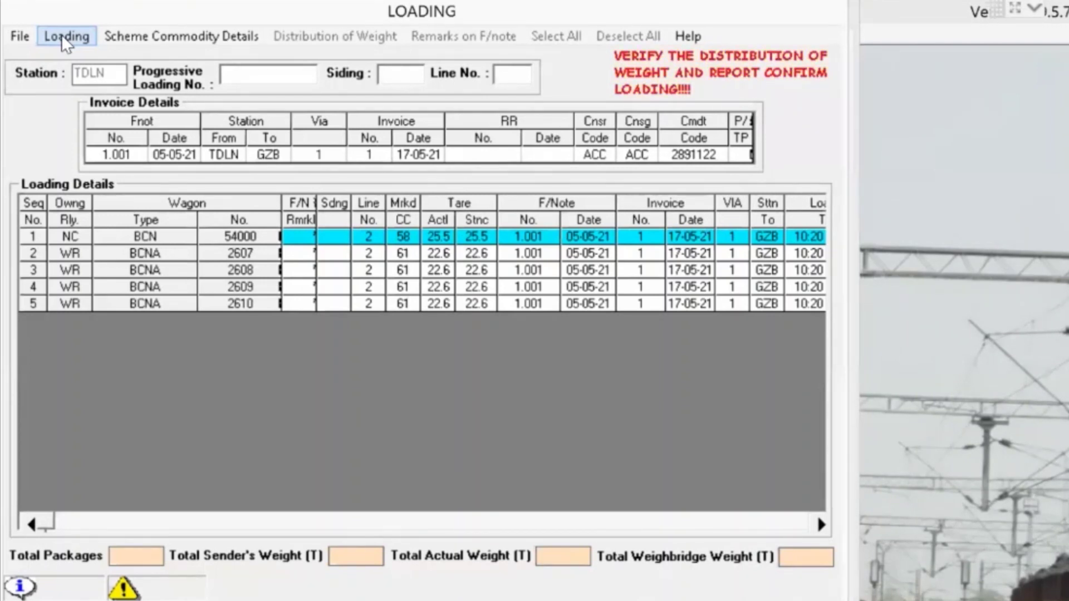
pyautogui.click(61, 32)
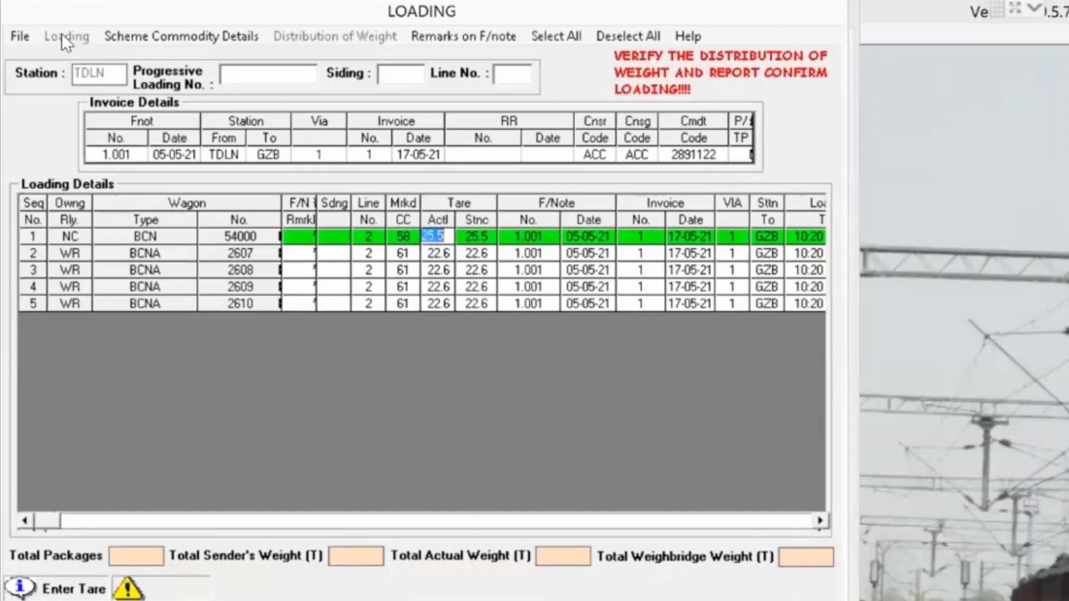
# Open the forwarding note remarks and set the packaging code to 2 (BAGS)
pyautogui.click(479, 33)
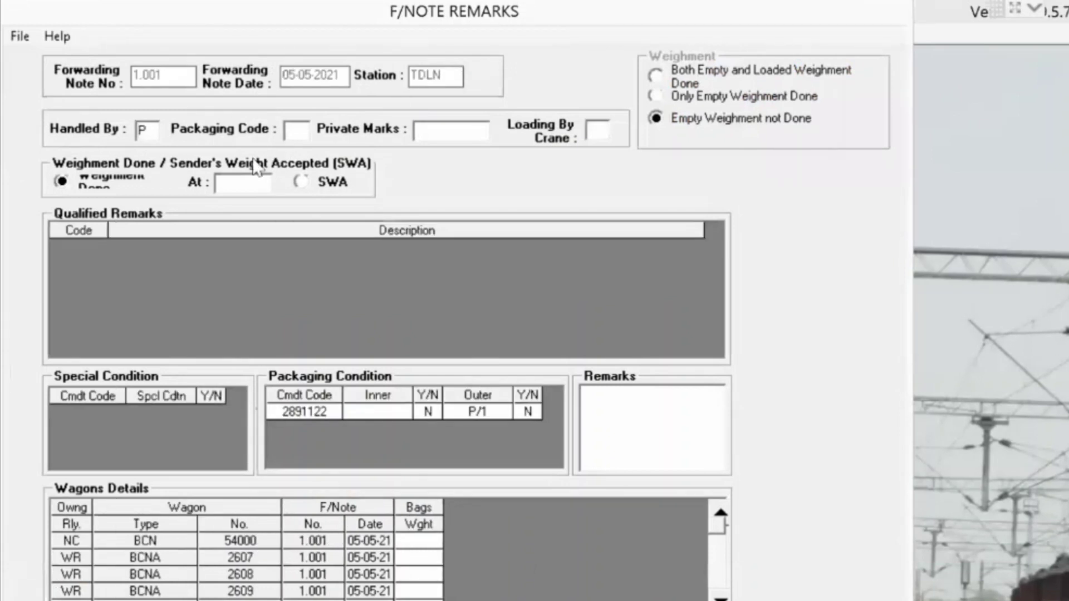
pyautogui.press('Tab')
pyautogui.press('Down')
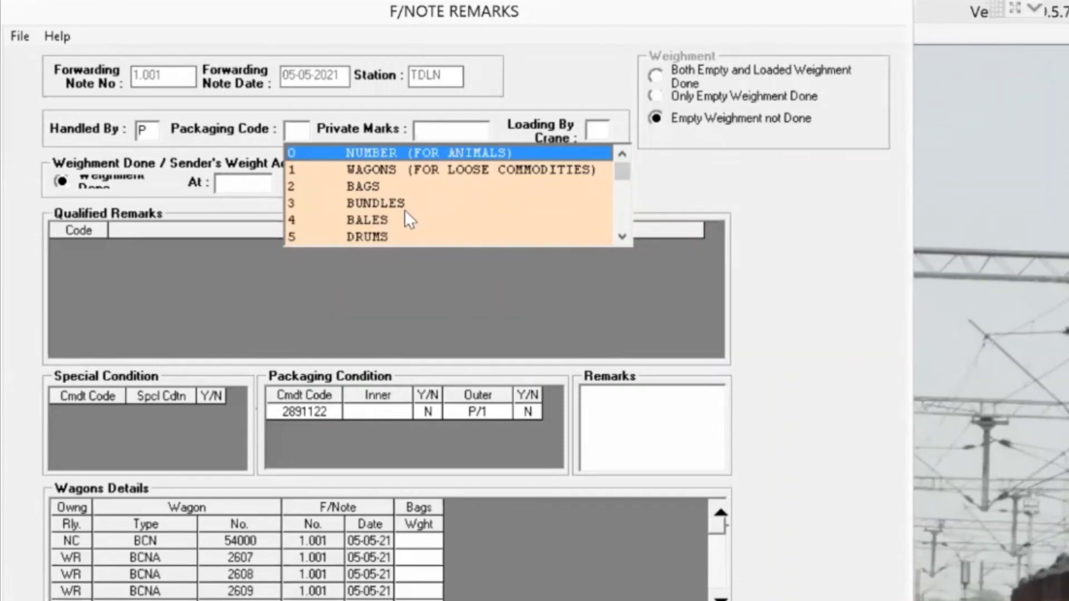
pyautogui.click(619, 233)
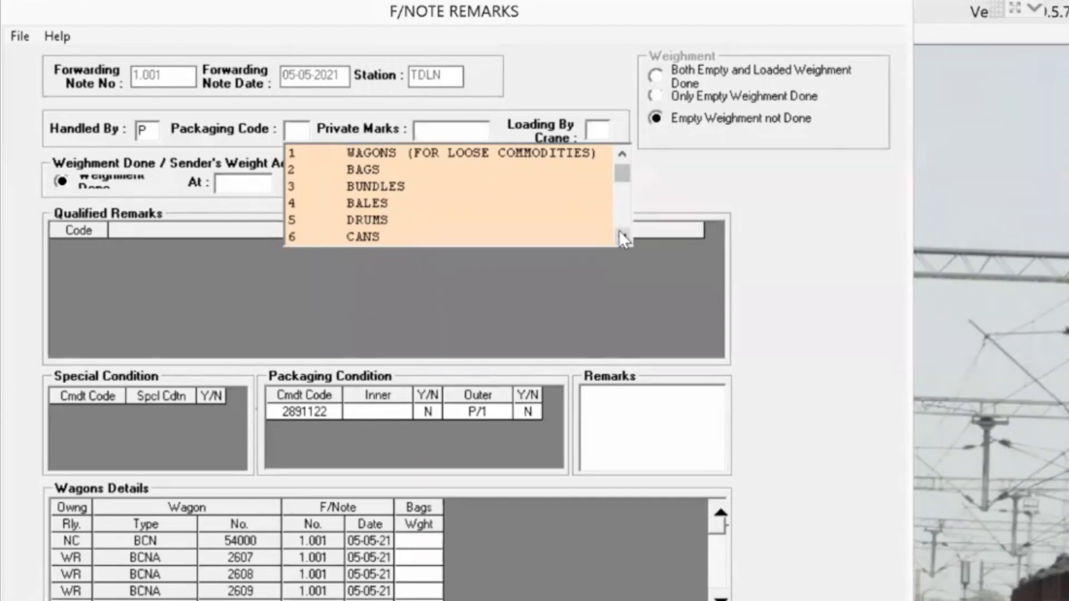
pyautogui.moveTo(620, 231); pyautogui.dragTo(624, 129)
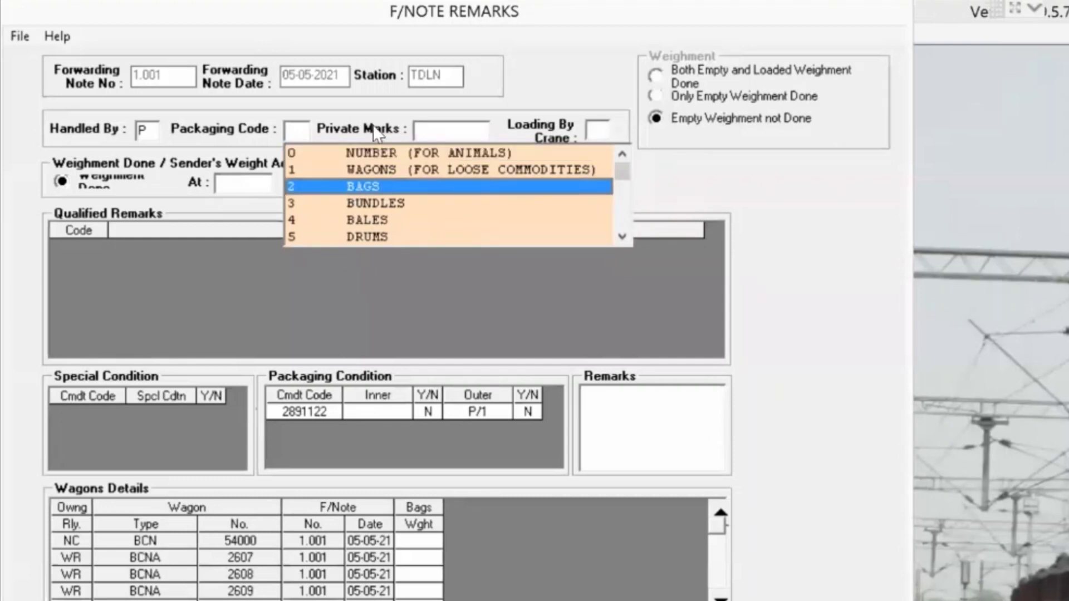
pyautogui.press('Return')
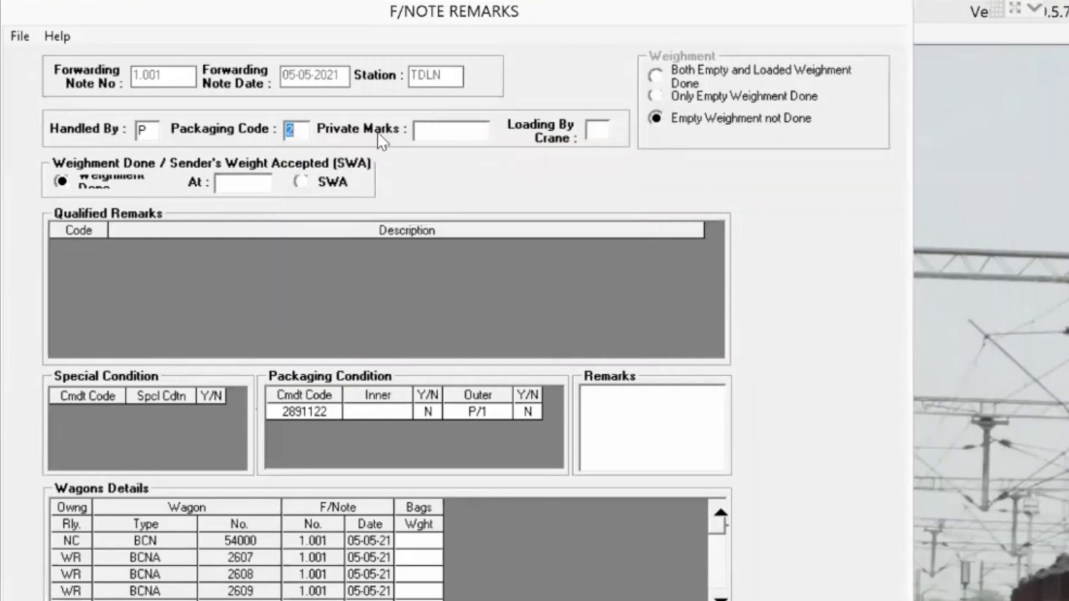
# Leave private marks blank, set loading by crane to N and choose sender's weight accepted (SWA)
pyautogui.press('Tab')
pyautogui.press('F1')
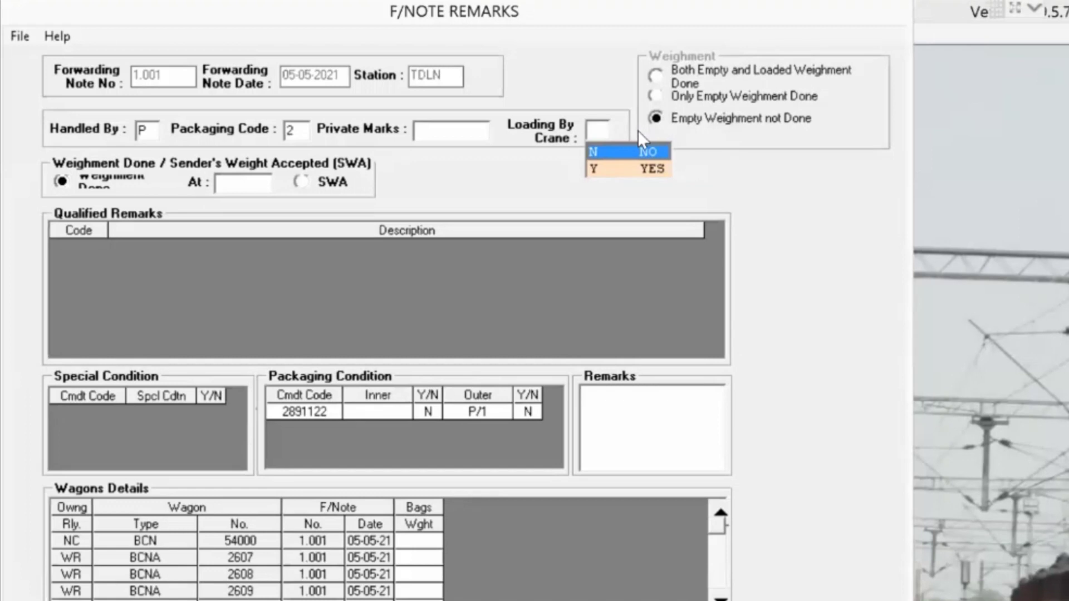
pyautogui.press('Return')
pyautogui.press('Return')
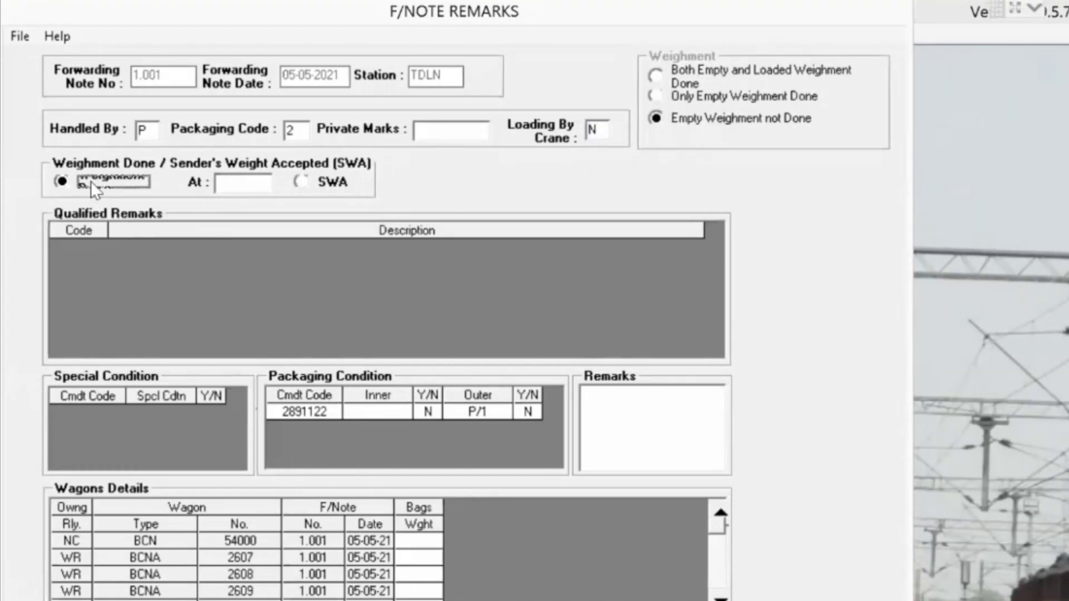
pyautogui.press('Return')
pyautogui.press('Return')
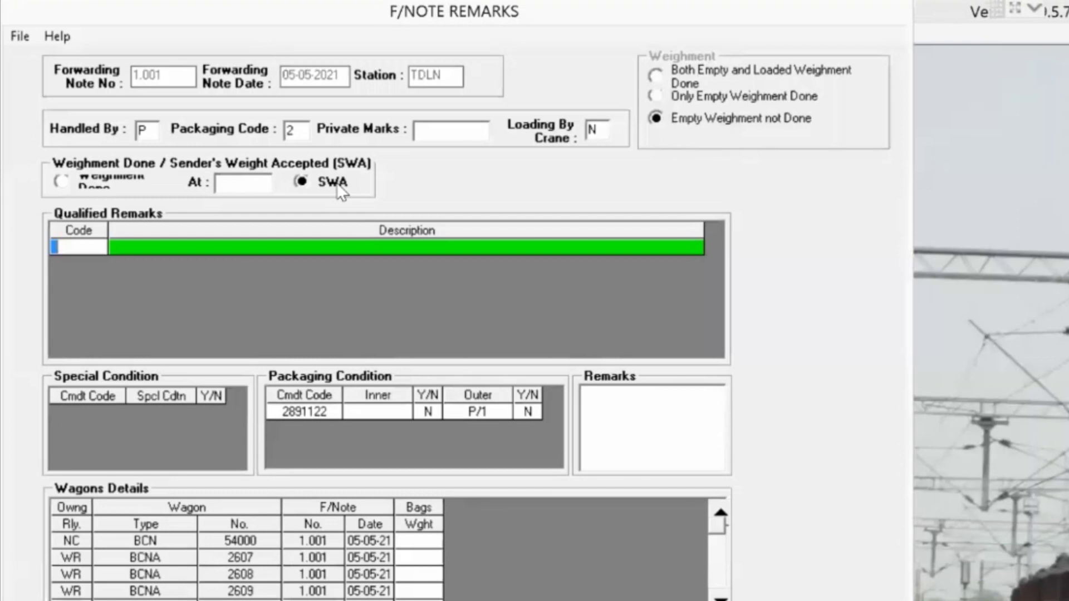
# Add qualified remark code 12, WAGON SELECTED BY SENDER, to the forwarding note
pyautogui.press('F1')
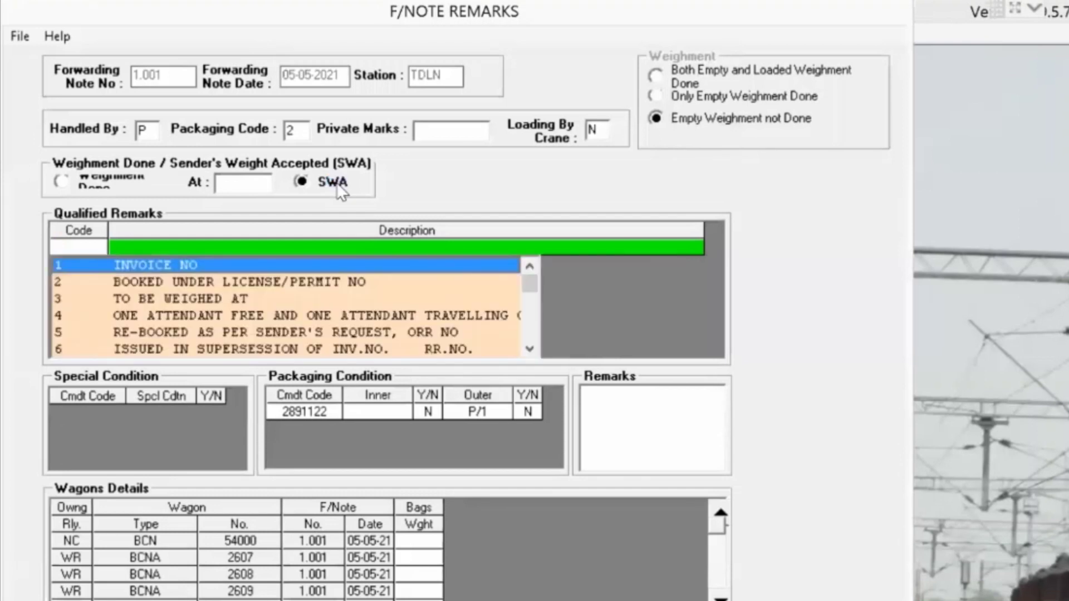
pyautogui.click(530, 350)
pyautogui.click(530, 350)
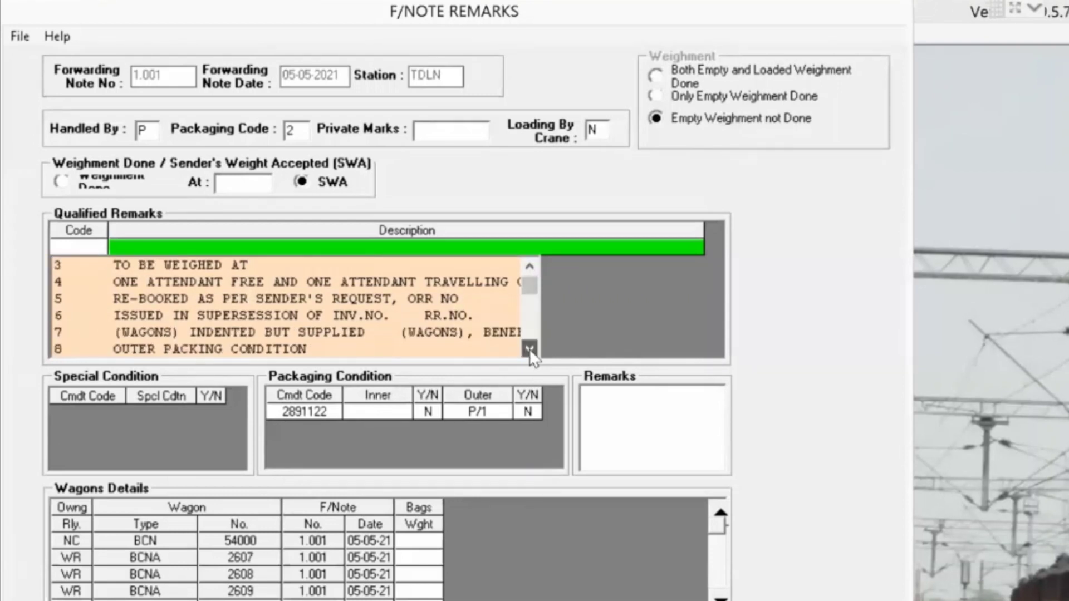
pyautogui.click(530, 350)
pyautogui.click(529, 349)
pyautogui.click(530, 350)
pyautogui.click(530, 350)
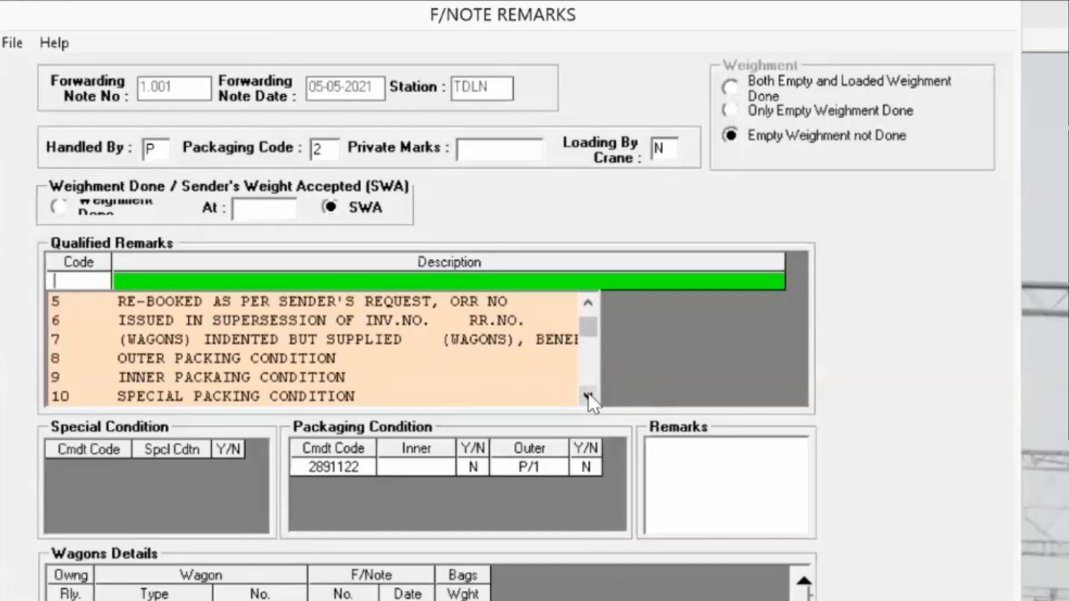
pyautogui.click(530, 349)
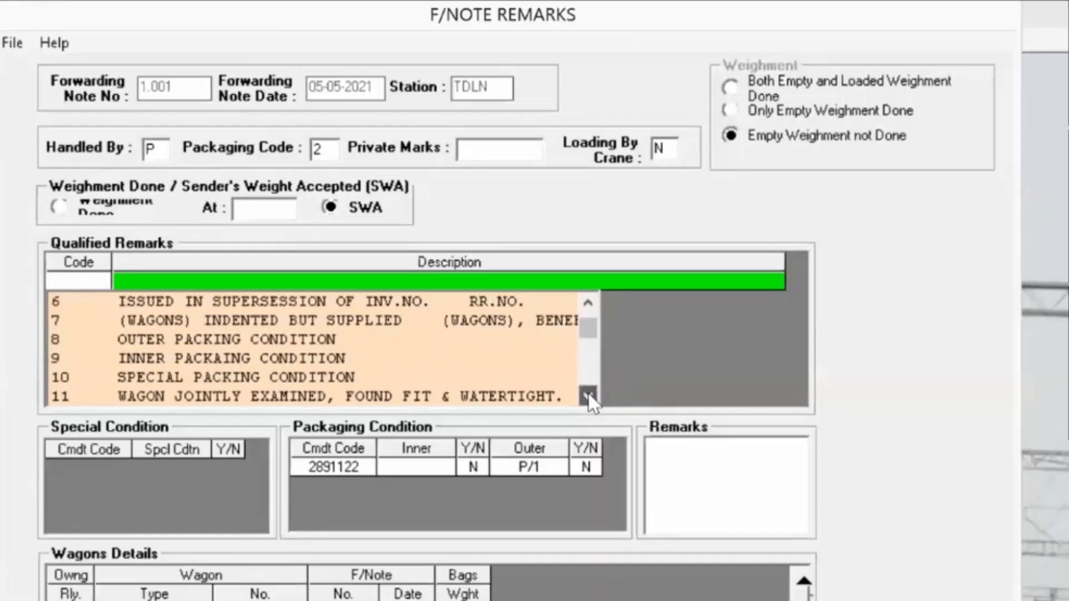
pyautogui.click(588, 396)
pyautogui.click(588, 396)
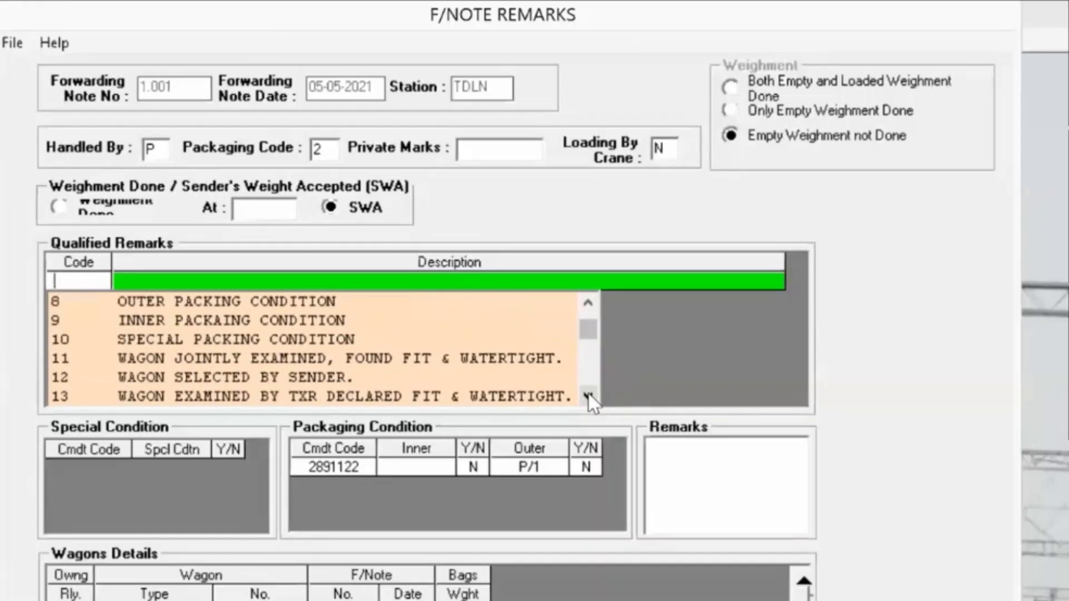
pyautogui.click(154, 376)
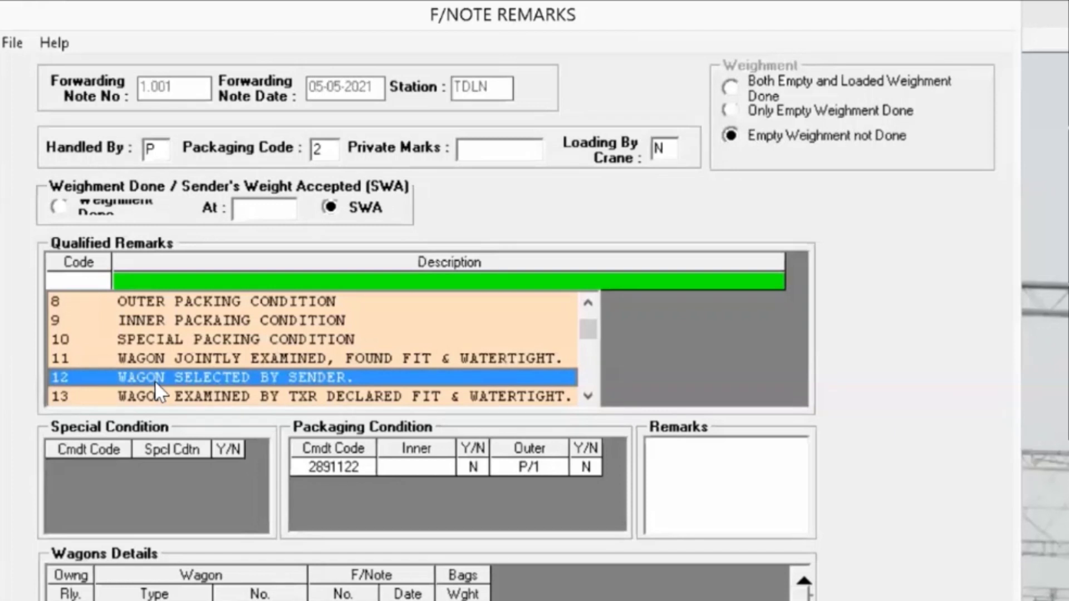
pyautogui.doubleClick(154, 381)
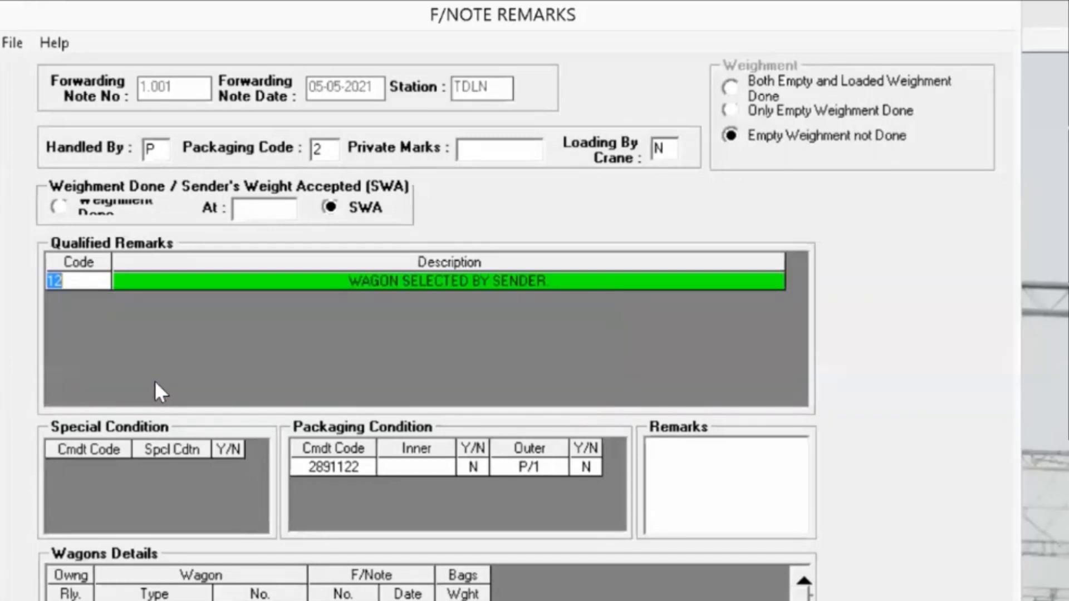
pyautogui.press('Return')
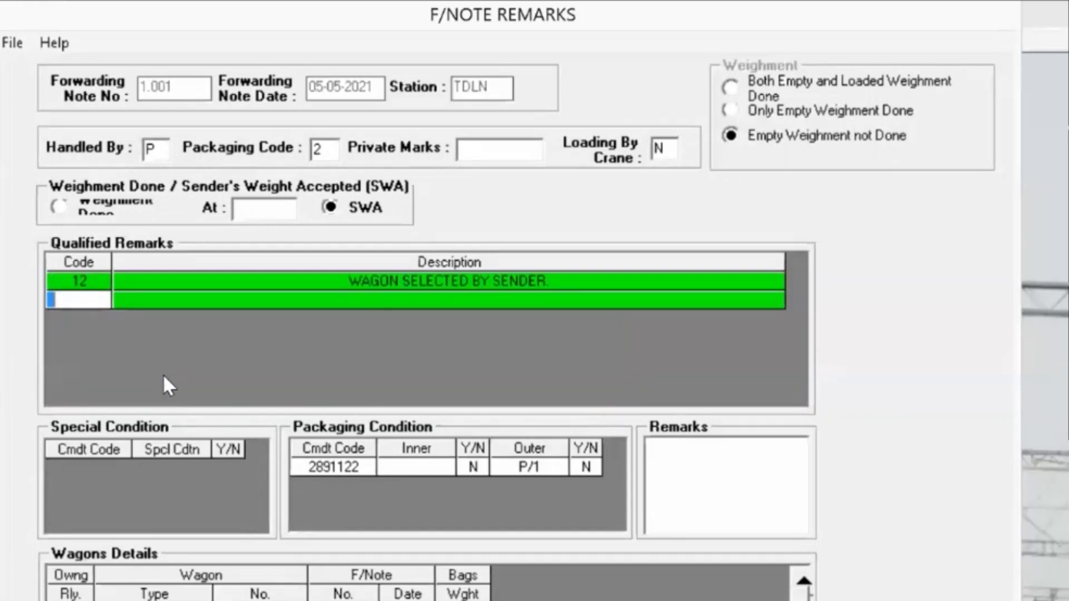
# Add qualified remark code 10, SPECIAL PACKING CONDITION, as the second remark
pyautogui.press('F1')
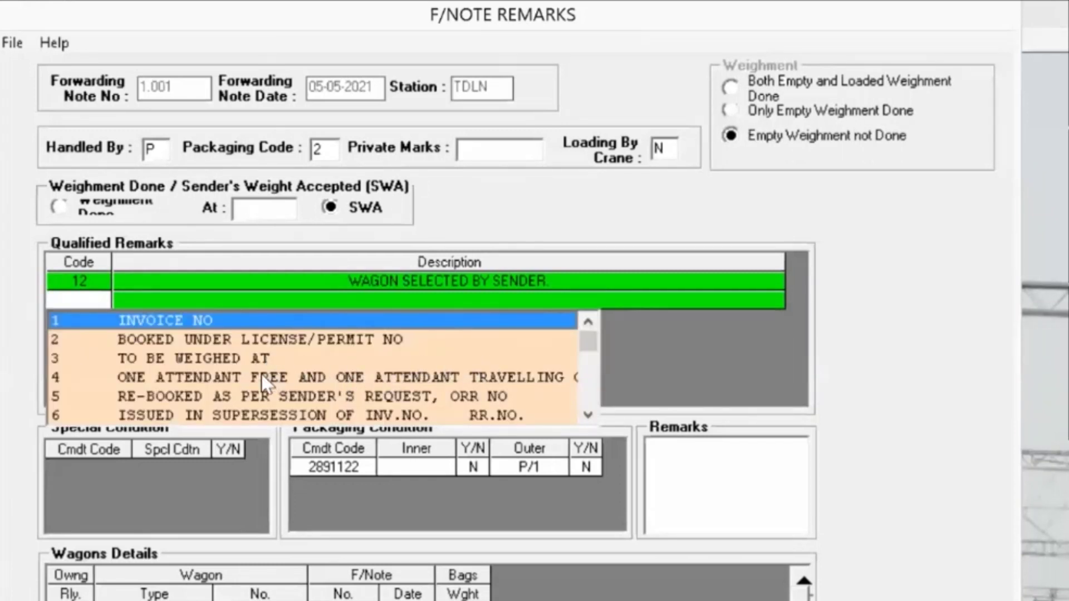
pyautogui.click(587, 414)
pyautogui.click(587, 415)
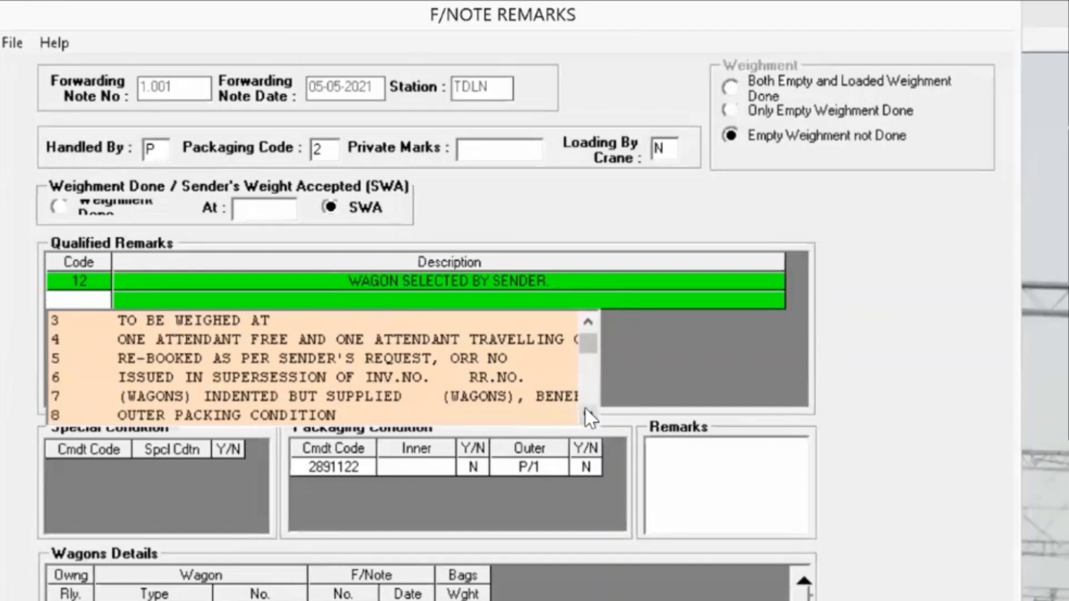
pyautogui.click(588, 415)
pyautogui.click(588, 414)
pyautogui.click(588, 415)
pyautogui.click(587, 415)
pyautogui.click(588, 415)
pyautogui.click(587, 414)
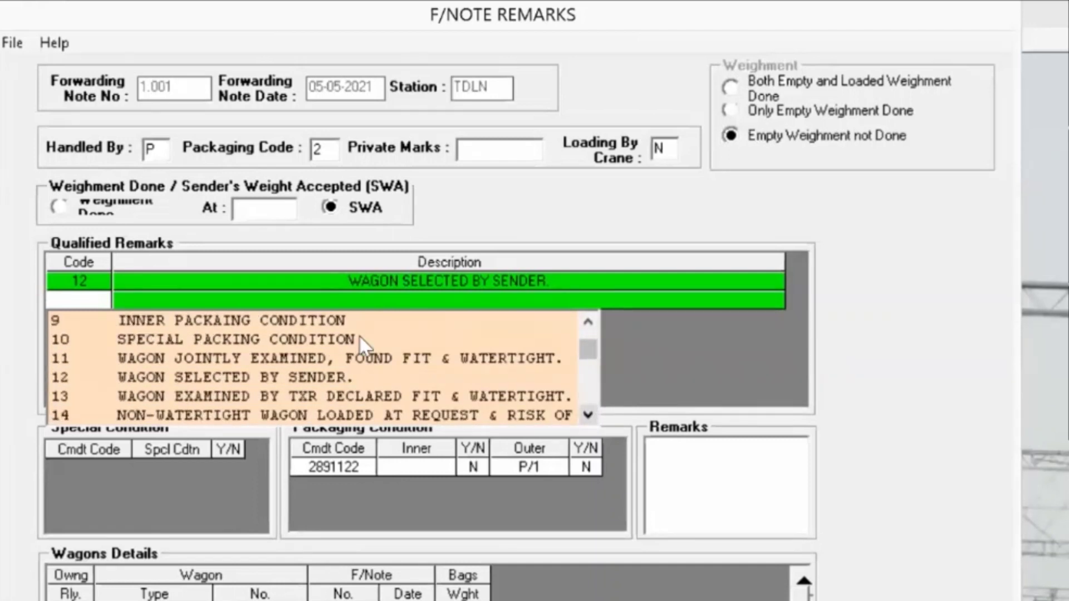
pyautogui.click(320, 338)
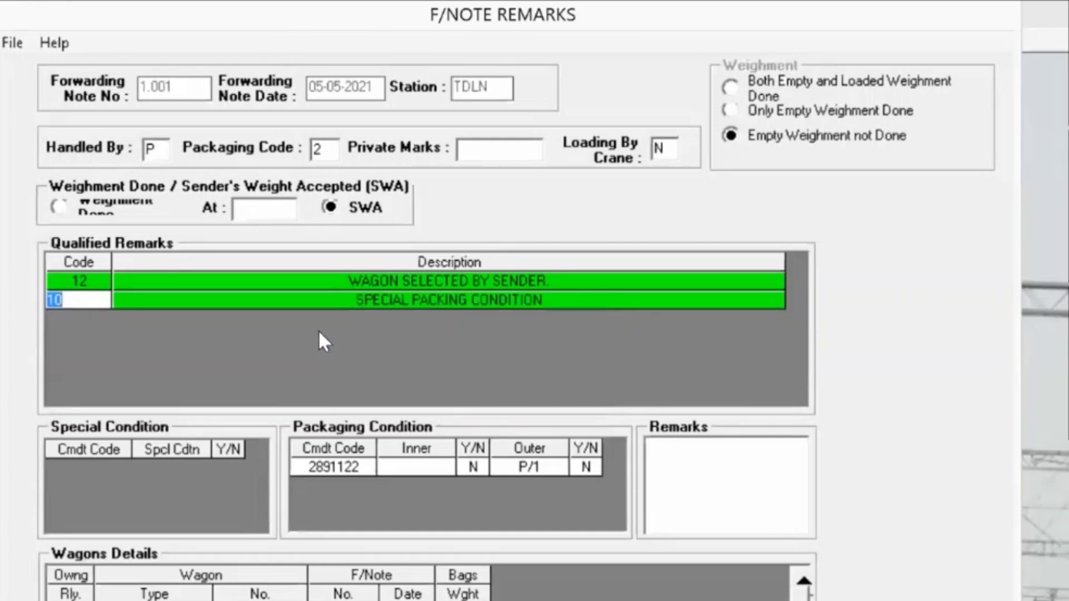
# Exit the forwarding note remarks form and return to the wagons' package columns in the loading details
pyautogui.click(12, 45)
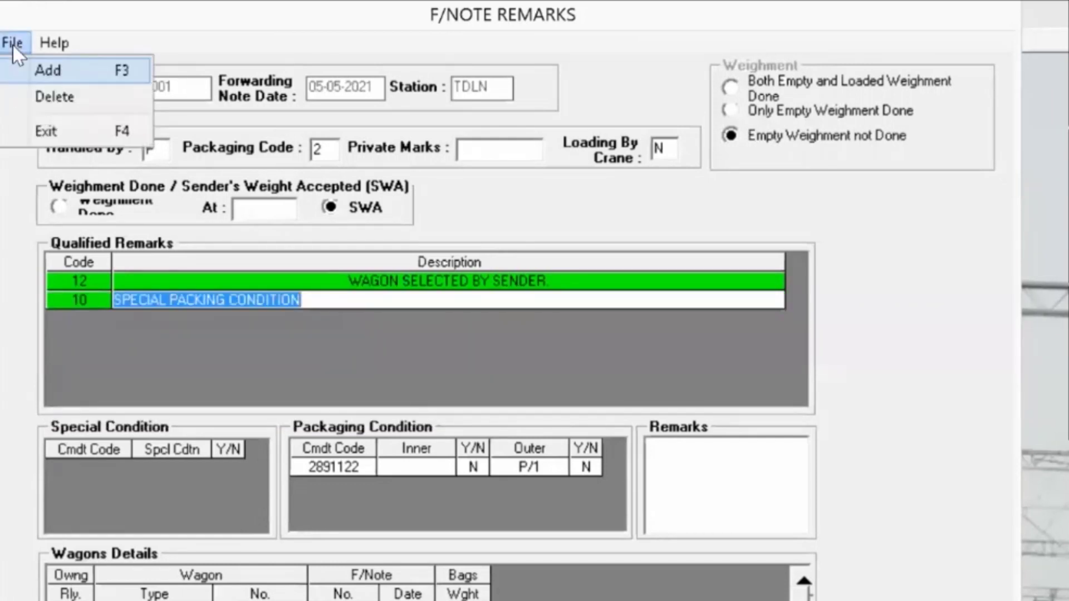
pyautogui.click(38, 131)
pyautogui.click(720, 523)
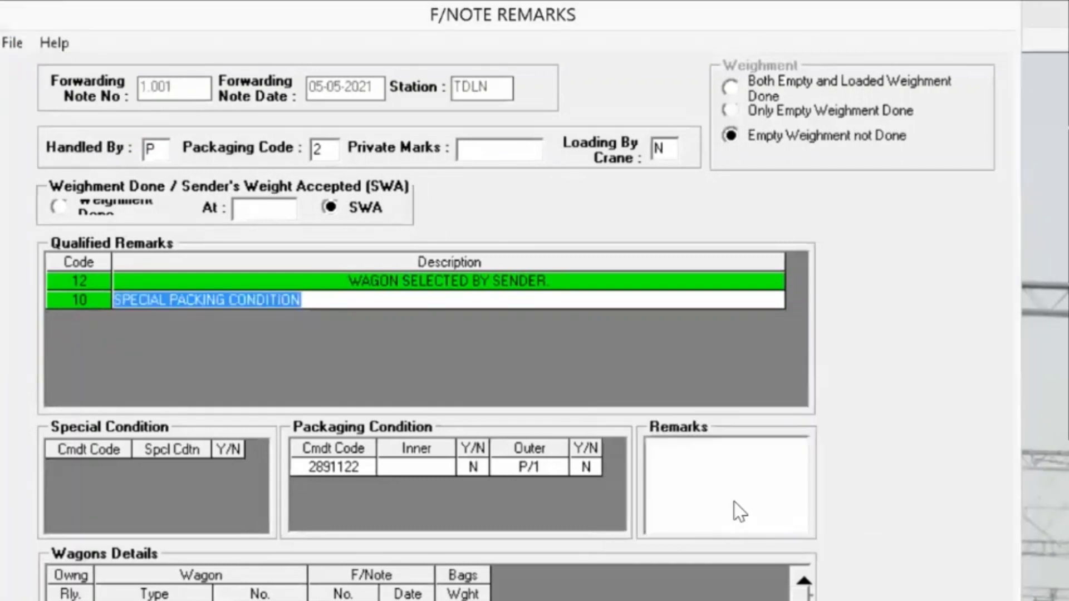
pyautogui.press('Tab')
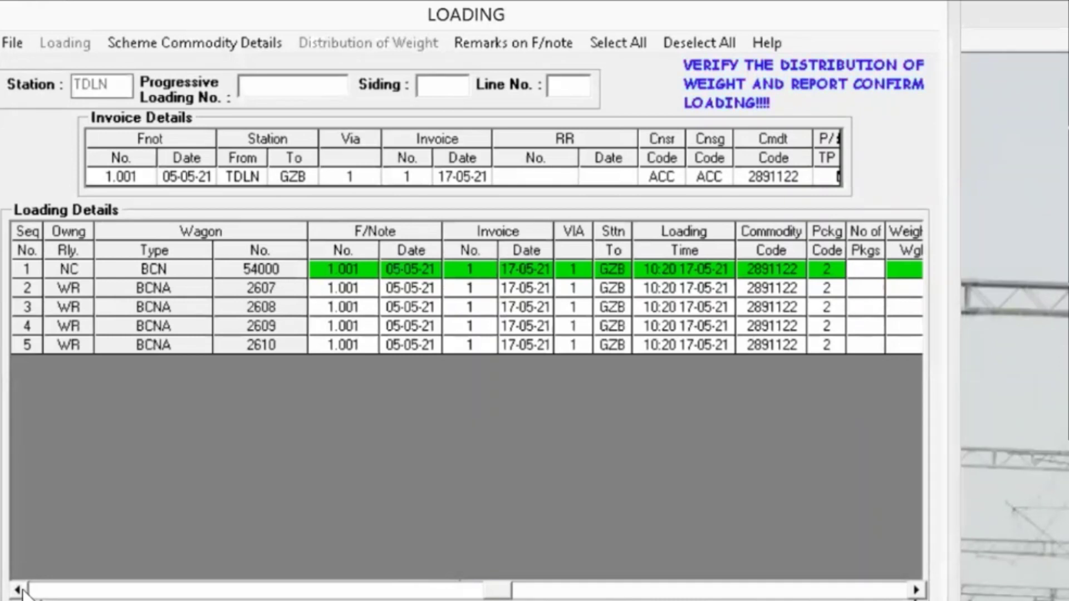
# Review the wagons' tare, marked carrying capacity, package and weight columns in the loading details
pyautogui.click(21, 590)
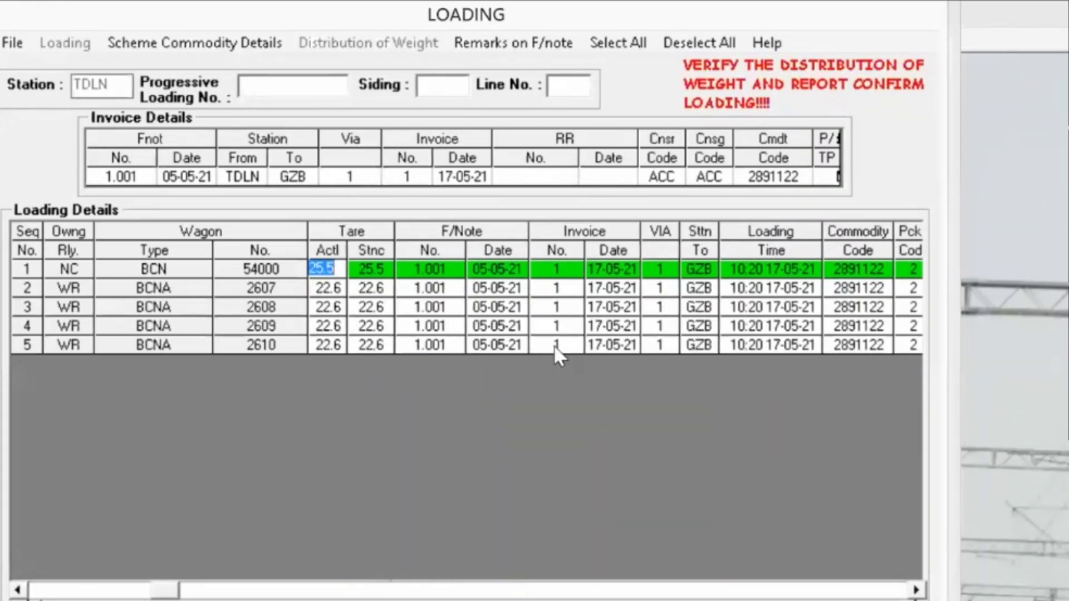
pyautogui.press('Tab')
pyautogui.press('Tab')
pyautogui.press('Tab')
pyautogui.hotkey('shift', 'Tab')
pyautogui.hotkey('shift', 'Tab')
pyautogui.hotkey('shift', 'Tab')
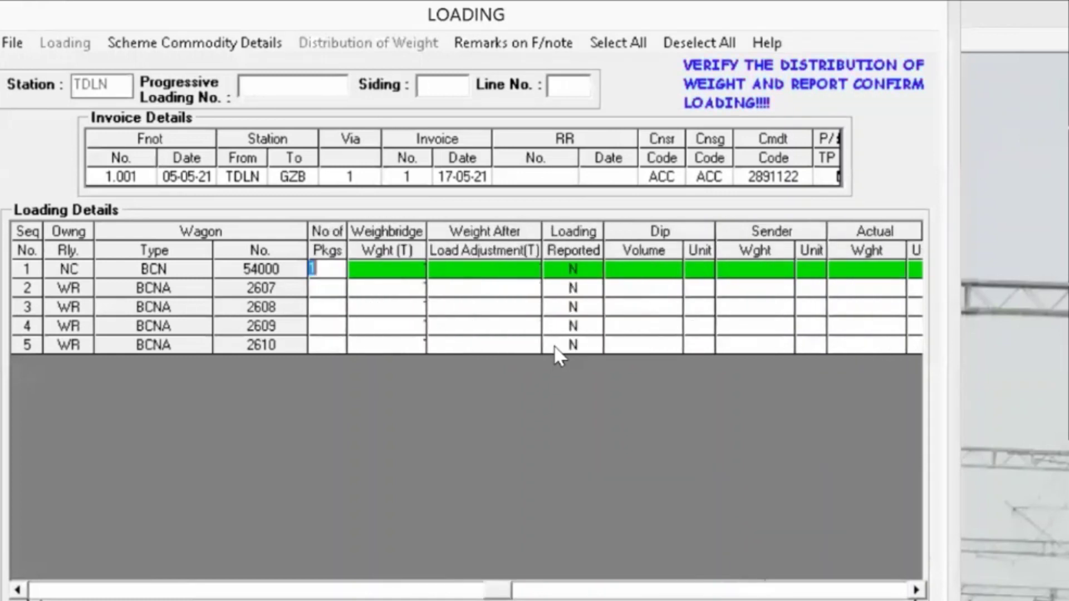
pyautogui.click(19, 590)
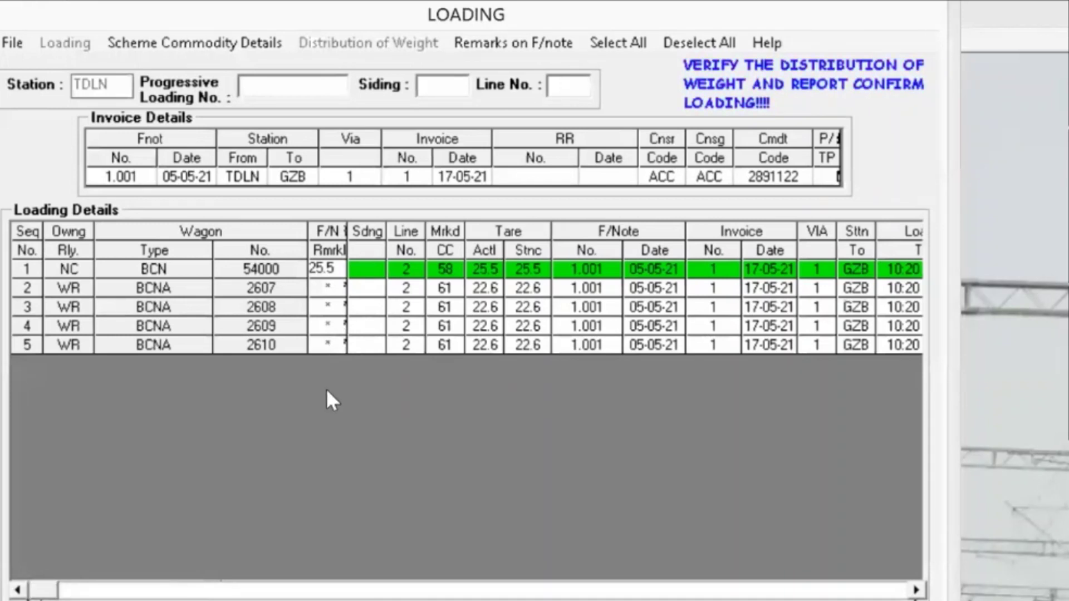
pyautogui.click(899, 584)
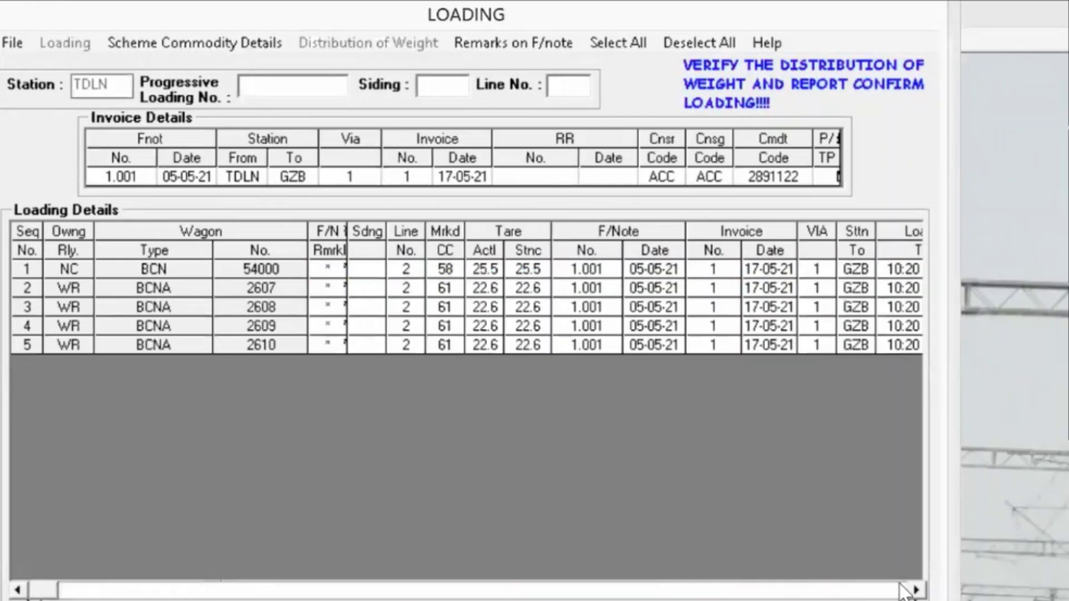
# Start loading entry for the first wagon, BCN 54000, and open the remarks form of forwarding note 1.001
pyautogui.click(513, 269)
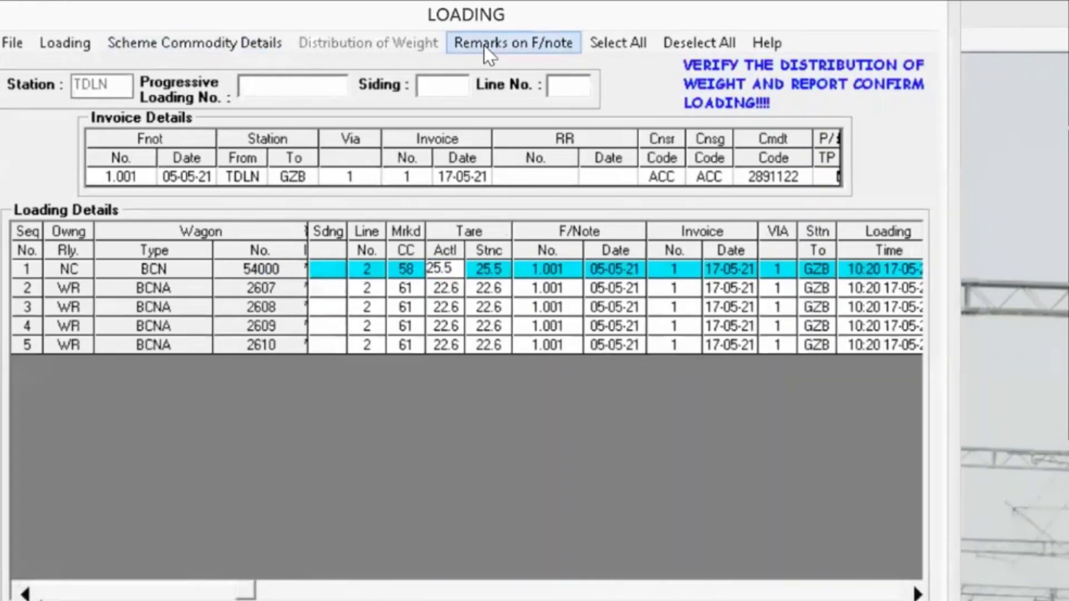
pyautogui.click(68, 37)
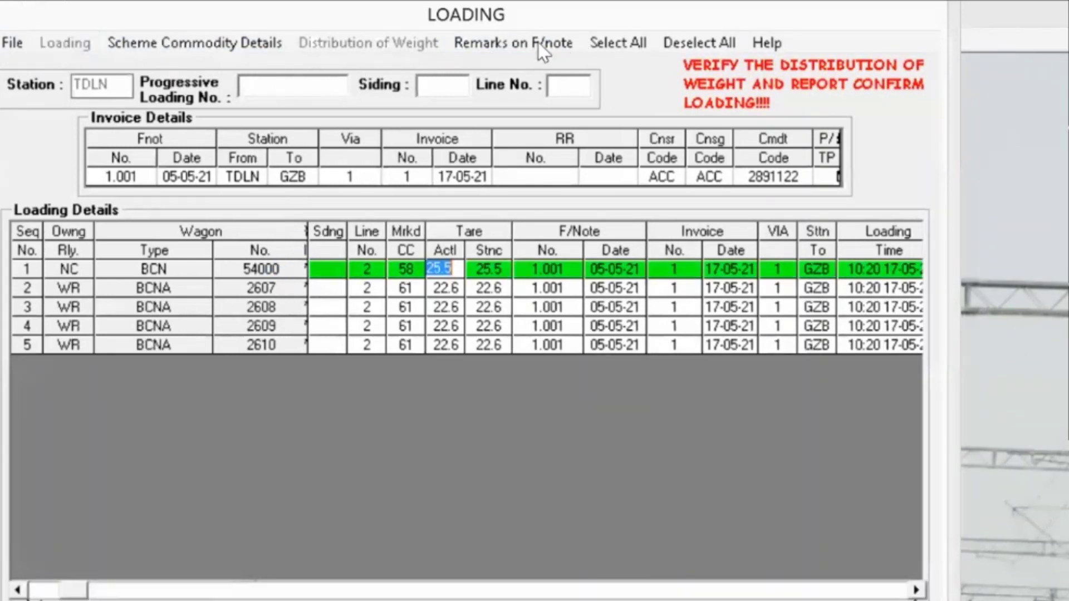
pyautogui.click(533, 43)
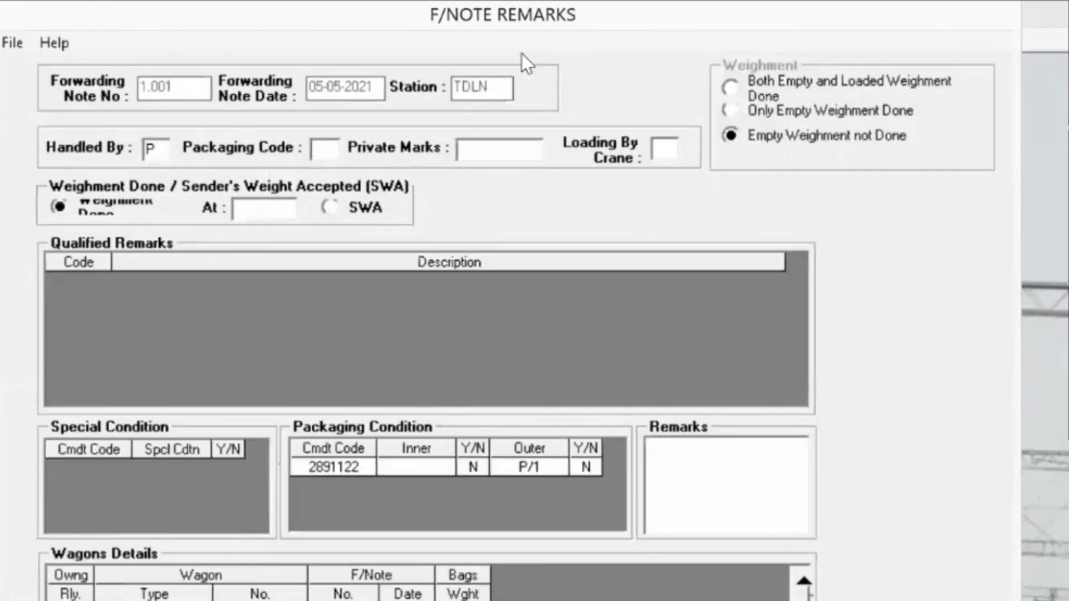
# Set the packaging code to 2 and loading by crane to N, and choose sender's weight accepted (SWA)
pyautogui.press('Tab')
pyautogui.write('2')
pyautogui.press('Tab')
pyautogui.press('Tab')
pyautogui.write('N')
pyautogui.press('Tab')
pyautogui.press('Tab')
pyautogui.press('Tab')
pyautogui.press('Tab')
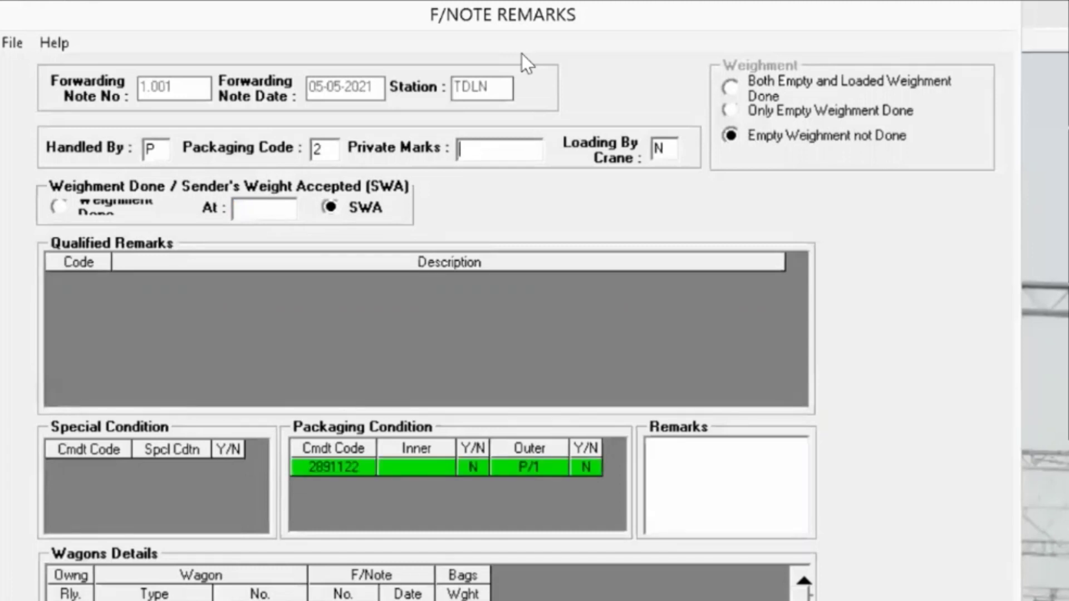
# Add qualified remark codes 12, WAGON SELECTED BY SENDER, and 10 to the forwarding note and exit the remarks form
pyautogui.hotkey('shift', 'Tab')
pyautogui.hotkey('shift', 'Tab')
pyautogui.press('Tab')
pyautogui.press('Tab')
pyautogui.press('Tab')
pyautogui.press('Tab')
pyautogui.press('Tab')
pyautogui.press('Tab')
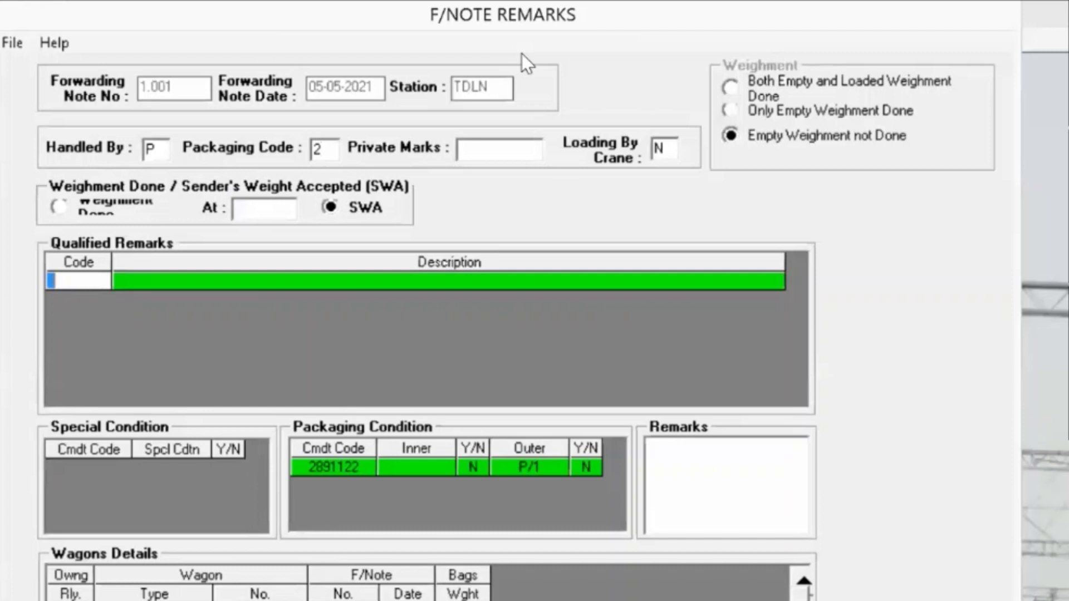
pyautogui.write('12')
pyautogui.press('Return')
pyautogui.write('10')
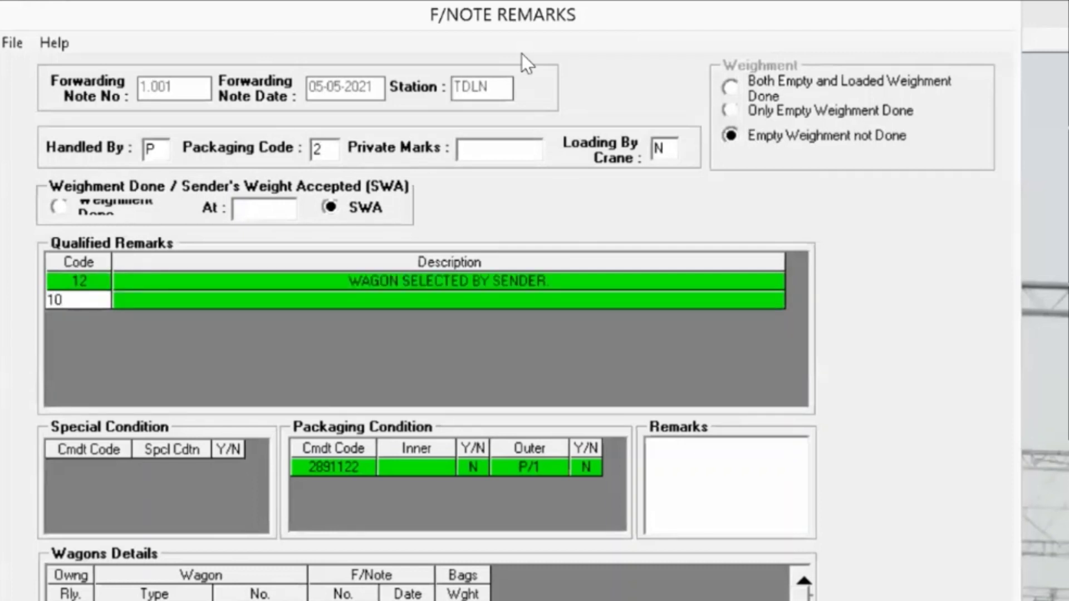
pyautogui.press('Return')
pyautogui.press('Escape')
pyautogui.press('Return')
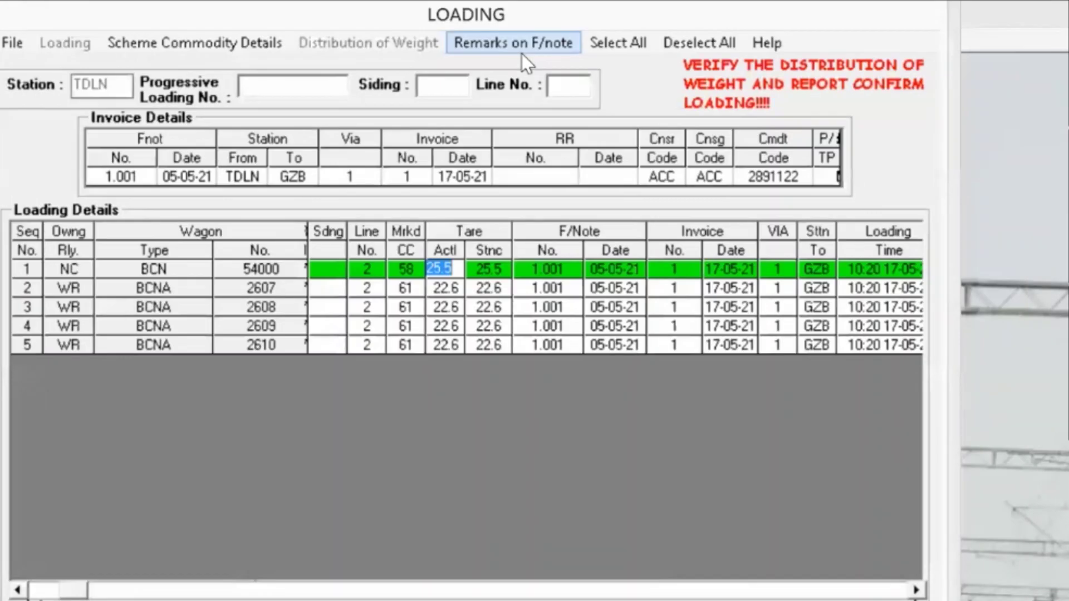
# Enter 1255 packages and a sender weight of 64 T for the first wagon, BCN 54000
pyautogui.press('Return')
pyautogui.write('1255')
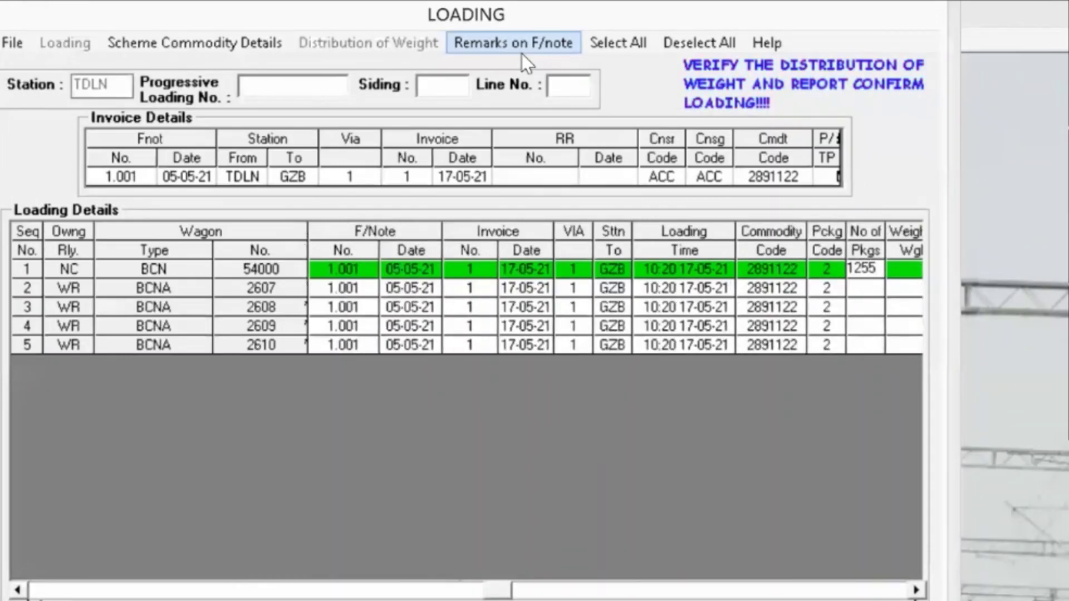
pyautogui.press('Return')
pyautogui.write('6')
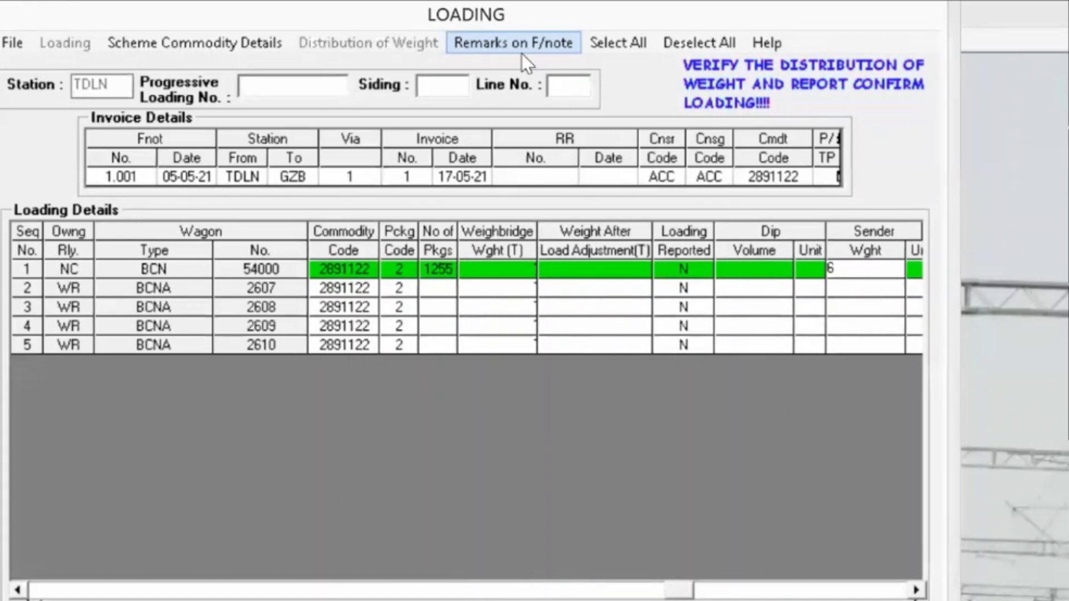
pyautogui.write('4')
pyautogui.press('Return')
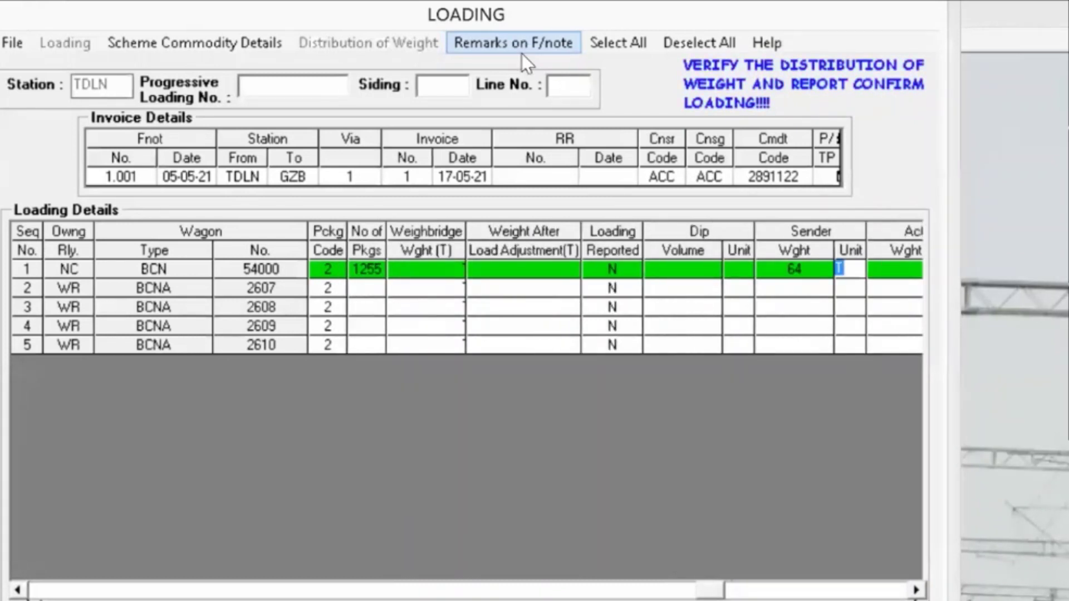
pyautogui.press('Return')
# Enter 1260 packages and a sender weight of 66 T for the second wagon, BCNA 2607
pyautogui.write('1260')
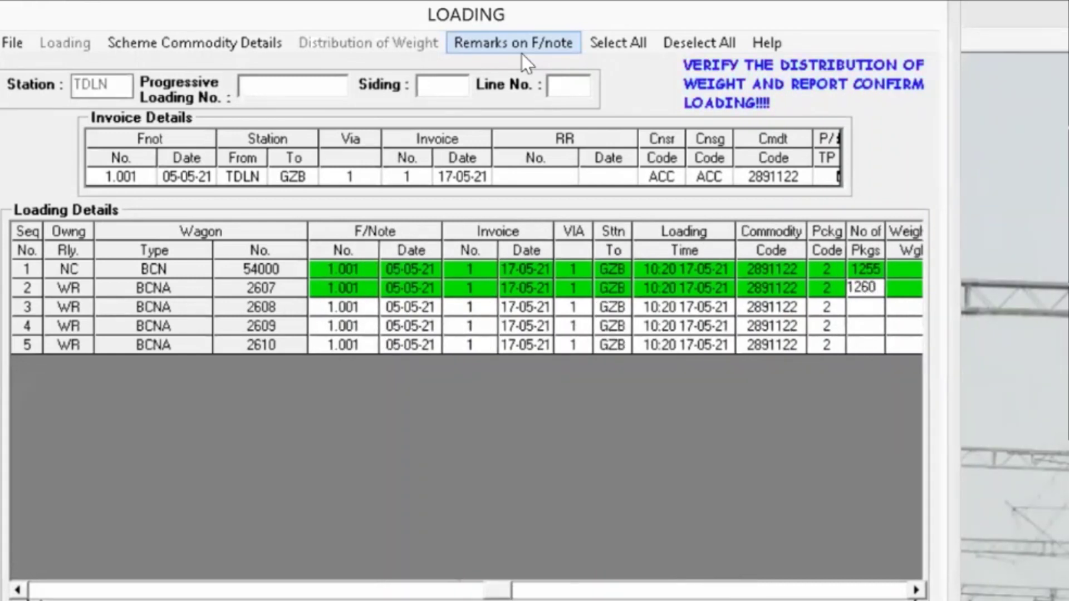
pyautogui.press('Return')
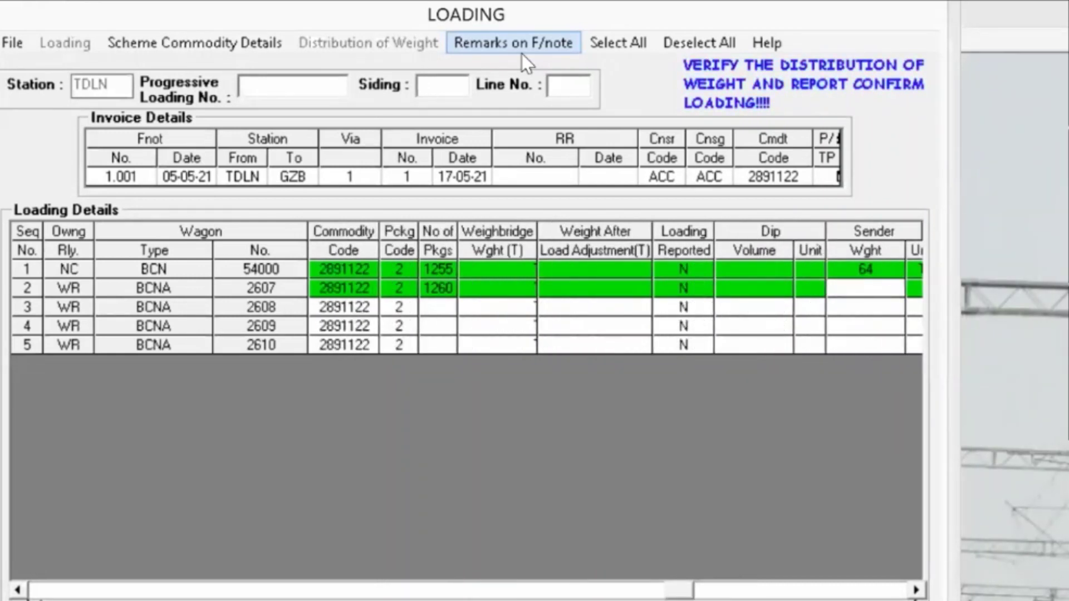
pyautogui.write('66')
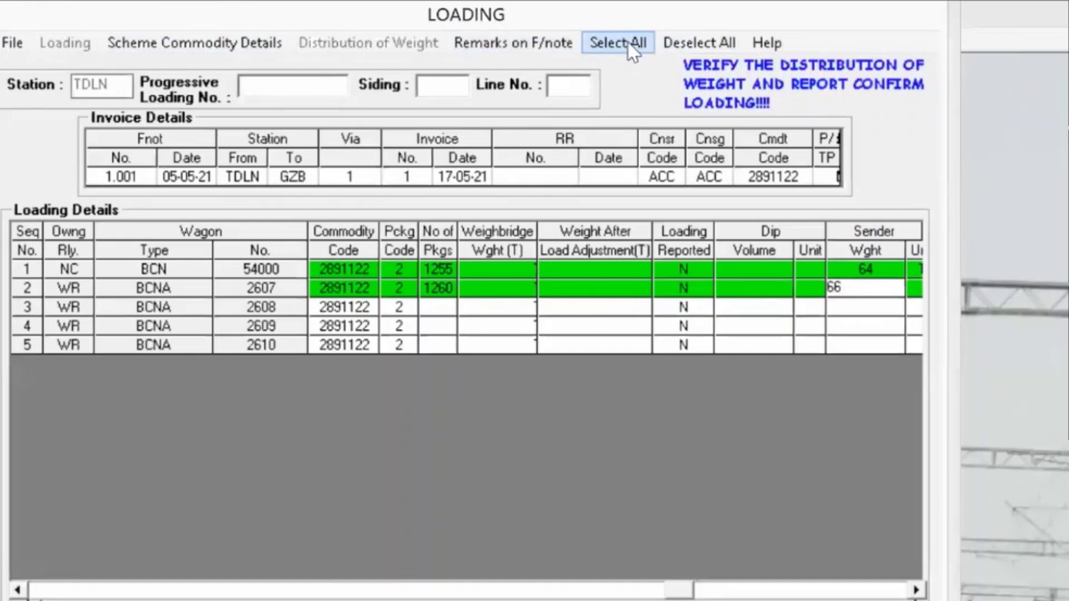
pyautogui.press('Tab')
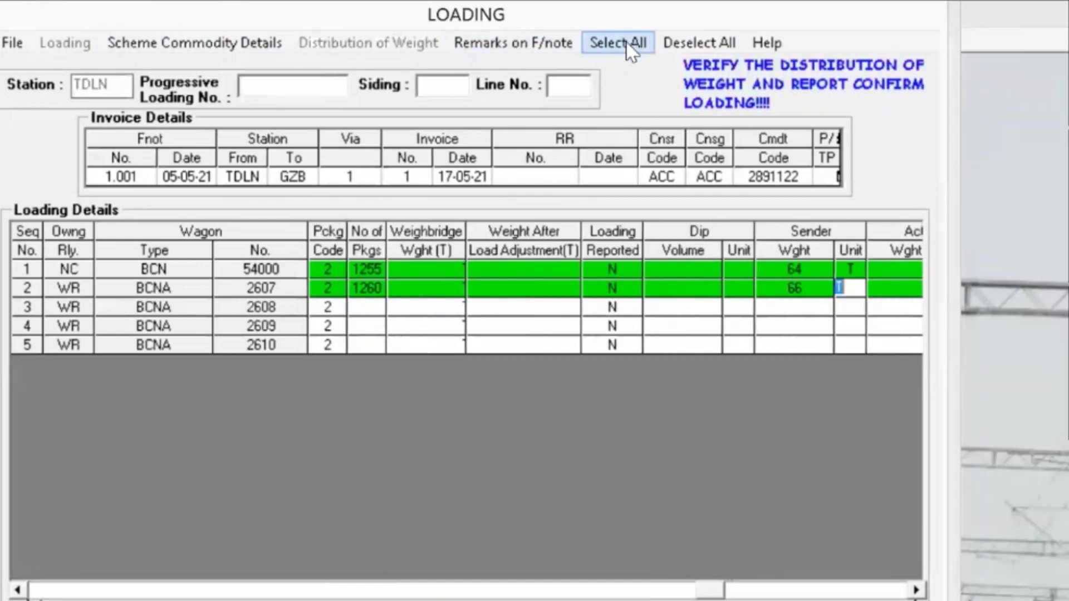
# Apply the second wagon's loading values to all remaining wagons and save the loading details
pyautogui.click(627, 36)
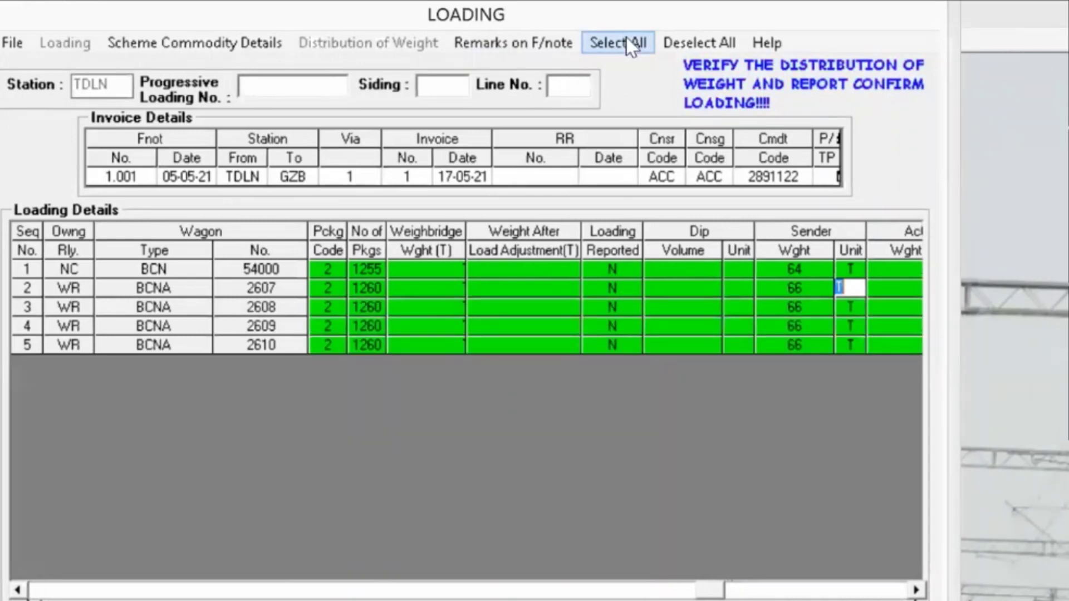
pyautogui.click(11, 45)
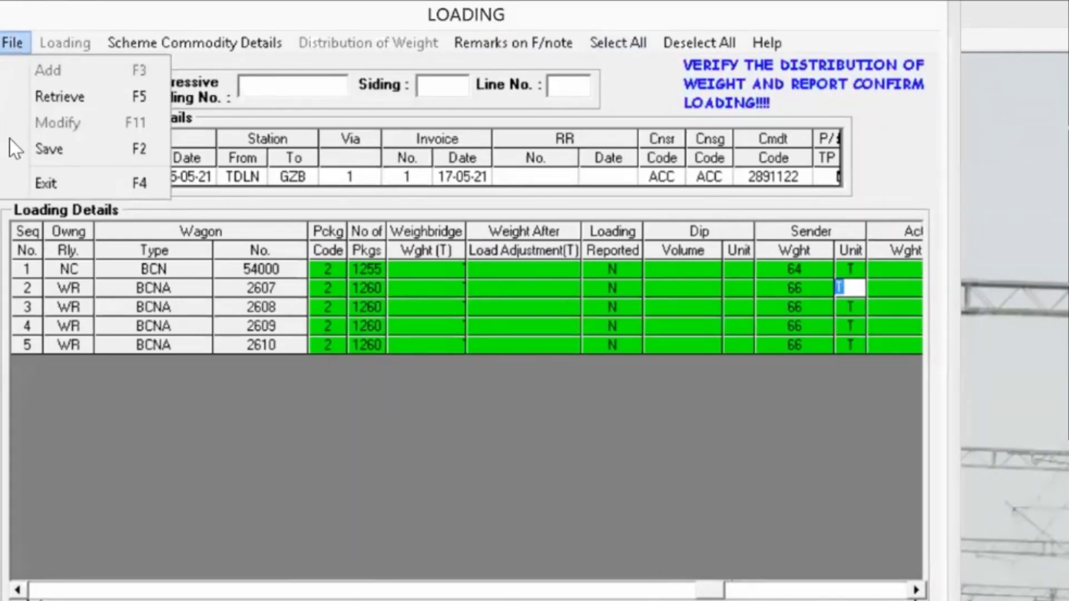
pyautogui.click(52, 149)
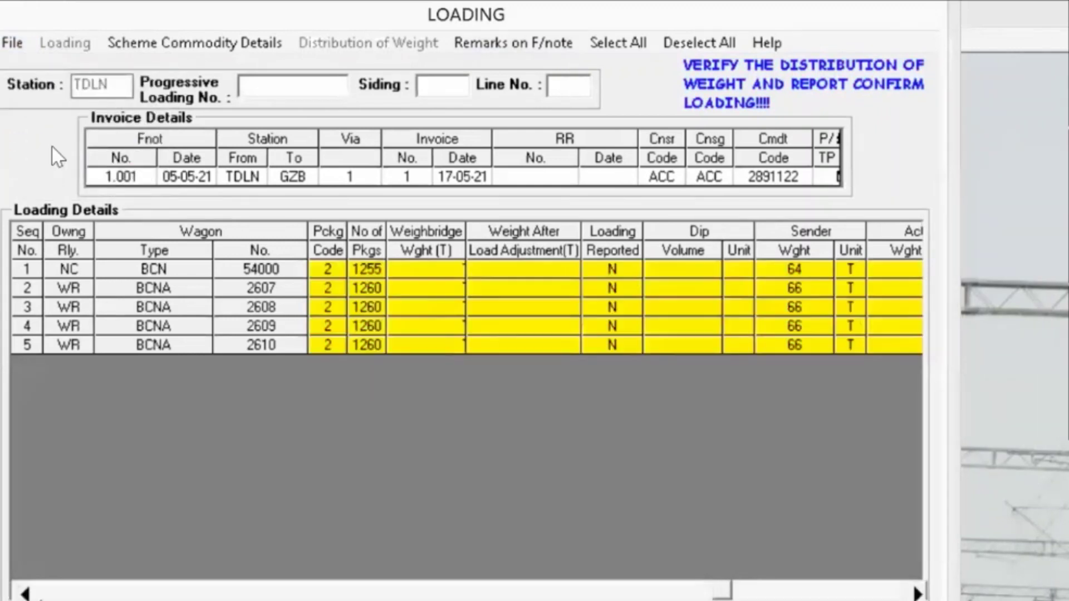
# Check the wagons' gross, chargeable, permissible and overweight figures in the distribution of weight, and exit without confirming the loading
pyautogui.click(340, 44)
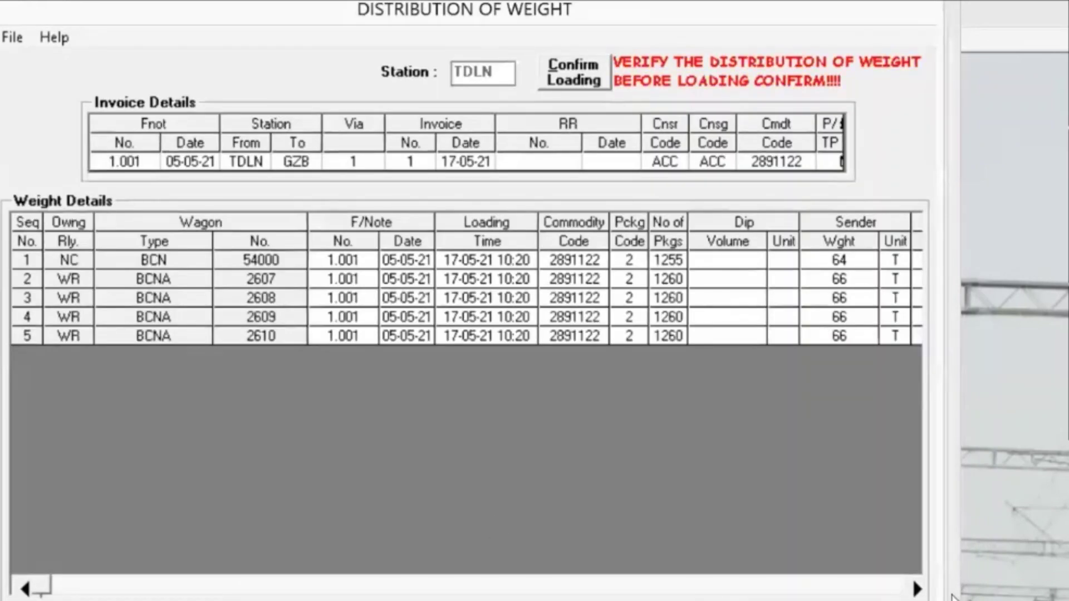
pyautogui.click(916, 589)
pyautogui.click(916, 590)
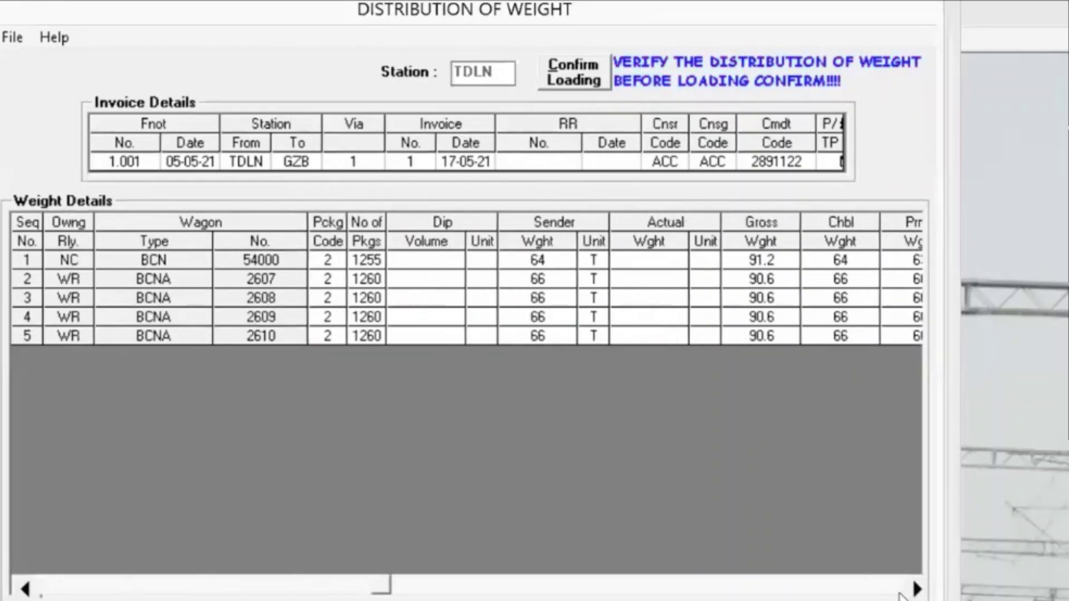
pyautogui.click(916, 589)
pyautogui.click(916, 589)
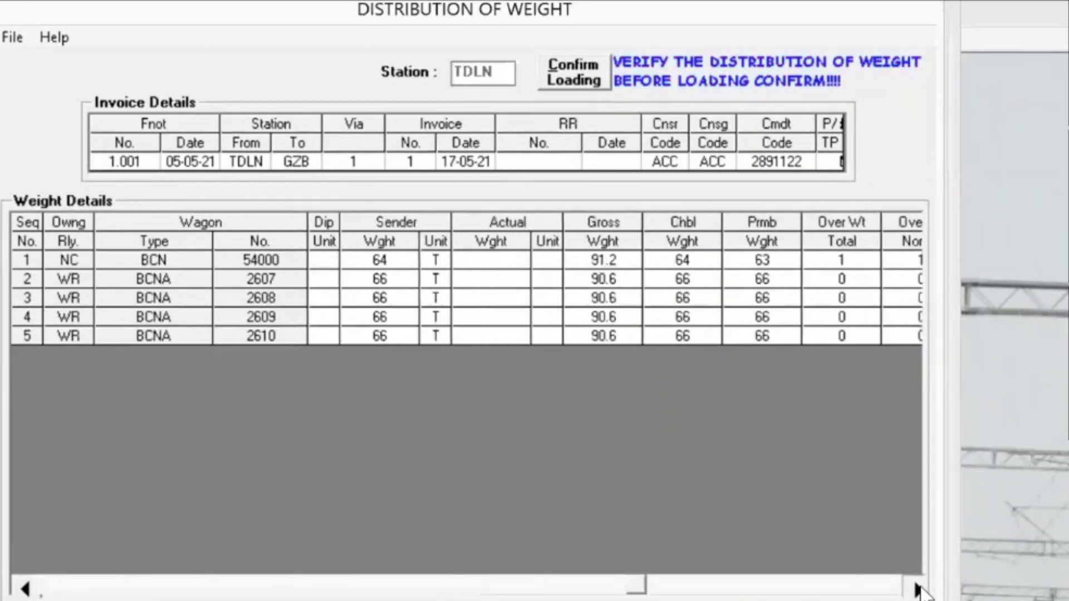
pyautogui.click(916, 589)
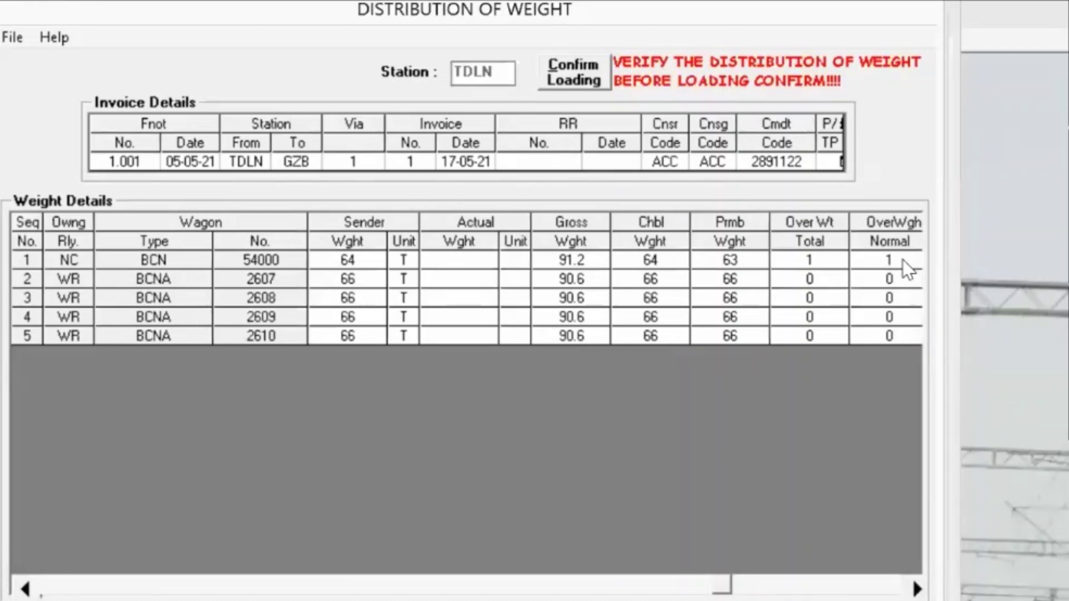
pyautogui.click(915, 586)
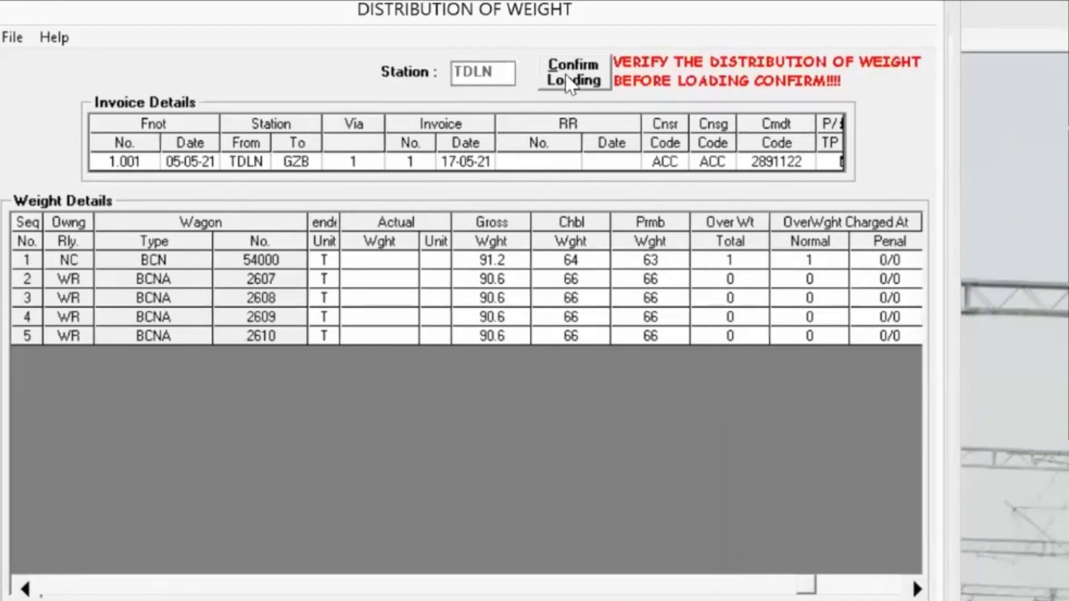
pyautogui.click(19, 38)
pyautogui.click(18, 90)
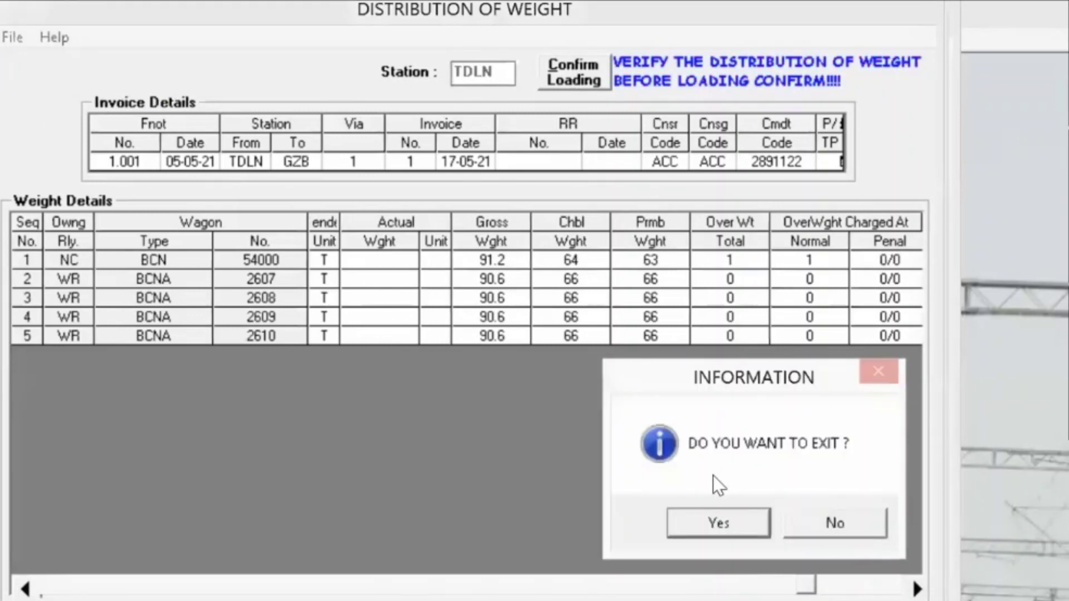
pyautogui.click(689, 525)
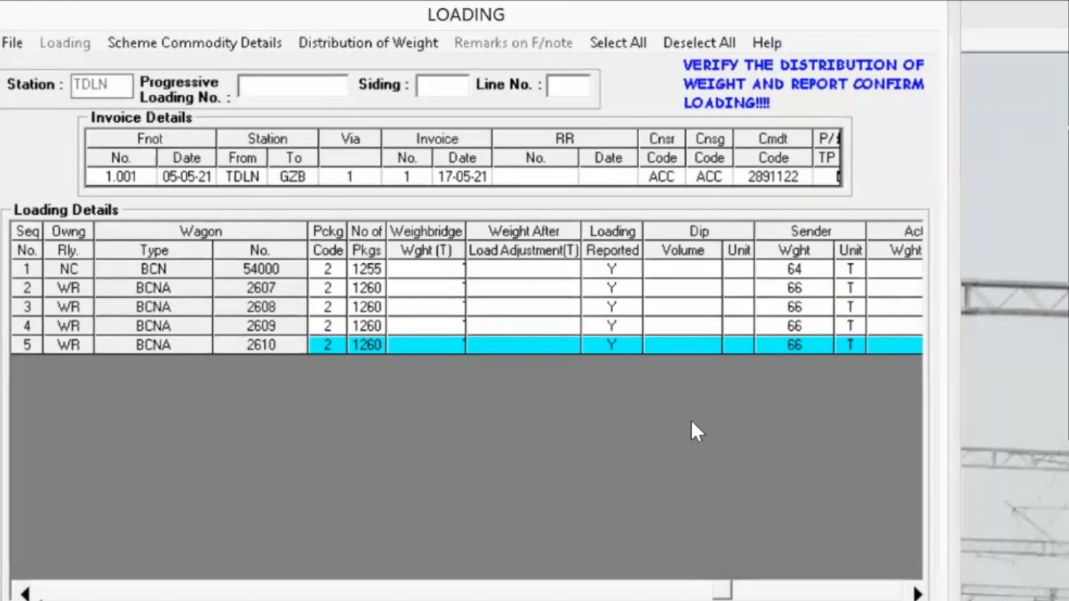
# Modify the first wagon's sender weight to 63 T and save the loading details
pyautogui.click(783, 267)
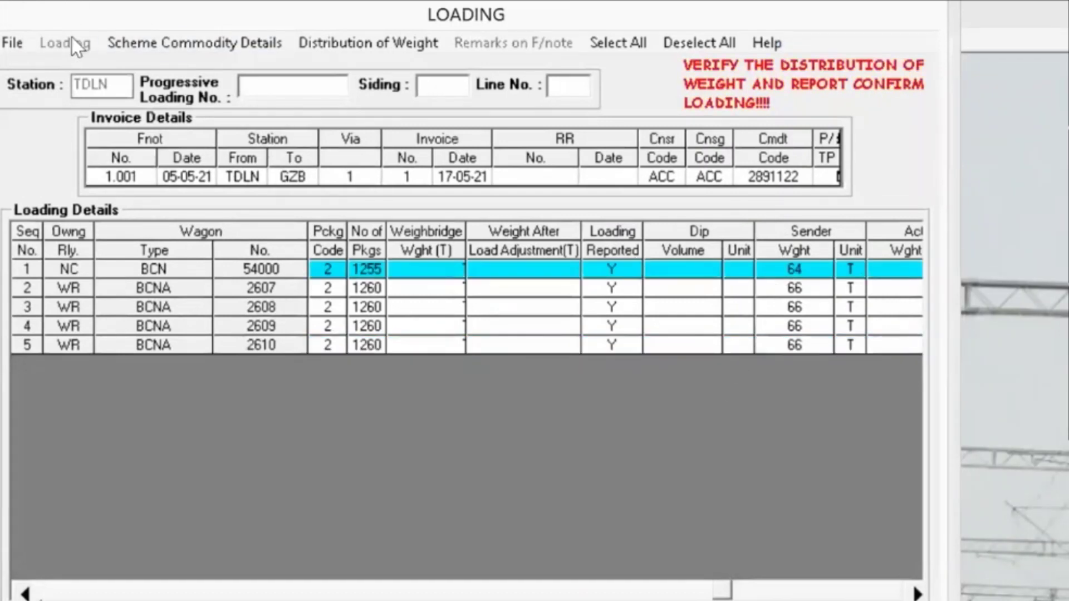
pyautogui.click(11, 38)
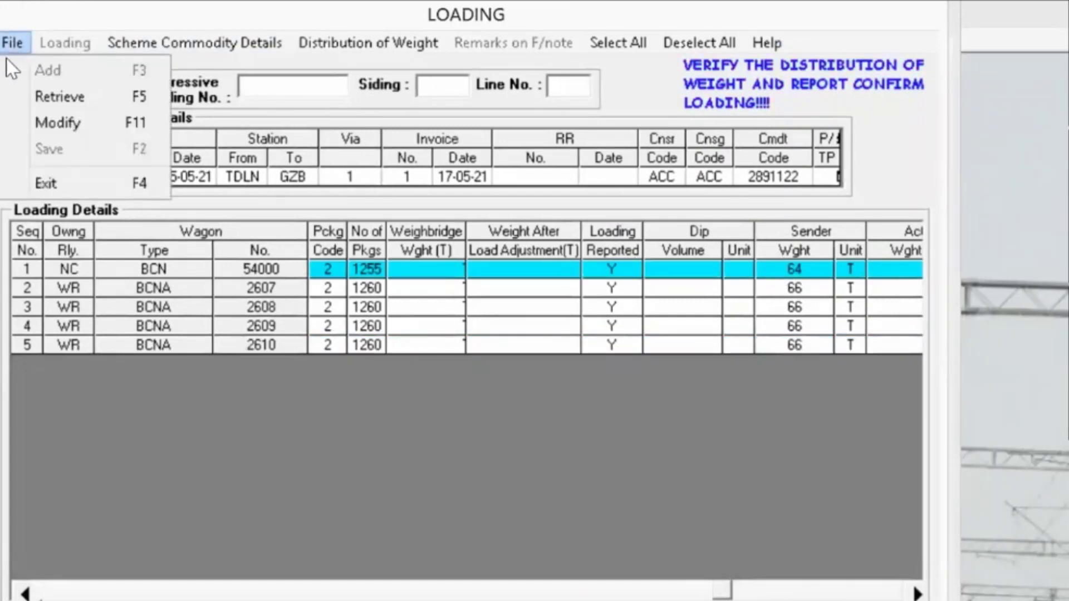
pyautogui.click(46, 124)
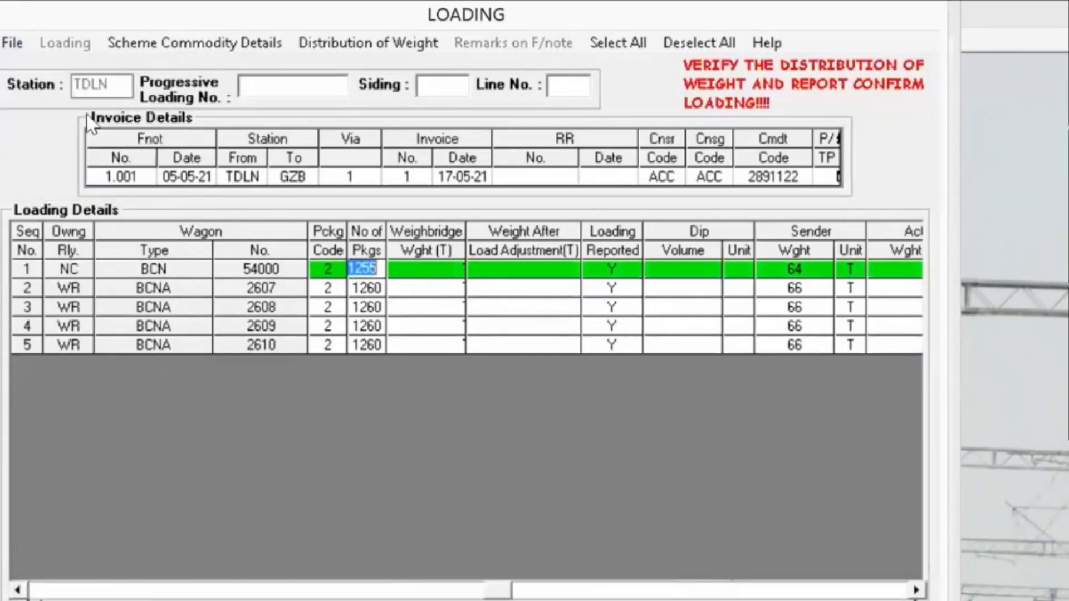
pyautogui.press('Tab')
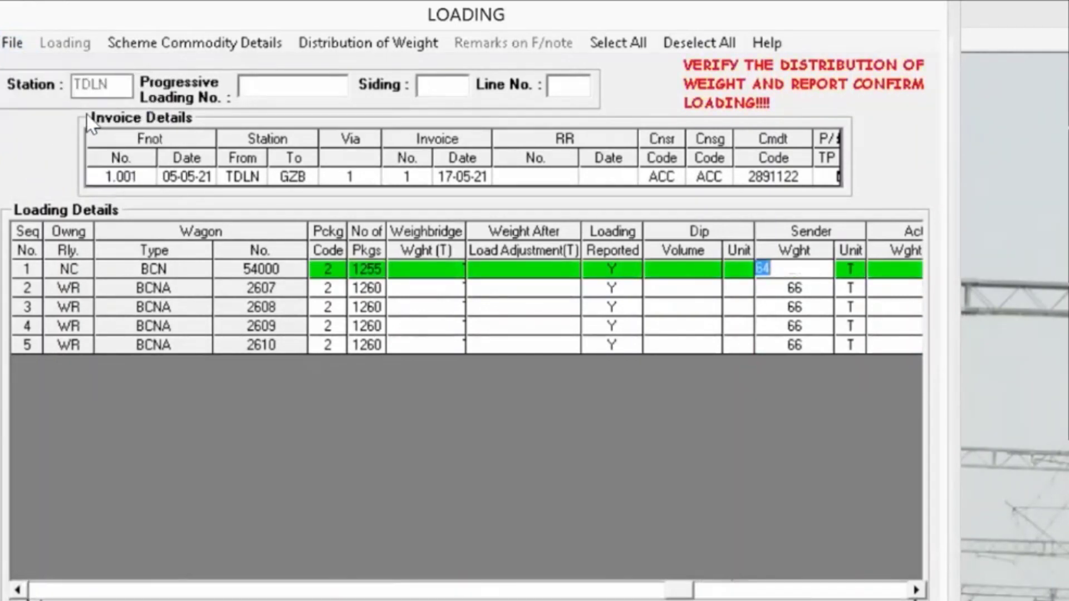
pyautogui.write('63')
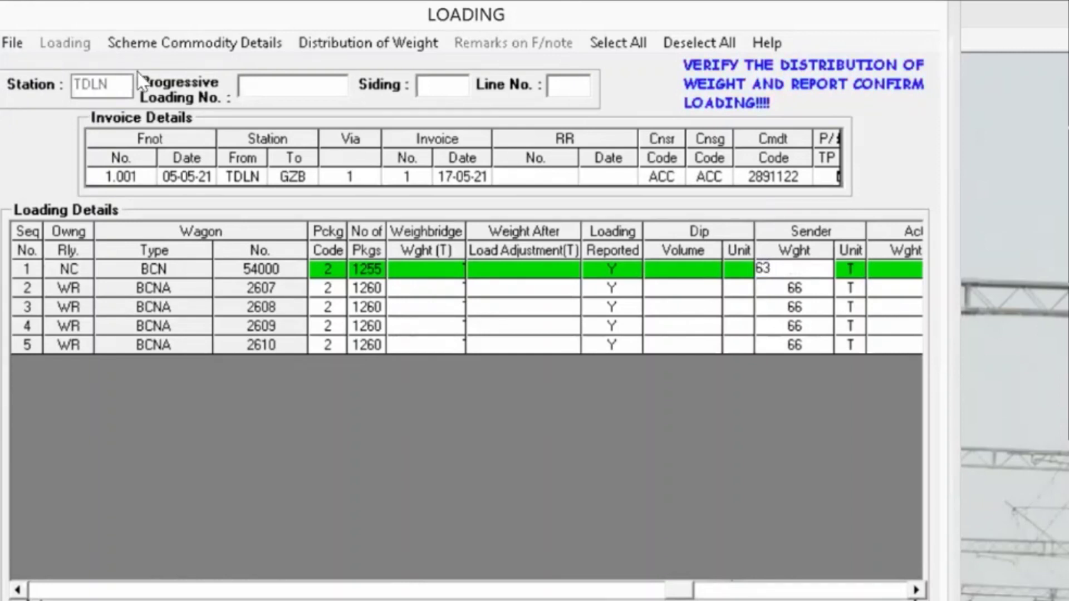
pyautogui.click(14, 39)
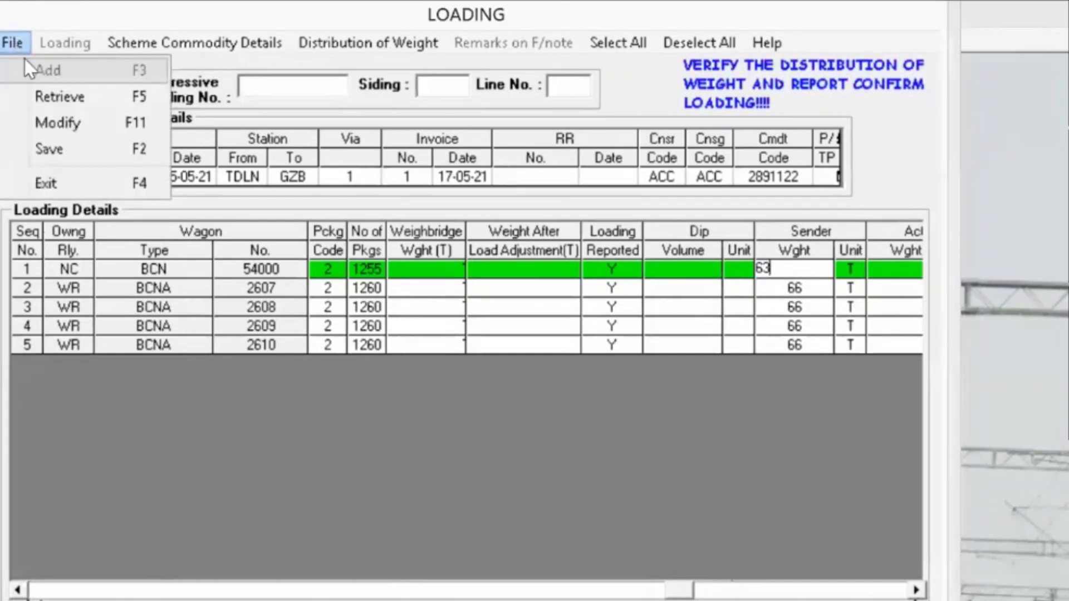
pyautogui.click(51, 149)
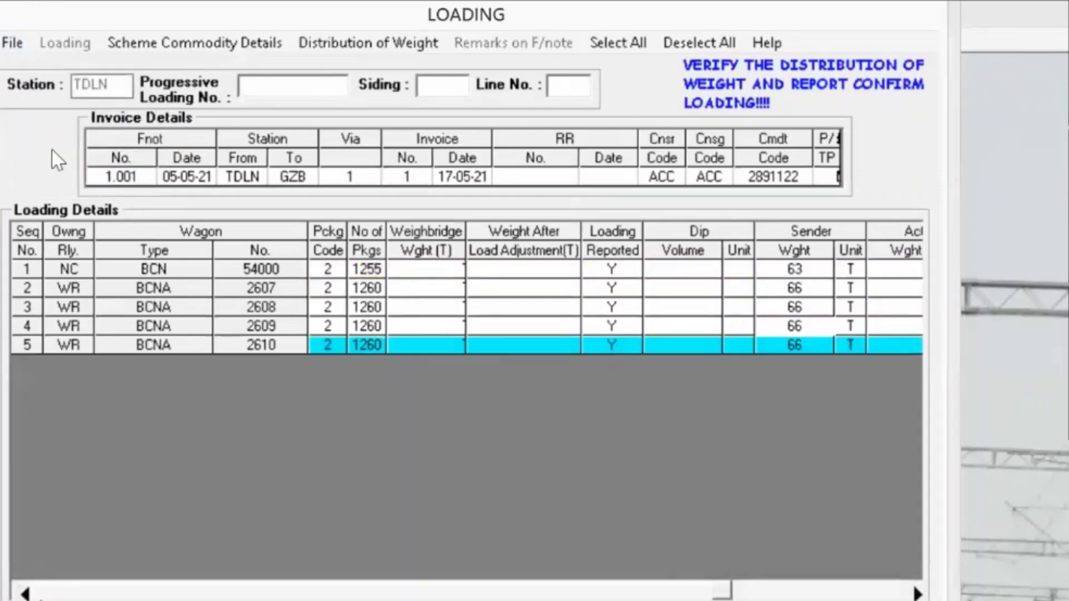
# Check the wagons' gross, chargeable, permissible and overweight figures in the distribution of weight and confirm the loading
pyautogui.click(352, 48)
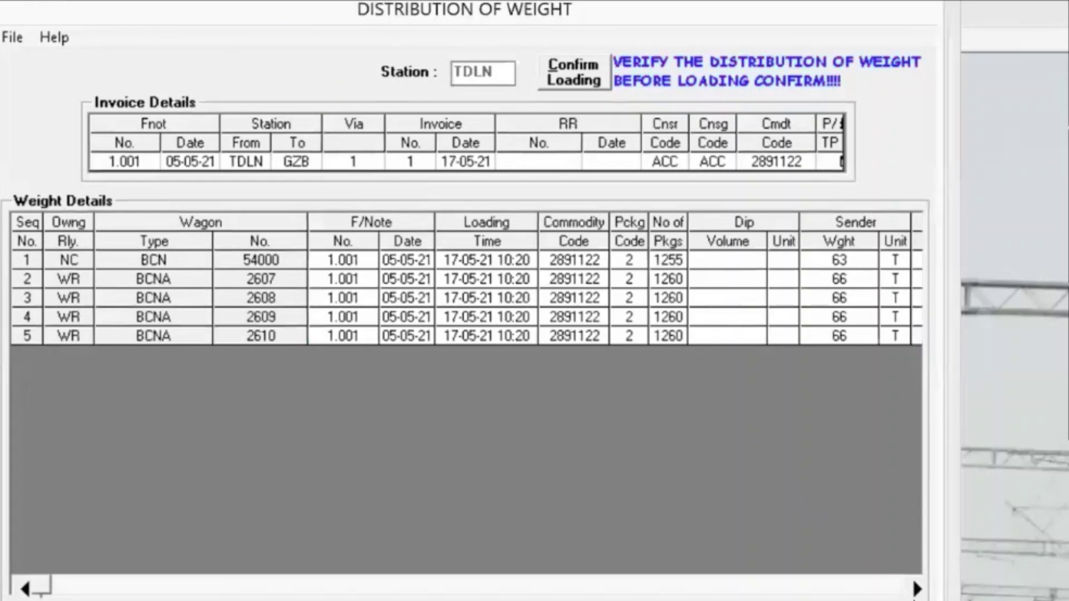
pyautogui.click(916, 590)
pyautogui.click(916, 589)
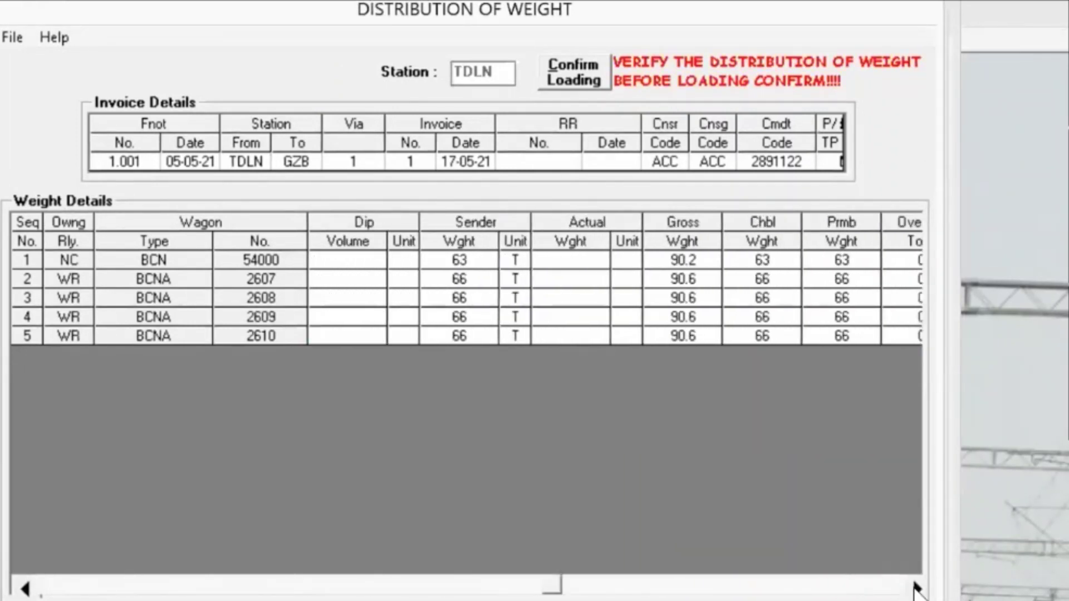
pyautogui.click(916, 589)
pyautogui.click(916, 589)
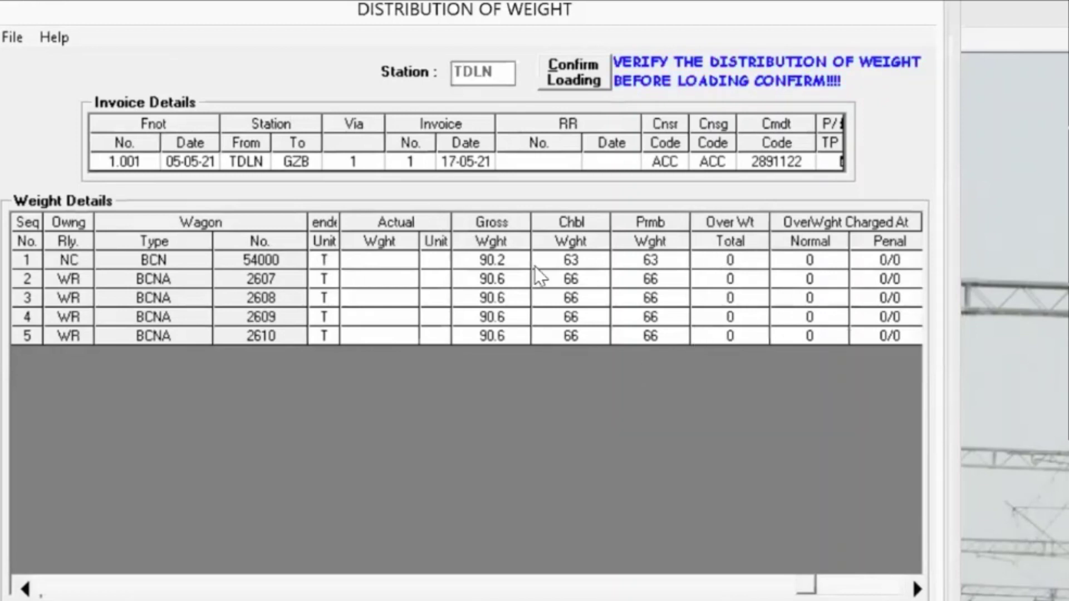
pyautogui.click(563, 78)
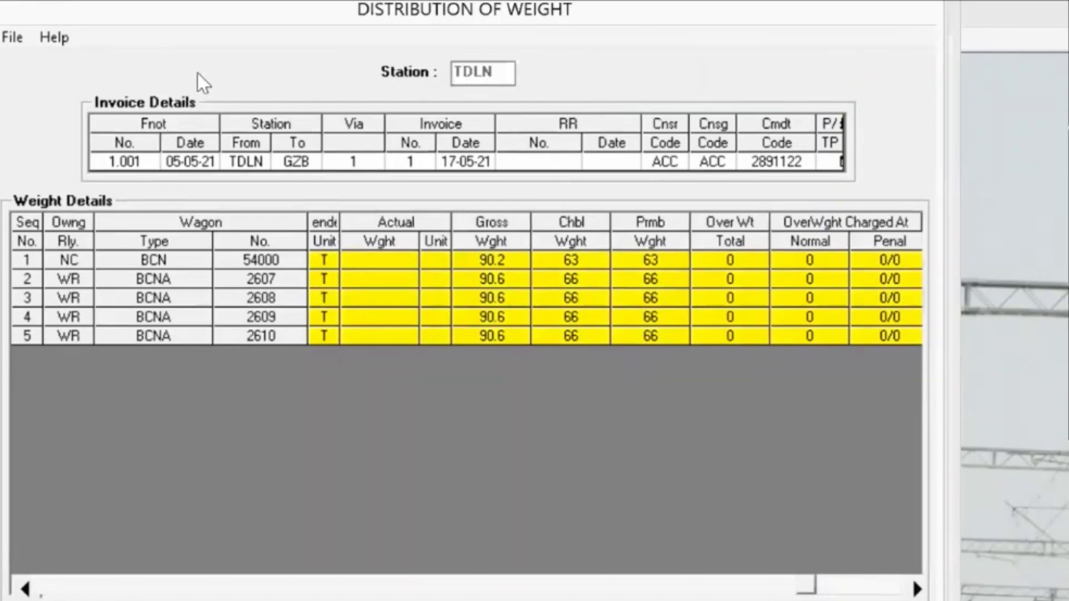
# Exit the distribution of weight and the loading details to return to the list of forwarding notes
pyautogui.click(3, 38)
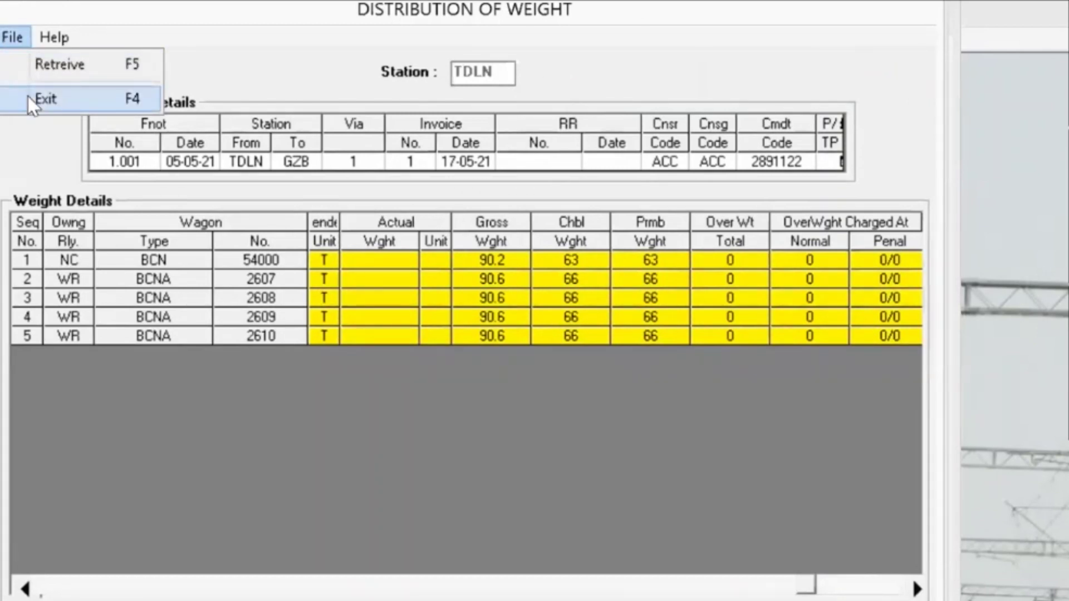
pyautogui.click(29, 98)
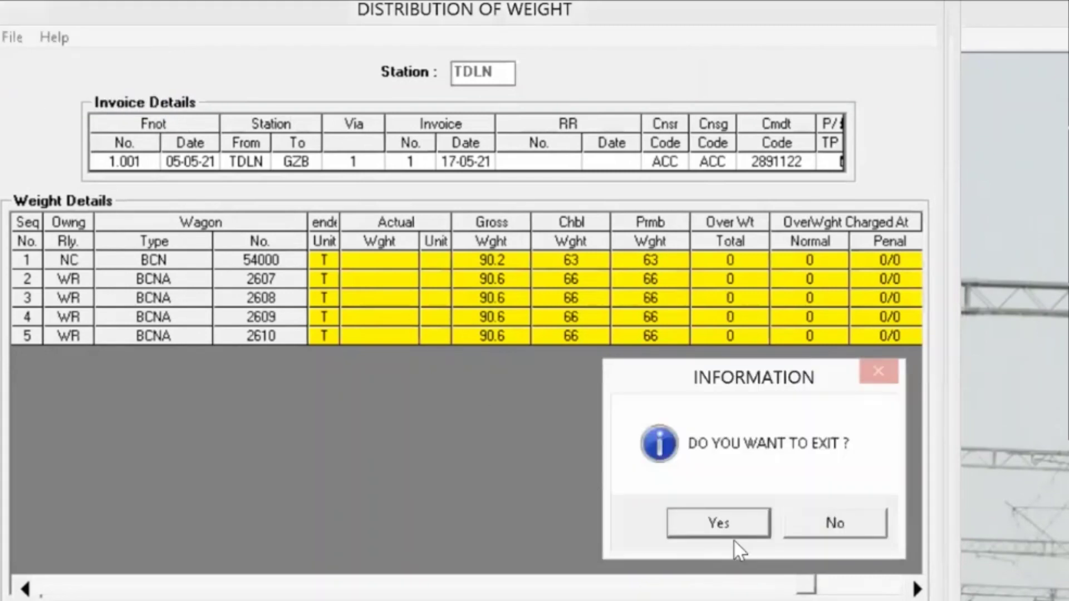
pyautogui.click(727, 518)
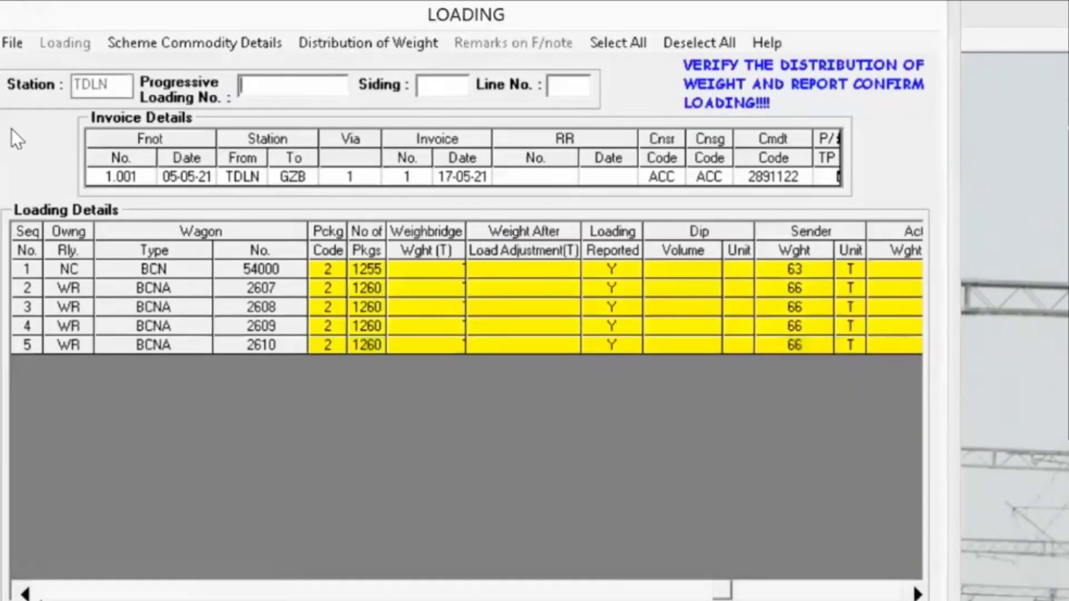
pyautogui.click(13, 44)
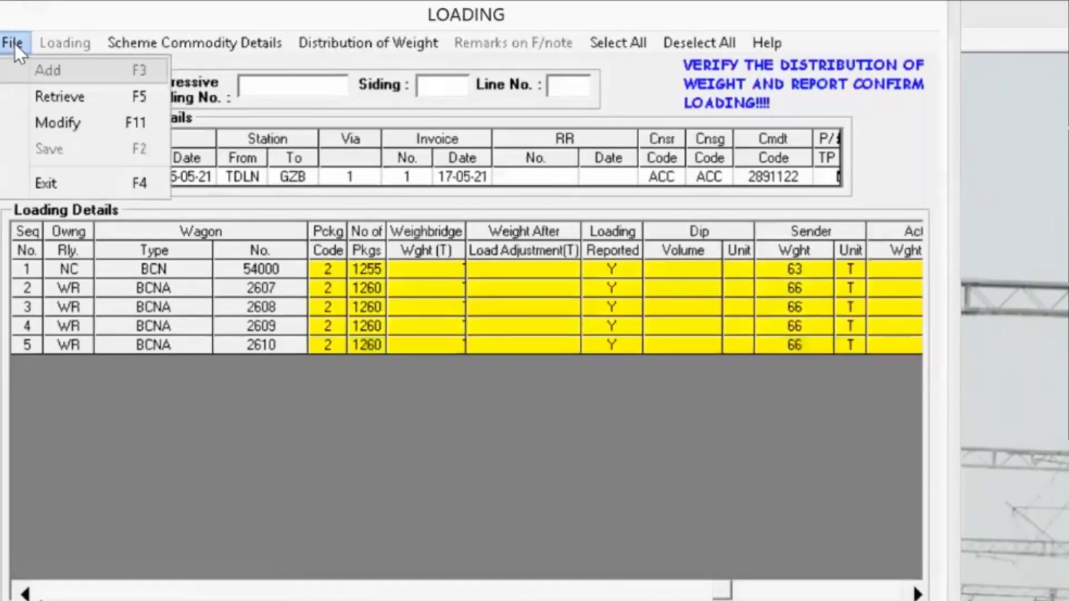
pyautogui.click(63, 186)
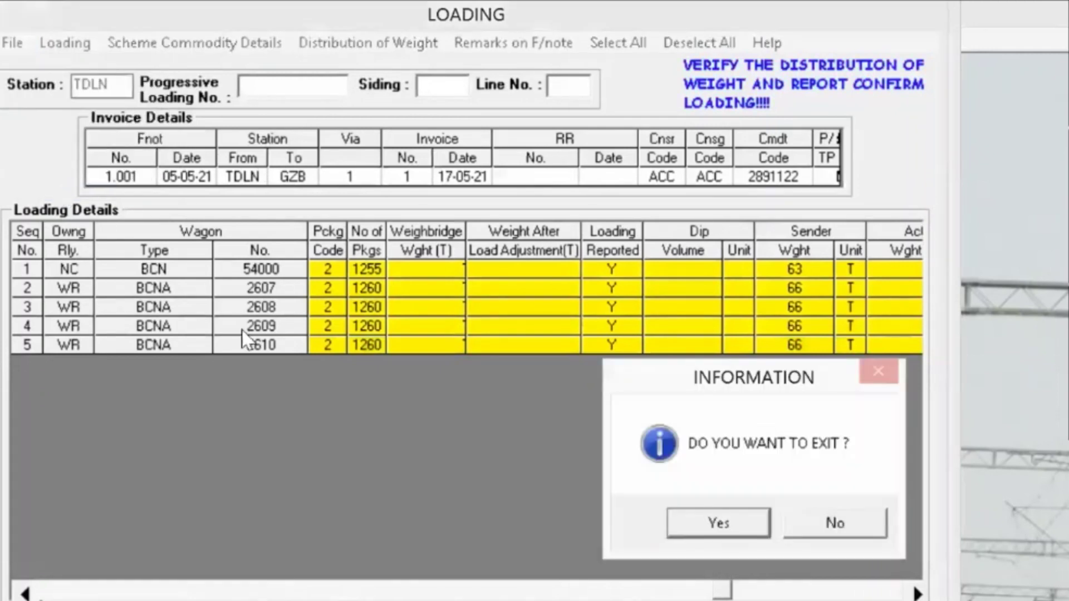
pyautogui.click(719, 518)
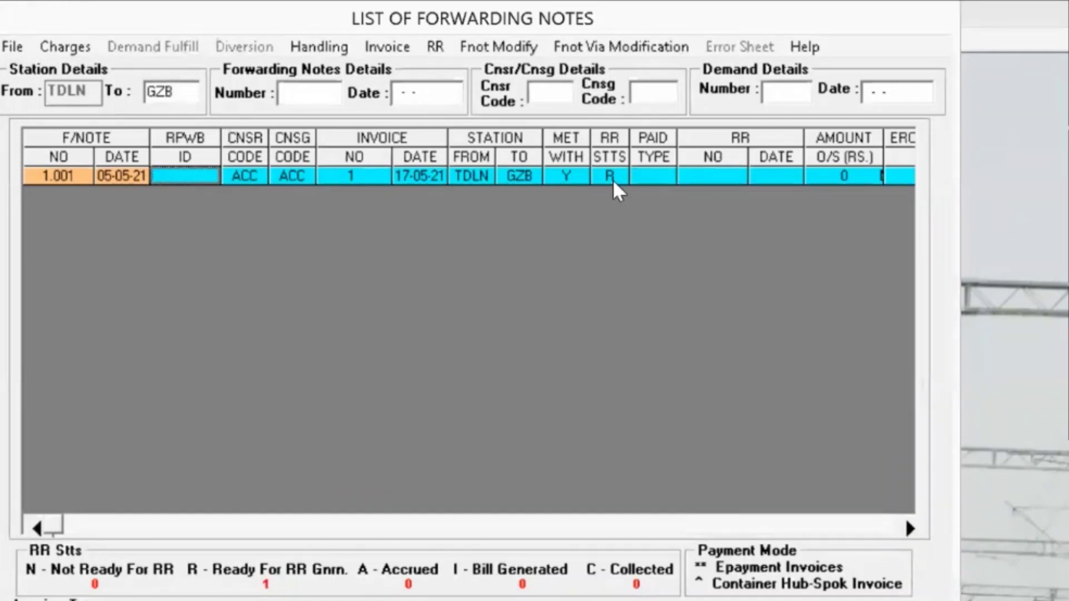
# Start RR generation for forwarding note 1.001 and retrieve its expected freight
pyautogui.click(436, 48)
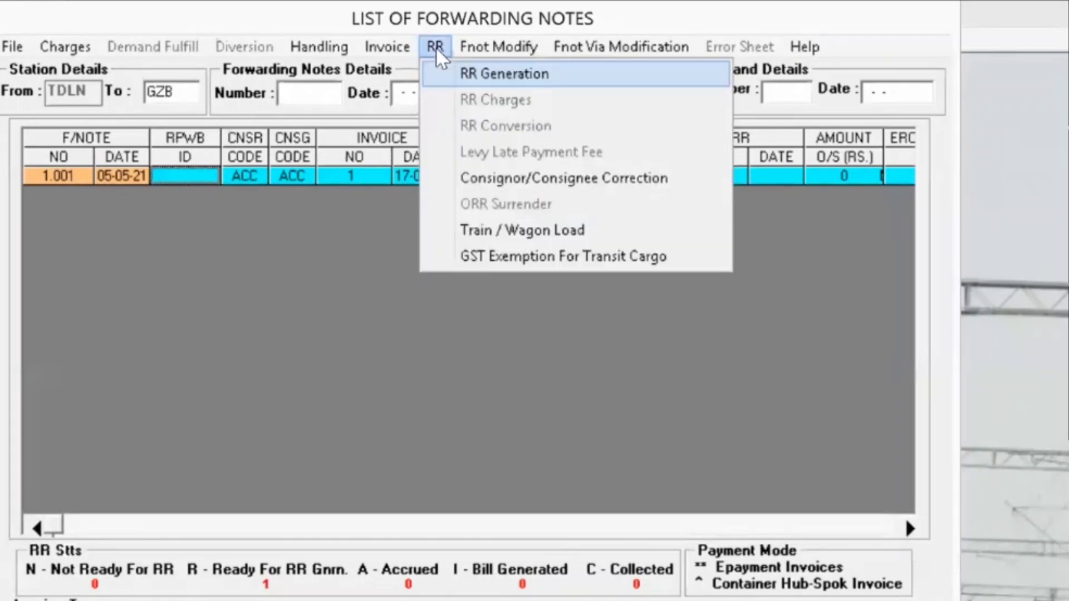
pyautogui.click(492, 78)
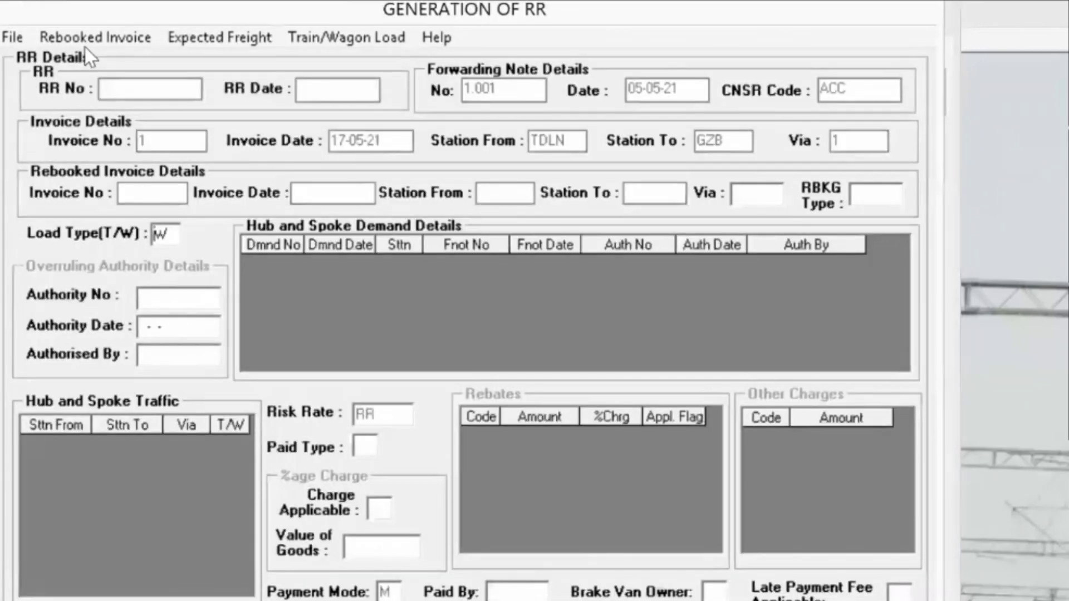
pyautogui.click(206, 36)
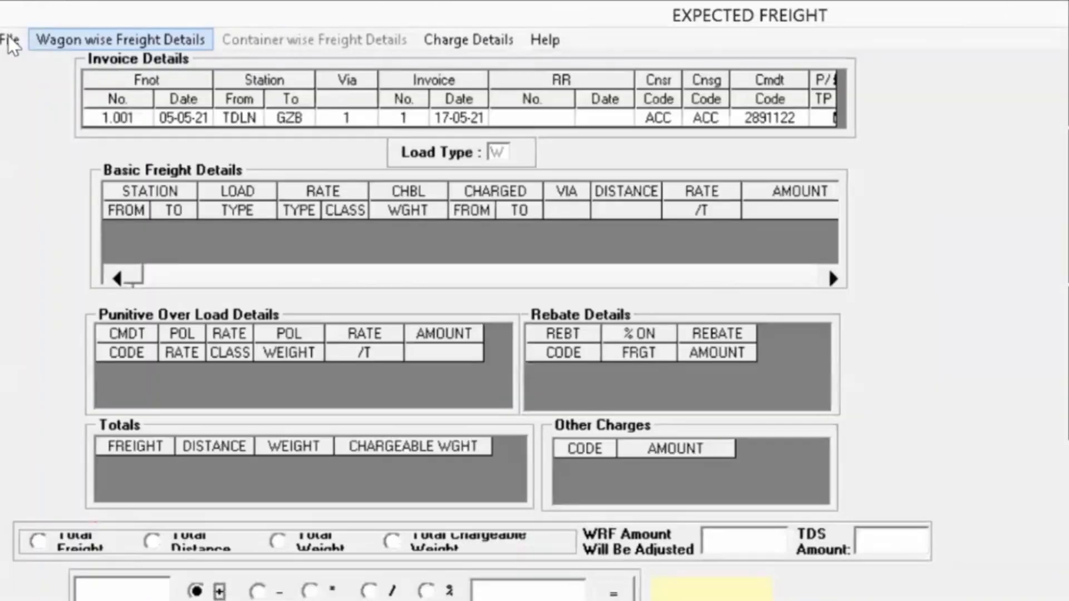
pyautogui.click(11, 40)
pyautogui.click(53, 67)
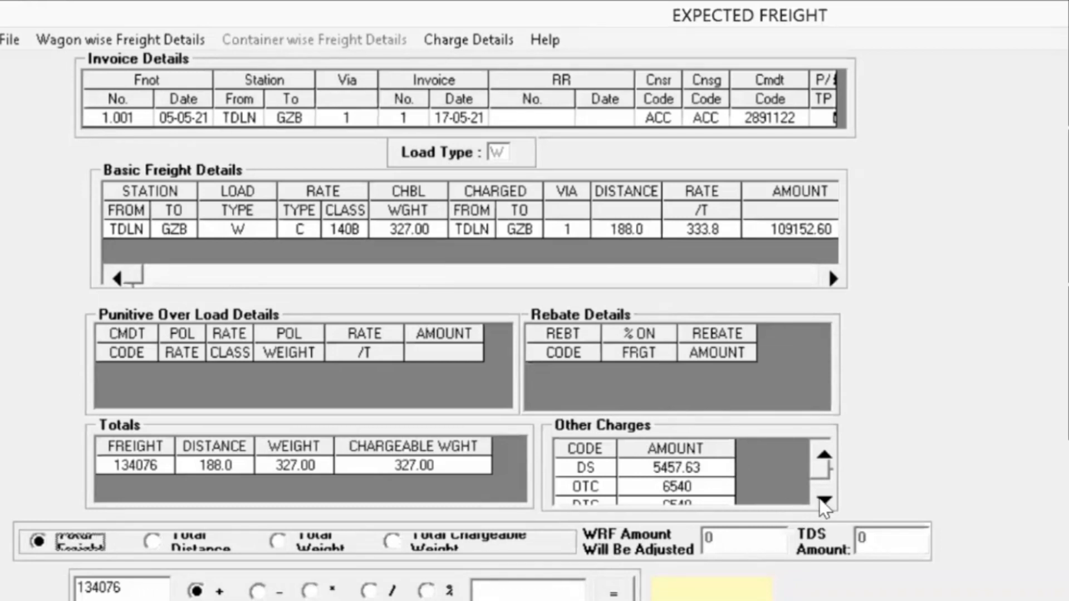
# Review the other charges in the expected freight and exit back to RR generation
pyautogui.click(823, 501)
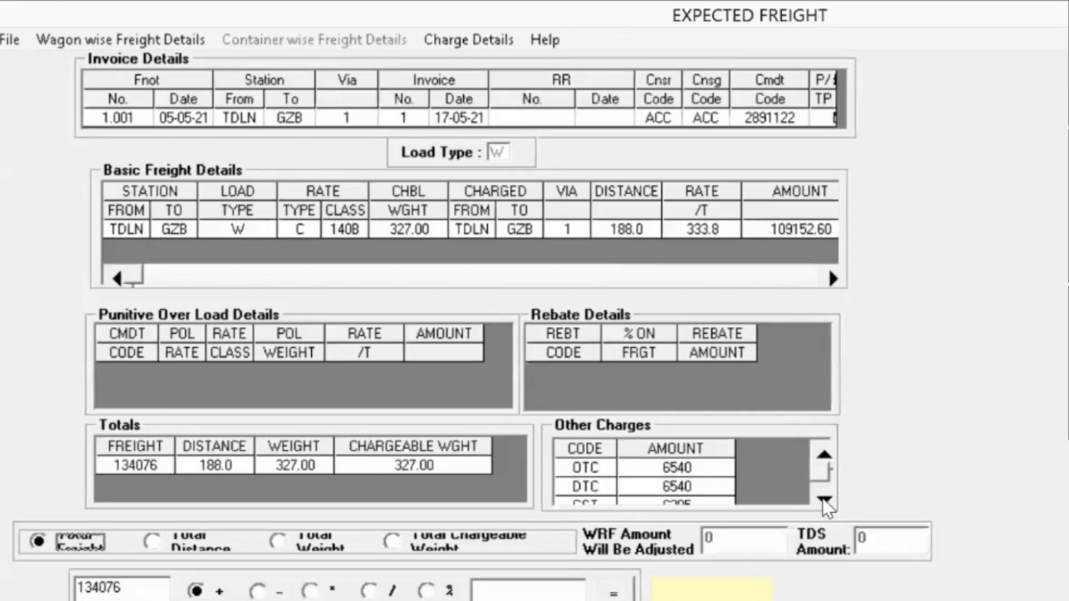
pyautogui.click(825, 501)
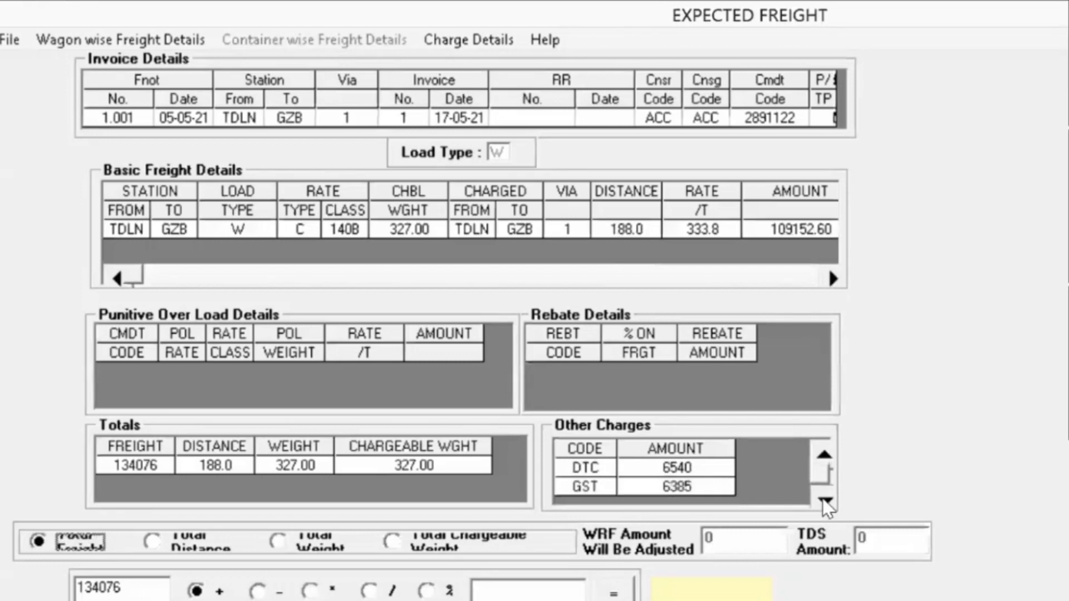
pyautogui.click(826, 460)
pyautogui.click(825, 460)
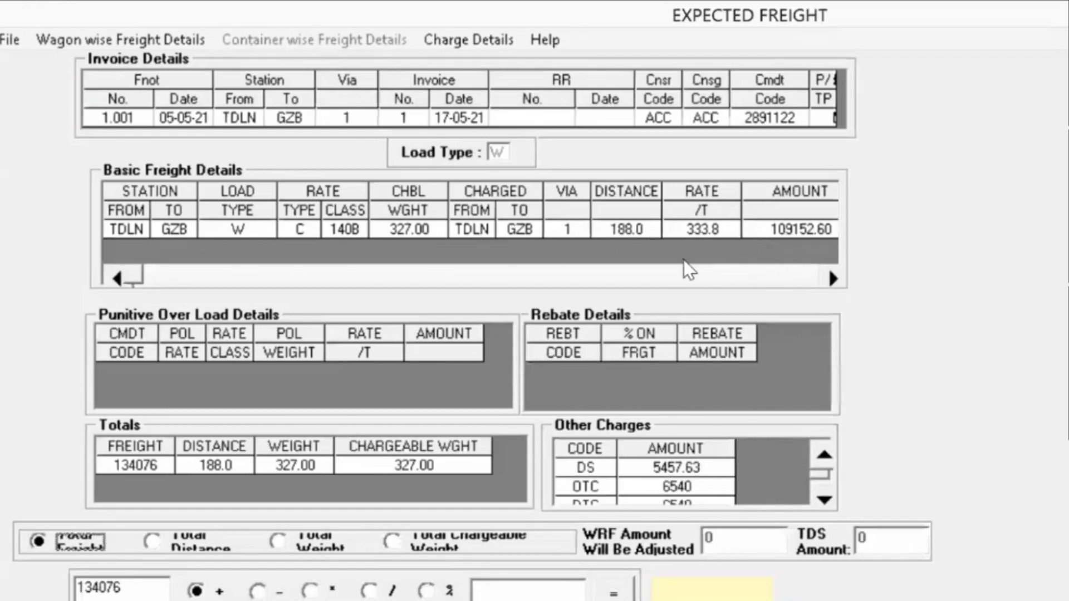
pyautogui.click(10, 40)
pyautogui.click(25, 93)
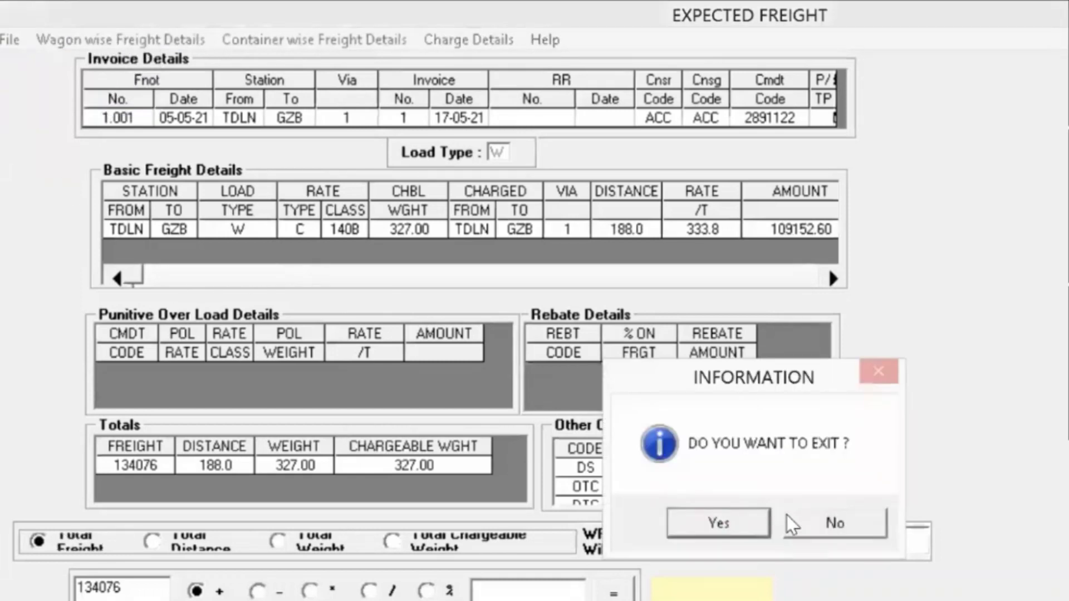
pyautogui.click(742, 522)
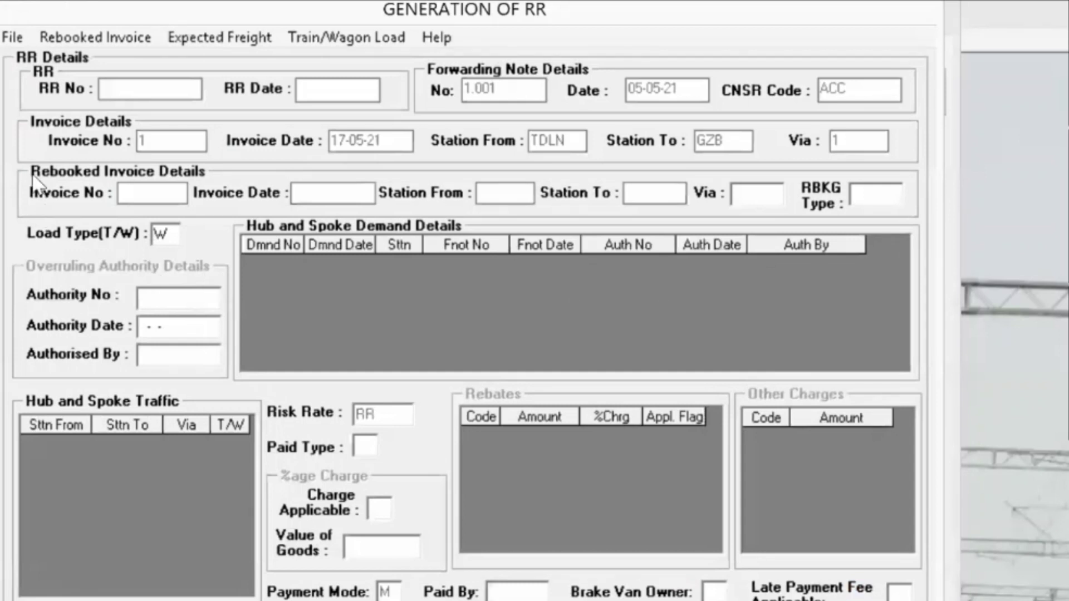
# Keep load type W and risk rate RR, choose paid type P (Paid), and set percentage charge applicable to N
pyautogui.press('Return')
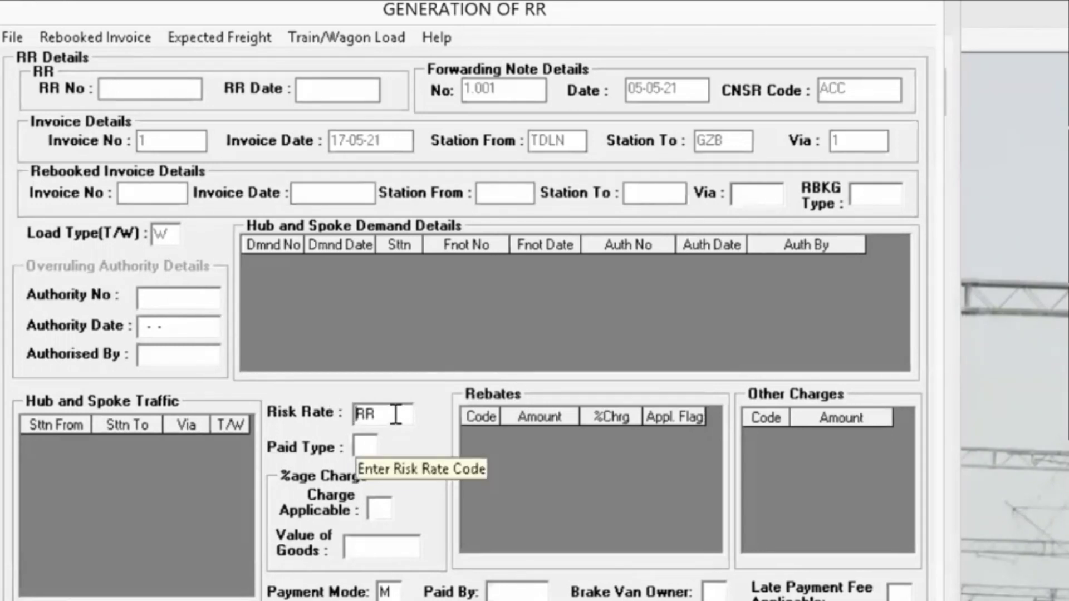
pyautogui.press('Return')
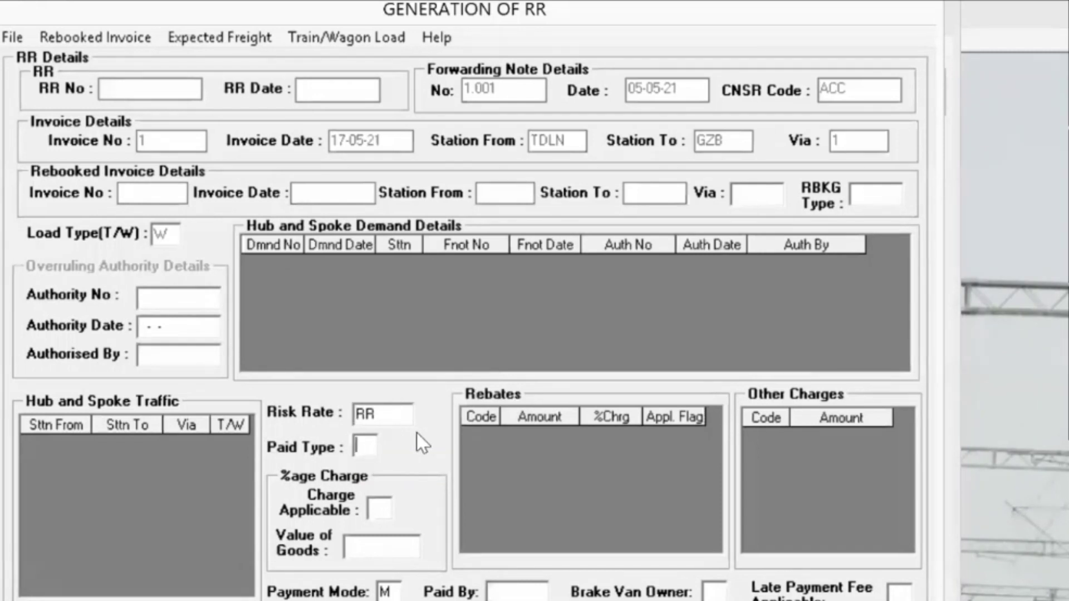
pyautogui.press('F1')
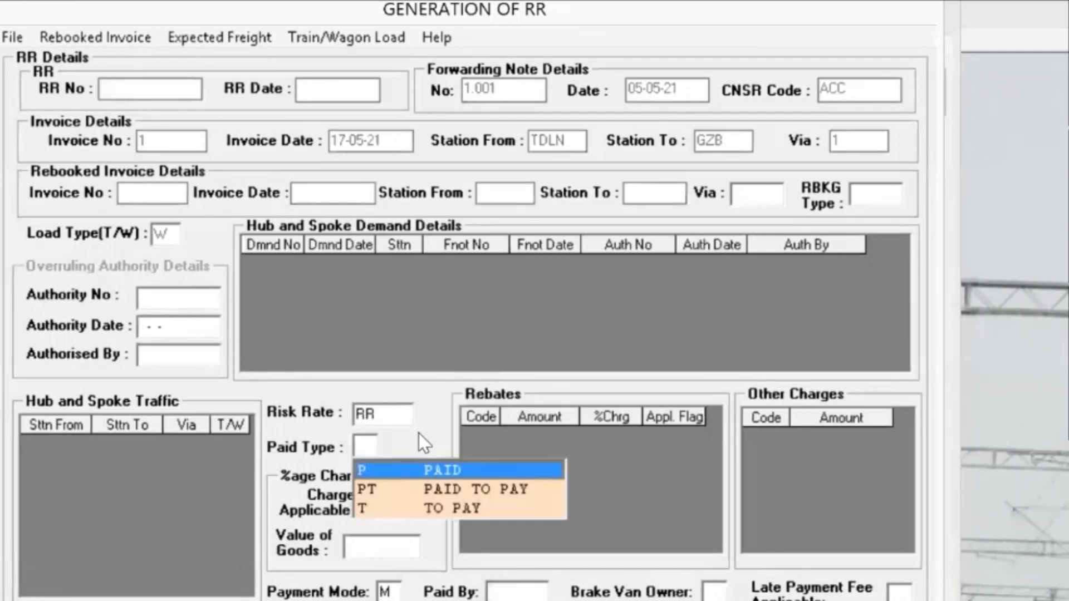
pyautogui.click(439, 471)
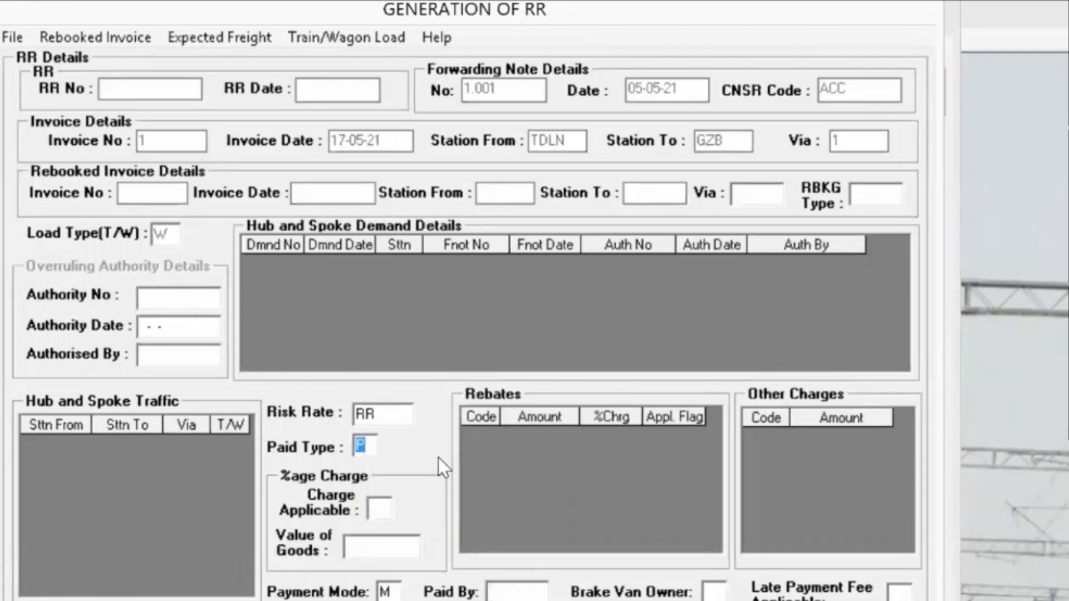
pyautogui.press('Return')
pyautogui.write('N')
pyautogui.press('Return')
# Set the RR as paid by CNSR with brake van owner R and late payment fee N, and save it
pyautogui.press('Tab')
pyautogui.press('Tab')
pyautogui.press('Down')
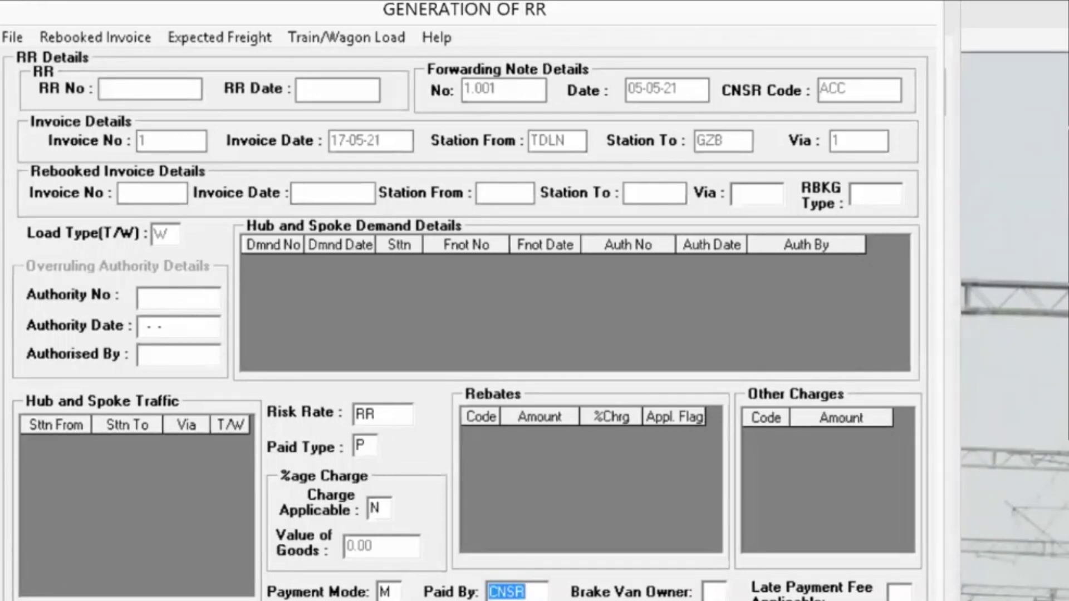
pyautogui.press('Return')
pyautogui.write('R')
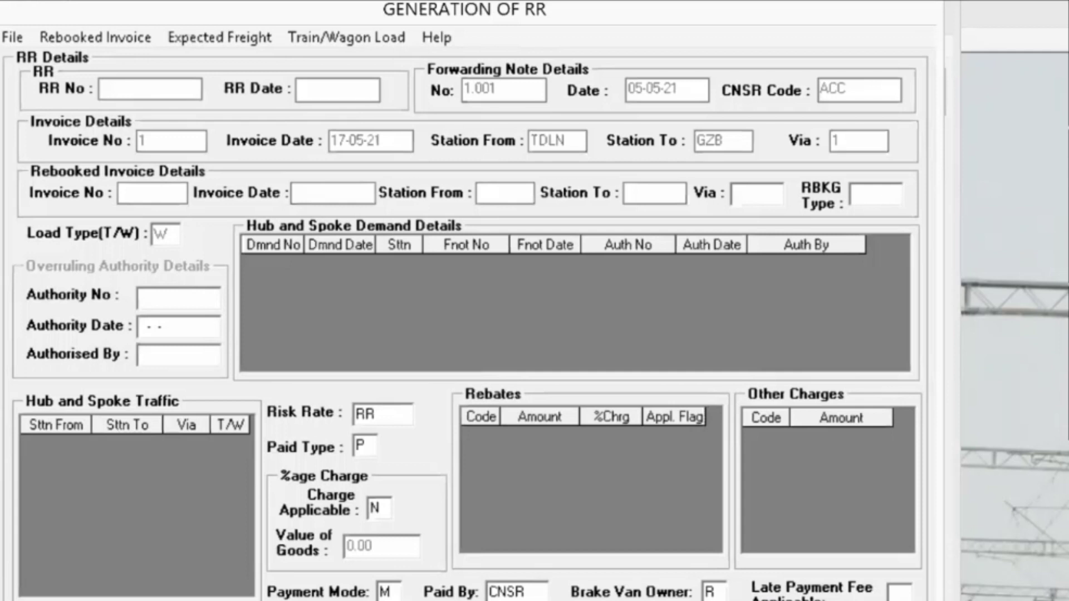
pyautogui.press('Tab')
pyautogui.press('Tab')
pyautogui.press('Tab')
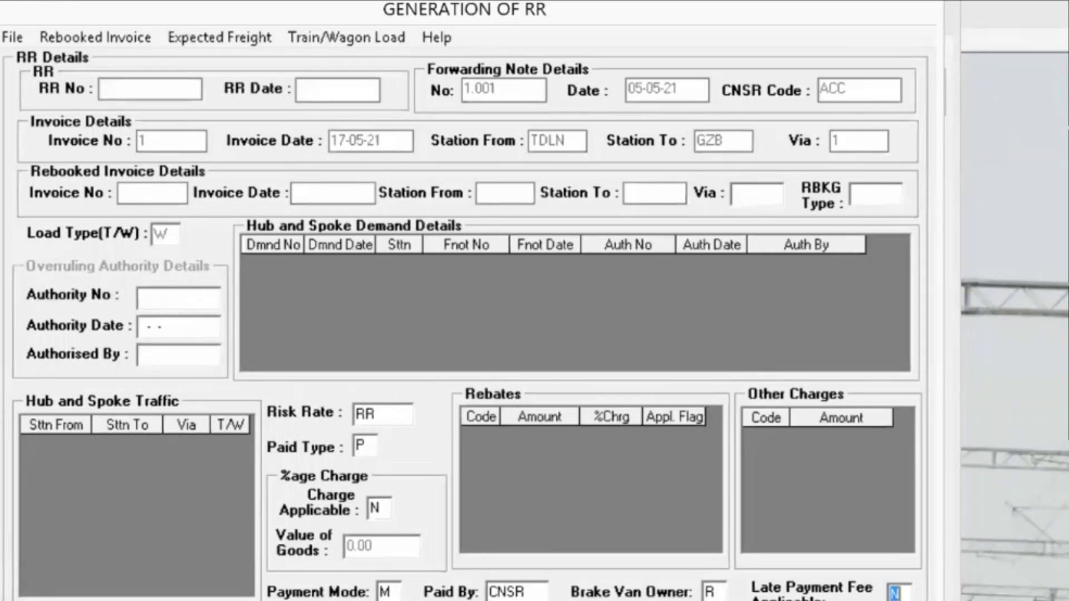
pyautogui.click(13, 37)
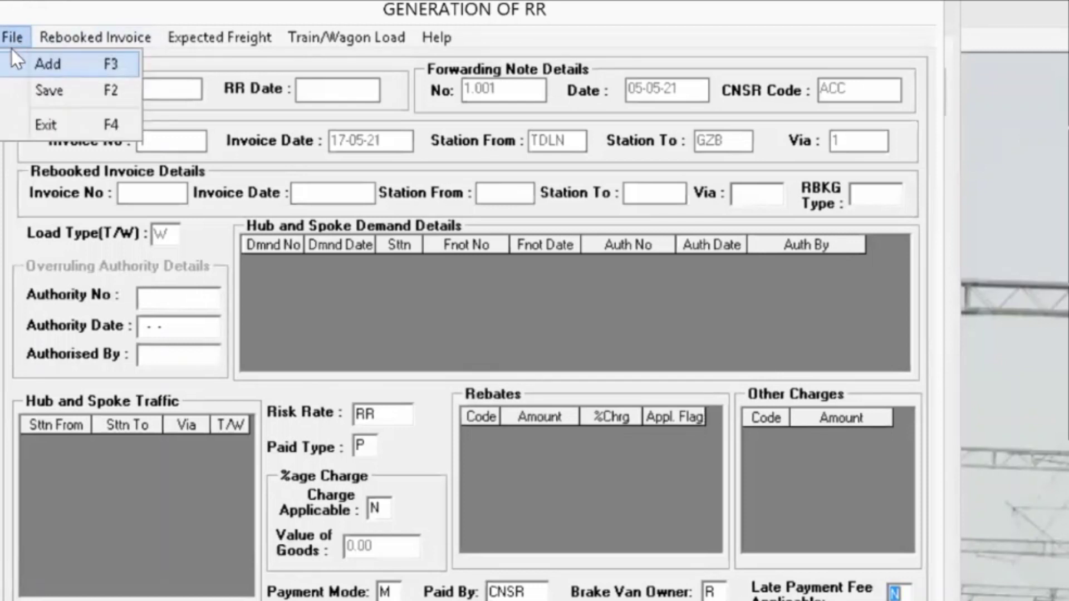
pyautogui.click(45, 92)
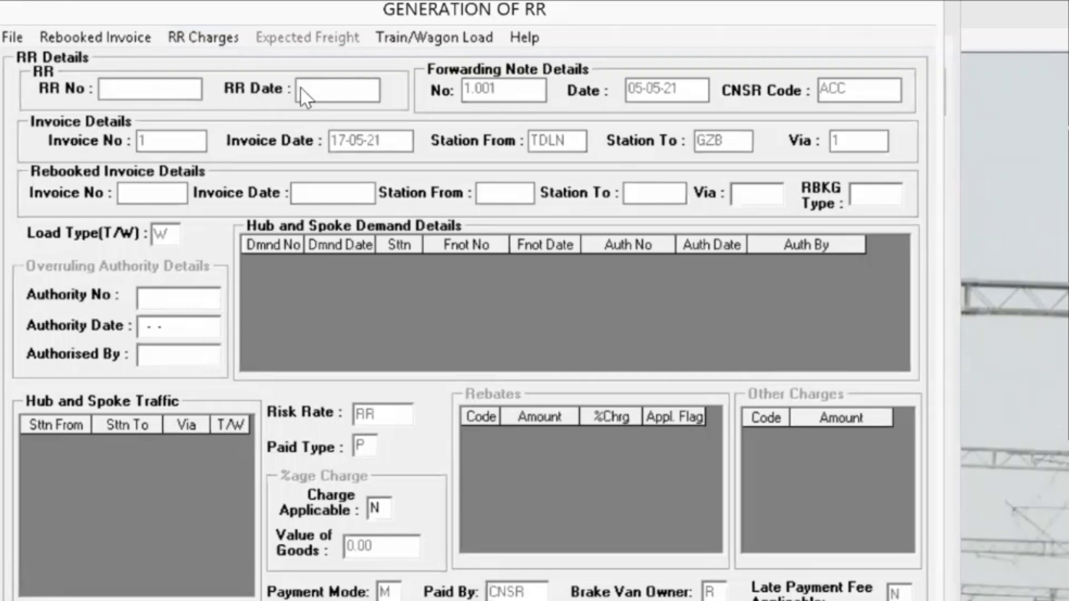
# Open payment collection for the RR charges, accept MR date 17-05-2021, and choose payment mode 3, bank draft/banker's cheque
pyautogui.click(184, 38)
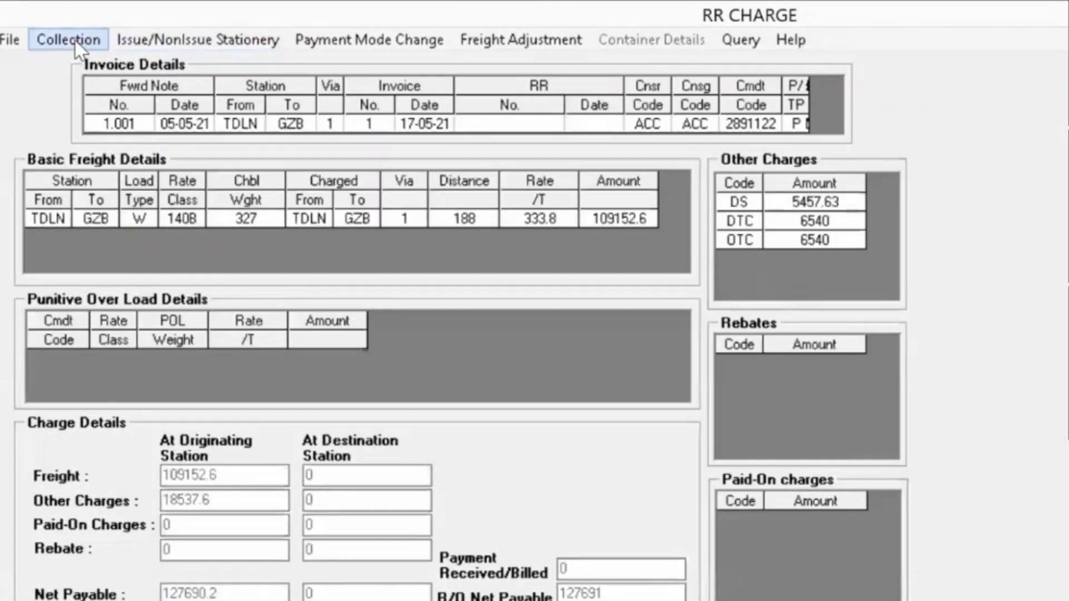
pyautogui.click(75, 43)
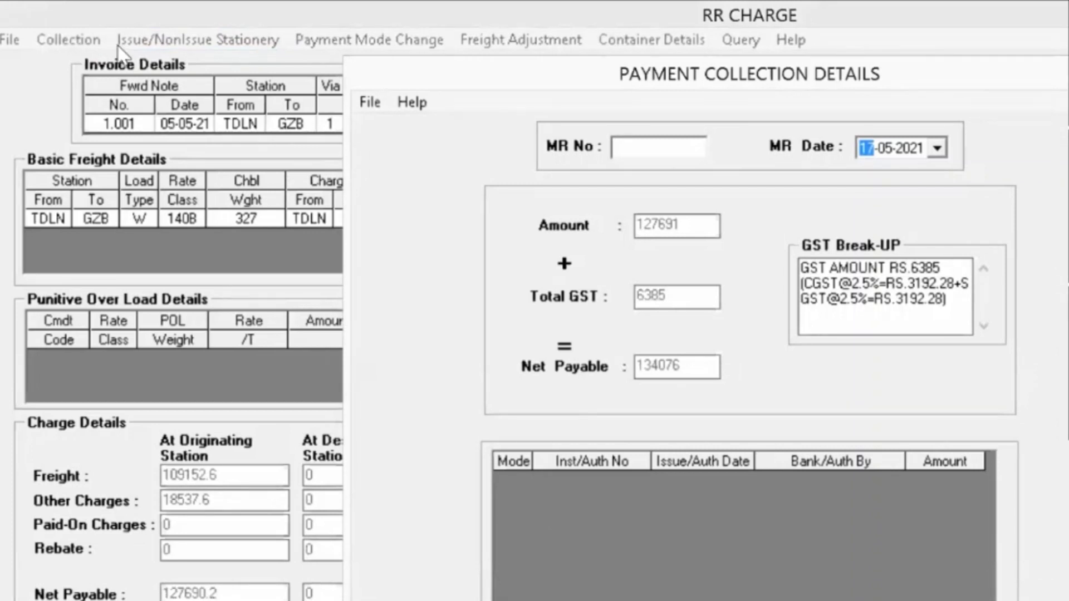
pyautogui.press('Return')
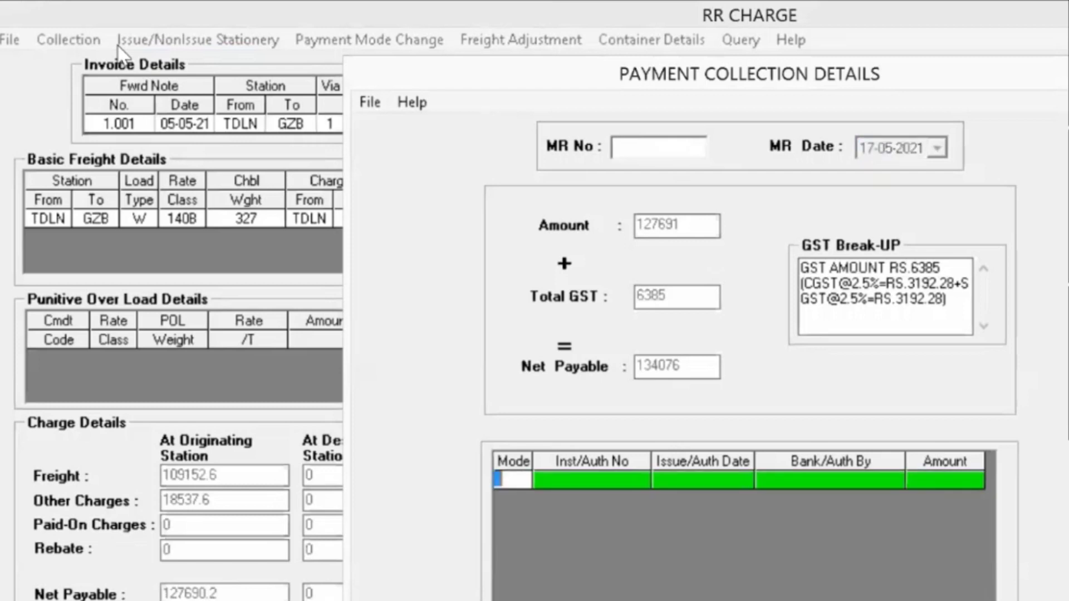
pyautogui.press('Return')
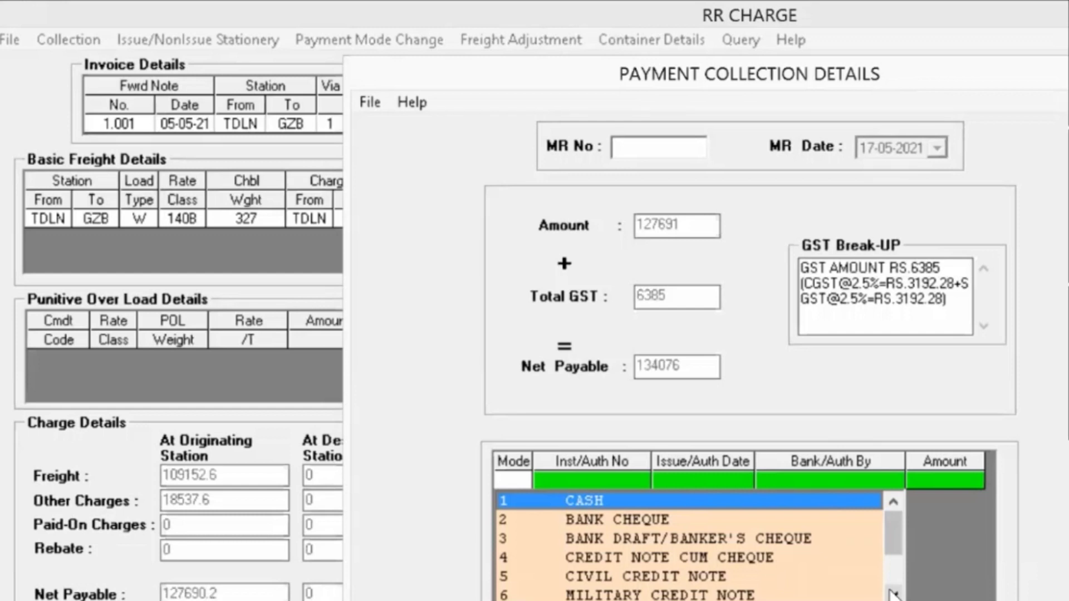
pyautogui.click(641, 541)
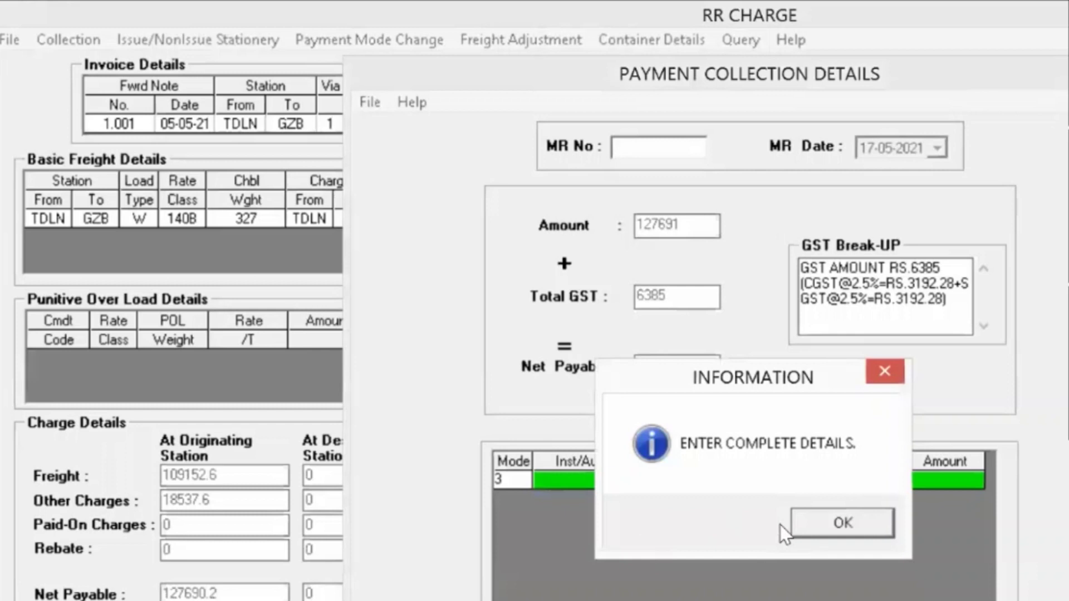
pyautogui.click(824, 529)
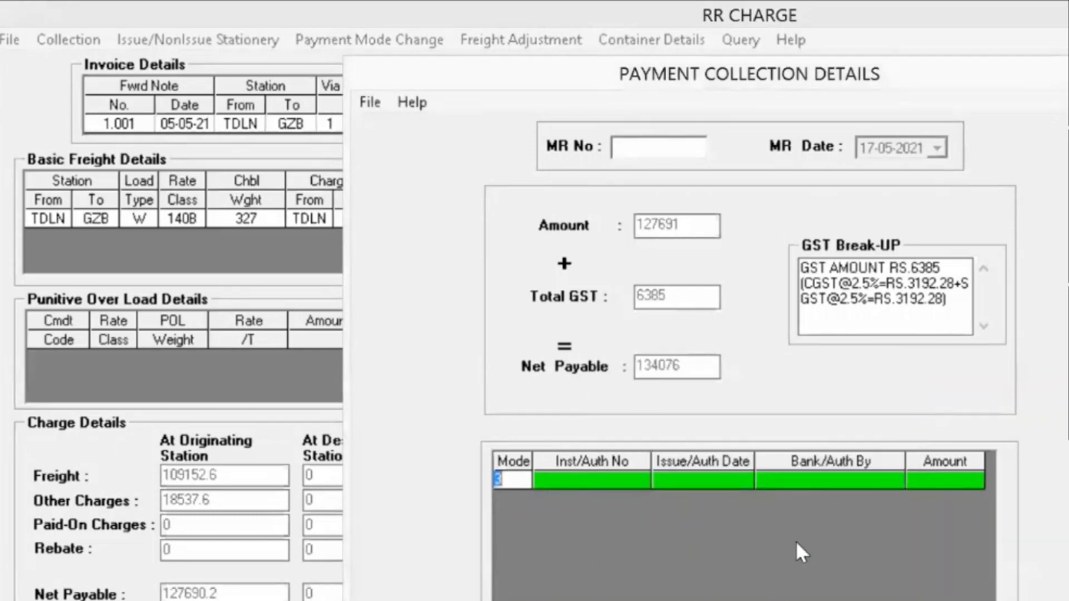
pyautogui.press('Return')
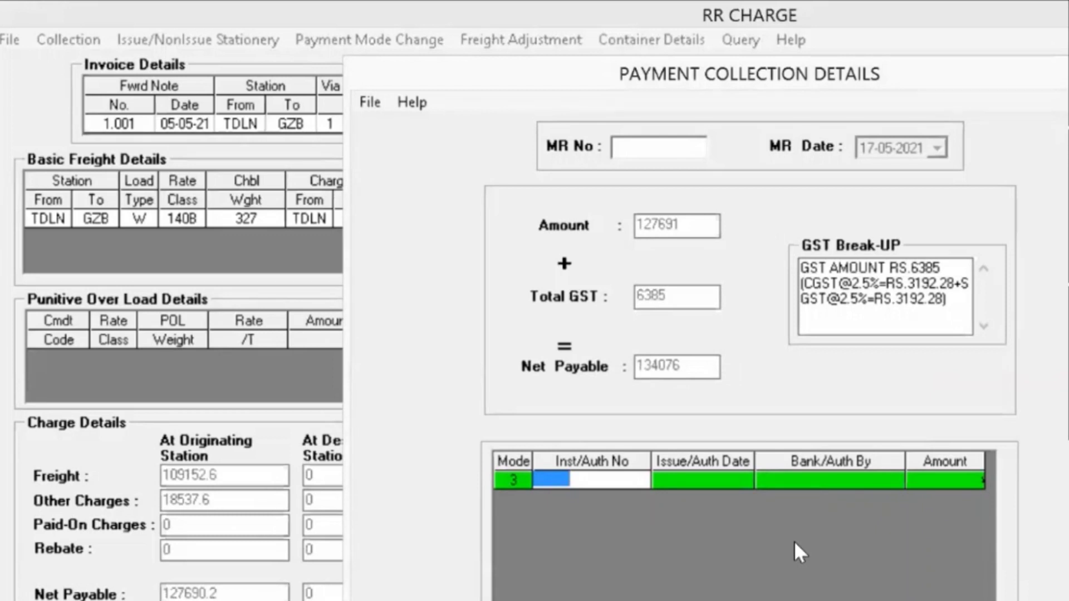
# Enter the bank draft's instrument number and set its issue date to 15-05-21
pyautogui.write('360045')
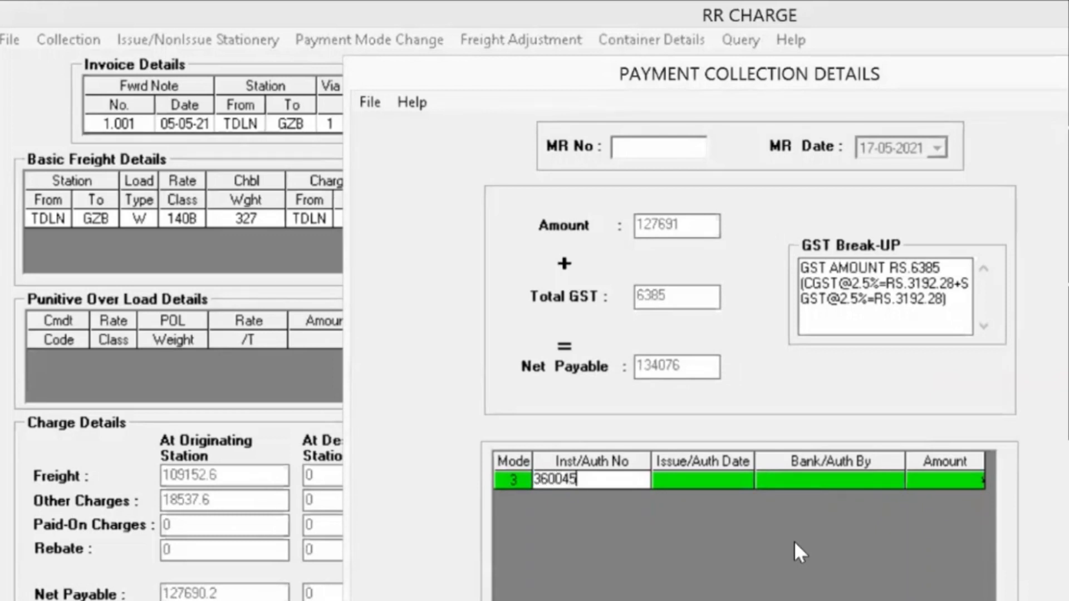
pyautogui.write('5')
pyautogui.press('Return')
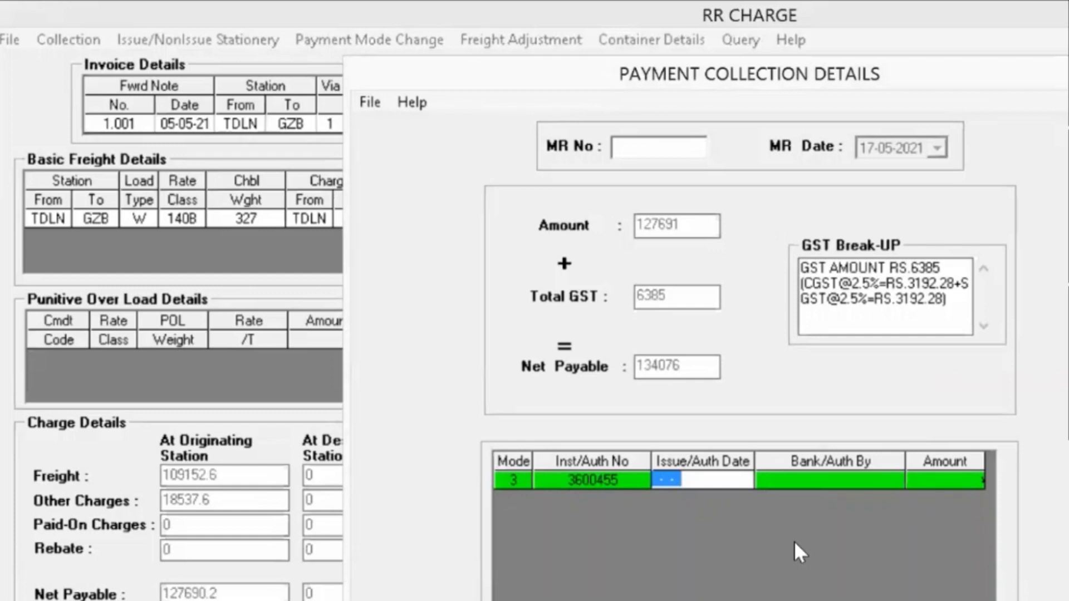
pyautogui.write('150521')
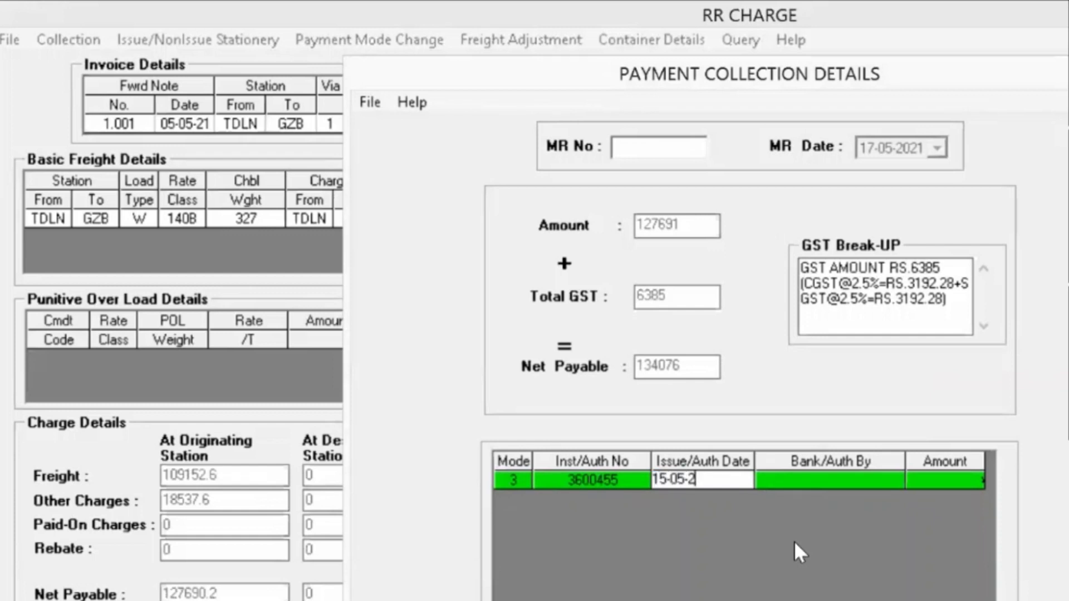
pyautogui.press('Return')
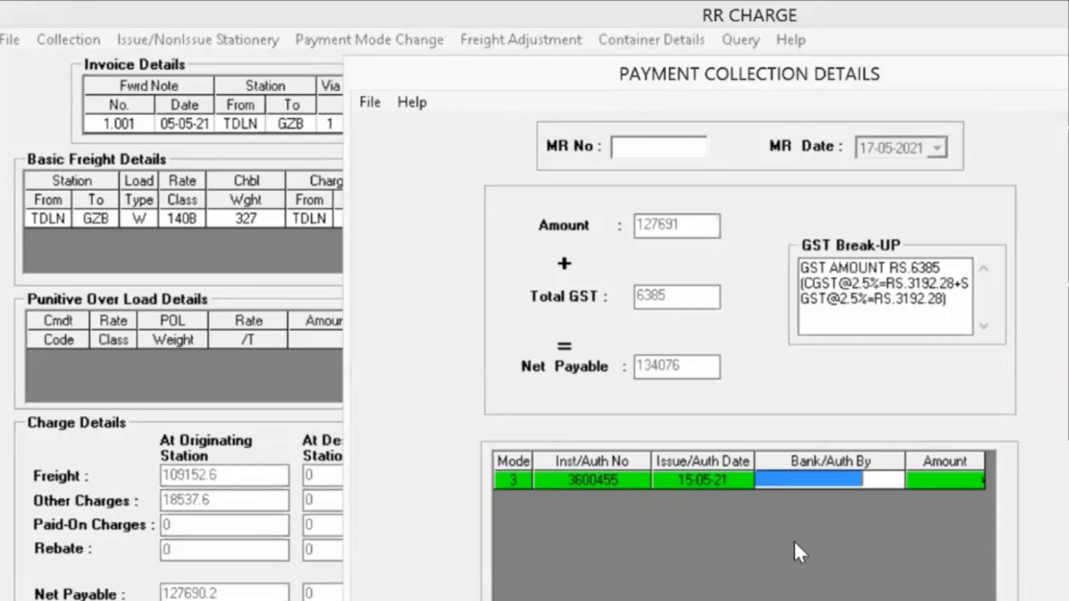
# Set the draft's issuing bank to SBI/TDL and its amount to 134076
pyautogui.write('SBI')
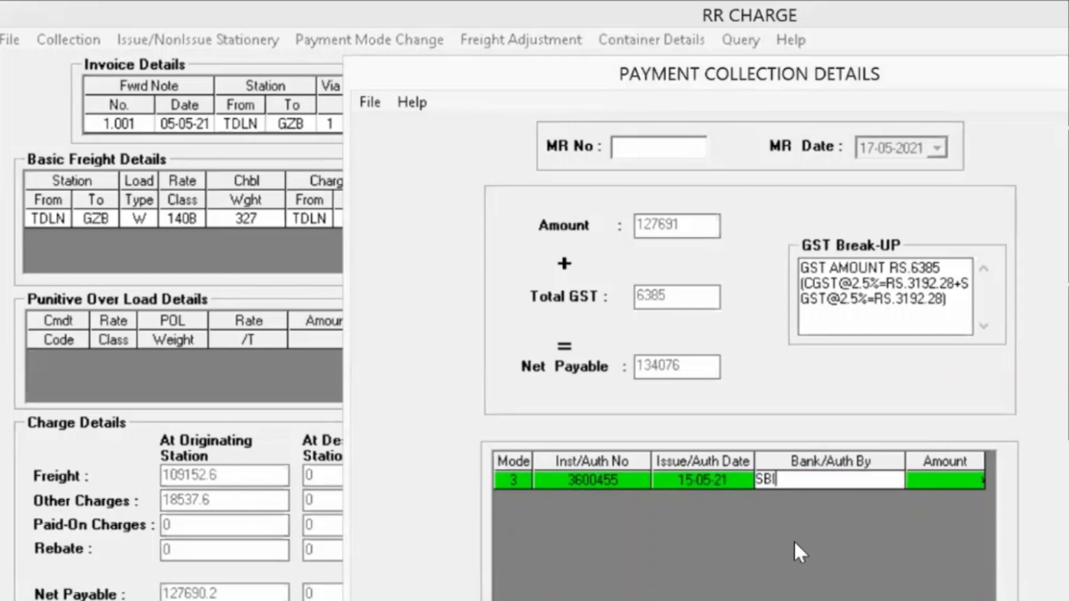
pyautogui.write('/TDL')
pyautogui.press('Tab')
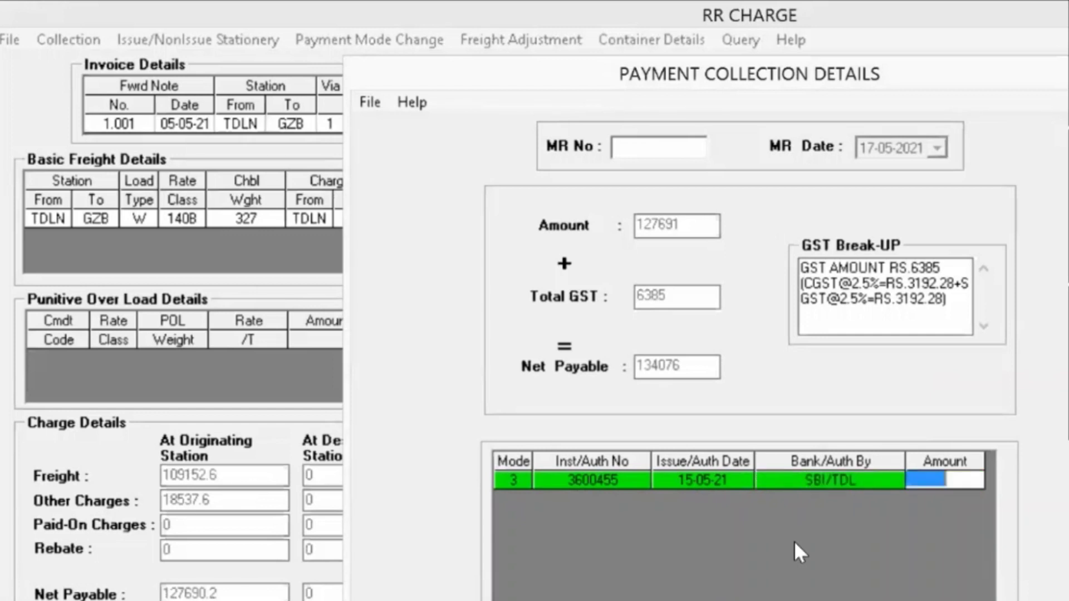
pyautogui.write('13')
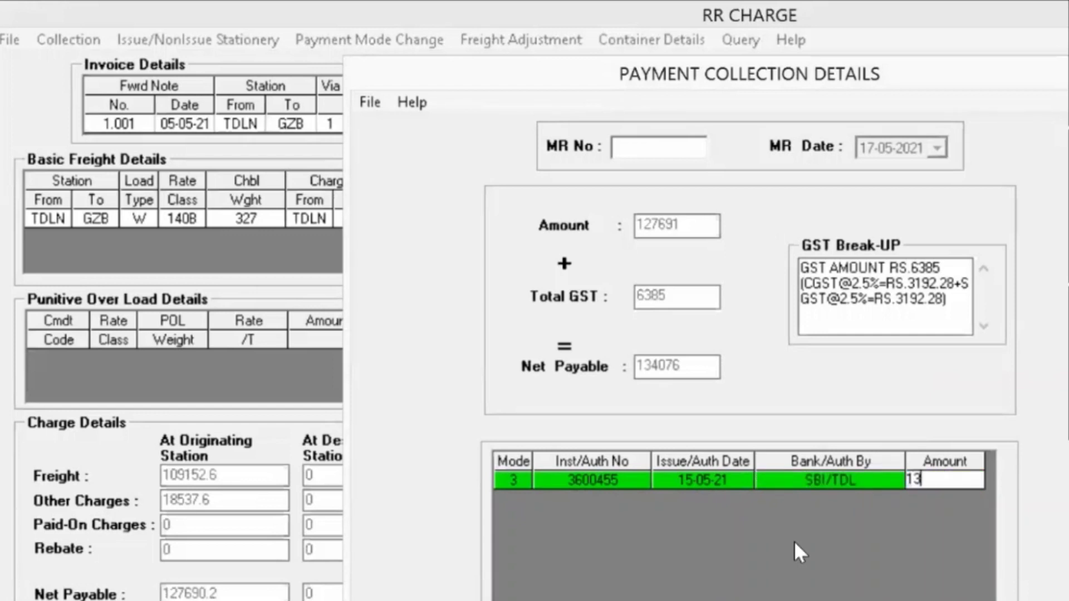
pyautogui.write('4076')
# Exit the payment collection details and save the collection for the RR
pyautogui.click(367, 101)
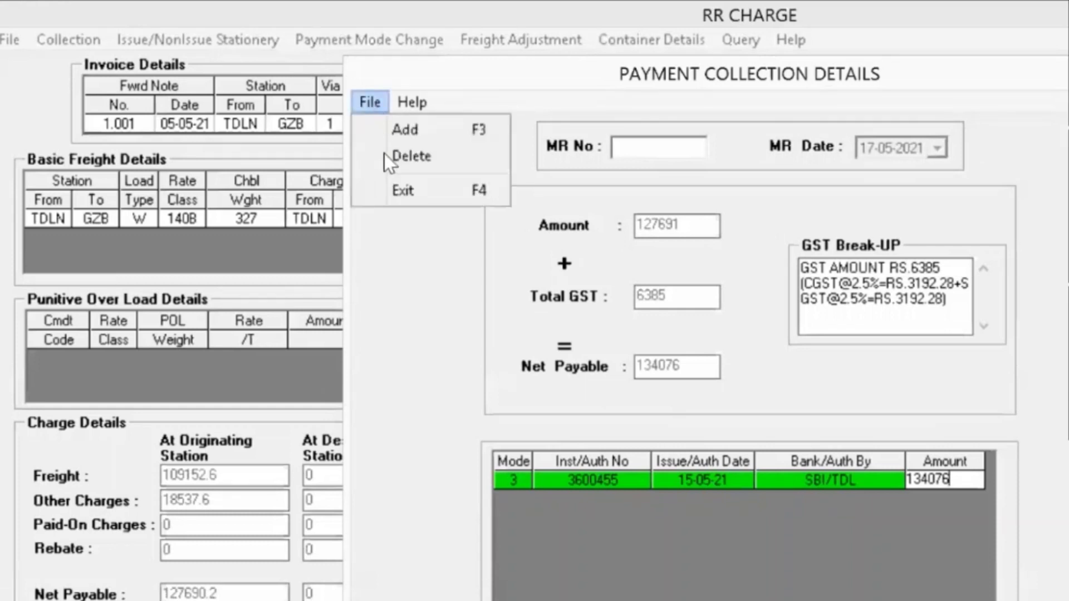
pyautogui.click(396, 190)
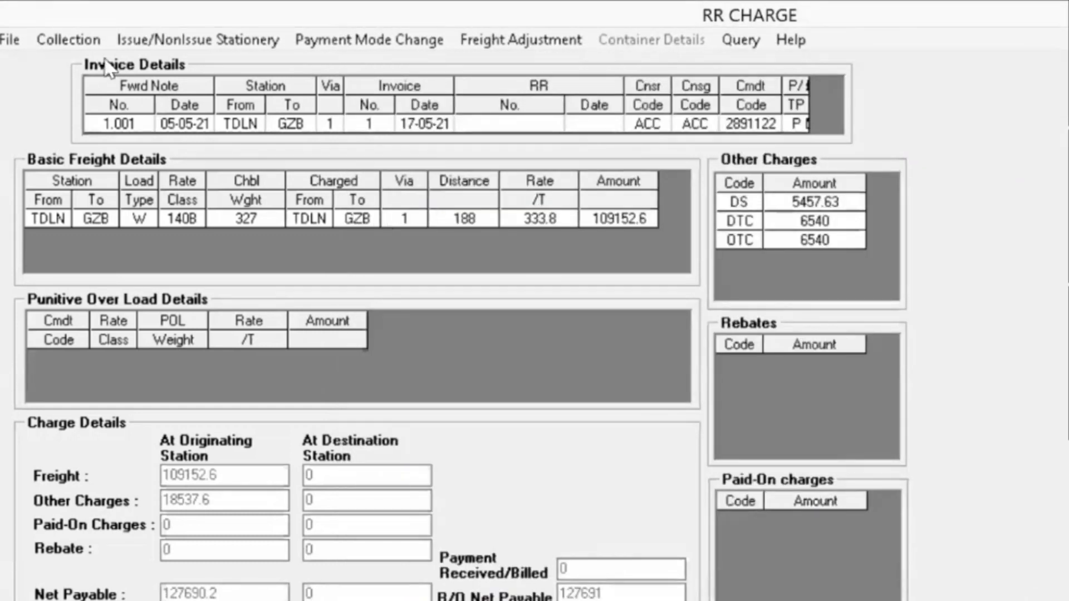
pyautogui.click(17, 42)
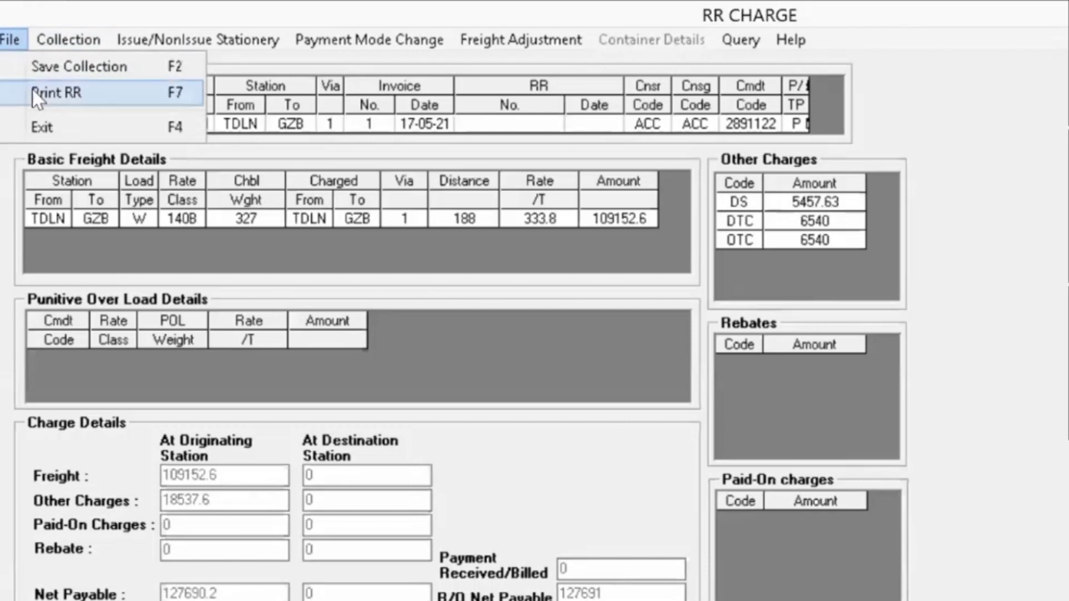
pyautogui.click(62, 66)
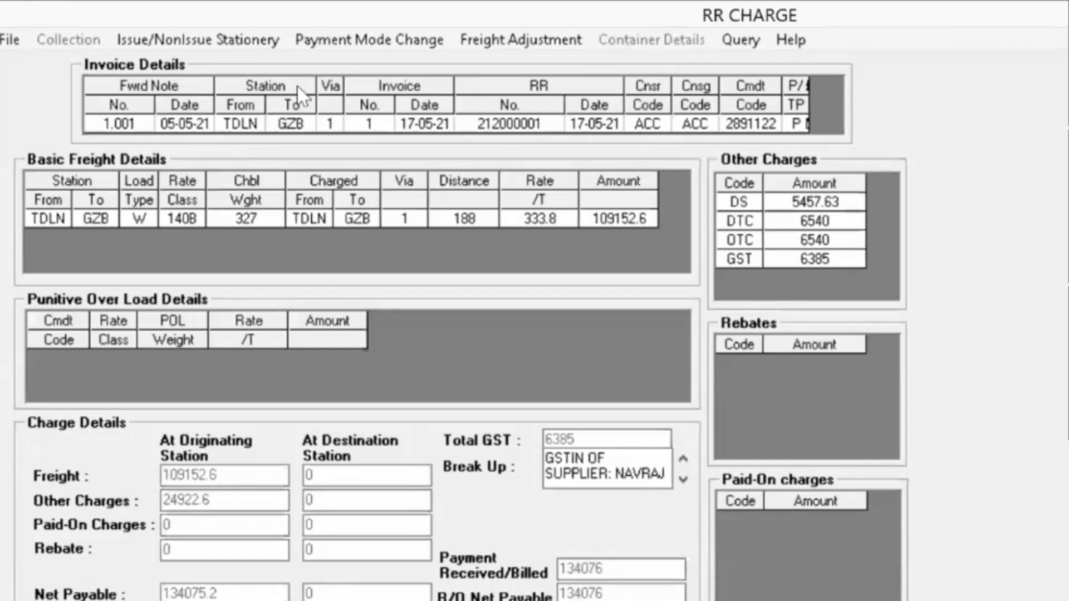
# Try to print the RR with only the PDF reDirect v2 printer selected, and exit the printer selection
pyautogui.click(6, 39)
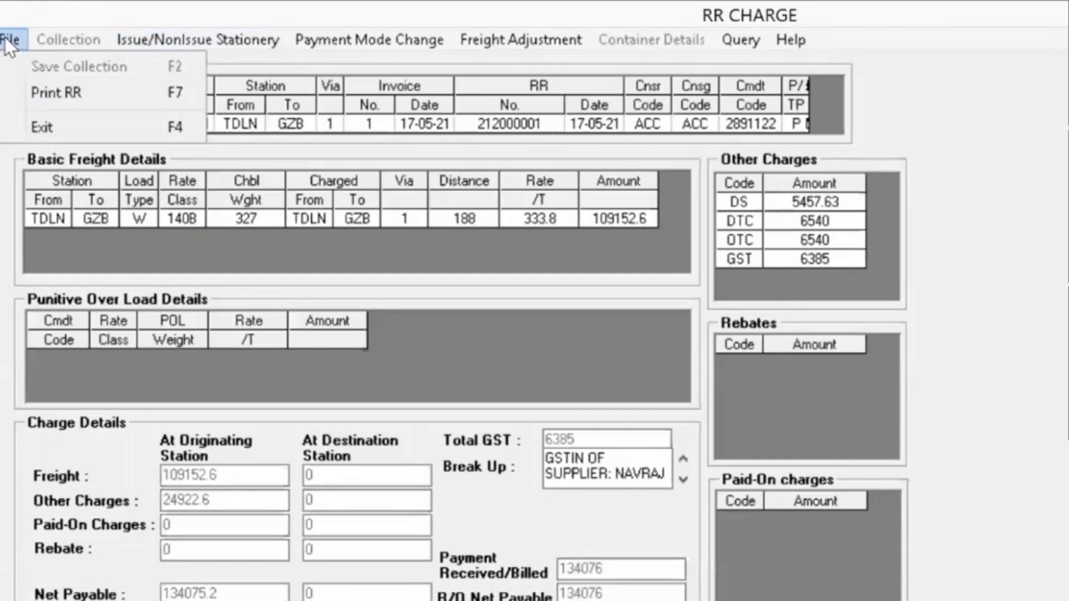
pyautogui.click(46, 93)
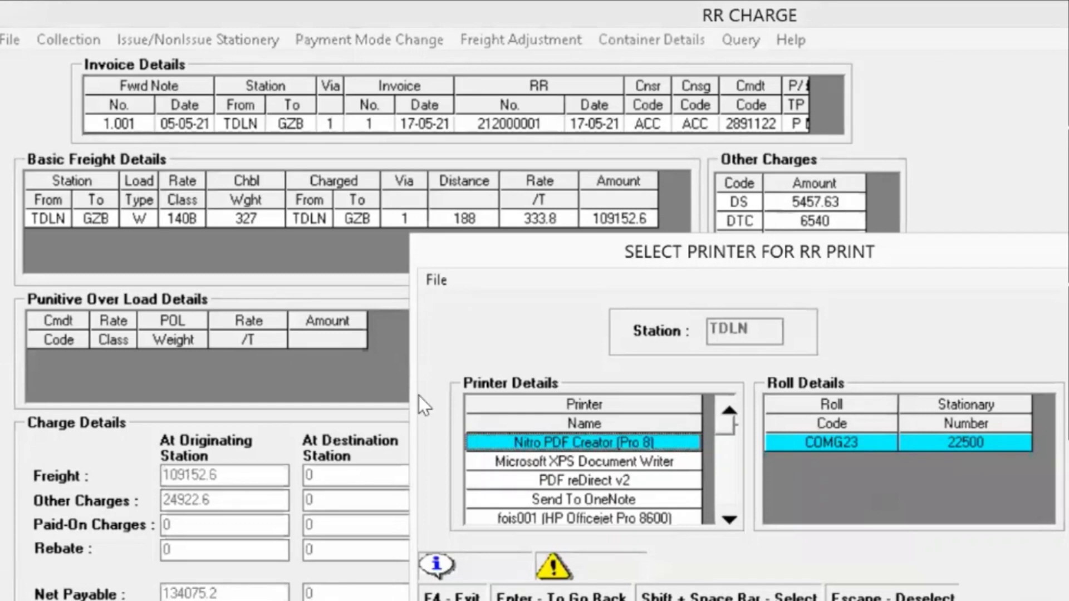
pyautogui.click(610, 482)
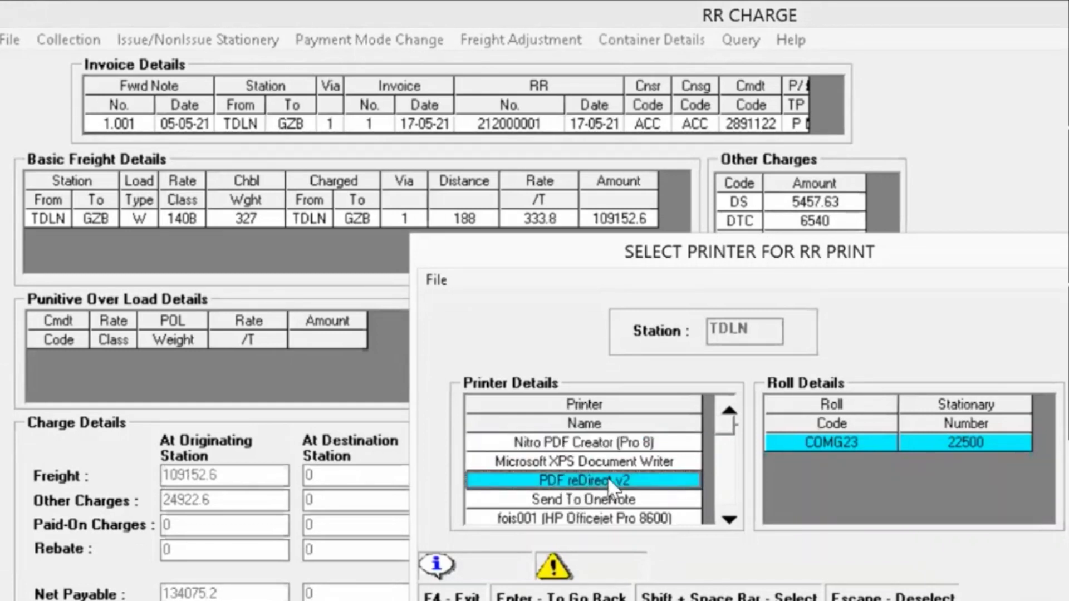
pyautogui.hotkey('shift', 'space')
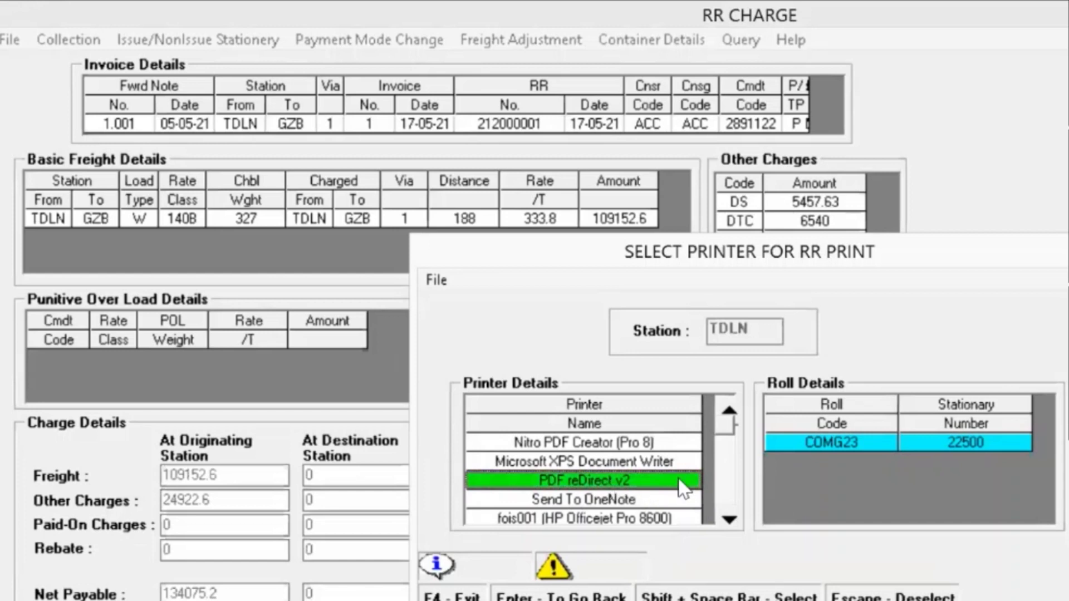
pyautogui.press('F4')
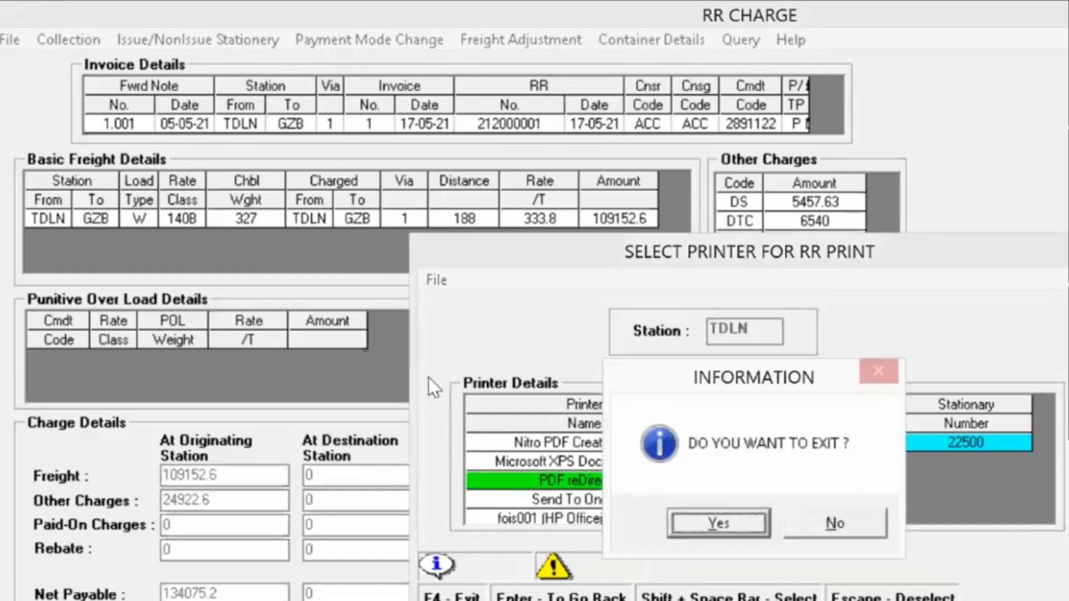
pyautogui.press('Return')
pyautogui.click(849, 513)
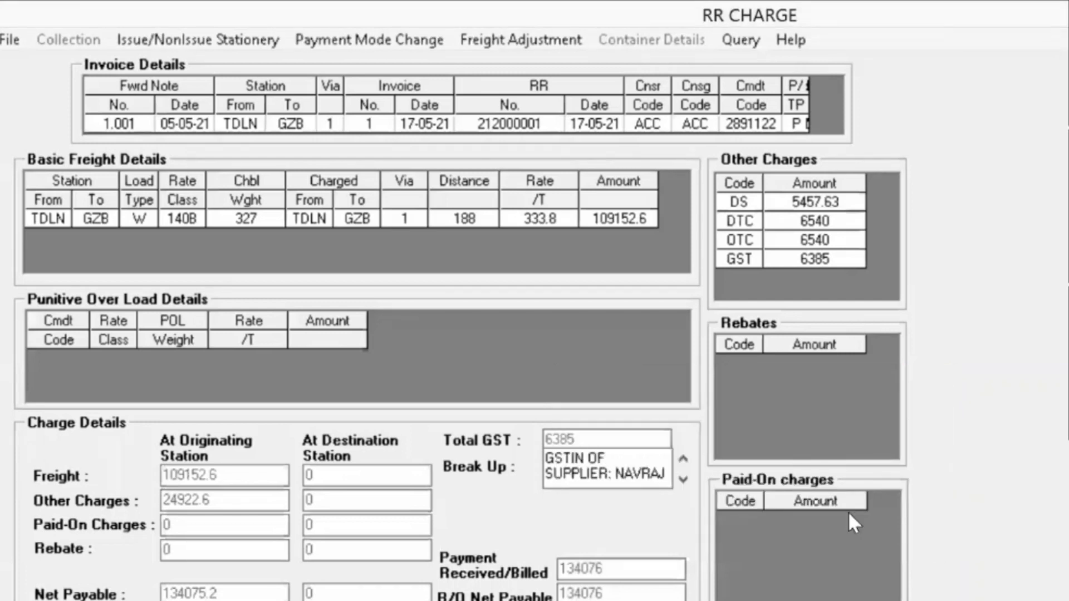
# Open RR printing again and select printer PDF reDirect v2 and stationery roll COMG23
pyautogui.click(7, 39)
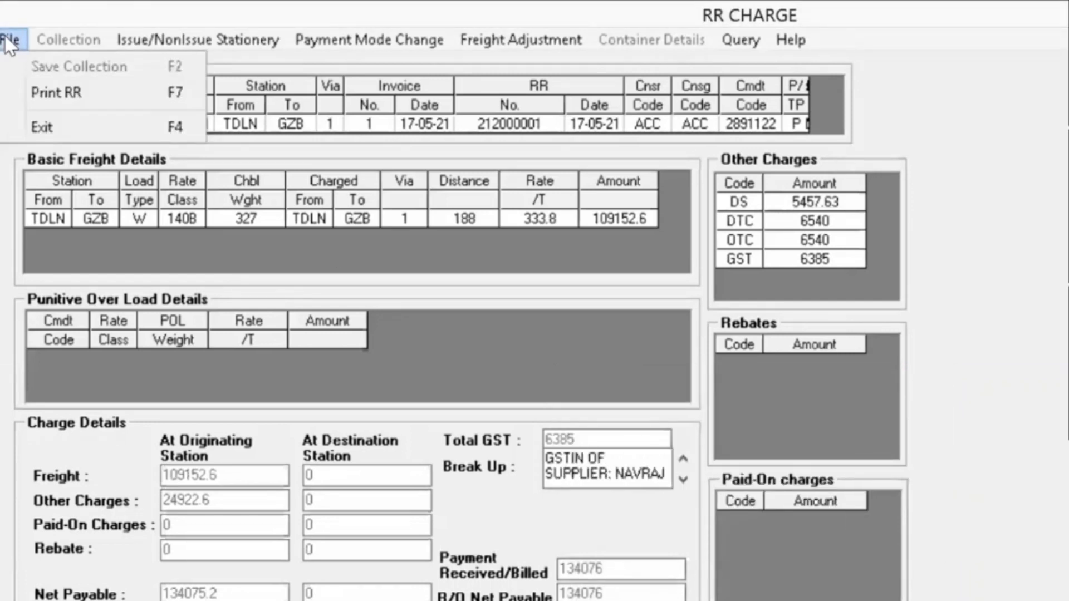
pyautogui.click(45, 96)
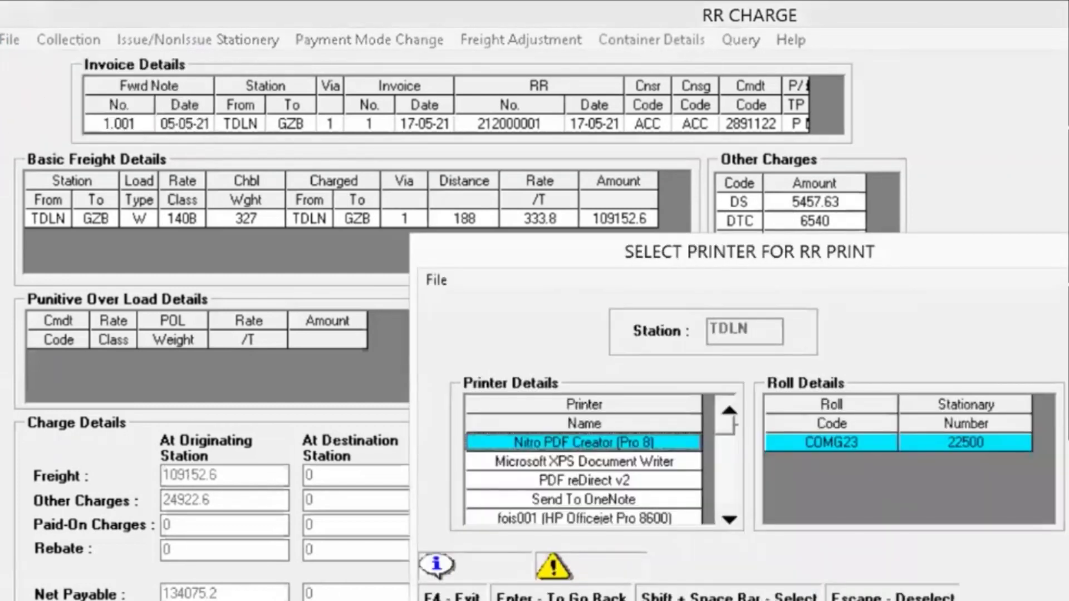
pyautogui.click(729, 519)
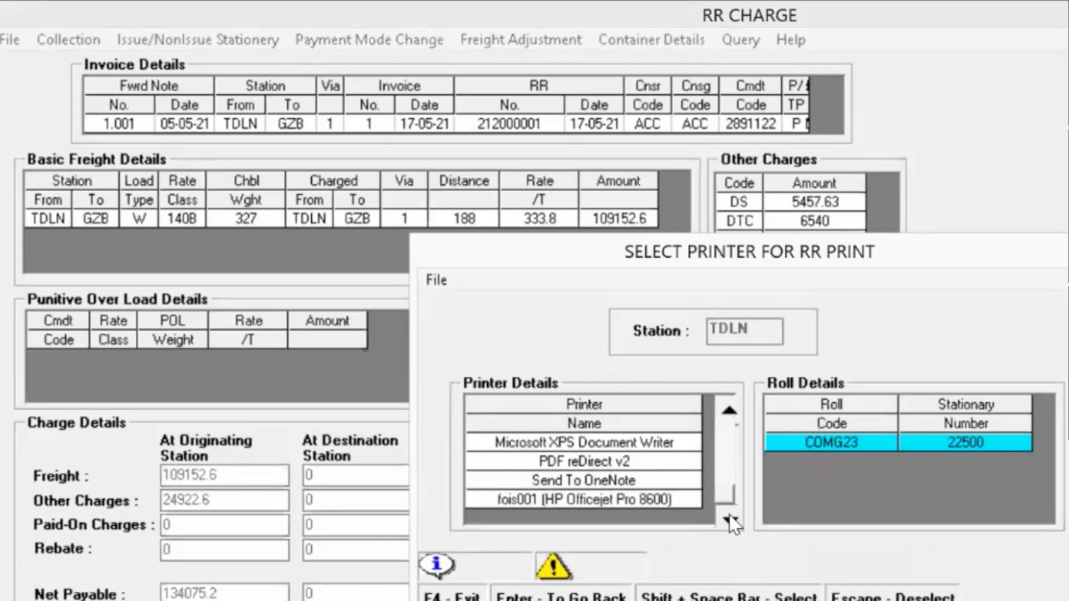
pyautogui.click(726, 407)
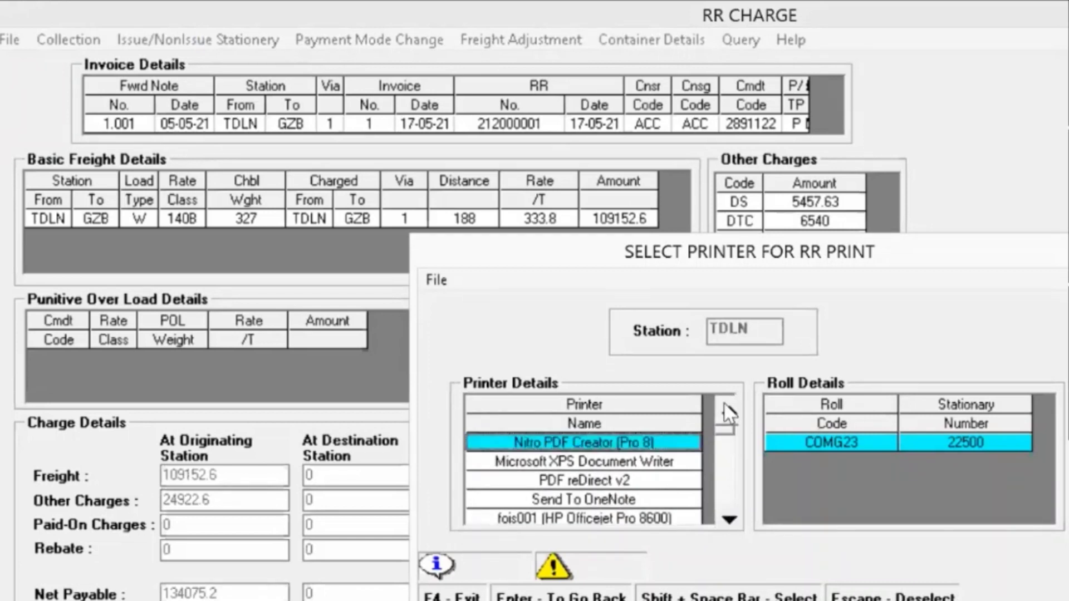
pyautogui.click(576, 483)
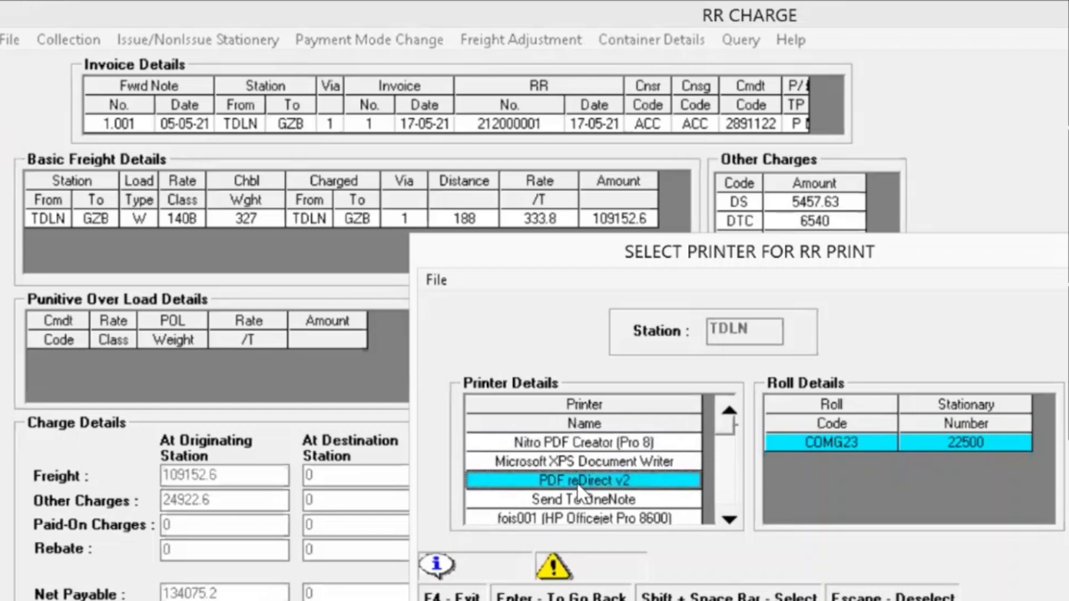
pyautogui.hotkey('shift', 'space')
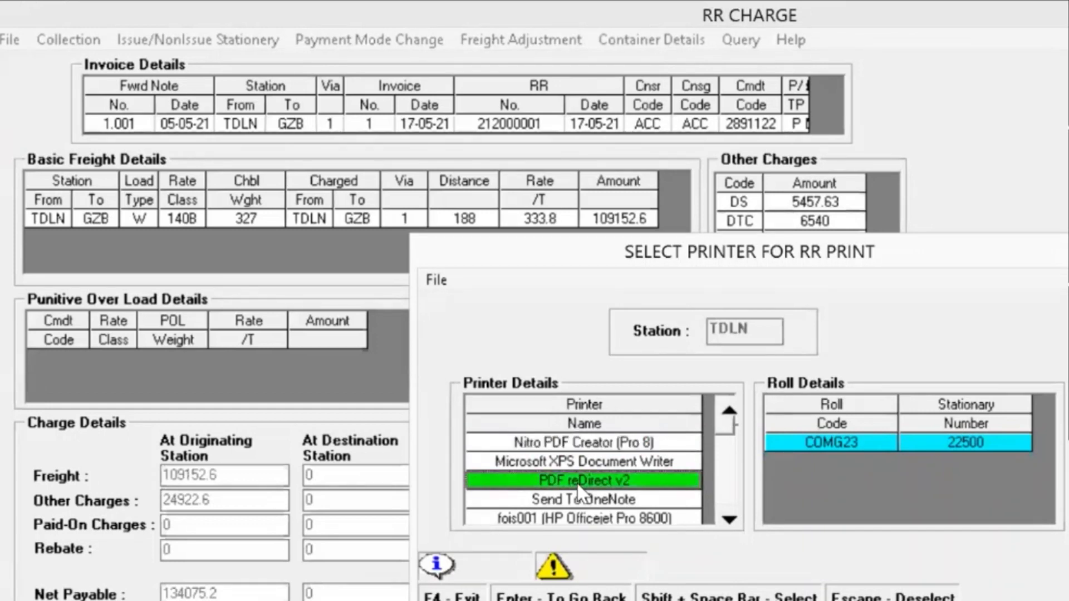
pyautogui.click(833, 442)
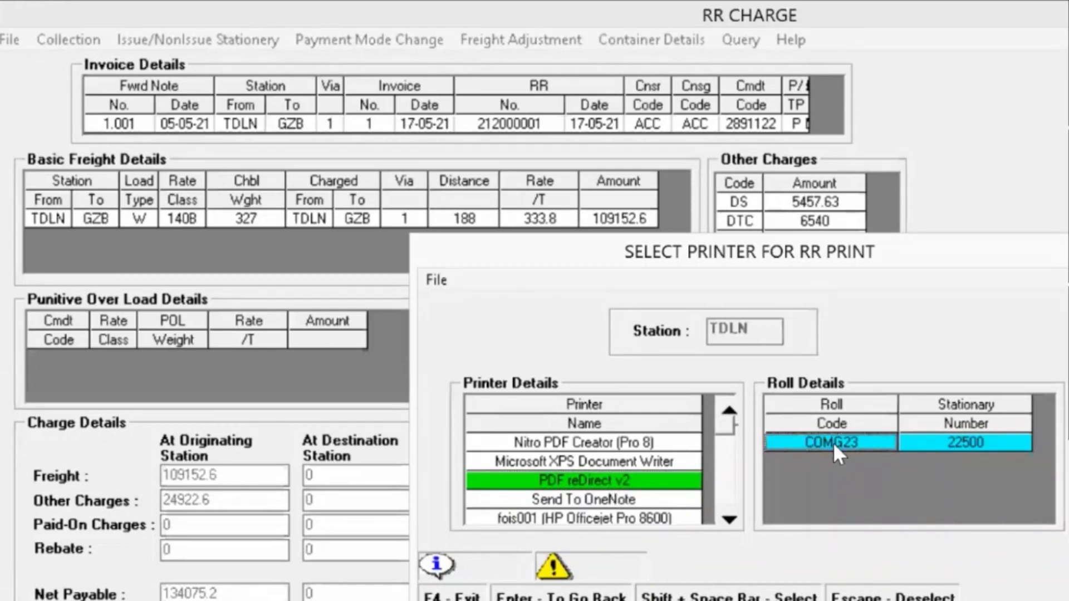
pyautogui.hotkey('shift', 'space')
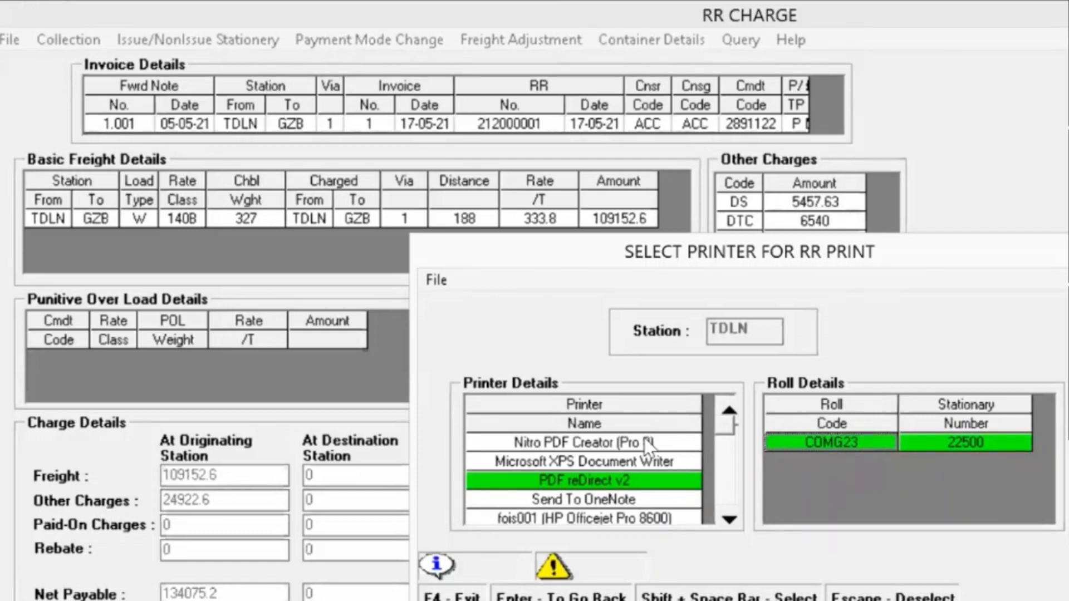
pyautogui.click(434, 281)
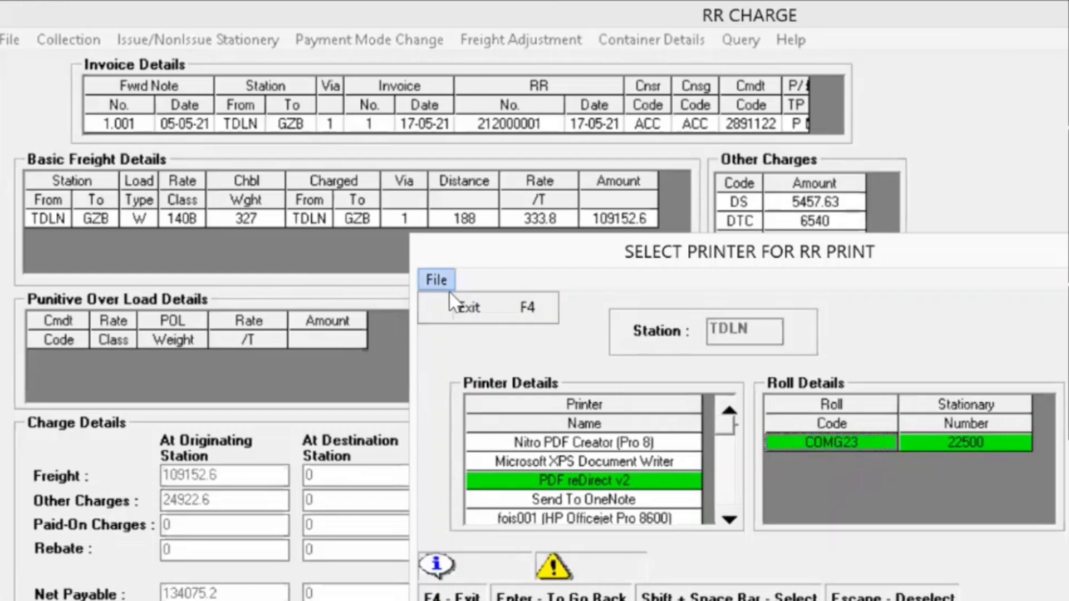
pyautogui.click(518, 342)
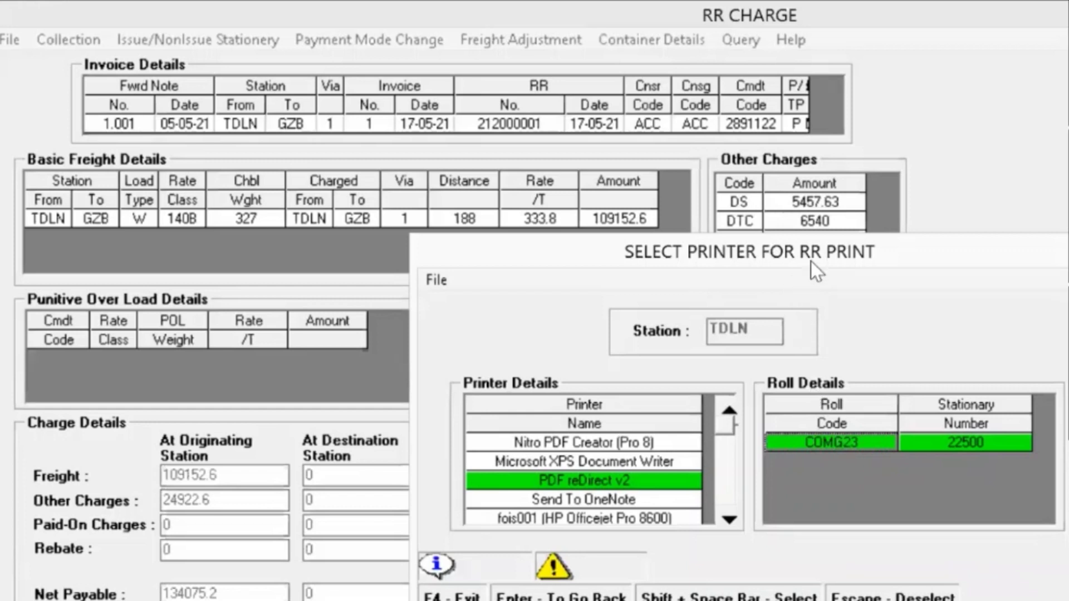
pyautogui.moveTo(878, 241); pyautogui.dragTo(414, 224)
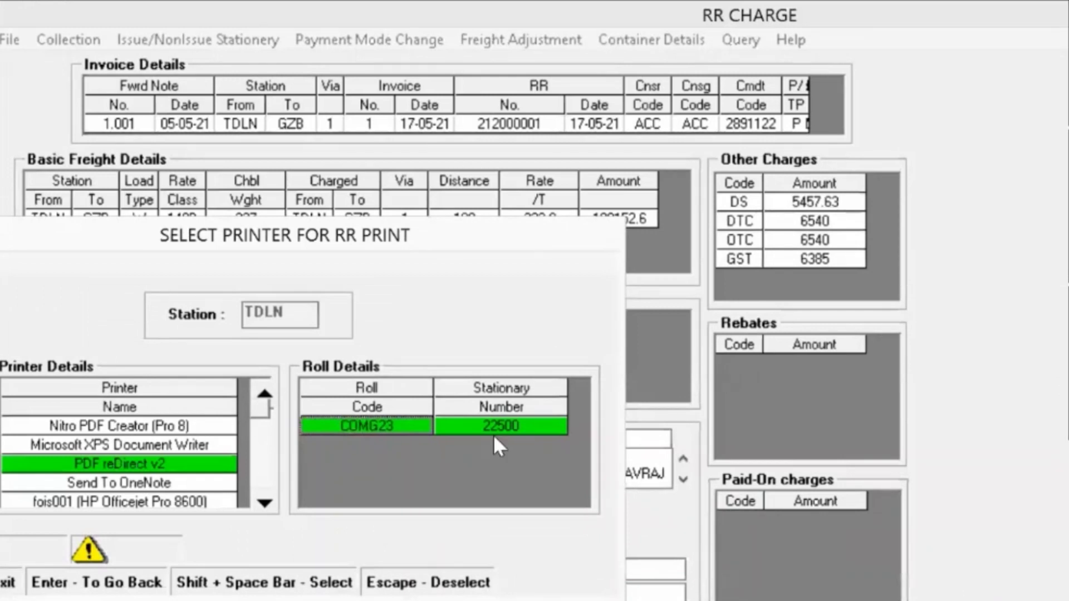
pyautogui.moveTo(297, 236); pyautogui.dragTo(399, 233)
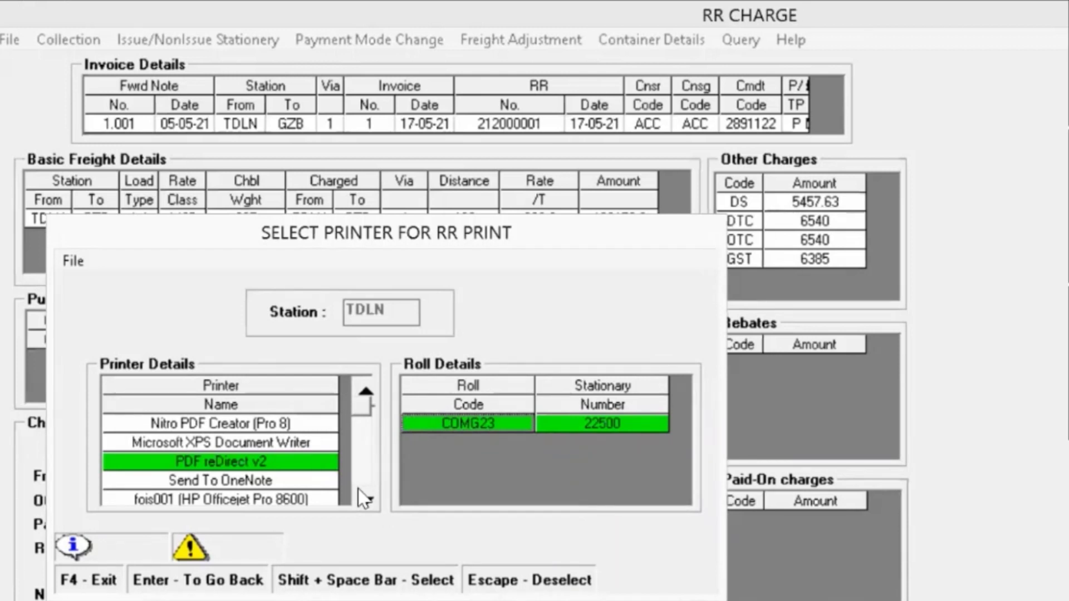
# Deselect the stationery roll and printer, and exit the printer selection without printing the RR
pyautogui.click(610, 422)
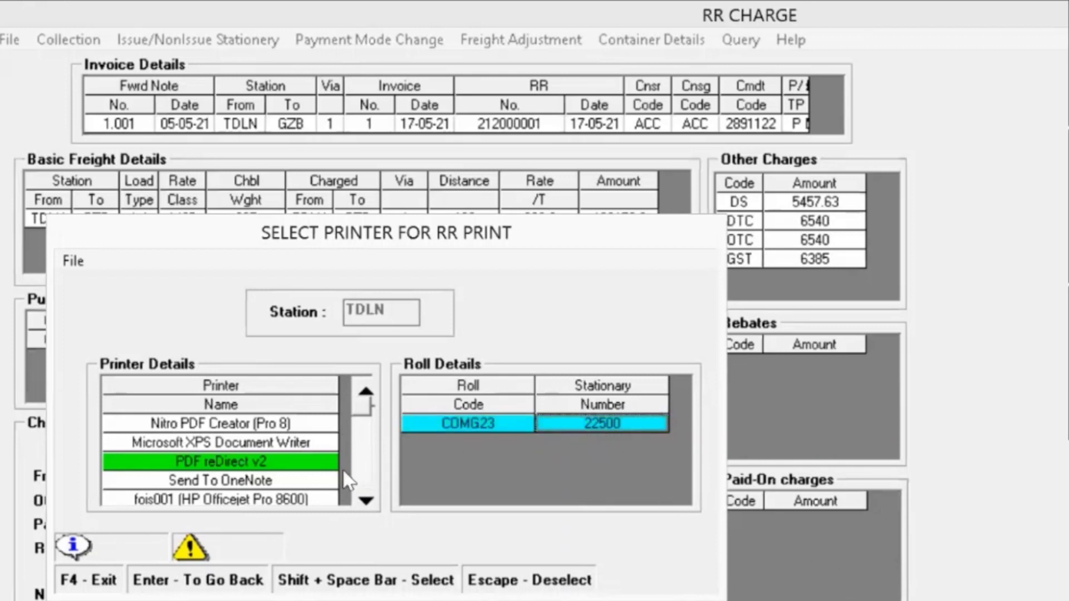
pyautogui.click(306, 464)
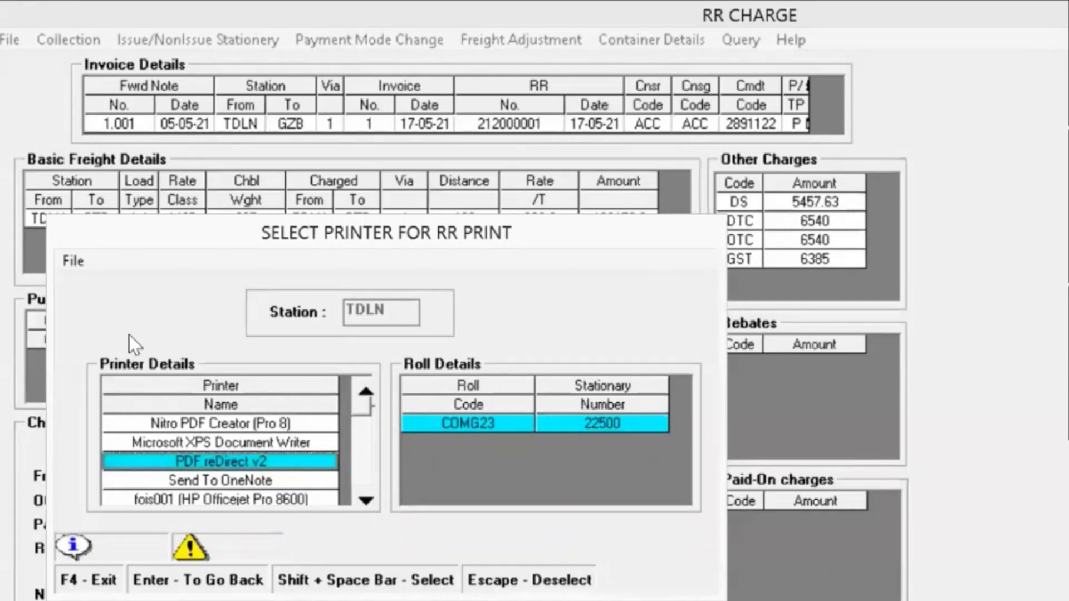
pyautogui.click(71, 261)
pyautogui.click(119, 285)
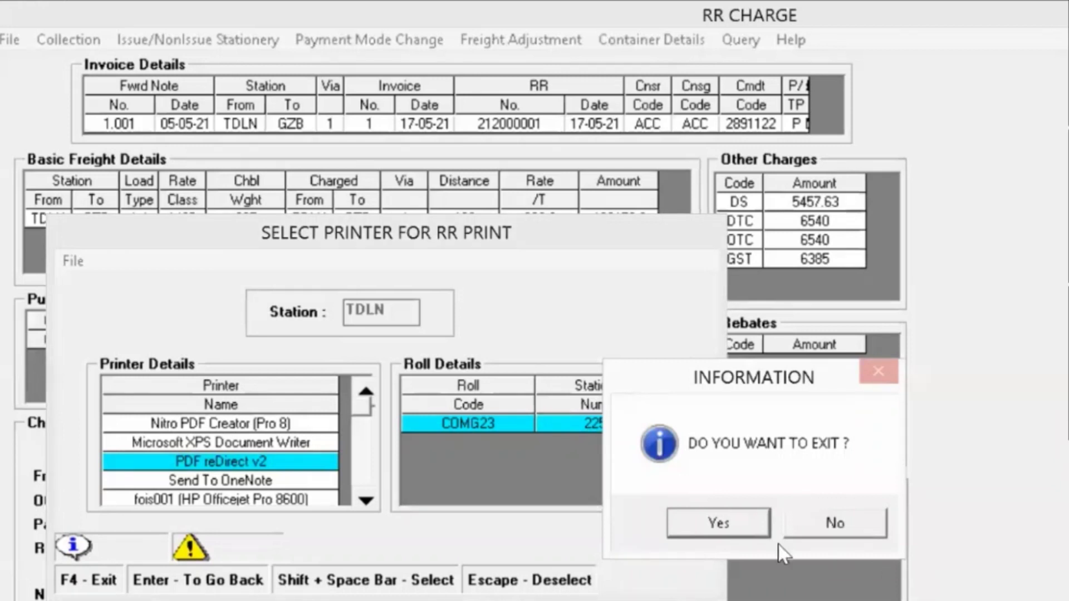
pyautogui.click(722, 522)
pyautogui.click(839, 511)
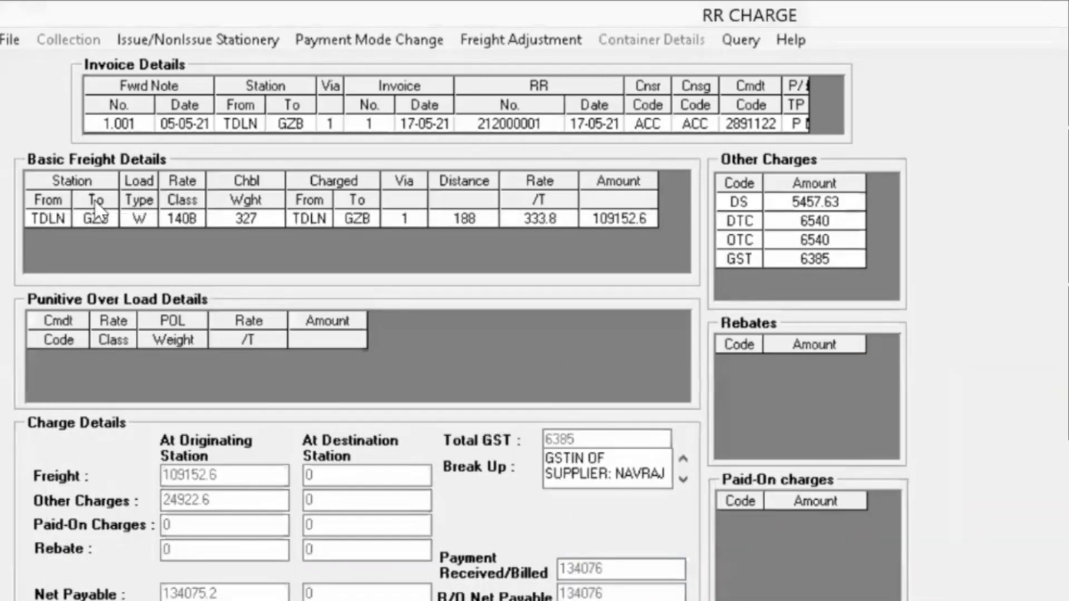
# Exit the RR charge details and return to RR generation
pyautogui.click(17, 44)
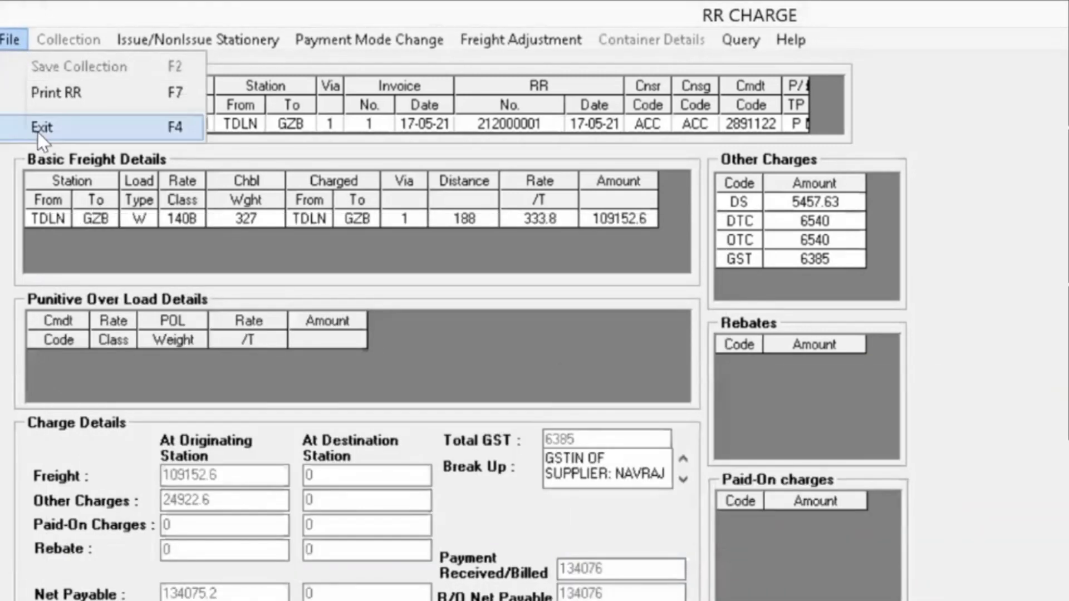
pyautogui.click(38, 129)
pyautogui.click(684, 526)
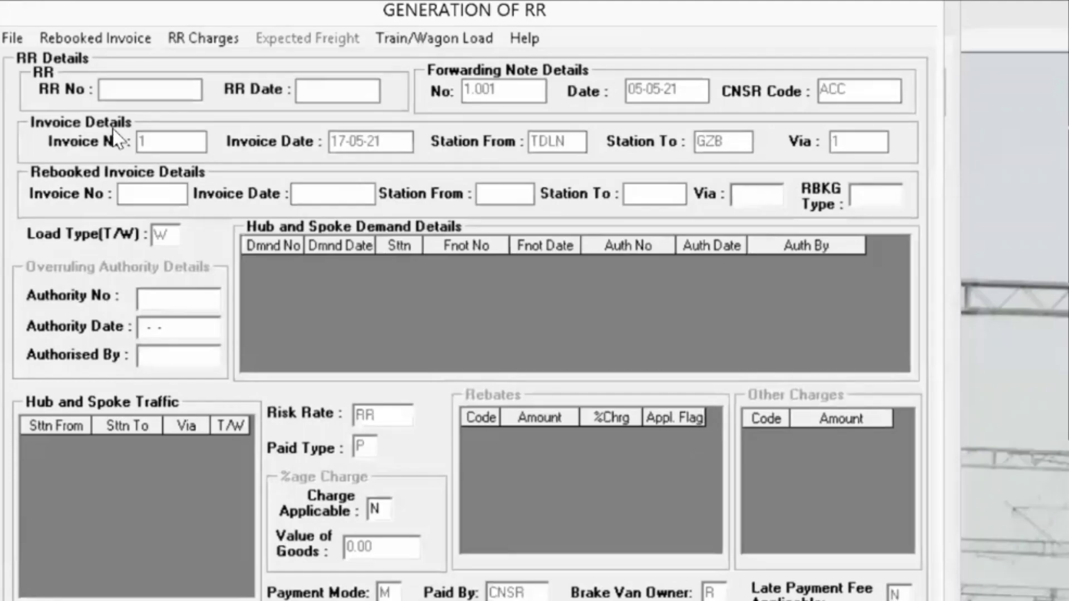
# Exit RR generation and the list of forwarding notes, confirming both exits
pyautogui.click(15, 34)
pyautogui.click(44, 125)
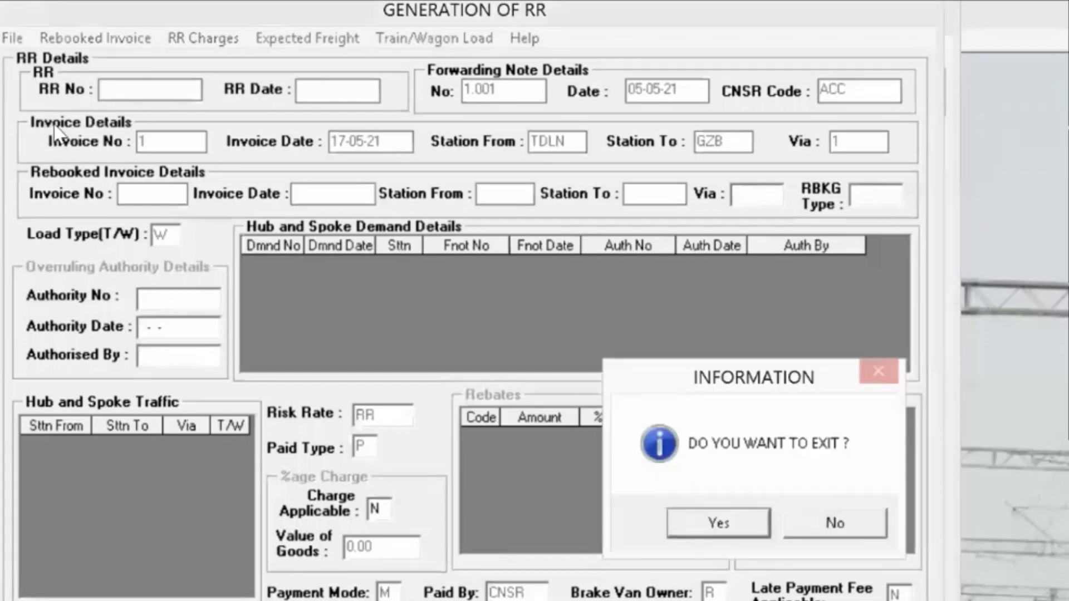
pyautogui.click(701, 525)
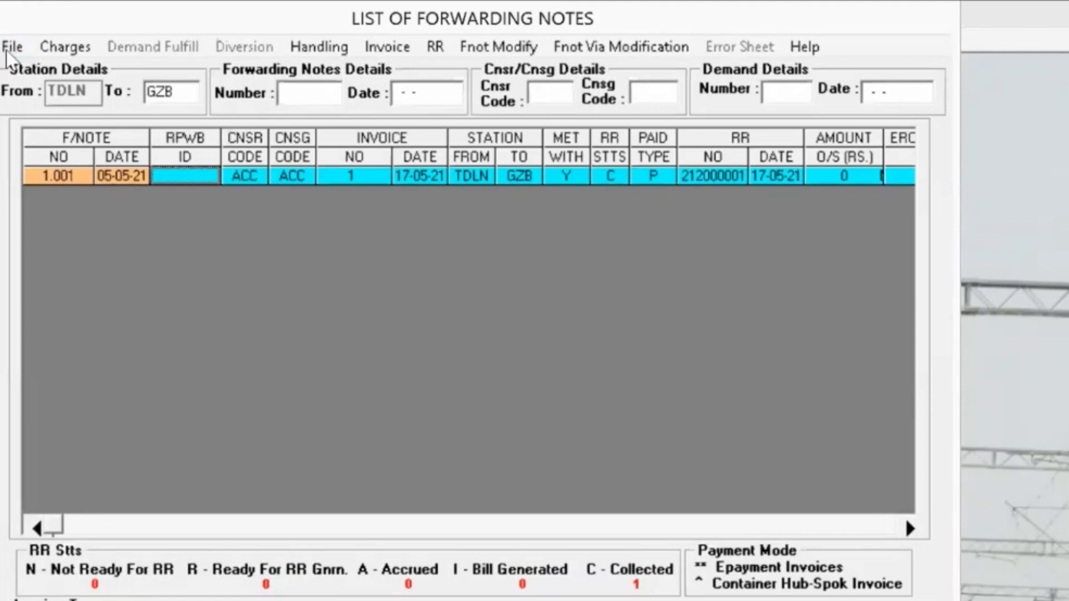
pyautogui.click(13, 46)
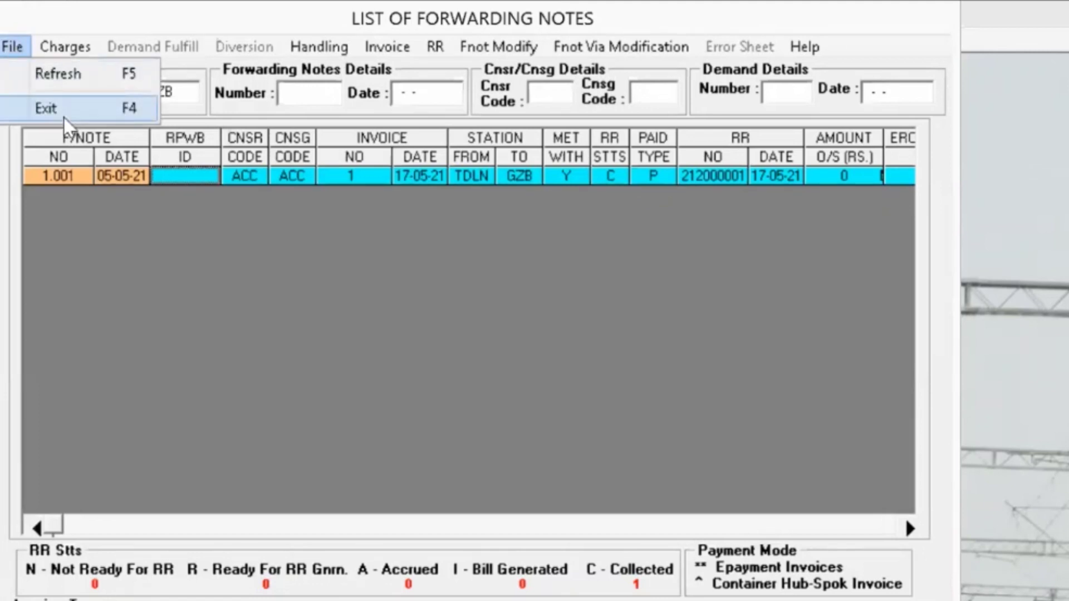
pyautogui.click(64, 116)
pyautogui.click(712, 523)
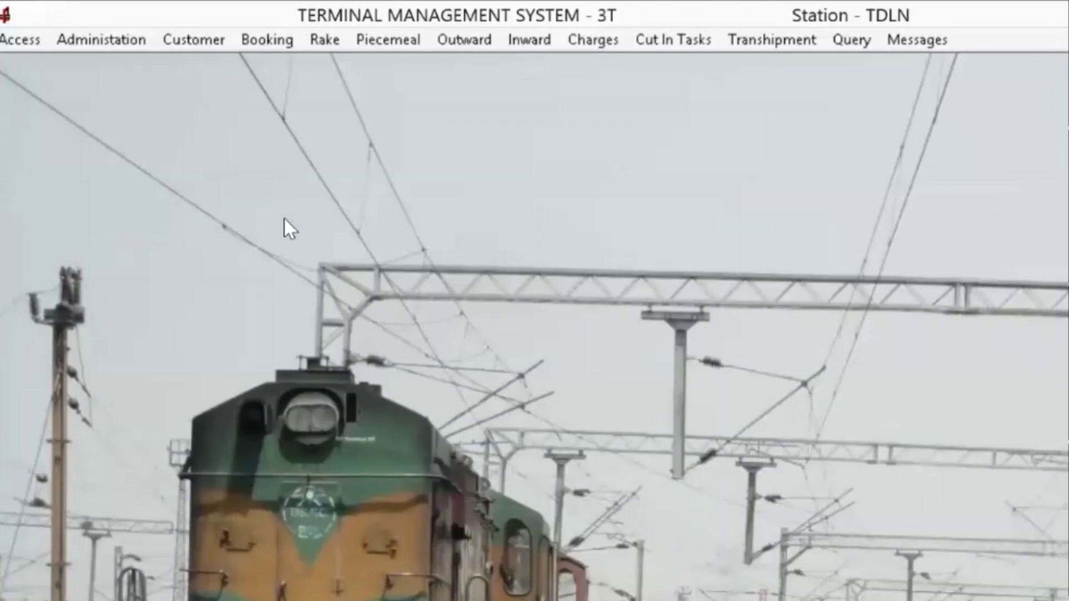
# Switch to the Rake Management System, list train arrivals for station TDLN ex DN, and select load GZBSPL
pyautogui.hotkey('alt', 'Tab')
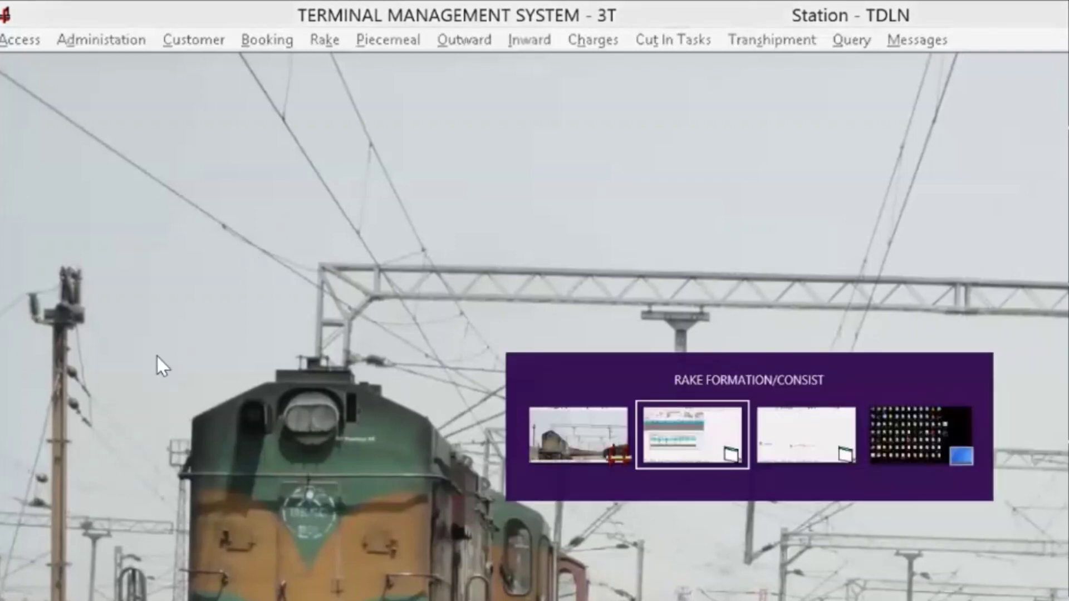
pyautogui.hotkey('alt', 'Tab')
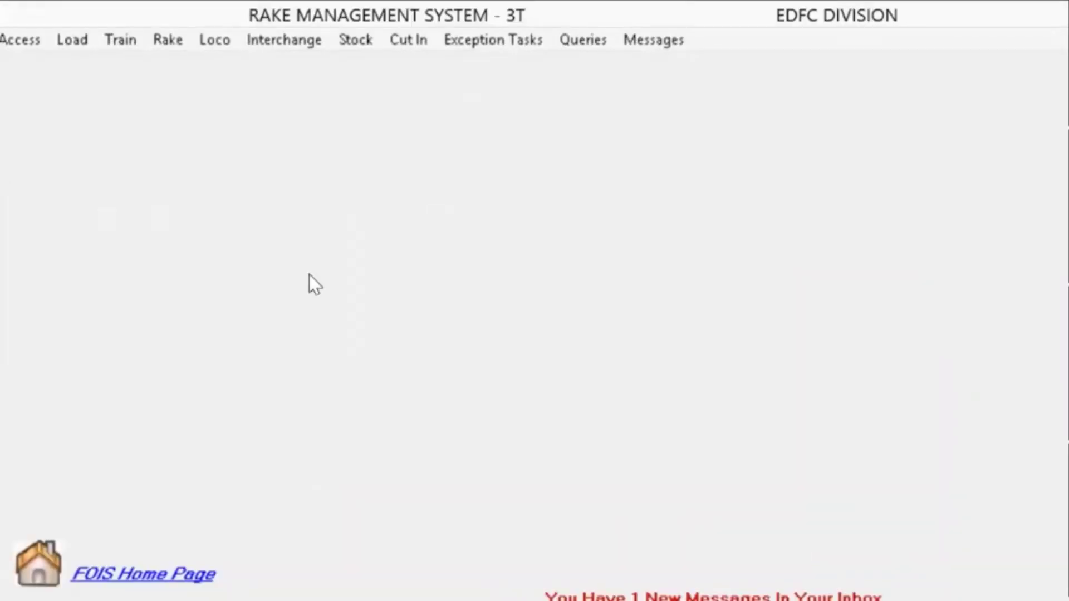
pyautogui.click(120, 41)
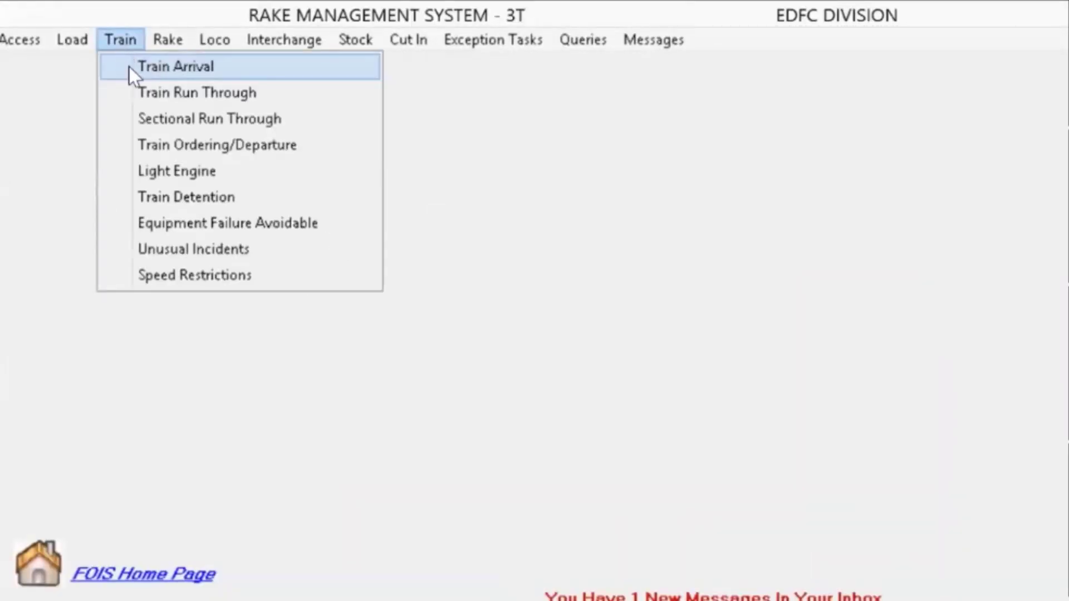
pyautogui.click(129, 66)
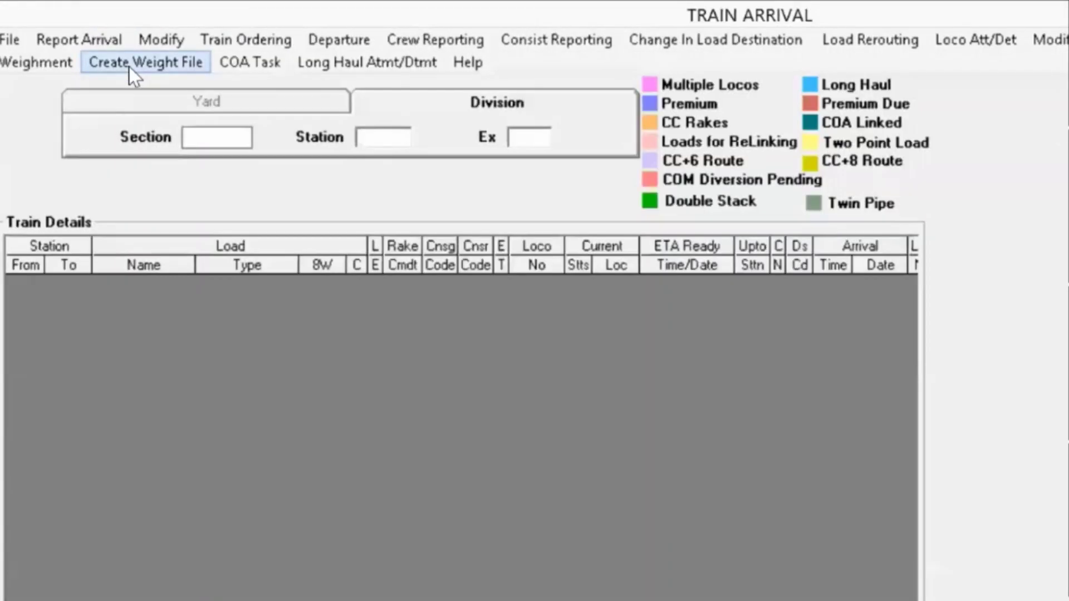
pyautogui.write('TDLN')
pyautogui.press('Tab')
pyautogui.press('F1')
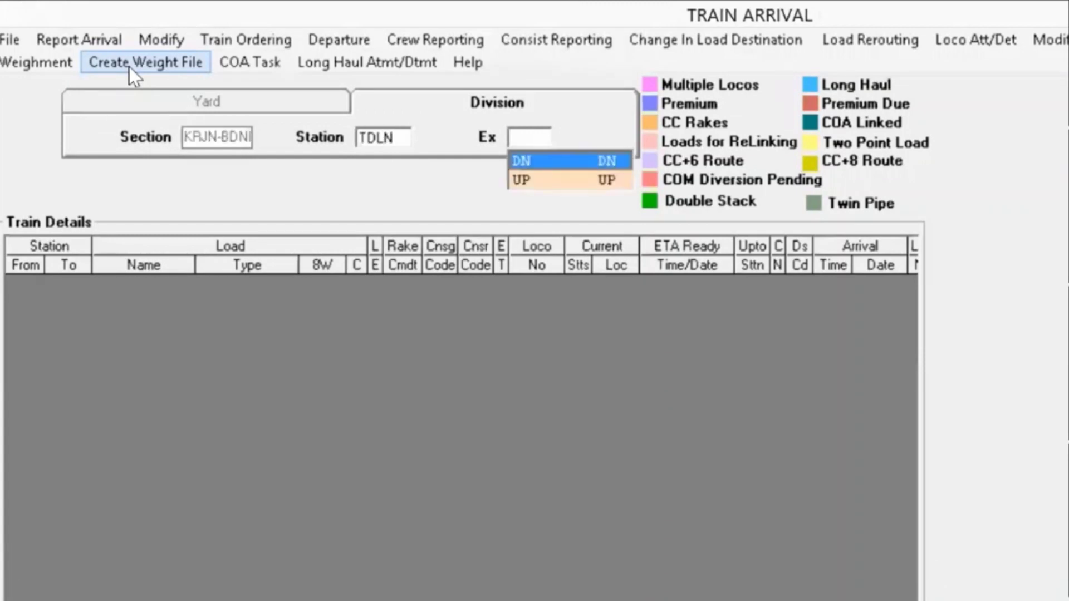
pyautogui.press('Return')
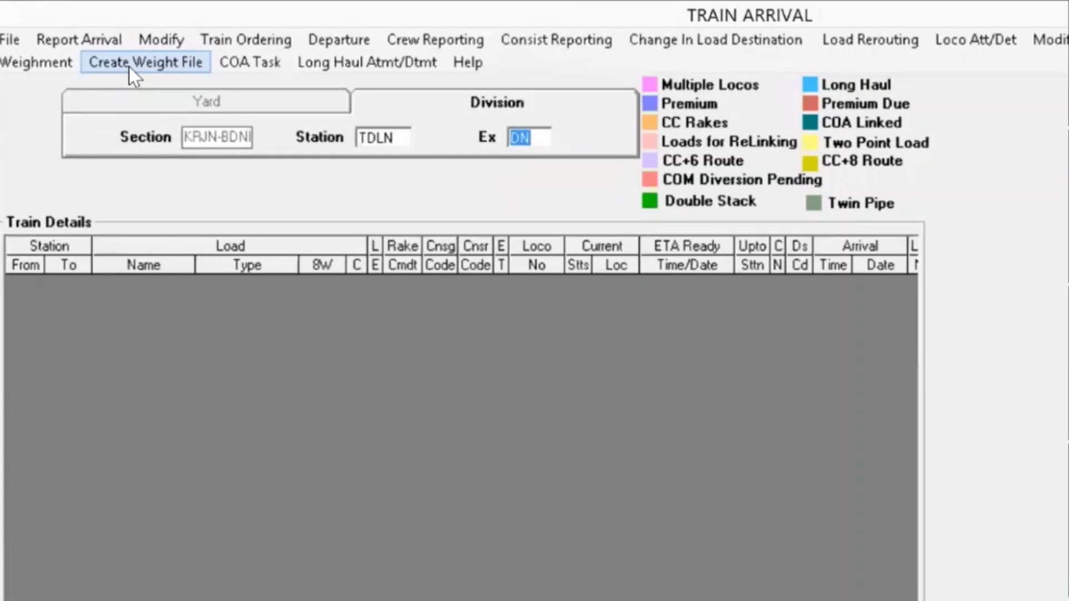
pyautogui.press('Tab')
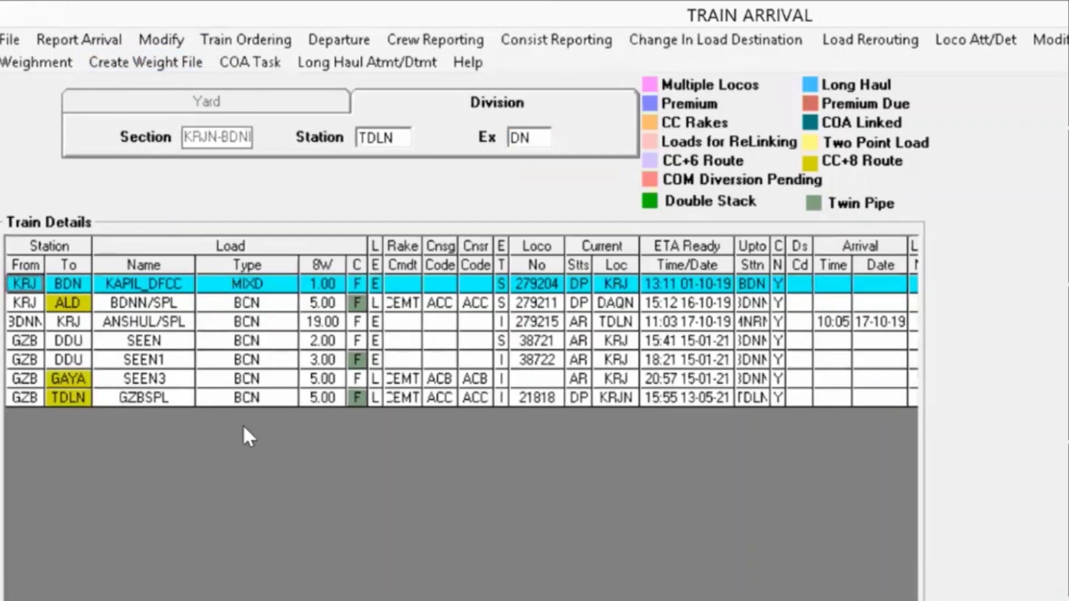
pyautogui.click(358, 398)
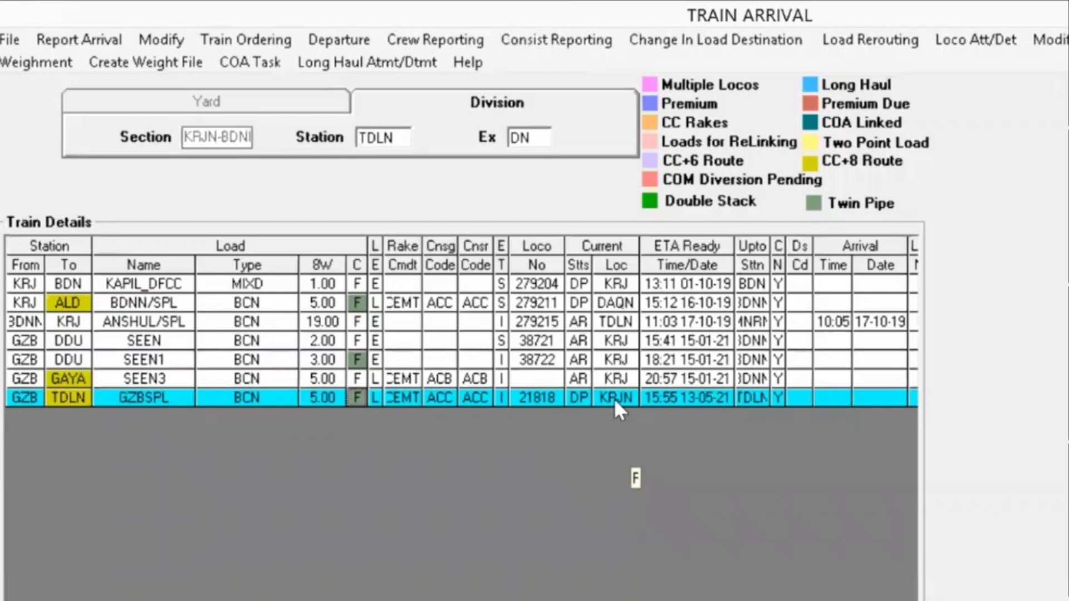
pyautogui.click(80, 39)
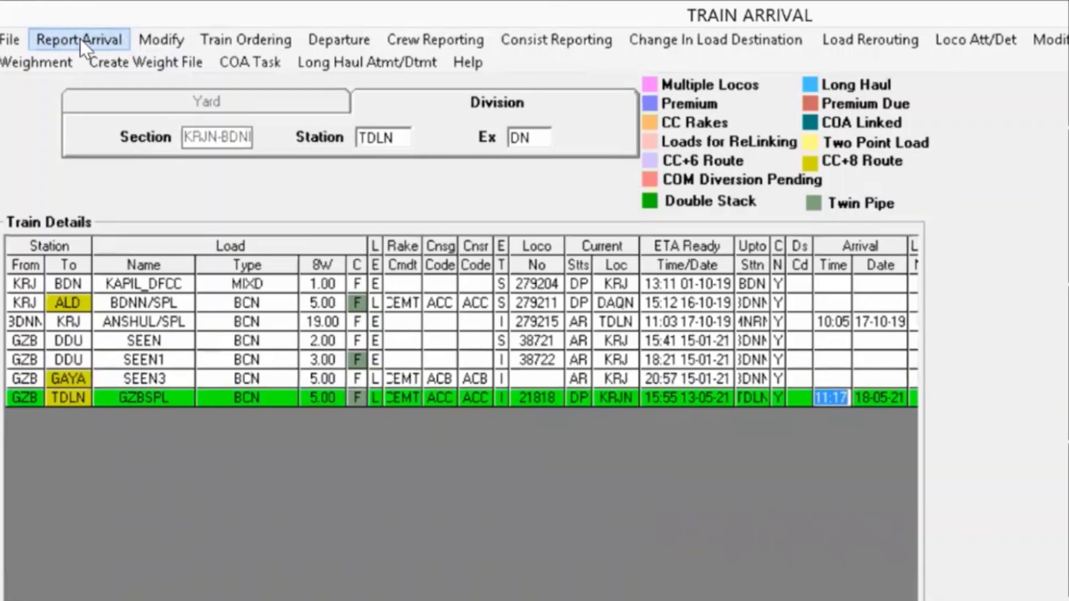
pyautogui.write('16:00')
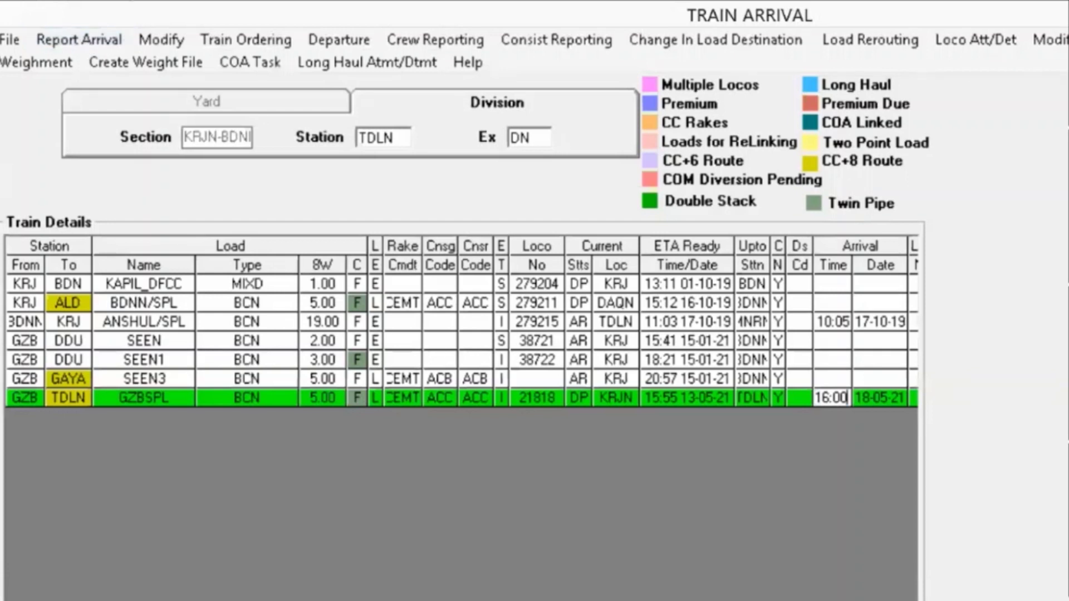
pyautogui.press('Escape')
# Report load GZBSPL's arrival at 16:00 on 13-05-21, save it, and exit Train Arrival
pyautogui.click(67, 37)
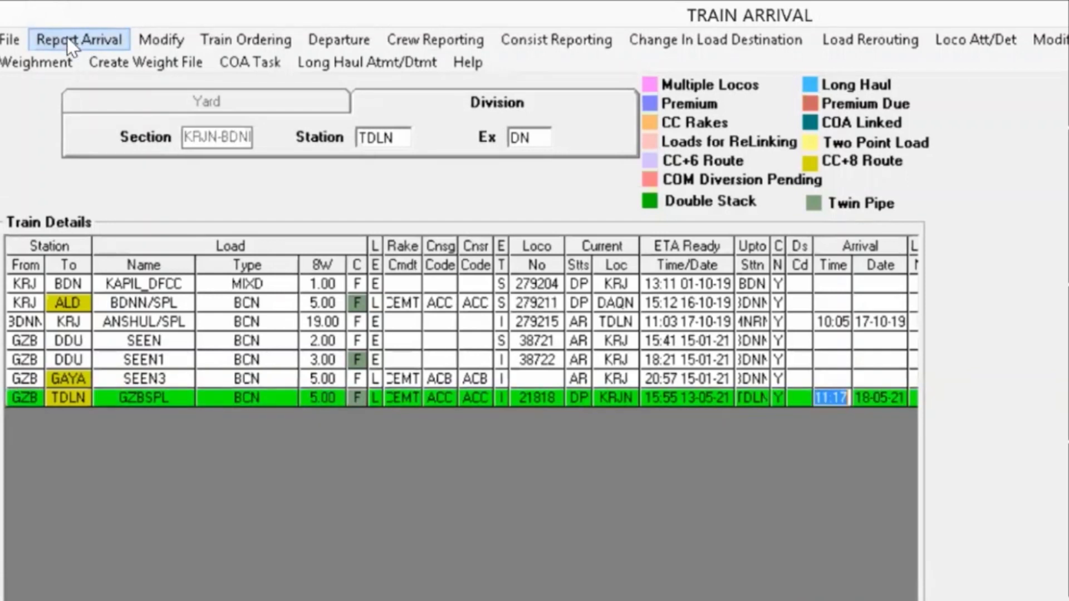
pyautogui.write('16:00')
pyautogui.press('Tab')
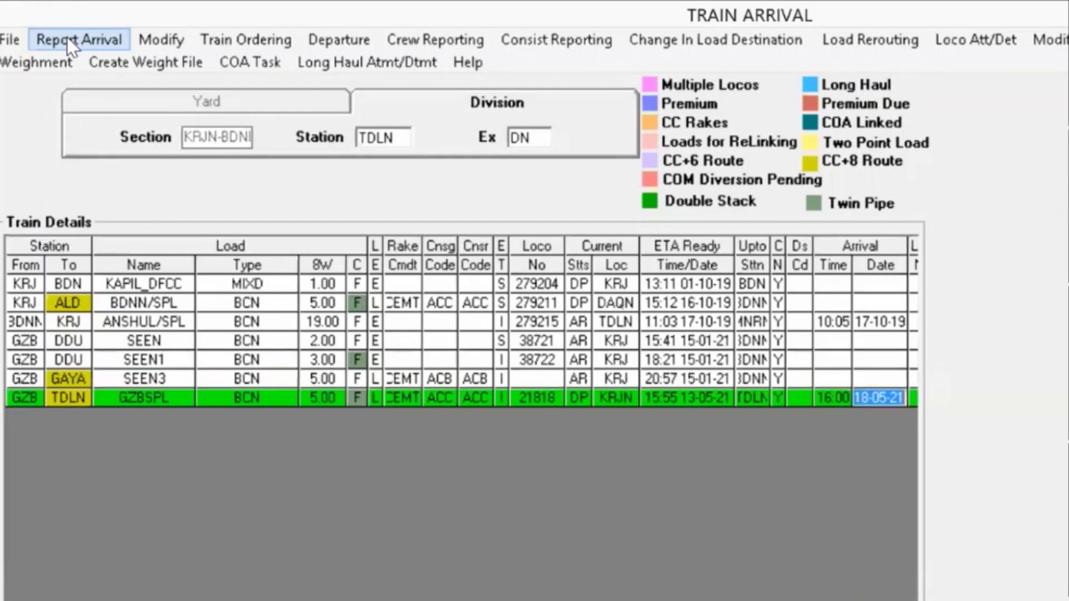
pyautogui.write('13-05-21')
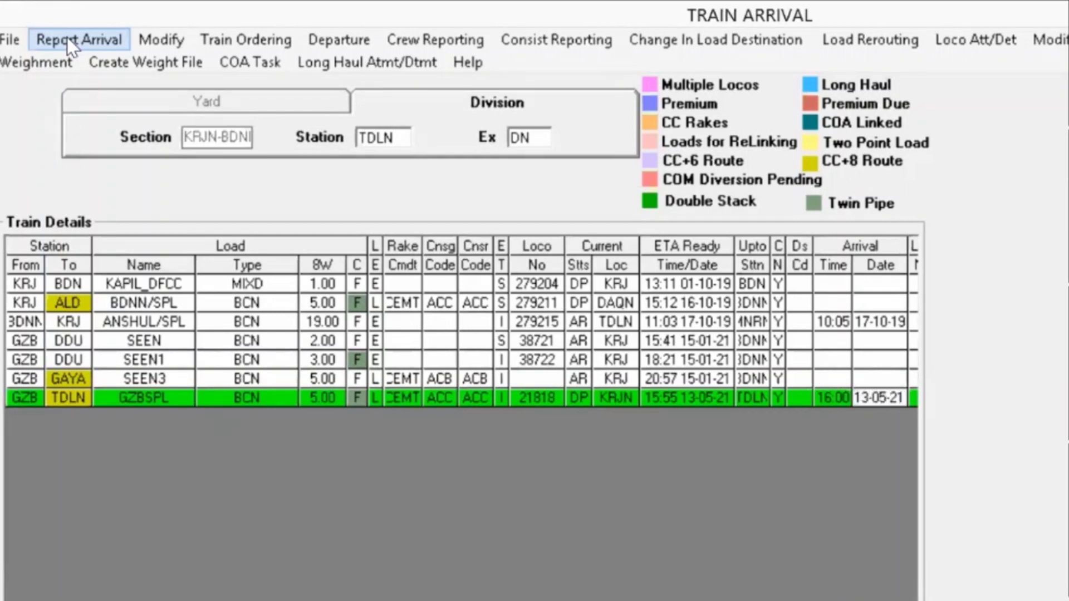
pyautogui.click(5, 38)
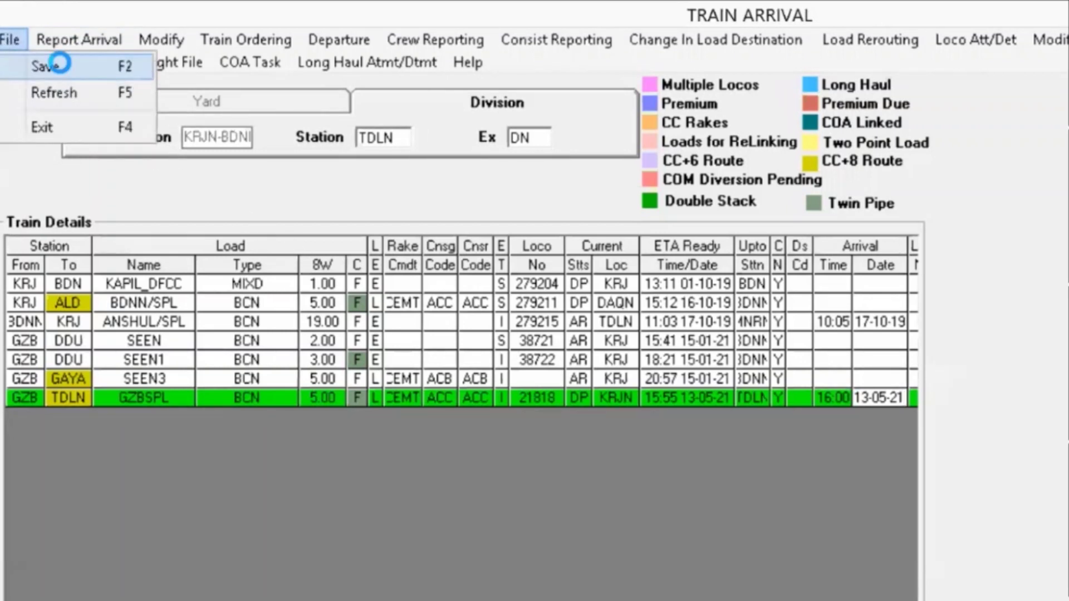
pyautogui.click(60, 63)
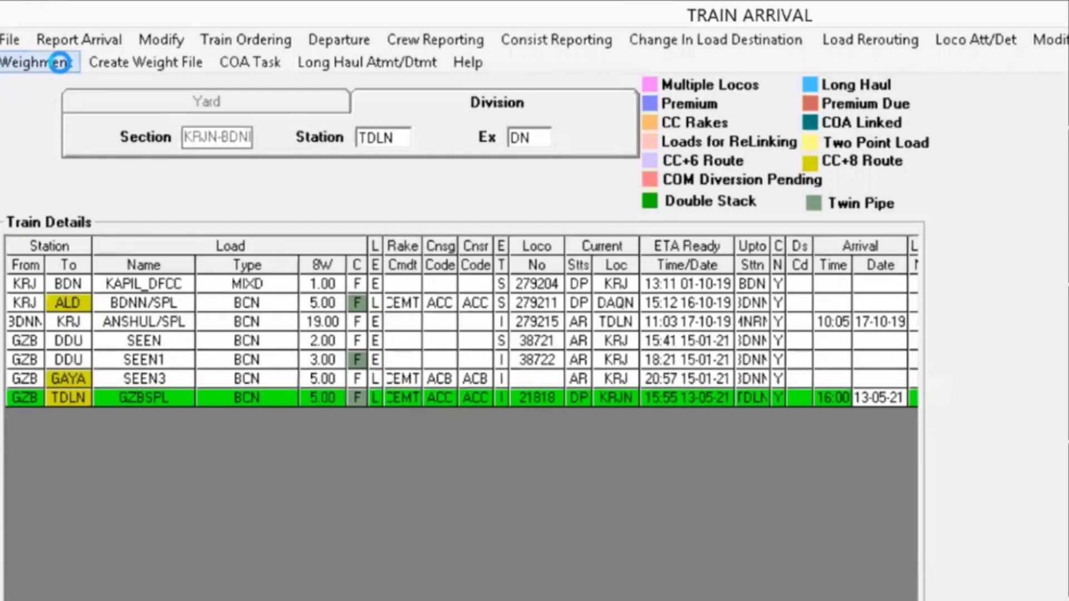
pyautogui.click(10, 40)
pyautogui.click(48, 120)
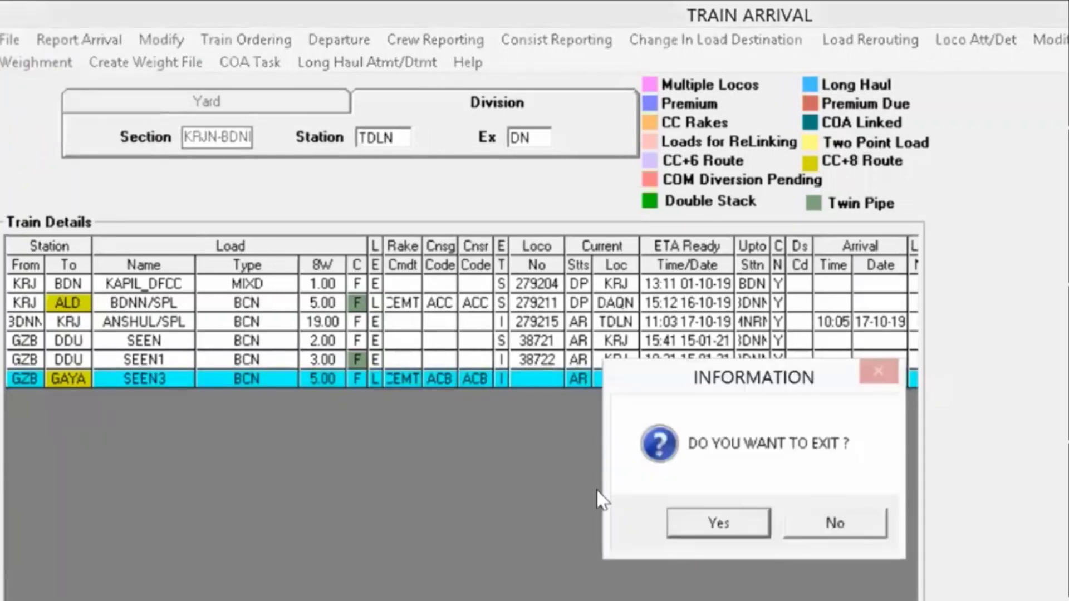
pyautogui.click(706, 524)
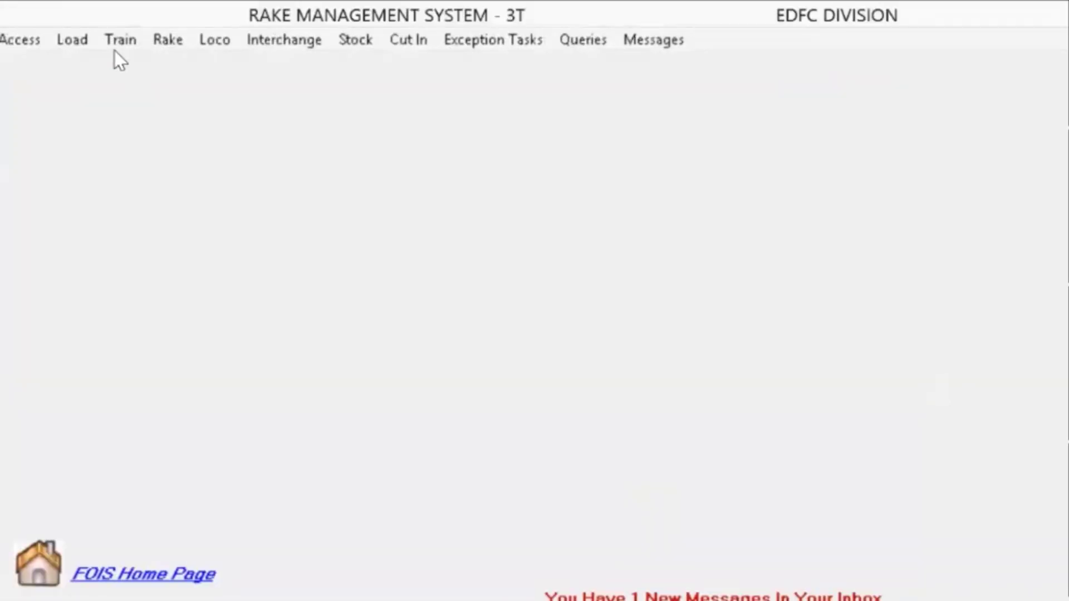
# Open Terminating Loads and list the loads for station TDLN
pyautogui.click(70, 40)
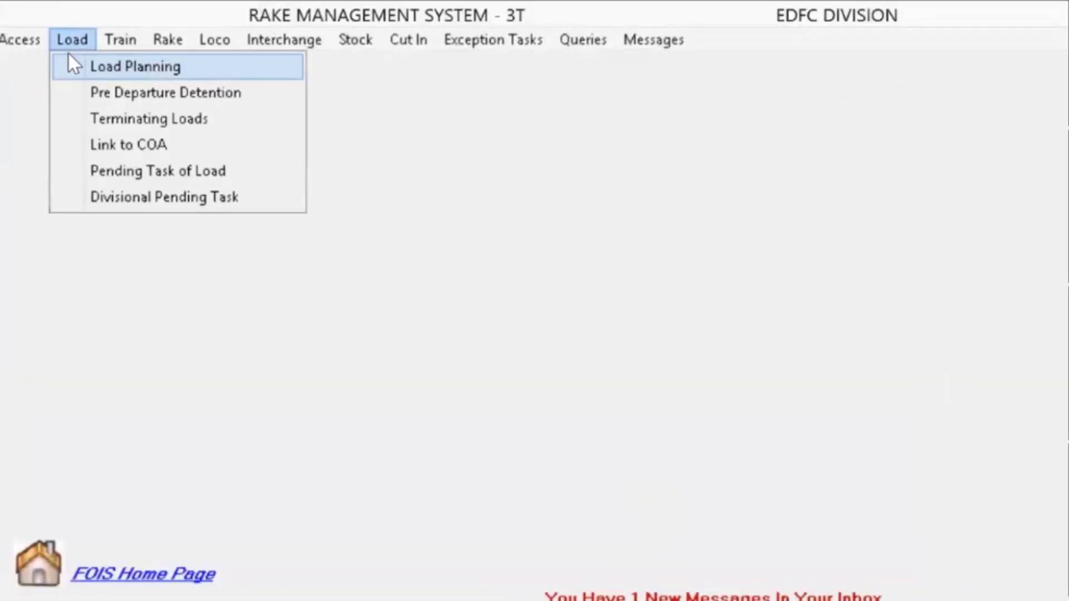
pyautogui.click(76, 125)
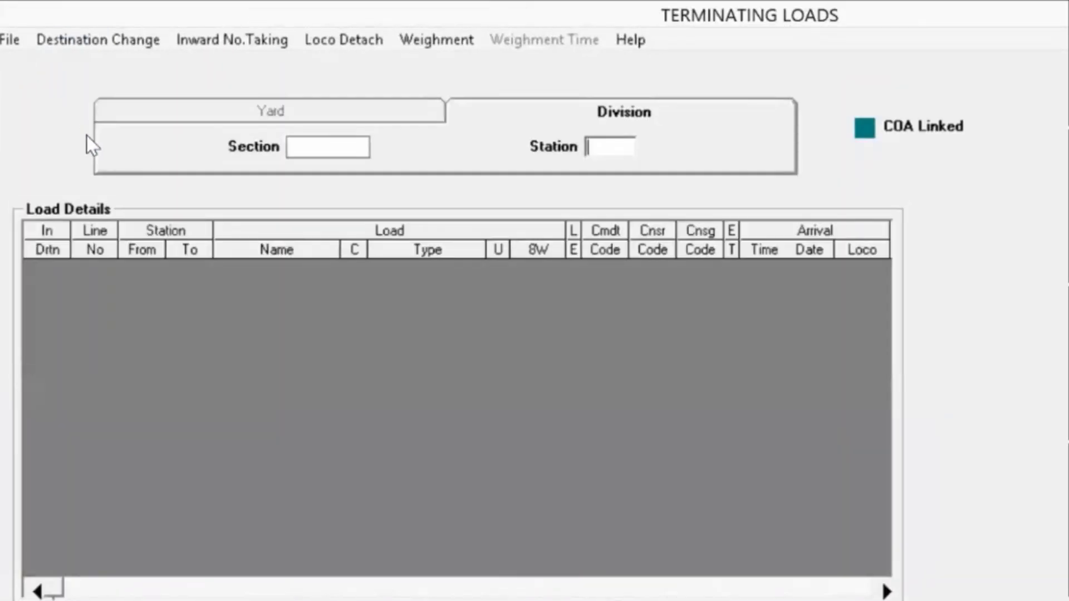
pyautogui.write('TYDL')
pyautogui.press('BackSpace')
pyautogui.press('BackSpace')
pyautogui.press('BackSpace')
pyautogui.press('BackSpace')
pyautogui.write('TDLN')
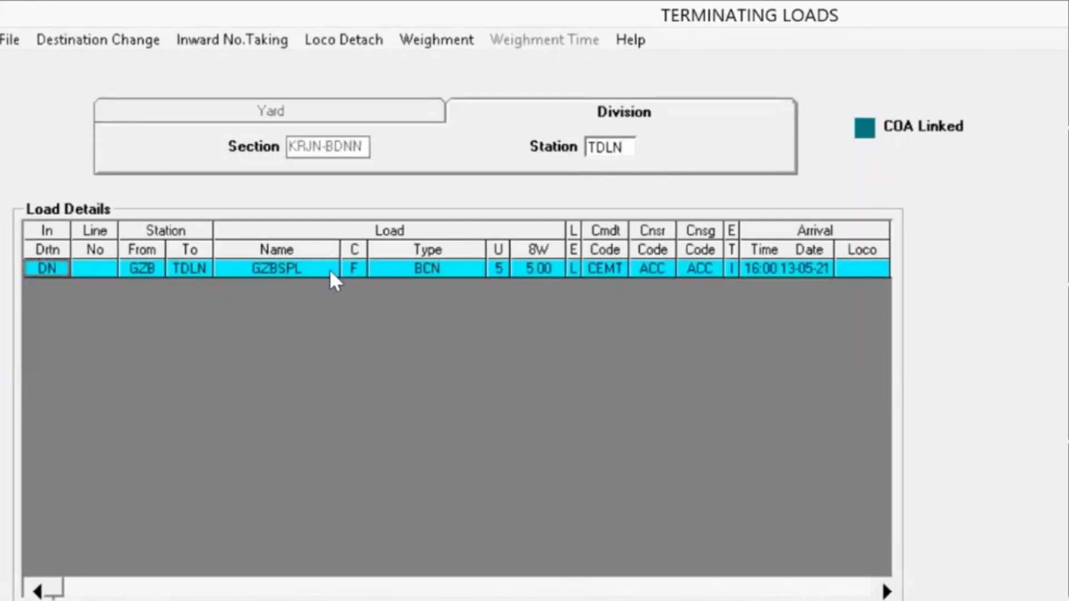
# Record the inward number taking for load GZBSPL at 16:00 on 13-05-21, and exit to the Rake Management System's main screen
pyautogui.click(226, 43)
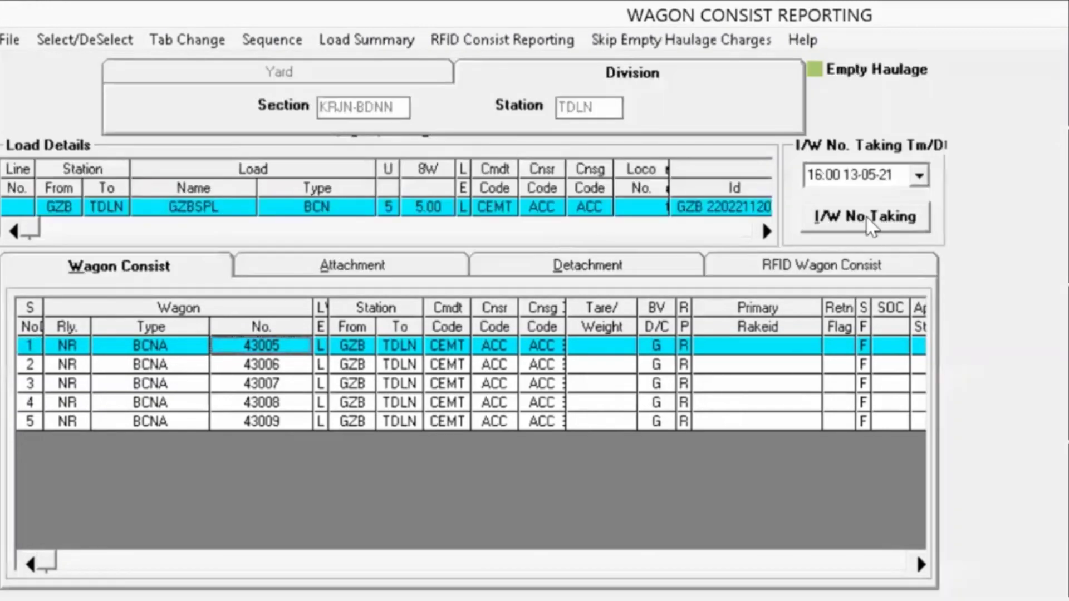
pyautogui.click(865, 217)
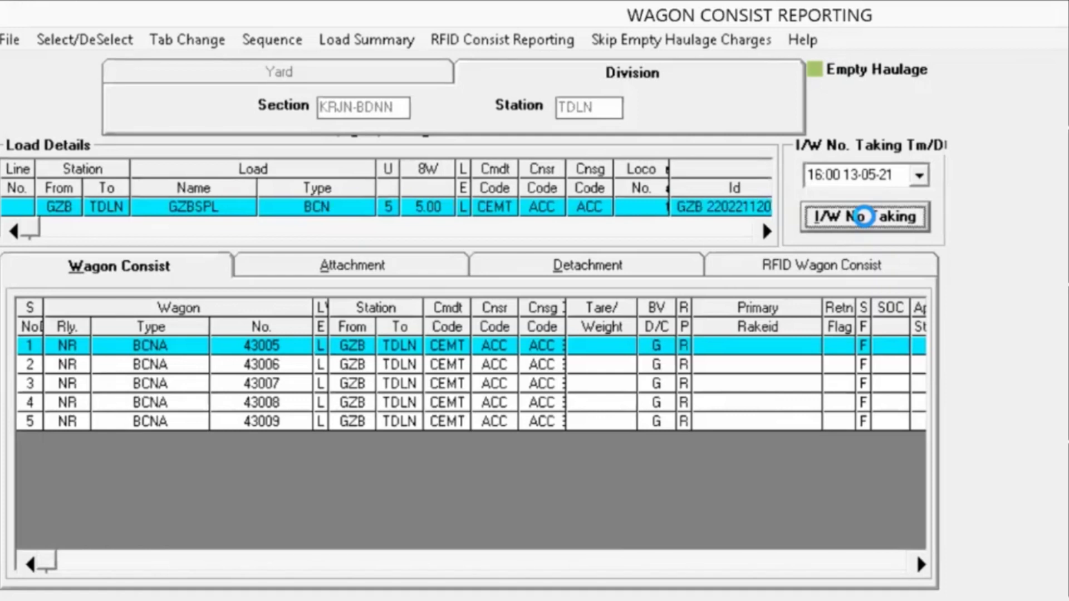
pyautogui.click(864, 217)
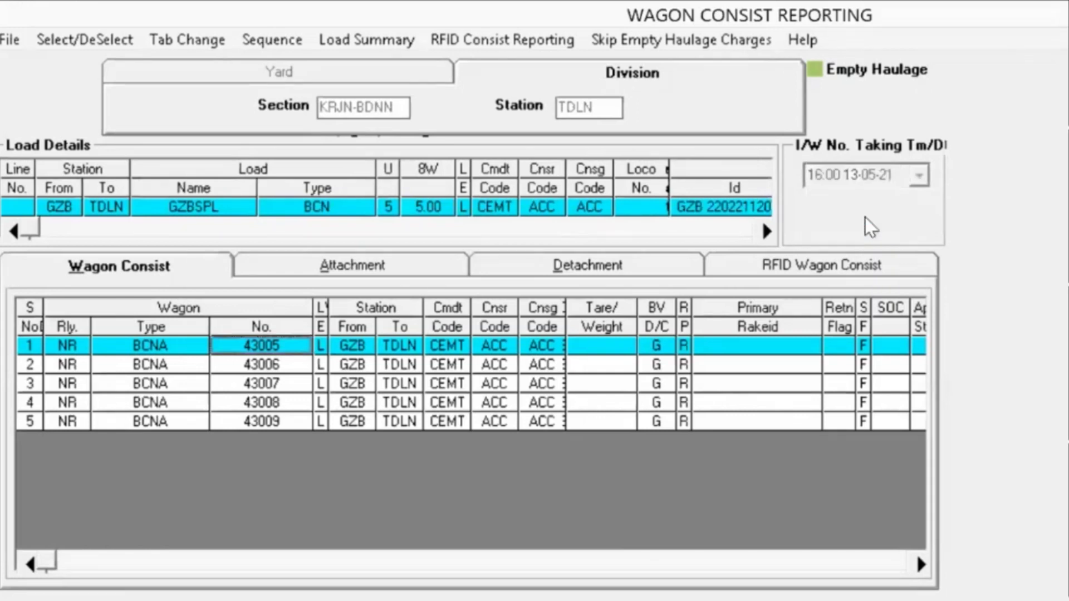
pyautogui.click(16, 45)
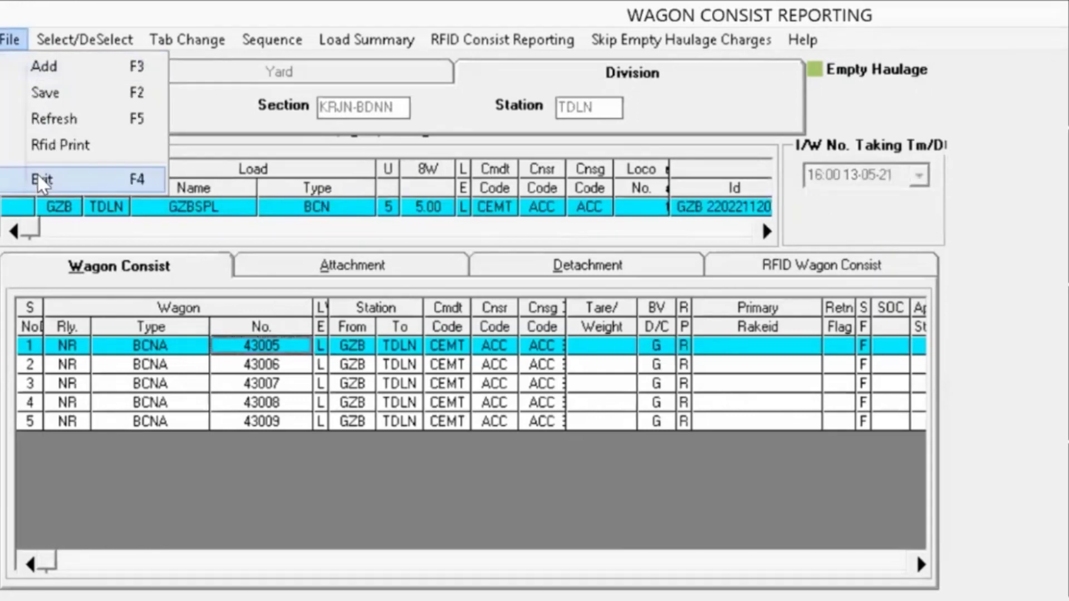
pyautogui.click(36, 175)
pyautogui.press('Return')
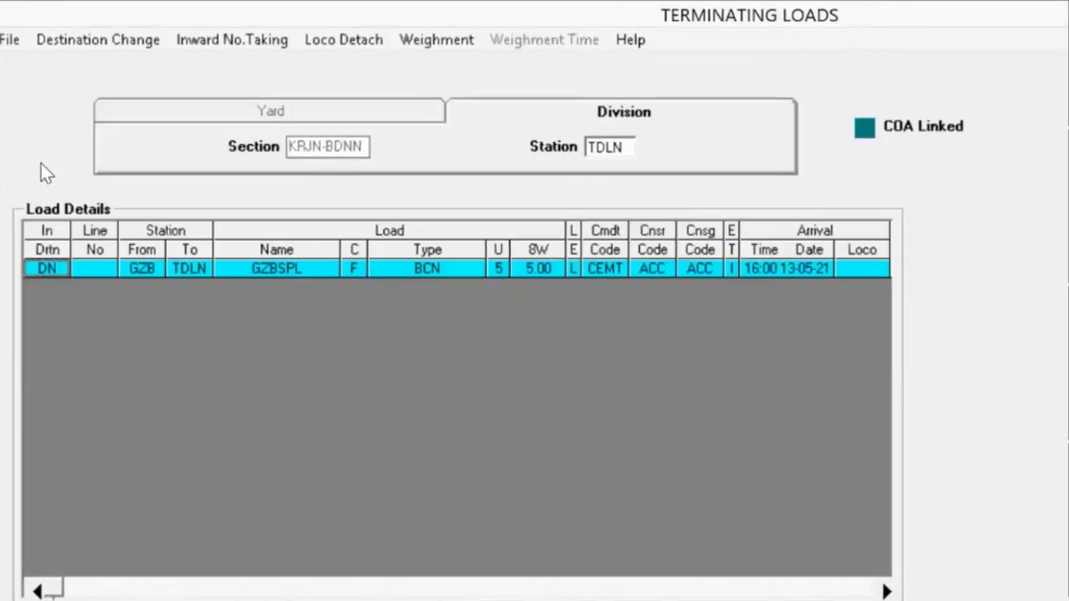
pyautogui.click(10, 42)
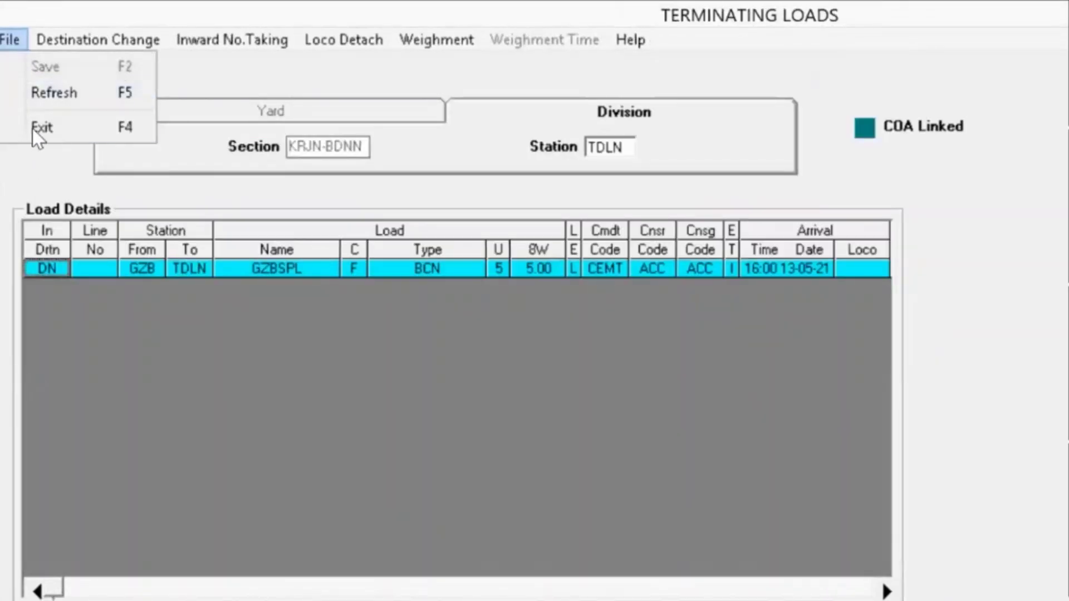
pyautogui.click(32, 129)
pyautogui.press('Return')
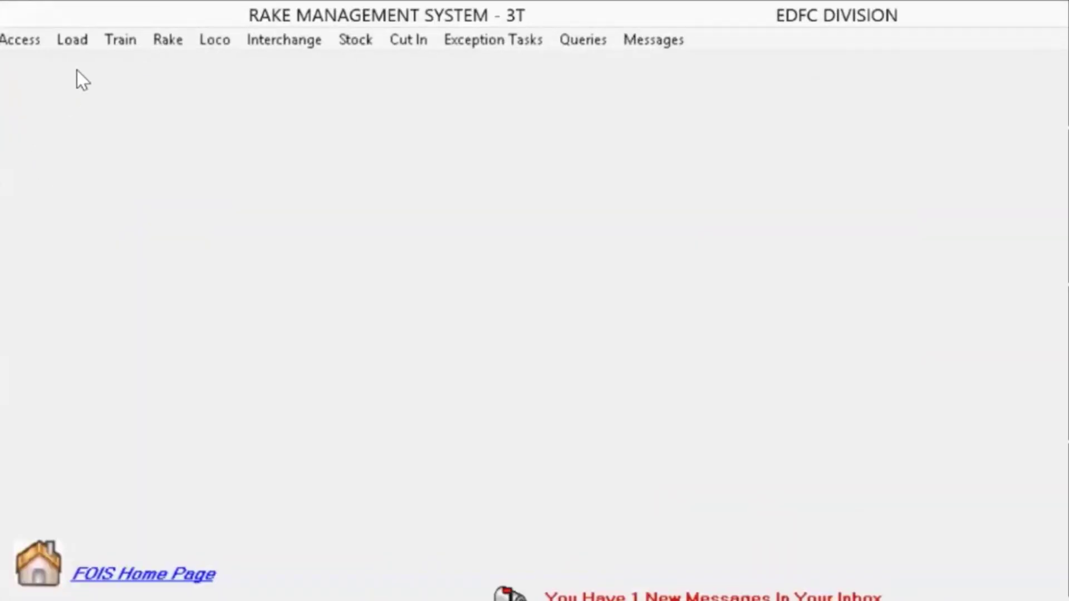
# Open Rake Formation/Consist for station TDLN and display the wagon consist of rake GZBSPL
pyautogui.click(153, 34)
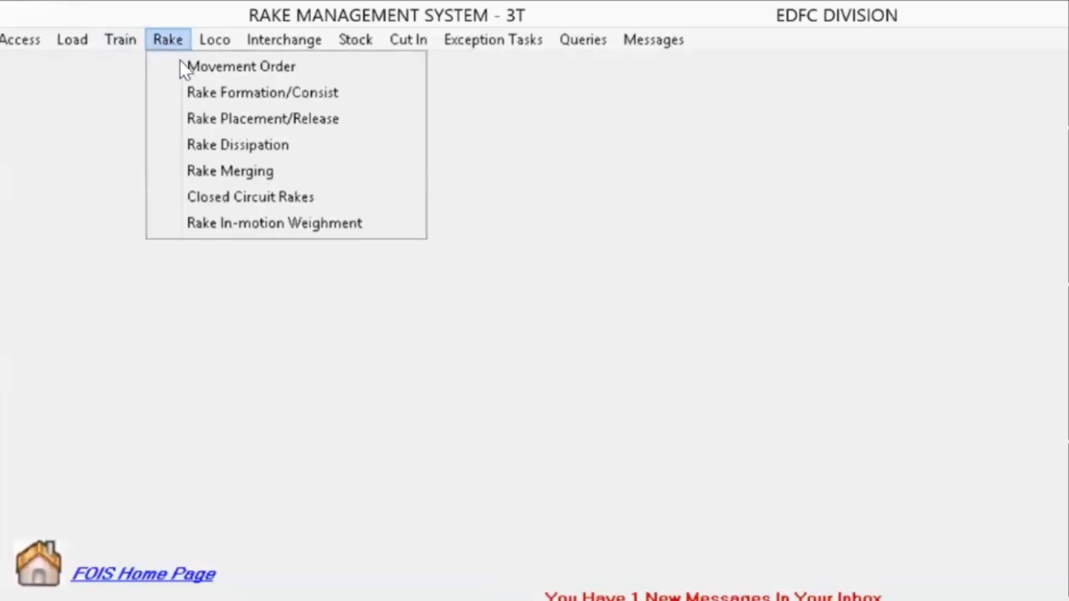
pyautogui.click(184, 96)
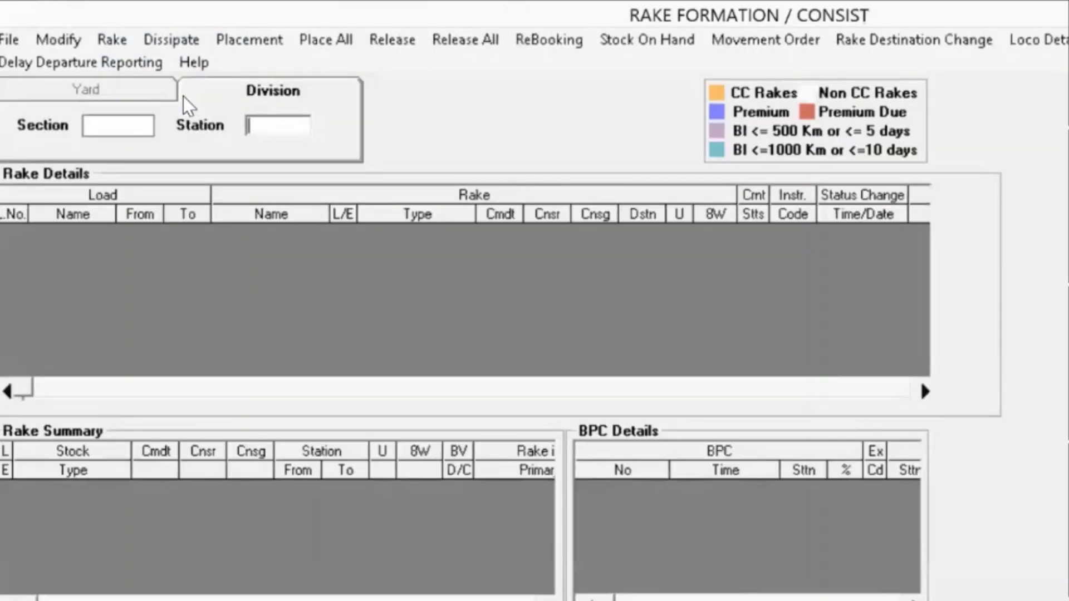
pyautogui.write('TDLN')
pyautogui.press('Return')
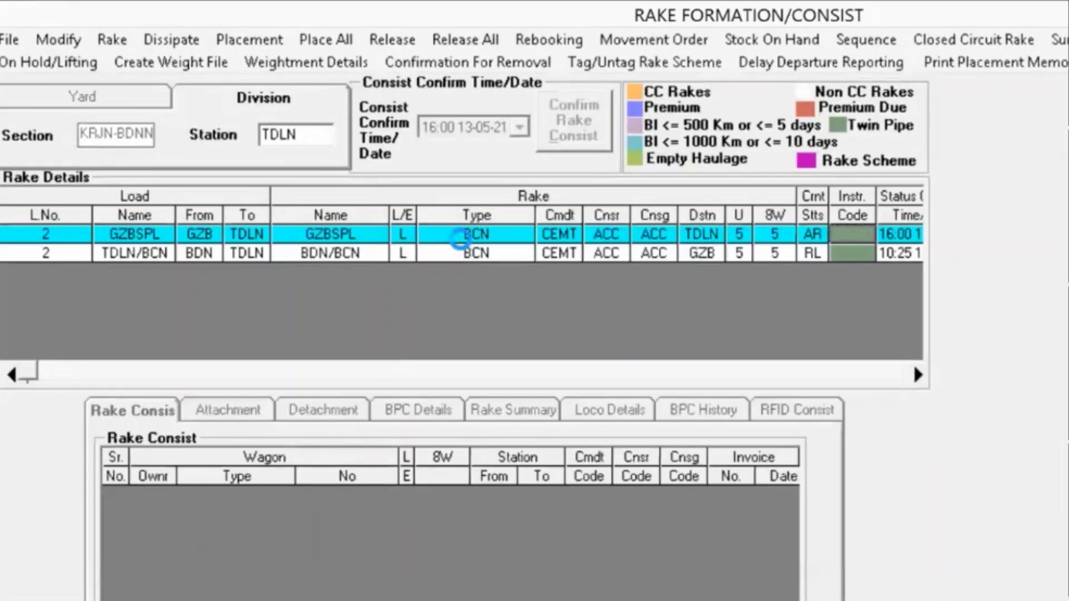
pyautogui.click(465, 235)
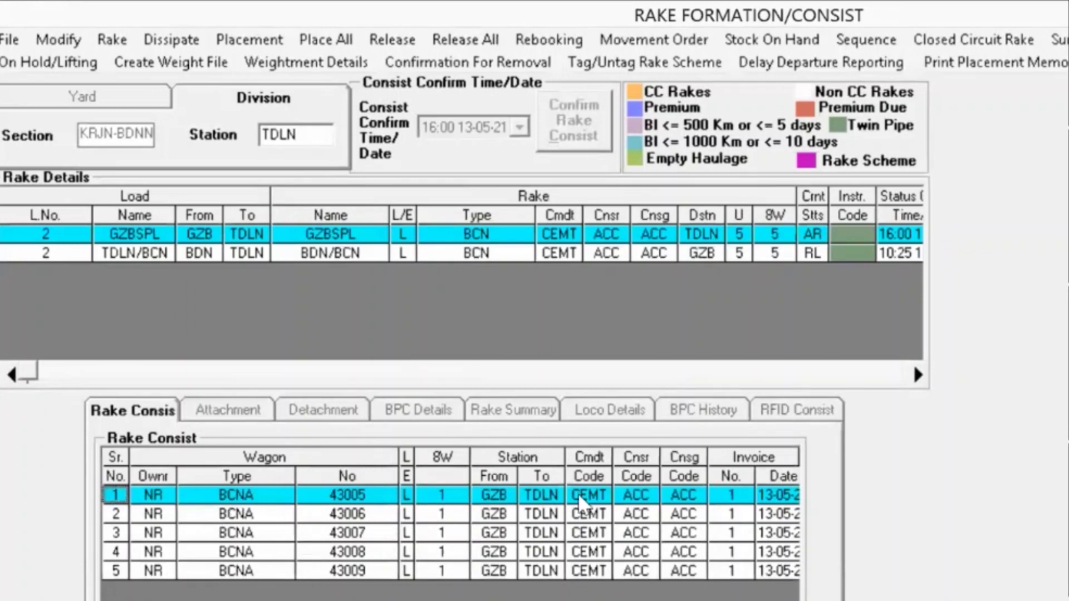
# Open the Placement Memo for rake GZBSPL and set the placement date to 13-05-21
pyautogui.click(262, 44)
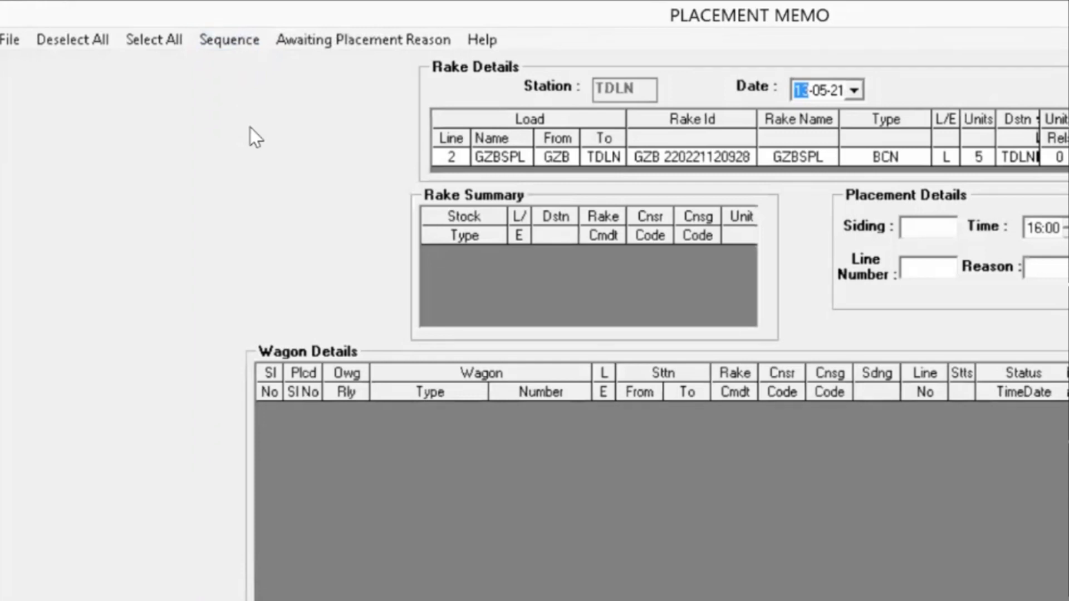
pyautogui.press('Up')
pyautogui.press('Up')
pyautogui.press('Down')
pyautogui.press('Down')
pyautogui.press('Right')
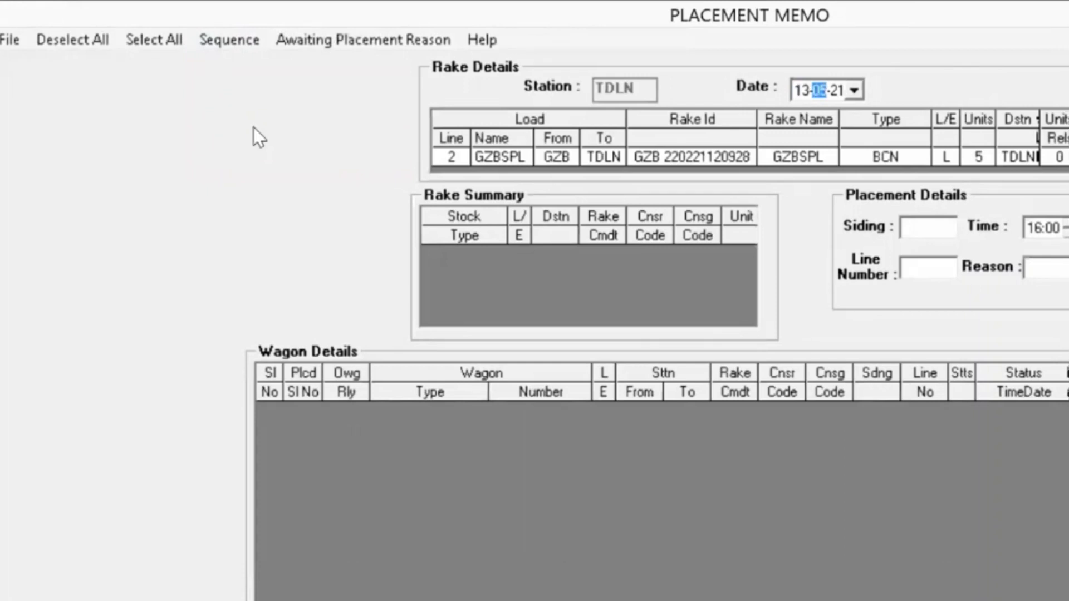
pyautogui.press('Tab')
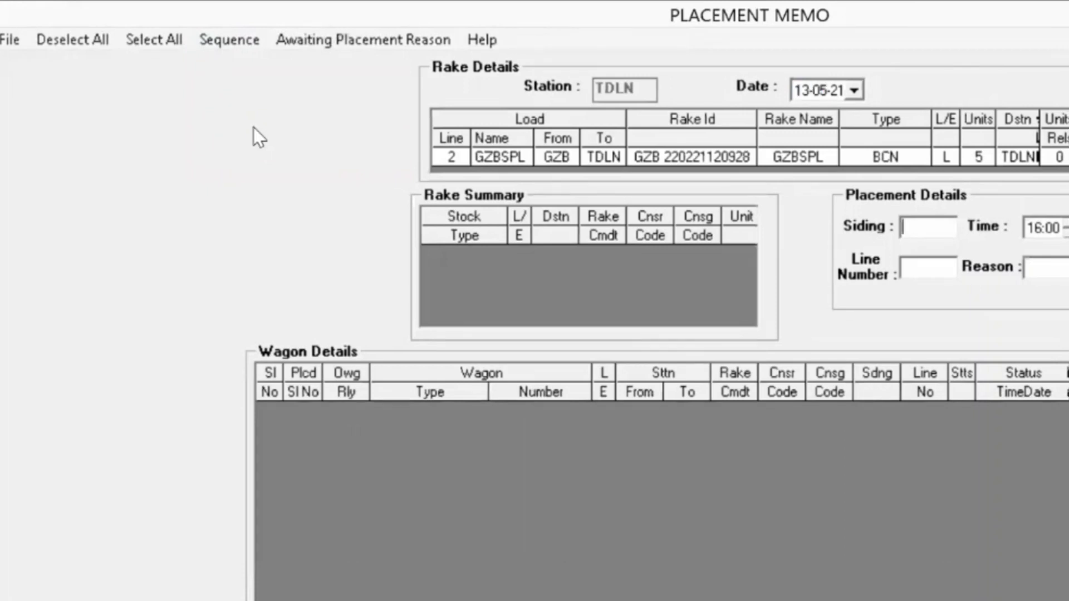
# Set the placement line number to 3 and the reason to ULDG, and load the rake's wagon details
pyautogui.press('Tab')
pyautogui.press('Tab')
pyautogui.write('3')
pyautogui.press('Tab')
pyautogui.hotkey('alt', 'Down')
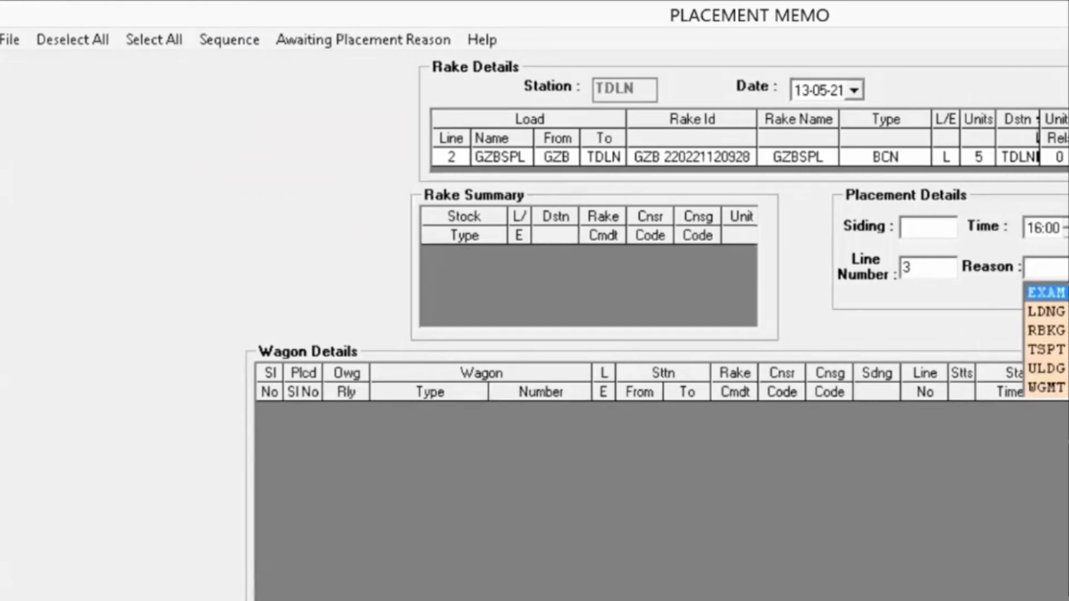
pyautogui.press('Down')
pyautogui.press('Down')
pyautogui.press('Down')
pyautogui.press('Down')
pyautogui.press('Return')
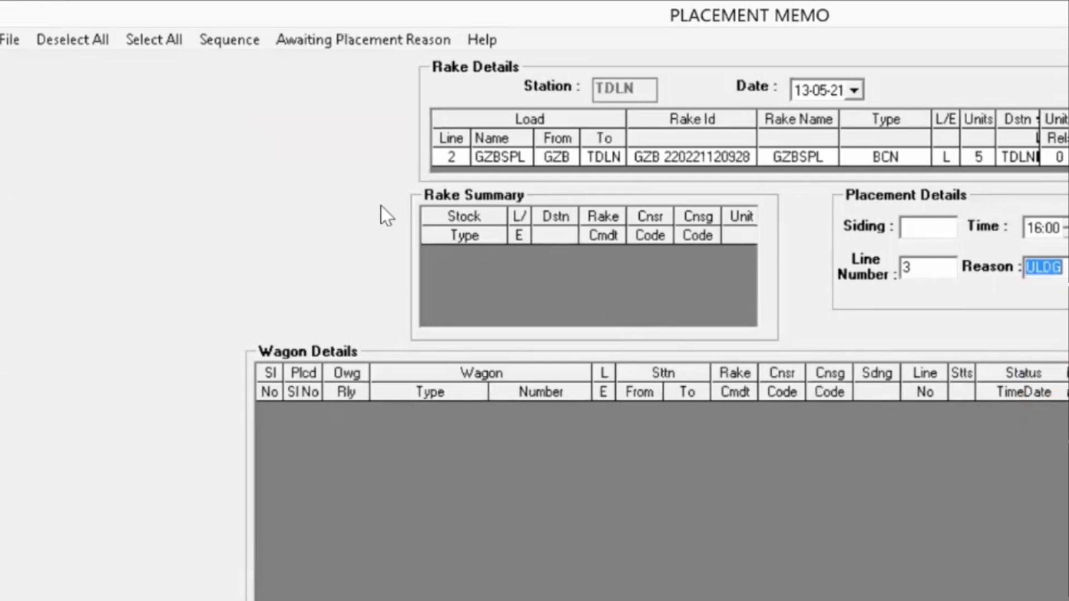
pyautogui.press('Tab')
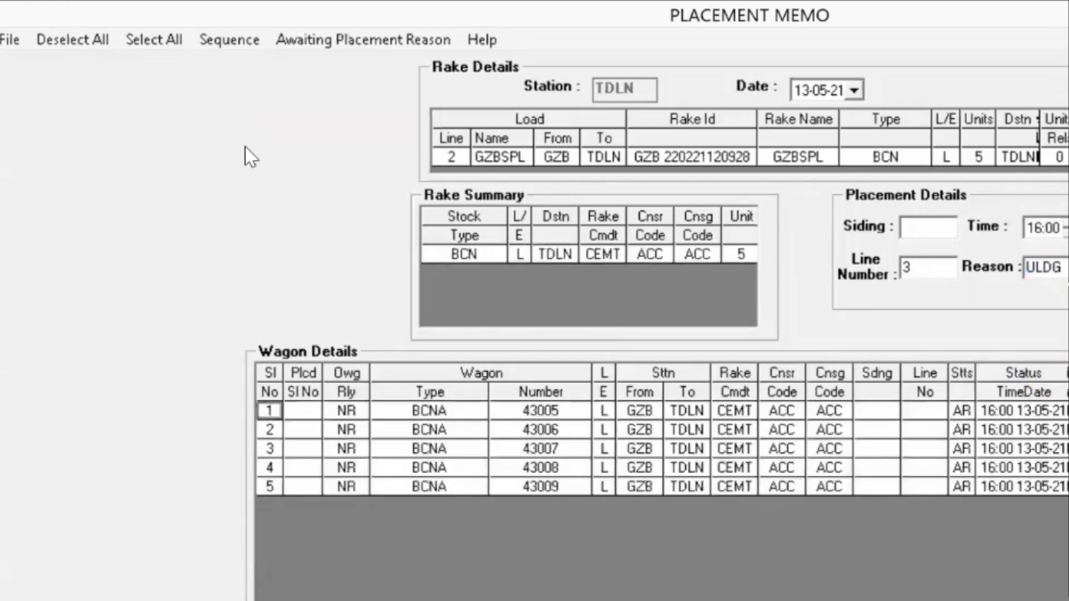
# Select all wagons of rake GZBSPL, save their placement, and exit the Placement Memo
pyautogui.click(163, 37)
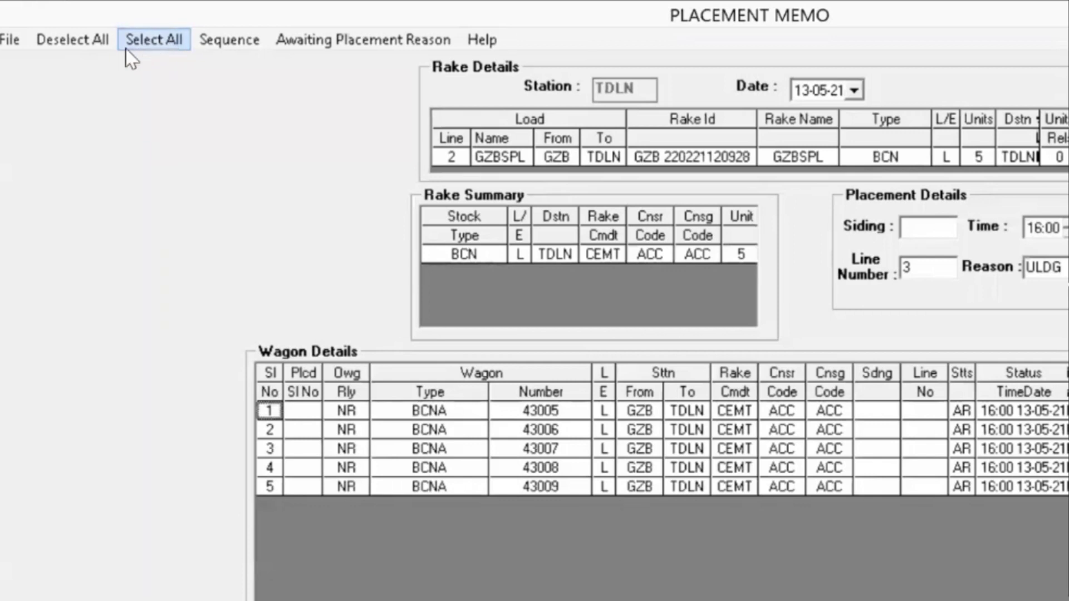
pyautogui.click(9, 40)
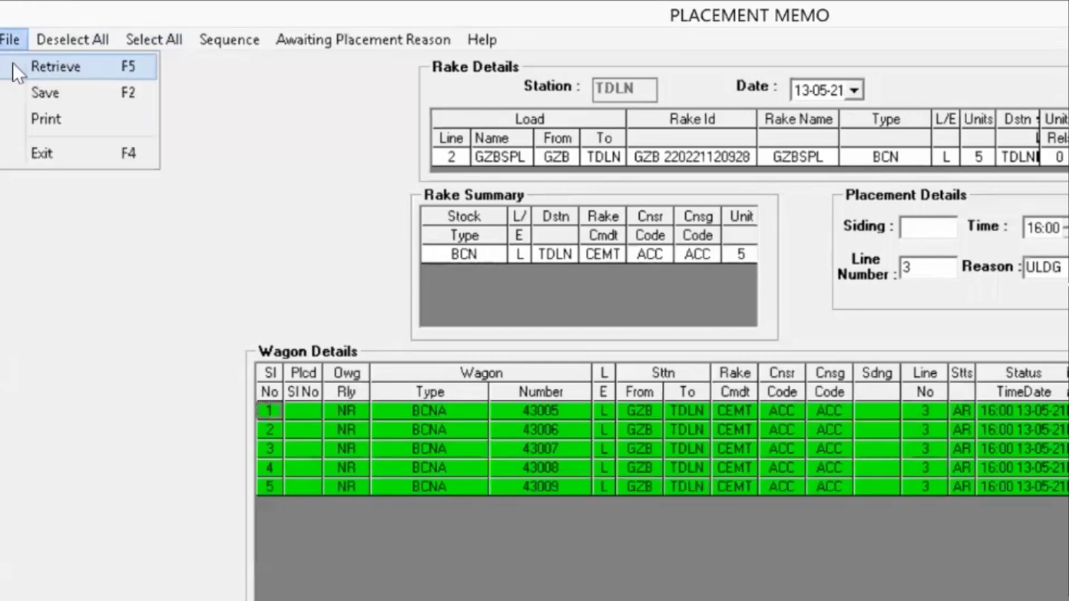
pyautogui.click(36, 91)
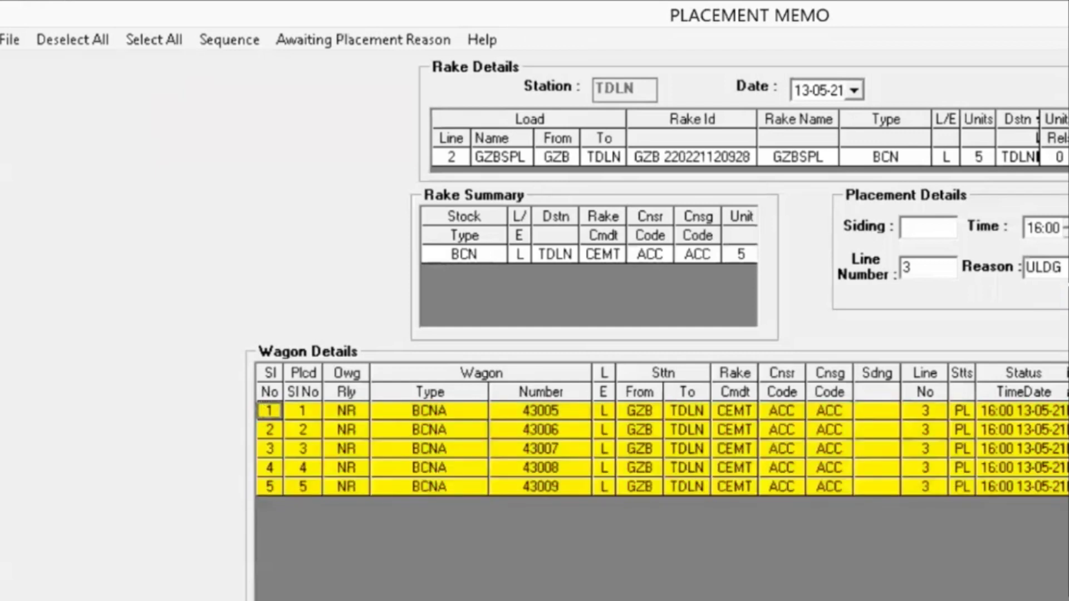
pyautogui.click(5, 39)
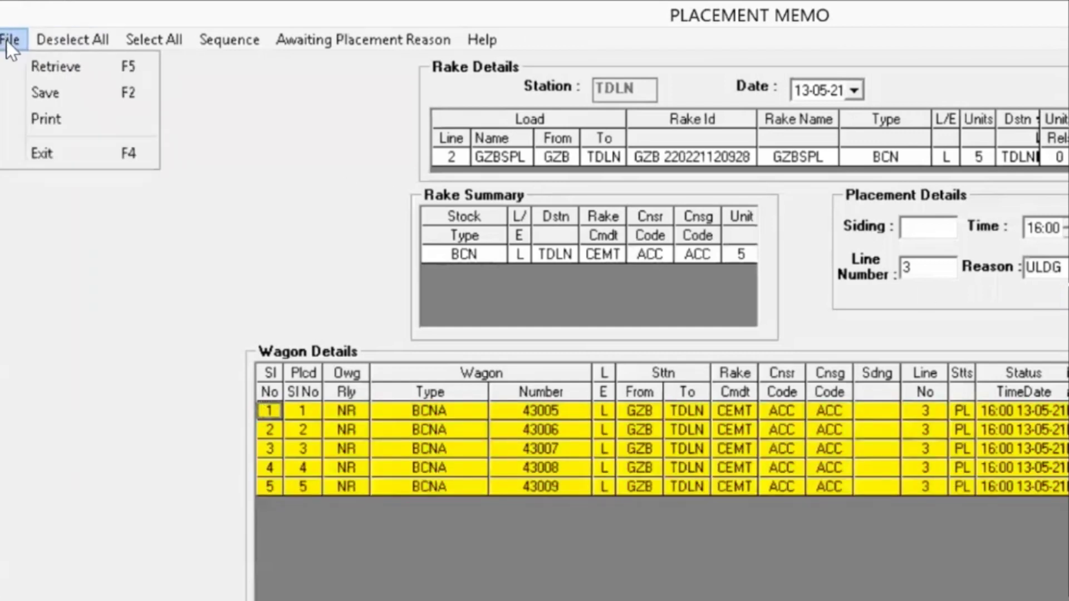
pyautogui.click(51, 148)
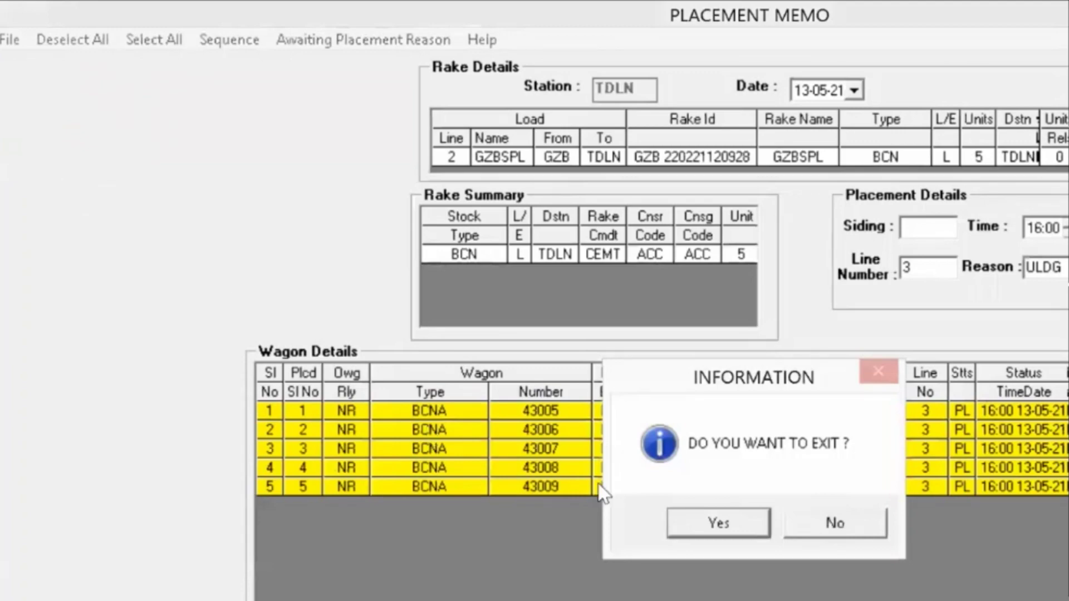
pyautogui.click(718, 525)
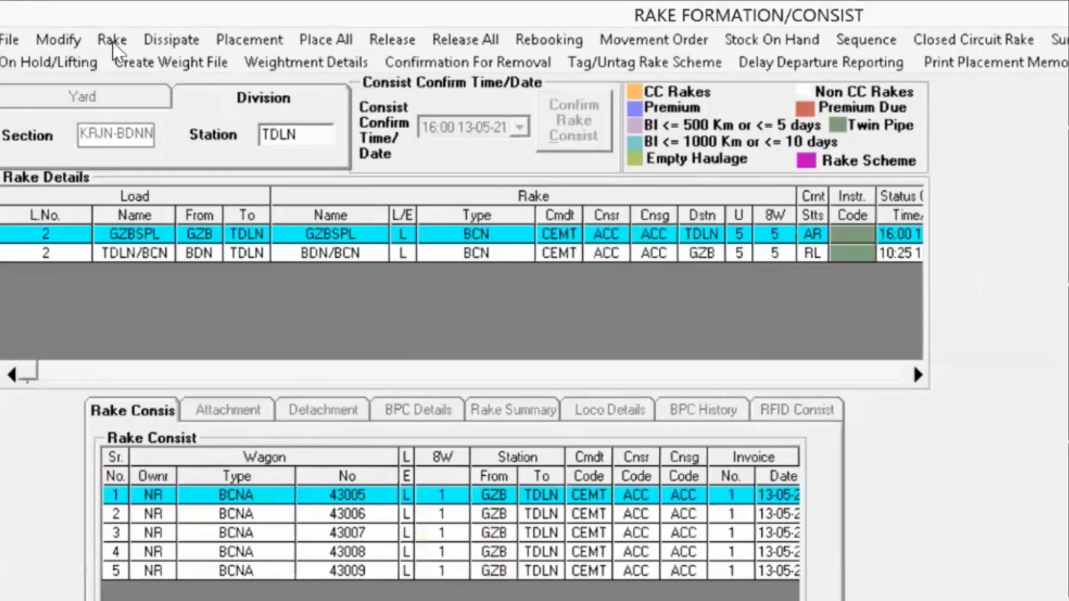
# Switch to the Terminal Management System, check the open days for station TDLN, and close the query
pyautogui.hotkey('alt', 'Tab')
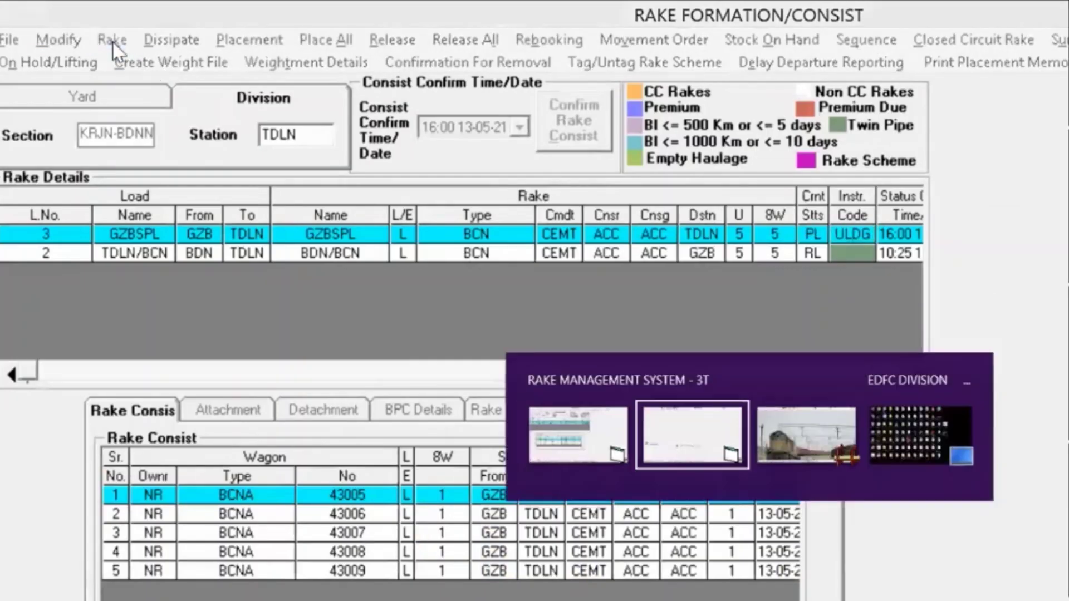
pyautogui.hotkey('alt', 'Tab')
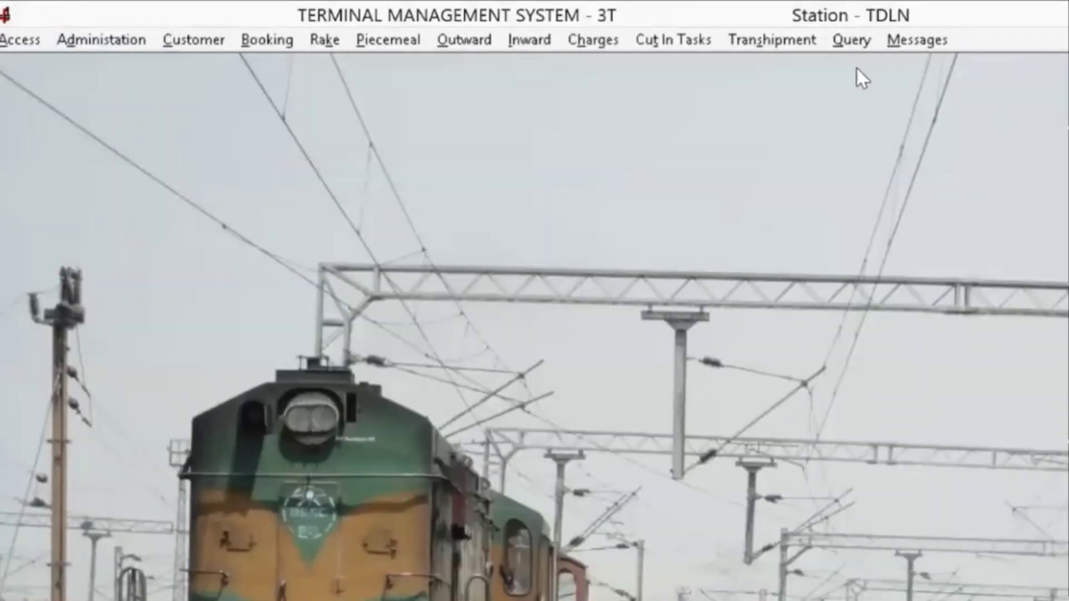
pyautogui.click(852, 40)
pyautogui.moveTo(932, 172)
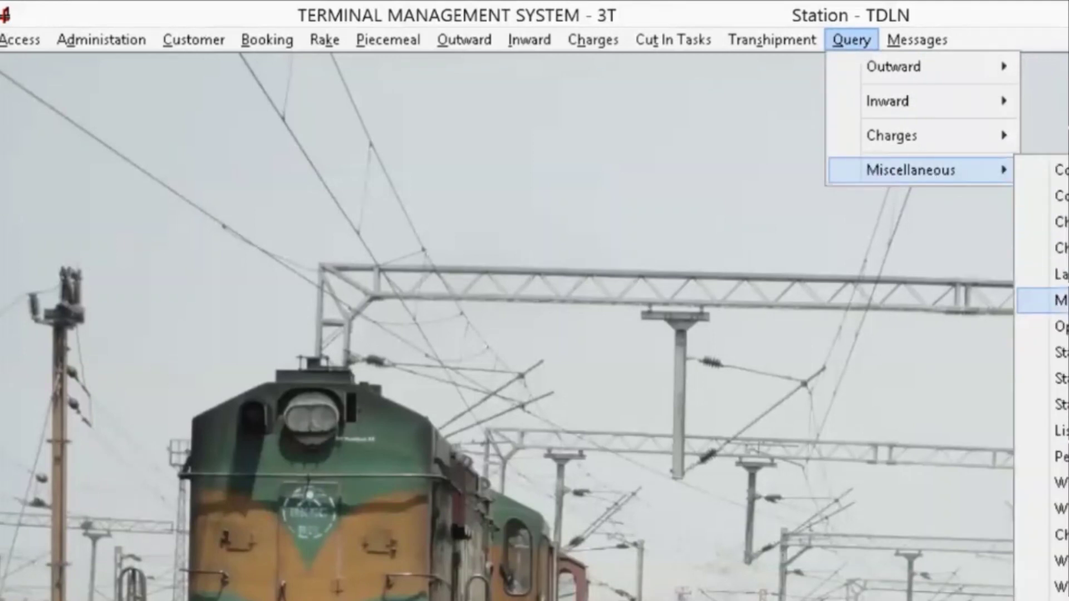
pyautogui.click(1058, 327)
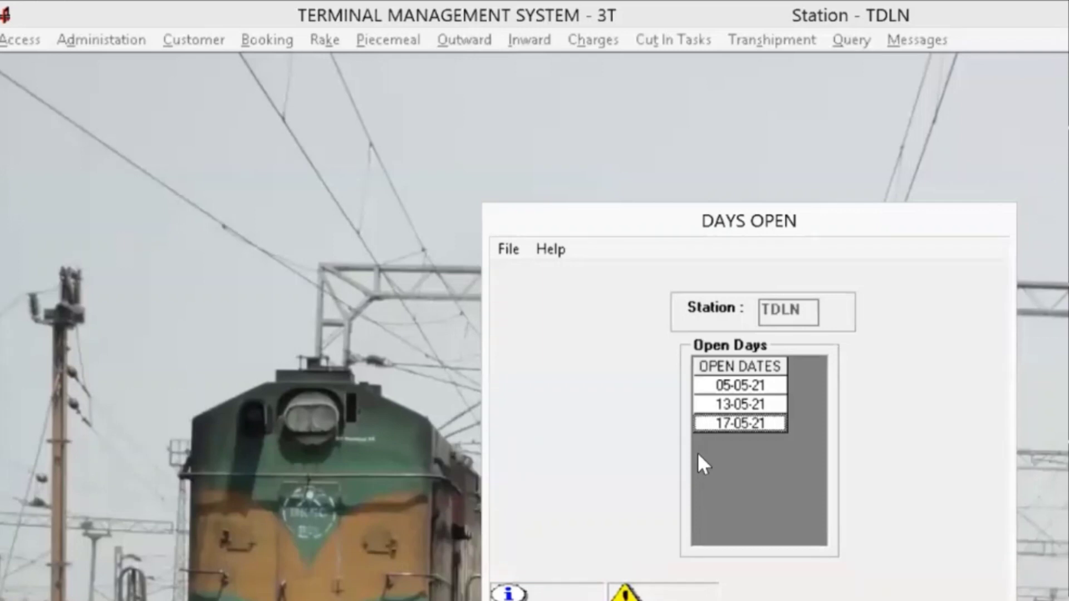
pyautogui.press('Escape')
pyautogui.press('Return')
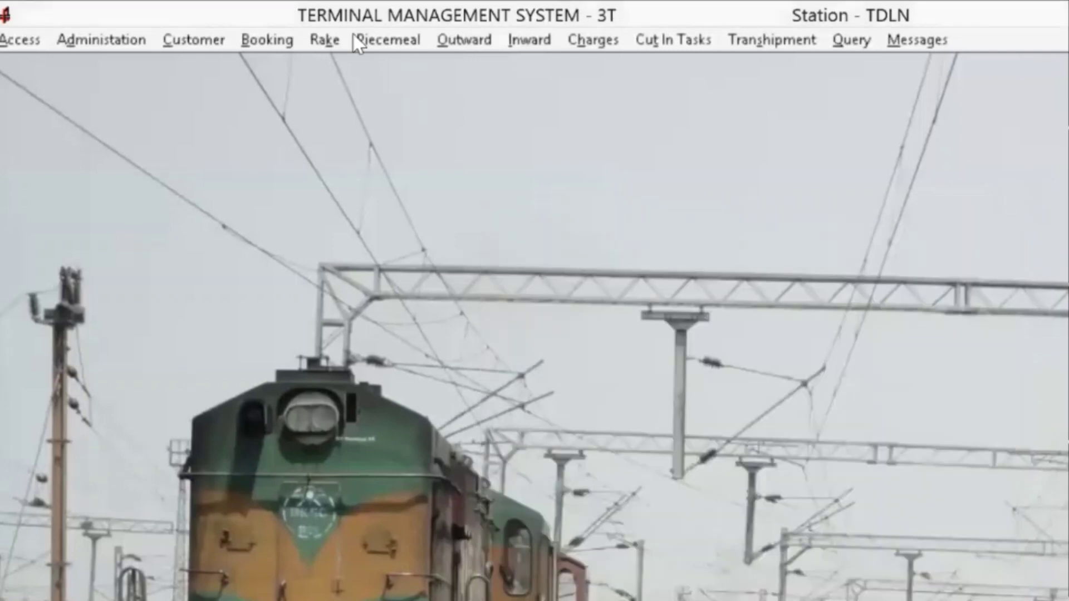
# Open the normal WTR for rake GZBSPL from Rake Handling and retrieve its wagons
pyautogui.click(319, 38)
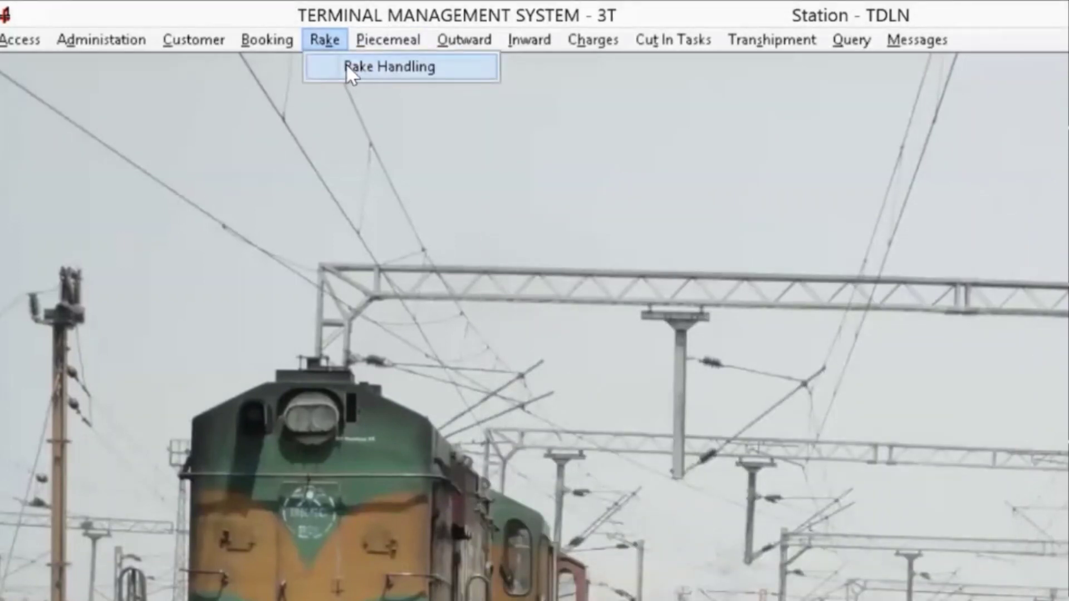
pyautogui.click(347, 69)
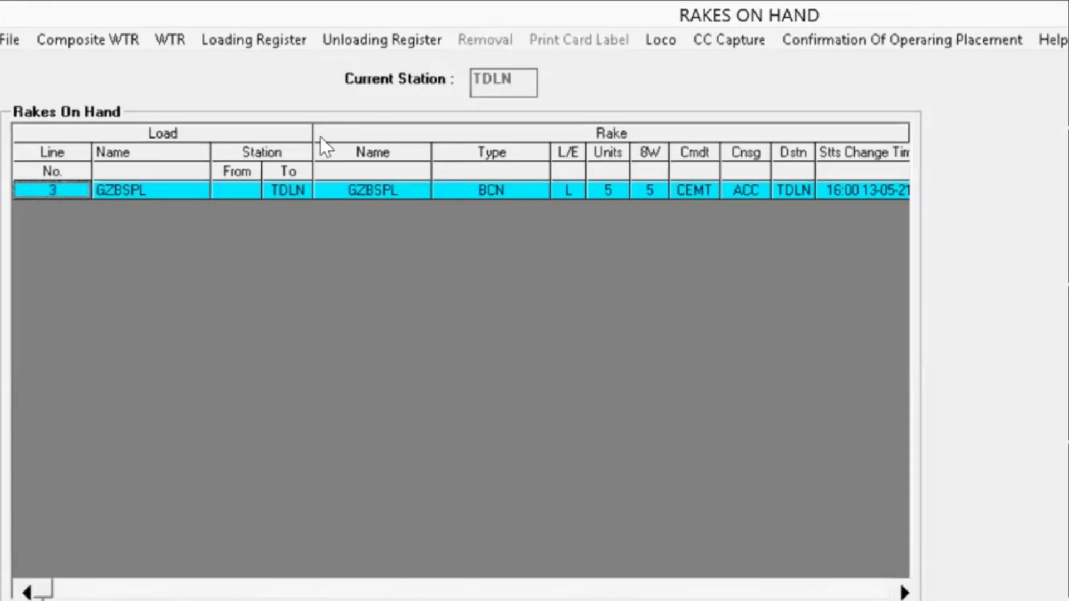
pyautogui.click(177, 39)
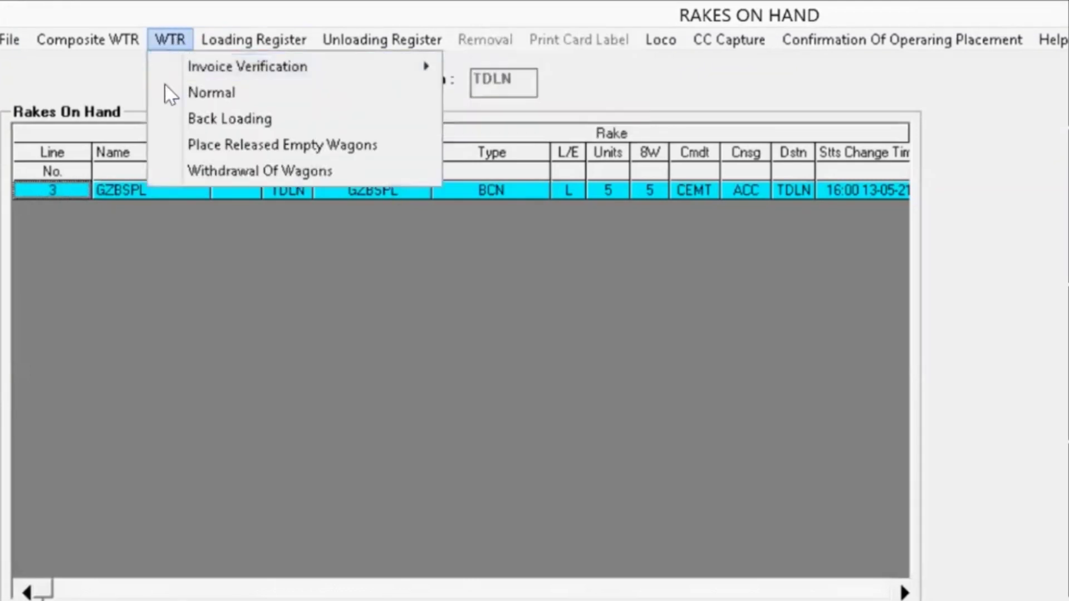
pyautogui.click(200, 93)
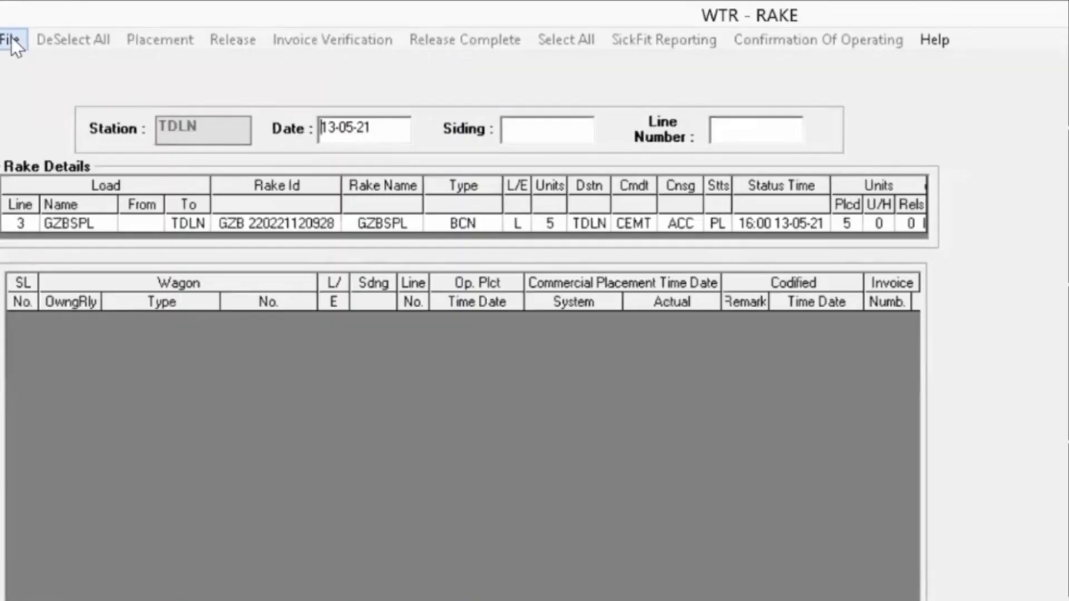
pyautogui.click(12, 38)
pyautogui.click(50, 94)
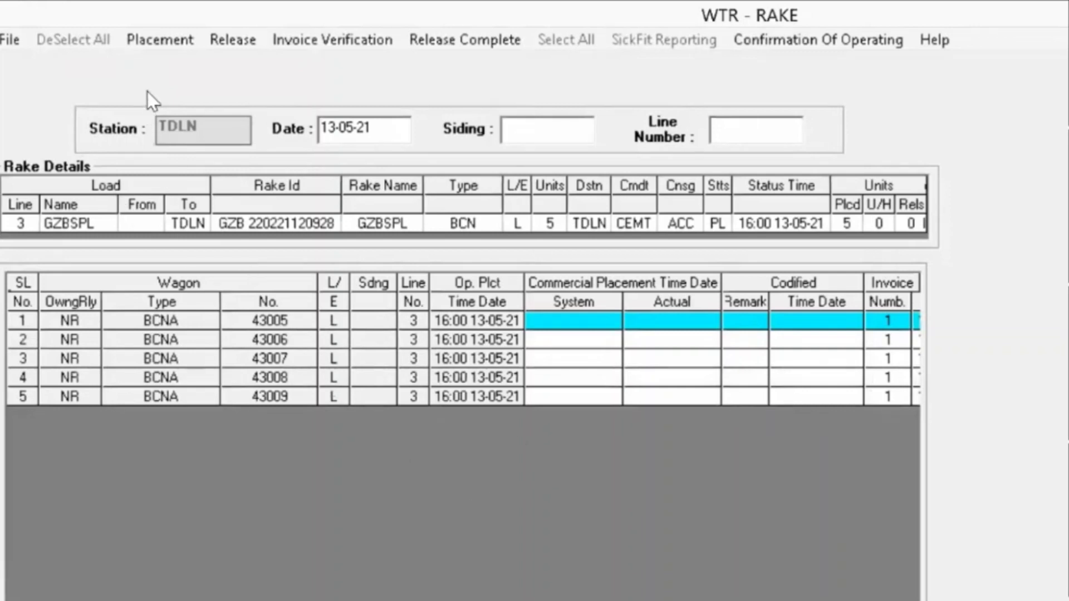
# Start commercial placement in the WTR and enter system time 16:00 13-05-21 for the first wagon
pyautogui.click(149, 41)
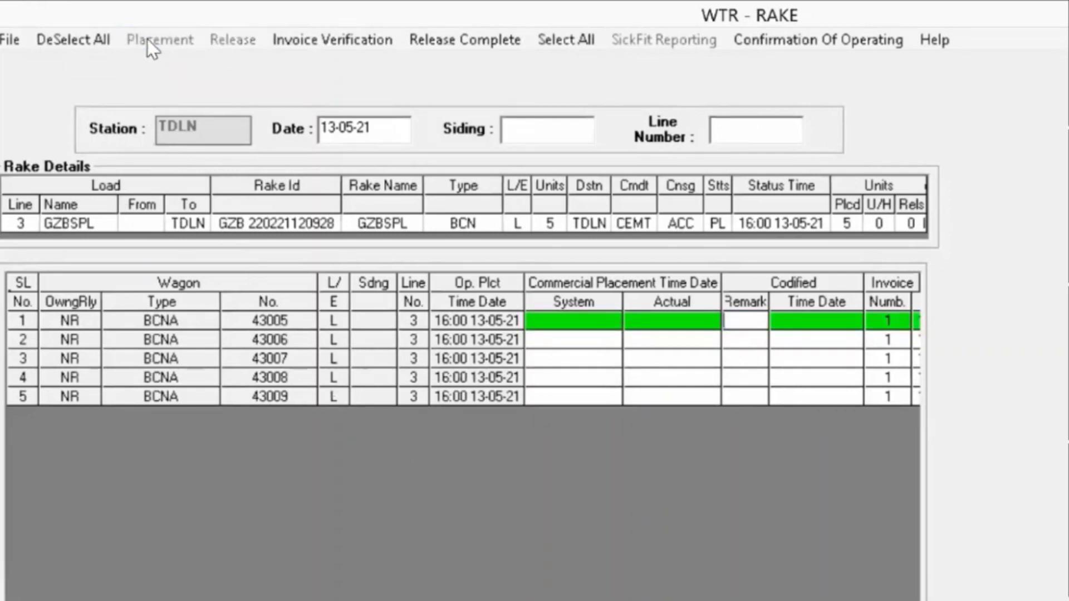
pyautogui.write('1600130521')
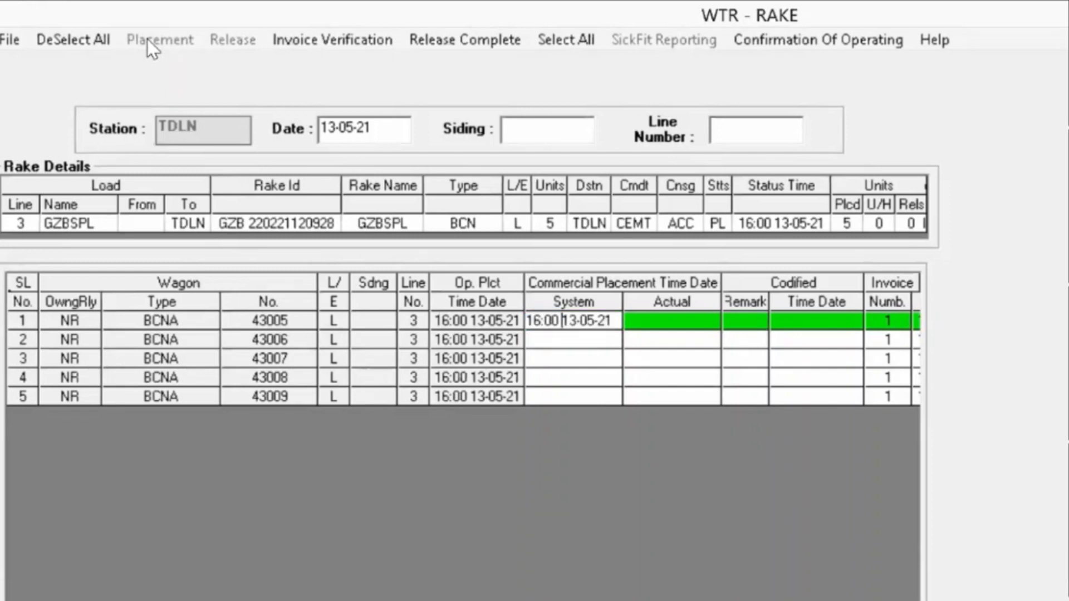
pyautogui.press('Return')
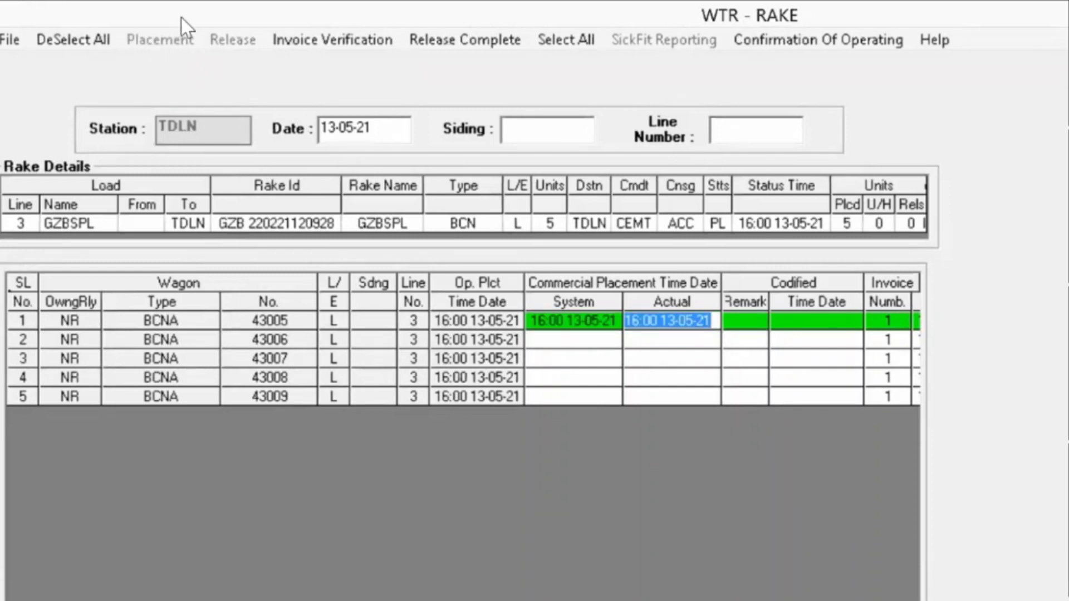
# Apply the first wagon's commercial placement time to all wagons of the rake and save the placement
pyautogui.click(568, 42)
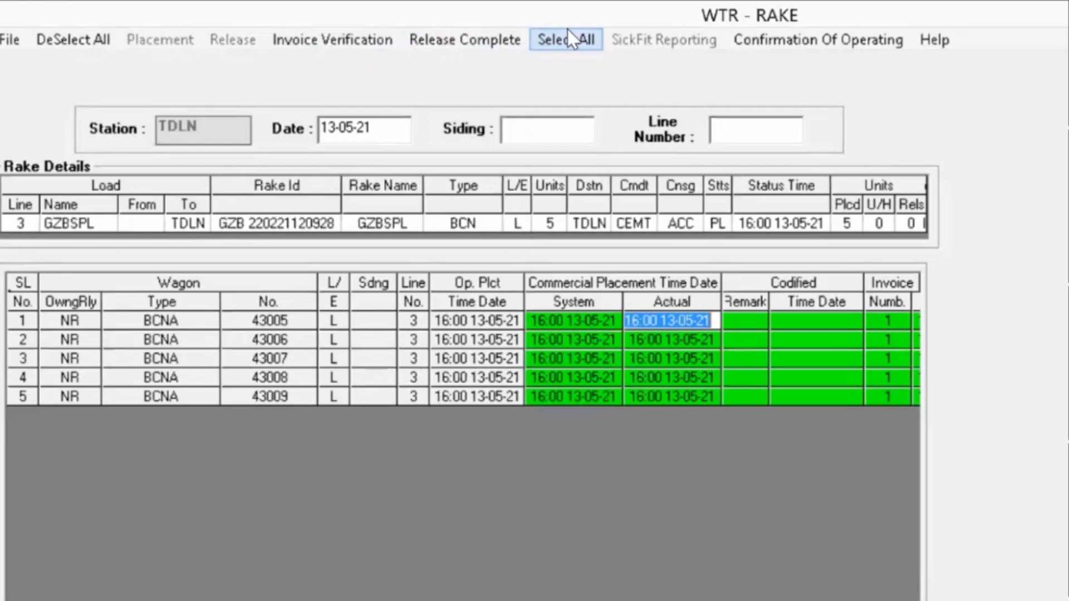
pyautogui.click(8, 41)
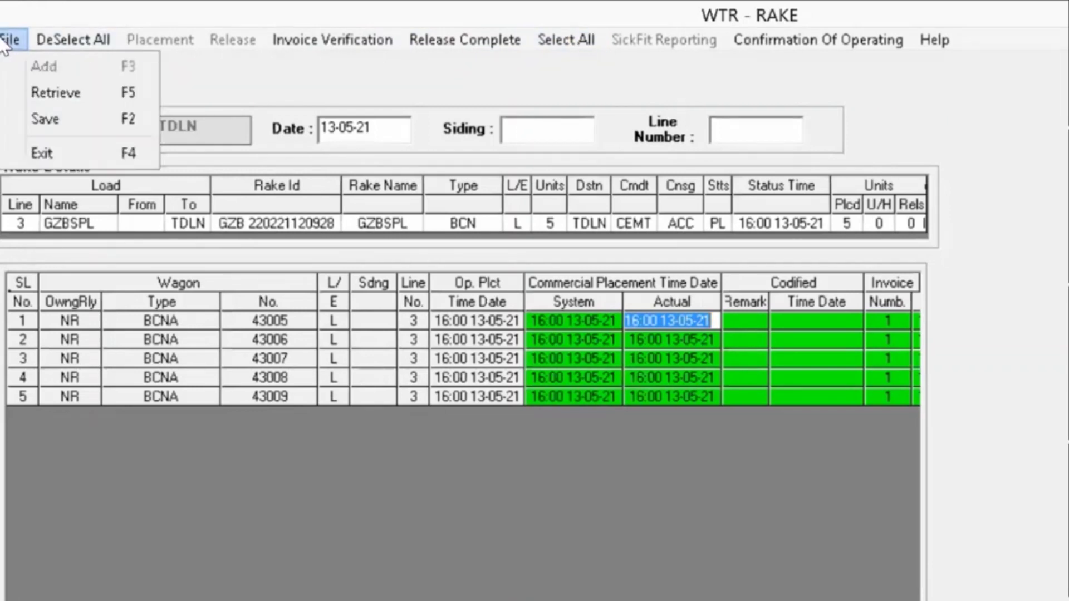
pyautogui.click(65, 112)
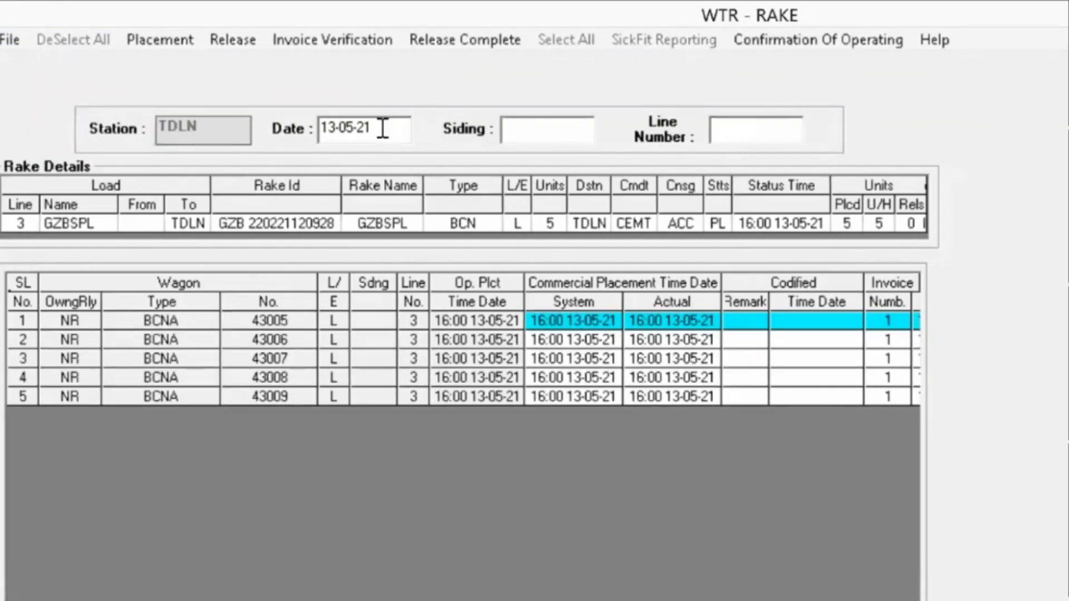
# Start the release entry for wagon 43005, accept 16:00 13-05-21 as commencement time, and set its release code to RE (Released Empty)
pyautogui.click(237, 48)
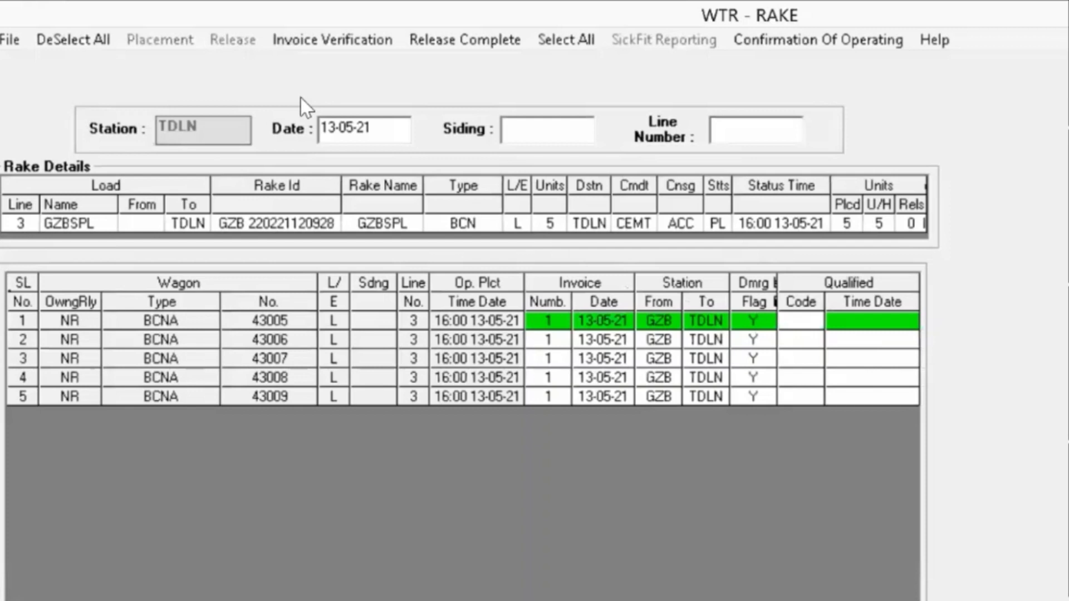
pyautogui.press('Tab')
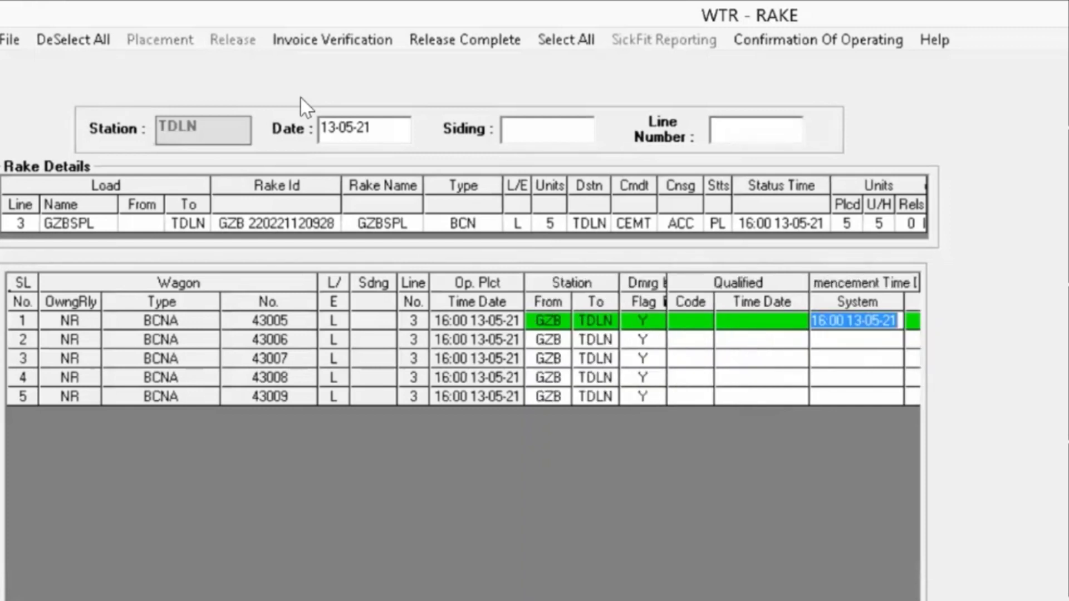
pyautogui.press('Tab')
pyautogui.press('Tab')
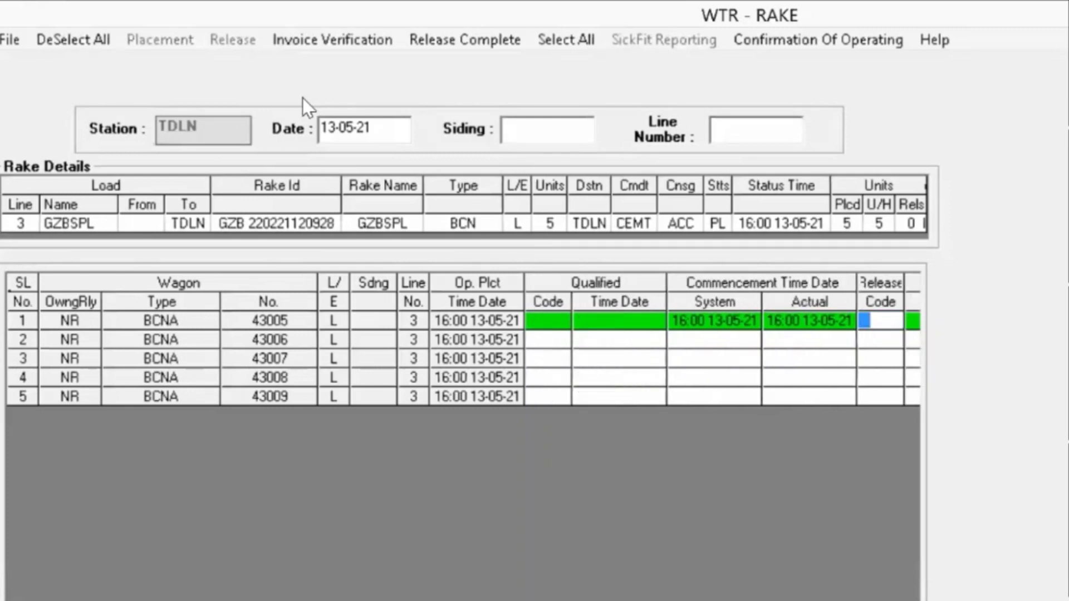
pyautogui.press('F1')
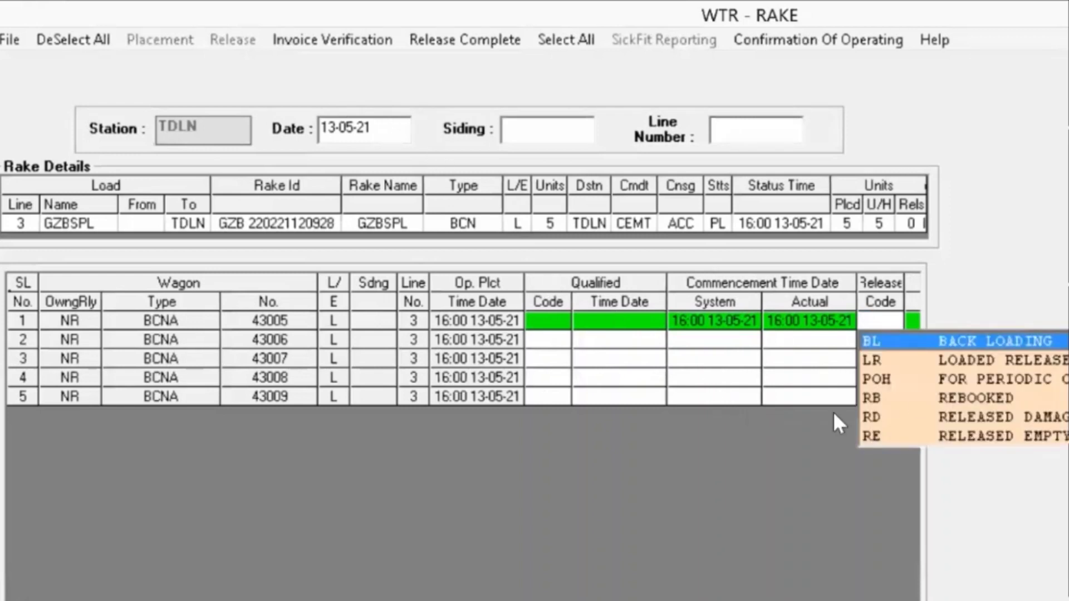
pyautogui.click(875, 436)
pyautogui.click(876, 436)
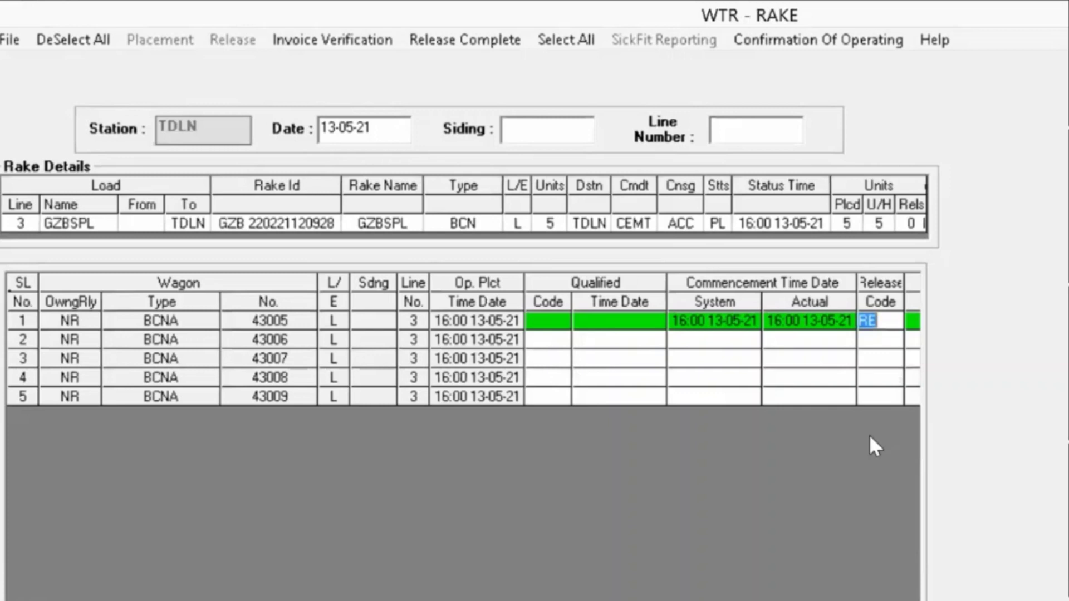
pyautogui.press('F1')
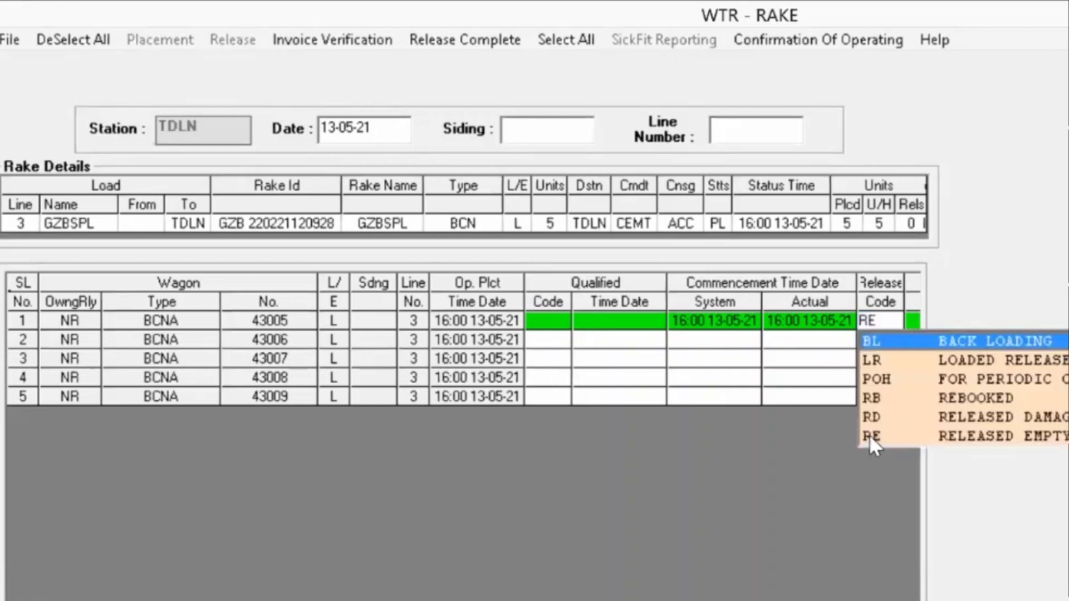
pyautogui.click(882, 398)
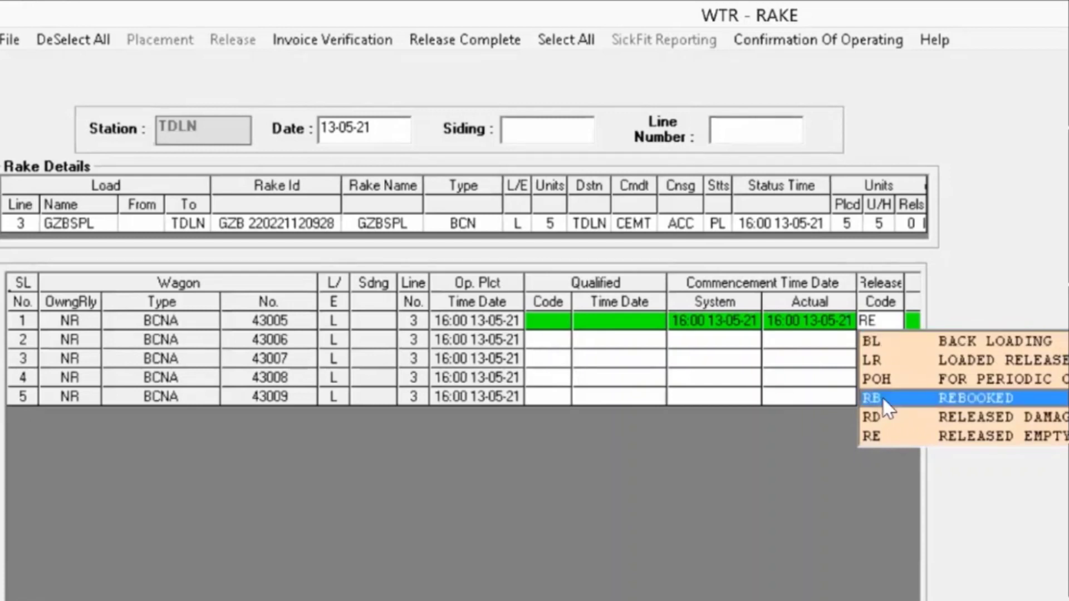
pyautogui.click(882, 436)
# Set wagon 43005's system release time to 23:55 on 13-05-21
pyautogui.press('Tab')
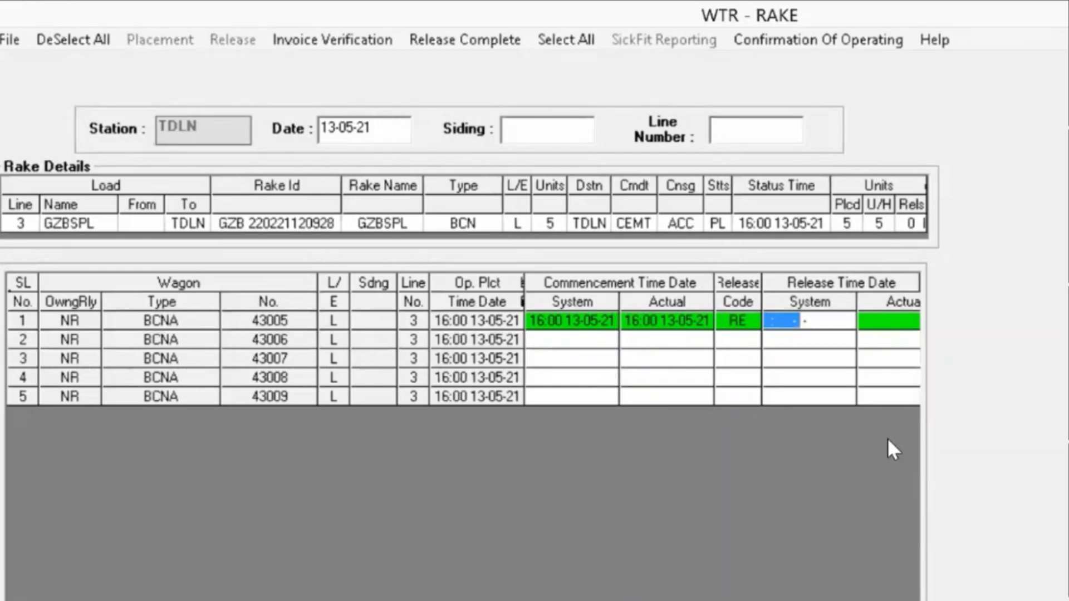
pyautogui.write('2320')
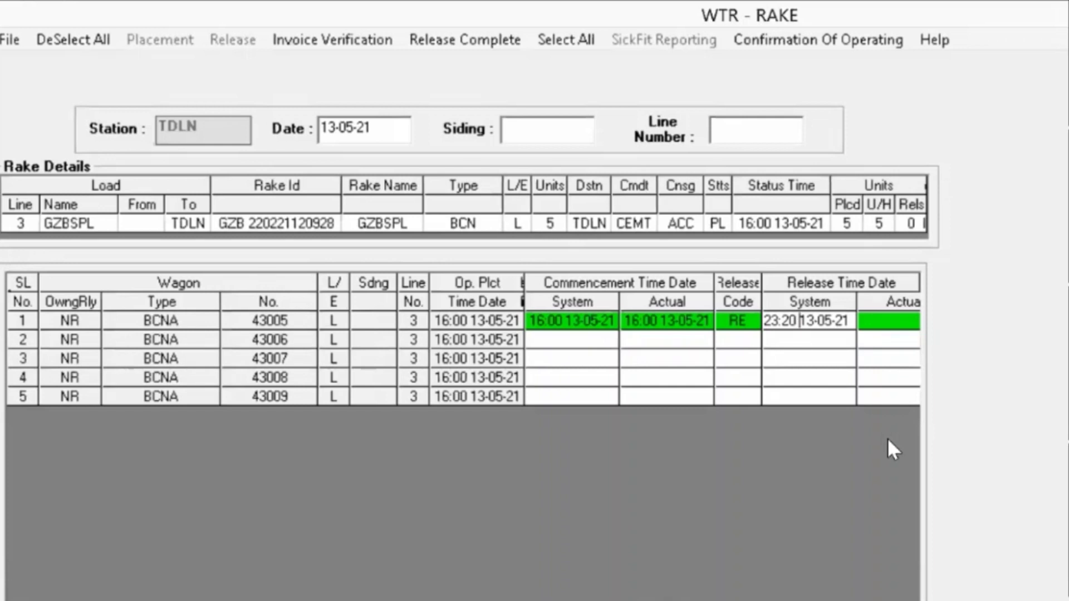
pyautogui.press('Delete')
pyautogui.press('BackSpace')
pyautogui.write('55')
pyautogui.press('Tab')
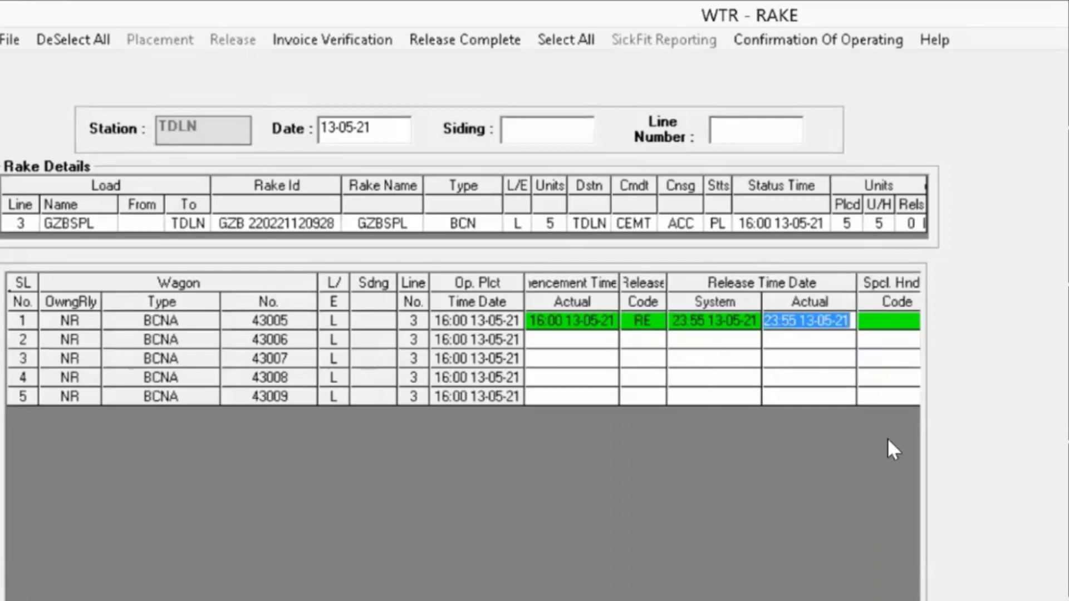
# Accept the actual release time, leave the special handling code blank, and set the first wagon's loading type to MC (Mechanical)
pyautogui.press('Tab')
pyautogui.press('Tab')
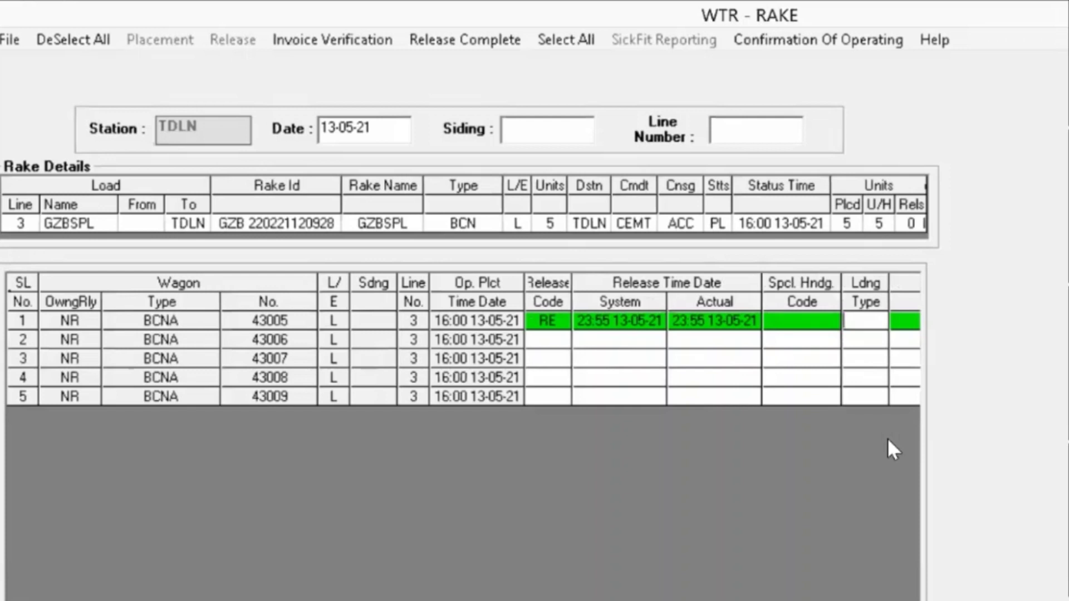
pyautogui.press('F1')
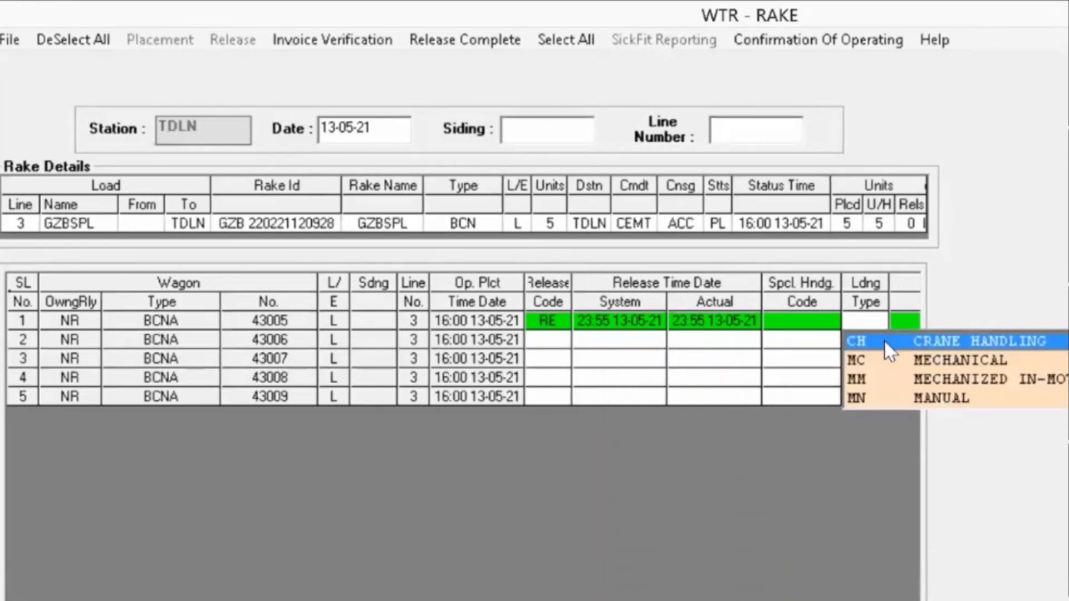
pyautogui.click(860, 366)
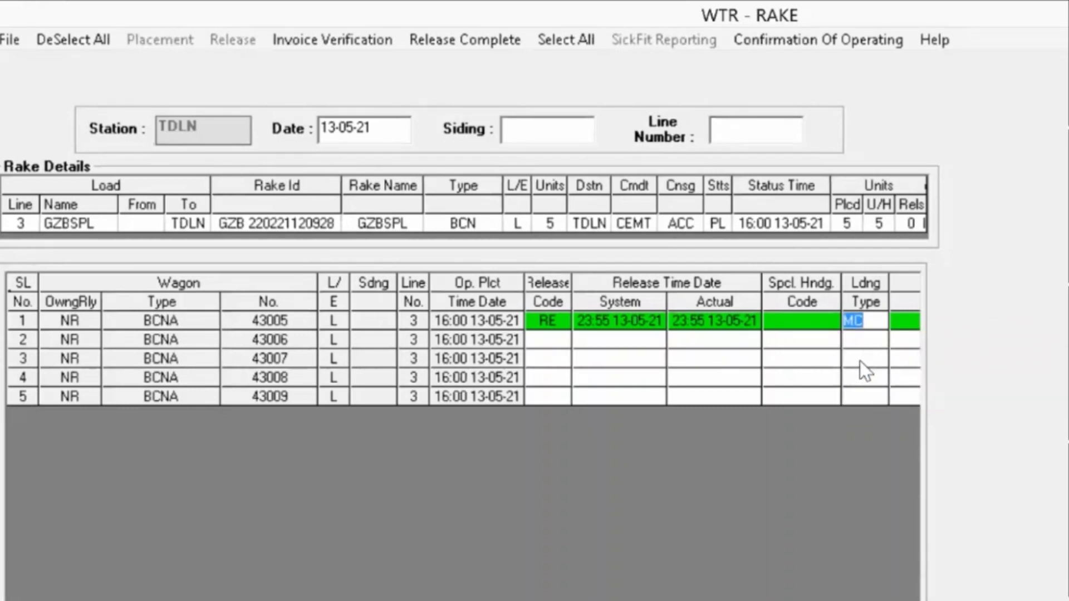
# Apply the first wagon's release details to all wagons in the rake and save the release
pyautogui.click(564, 42)
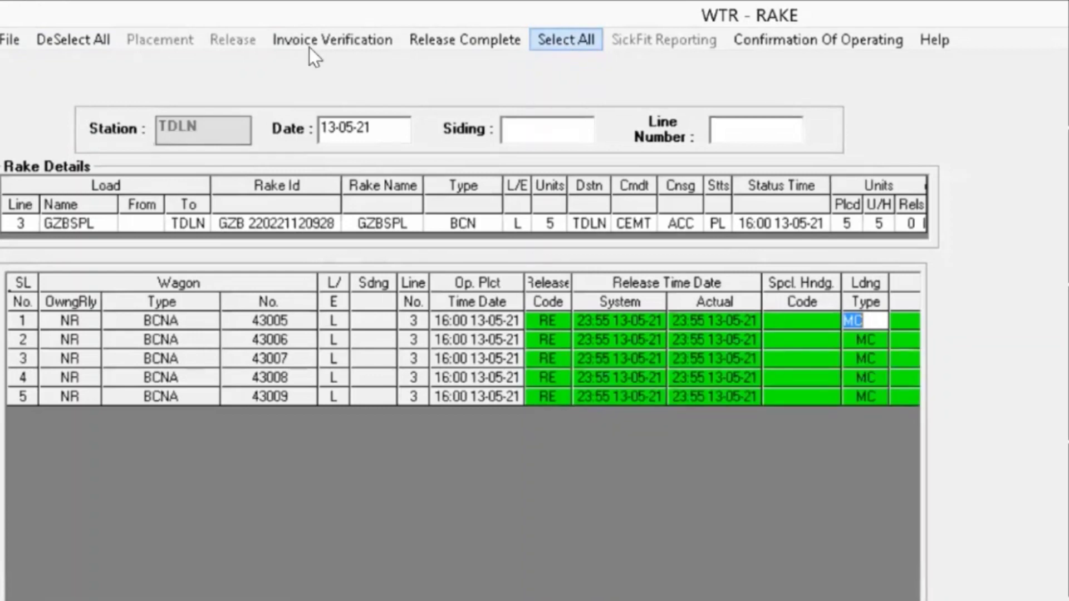
pyautogui.click(12, 44)
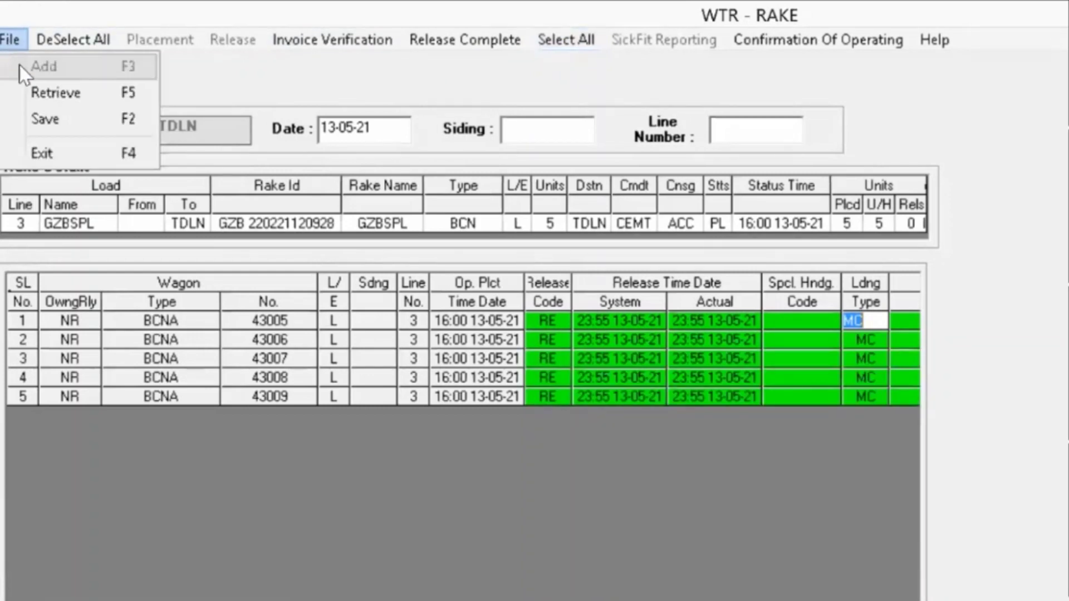
pyautogui.click(38, 125)
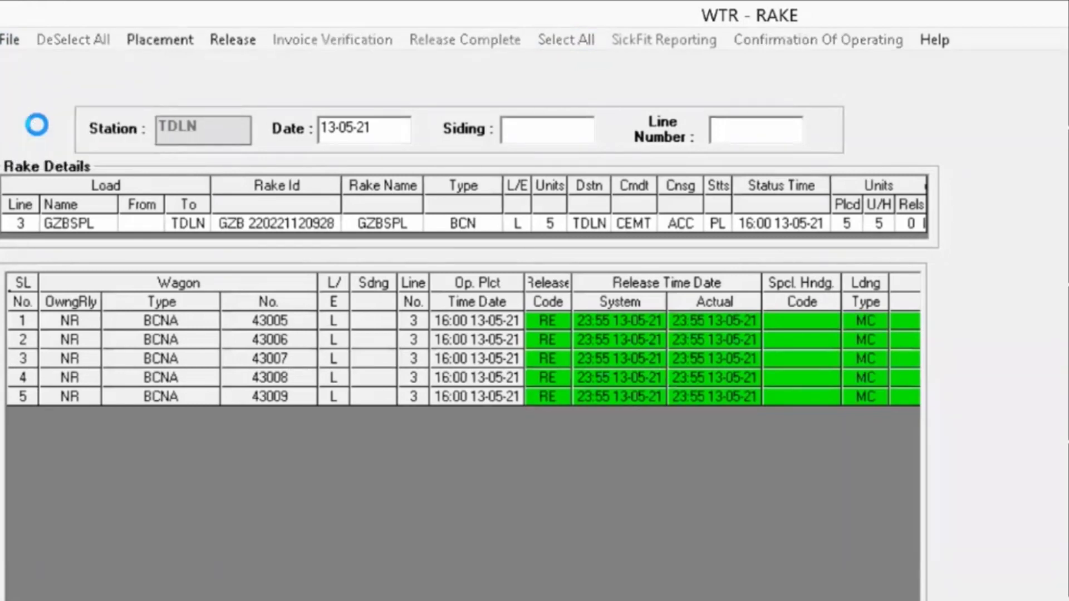
# Complete the rake's release by saving the new empty rake header with its optional fields blank, and exit the header form
pyautogui.click(458, 38)
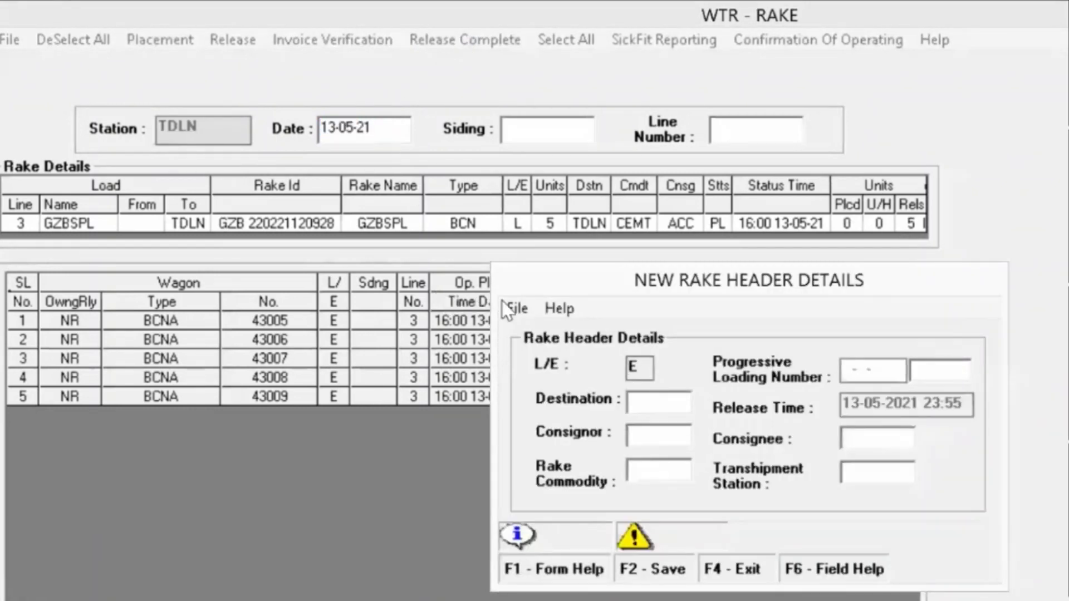
pyautogui.click(511, 310)
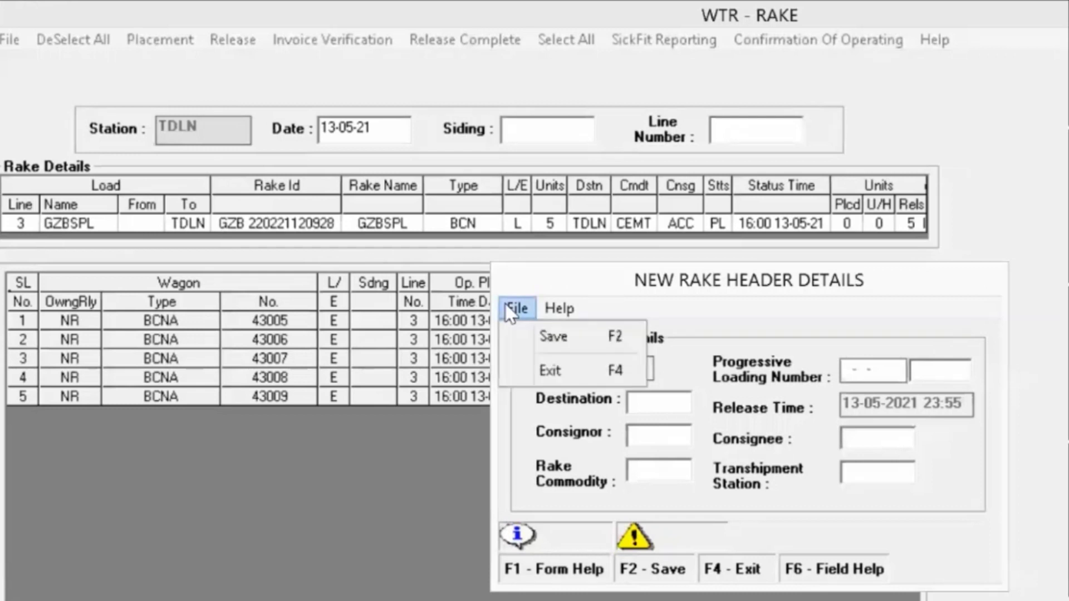
pyautogui.click(556, 337)
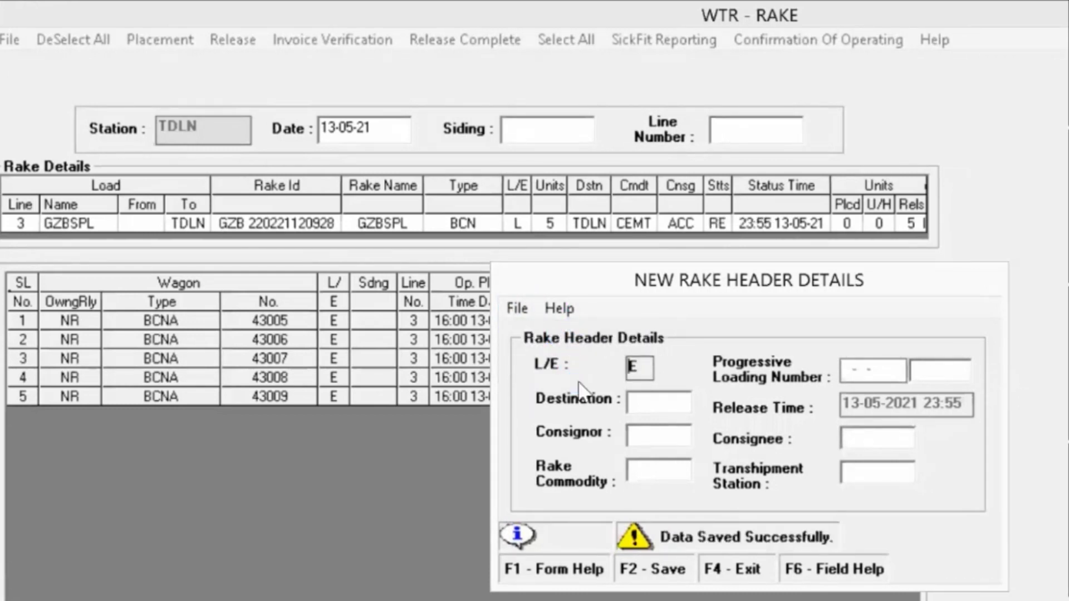
pyautogui.click(519, 309)
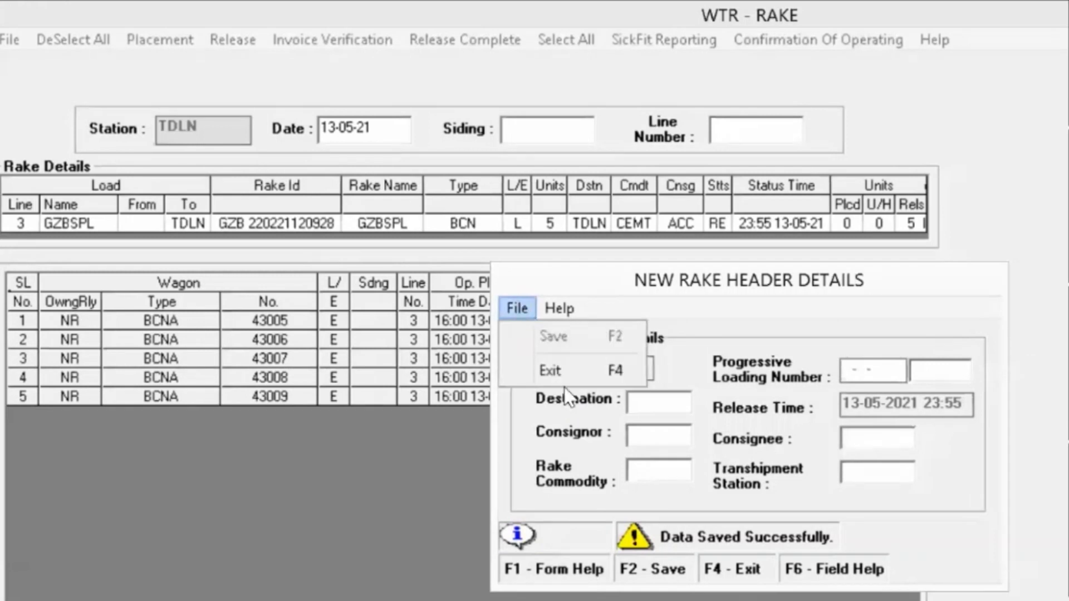
pyautogui.click(563, 372)
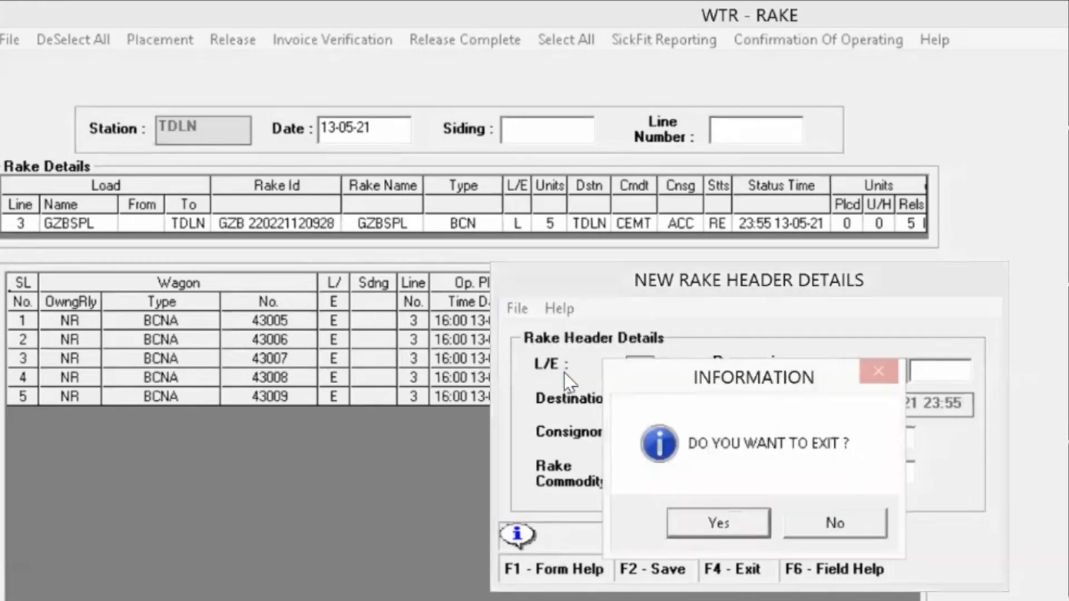
pyautogui.click(727, 523)
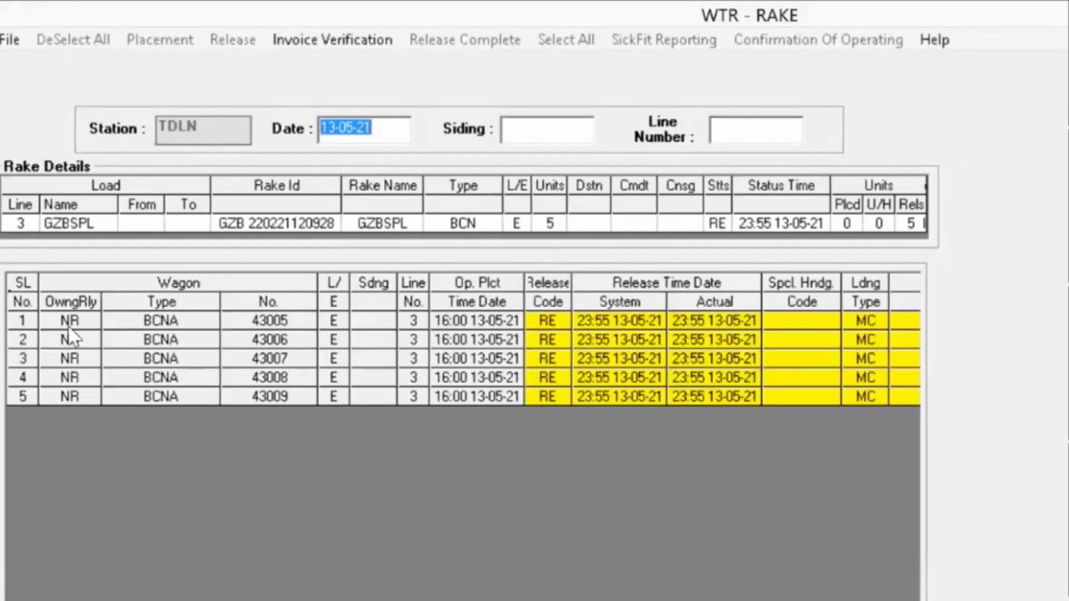
# Exit the WTR rake form and return to the Rakes On Hand list
pyautogui.click(8, 40)
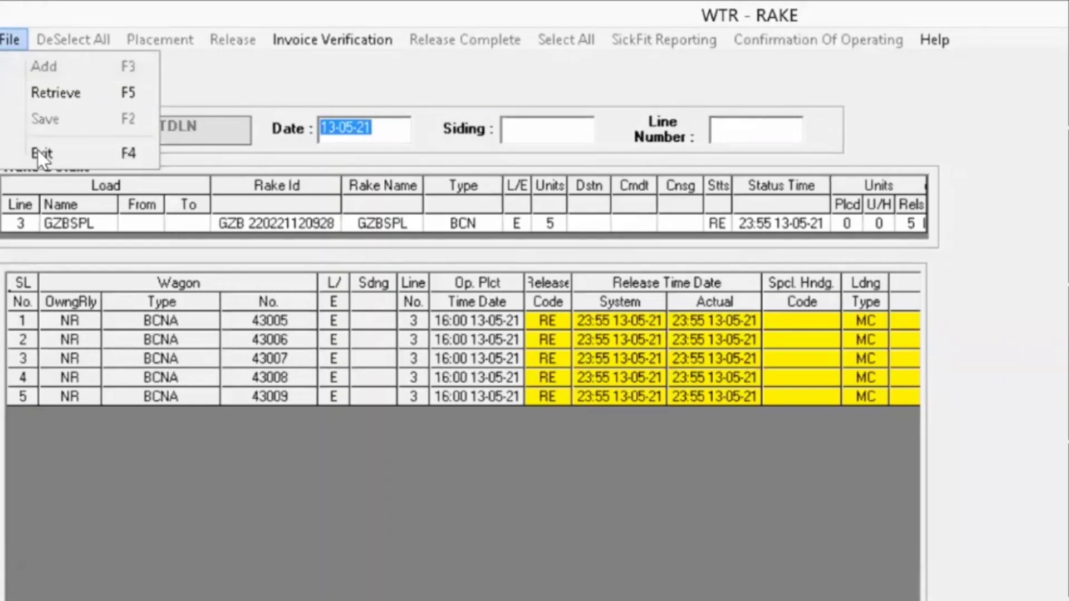
pyautogui.click(38, 151)
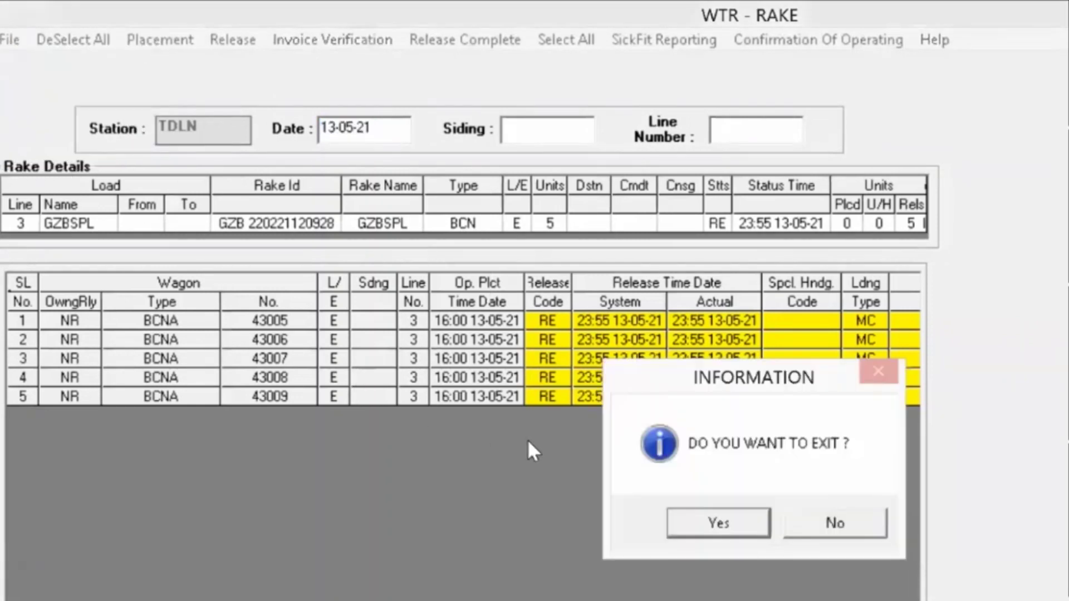
pyautogui.click(691, 519)
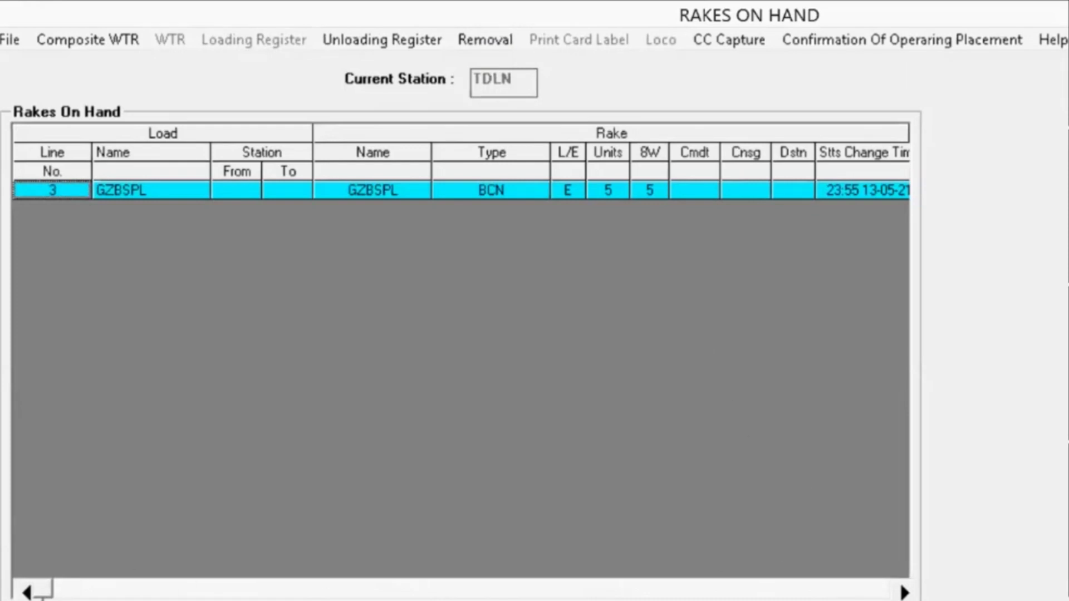
# Check the GZBSPL rake's release status, open its removal form, and retrieve the wagon details
pyautogui.click(903, 593)
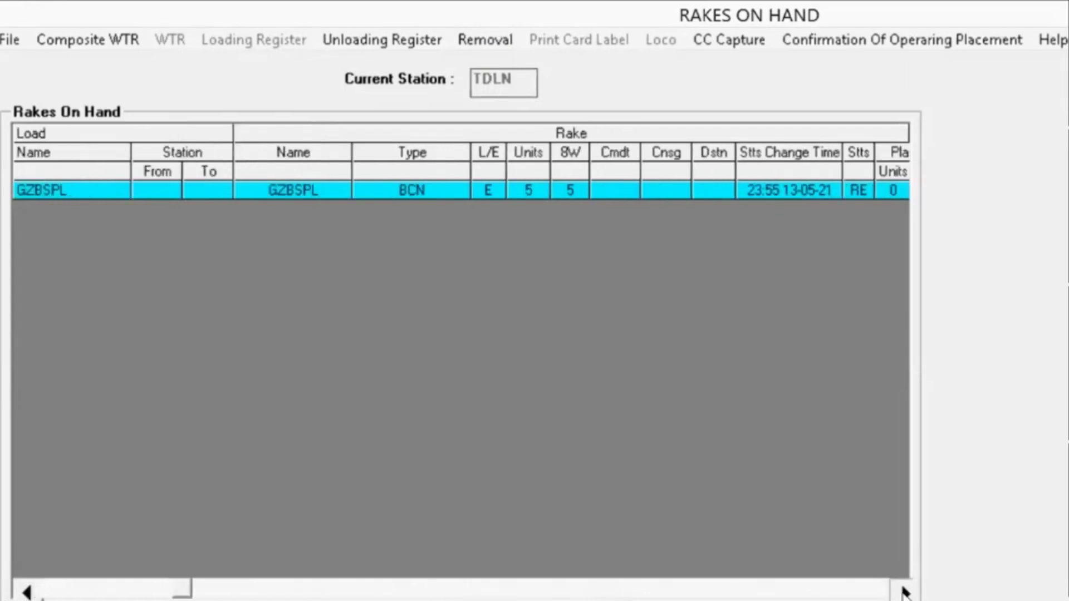
pyautogui.click(903, 592)
pyautogui.click(903, 593)
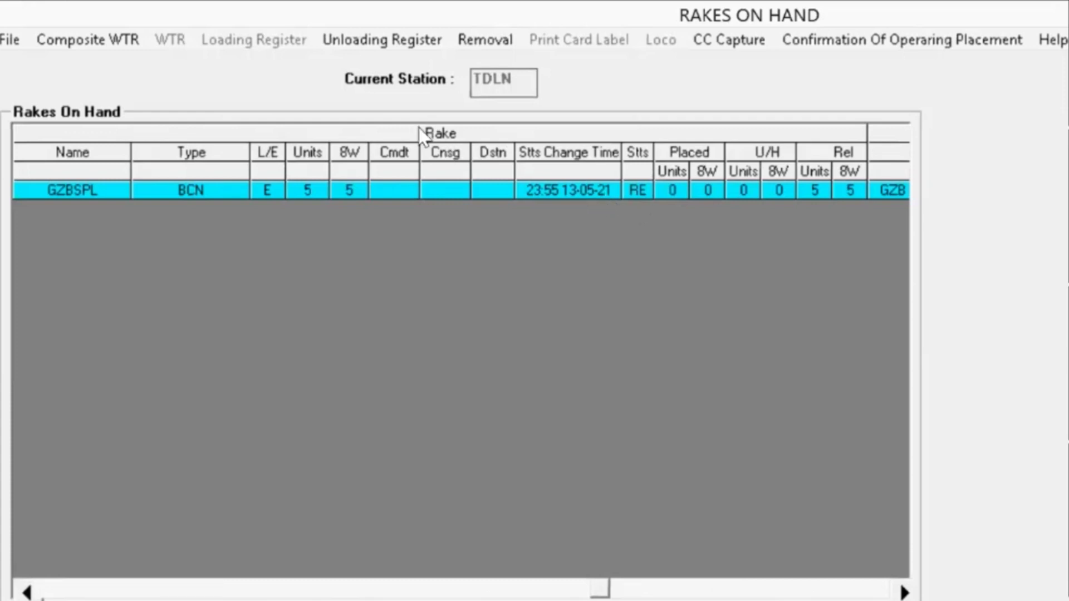
pyautogui.click(483, 44)
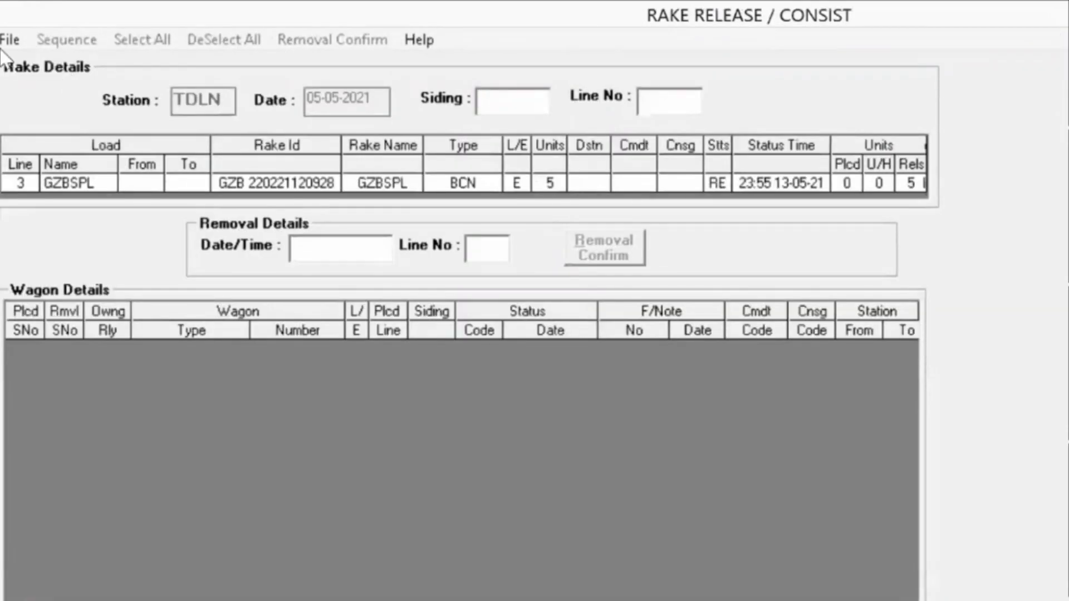
pyautogui.click(8, 40)
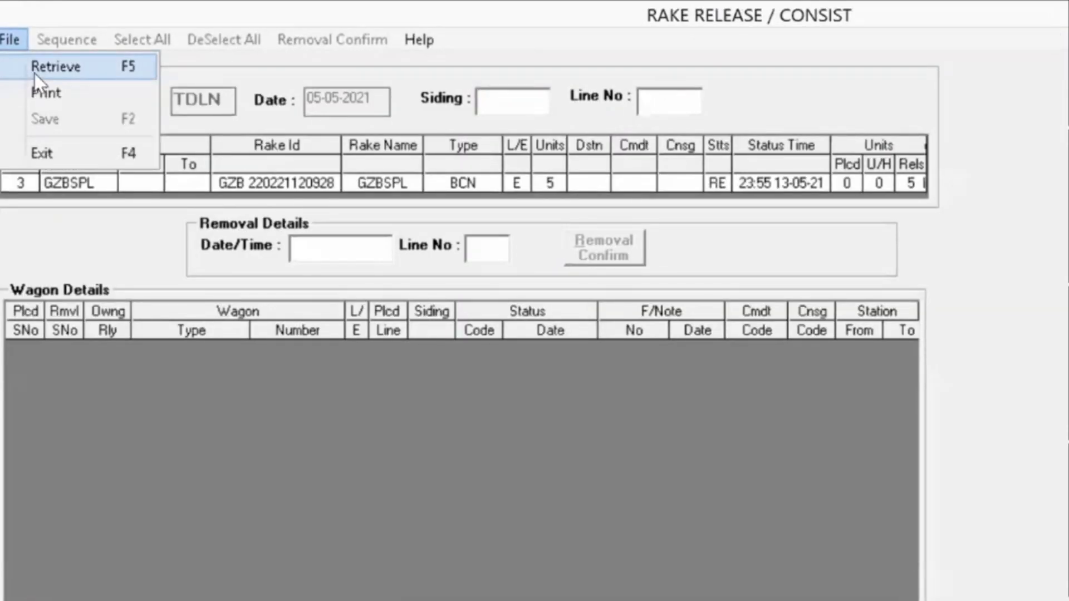
pyautogui.click(34, 74)
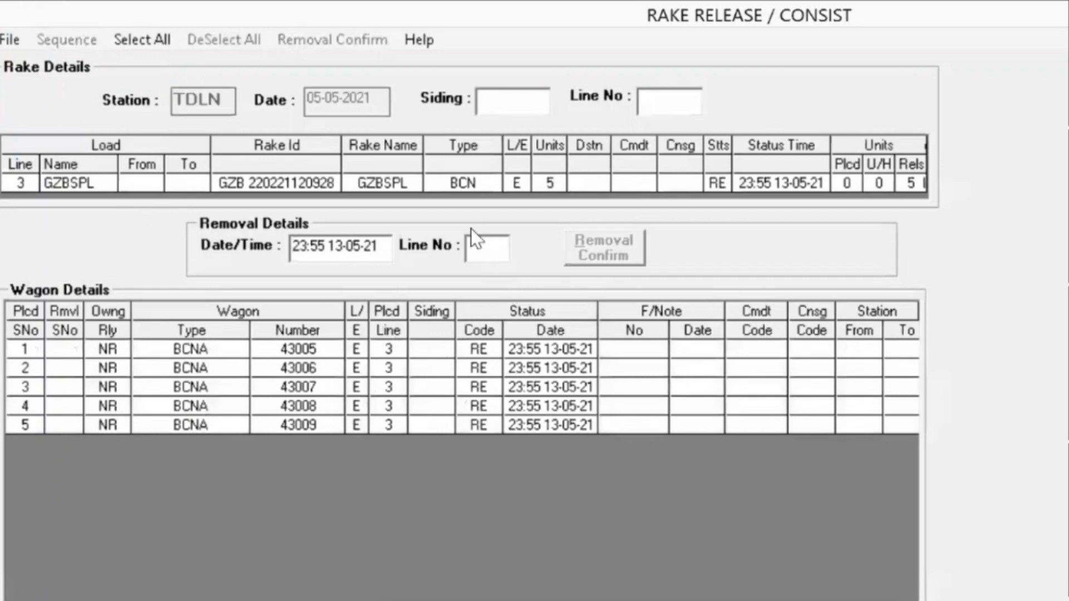
# Set the removal line number to 1, select all of the rake's wagons, save the removal and confirm it
pyautogui.click(468, 245)
pyautogui.write('1')
pyautogui.click(156, 40)
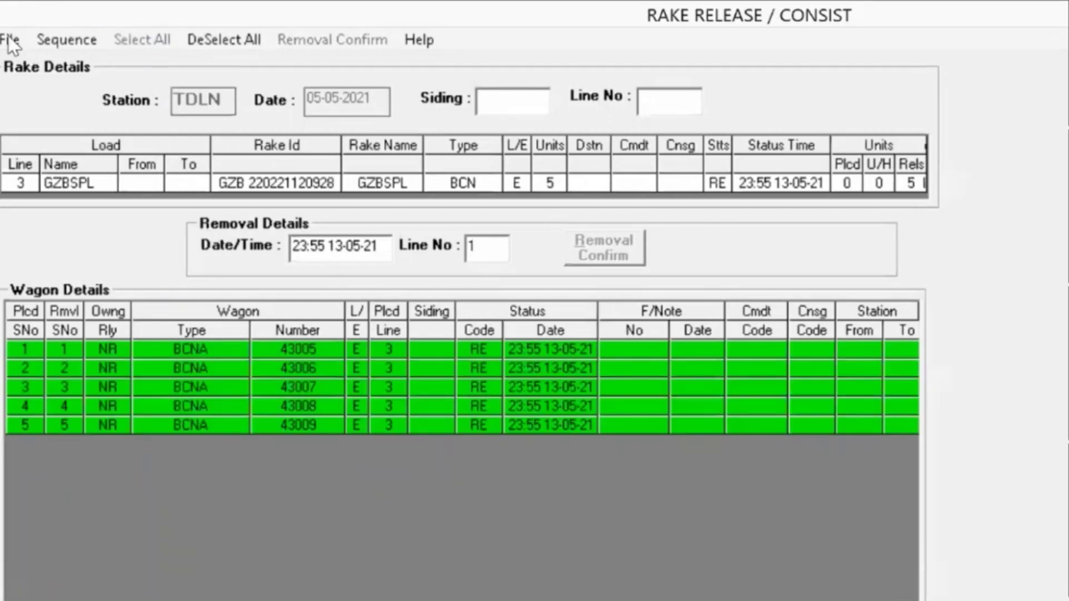
pyautogui.click(11, 40)
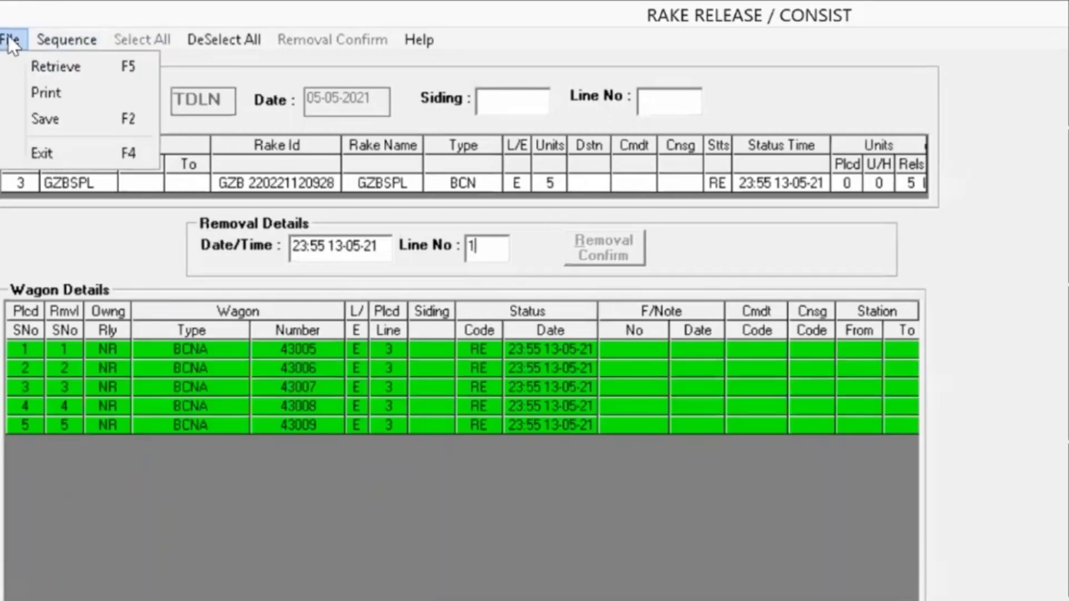
pyautogui.click(35, 117)
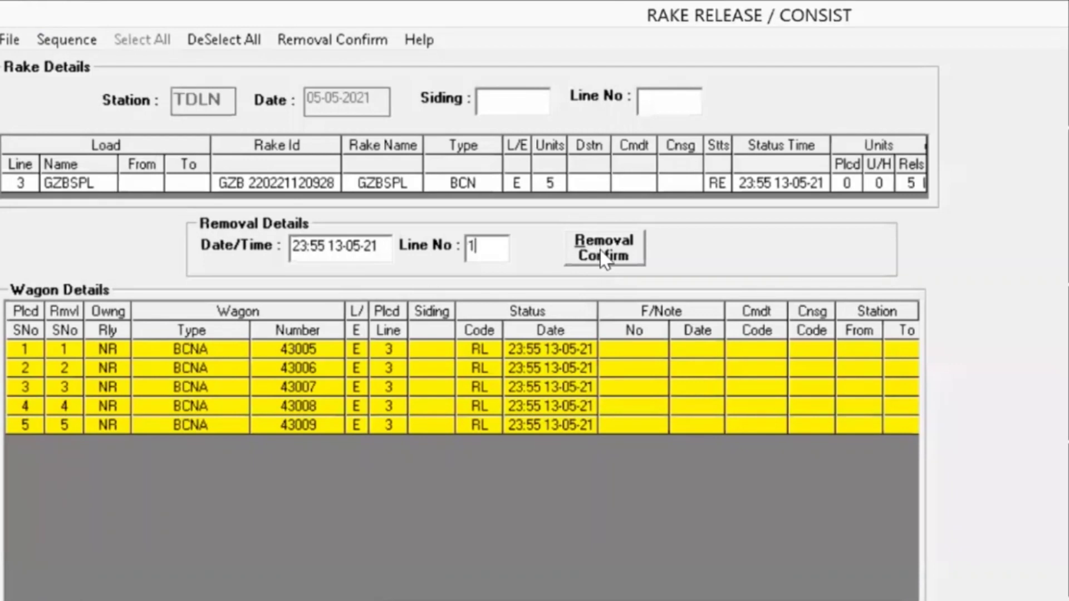
pyautogui.click(603, 258)
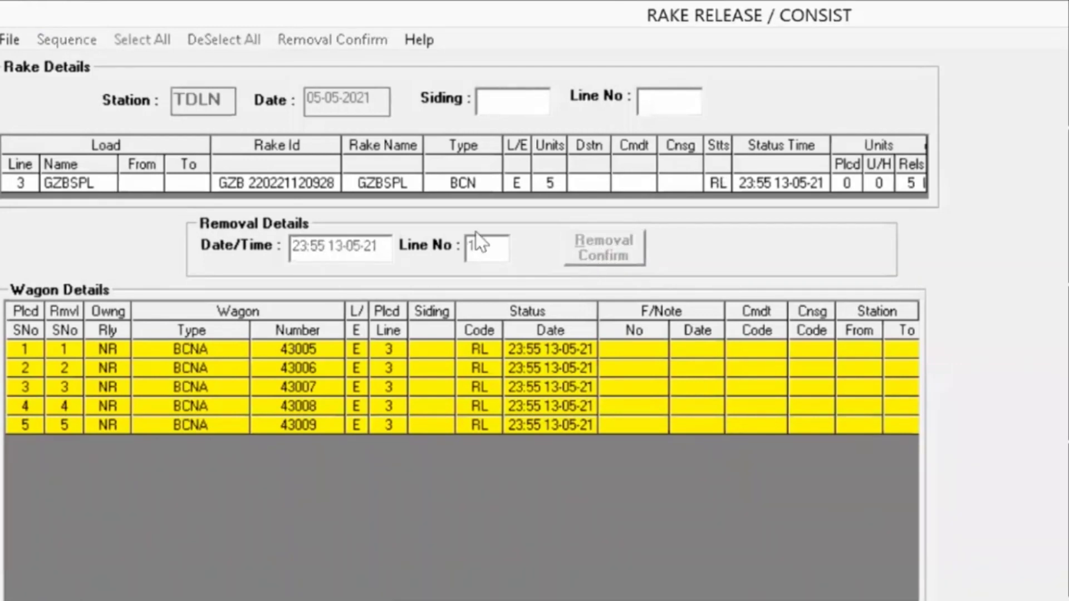
# Exit the rake removal form and the Rakes On Hand list to return to the main window
pyautogui.click(14, 41)
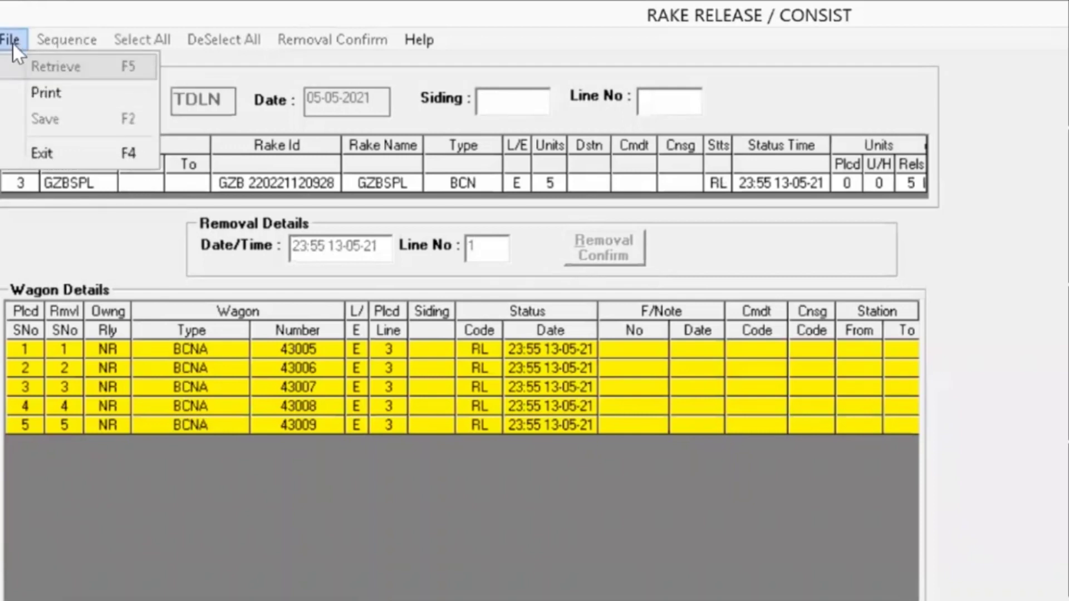
pyautogui.click(35, 150)
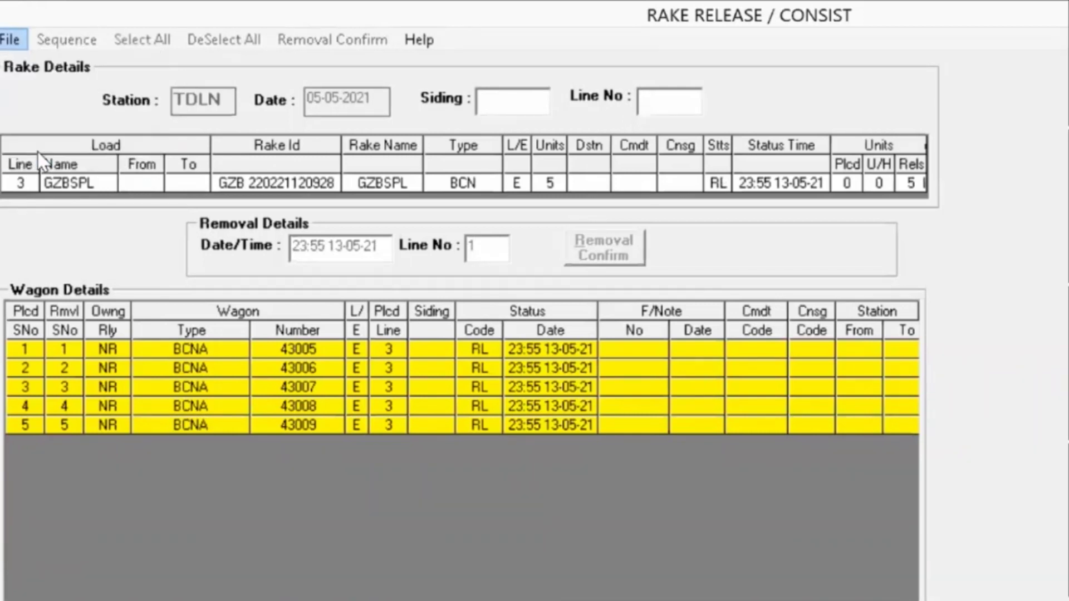
pyautogui.click(693, 532)
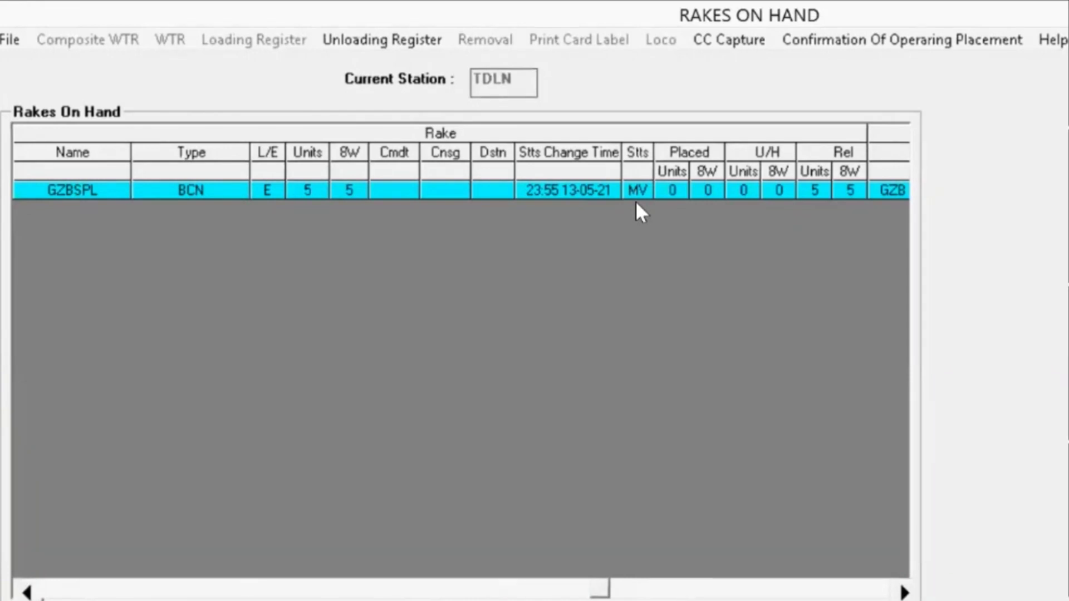
pyautogui.click(9, 39)
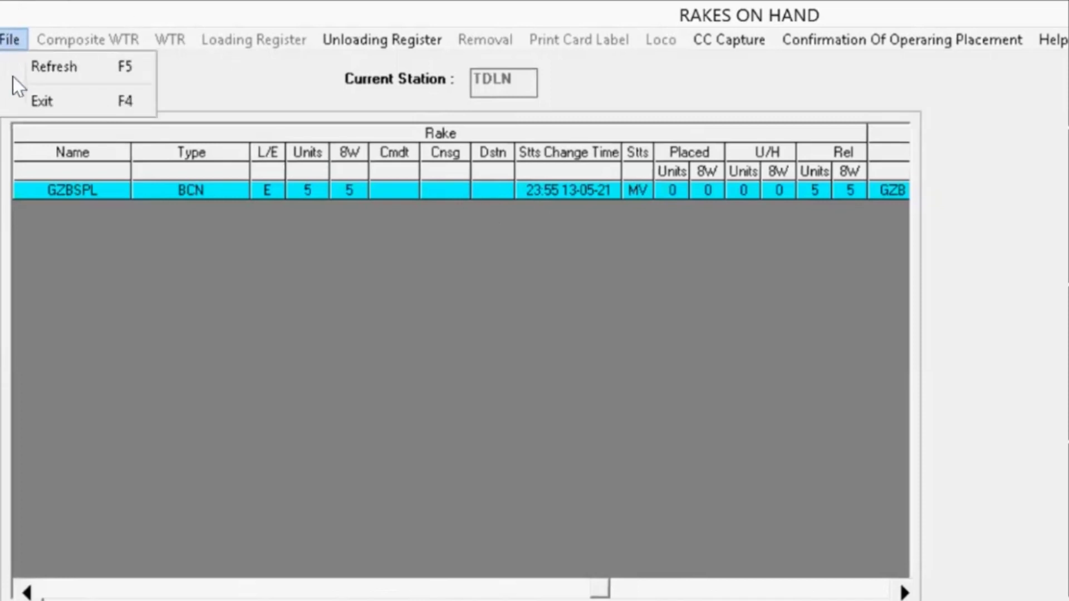
pyautogui.click(55, 103)
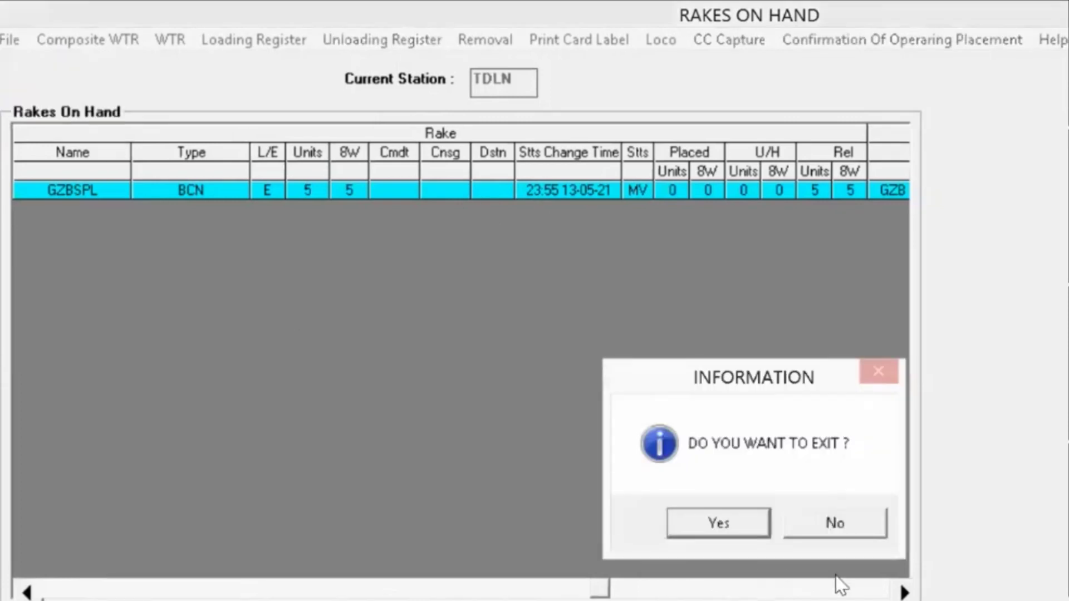
pyautogui.click(714, 518)
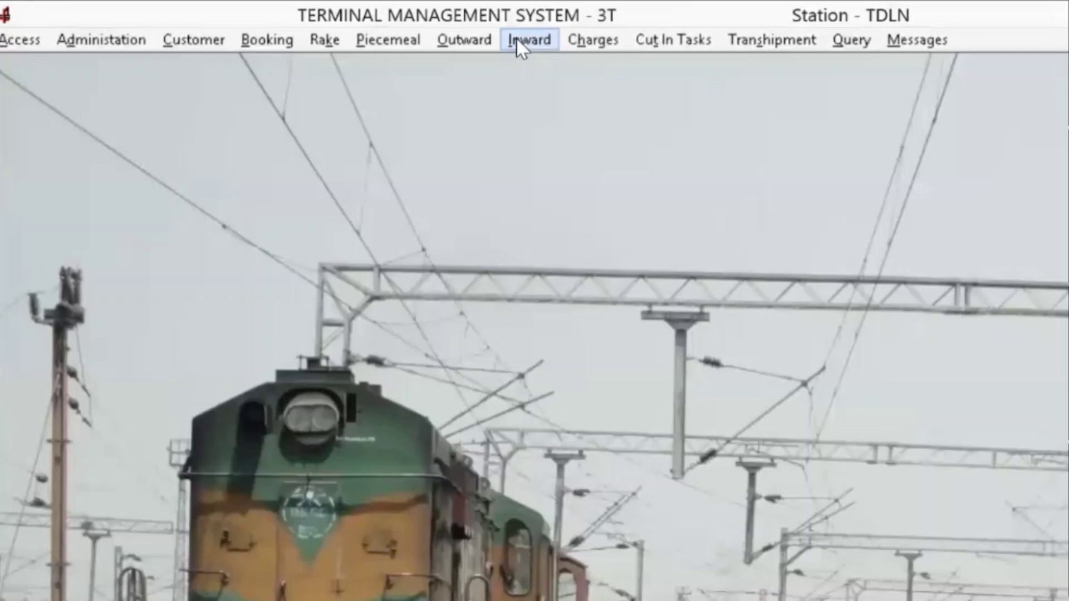
# Open the Normal Delivery Book for inward traffic and retrieve the status of inward invoices at TDLN
pyautogui.click(516, 38)
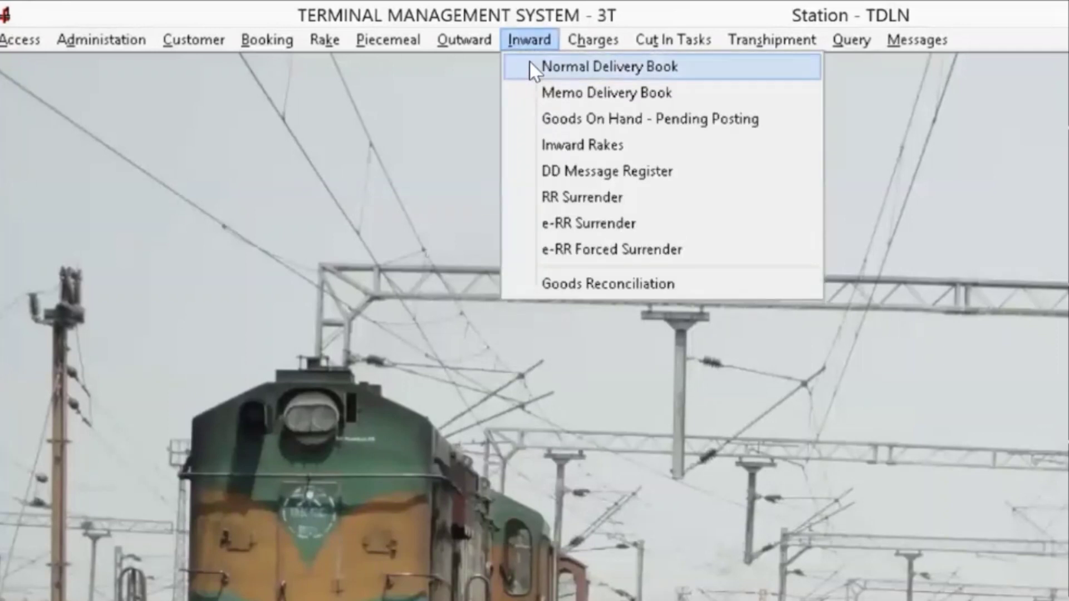
pyautogui.click(530, 63)
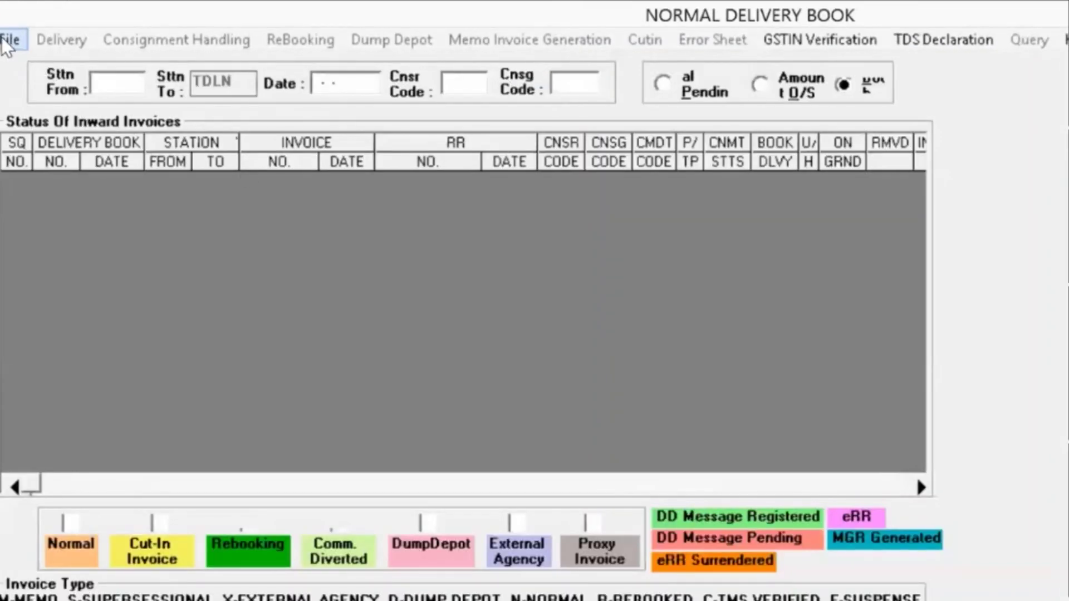
pyautogui.click(18, 39)
pyautogui.click(33, 66)
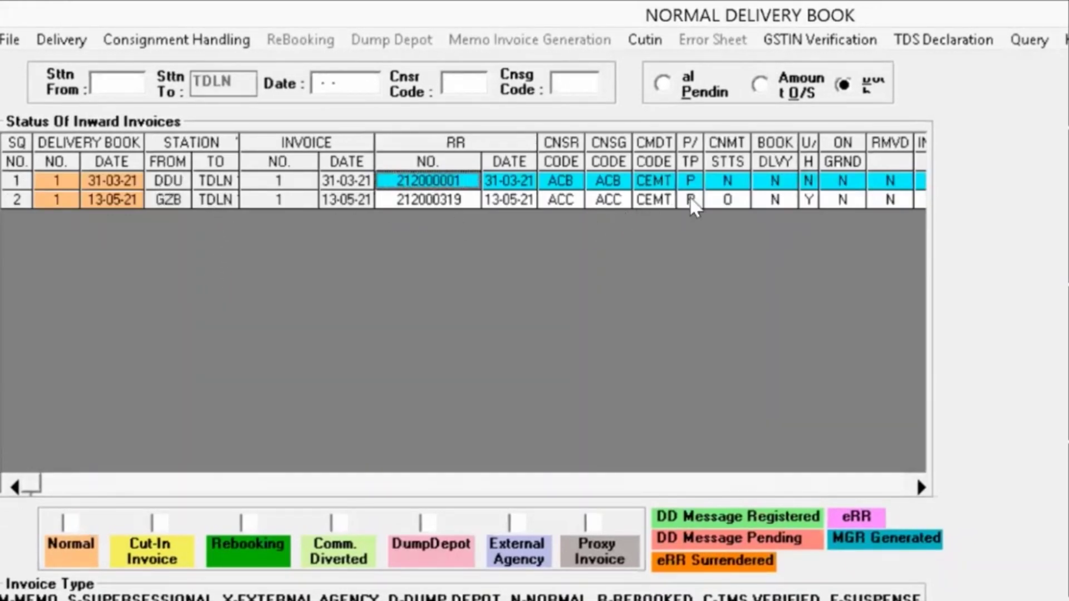
# Select the GZB to TDLN invoice dated 13-05-21 and retrieve its demurrage charges for collection date 13-05-2021
pyautogui.click(729, 200)
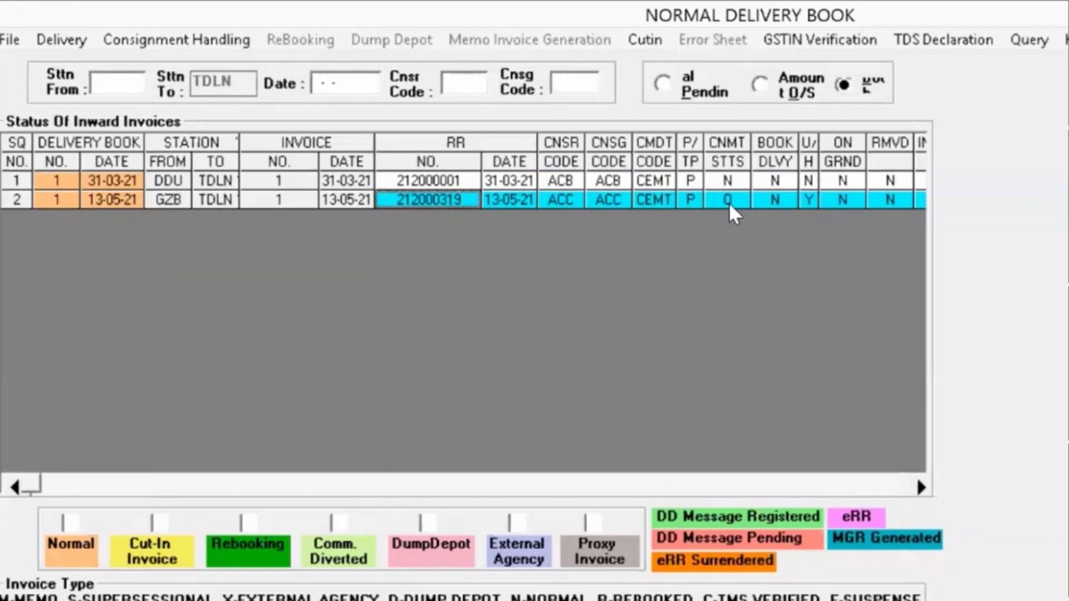
pyautogui.click(56, 40)
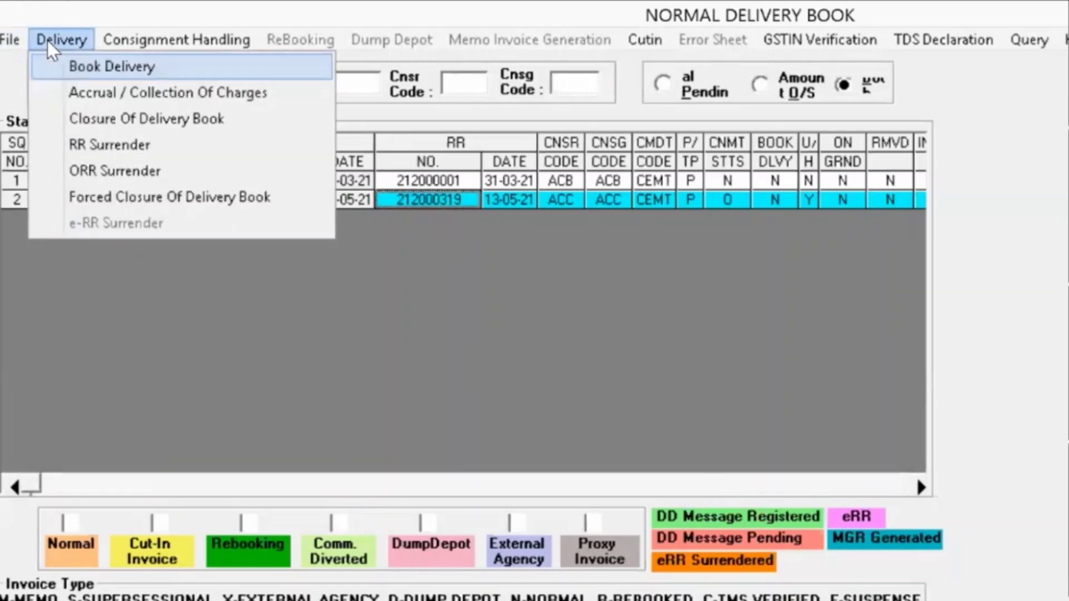
pyautogui.click(67, 92)
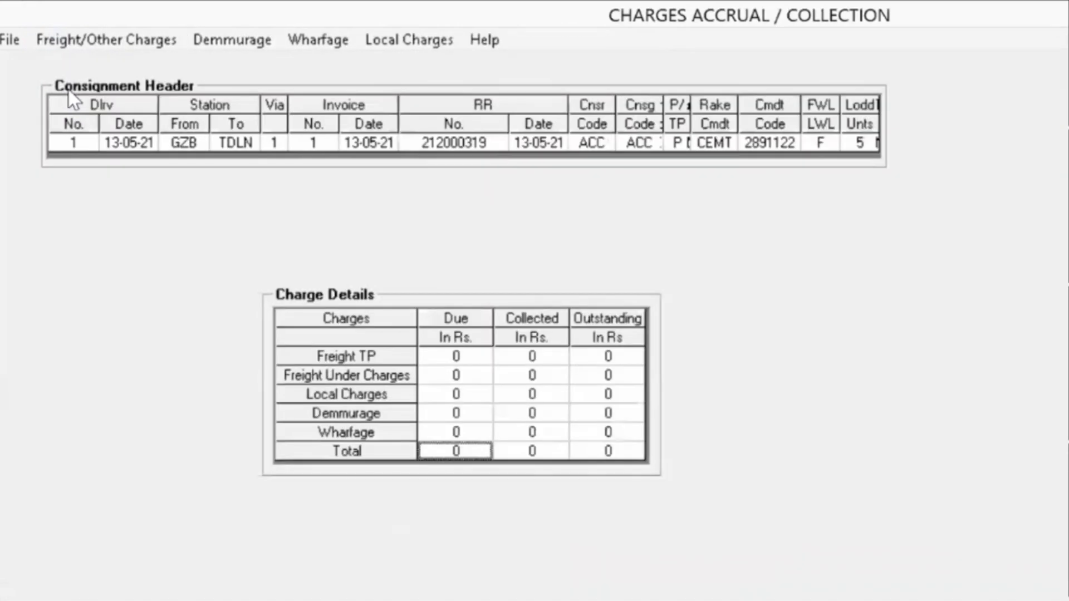
pyautogui.click(229, 39)
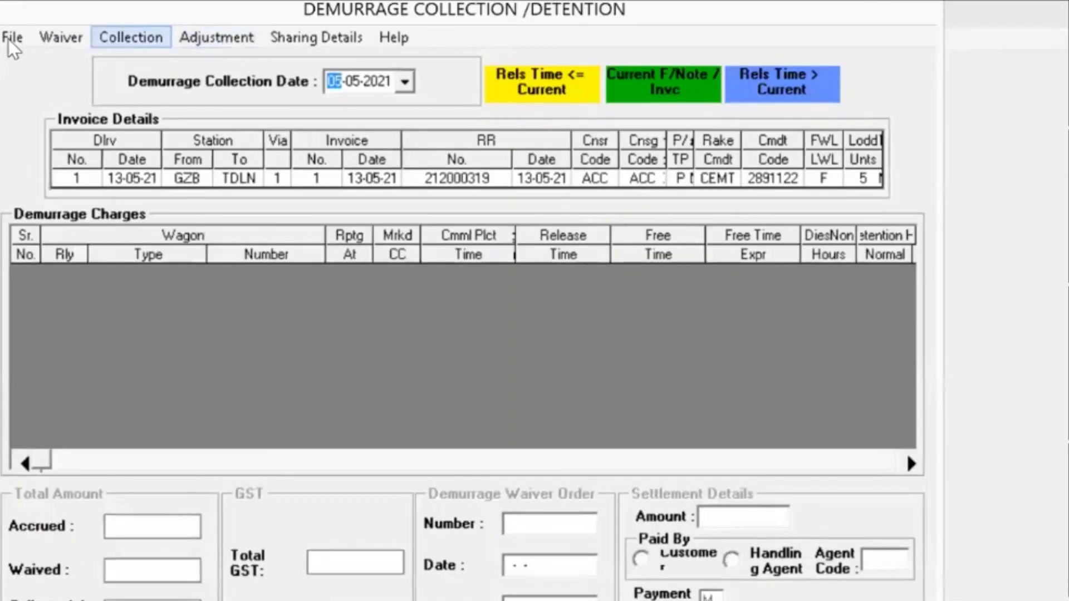
pyautogui.click(11, 38)
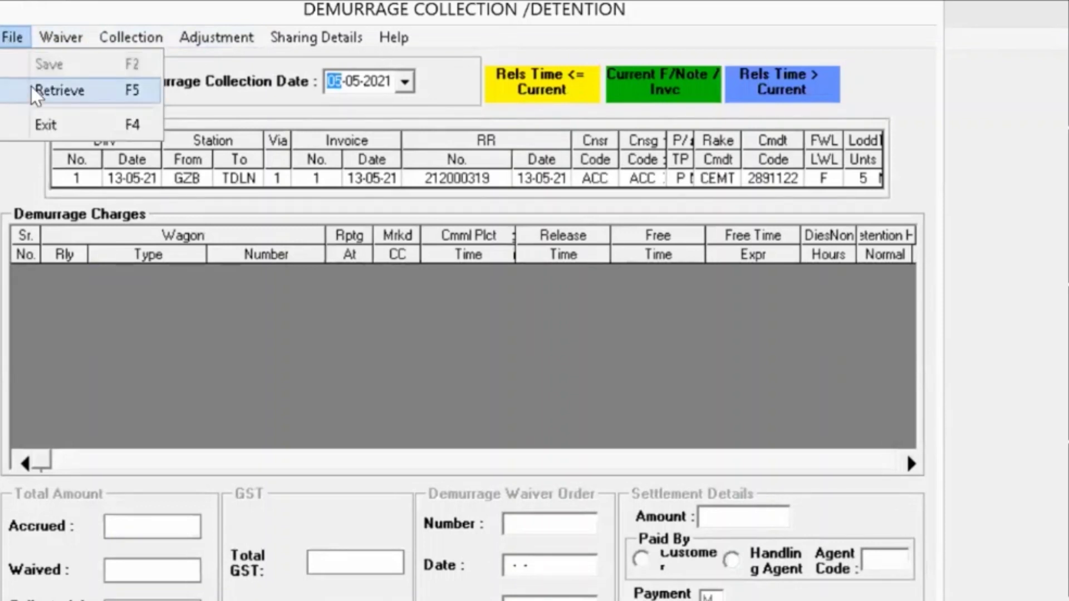
pyautogui.click(56, 91)
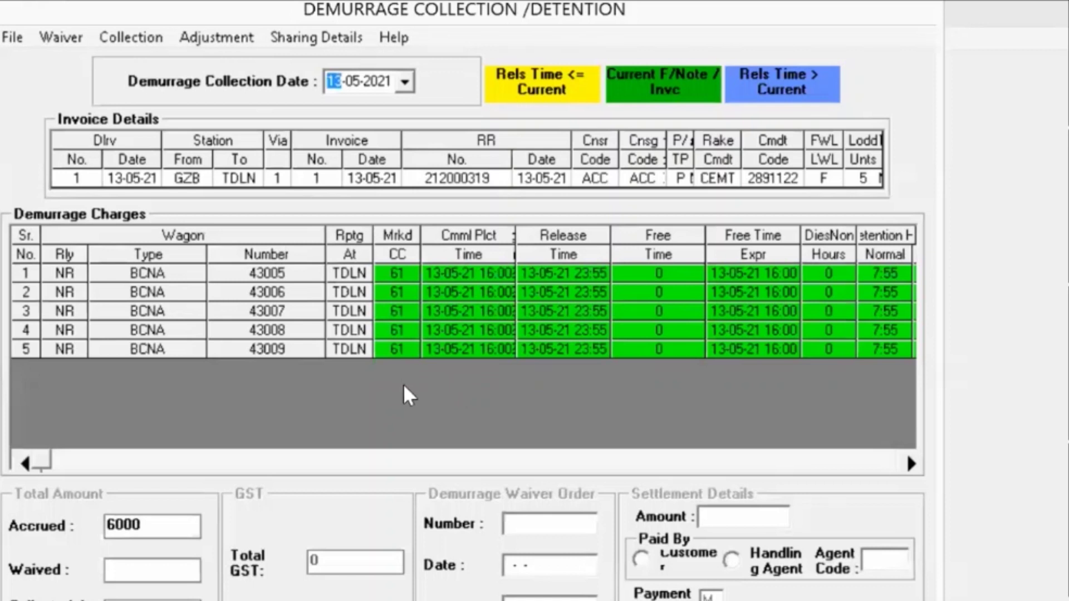
# Exit the demurrage and charges accrual forms and return to the Normal Delivery Book
pyautogui.click(14, 38)
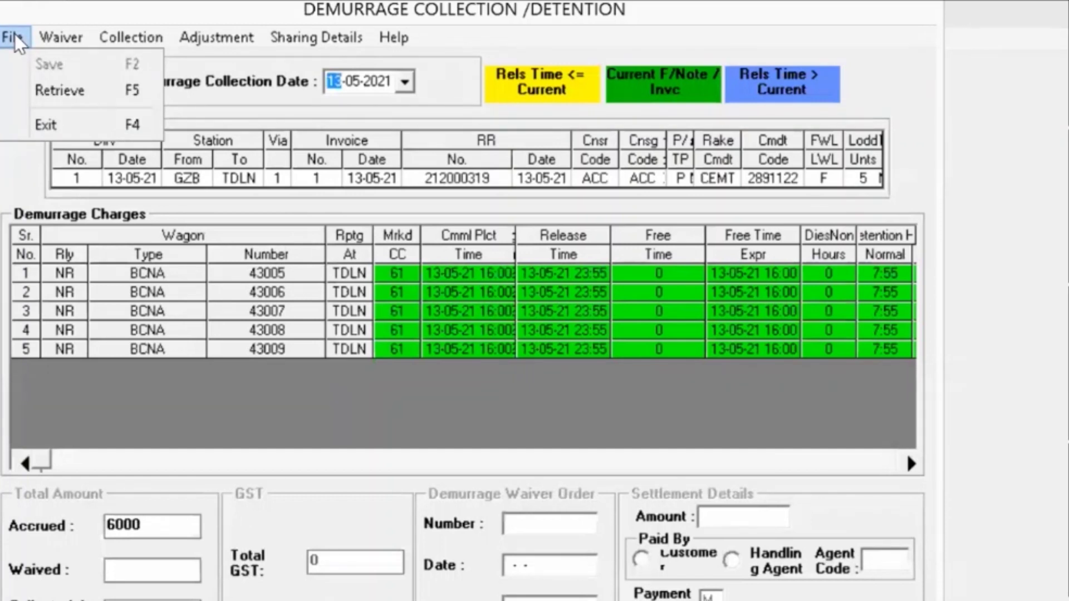
pyautogui.click(72, 127)
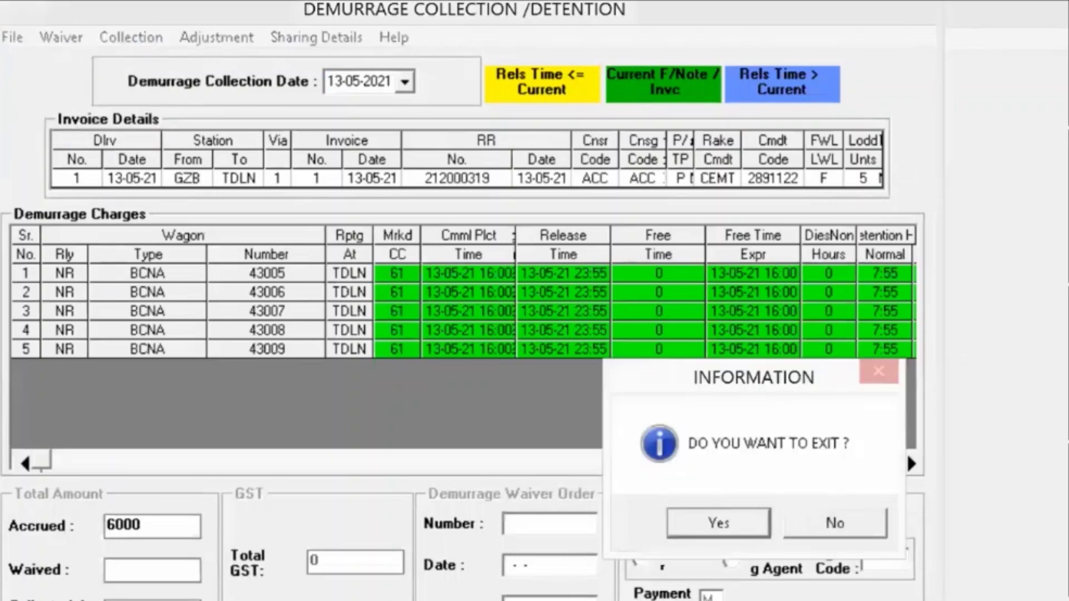
pyautogui.click(705, 510)
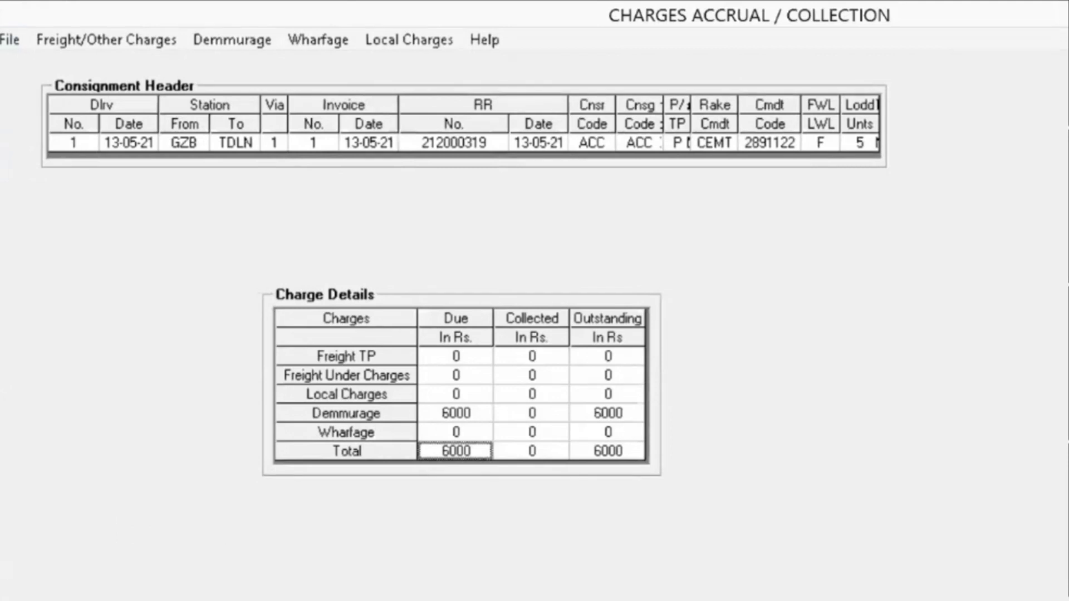
pyautogui.click(10, 40)
pyautogui.click(39, 100)
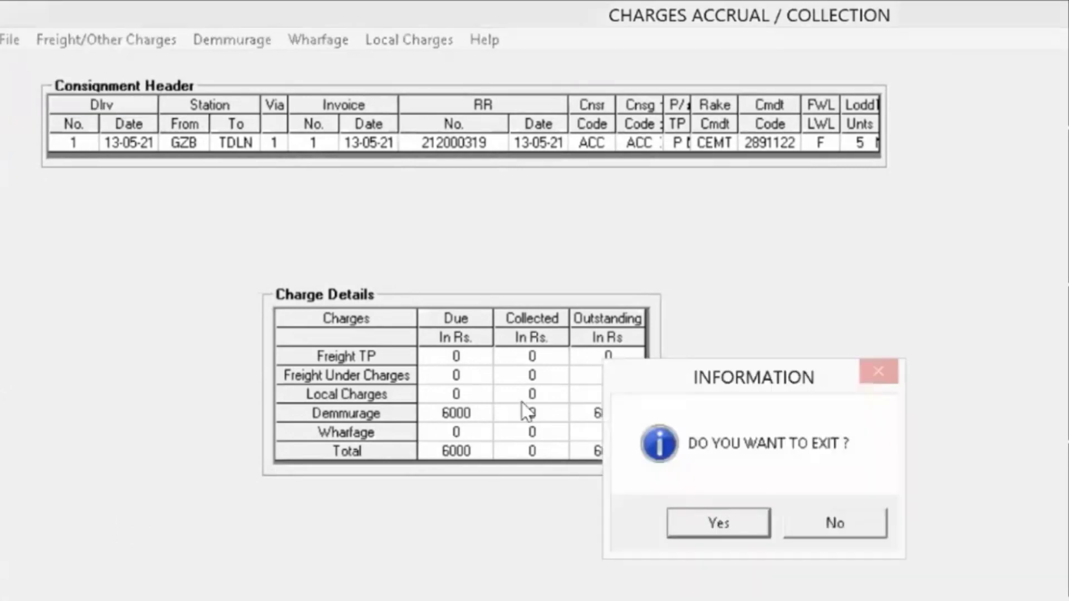
pyautogui.click(688, 527)
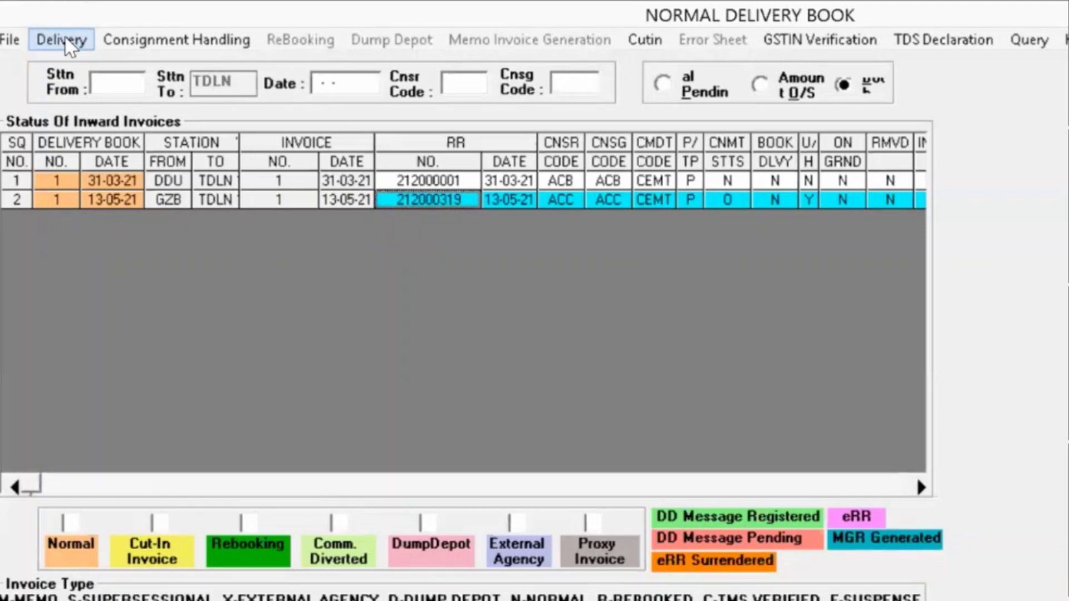
# Book delivery of the GZB consignment dated 13-05-2021 with the freight charges as per RR, save it and exit the form
pyautogui.click(66, 40)
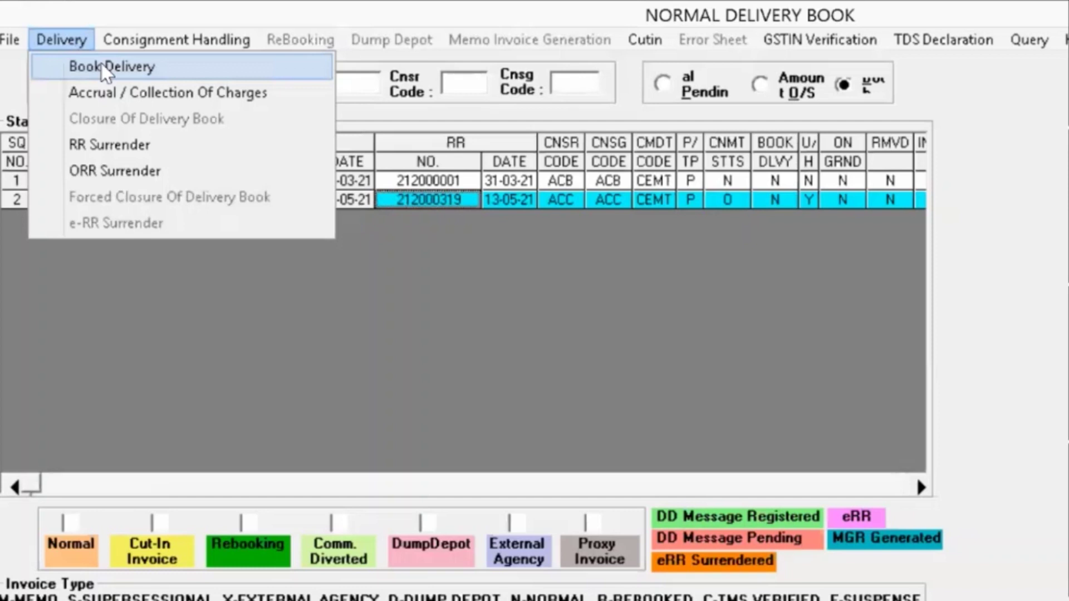
pyautogui.click(179, 69)
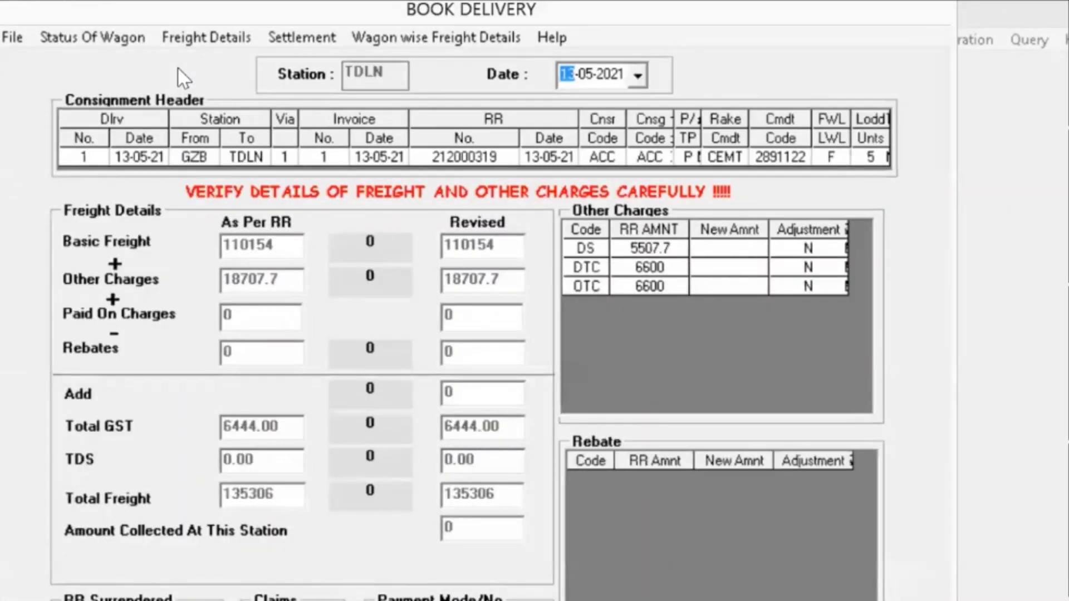
pyautogui.press('Tab')
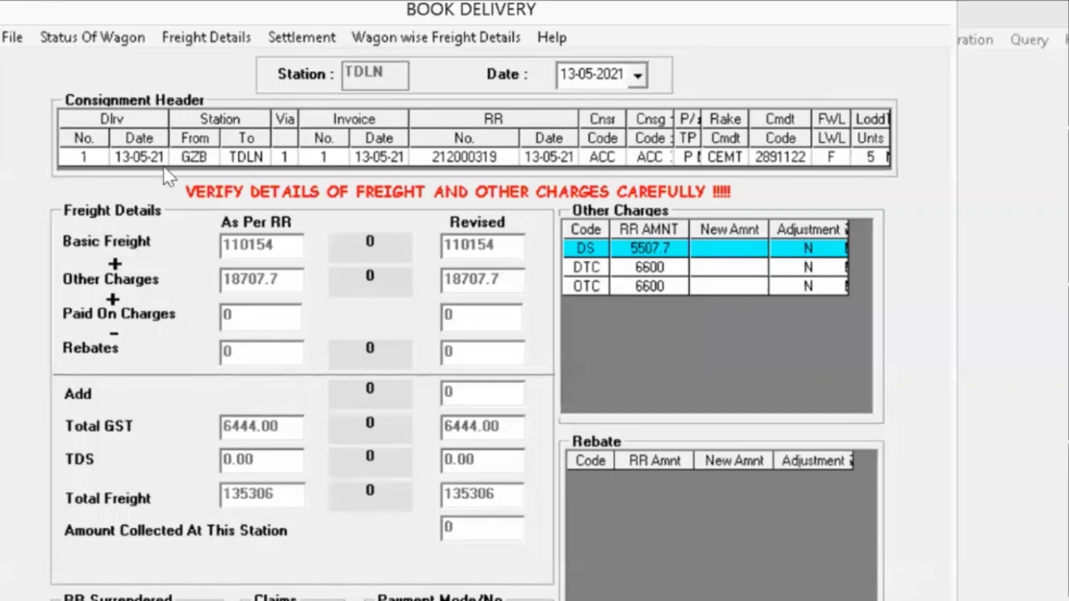
pyautogui.click(15, 37)
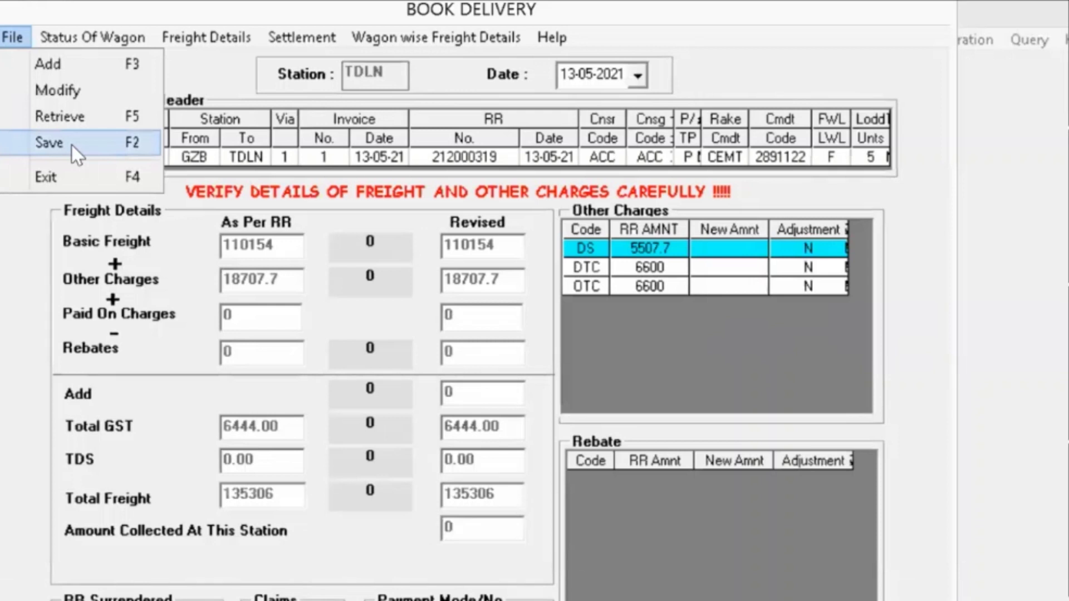
pyautogui.click(50, 142)
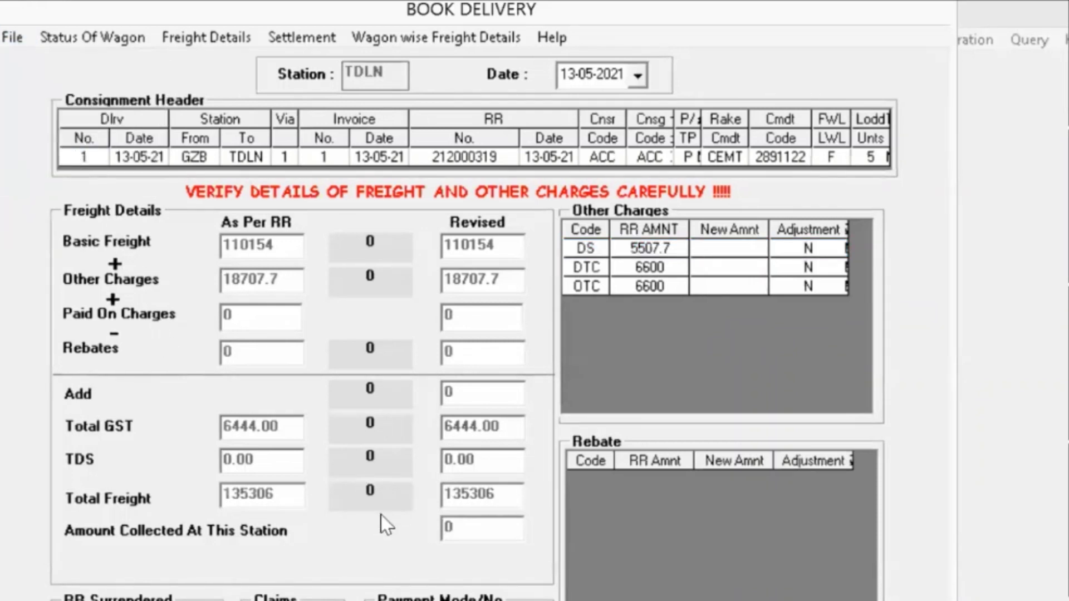
pyautogui.click(392, 599)
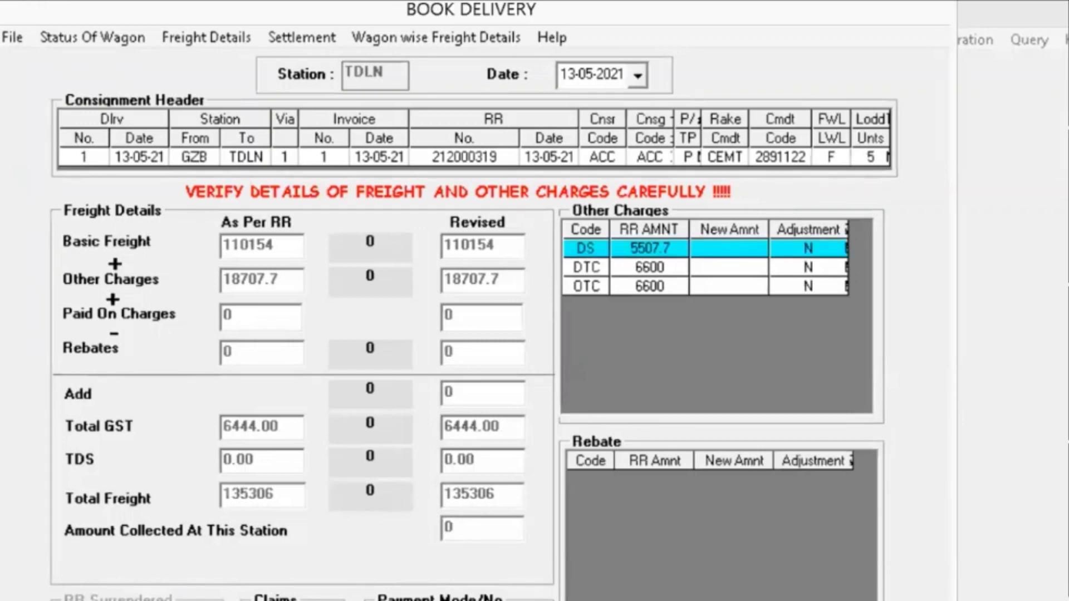
pyautogui.click(16, 34)
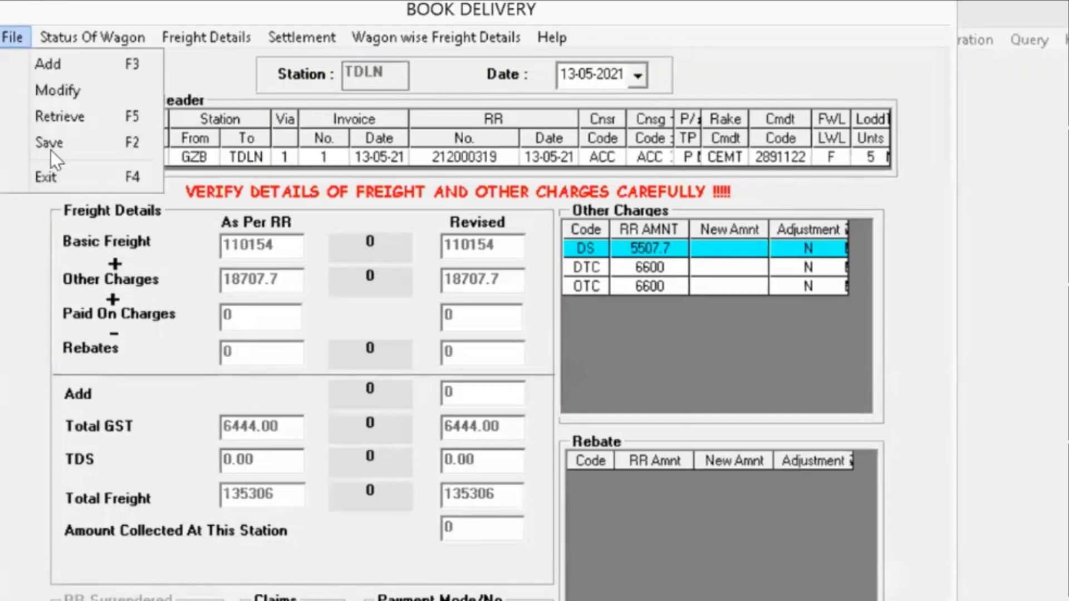
pyautogui.click(56, 177)
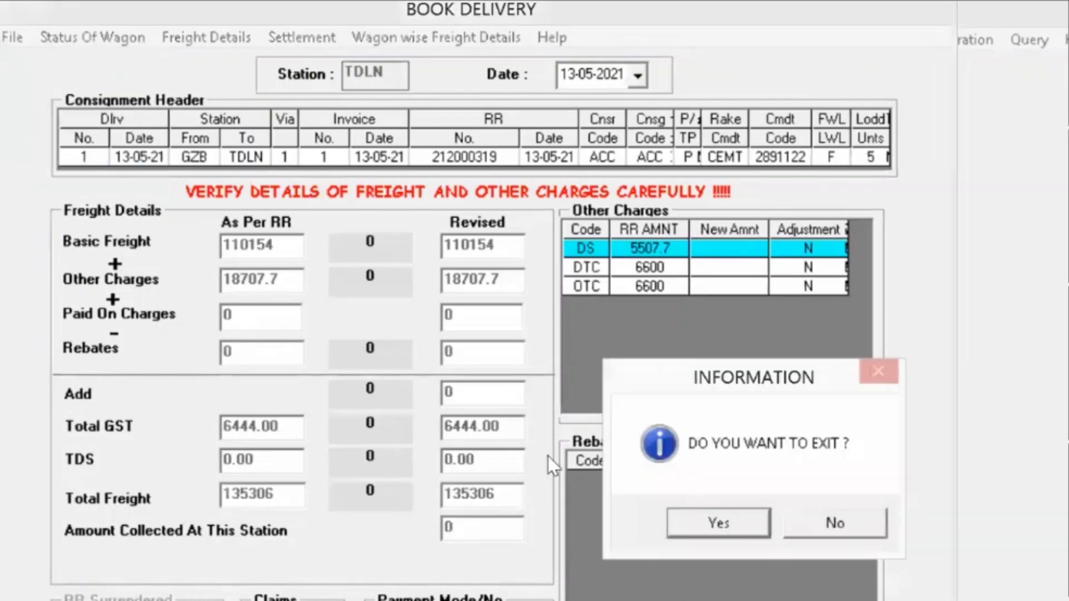
pyautogui.click(721, 523)
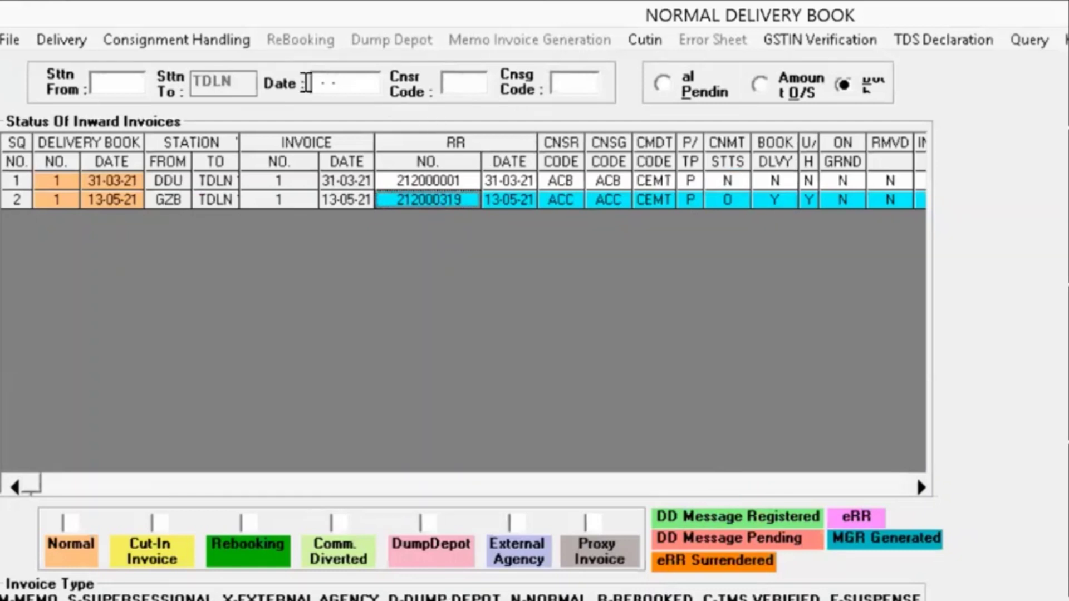
# Open the unloading form for the GZB to TDLN consignment dated 13-05-21 and retrieve its wagons
pyautogui.click(127, 50)
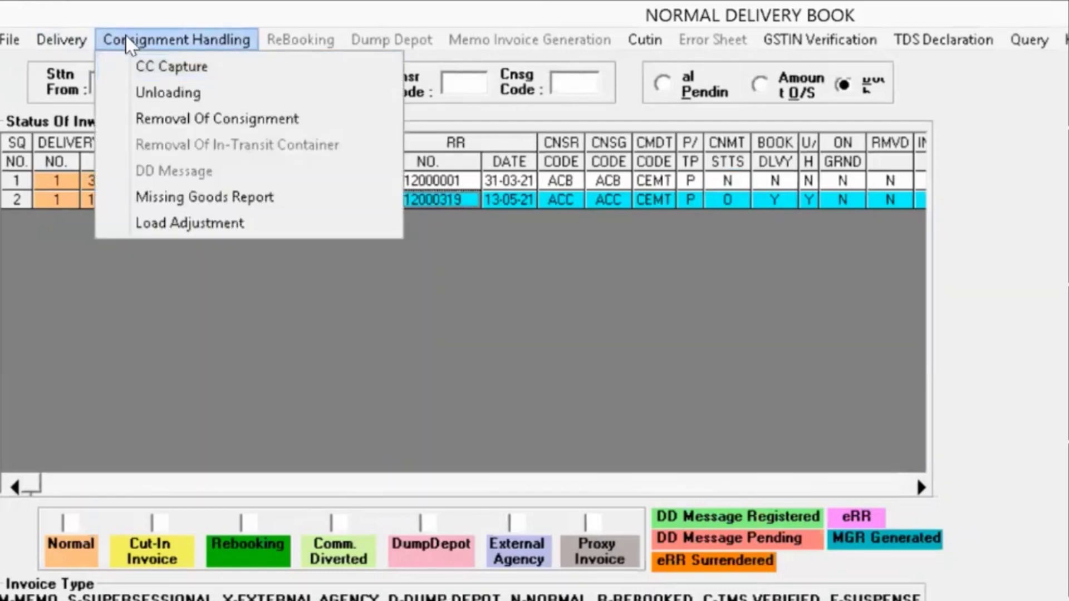
pyautogui.click(142, 101)
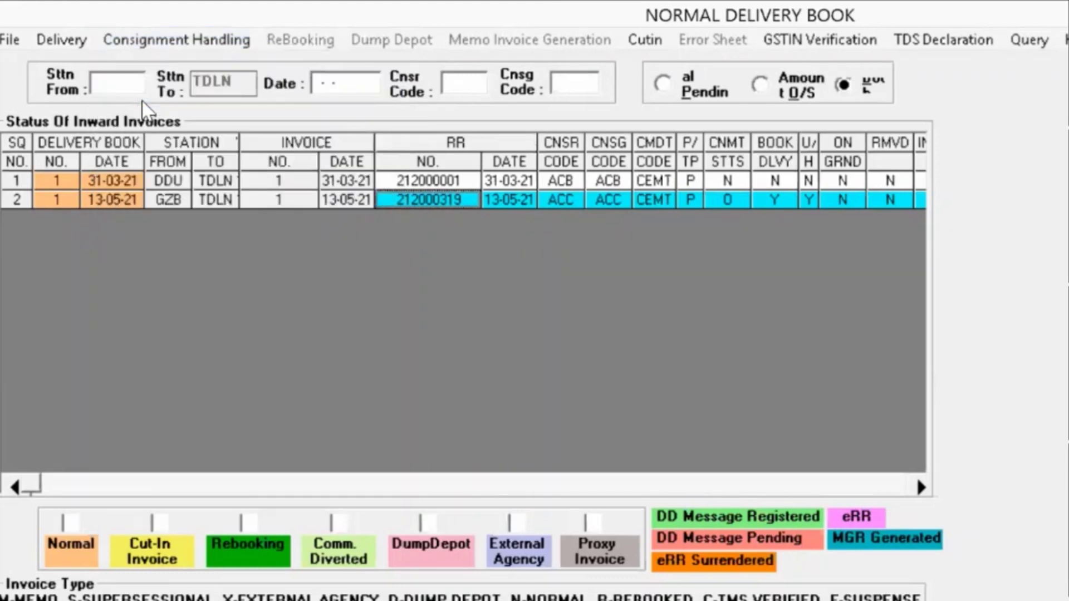
pyautogui.click(10, 39)
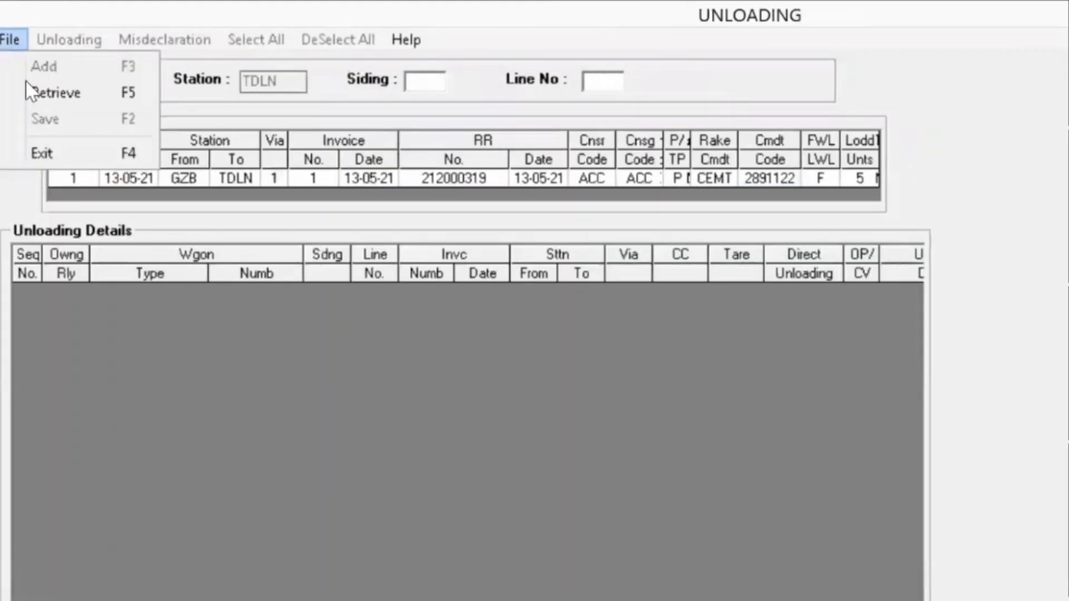
pyautogui.click(35, 93)
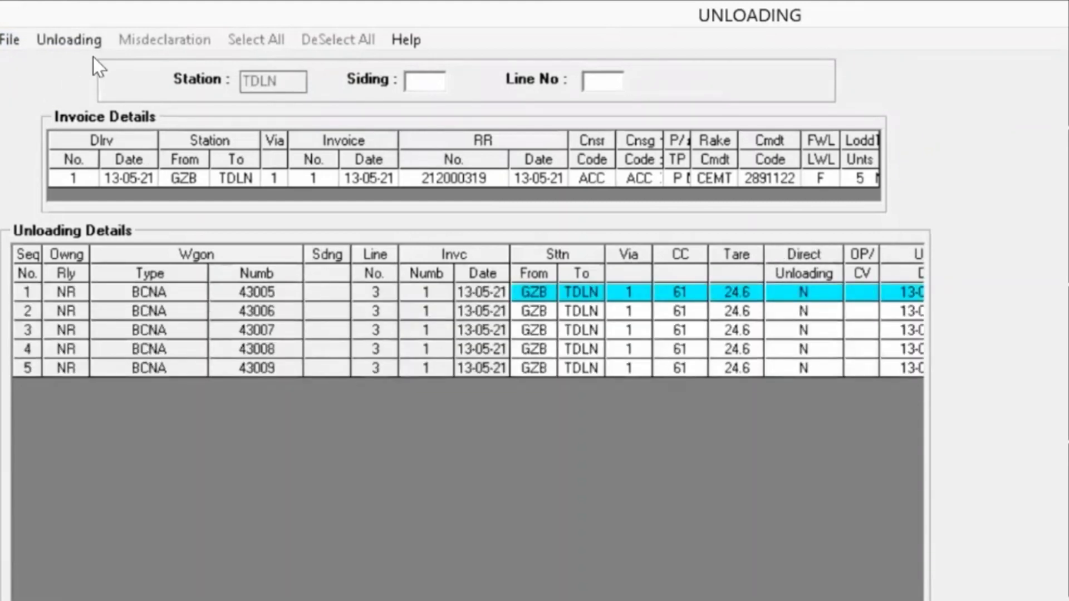
# Start unloading of wagon 43005 with direct unloading set to N (No) and the OP/CV option set to CV (Covered)
pyautogui.click(68, 38)
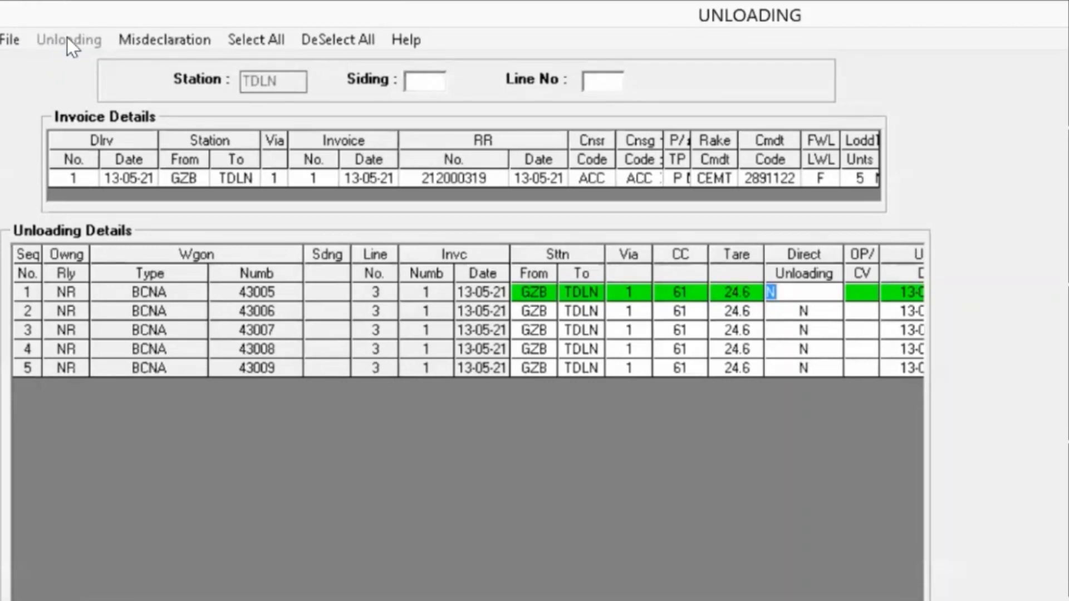
pyautogui.press('F1')
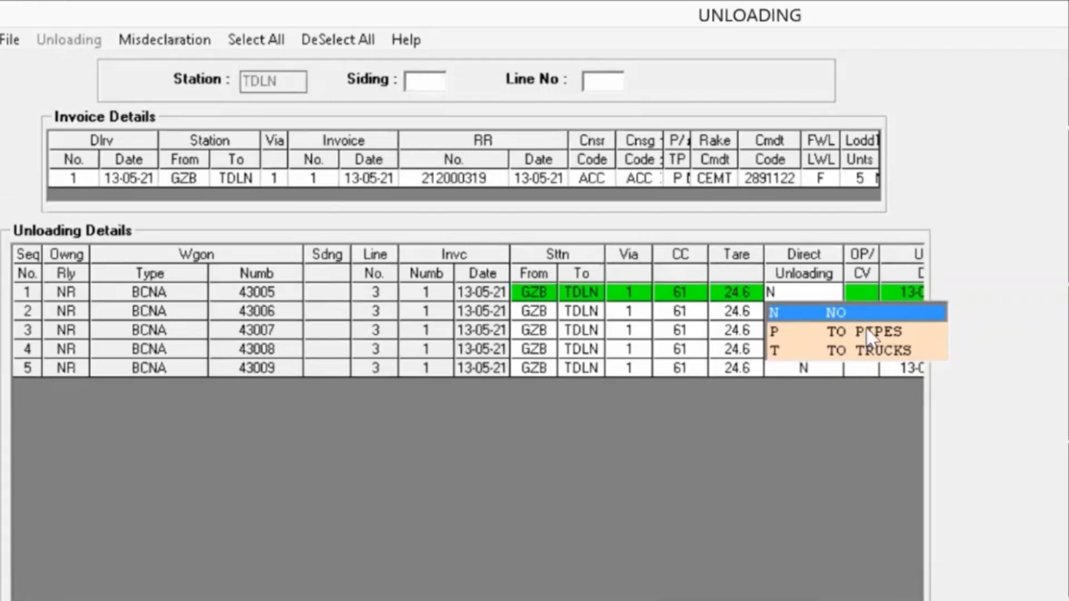
pyautogui.click(806, 321)
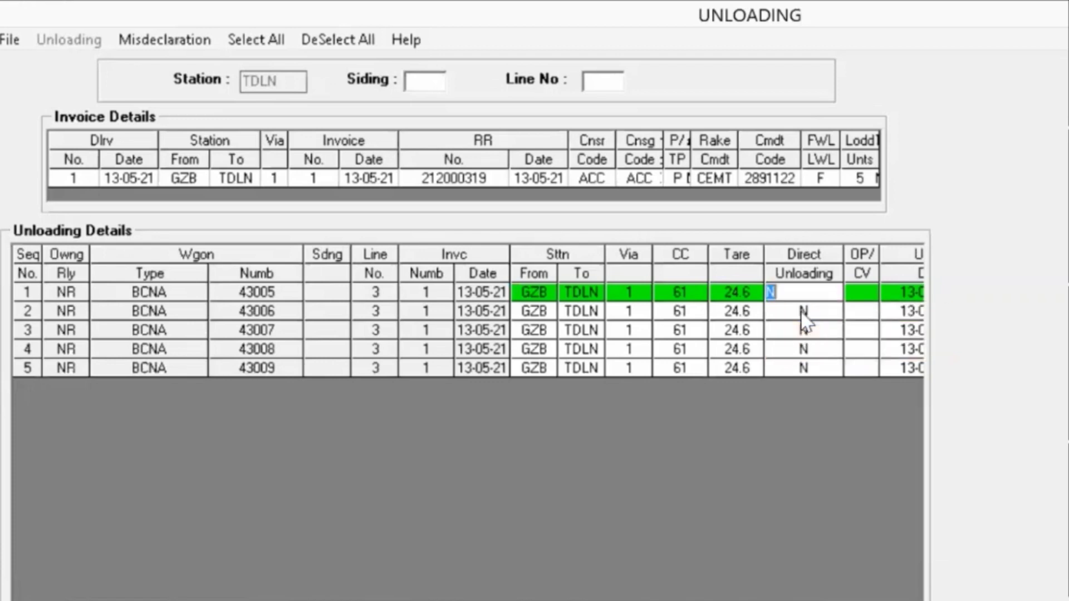
pyautogui.press('Tab')
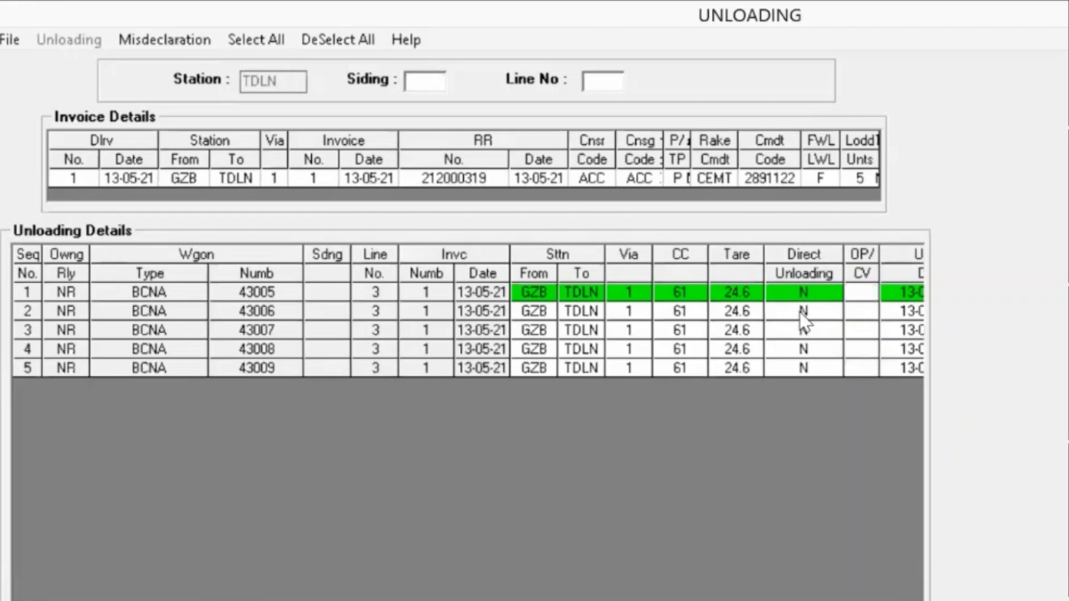
pyautogui.press('F1')
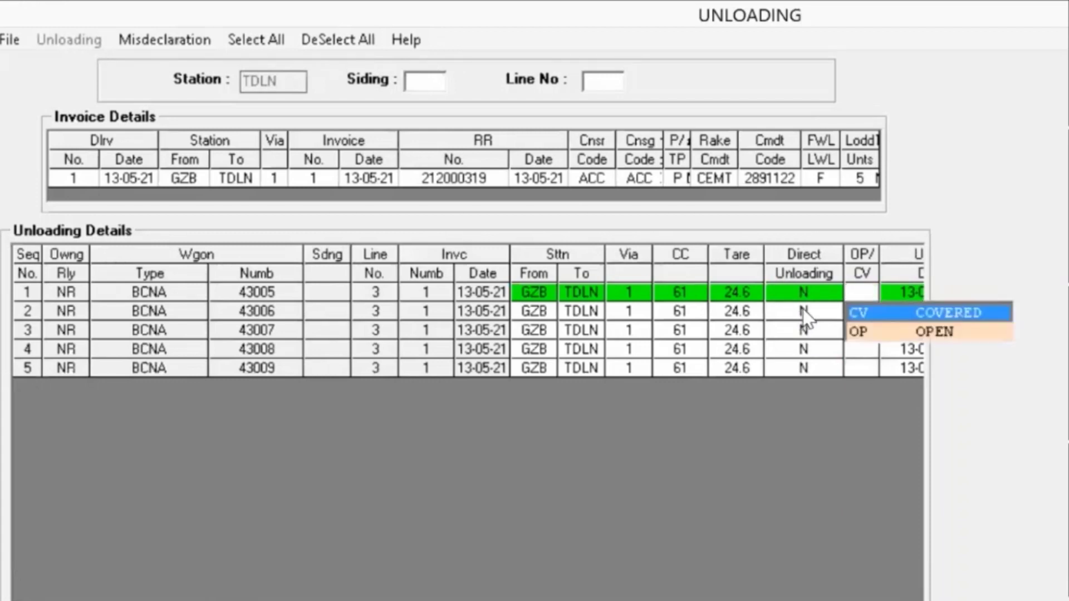
pyautogui.click(955, 311)
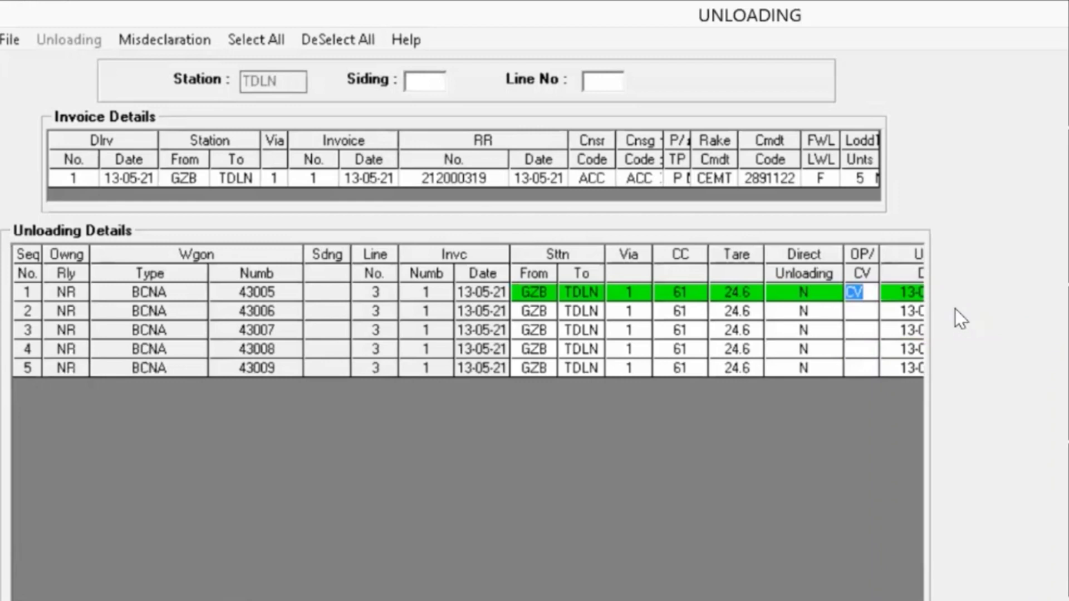
pyautogui.press('Return')
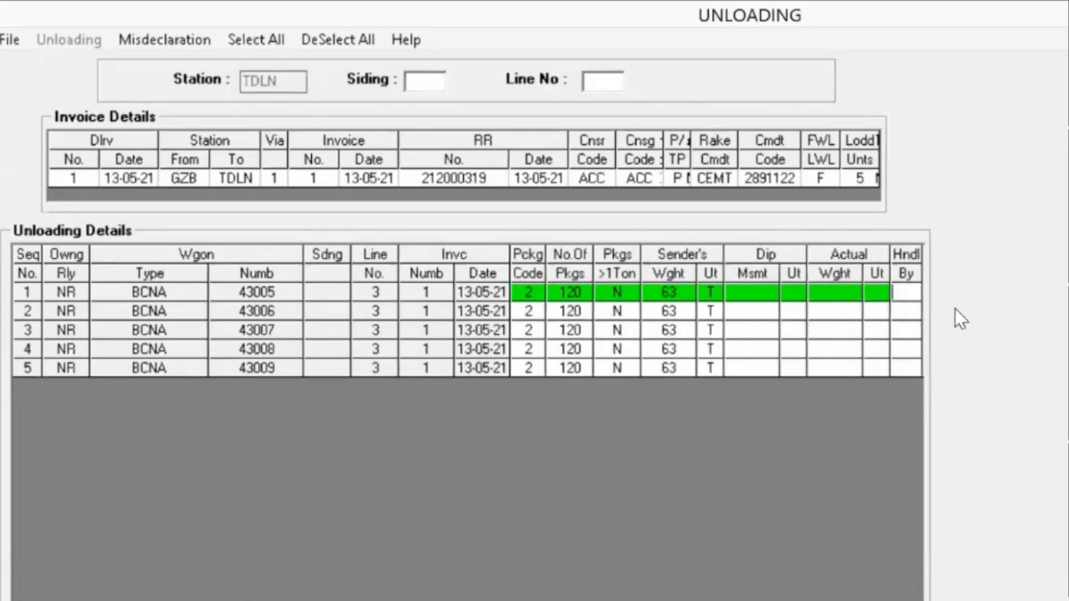
# Set handling of wagon 43005 to P (Party), leaving the supervisor name blank
pyautogui.press('F1')
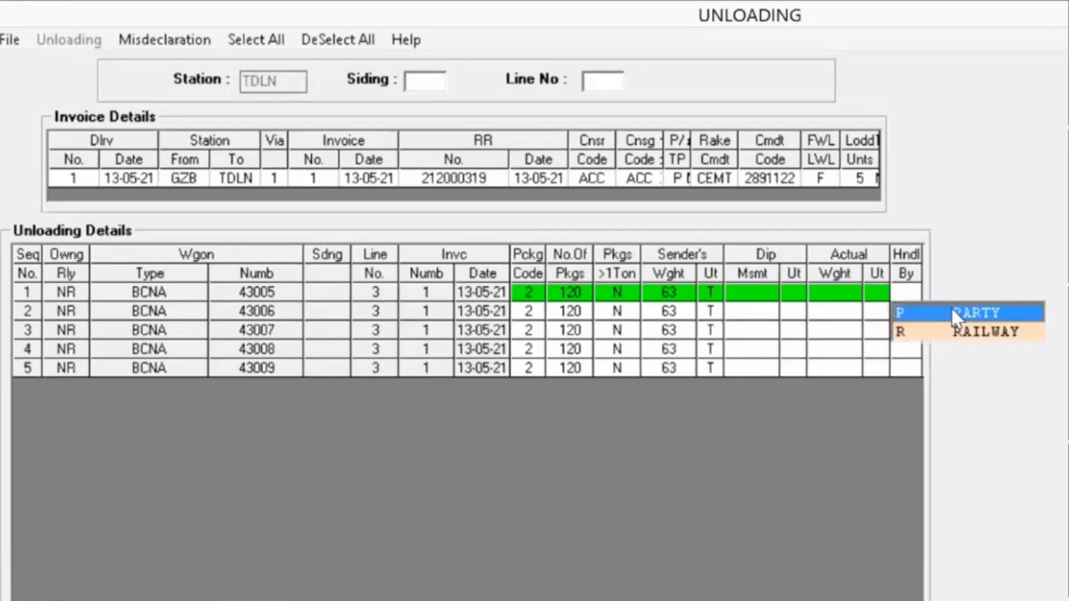
pyautogui.click(952, 310)
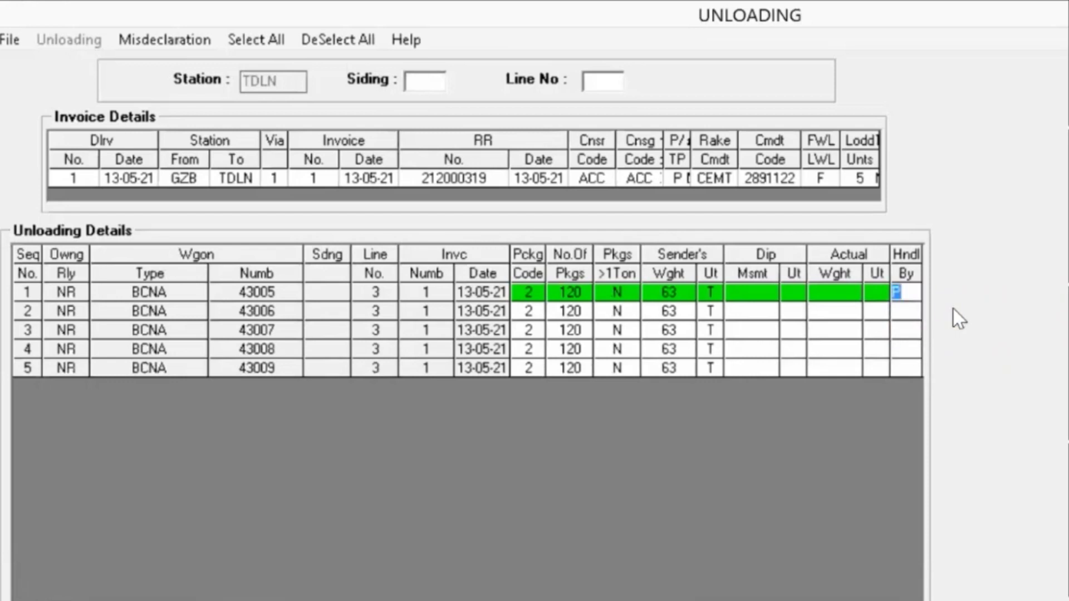
pyautogui.press('Return')
pyautogui.press('Return')
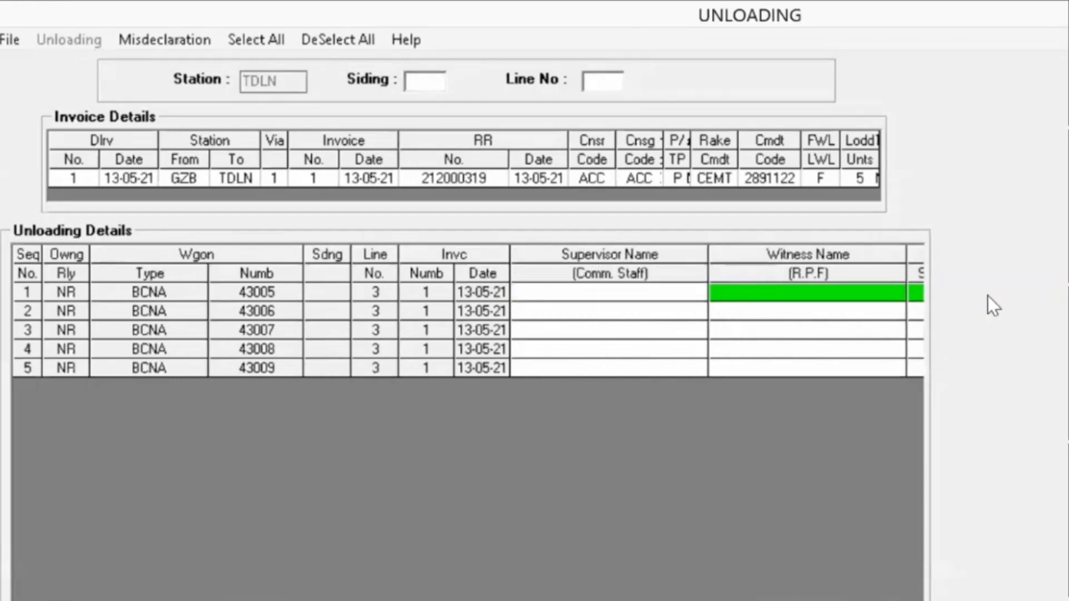
# Include all wagons of the consignment in the unloading, save the record and exit the form
pyautogui.click(255, 37)
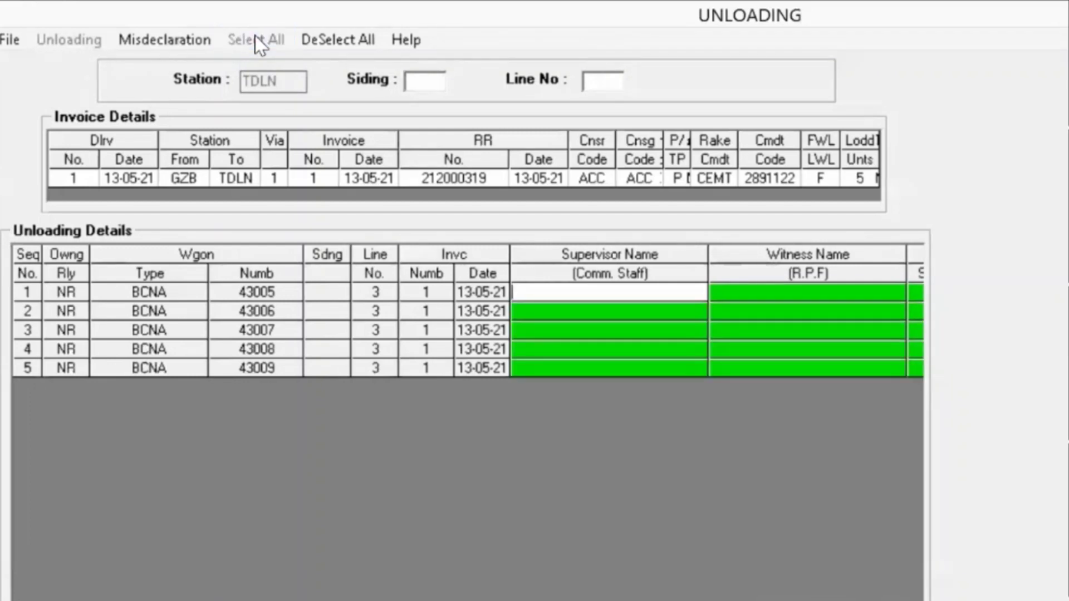
pyautogui.click(9, 40)
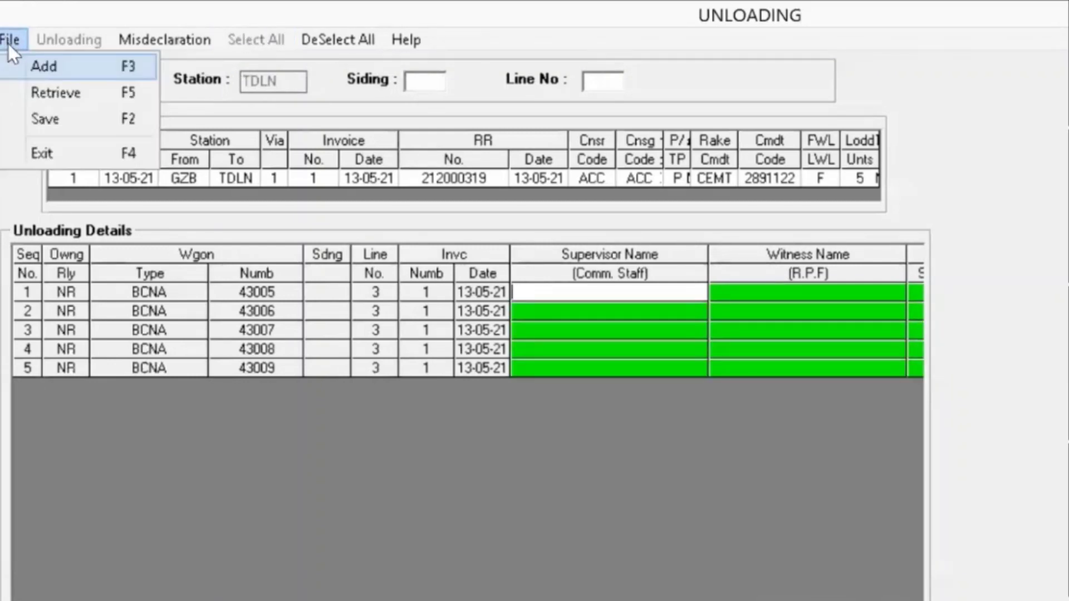
pyautogui.click(35, 119)
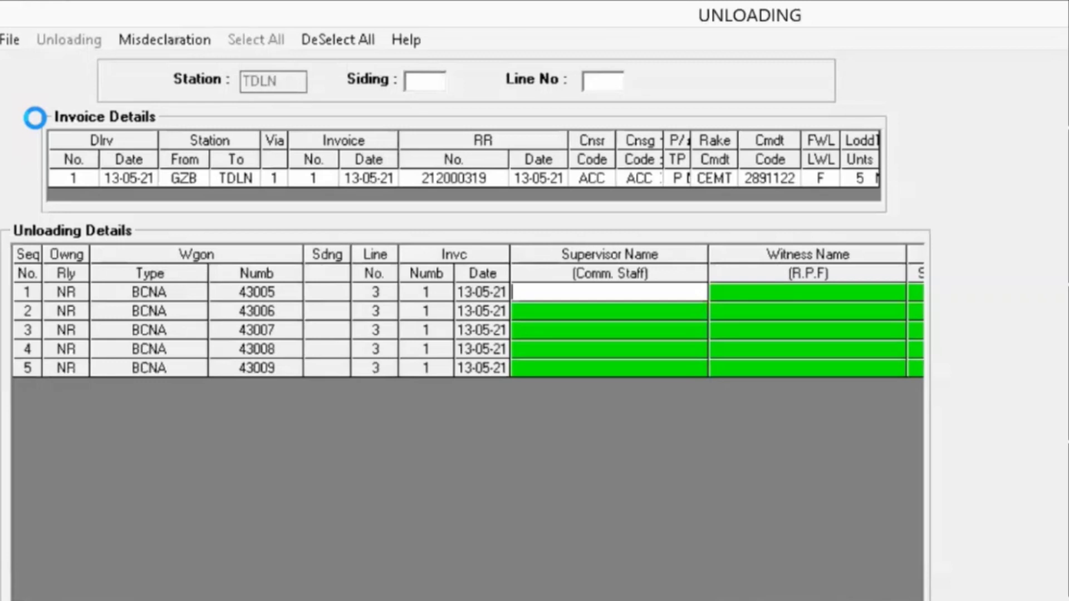
pyautogui.click(15, 37)
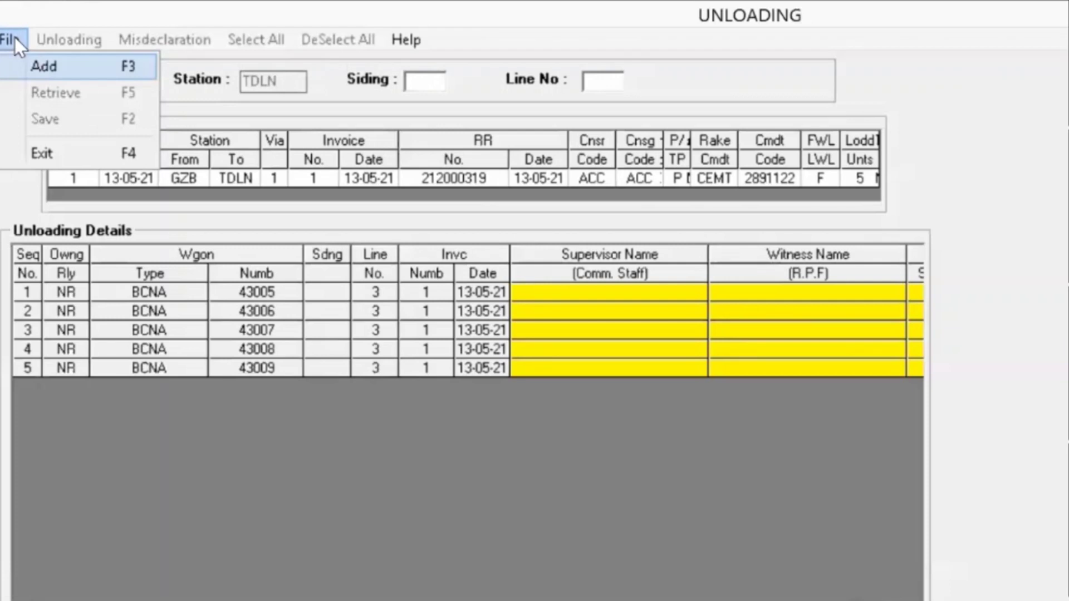
pyautogui.click(52, 152)
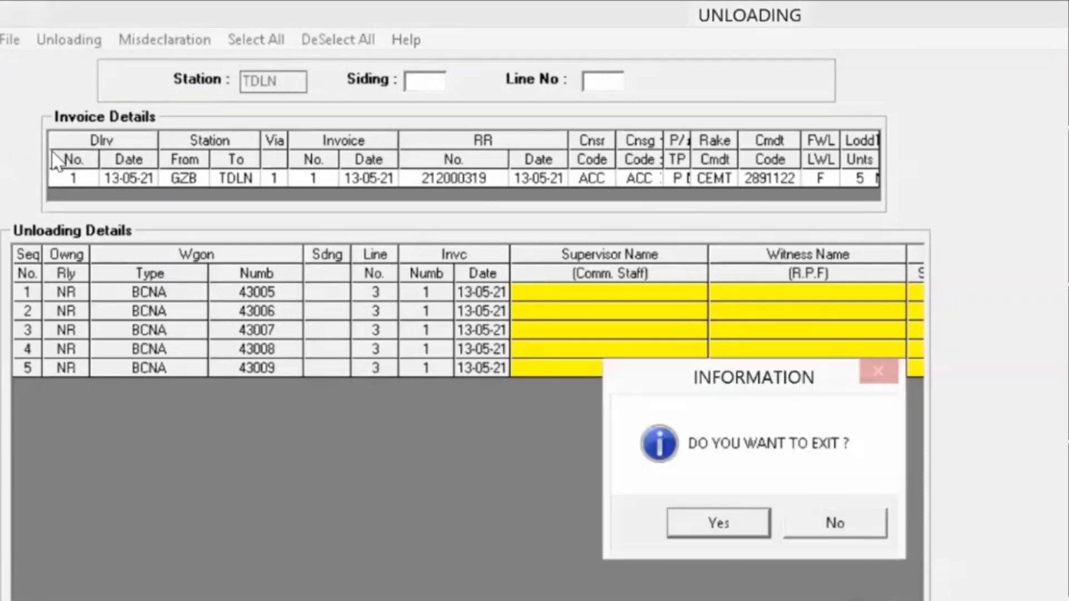
pyautogui.click(673, 512)
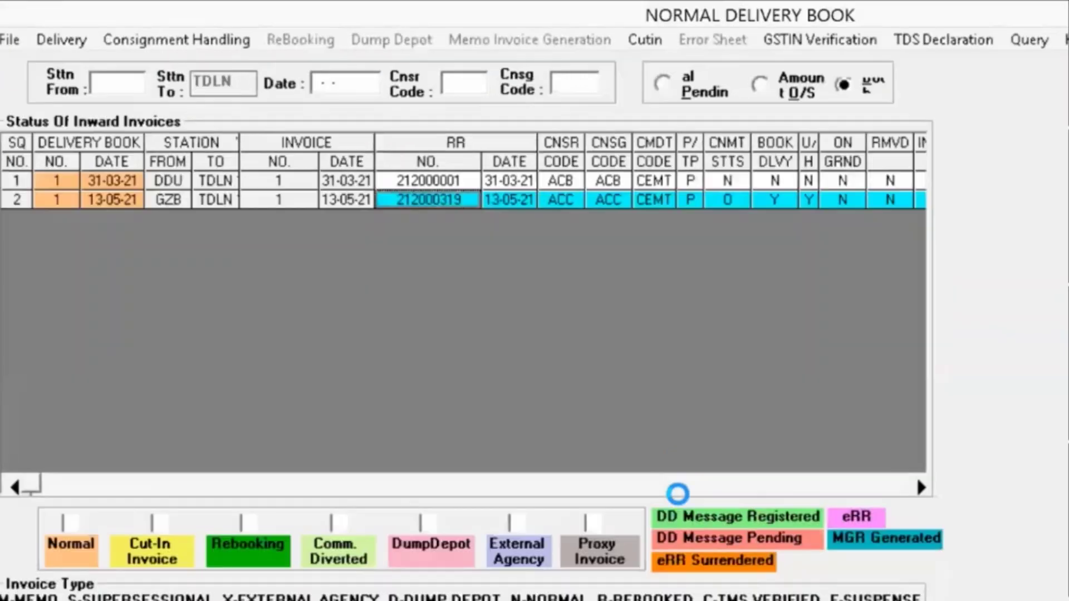
# Open Removal of Consignment for the GZB to TDLN invoice and retrieve its wagon details
pyautogui.click(184, 42)
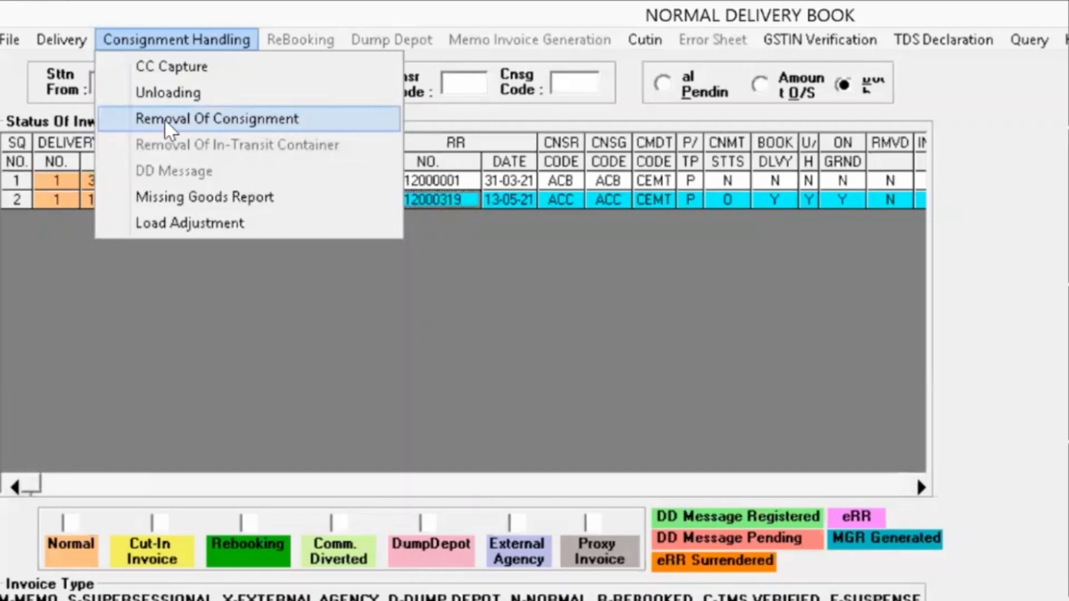
pyautogui.click(174, 120)
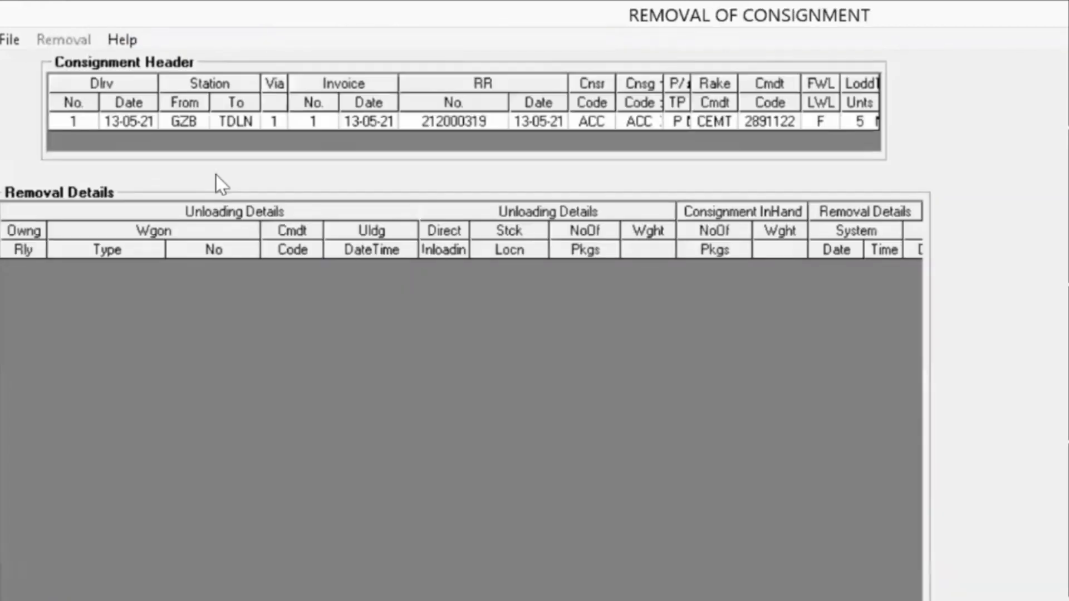
pyautogui.click(16, 40)
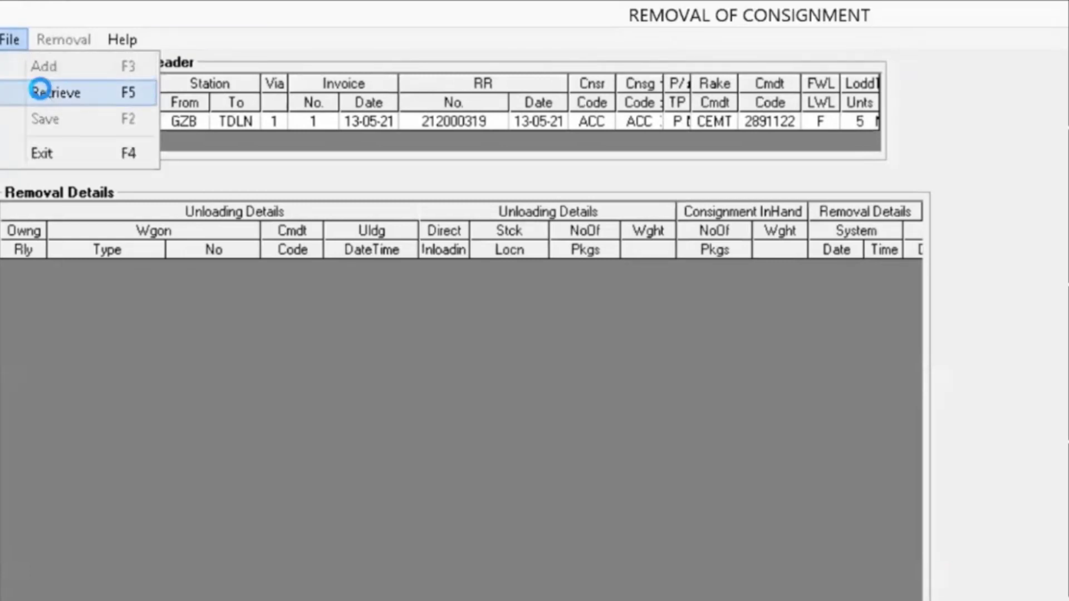
pyautogui.click(40, 91)
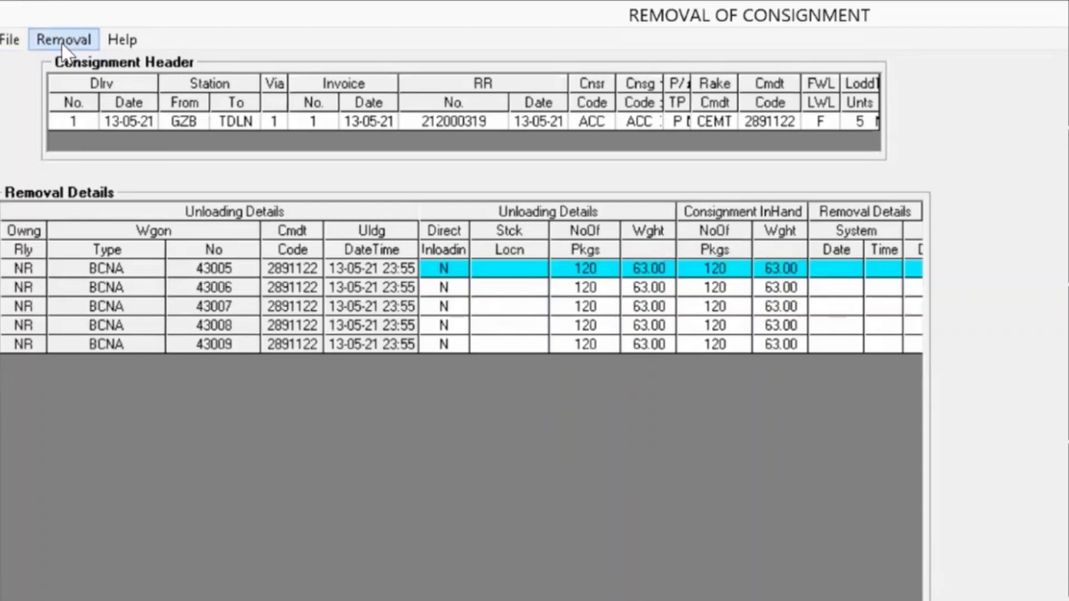
# Record a partial removal from wagon 43005 on 13-05-21 at 23:55 with 90 packages and a weight of 50 T
pyautogui.click(62, 40)
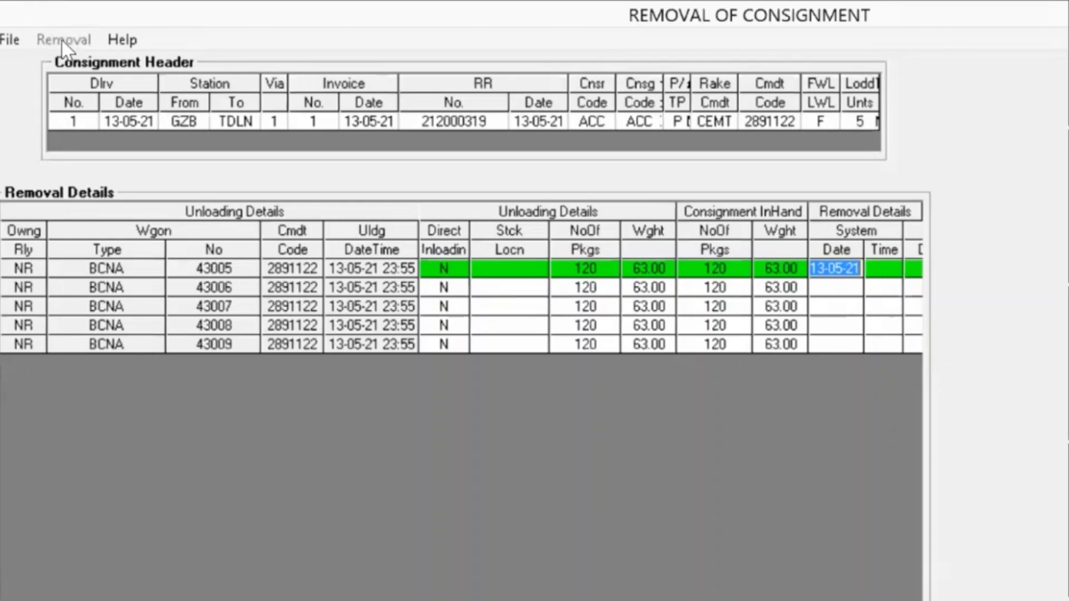
pyautogui.press('Tab')
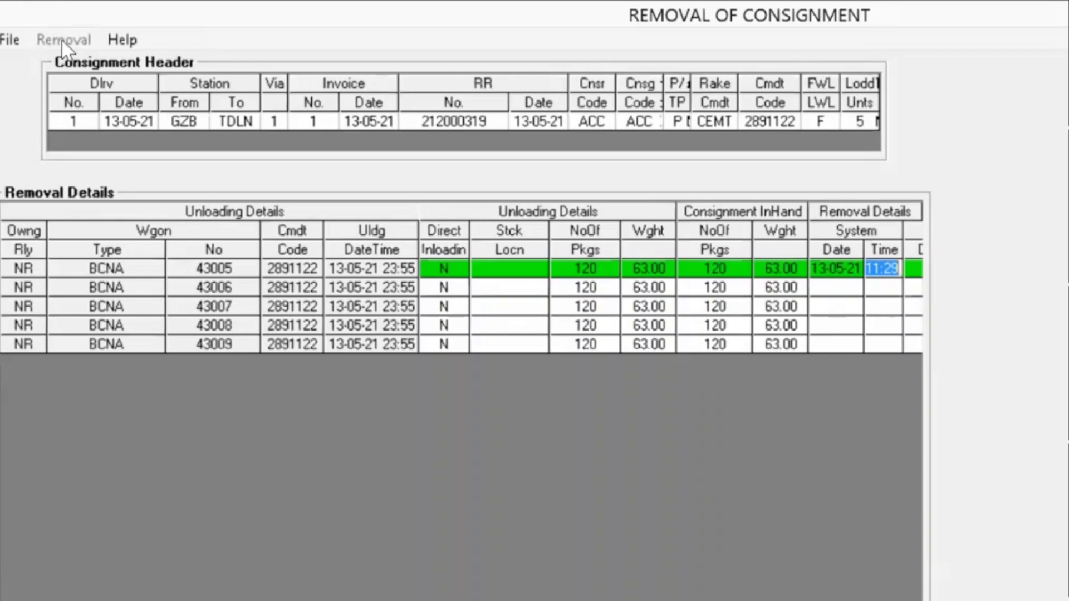
pyautogui.write('23:55')
pyautogui.press('Tab')
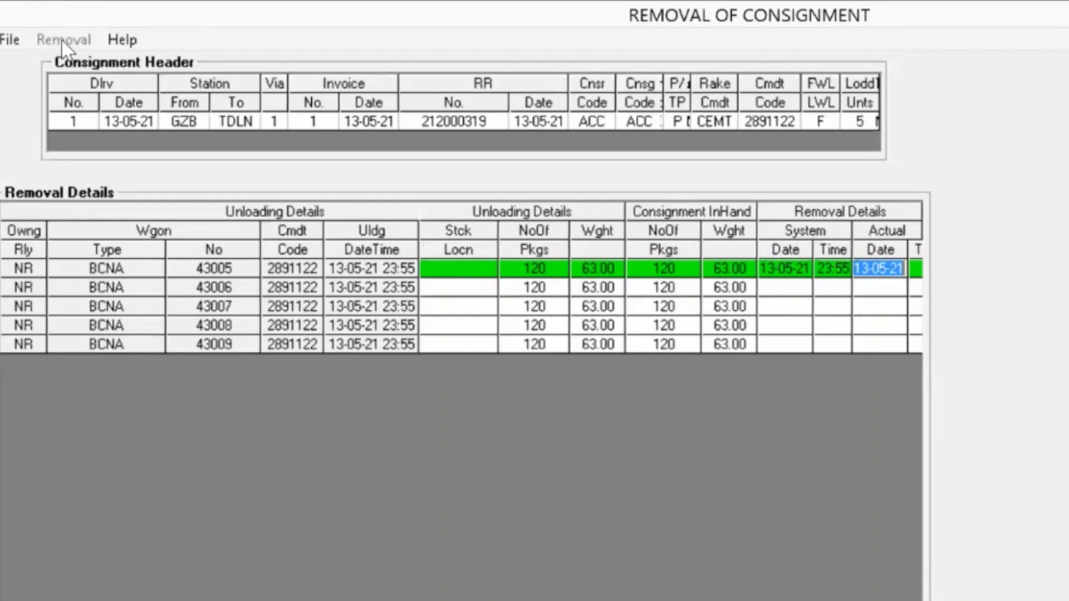
pyautogui.press('Tab')
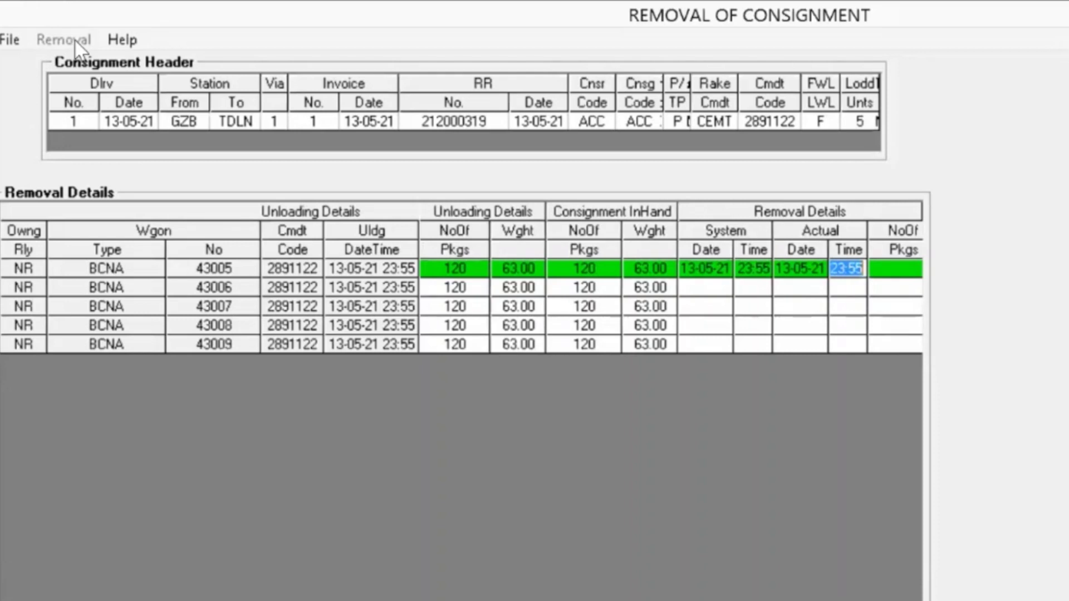
pyautogui.press('Tab')
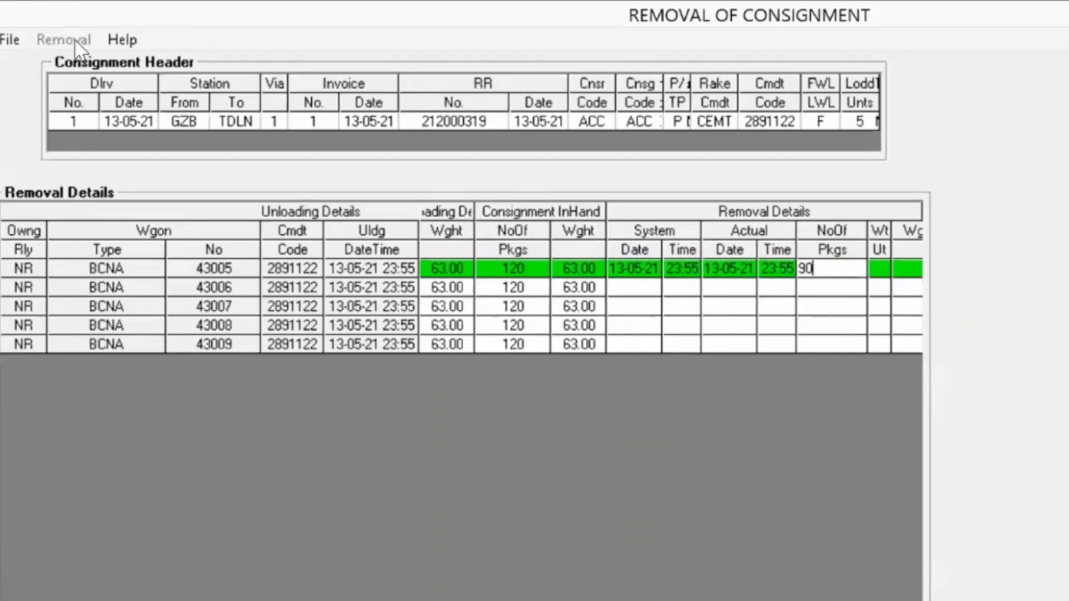
pyautogui.press('Tab')
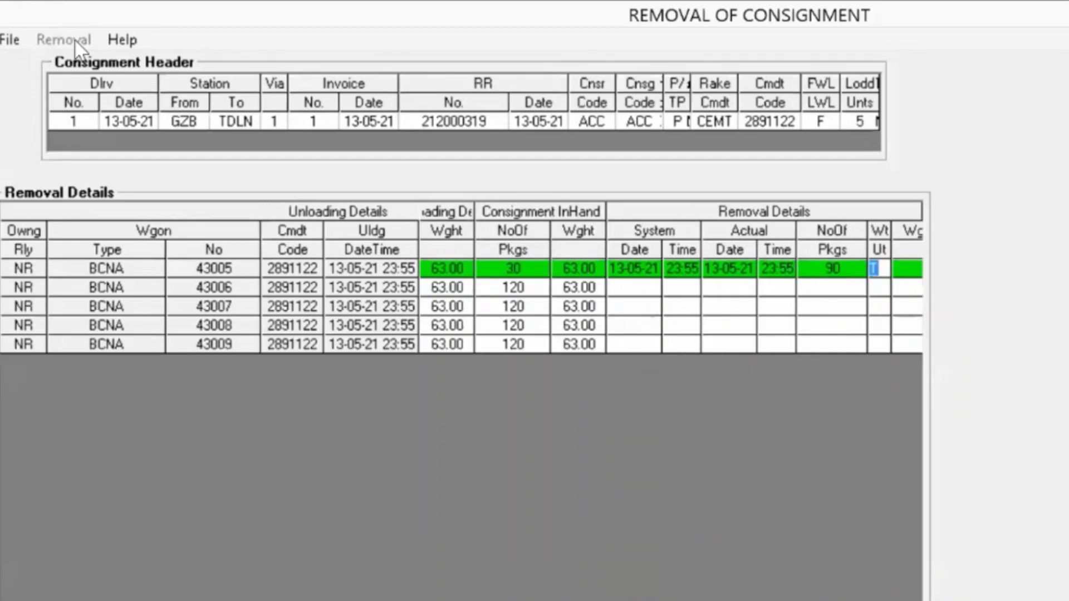
pyautogui.press('Tab')
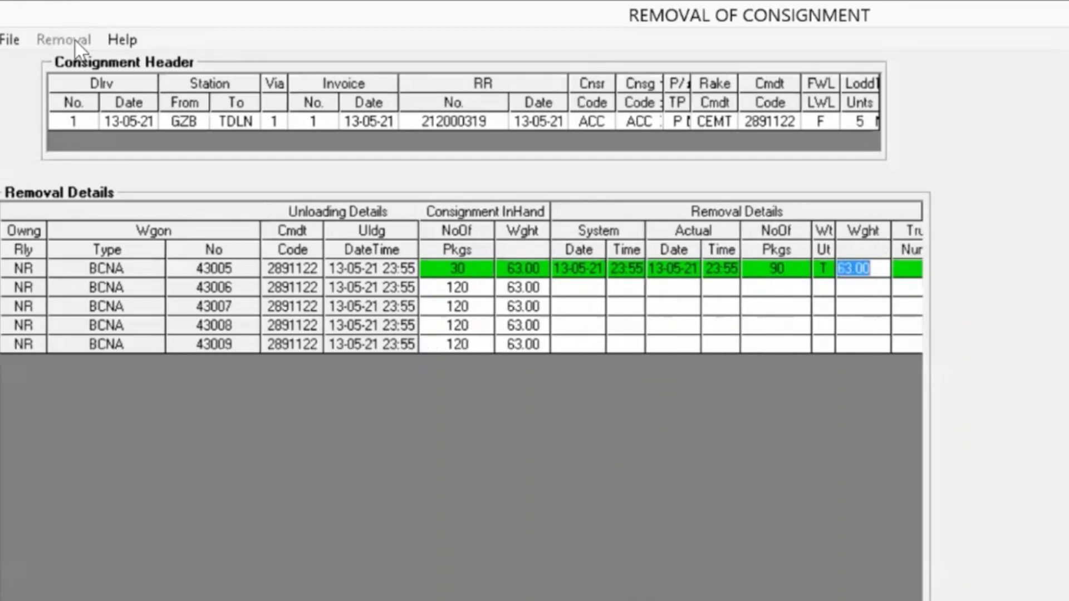
pyautogui.write('50')
pyautogui.press('Return')
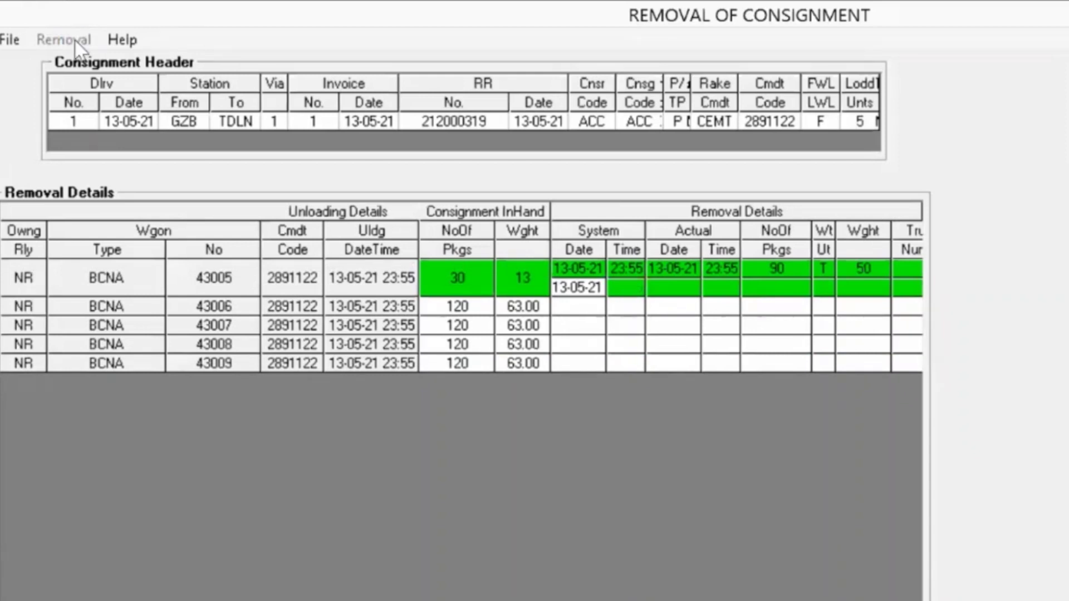
# Set the second removal entry of wagon 43005 to 17-05-21 at 06:00 for both system and actual date and time
pyautogui.press('Return')
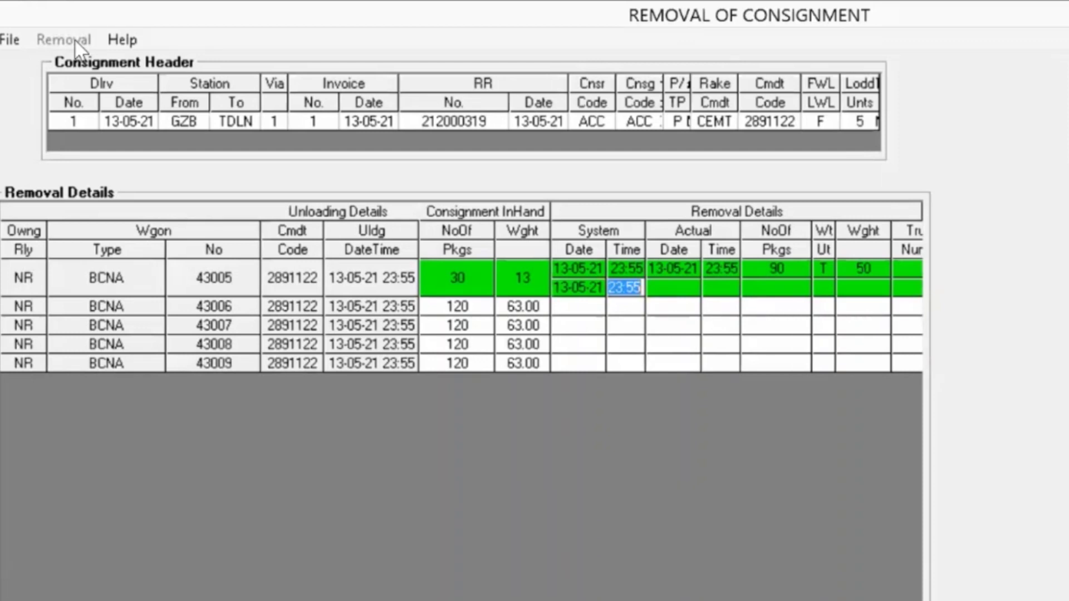
pyautogui.write('23:56')
pyautogui.press('Return')
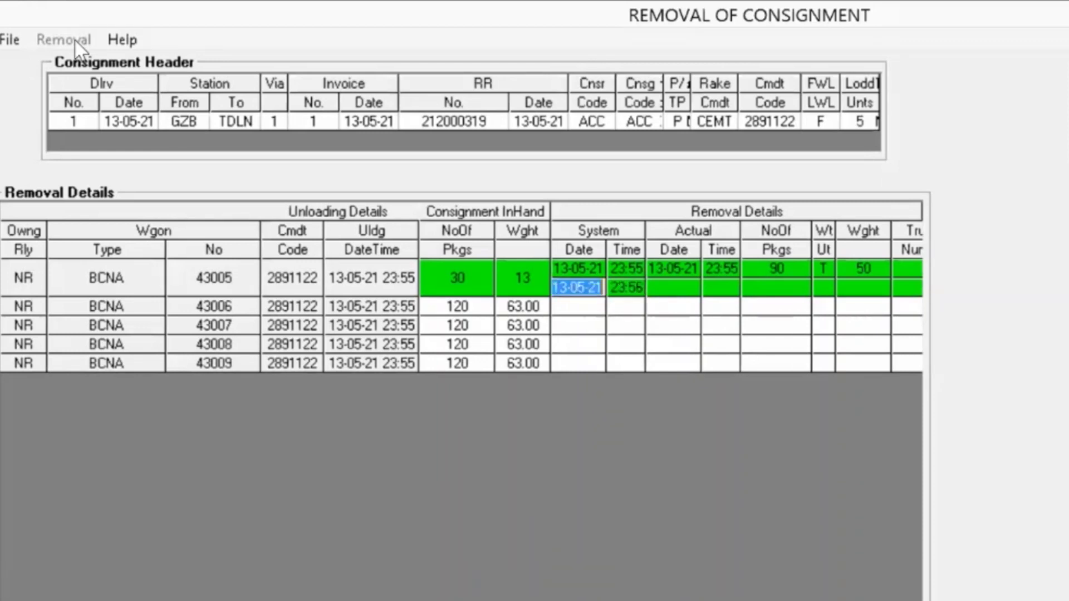
pyautogui.write('17-05-21')
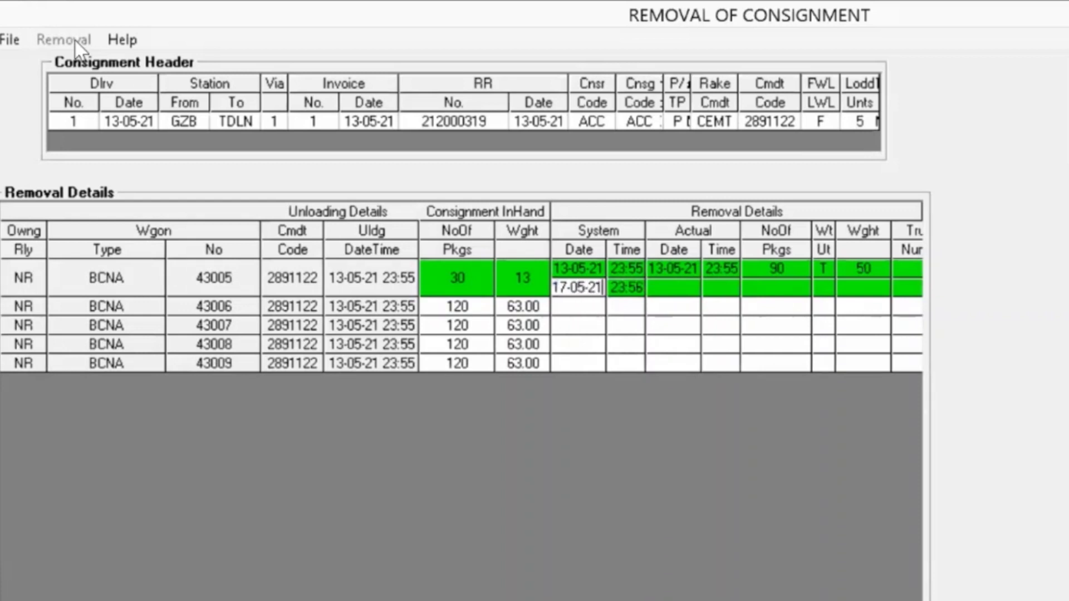
pyautogui.press('Return')
pyautogui.write('06:00')
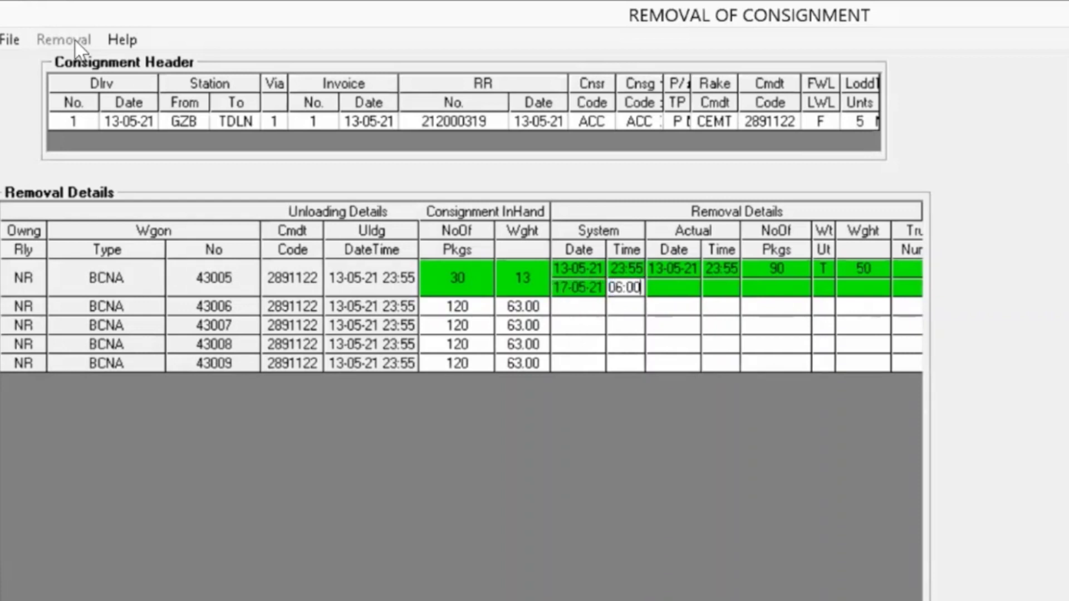
pyautogui.press('Return')
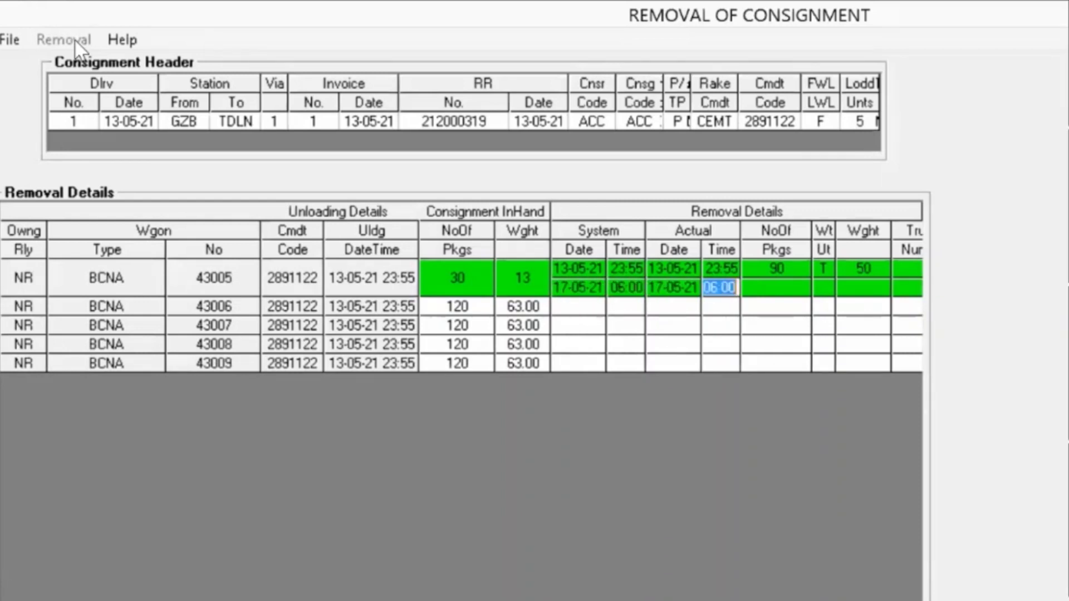
pyautogui.press('Return')
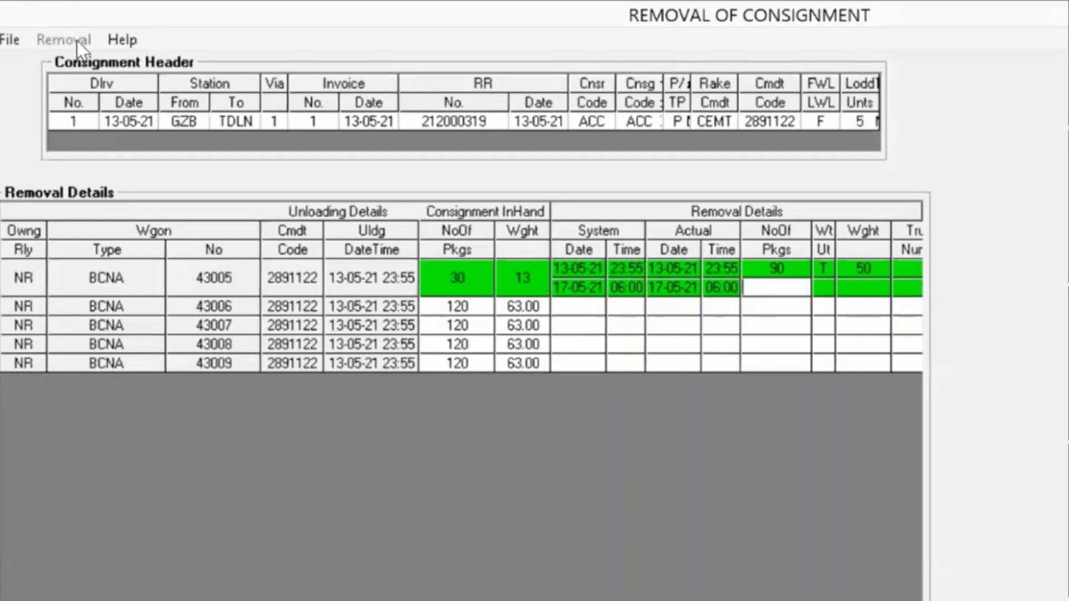
# Enter 30 packages and a weight of 13 T for wagon 43005's second removal, leaving truck number and gate pass blank
pyautogui.write('30')
pyautogui.press('Return')
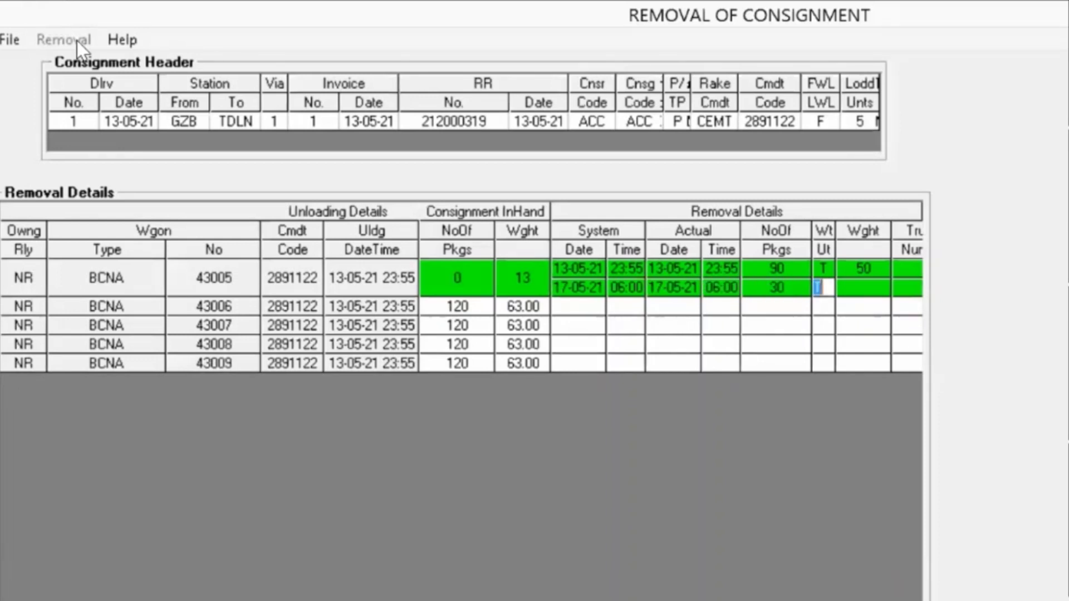
pyautogui.press('Return')
pyautogui.write('13')
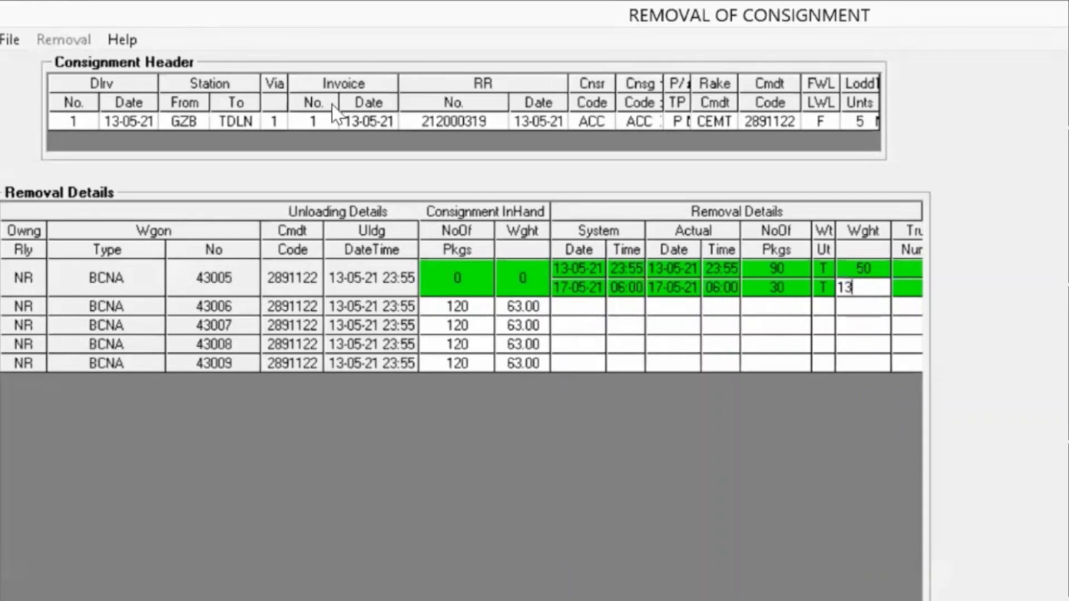
pyautogui.press('Return')
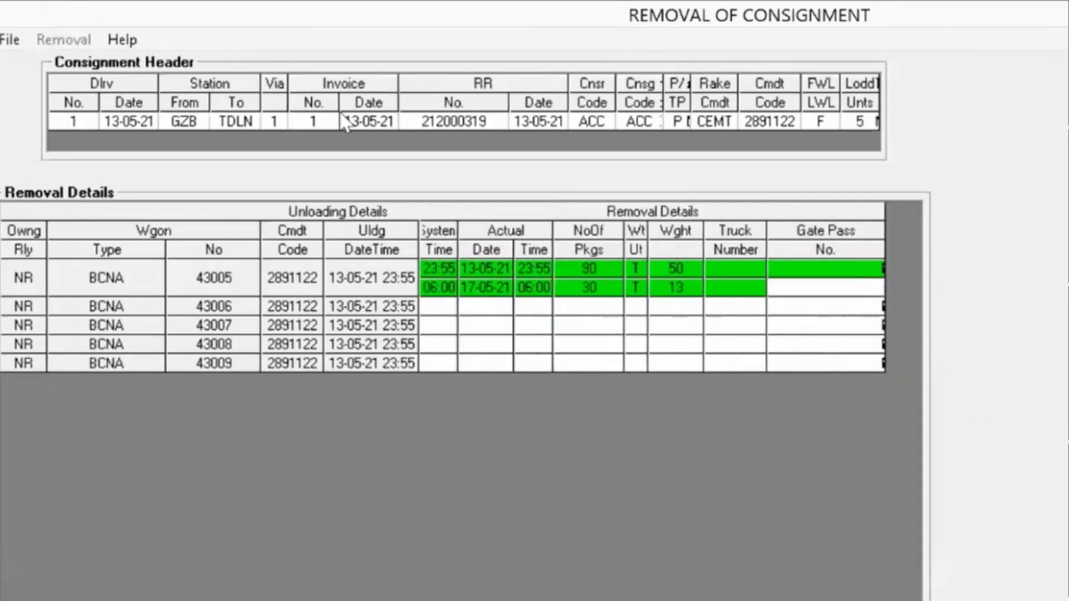
pyautogui.press('Return')
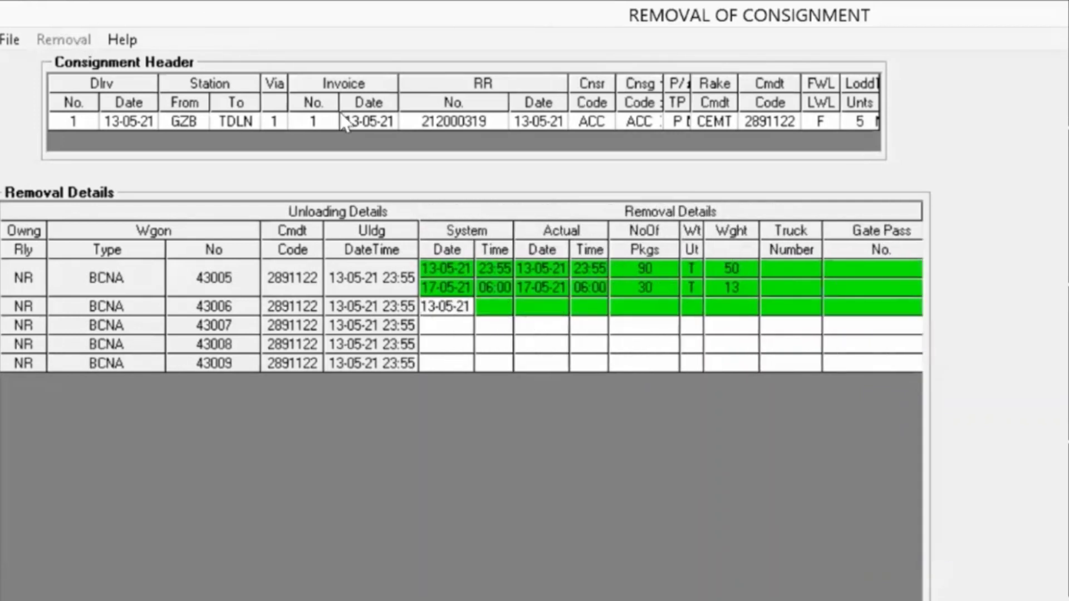
# Set the system and actual removal date and time of wagon 43006 to 17-05-21 at 06:00
pyautogui.press('Return')
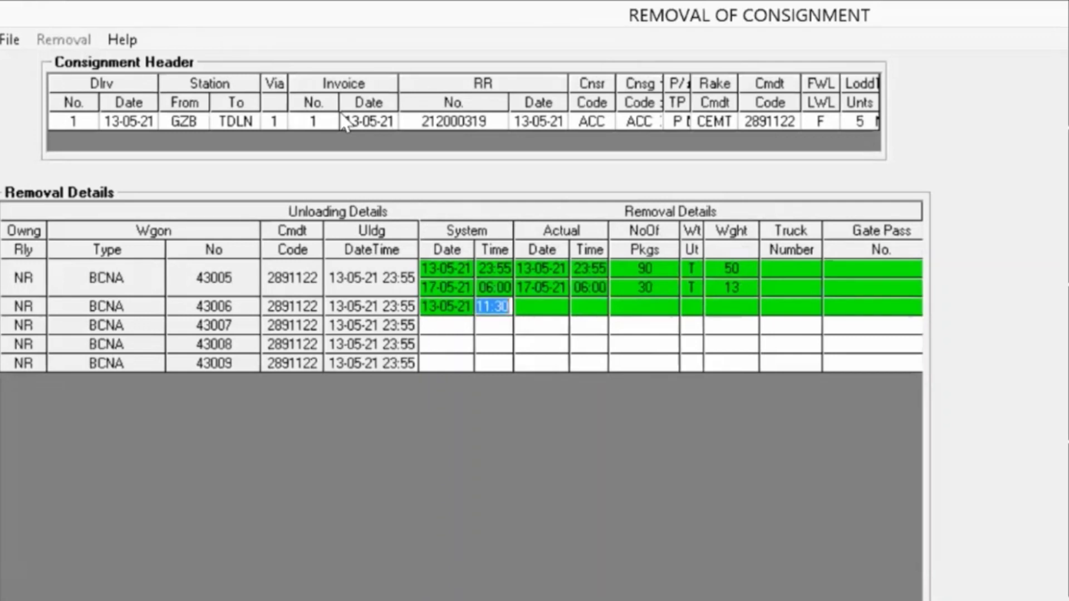
pyautogui.write('23:55')
pyautogui.press('Return')
pyautogui.write('17-')
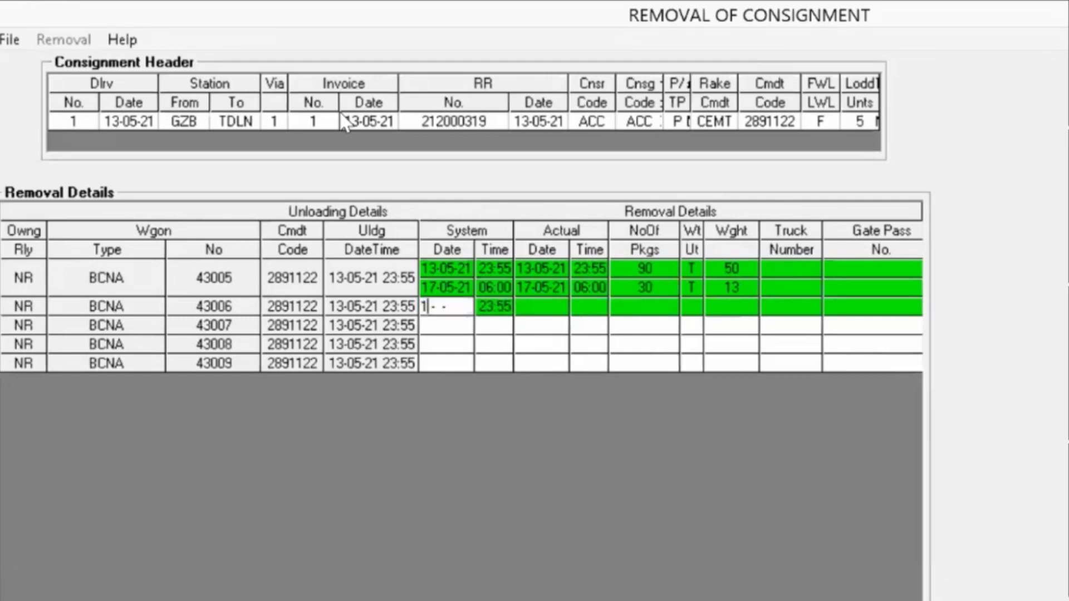
pyautogui.write('05-21')
pyautogui.press('Return')
pyautogui.write('06:00')
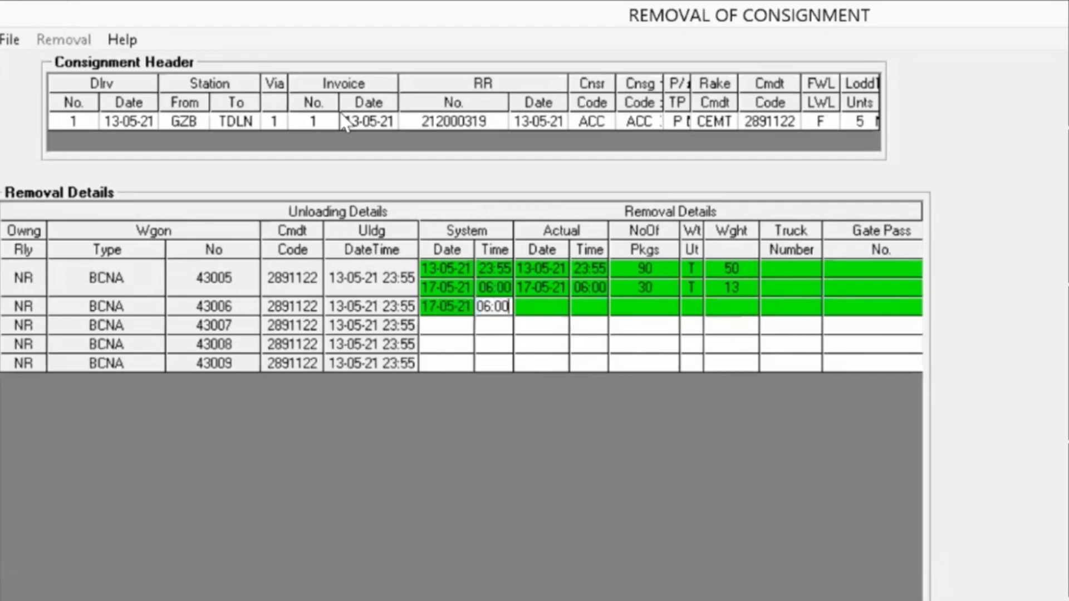
pyautogui.press('Return')
pyautogui.press('Return')
pyautogui.press('Return')
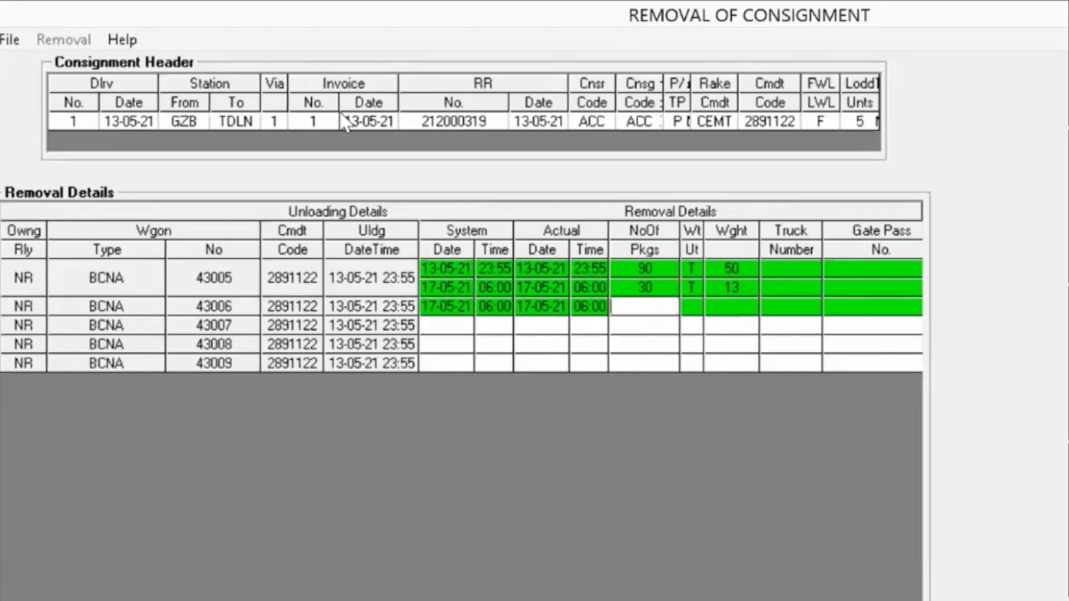
# Enter a full removal of 120 packages weighing 63 T for wagon 43006
pyautogui.write('120')
pyautogui.press('Return')
pyautogui.press('Return')
pyautogui.write('63')
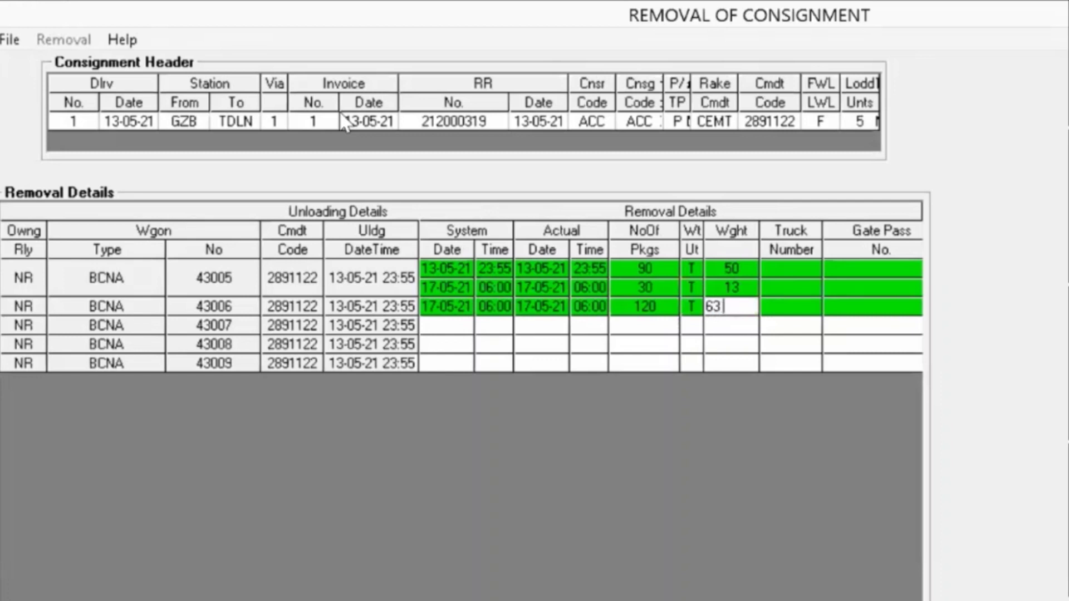
pyautogui.press('Return')
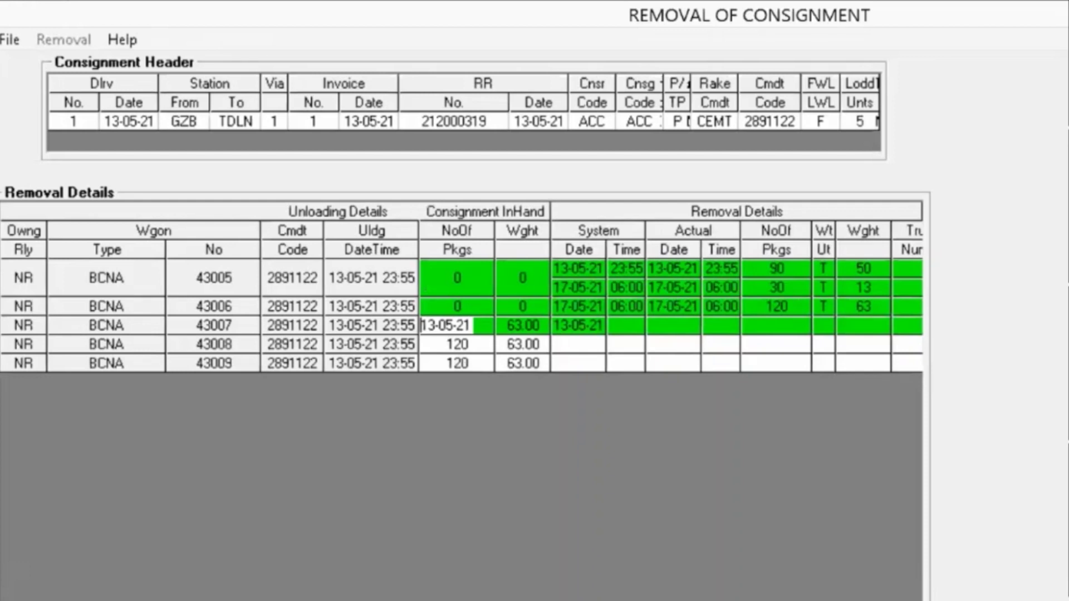
# Set the system and actual removal date and time of wagon 43007 to 17-05-21 at 06:00
pyautogui.press('Return')
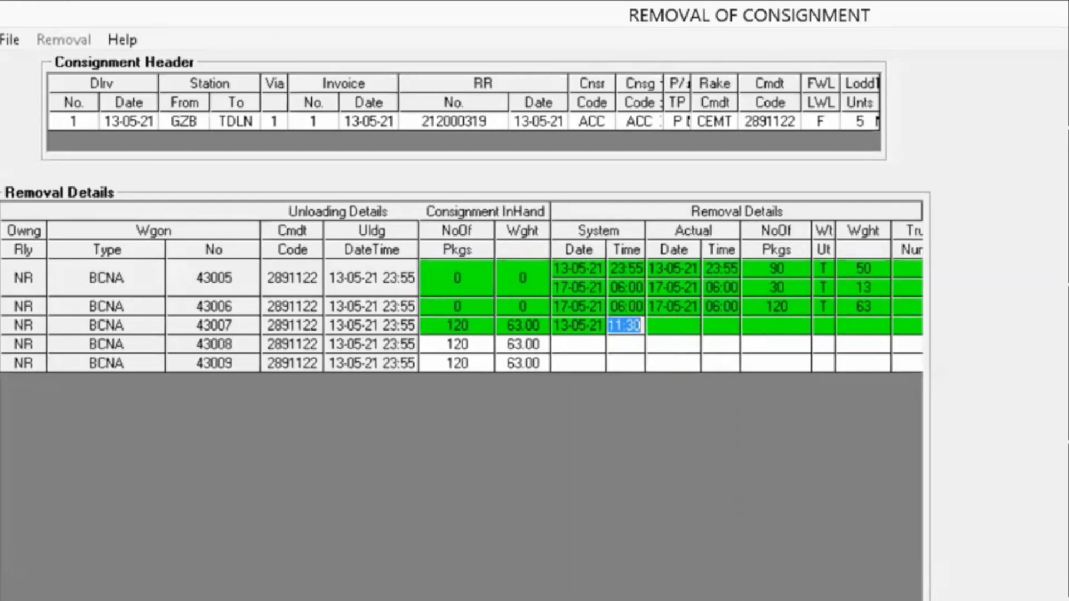
pyautogui.write('2356')
pyautogui.press('Return')
pyautogui.write('1- -')
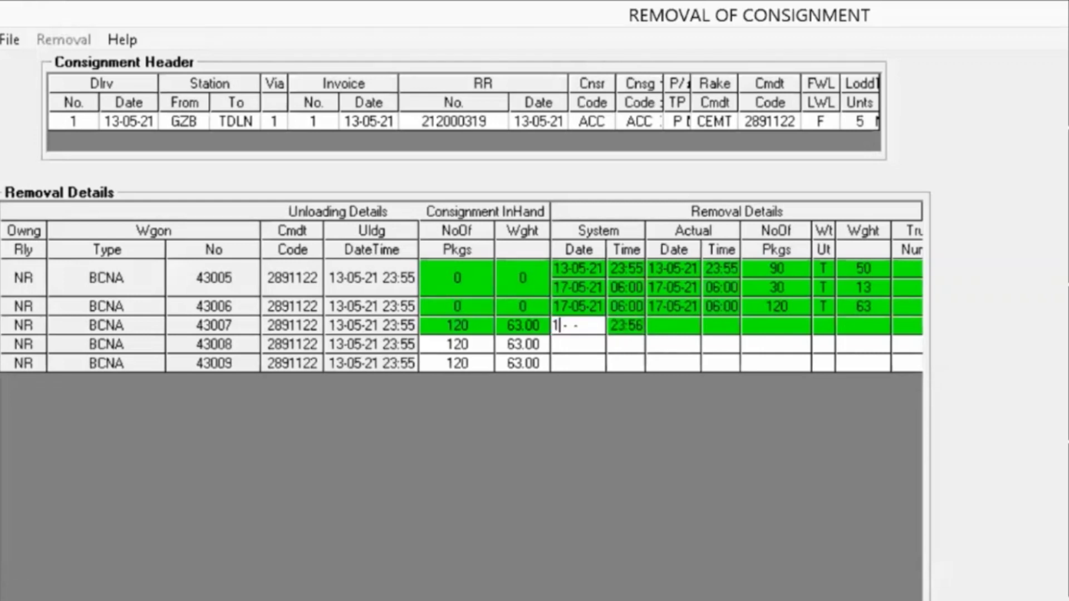
pyautogui.write('7-40')
pyautogui.press('BackSpace')
pyautogui.press('BackSpace')
pyautogui.write('0521')
pyautogui.press('Return')
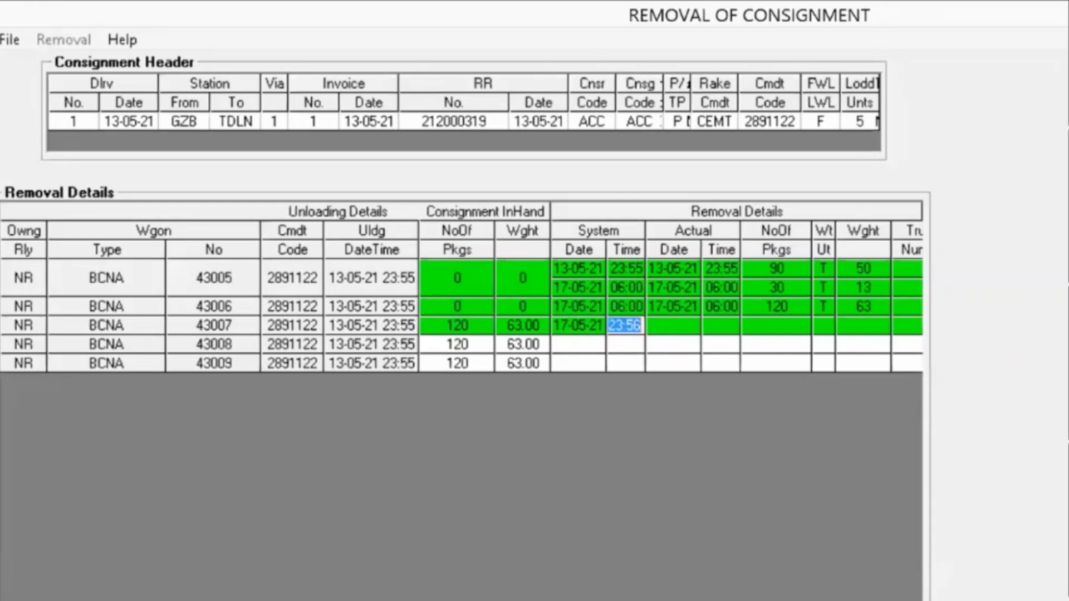
pyautogui.write('0600')
pyautogui.press('Return')
pyautogui.press('Return')
pyautogui.press('Return')
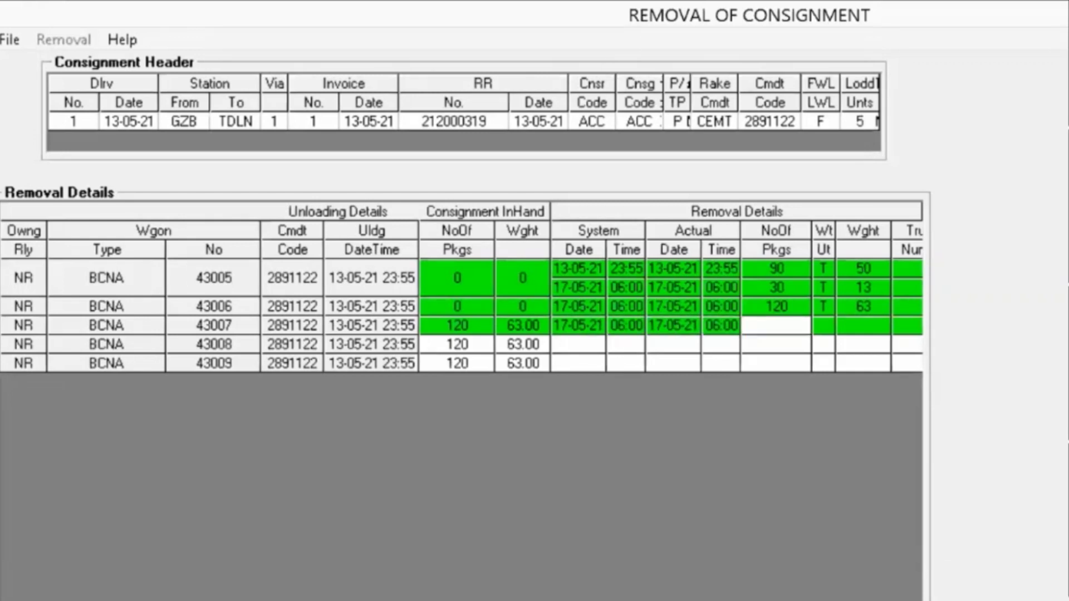
# Enter a full removal of 120 packages weighing 63 T for wagon 43007
pyautogui.write('120')
pyautogui.press('Return')
pyautogui.press('Return')
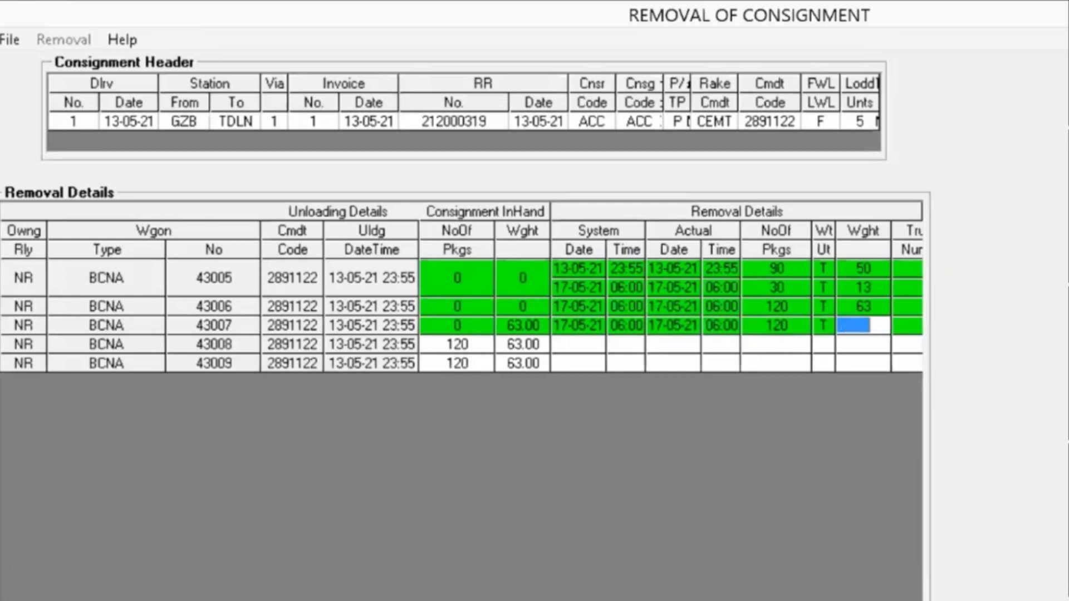
pyautogui.write('63')
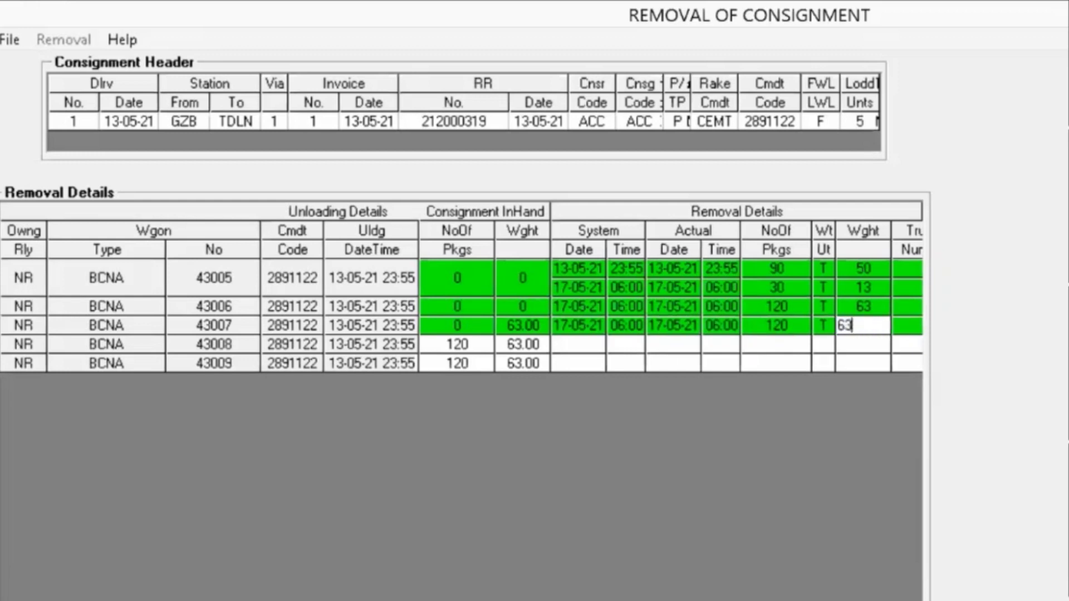
pyautogui.press('Return')
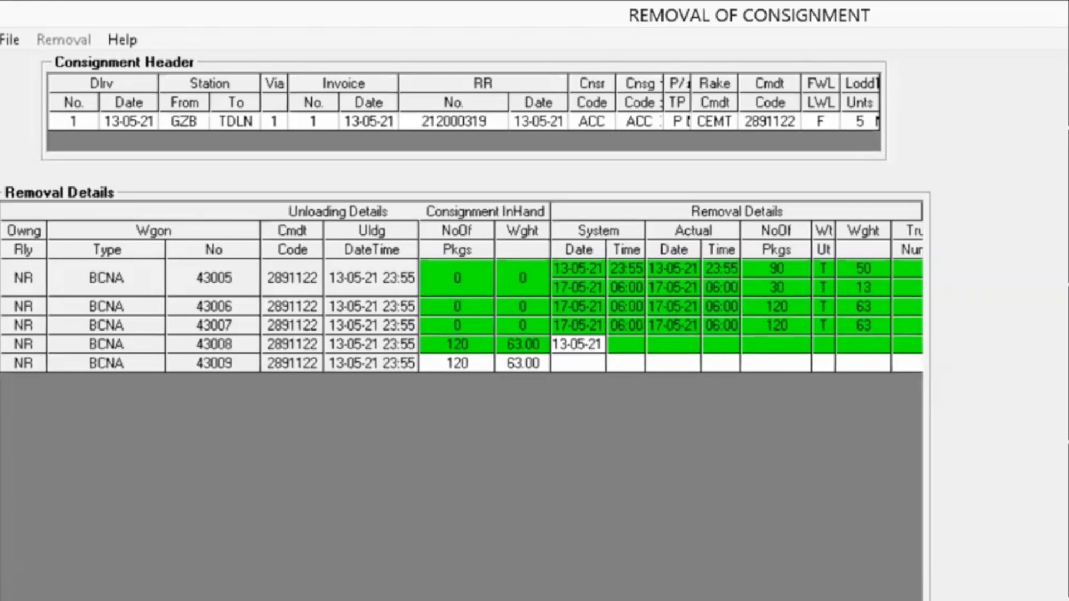
# Set the system and actual removal date and time of wagon 43008 to 17-05-21 at 06:00
pyautogui.press('Delete')
pyautogui.press('Delete')
pyautogui.write('17')
pyautogui.press('Return')
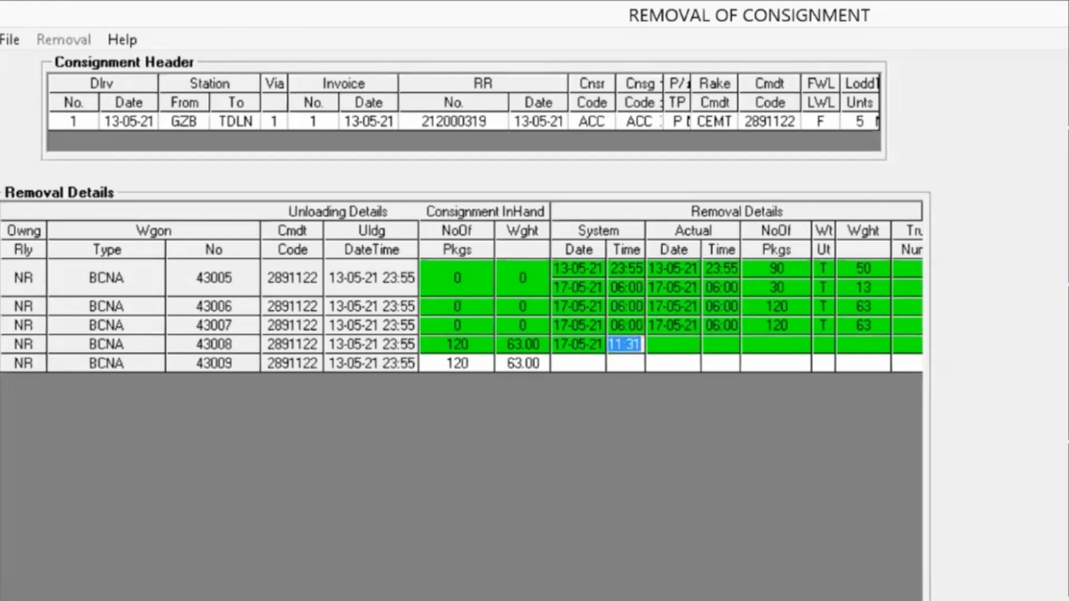
pyautogui.write('0600')
pyautogui.press('Return')
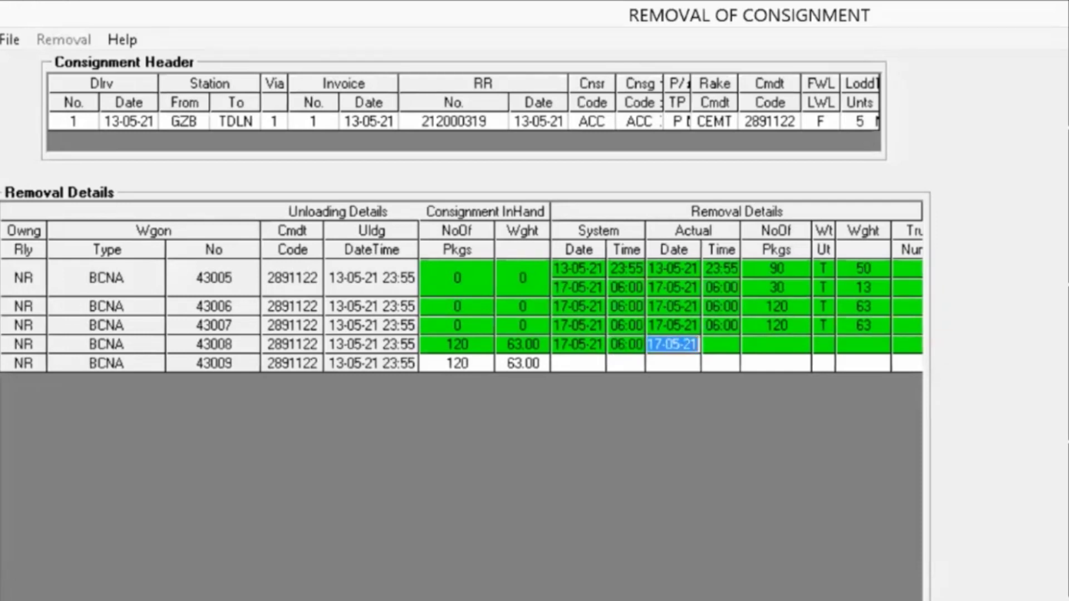
pyautogui.press('Return')
pyautogui.press('Return')
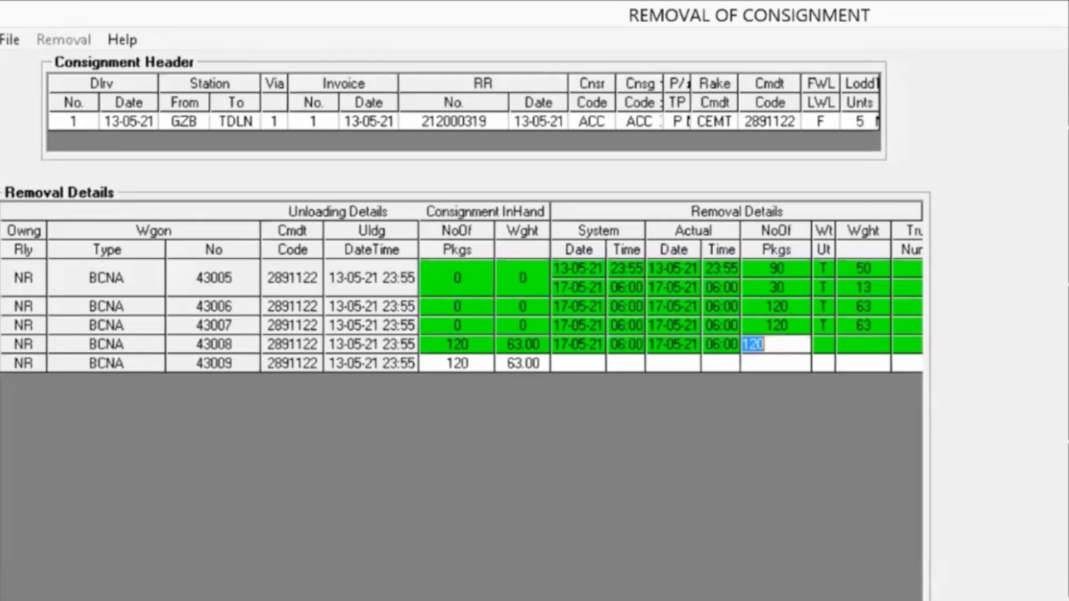
# Enter a full removal of 120 packages weighing 63 T for wagon 43008
pyautogui.write('120')
pyautogui.press('Return')
pyautogui.press('Return')
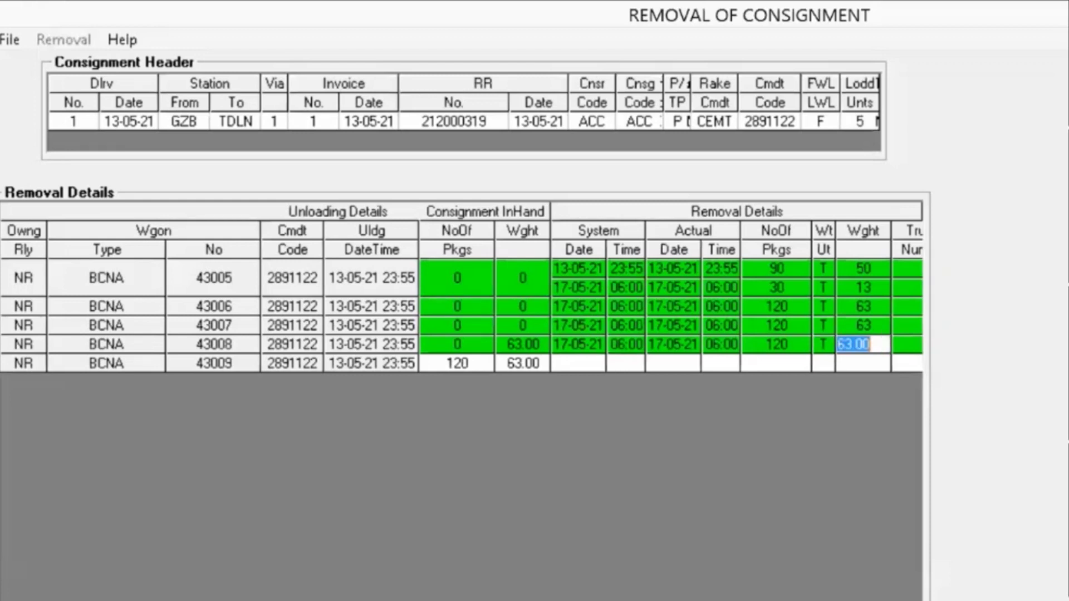
pyautogui.write('63')
pyautogui.press('Return')
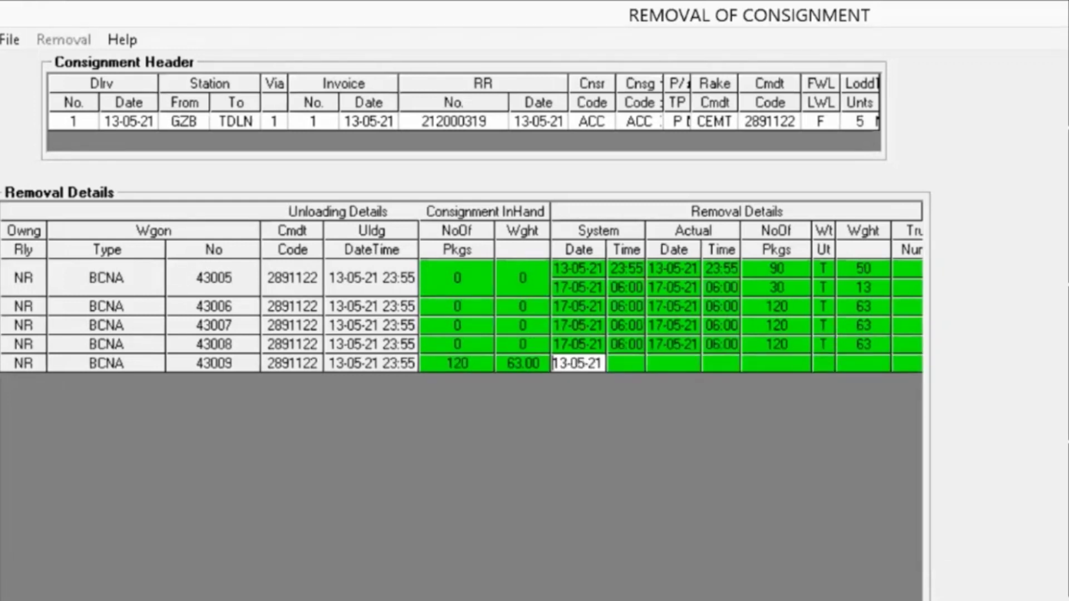
# Set wagon 43009's system removal to 17-05-21 at 06:00 and its actual removal date to 17-05-21
pyautogui.press('Delete')
pyautogui.write('170521')
pyautogui.press('Return')
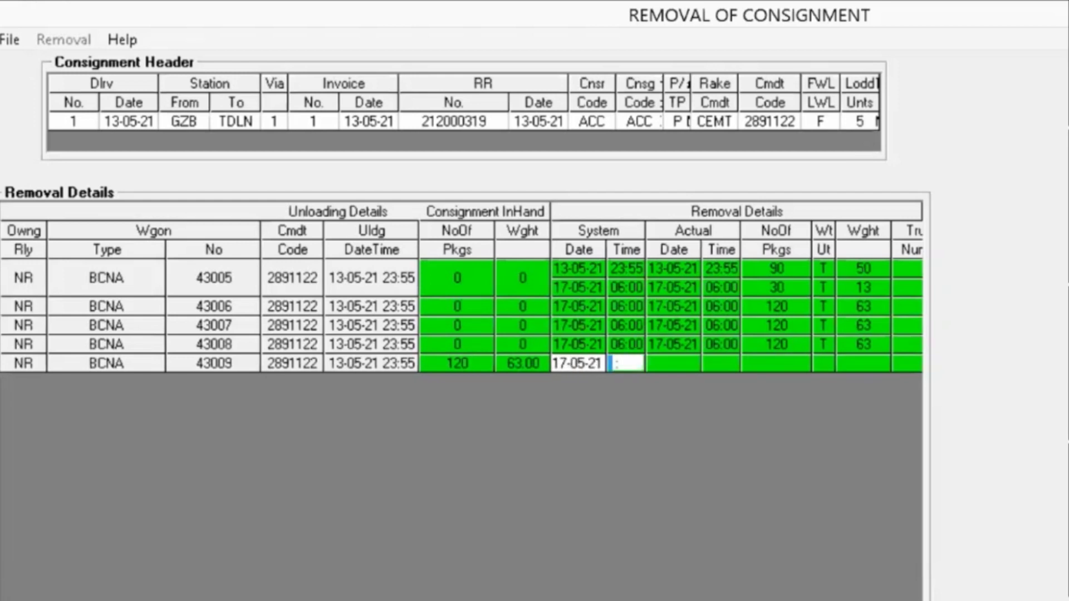
pyautogui.write('0600')
pyautogui.press('Return')
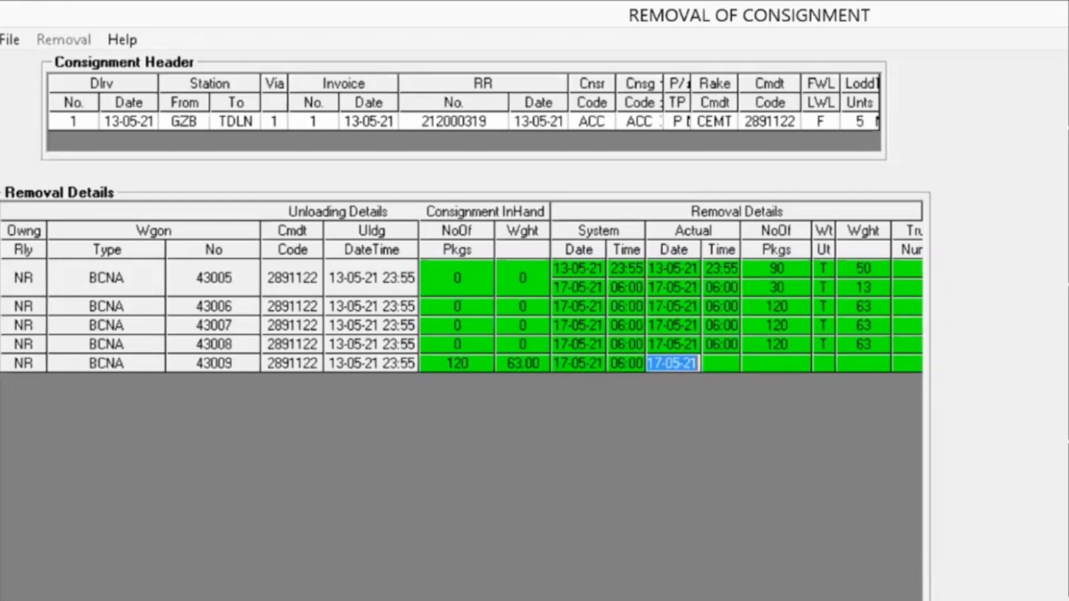
pyautogui.write('17-05-2')
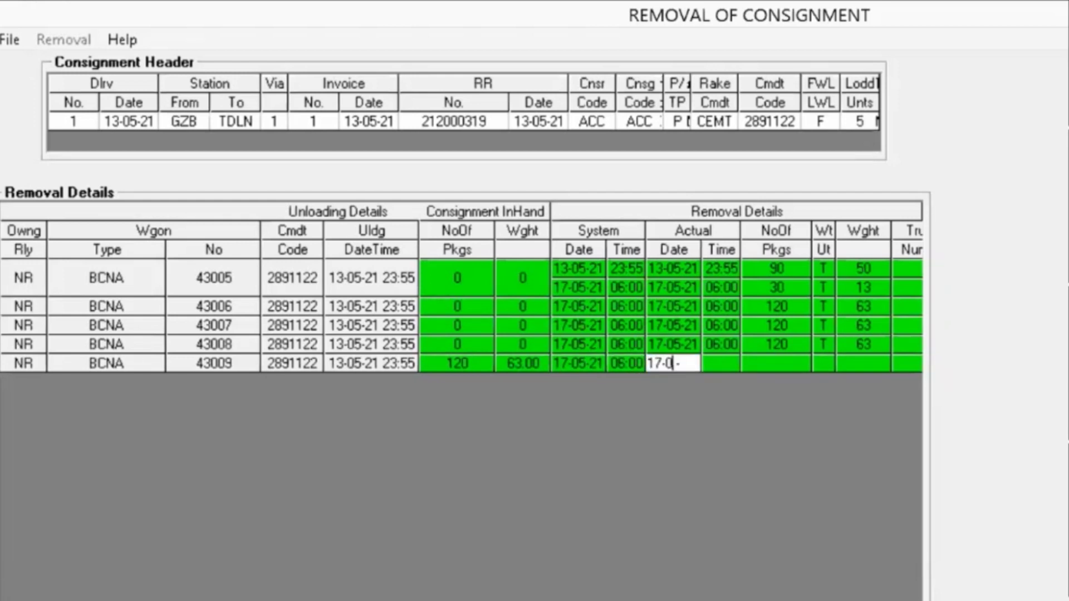
pyautogui.write('1')
pyautogui.press('Return')
# Set wagon 43009's actual removal time to 06:00 and enter a full removal of 120 packages weighing 63 T
pyautogui.write('0 :')
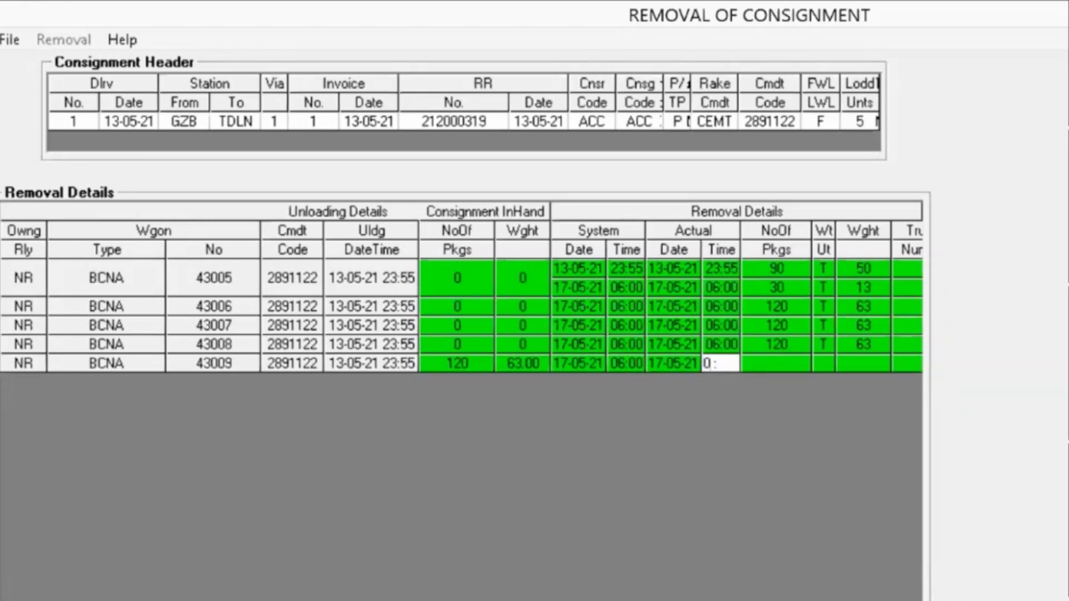
pyautogui.press('Return')
pyautogui.write('60')
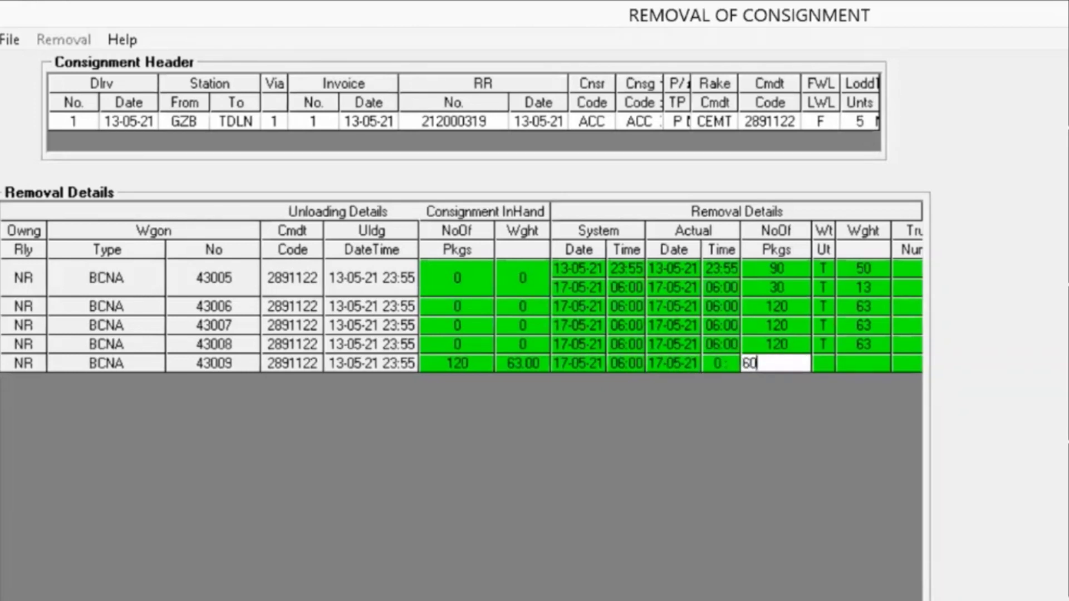
pyautogui.press('BackSpace')
pyautogui.press('BackSpace')
pyautogui.write('120')
pyautogui.press('Return')
pyautogui.write('0600')
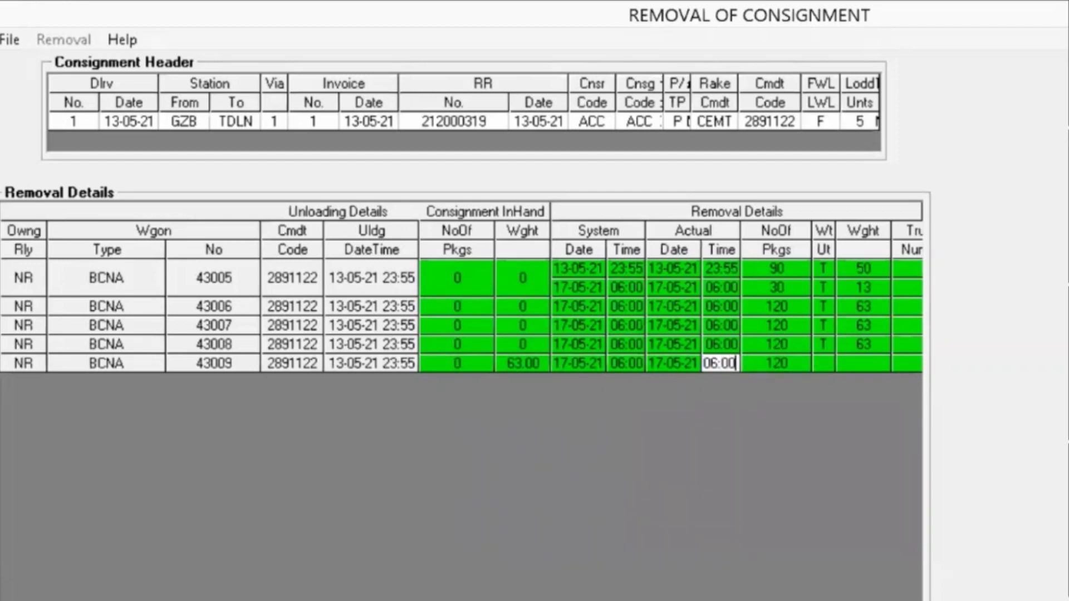
pyautogui.press('Return')
pyautogui.press('Return')
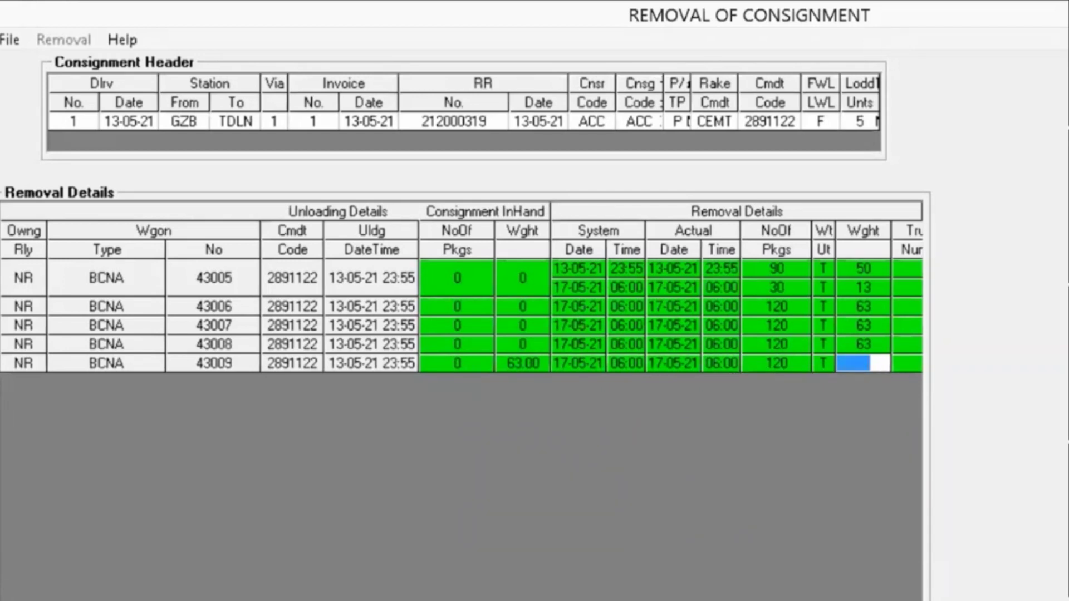
pyautogui.write('63')
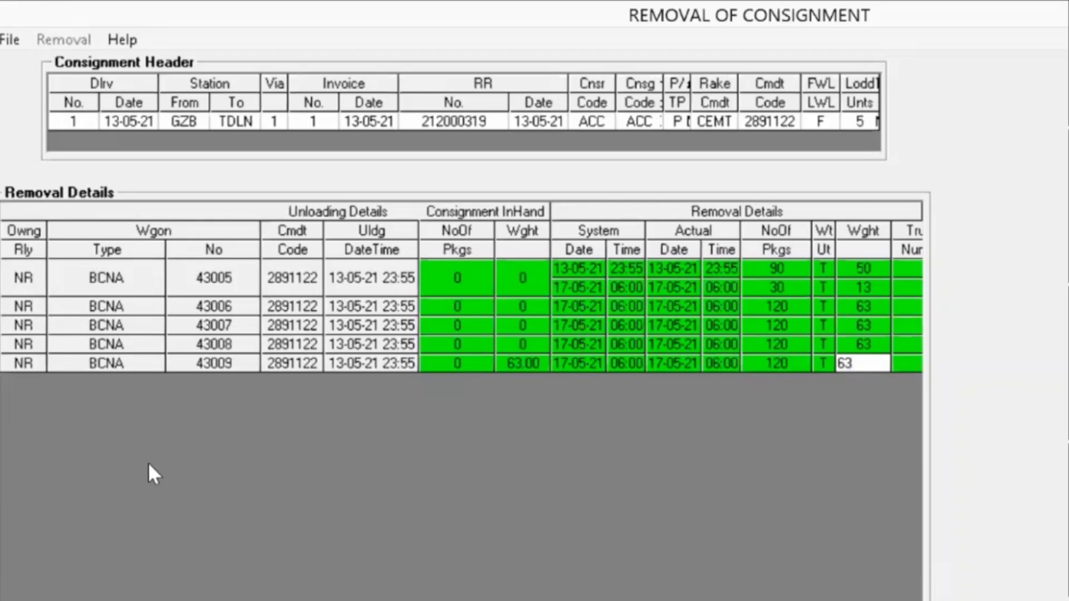
pyautogui.press('Return')
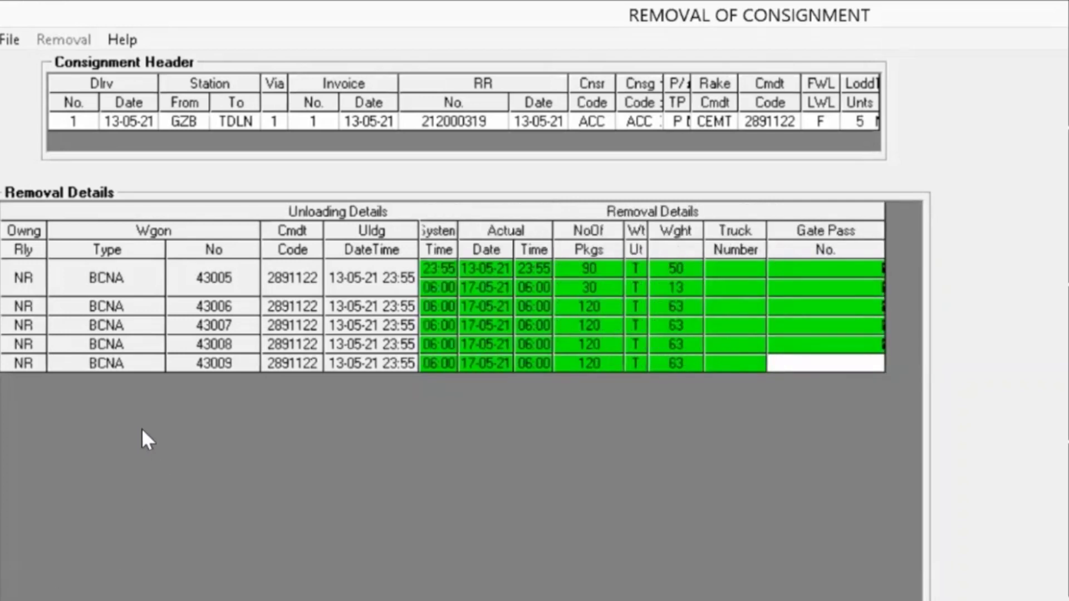
# Save the removal details of all five wagons and exit the removal form
pyautogui.hscroll(-10, 671, 287)
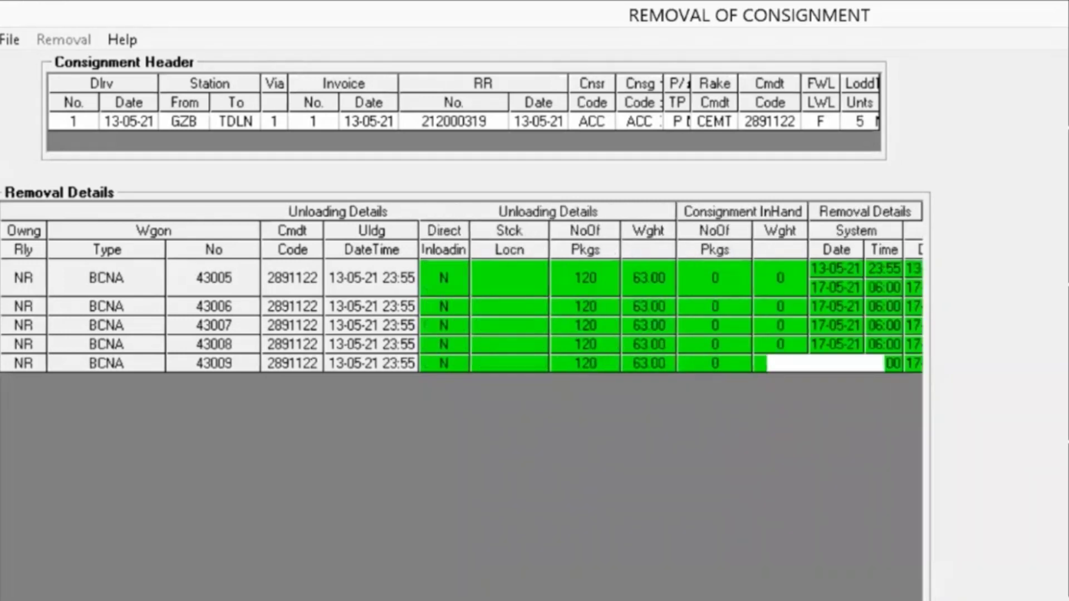
pyautogui.click(9, 40)
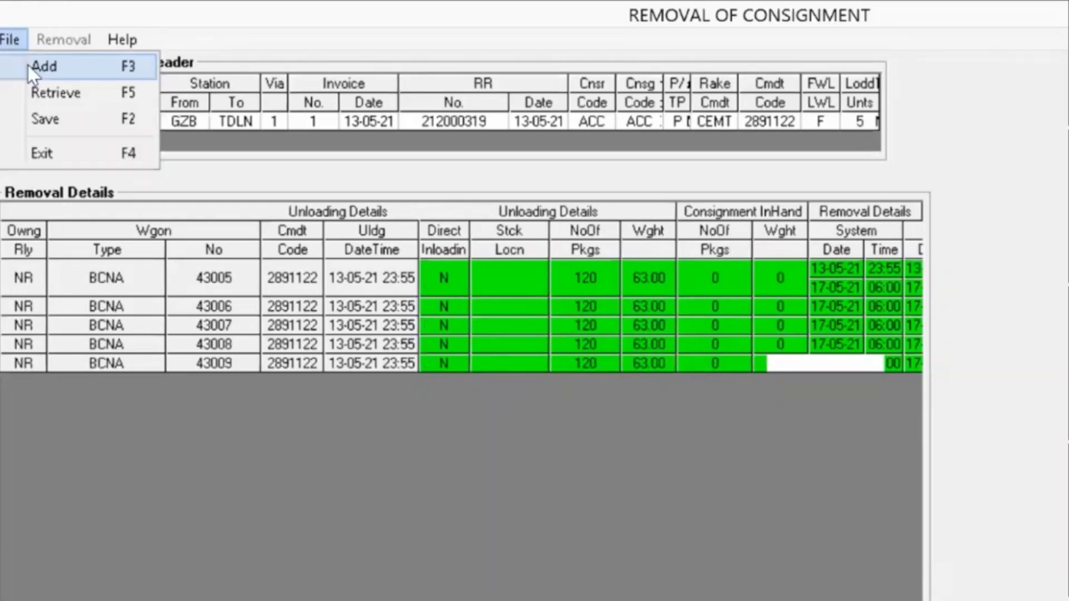
pyautogui.click(44, 119)
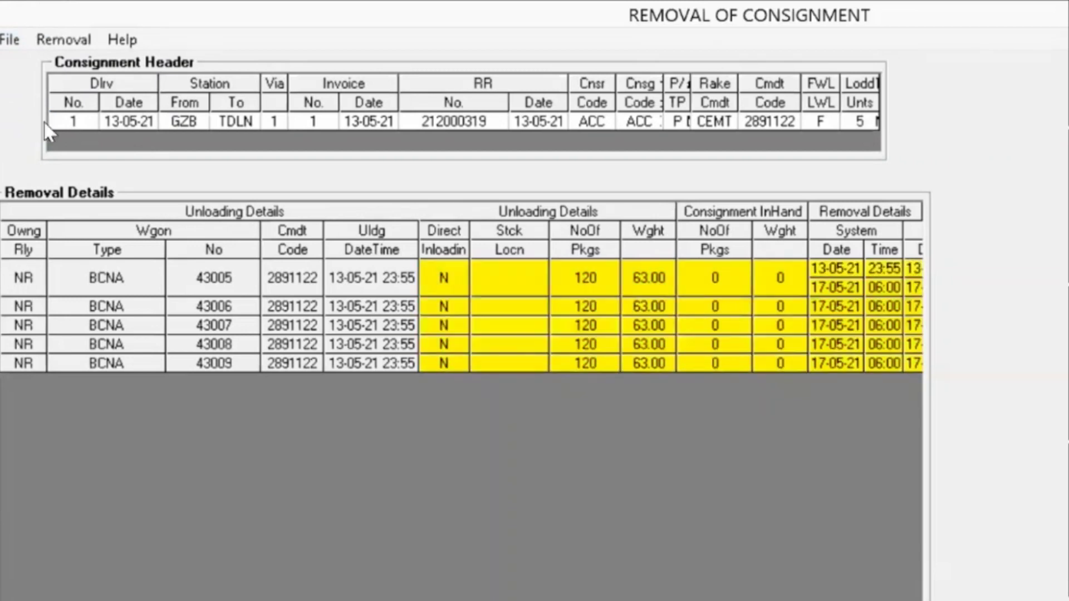
pyautogui.click(8, 39)
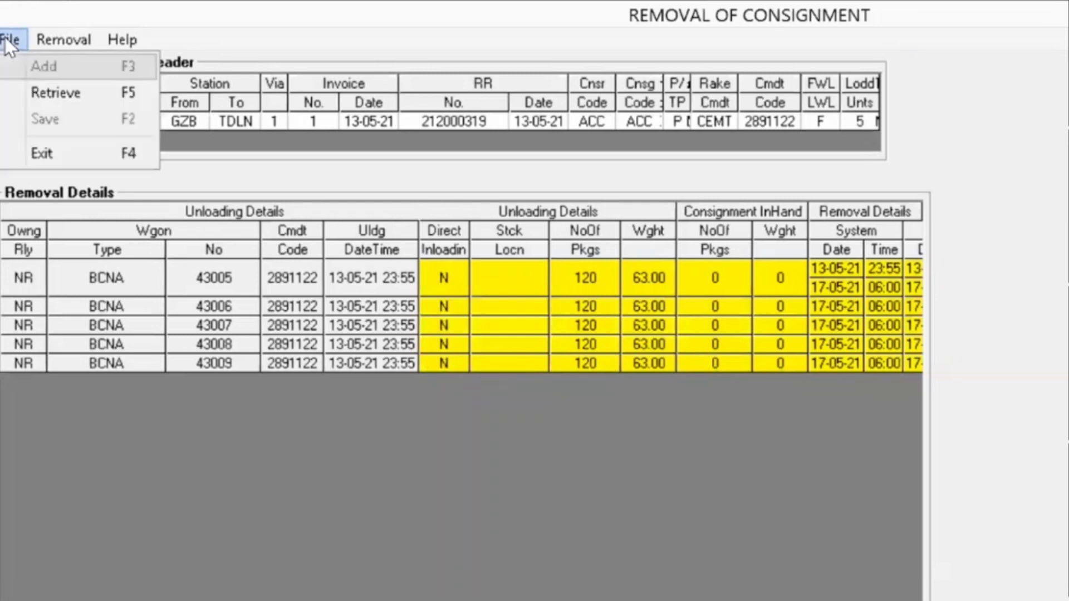
pyautogui.click(54, 152)
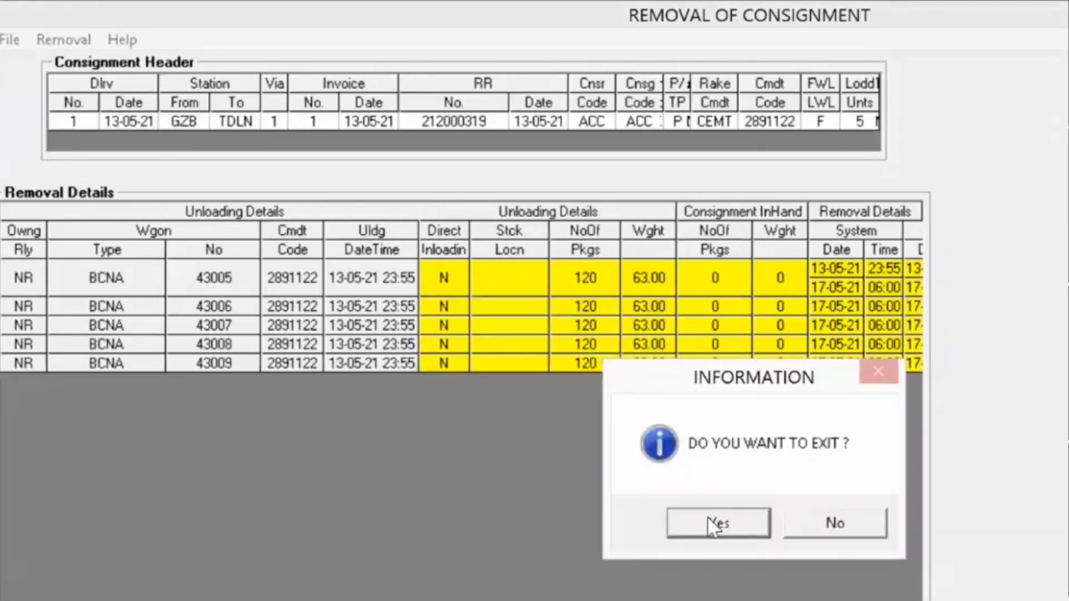
pyautogui.click(707, 518)
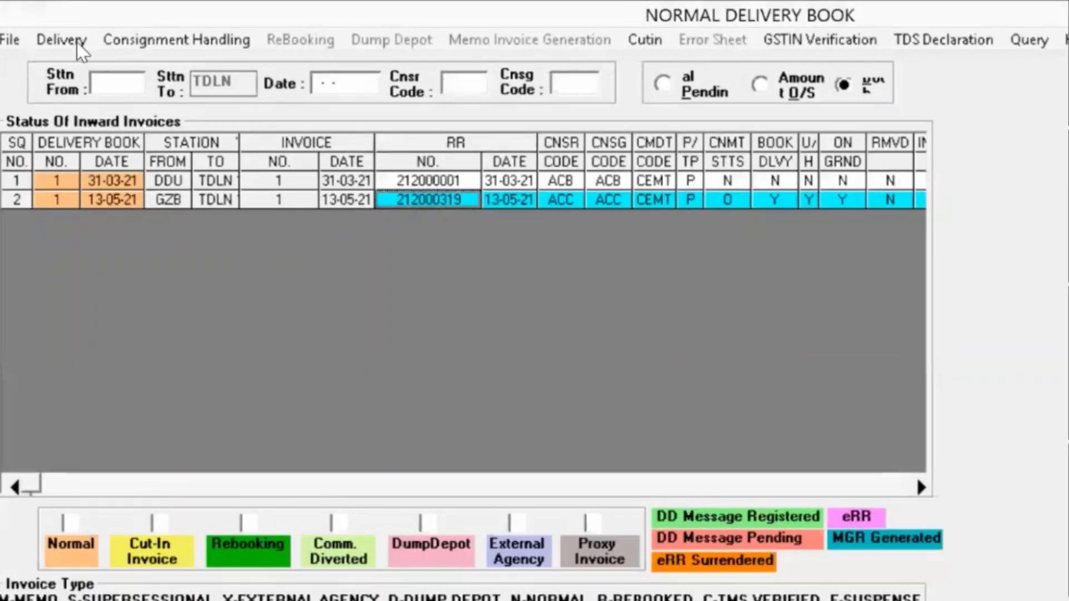
# Open the inward wharfage collection for the GZB consignment from the accrual and collection of charges
pyautogui.click(70, 42)
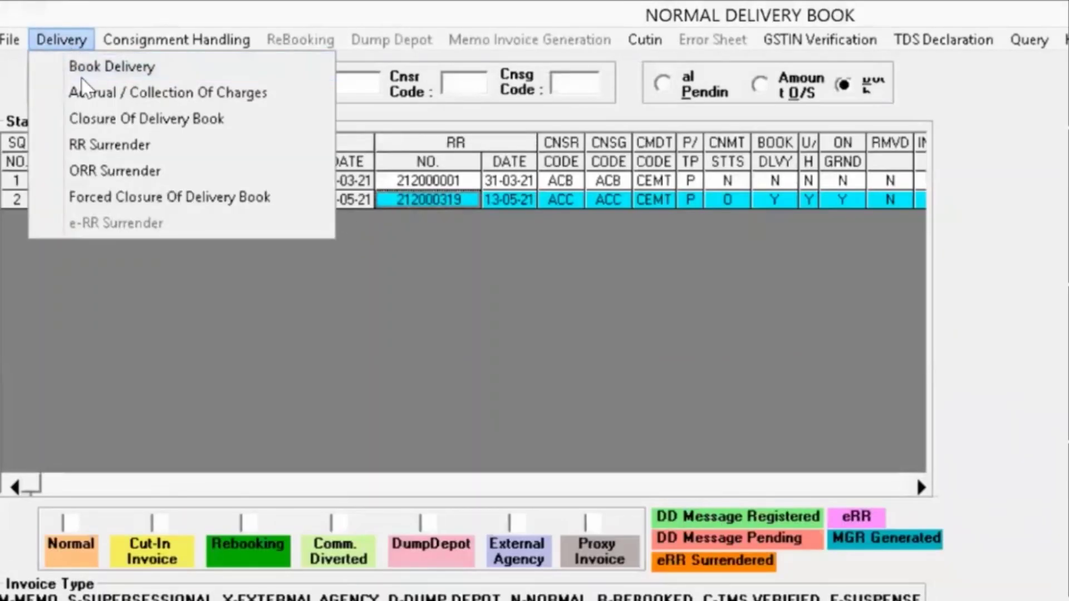
pyautogui.click(85, 91)
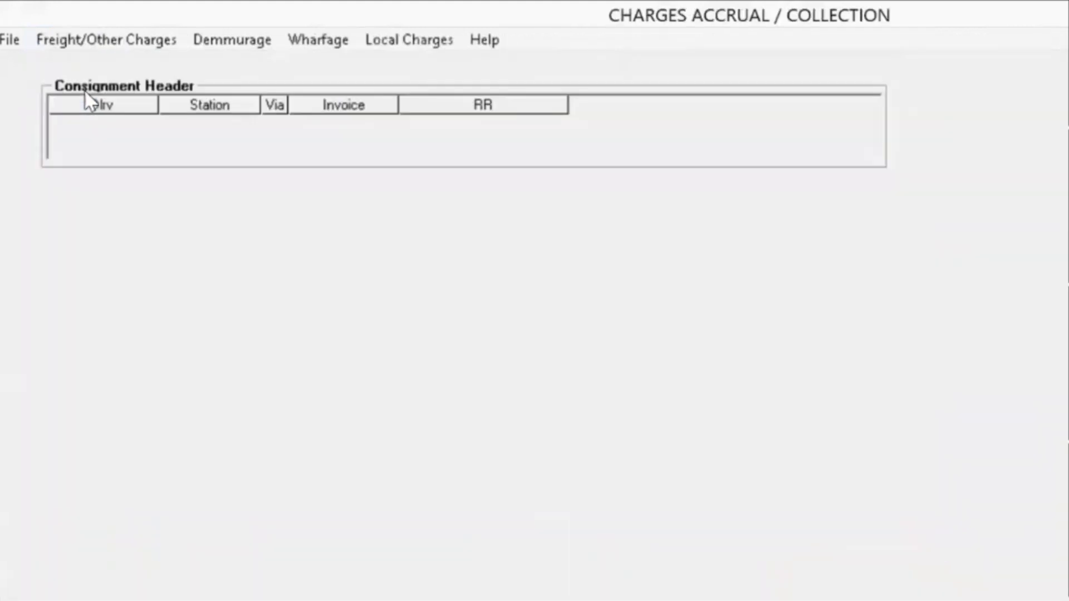
pyautogui.click(312, 39)
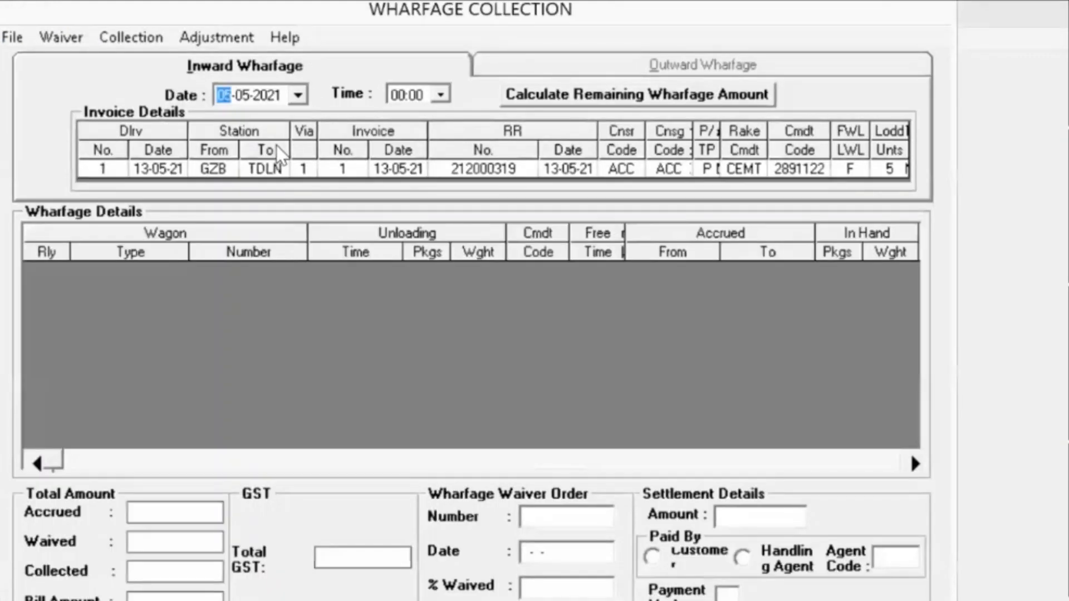
# Set the wharfage date to 17-05-2021 and the time to 06:00, and retrieve the wagons' wharfage details
pyautogui.write('17')
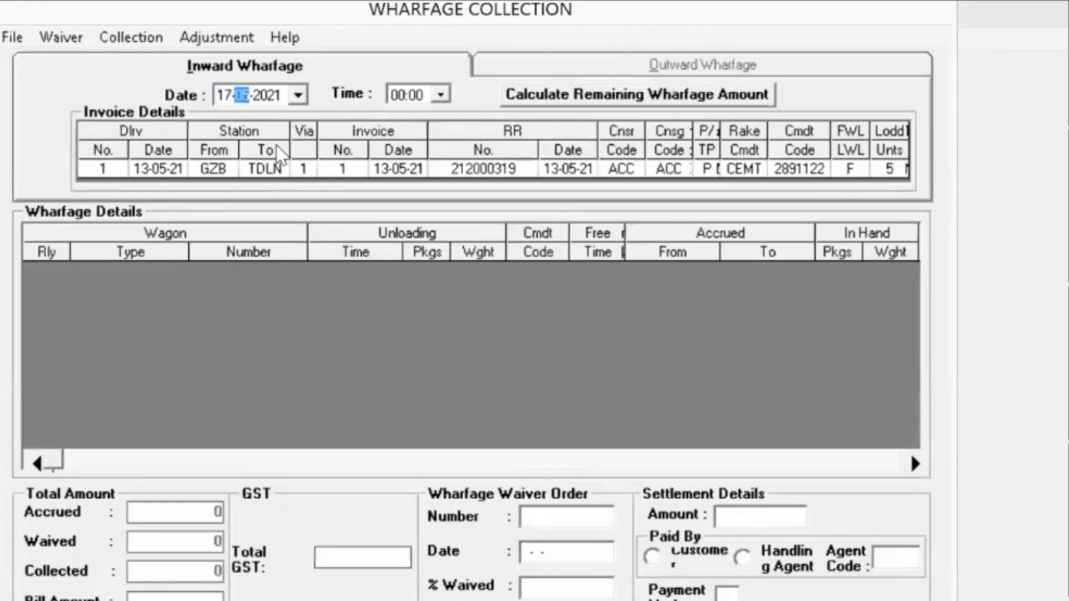
pyautogui.click(397, 98)
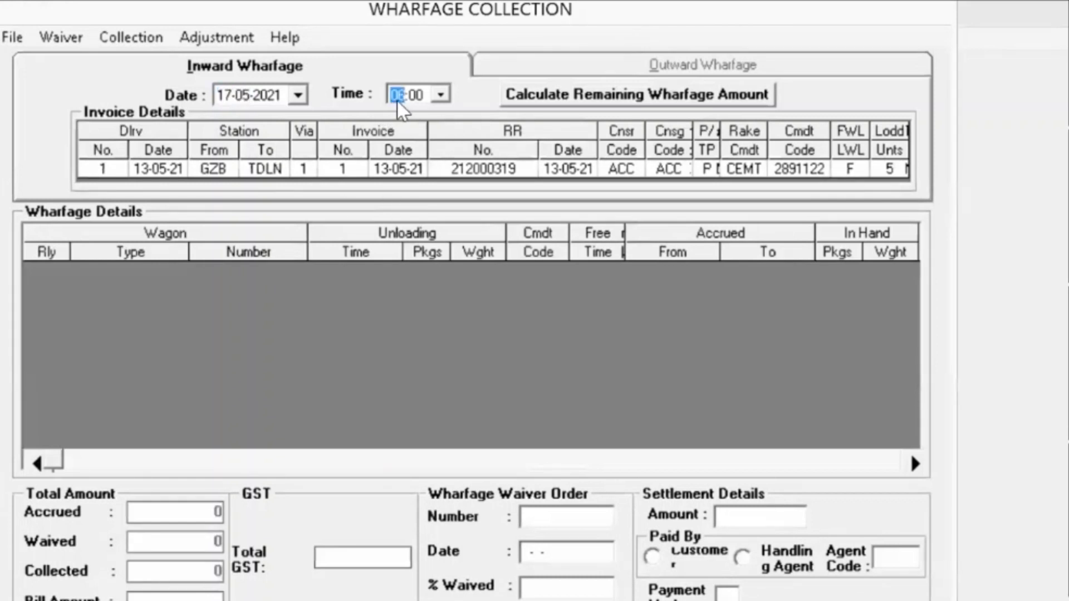
pyautogui.write('06')
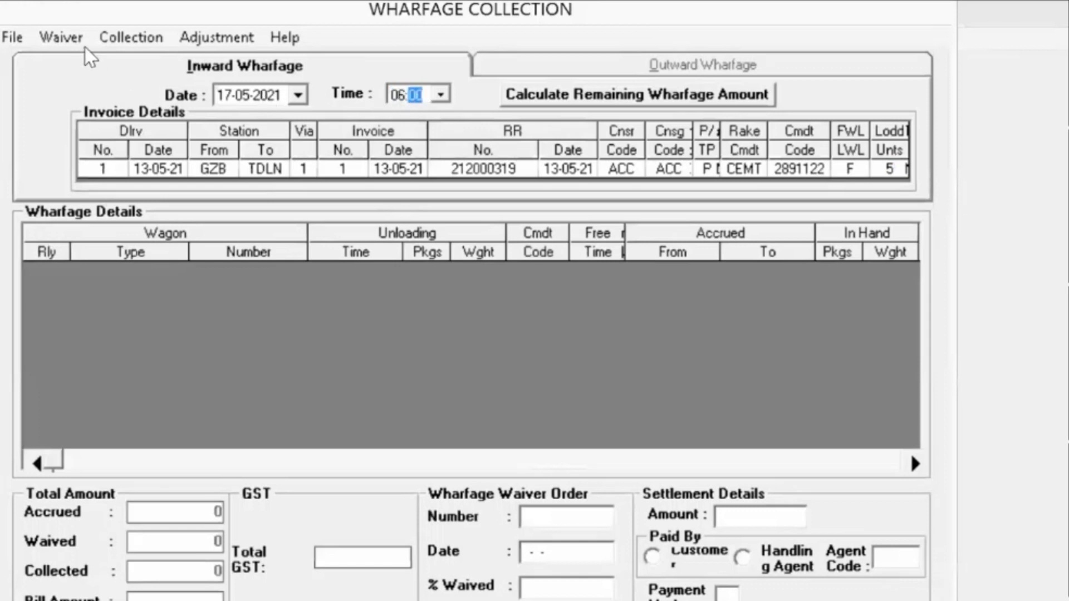
pyautogui.click(9, 39)
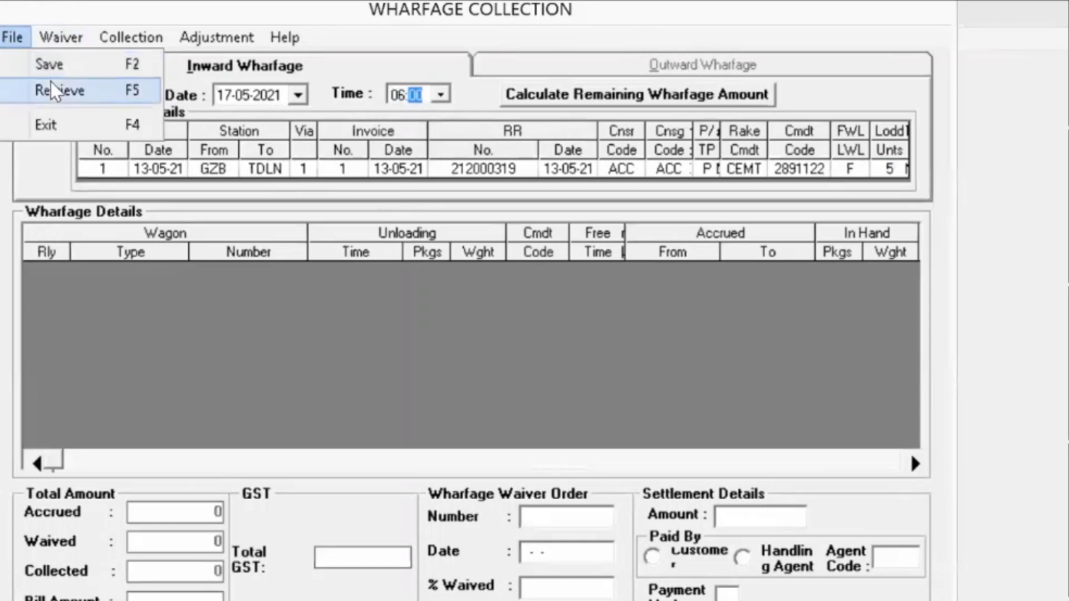
pyautogui.click(65, 99)
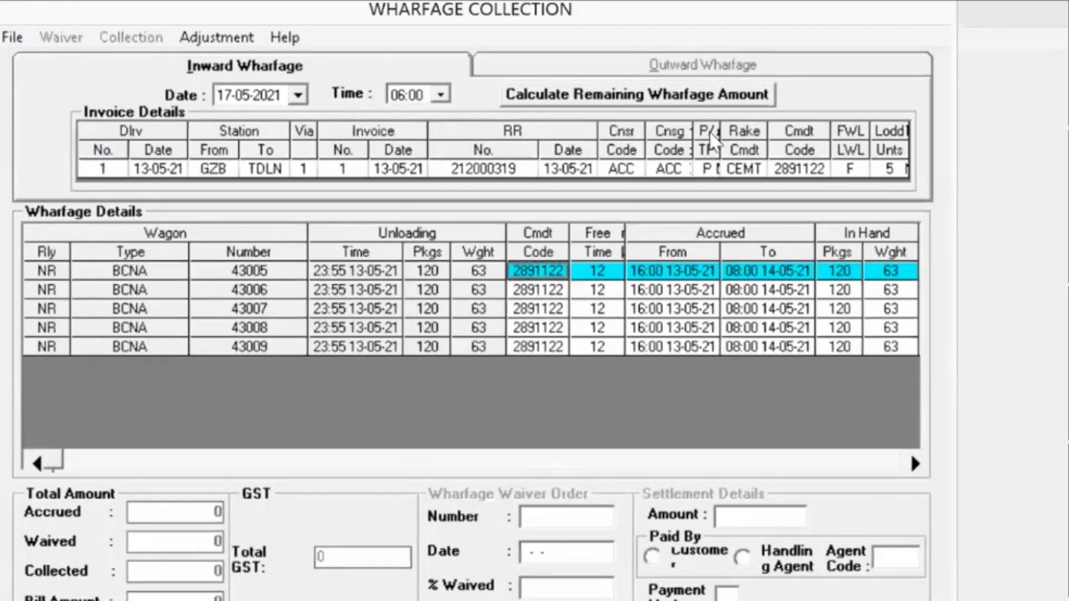
# Calculate the remaining wharfage amount and review the accrued charges down to wagon 43009
pyautogui.click(851, 457)
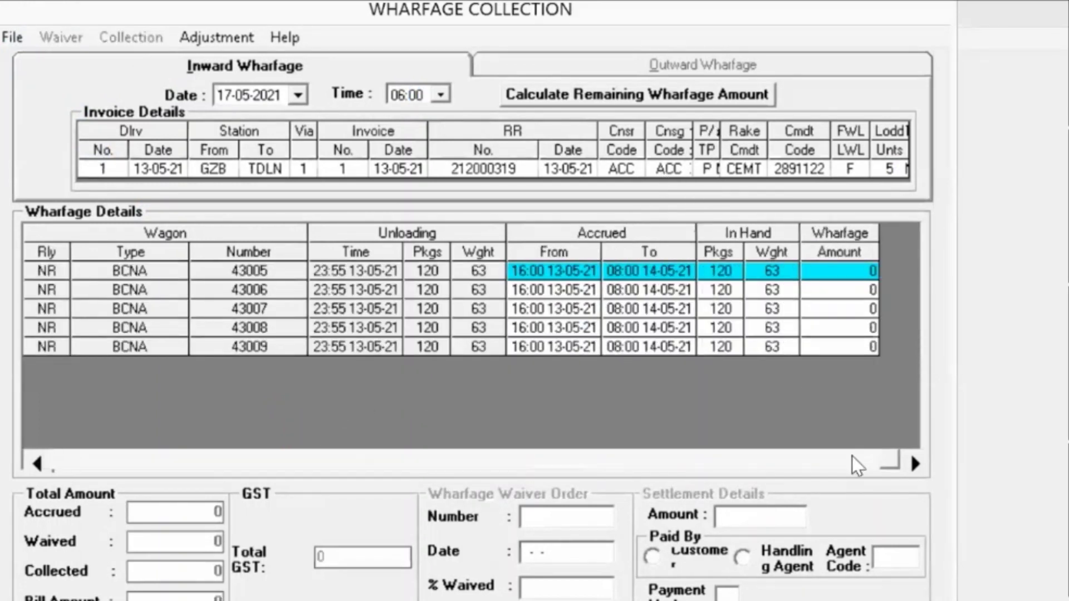
pyautogui.click(615, 96)
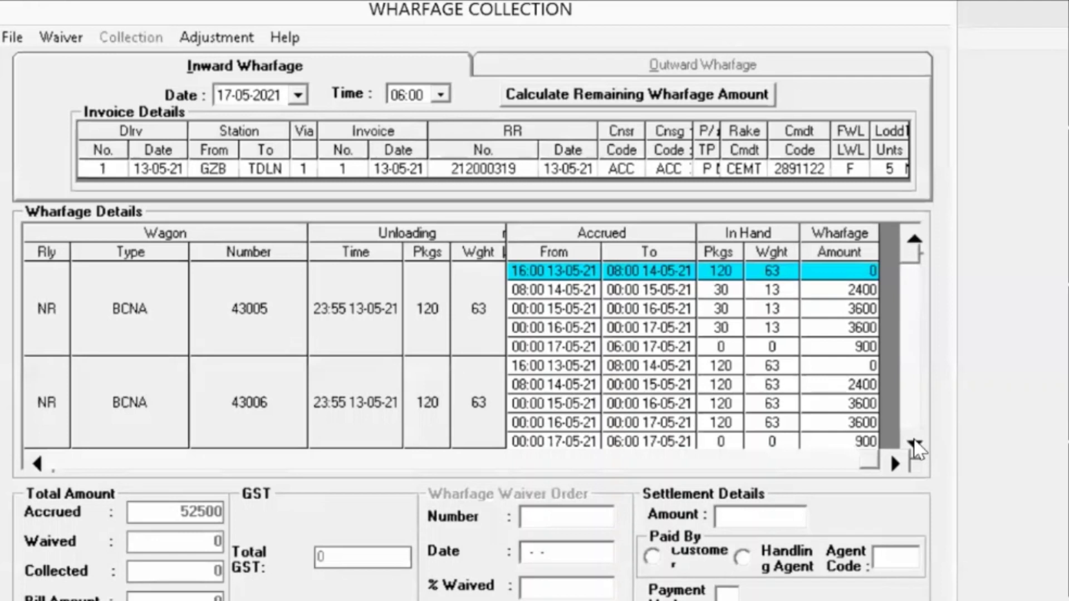
pyautogui.moveTo(915, 444); pyautogui.dragTo(915, 444)
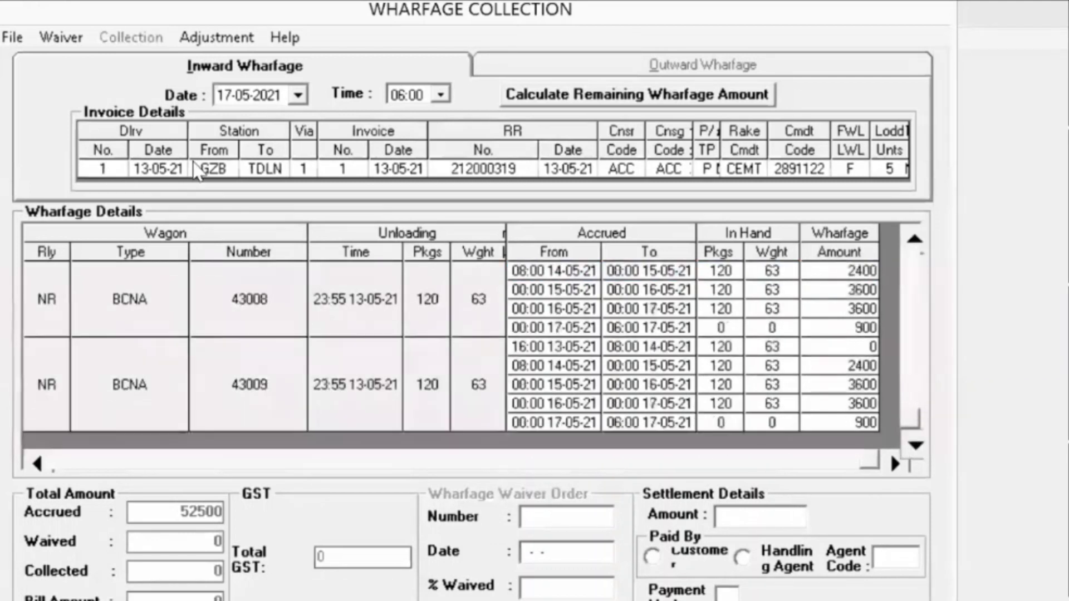
# Exit the wharfage collection and the charges accrual form, returning to the Normal Delivery Book
pyautogui.click(5, 34)
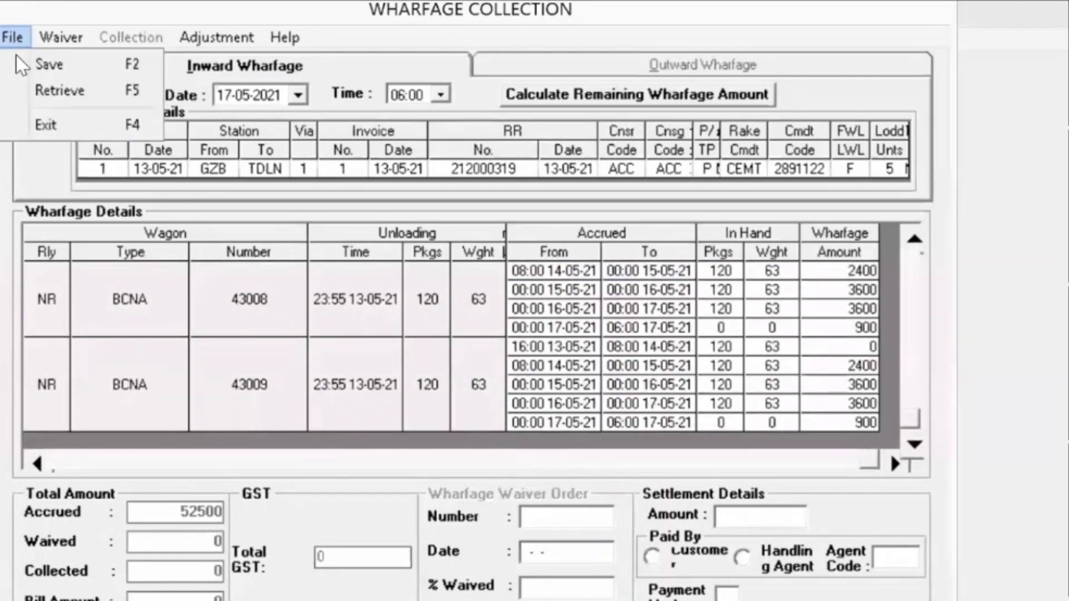
pyautogui.click(47, 122)
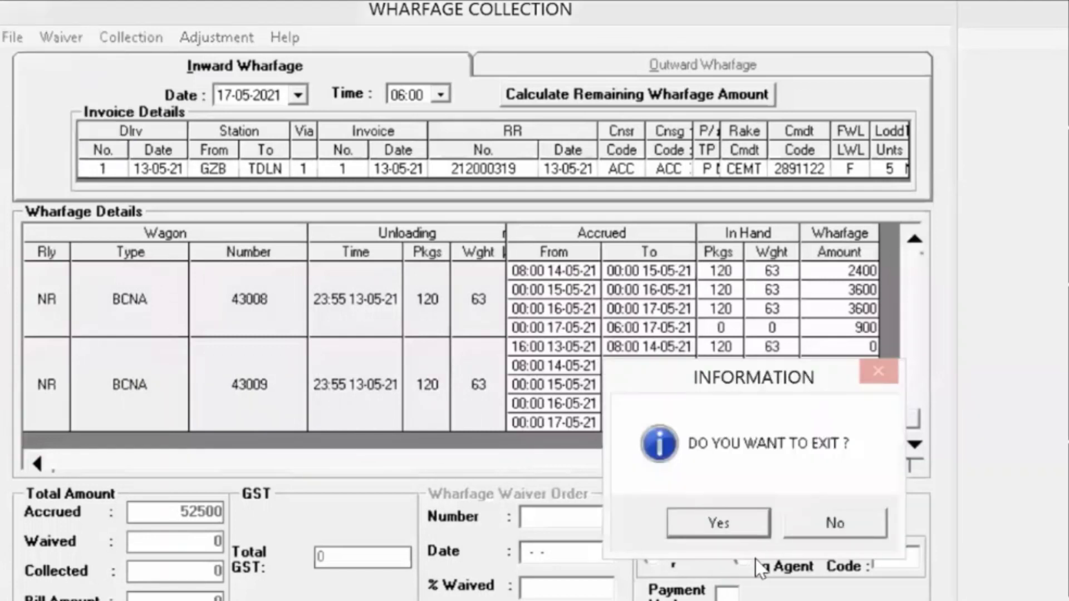
pyautogui.click(730, 525)
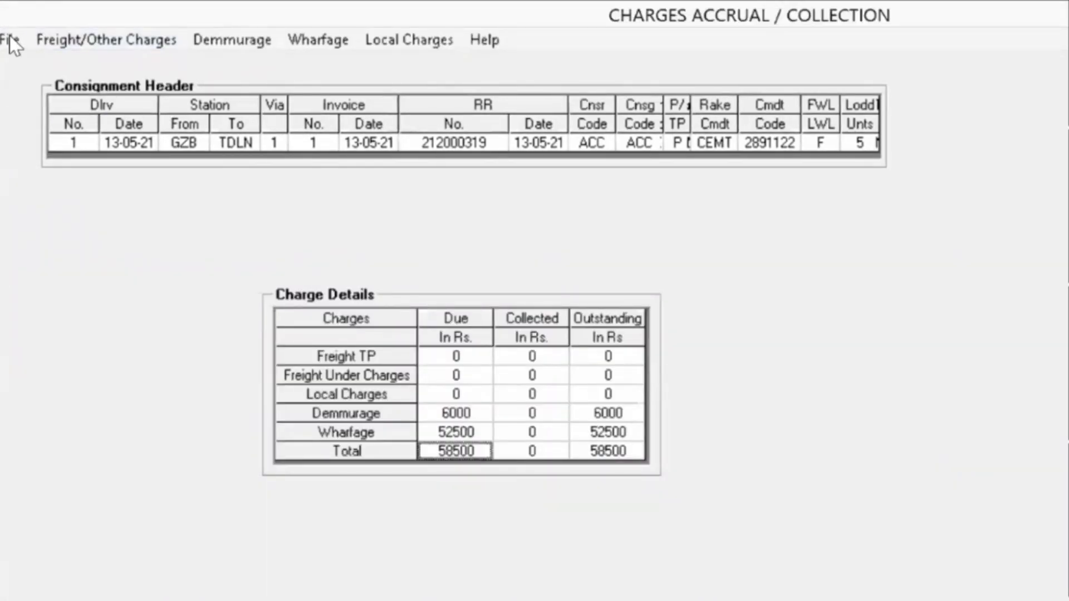
pyautogui.click(12, 41)
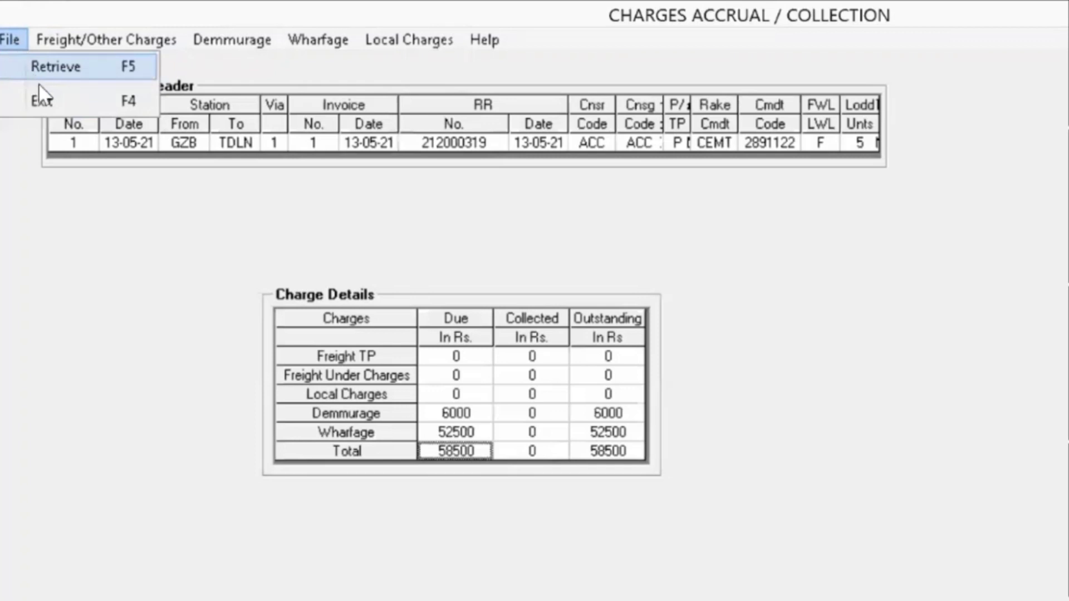
pyautogui.click(43, 102)
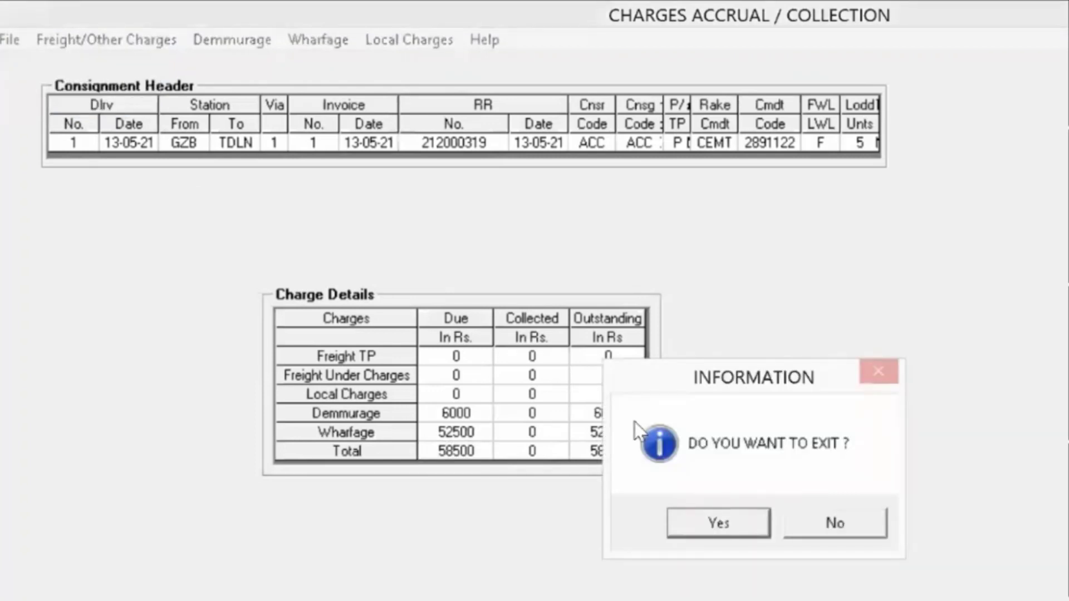
pyautogui.click(694, 529)
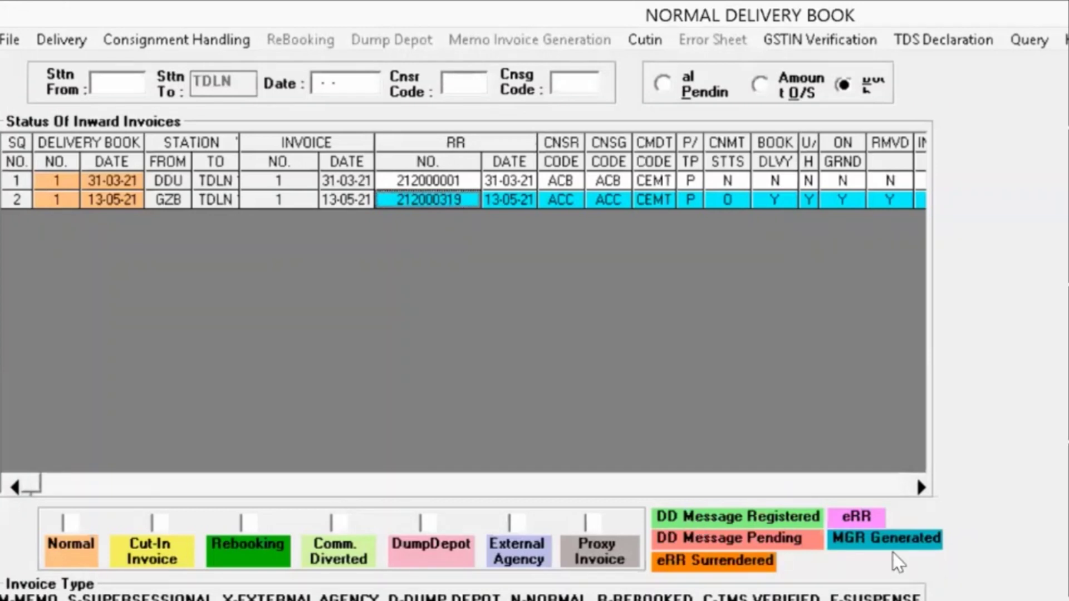
# Check the GZB invoice's removal status and outstanding amount, and open Closure of Delivery Book for it
pyautogui.click(903, 481)
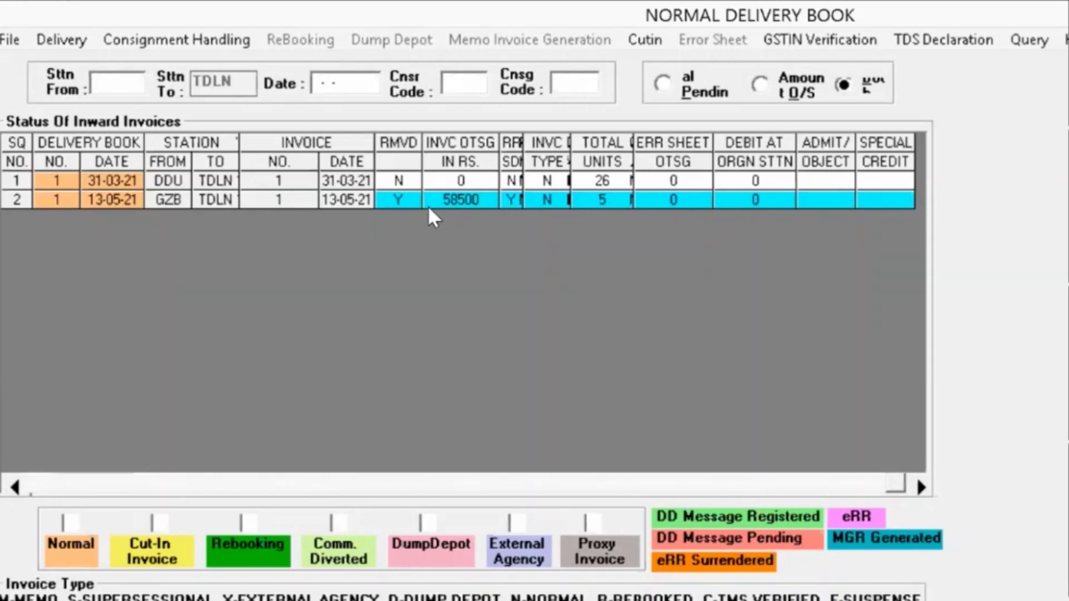
pyautogui.click(73, 35)
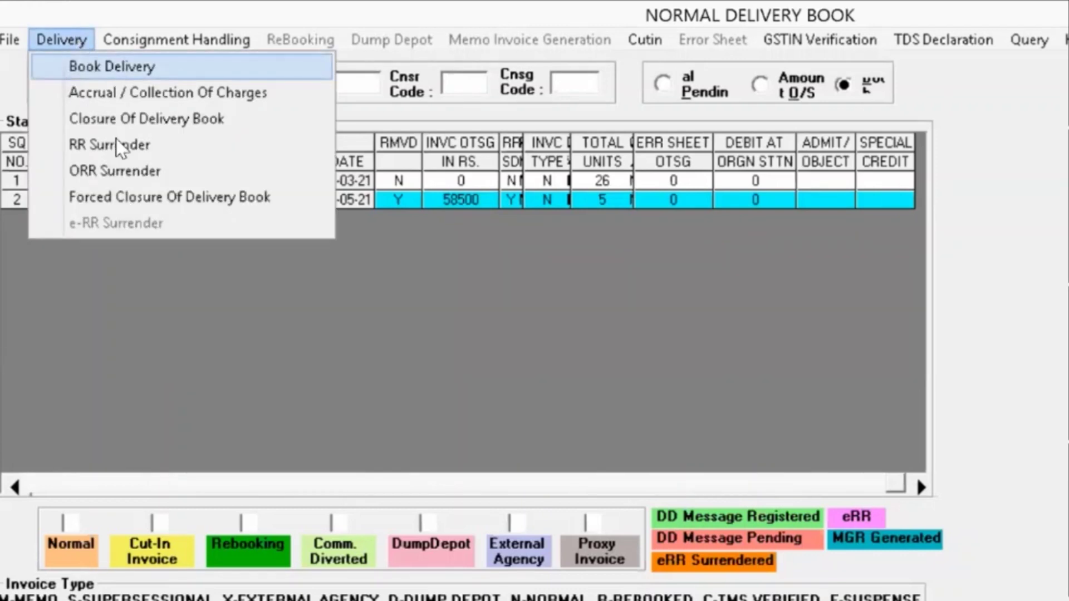
pyautogui.click(122, 122)
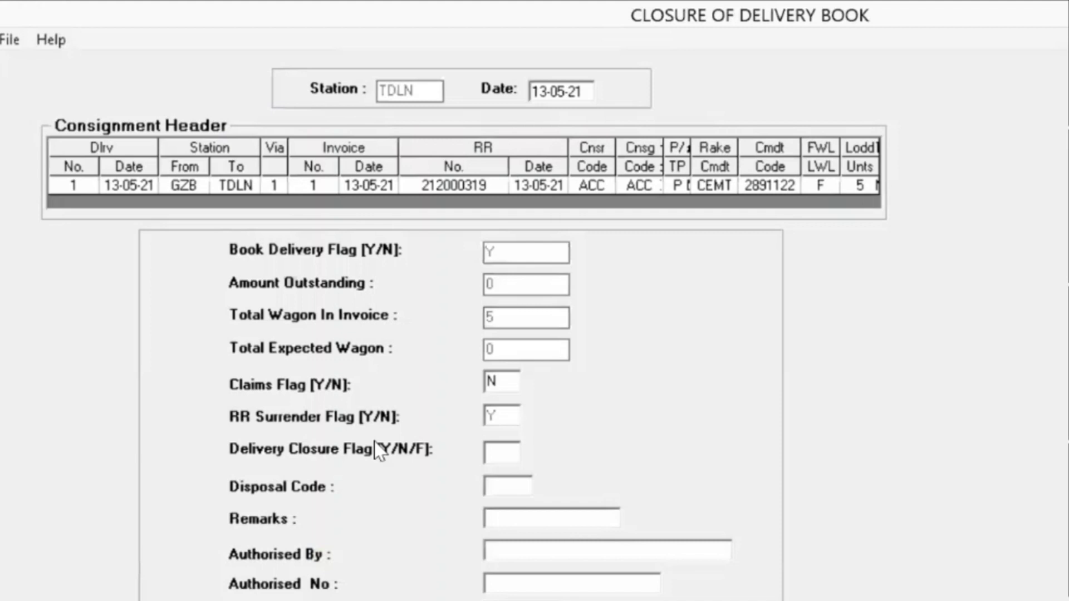
# Set the delivery closure flag to Y with the remark OK and try to save the delivery book closure
pyautogui.press('Tab')
pyautogui.press('Tab')
pyautogui.write('Y')
pyautogui.press('Tab')
pyautogui.write('0')
pyautogui.click(10, 40)
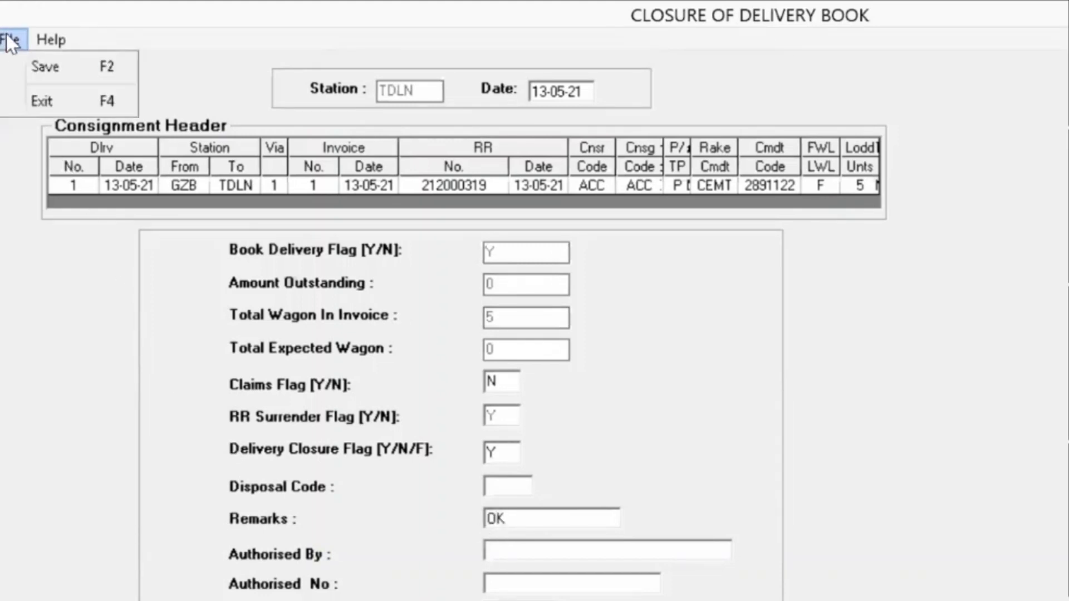
pyautogui.click(39, 66)
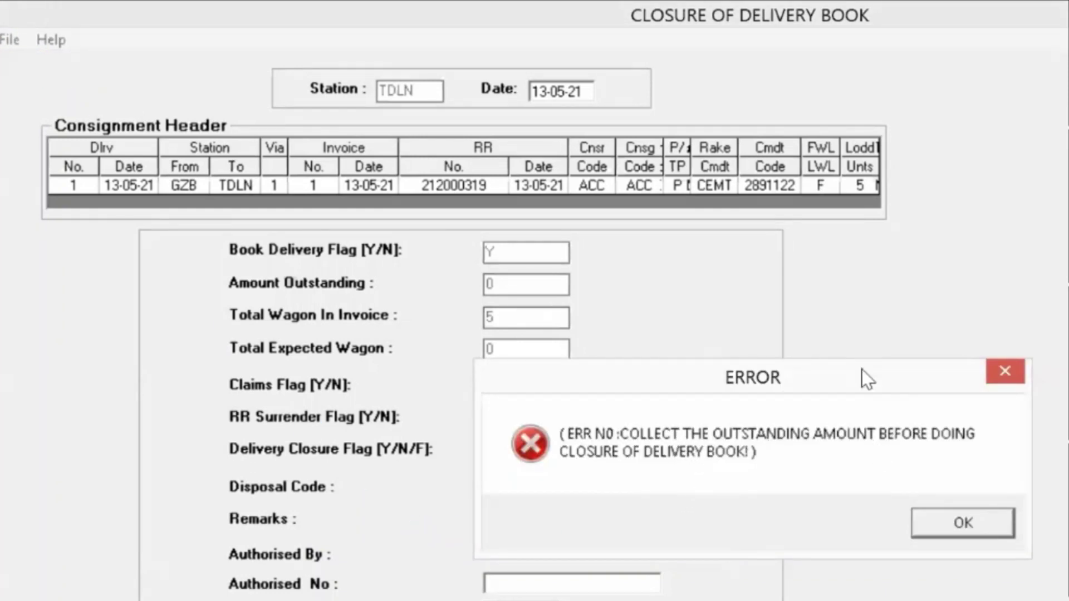
pyautogui.moveTo(857, 368); pyautogui.dragTo(409, 332)
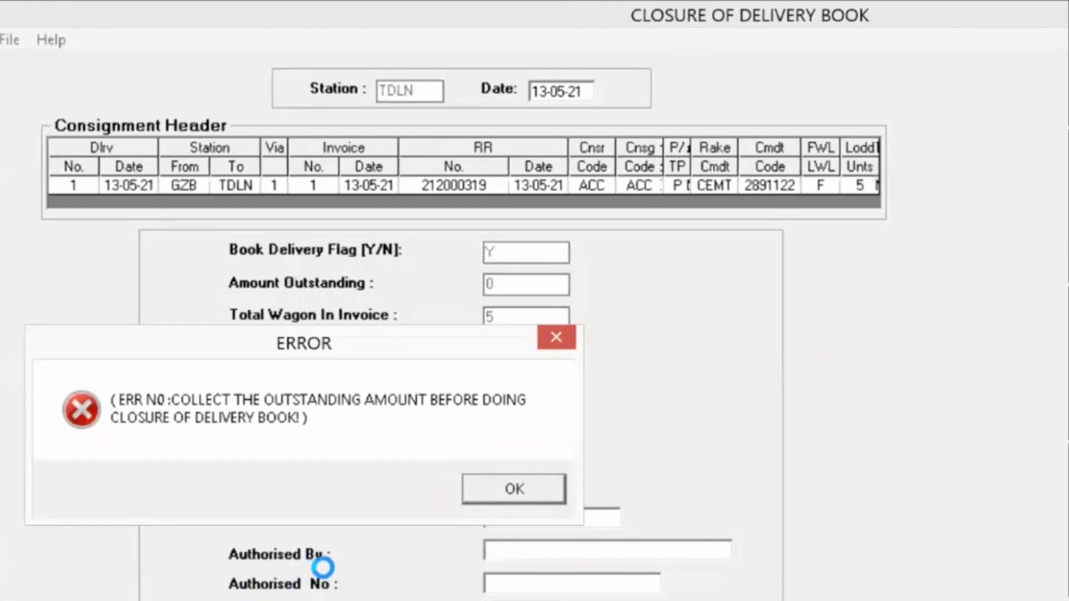
# Dismiss the error and exit Closure of Delivery Book, returning to the Normal Delivery Book
pyautogui.click(516, 489)
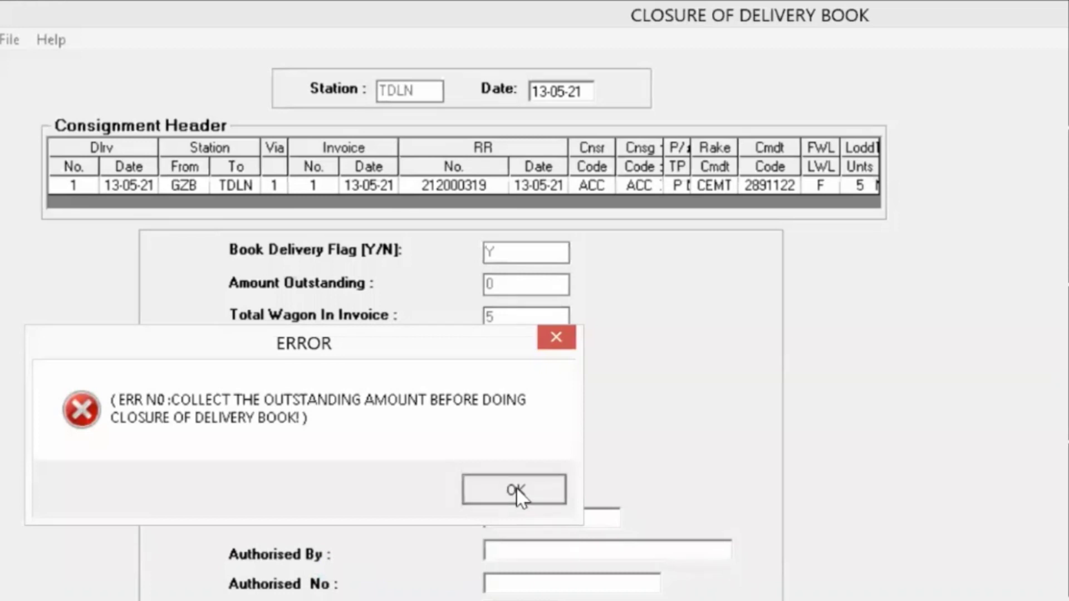
pyautogui.click(516, 490)
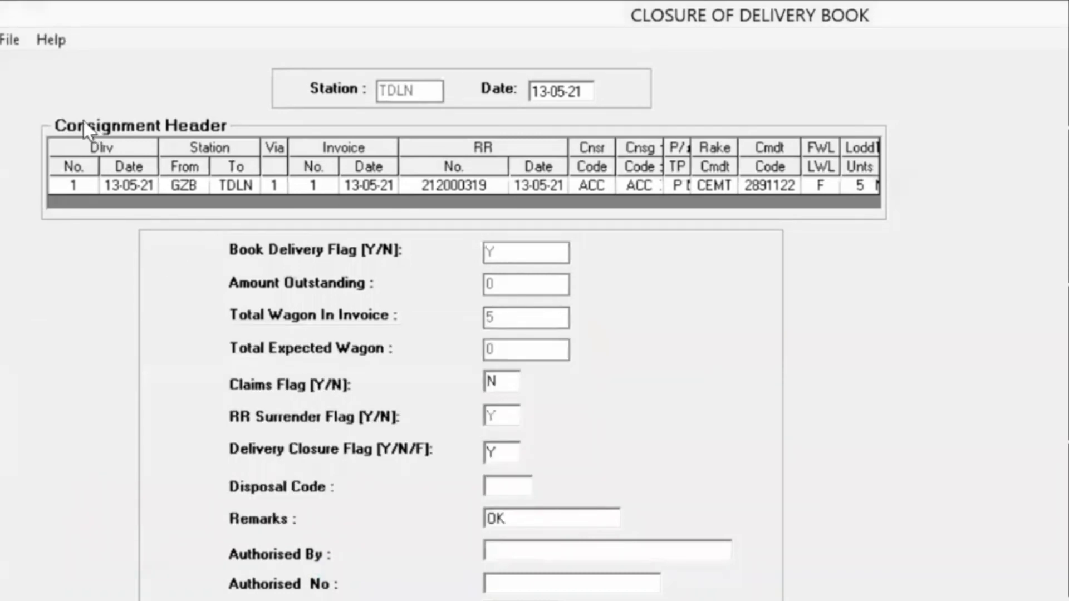
pyautogui.click(11, 40)
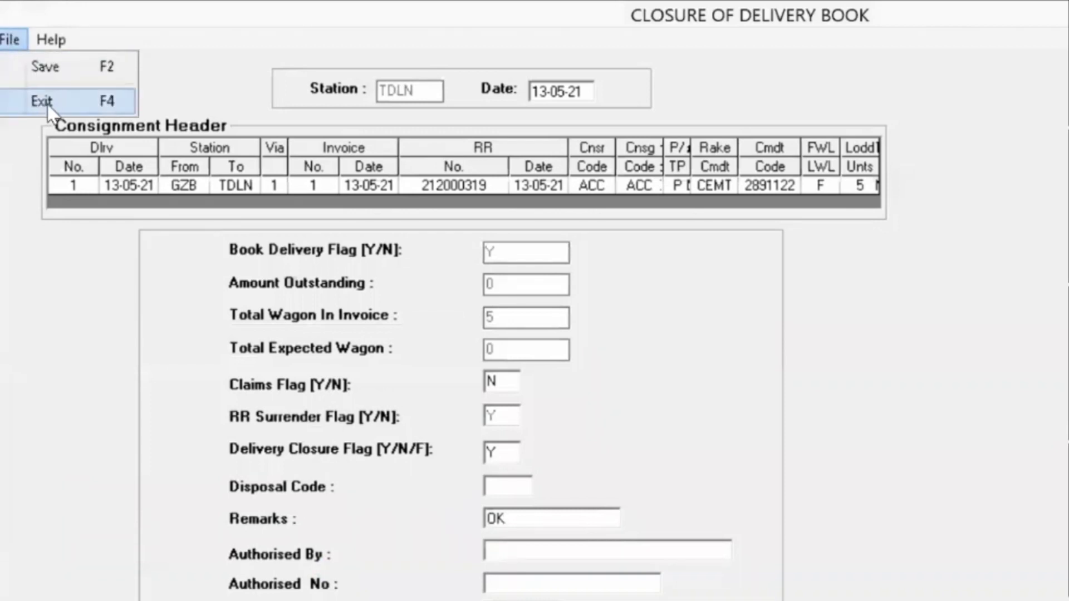
pyautogui.click(31, 98)
pyautogui.click(737, 525)
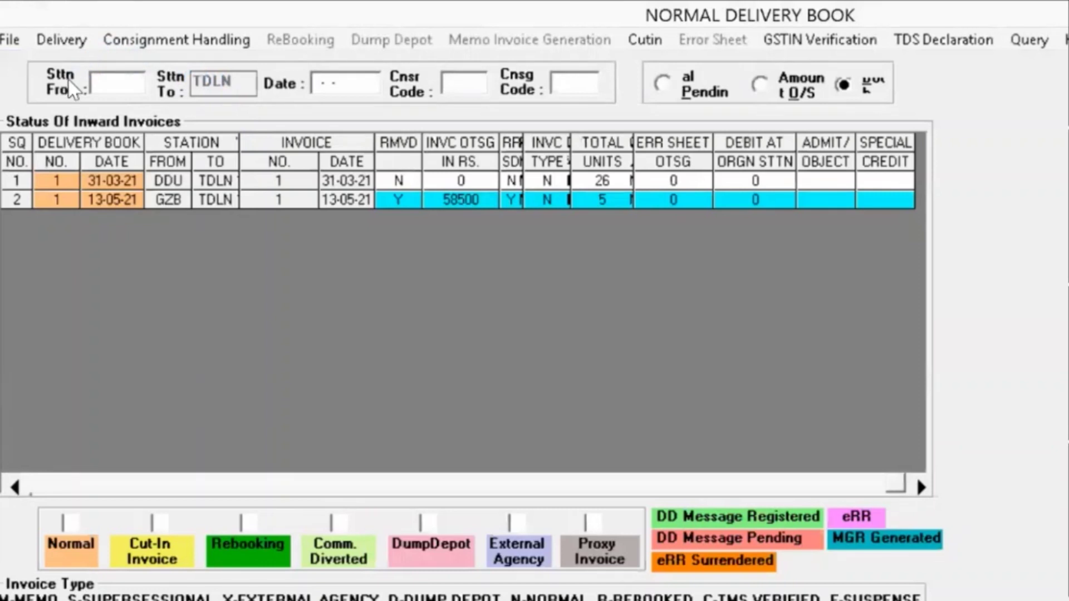
# Open the demurrage collection for the GZB invoice's charges and retrieve its wagon demurrage details
pyautogui.click(70, 39)
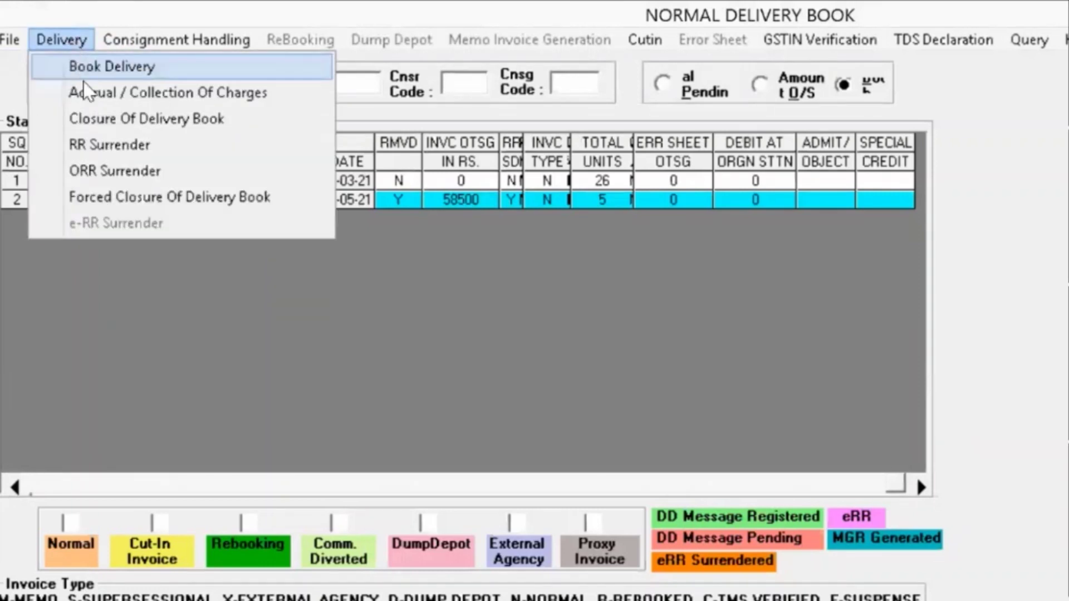
pyautogui.click(89, 92)
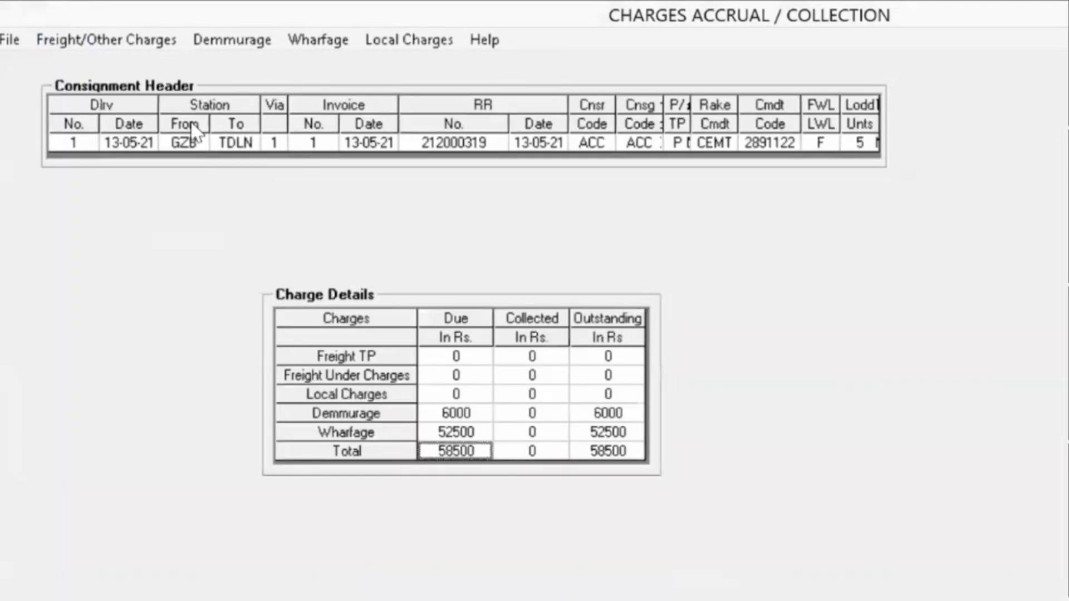
pyautogui.click(225, 40)
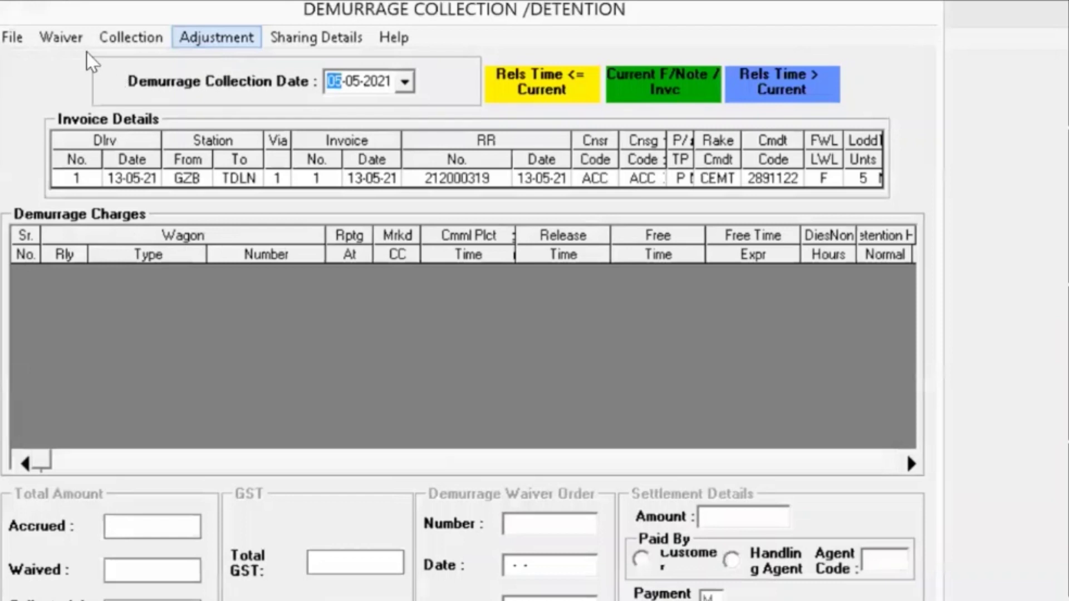
pyautogui.click(9, 40)
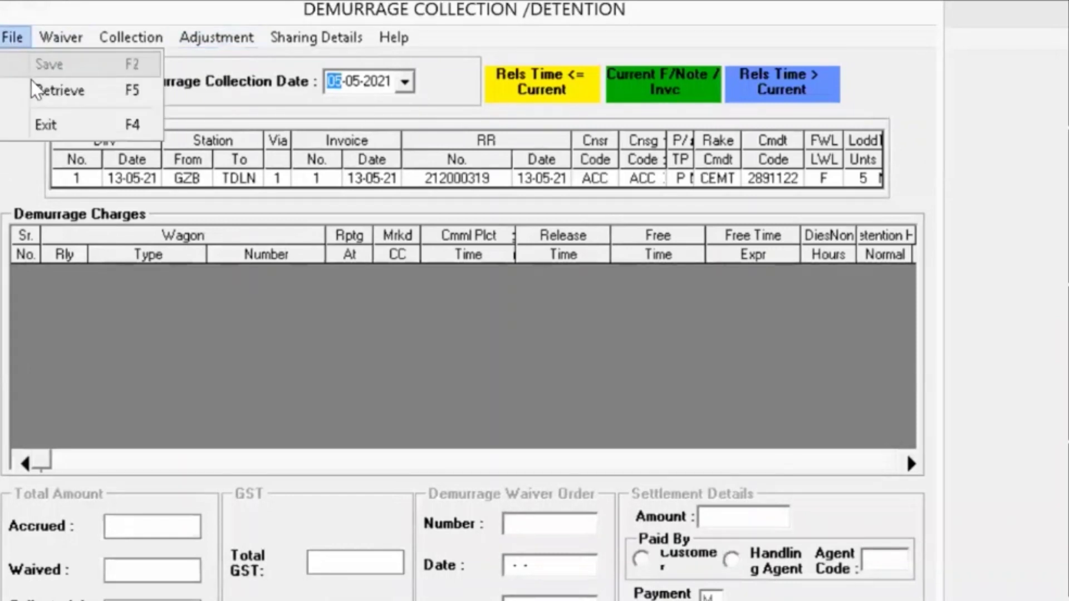
pyautogui.click(38, 90)
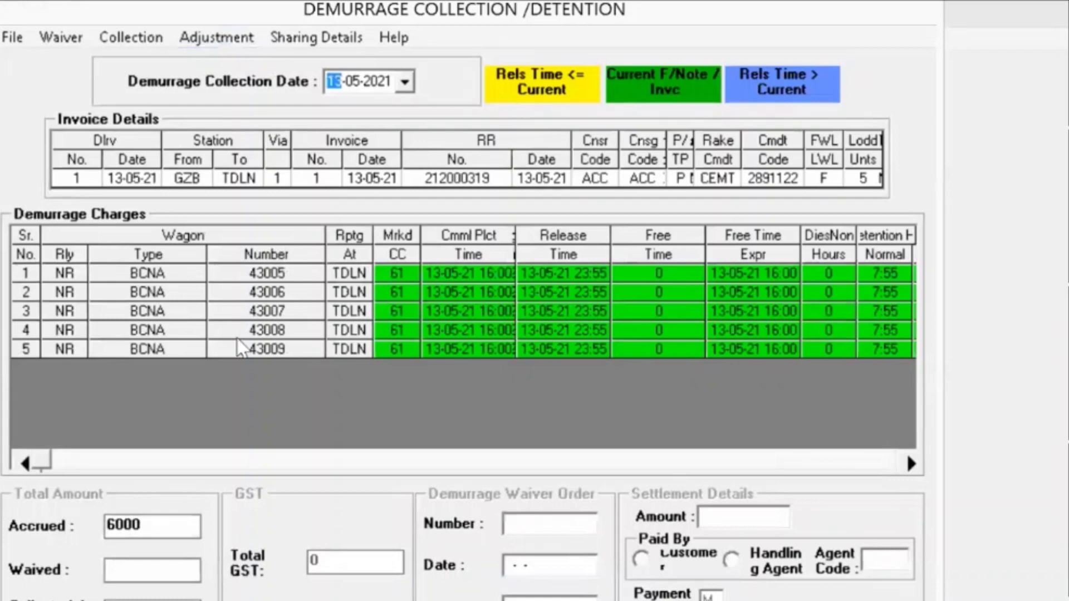
# Enter the demurrage waiver order's number and the date 13-05-21, and save a waiver of 5000
pyautogui.click(67, 37)
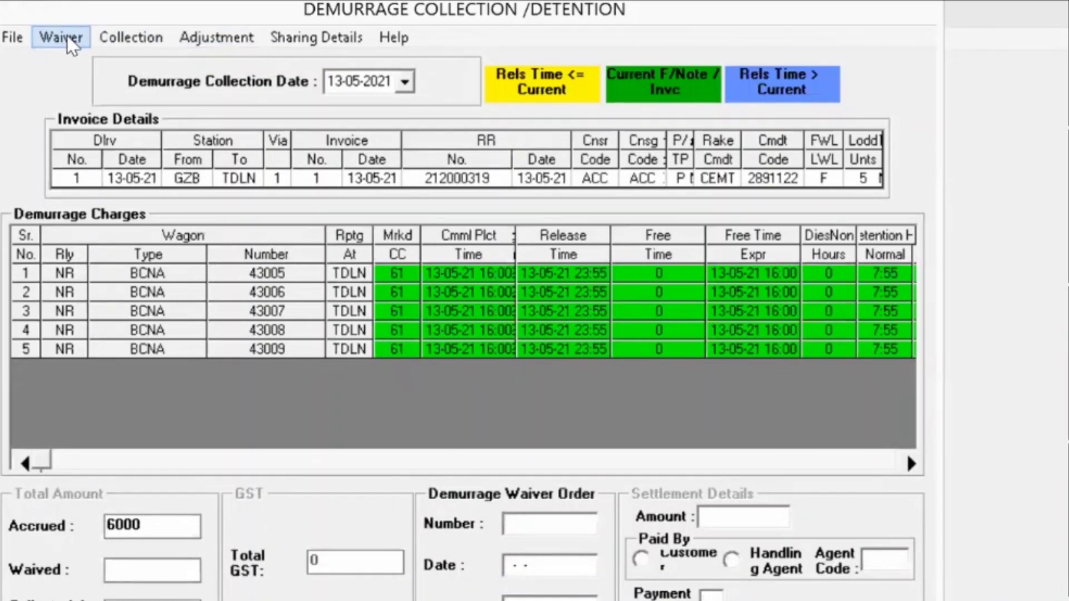
pyautogui.write('25')
pyautogui.press('Tab')
pyautogui.write('13-05-21')
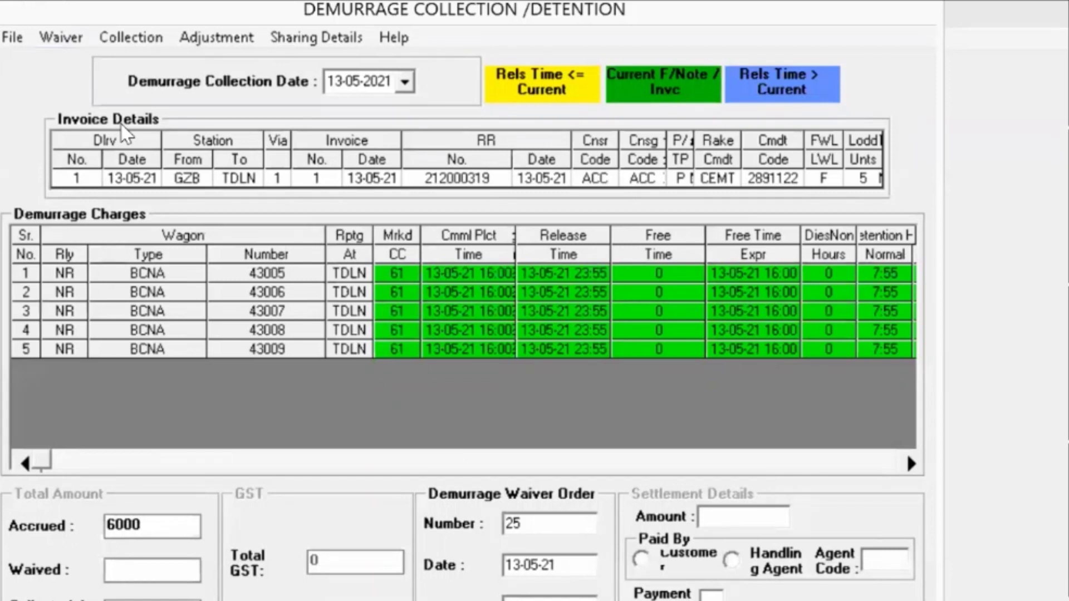
pyautogui.click(22, 32)
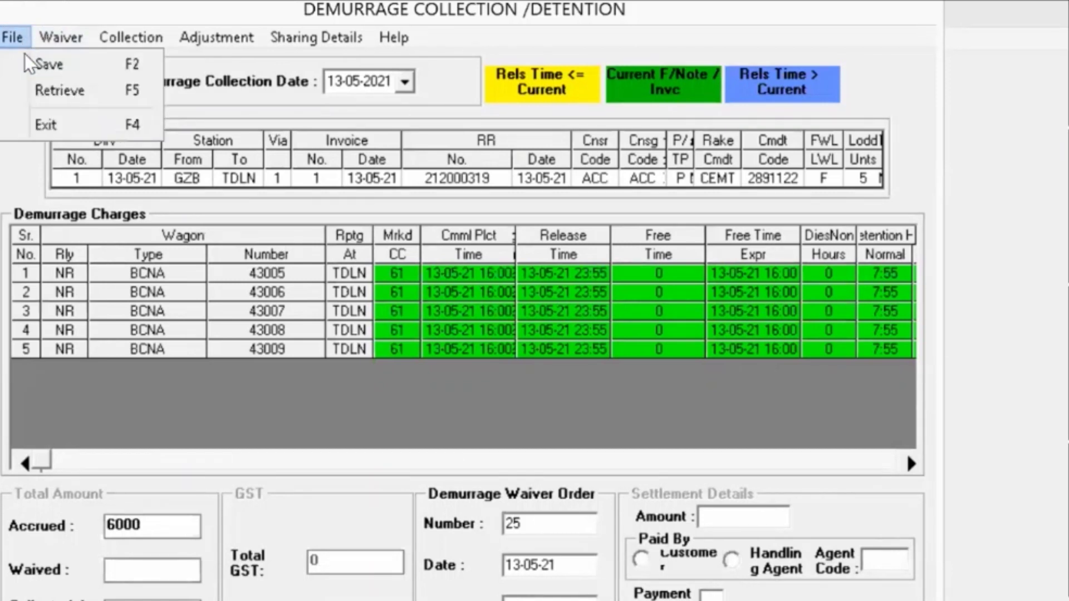
pyautogui.click(26, 71)
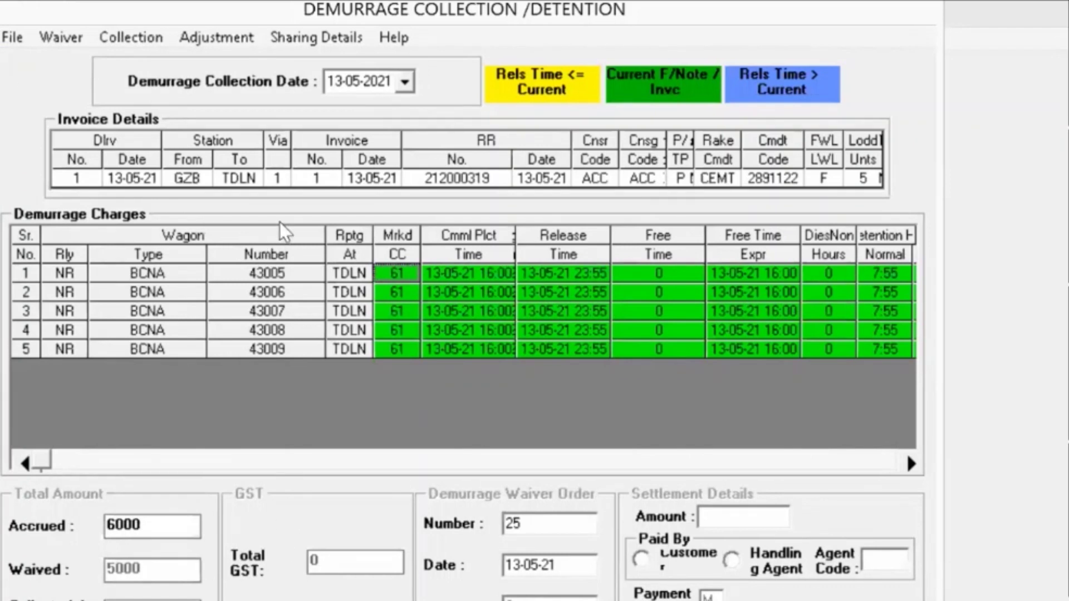
# Try to collect the remaining 1000 demurrage with the handling agent as payer
pyautogui.click(119, 42)
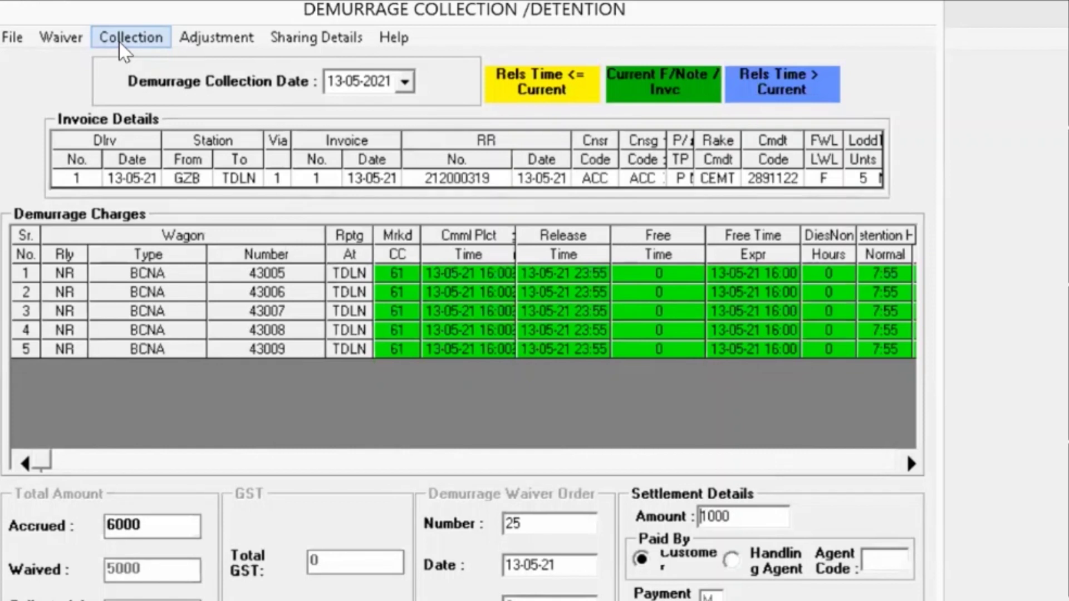
pyautogui.press('Tab')
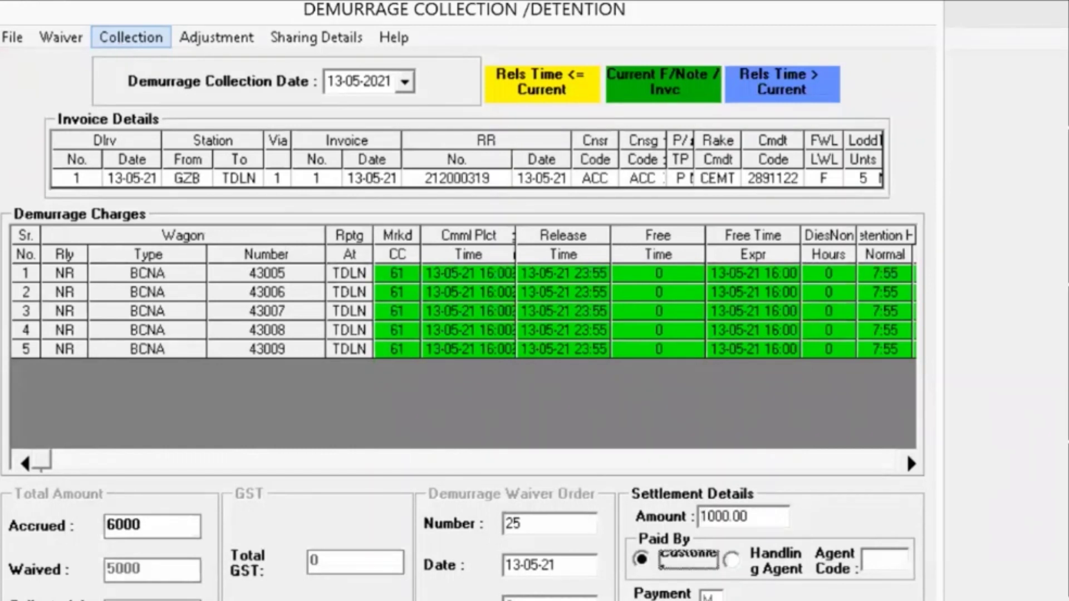
pyautogui.click(731, 560)
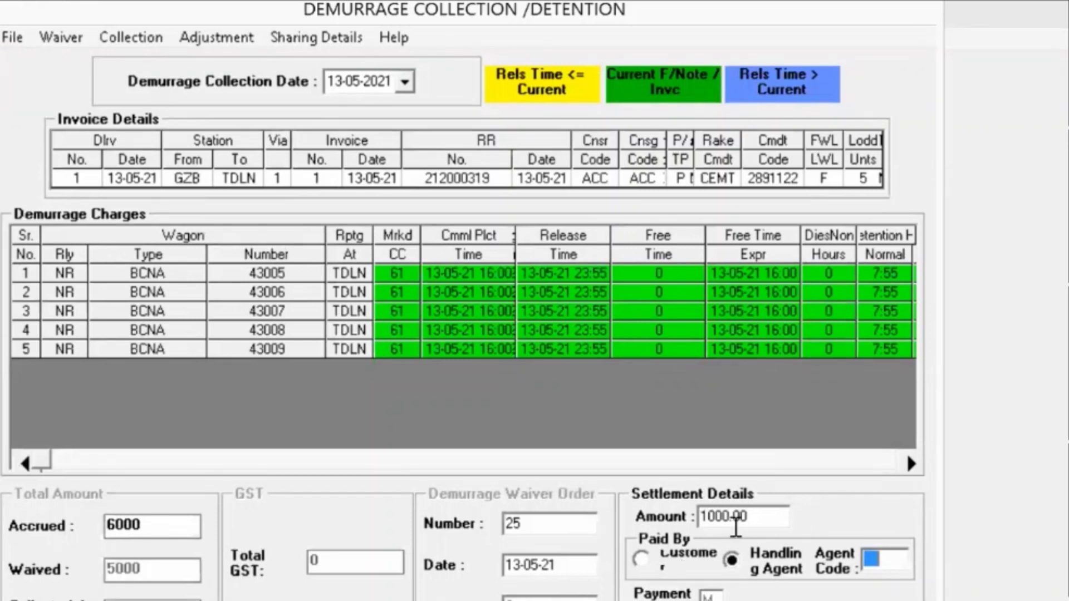
pyautogui.press('Return')
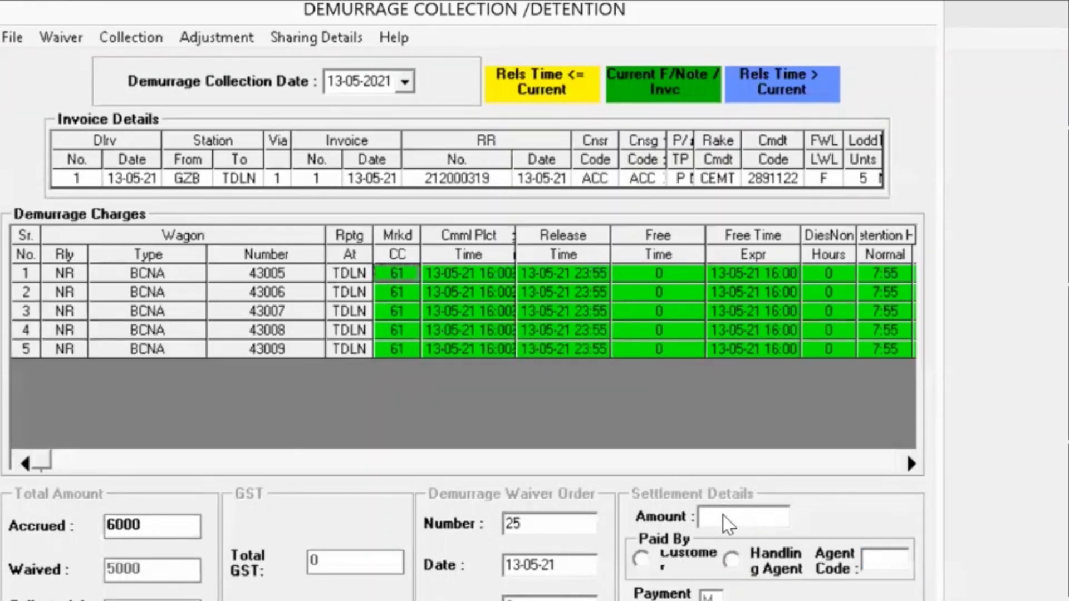
# Try to collect the 1000 demurrage with the customer as payer, and dismiss the resulting messages
pyautogui.click(149, 38)
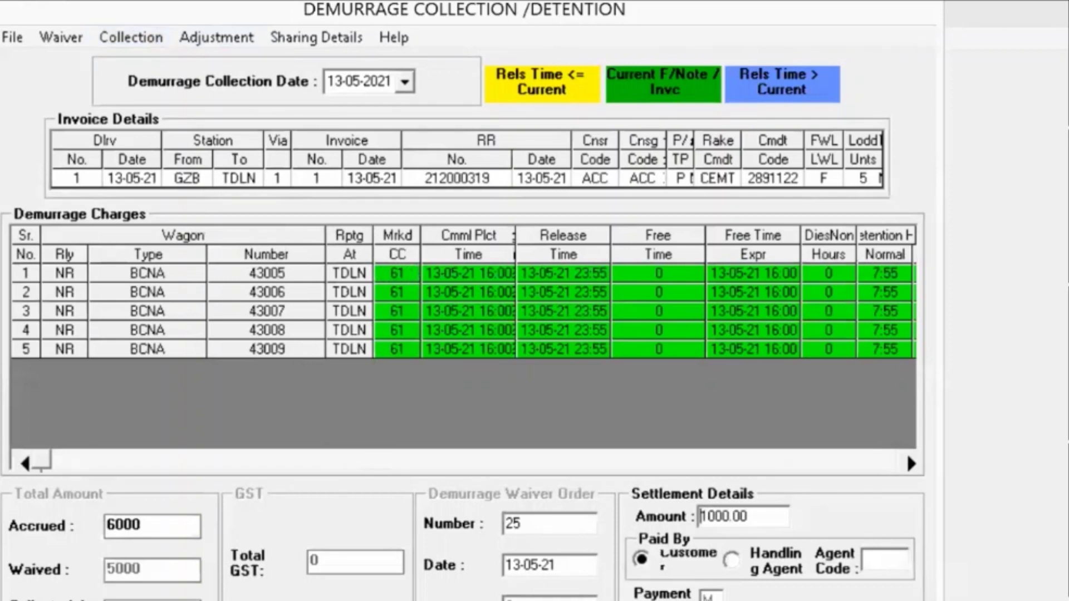
pyautogui.press('Tab')
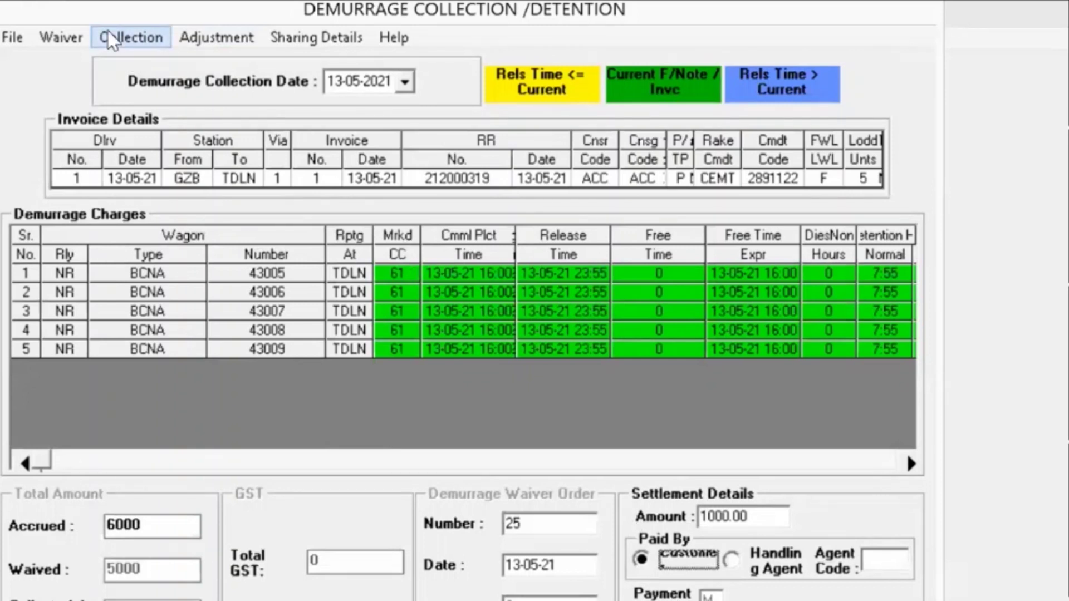
pyautogui.hotkey('shift', 'Tab')
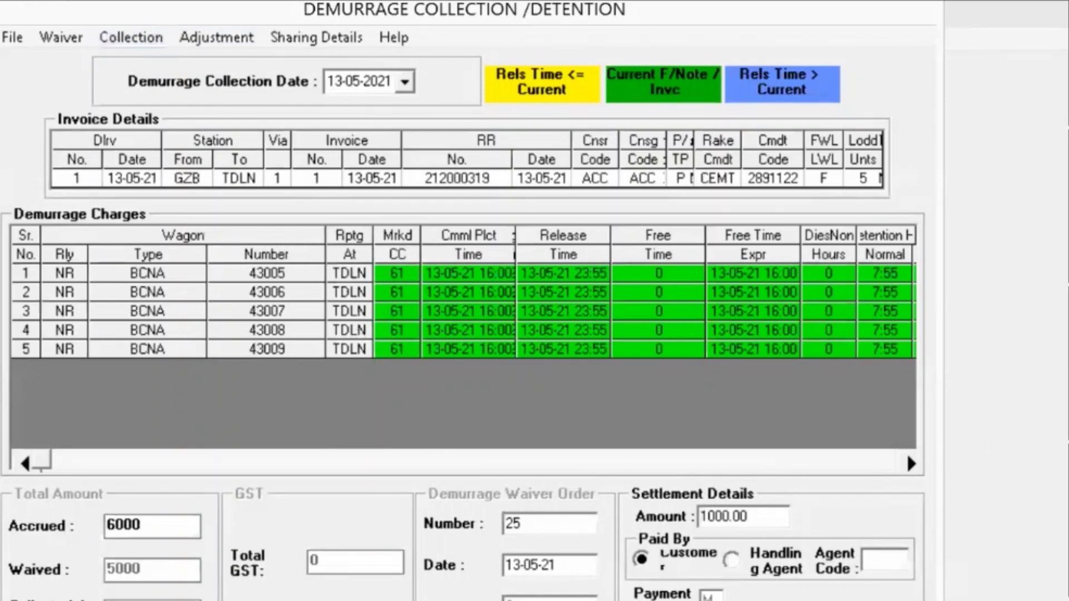
pyautogui.press('Tab')
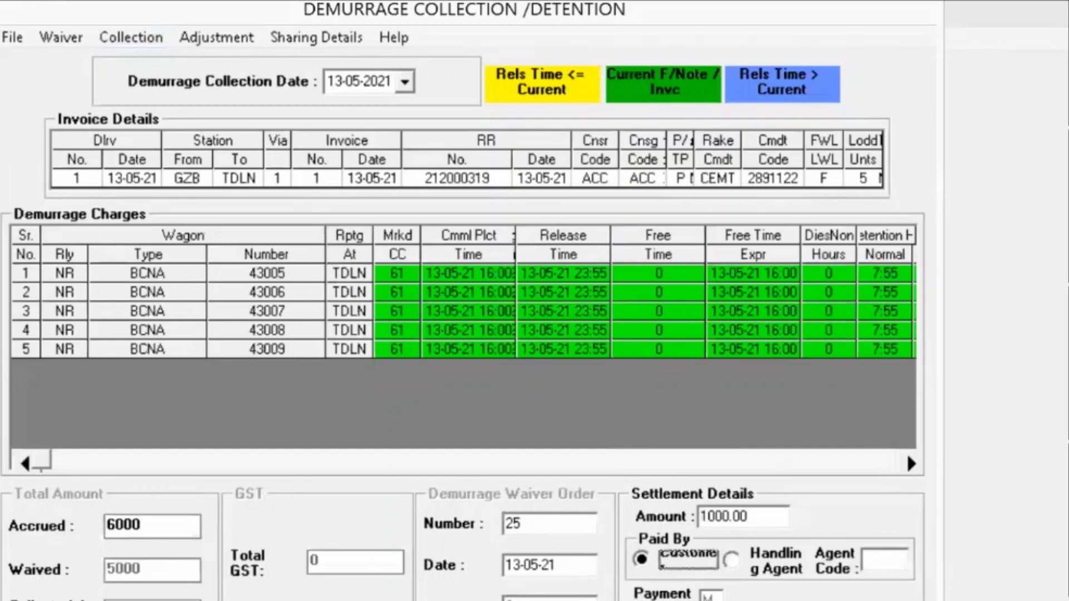
pyautogui.hotkey('shift', 'Tab')
pyautogui.press('Tab')
pyautogui.hotkey('shift', 'Tab')
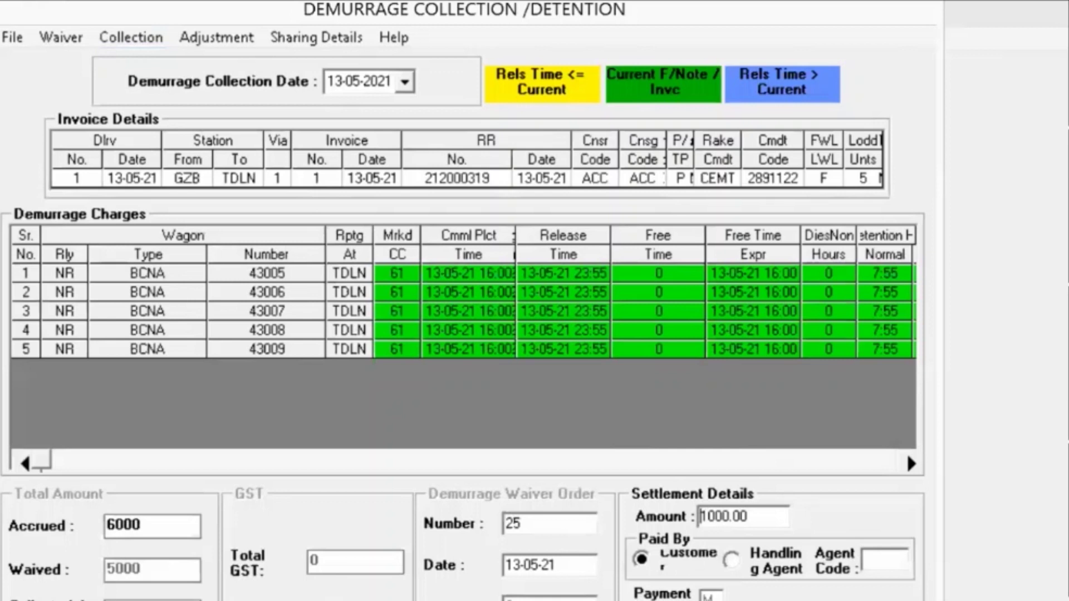
pyautogui.press('Tab')
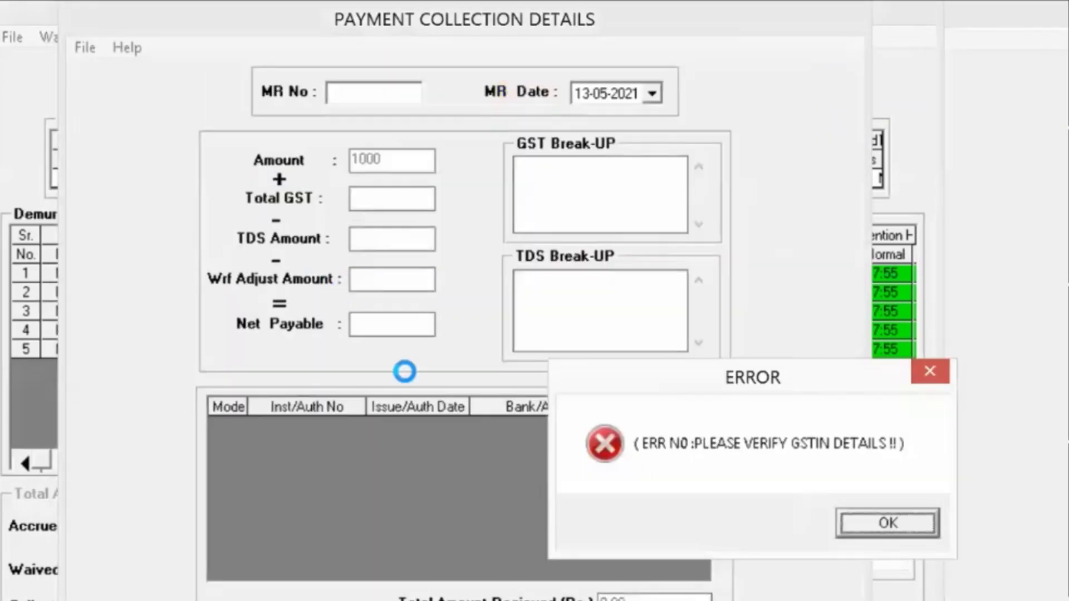
pyautogui.click(877, 524)
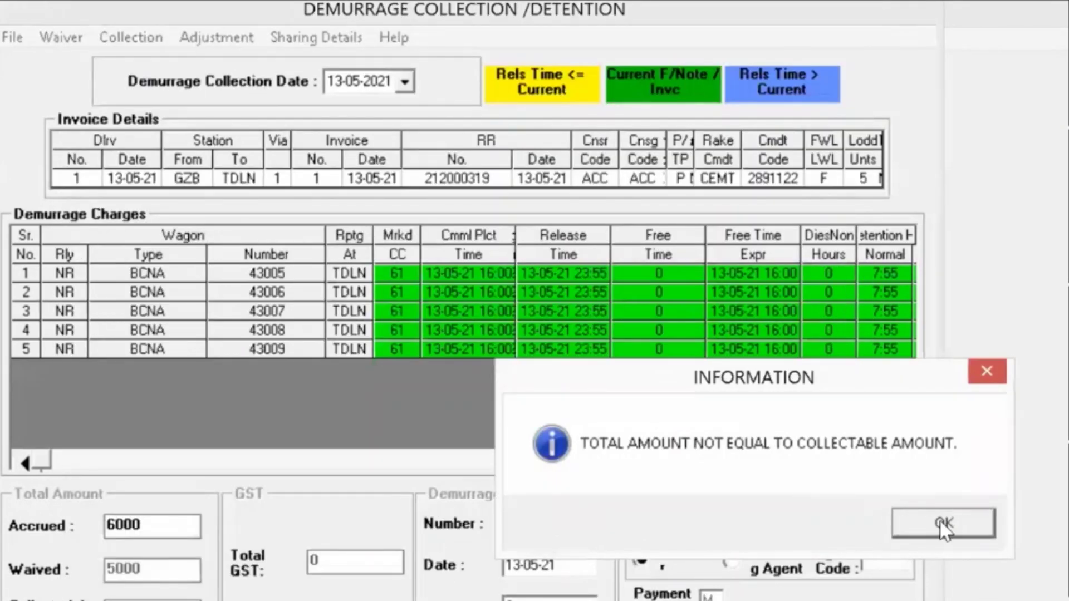
pyautogui.click(943, 526)
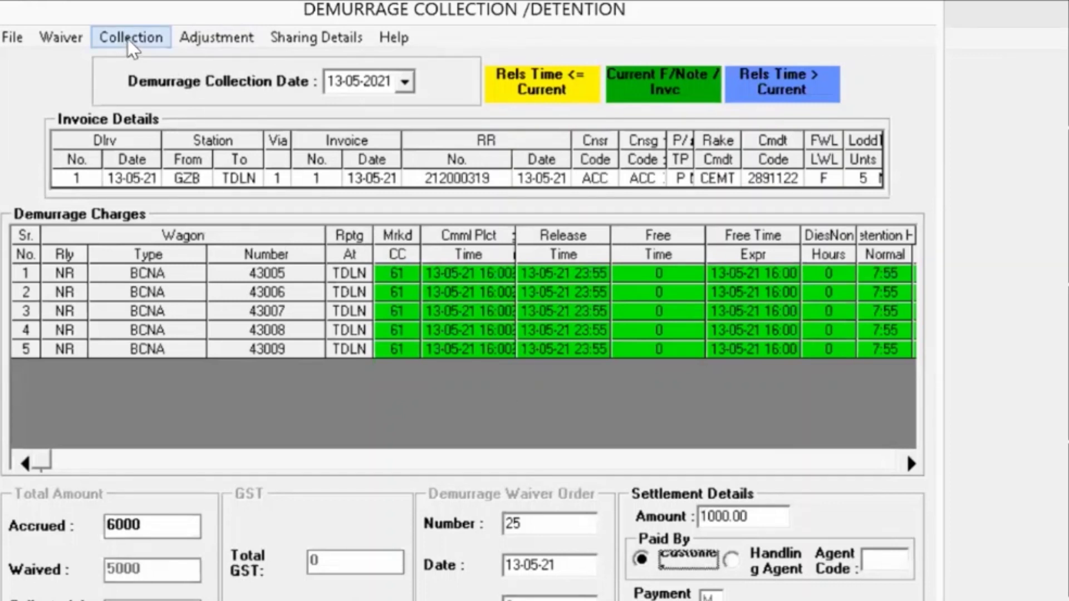
# Try again to save the customer-paid demurrage collection of 1000, and dismiss the messages
pyautogui.hotkey('shift', 'Tab')
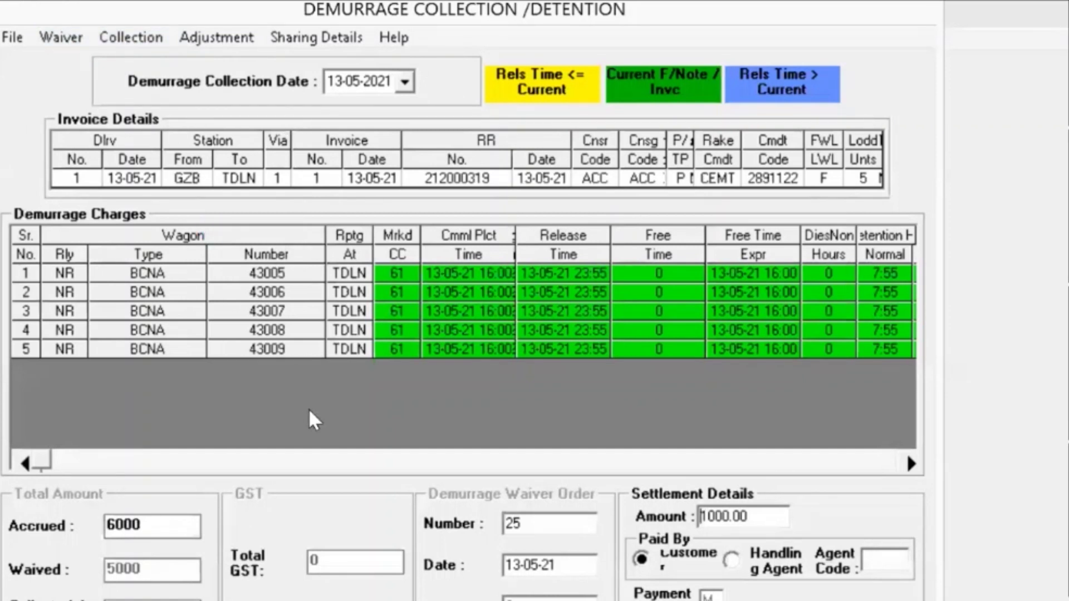
pyautogui.press('Tab')
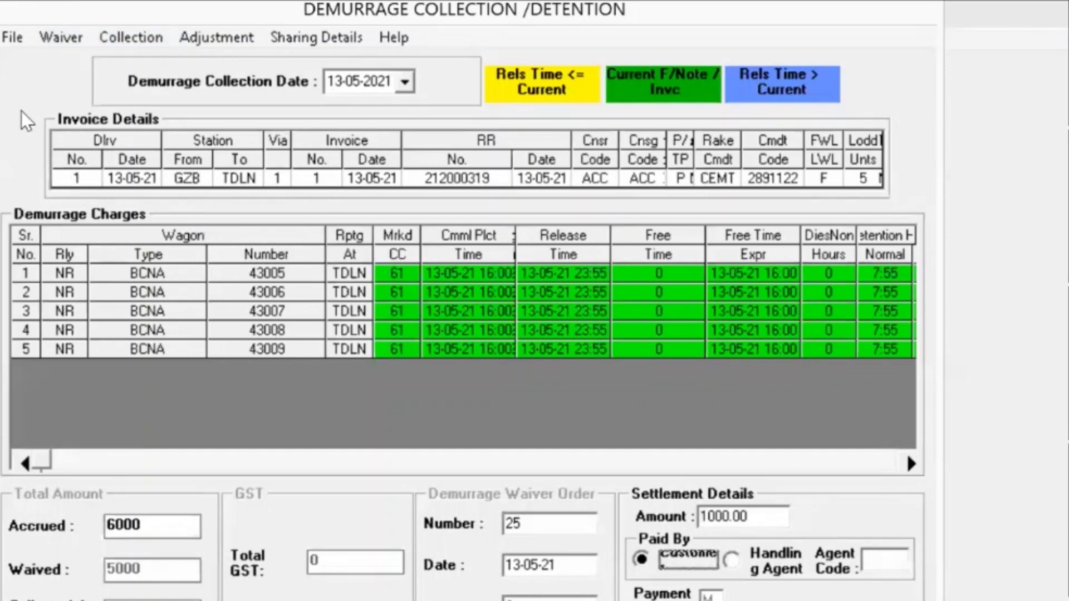
pyautogui.click(6, 35)
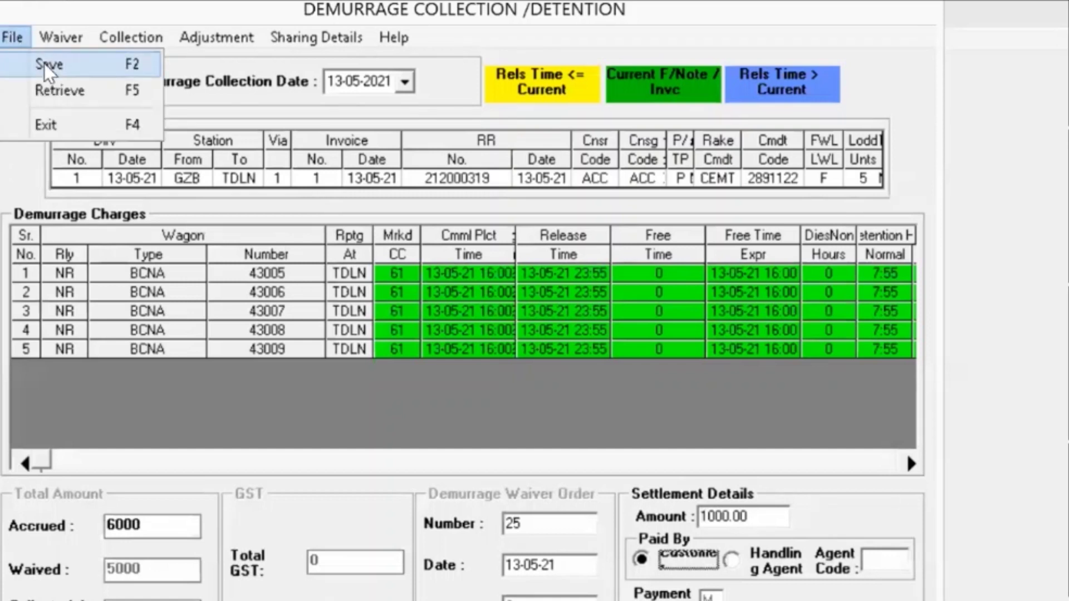
pyautogui.click(46, 65)
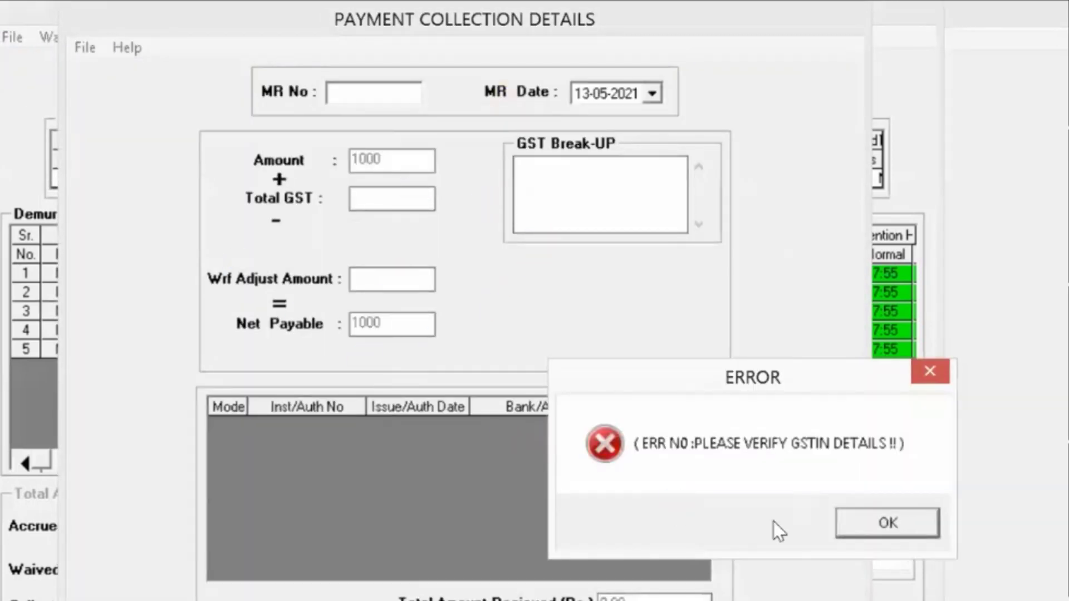
pyautogui.click(876, 522)
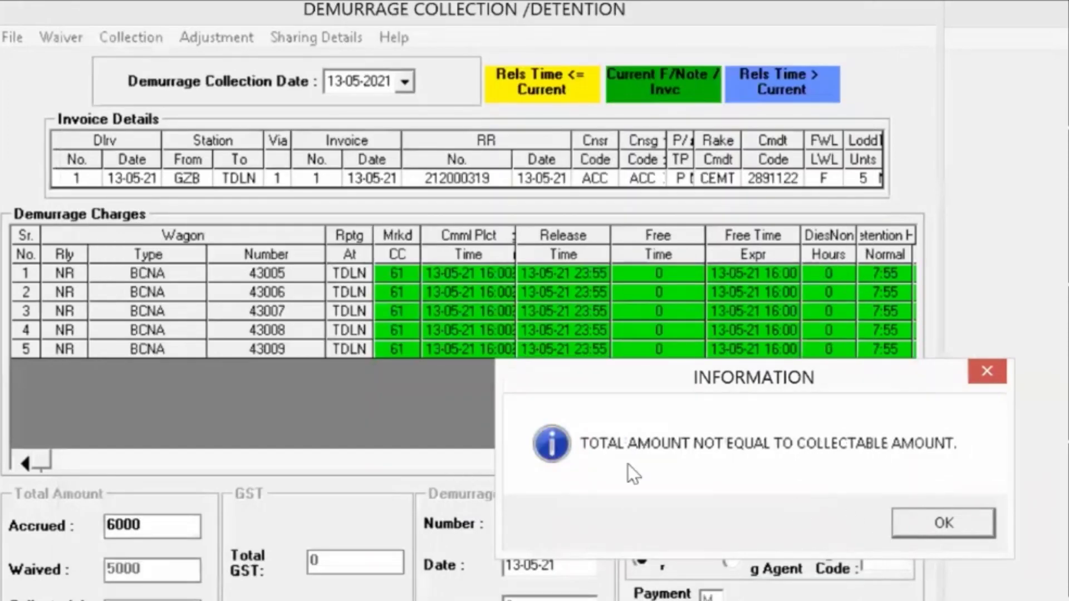
pyautogui.press('Return')
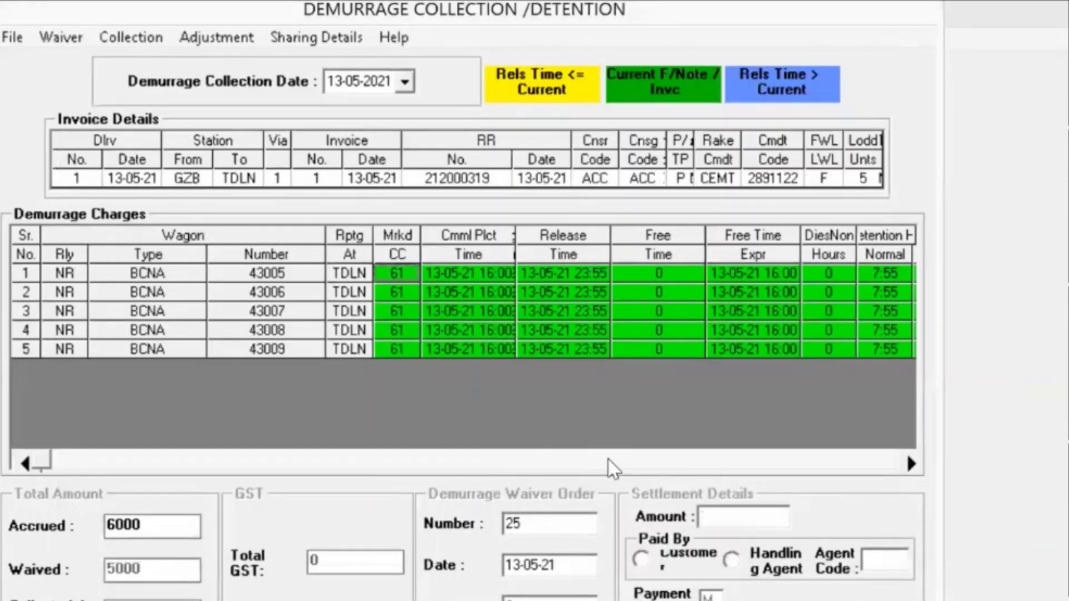
# Exit the demurrage collection and charges accrual forms, and open GSTIN Verification for the GZB invoice
pyautogui.press('Escape')
pyautogui.press('Return')
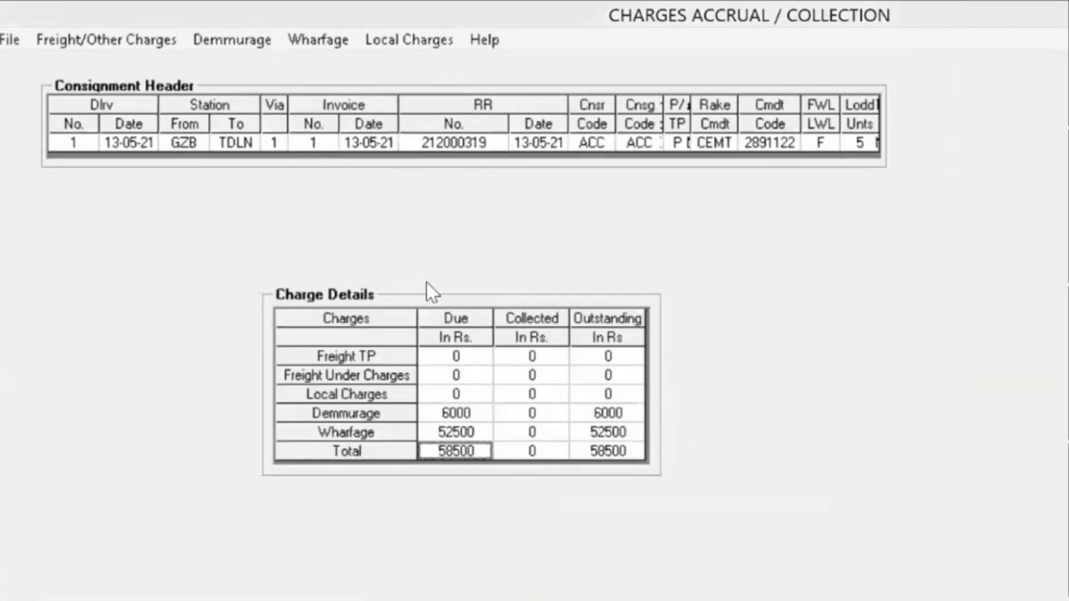
pyautogui.press('Escape')
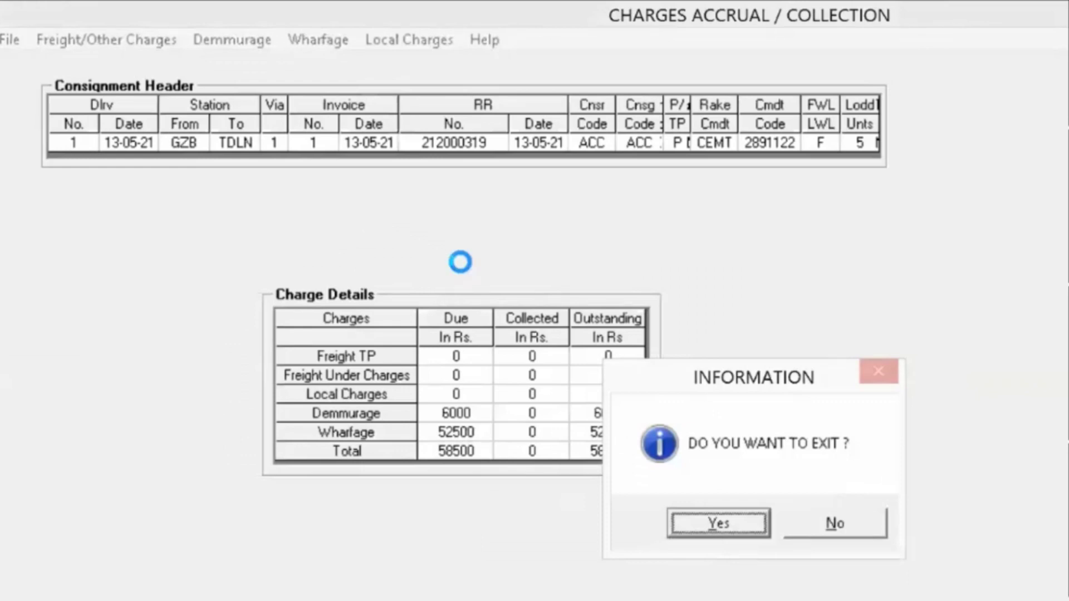
pyautogui.press('Return')
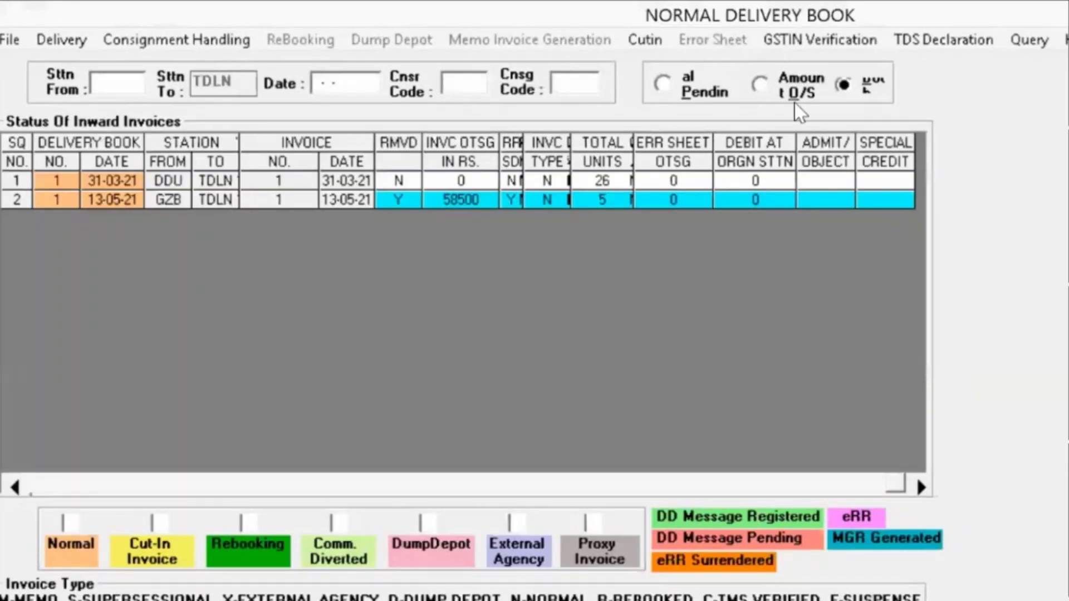
pyautogui.click(789, 38)
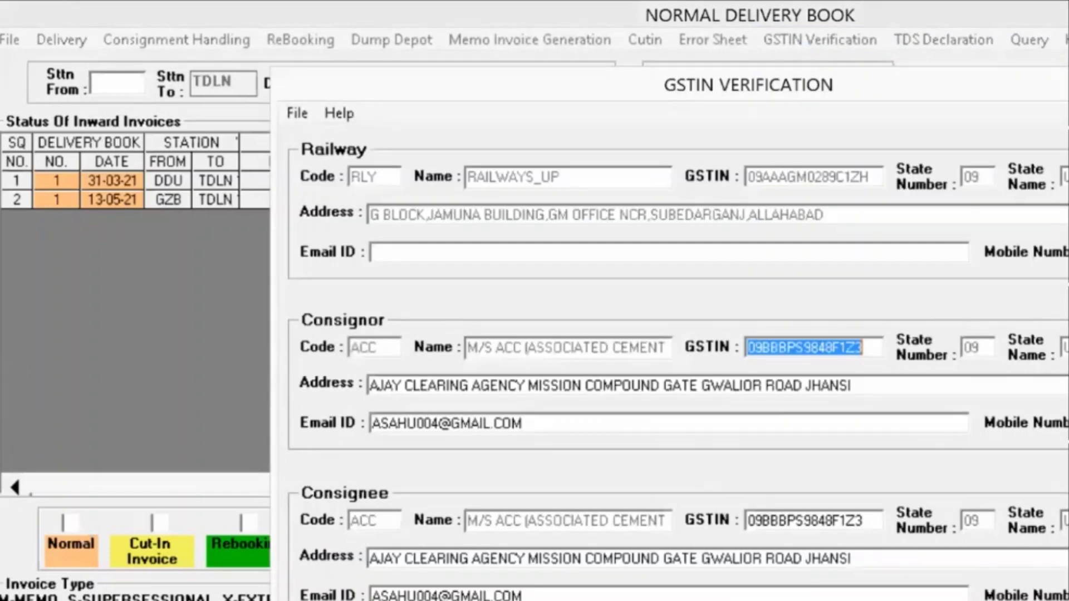
# Finish the GSTIN verification for the GZB invoice and exit the form
pyautogui.press('Tab')
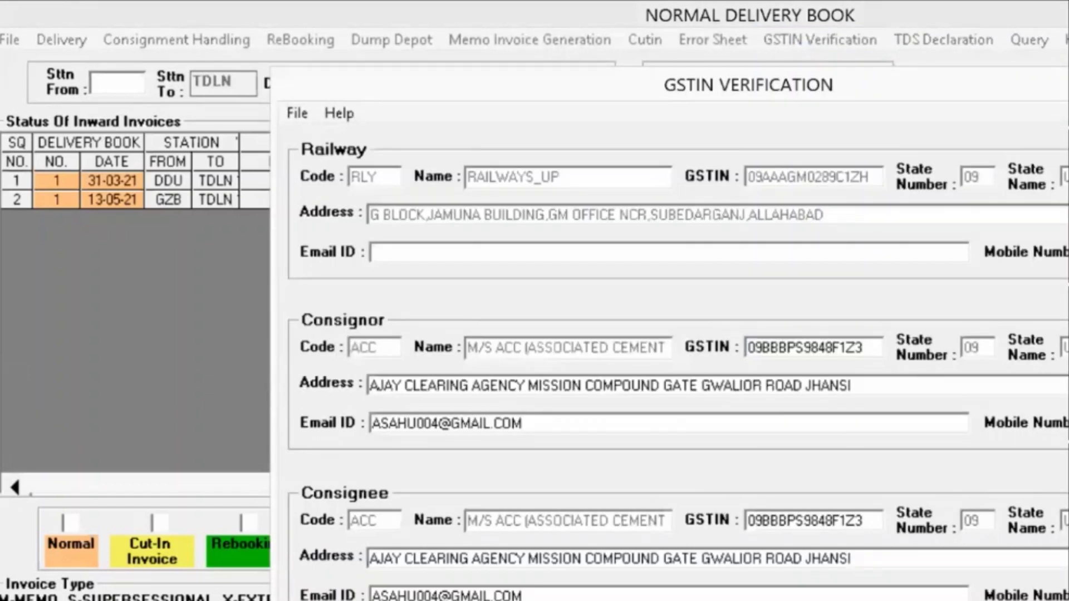
pyautogui.click(292, 112)
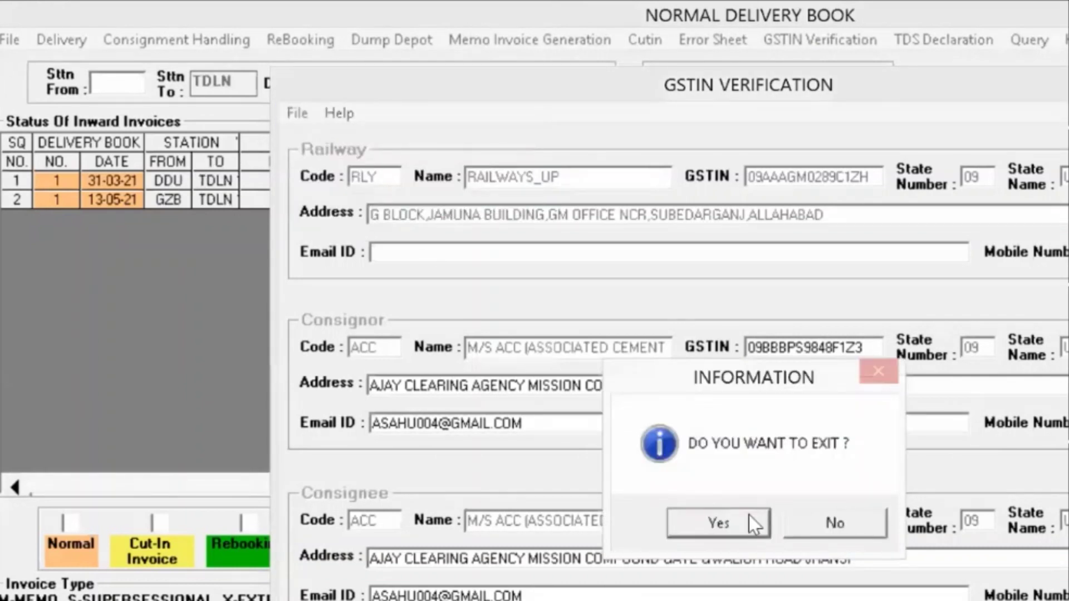
pyautogui.click(747, 518)
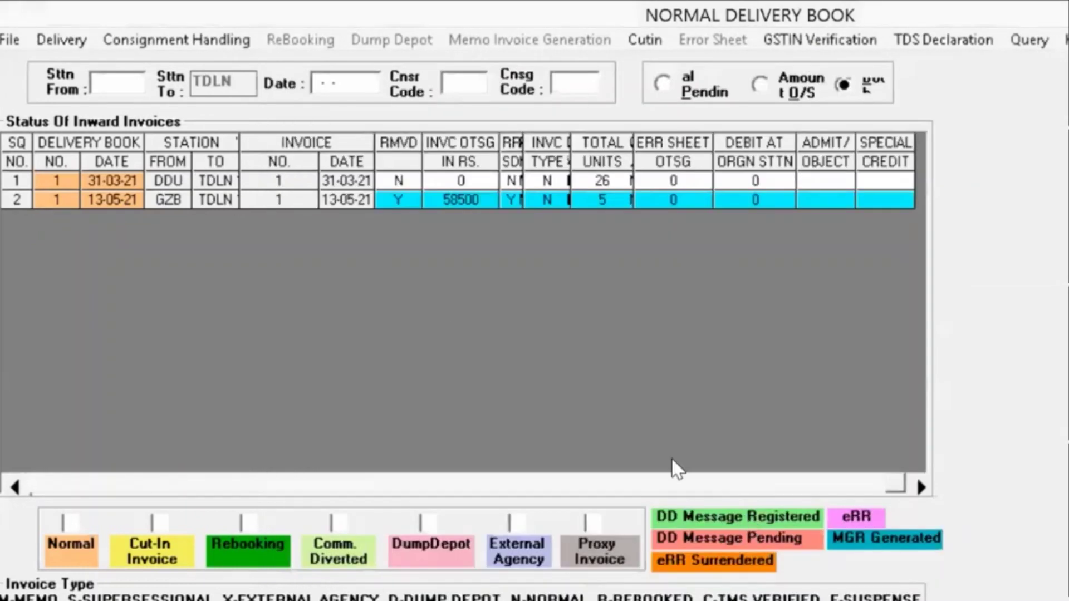
# Open demurrage collection from the GZB consignment's charges accrual form and retrieve its demurrage charges
pyautogui.click(77, 42)
pyautogui.click(95, 92)
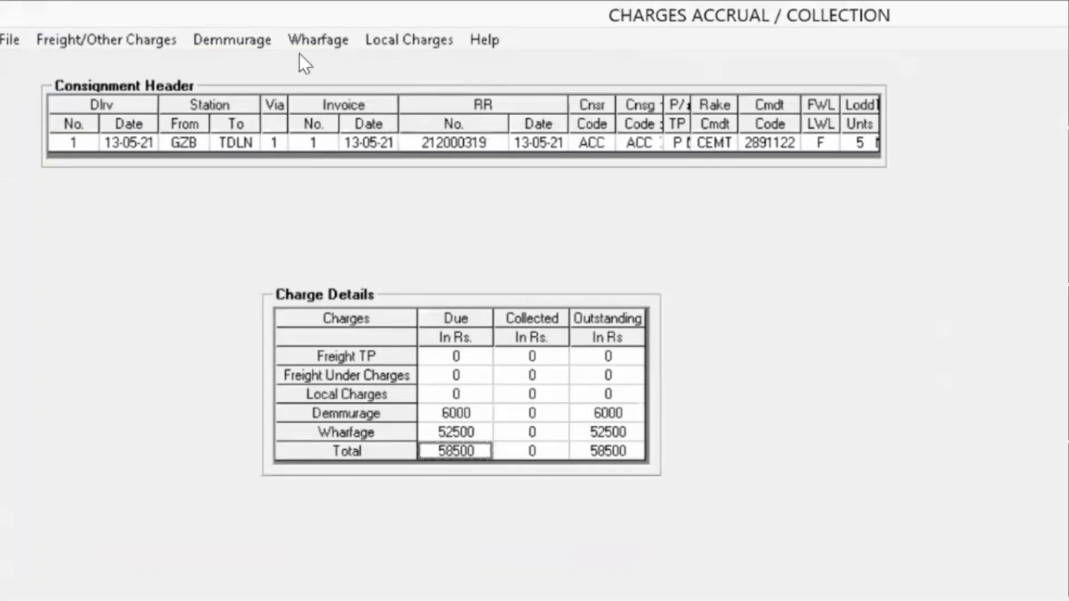
pyautogui.click(203, 34)
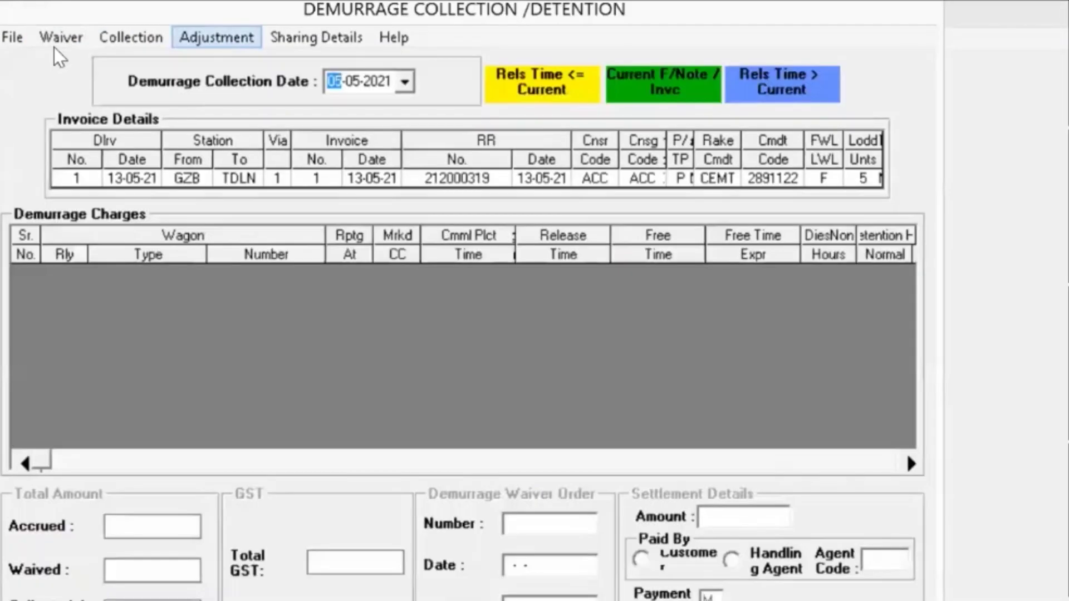
pyautogui.click(14, 37)
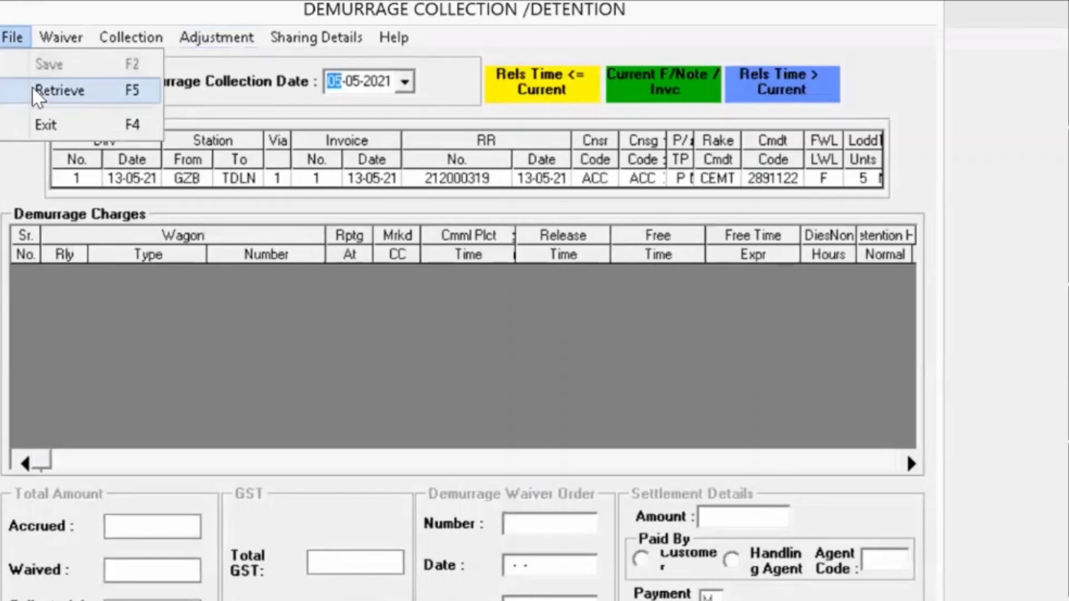
pyautogui.click(32, 87)
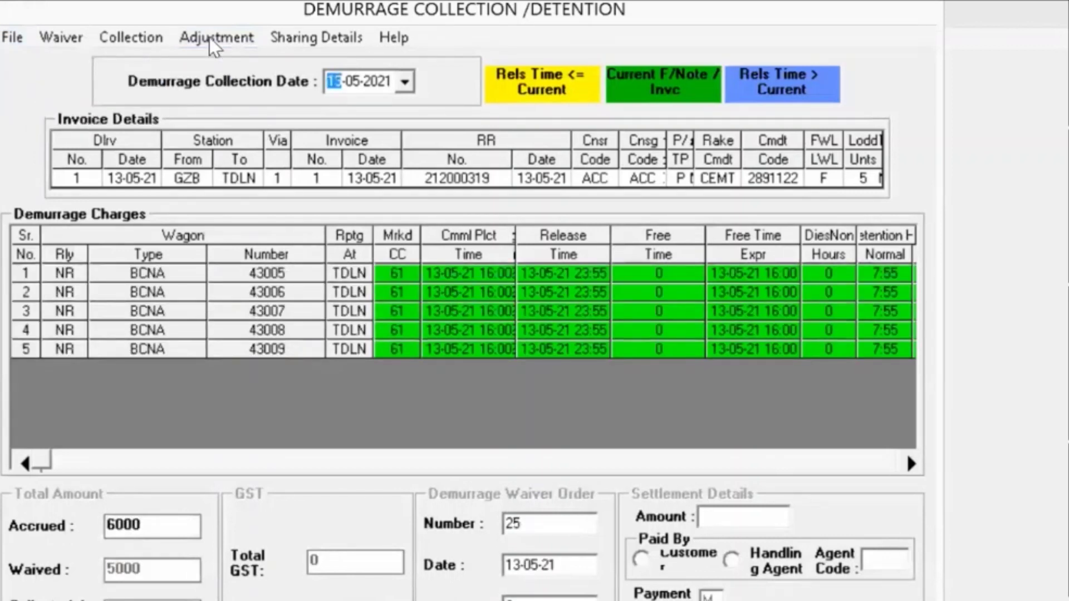
# Set up the 1000 demurrage collection with the customer as payer, entering a cash payment of 1050 with MR date 13-05-2021
pyautogui.click(132, 36)
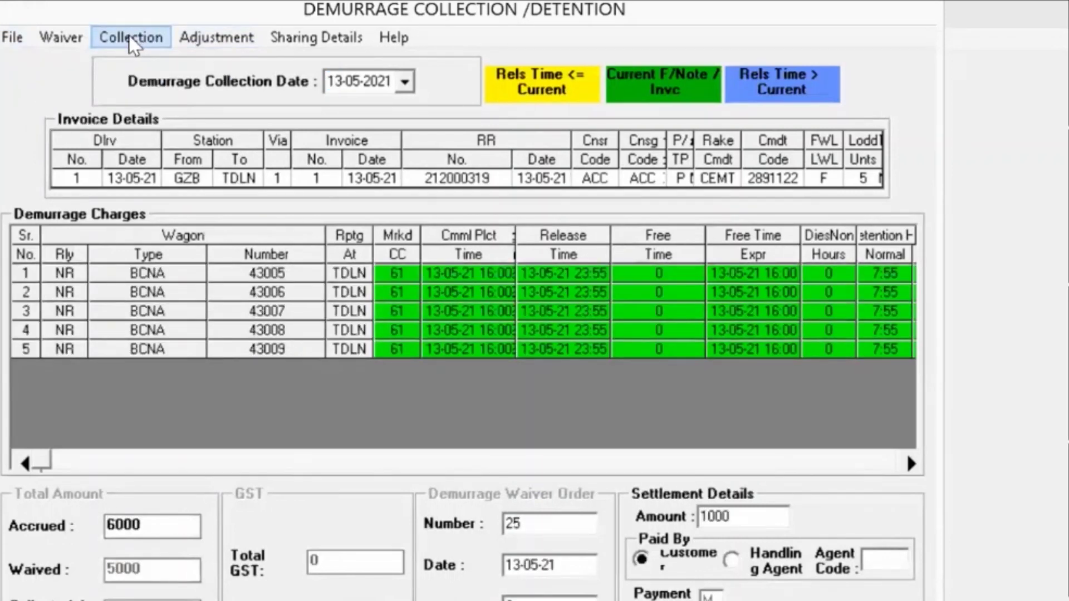
pyautogui.click(129, 35)
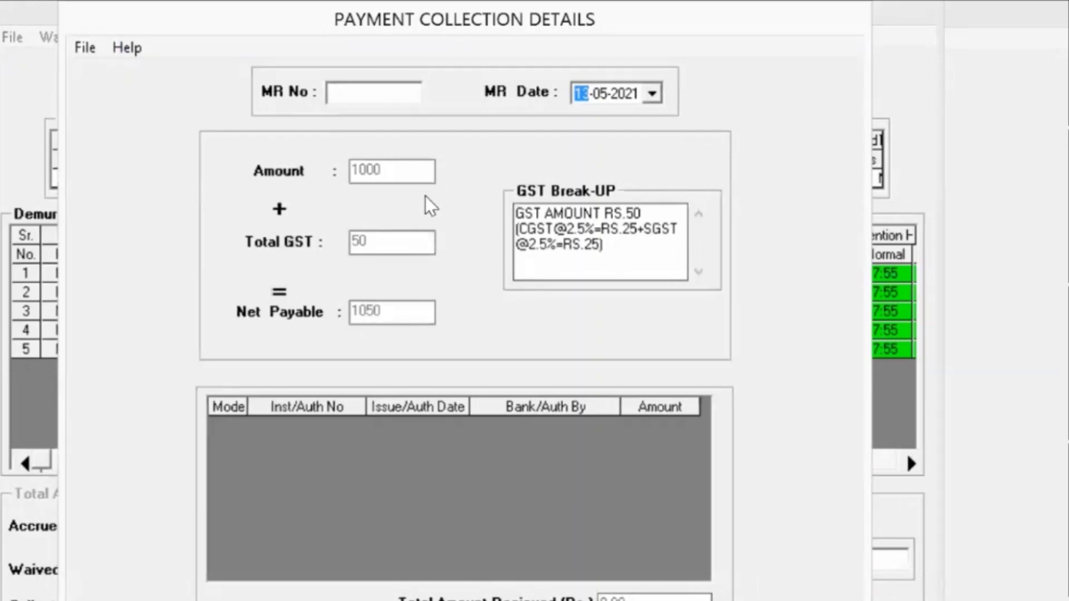
pyautogui.press('Return')
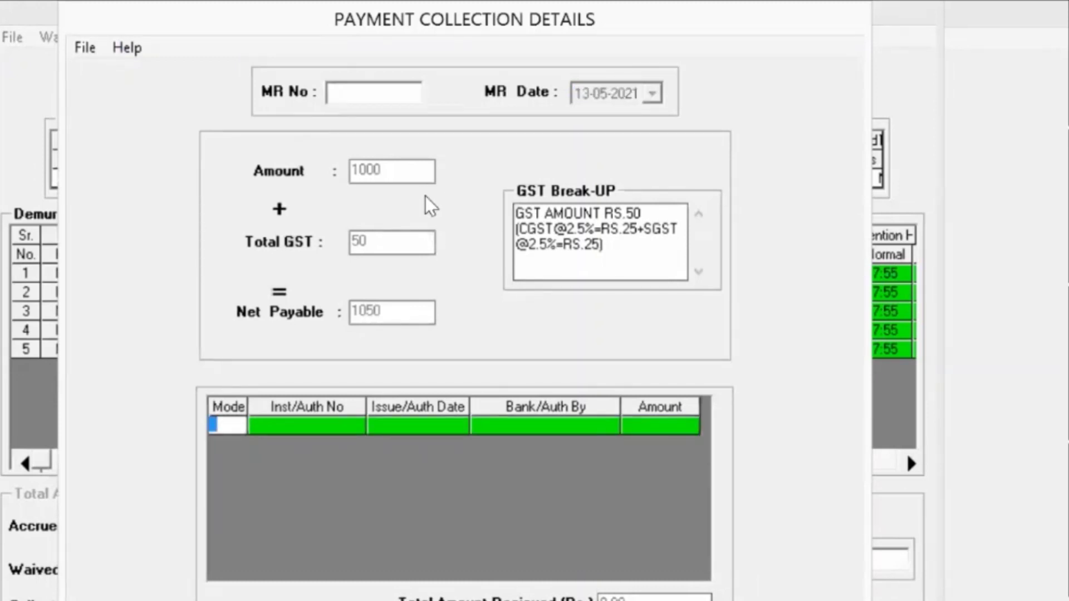
pyautogui.press('F1')
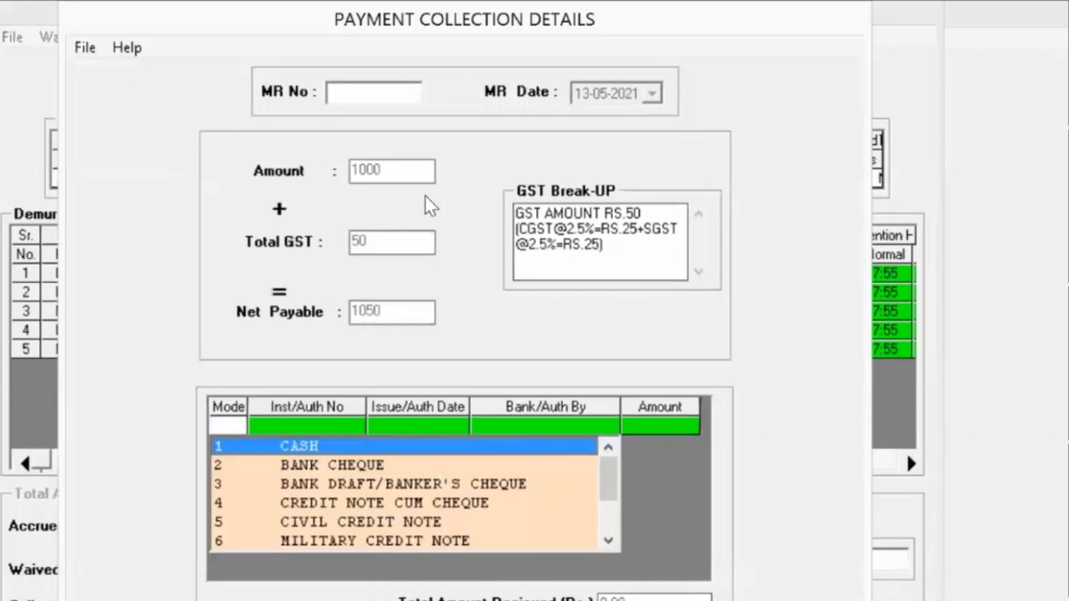
pyautogui.click(310, 445)
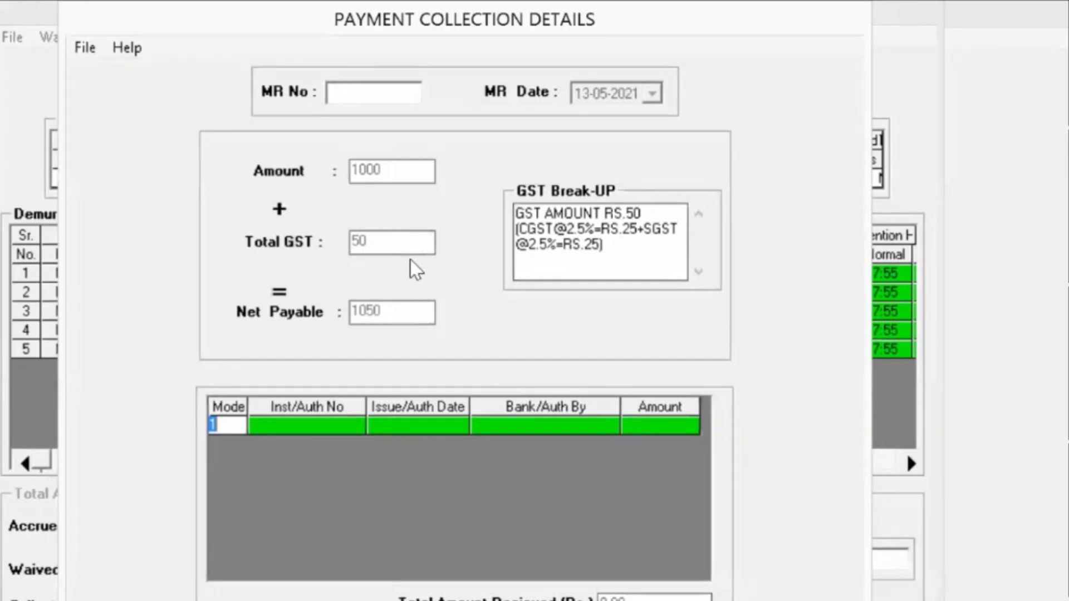
pyautogui.press('Return')
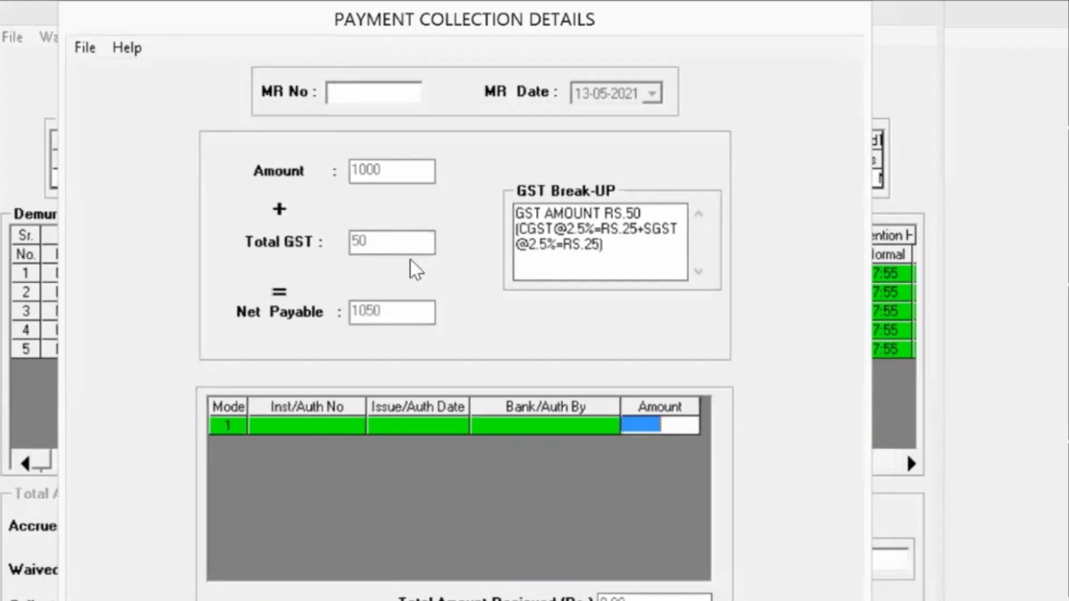
pyautogui.write('1050')
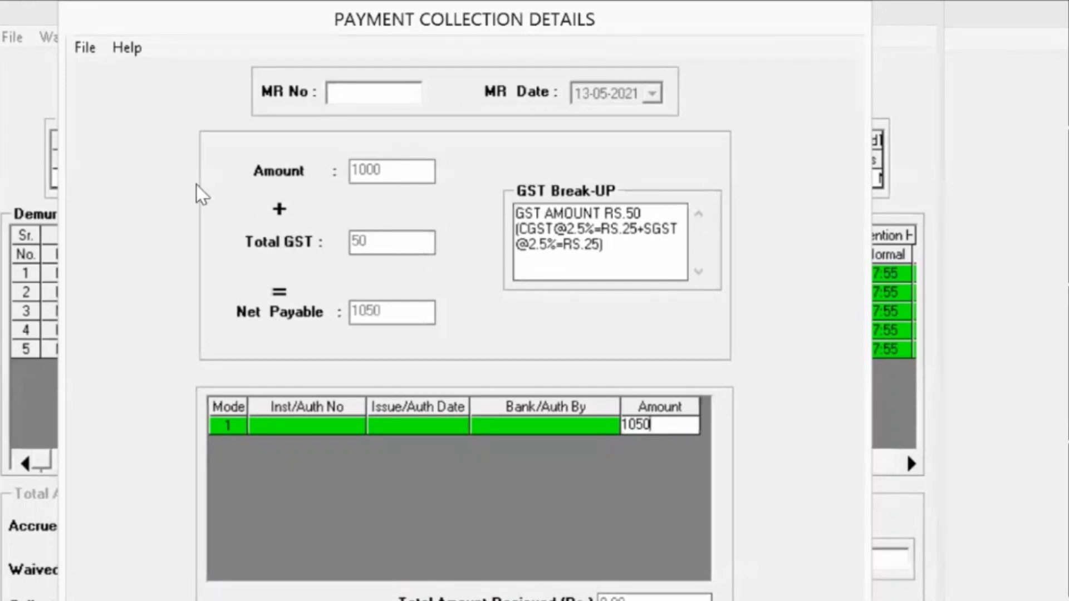
pyautogui.click(83, 48)
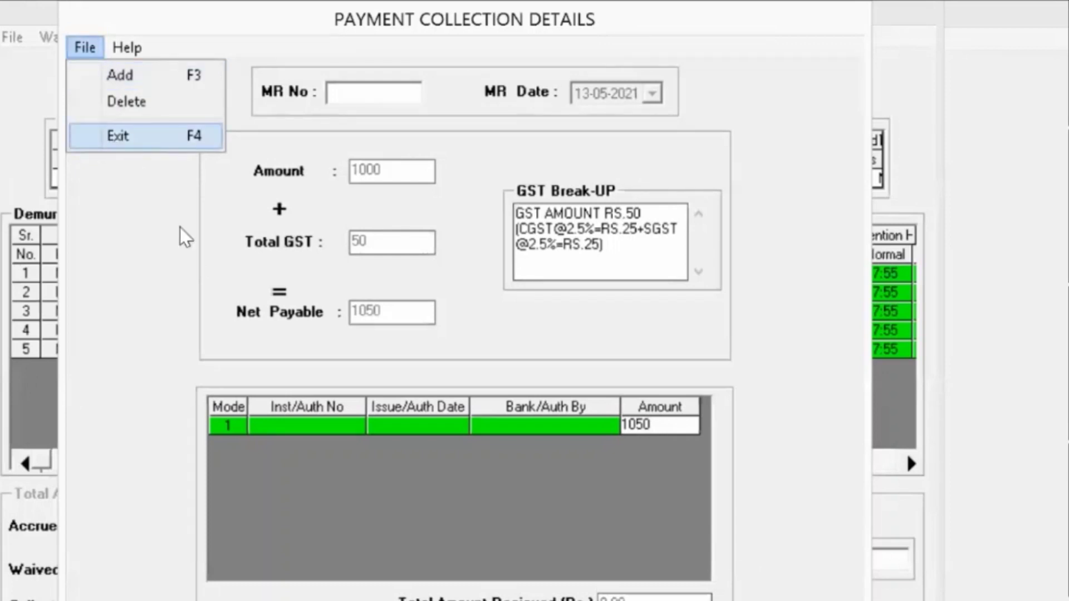
pyautogui.click(114, 141)
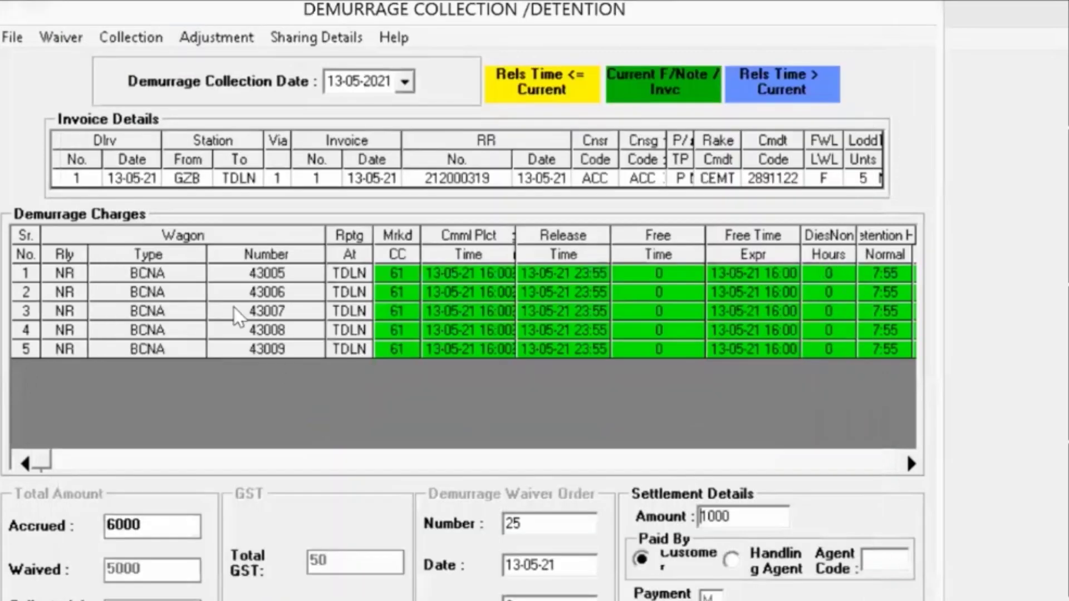
# Save the demurrage collection, acknowledge the money receipt message and exit the demurrage form
pyautogui.click(11, 39)
pyautogui.click(36, 62)
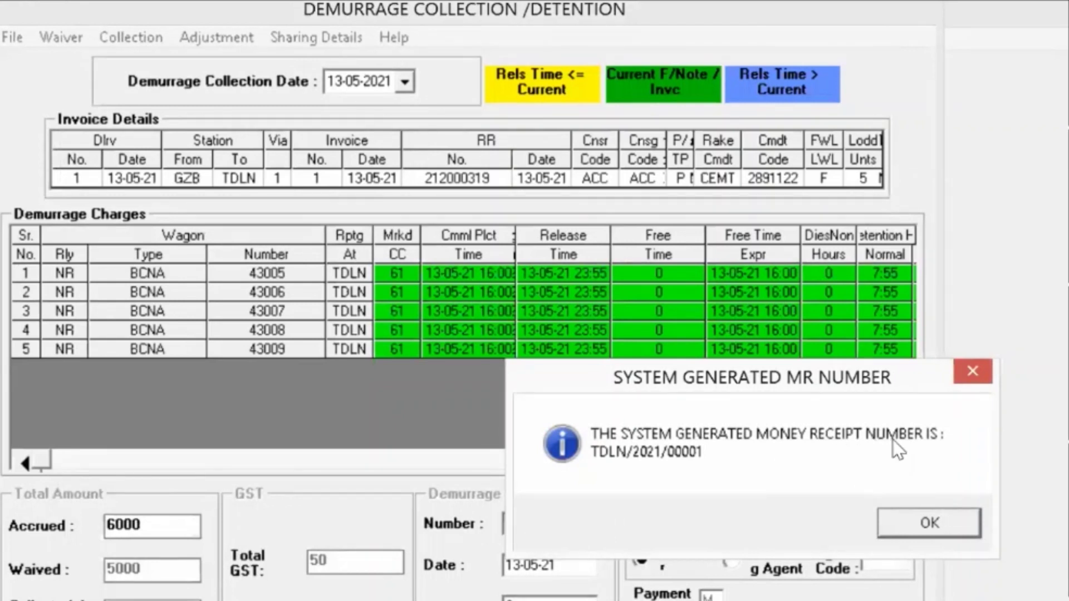
pyautogui.click(913, 523)
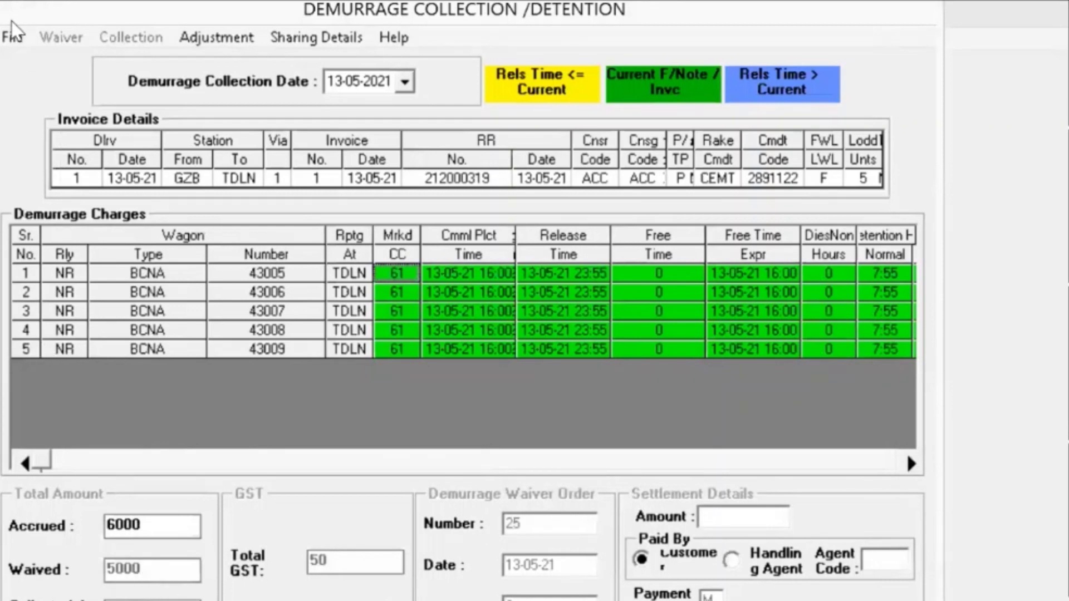
pyautogui.click(12, 38)
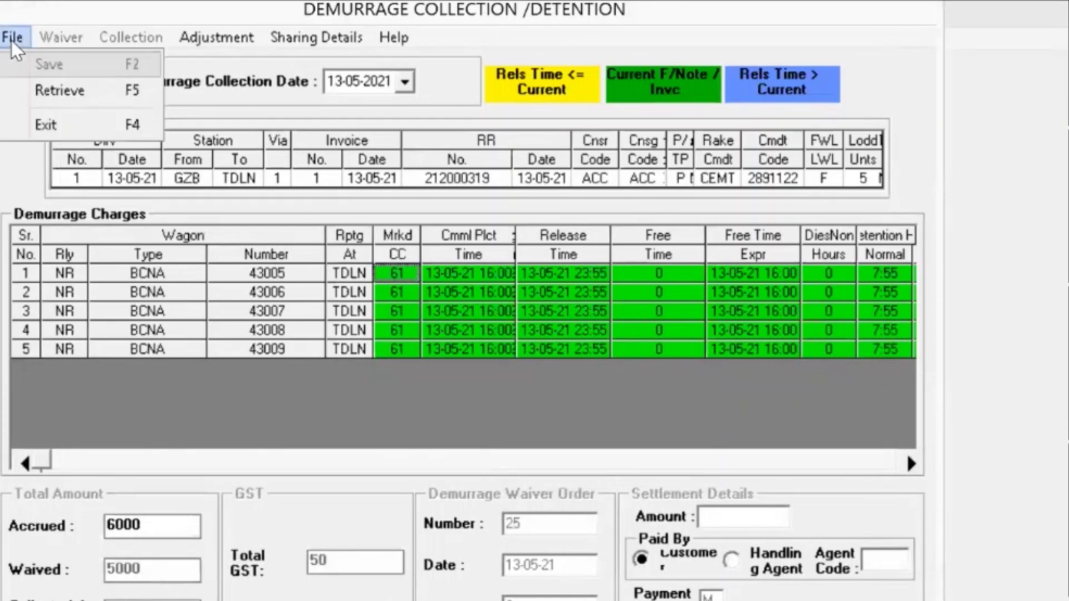
pyautogui.click(78, 120)
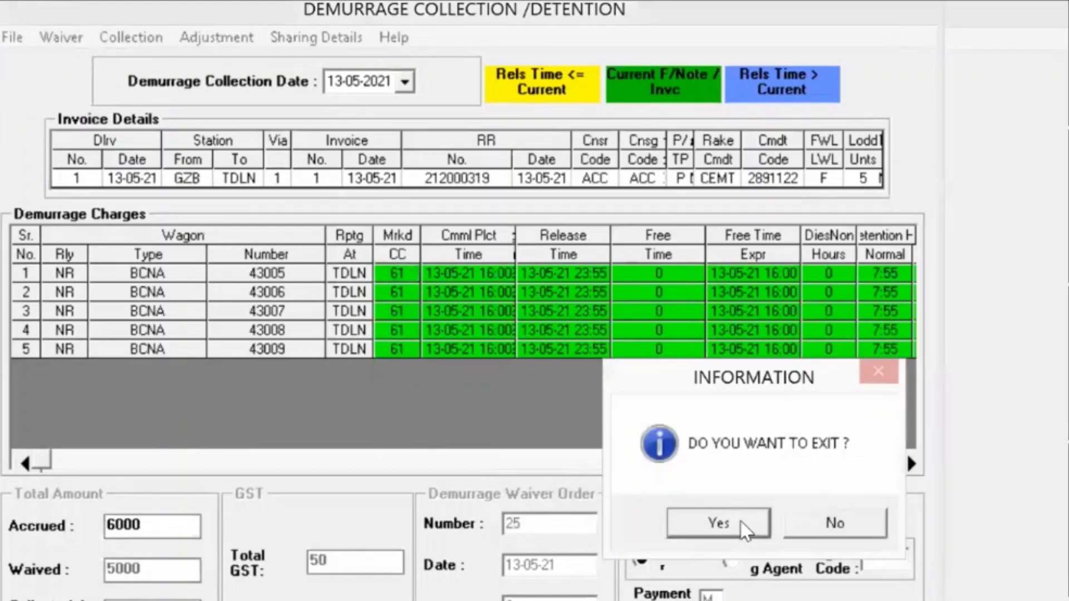
pyautogui.click(719, 523)
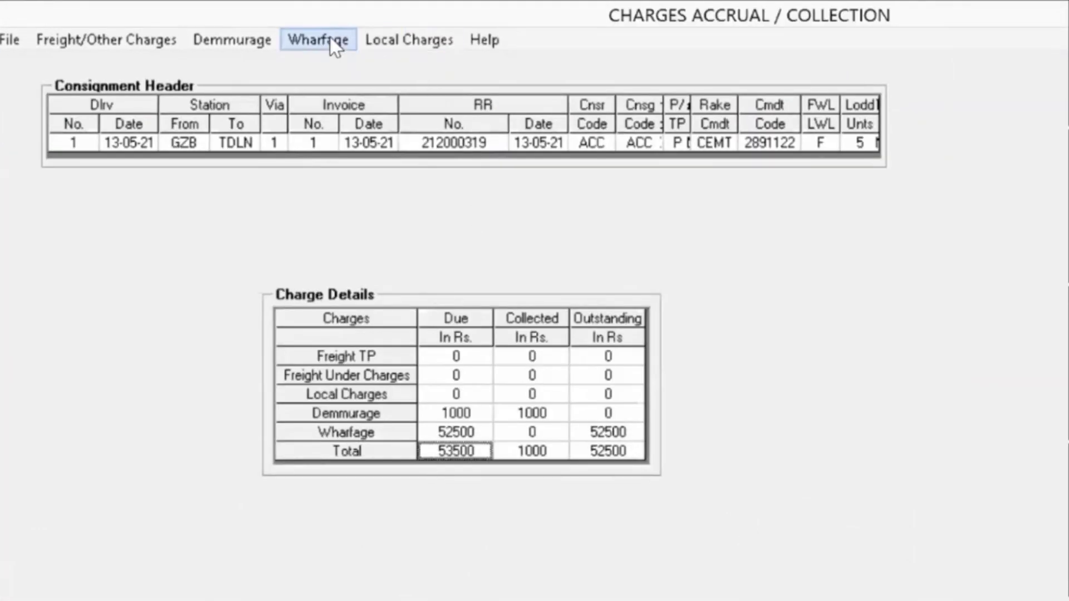
# Open wharfage collection for the GZB consignment and retrieve its inward wharfage for 17-05-2021 at 06:00
pyautogui.click(335, 43)
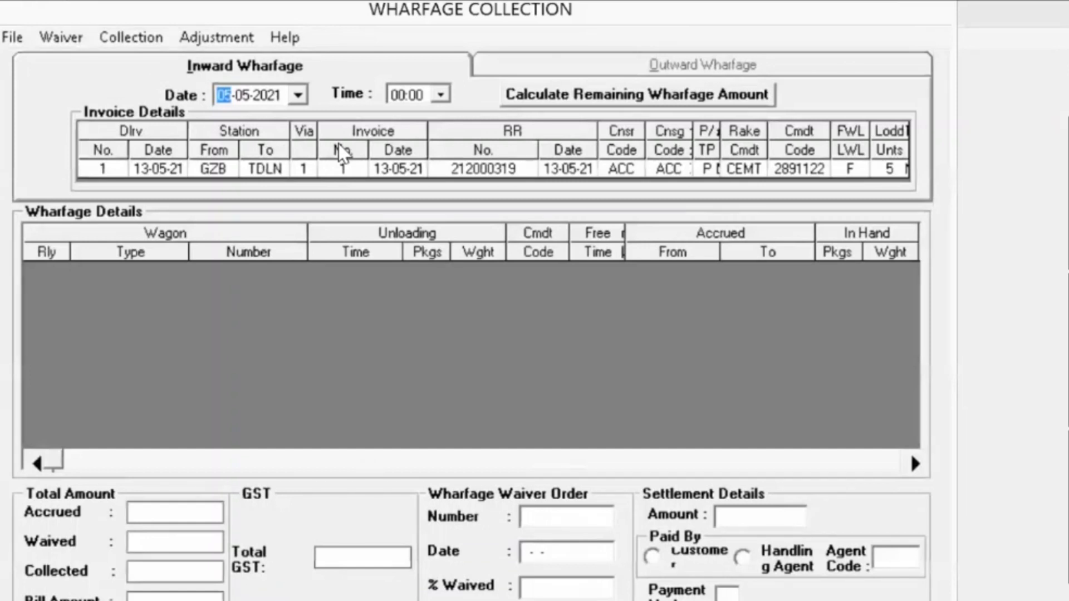
pyautogui.click(402, 100)
pyautogui.click(12, 39)
pyautogui.click(41, 92)
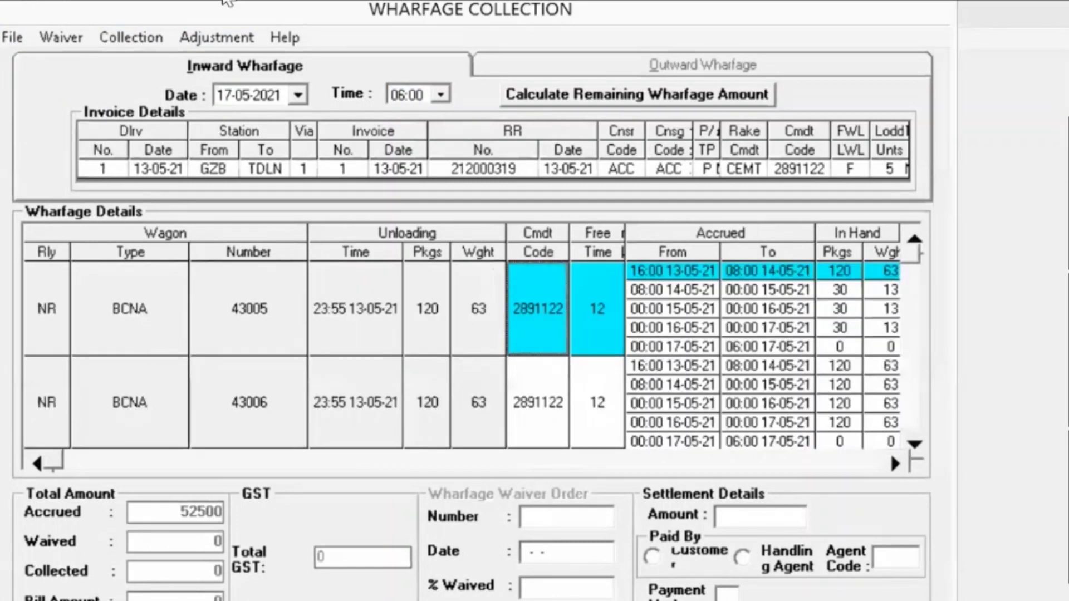
# Enter and save wharfage waiver order 22 dated 17-05-21 with 50 percent waived
pyautogui.click(61, 38)
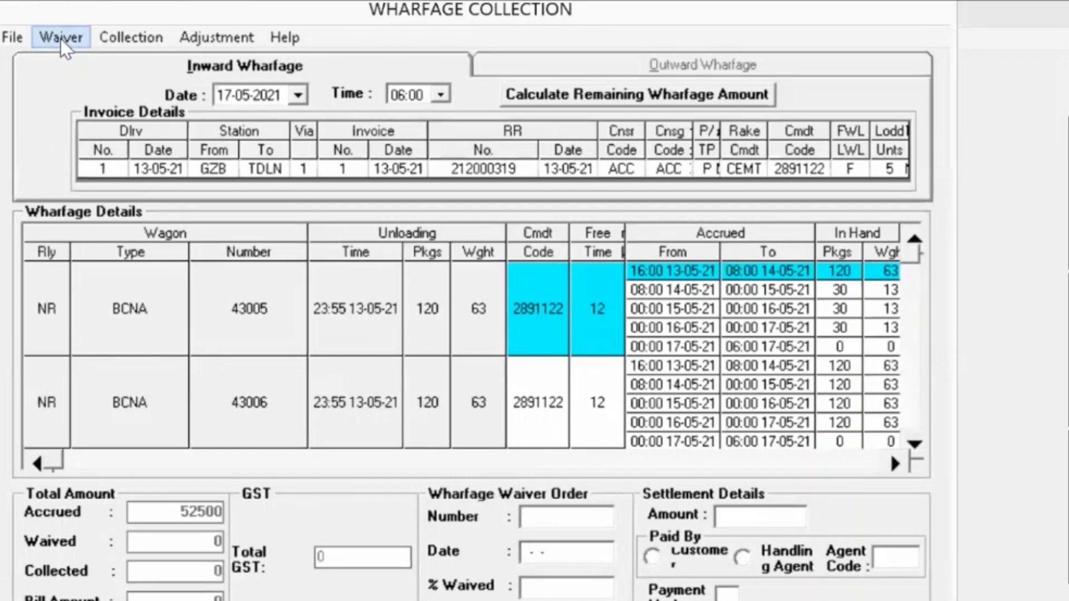
pyautogui.write('22')
pyautogui.press('Tab')
pyautogui.write('17-05-21')
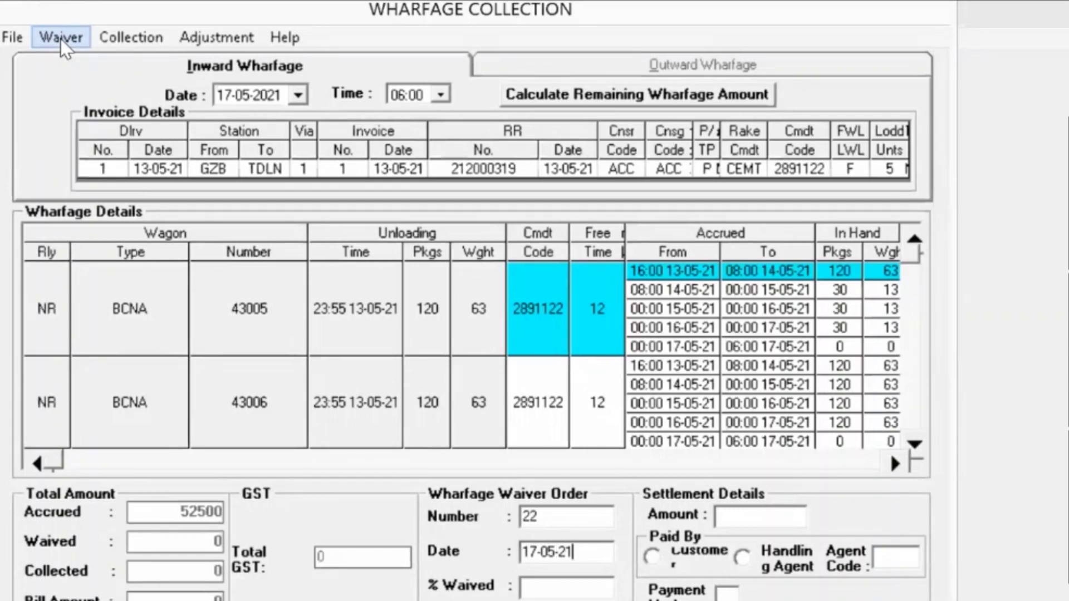
pyautogui.press('Tab')
pyautogui.write('50')
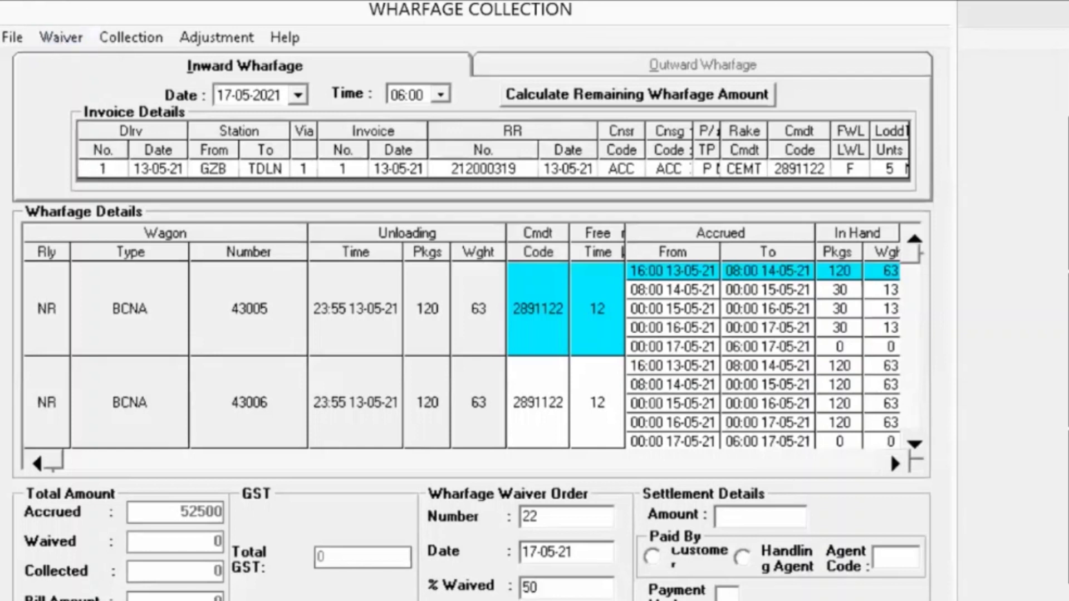
pyautogui.click(12, 37)
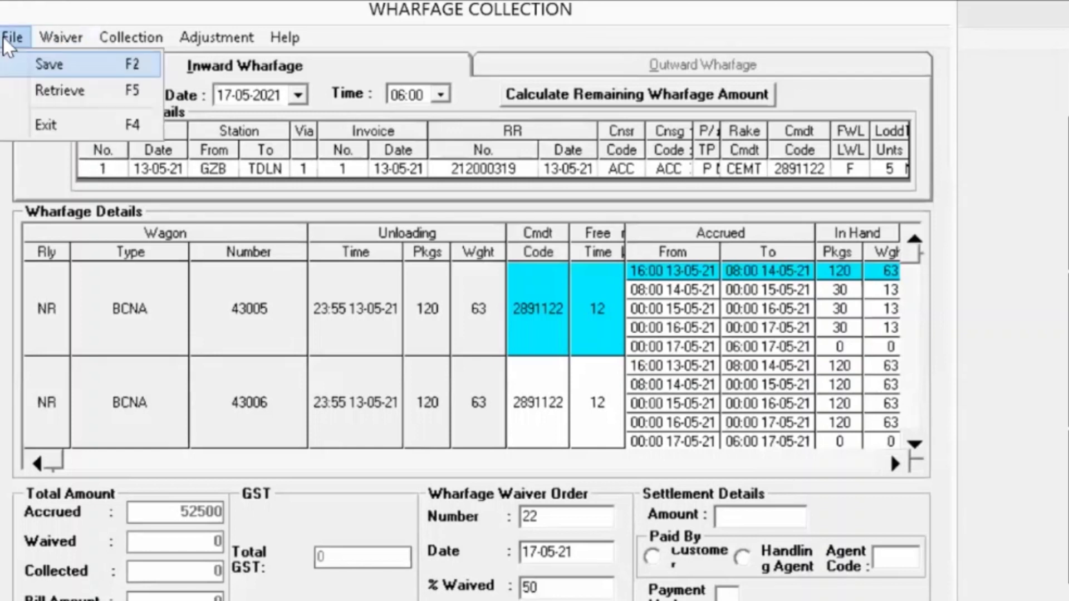
pyautogui.click(49, 65)
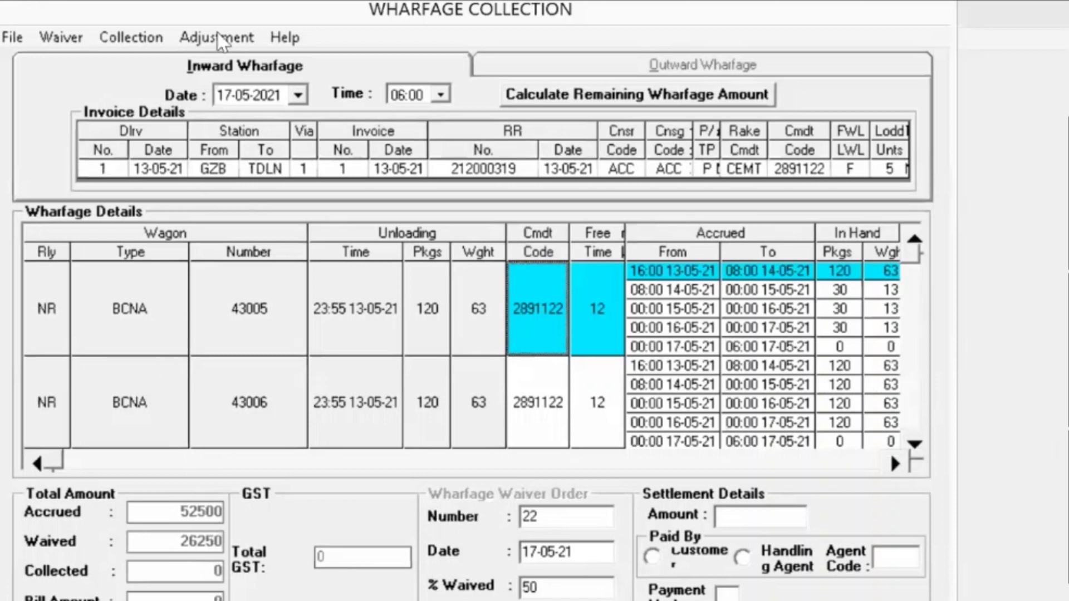
# Set up the wharfage collection of 26250 with the customer as payer and payment mode M, and open its payment details
pyautogui.click(128, 41)
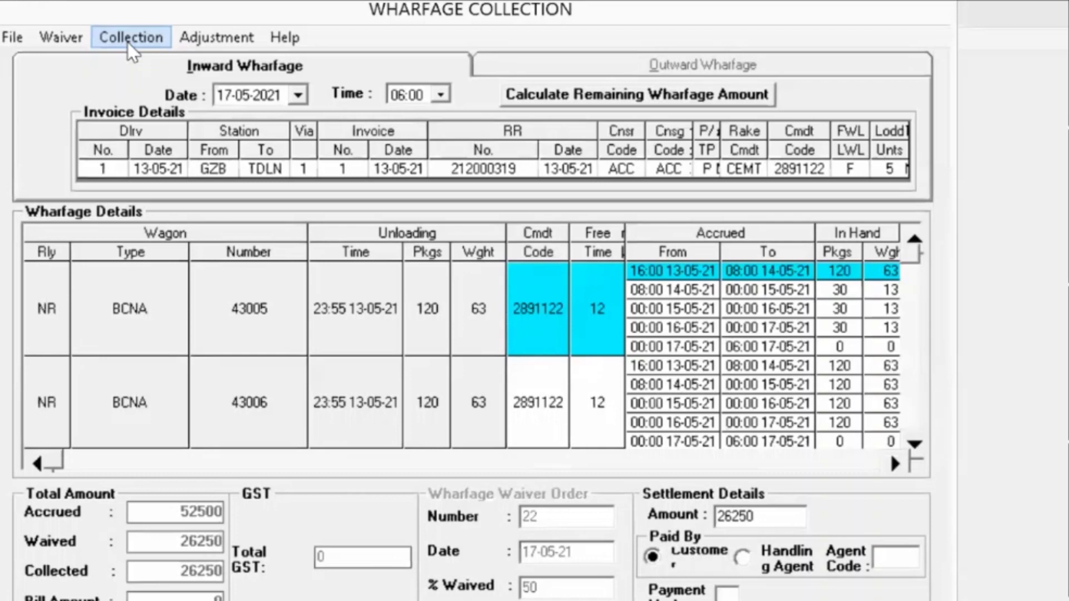
pyautogui.write('M')
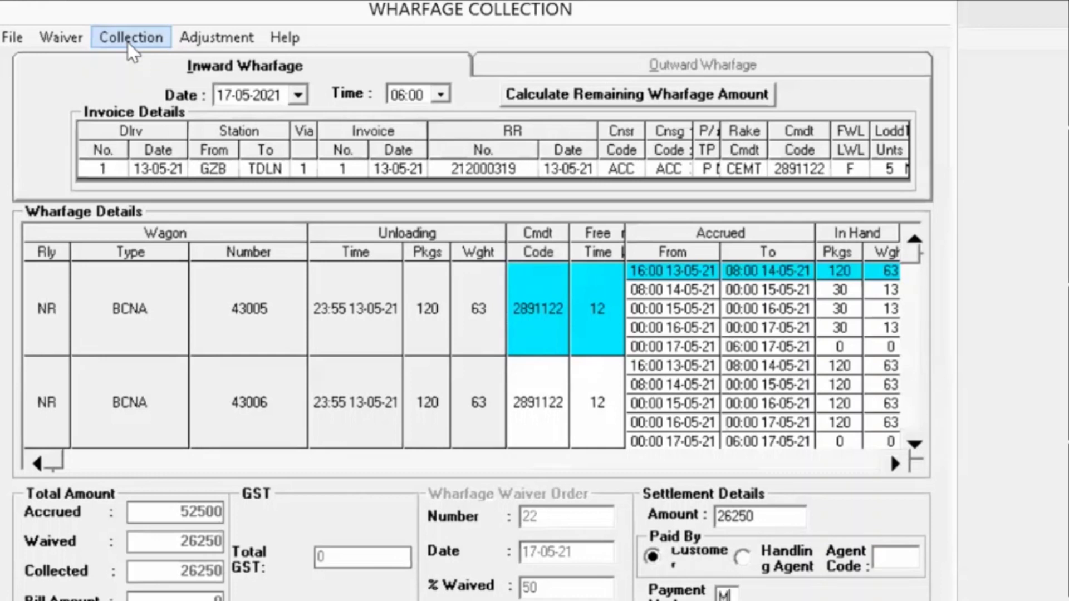
pyautogui.click(3, 37)
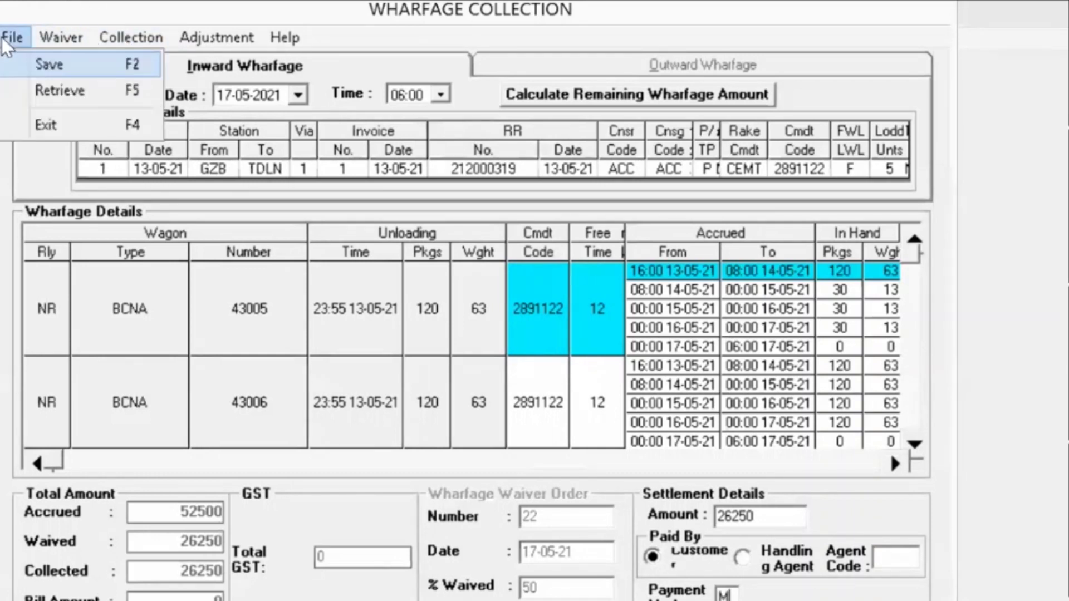
pyautogui.click(102, 37)
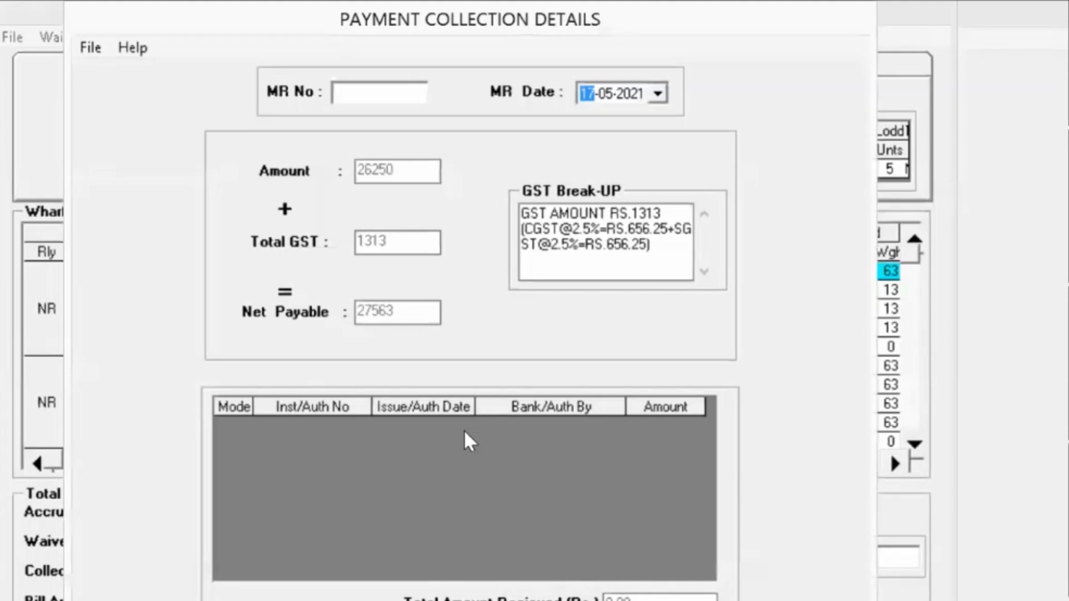
# Record a cash payment of 27563 on the money receipt dated 17-05-2021 and exit the payment details
pyautogui.press('Return')
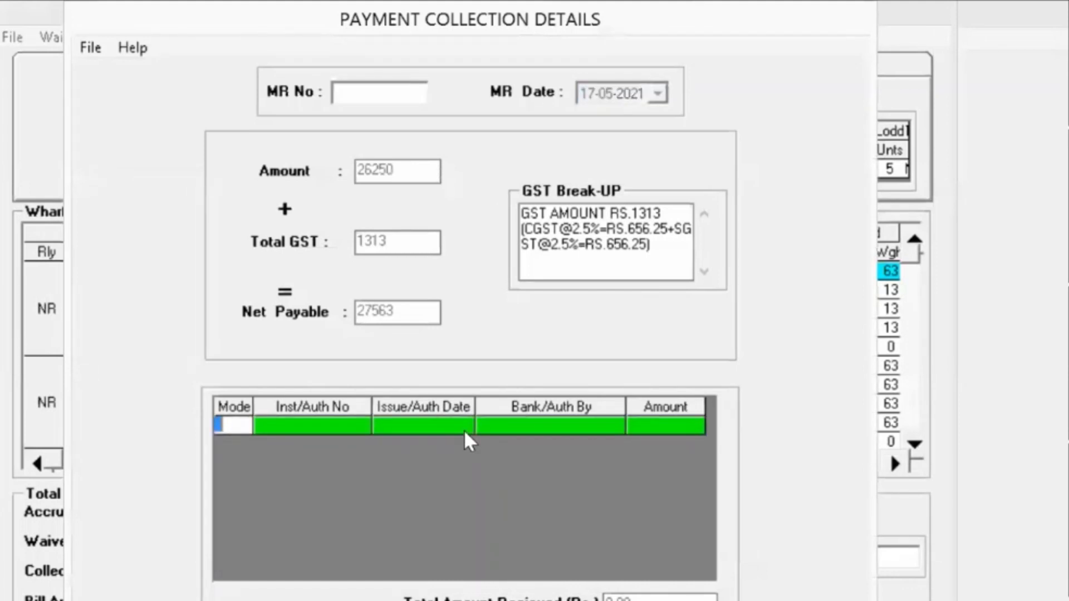
pyautogui.press('Return')
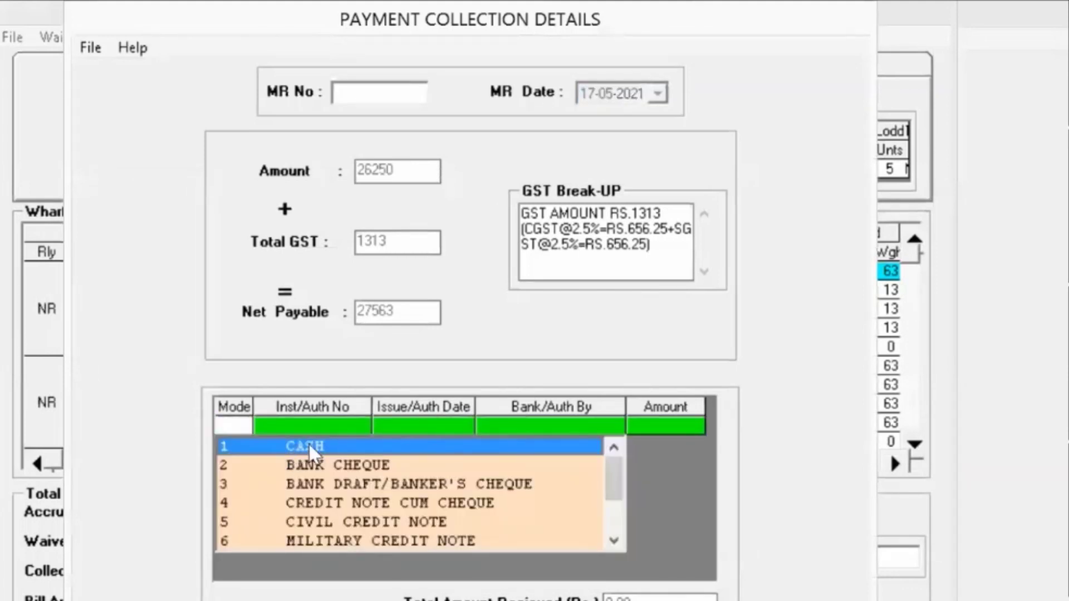
pyautogui.press('Return')
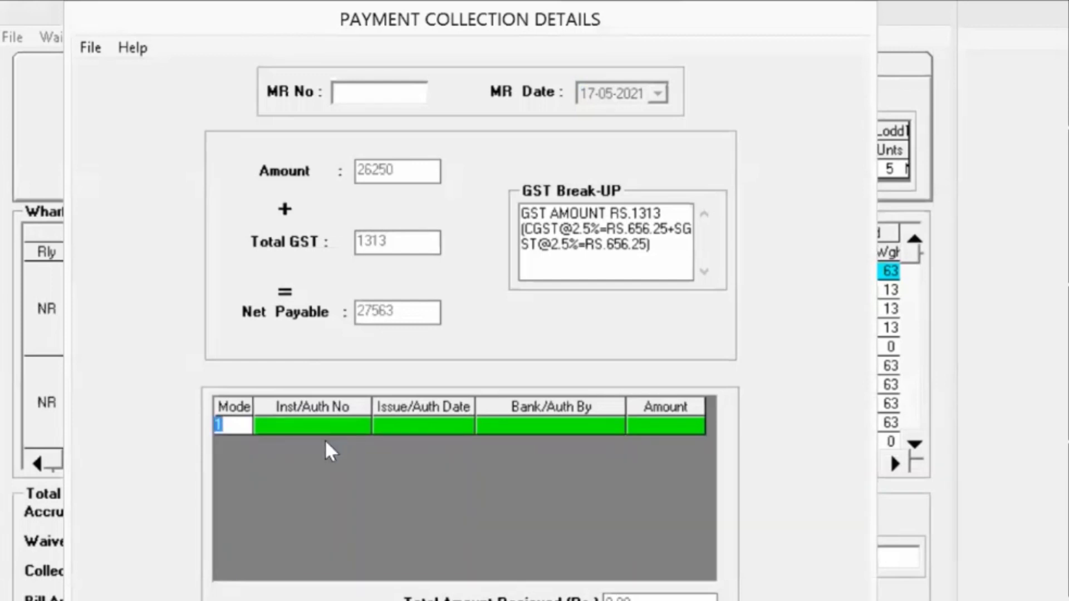
pyautogui.press('Return')
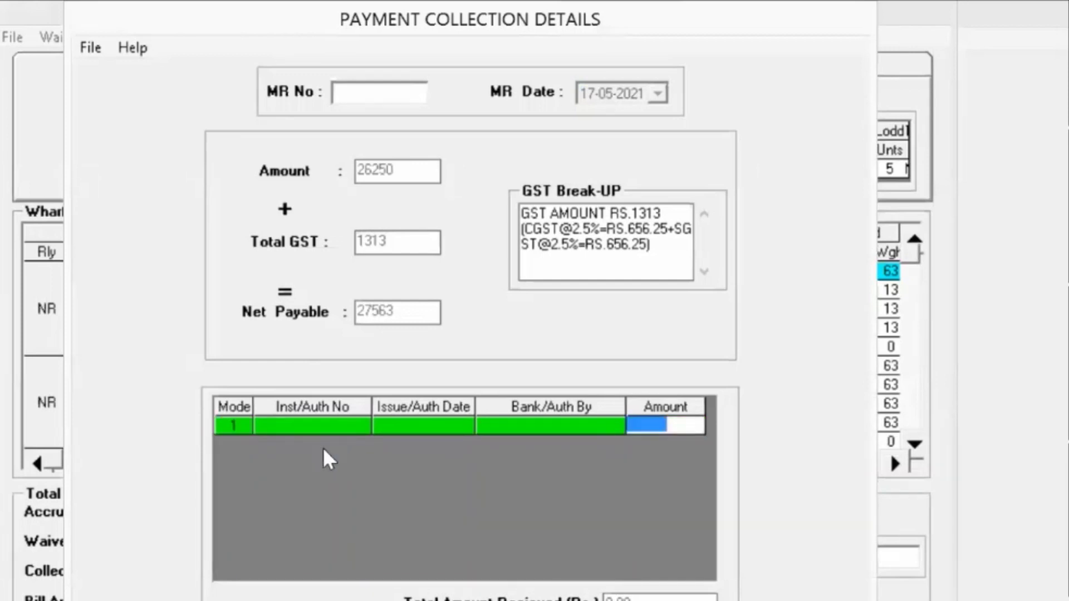
pyautogui.write('27')
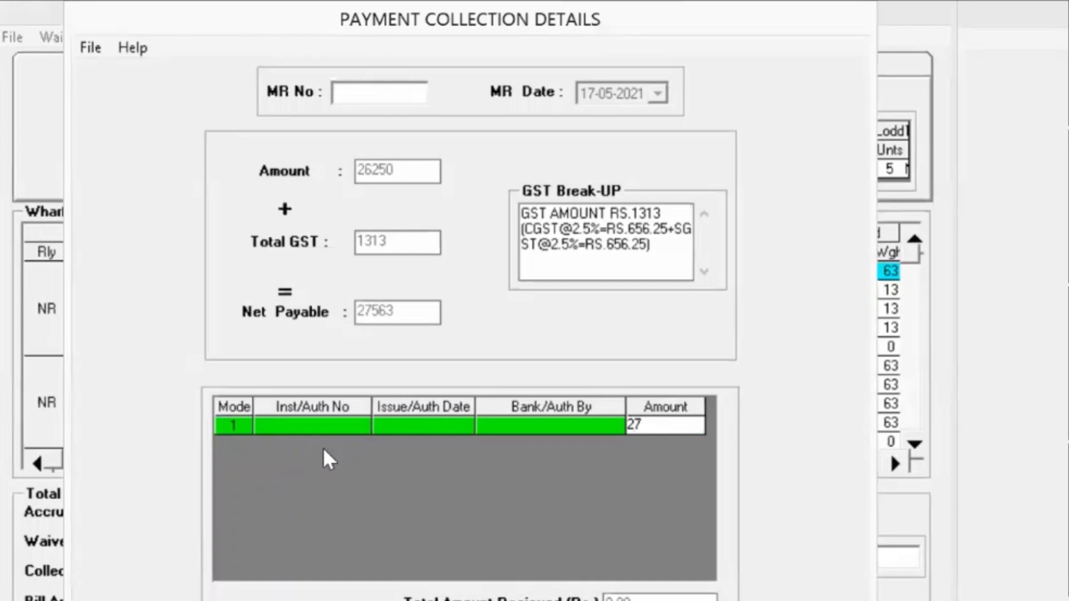
pyautogui.write('563')
pyautogui.click(88, 48)
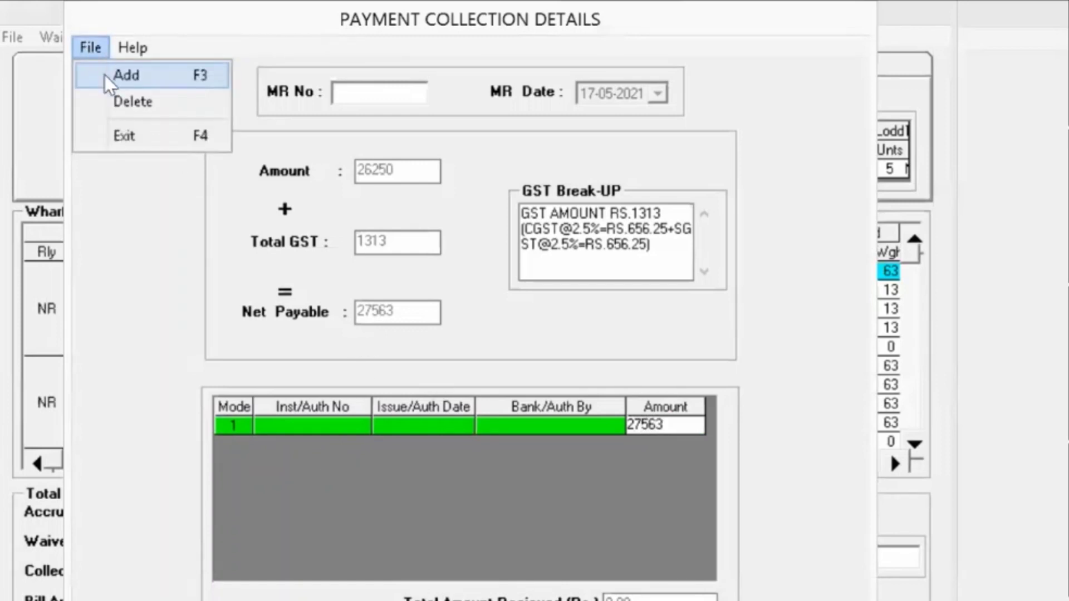
pyautogui.click(129, 141)
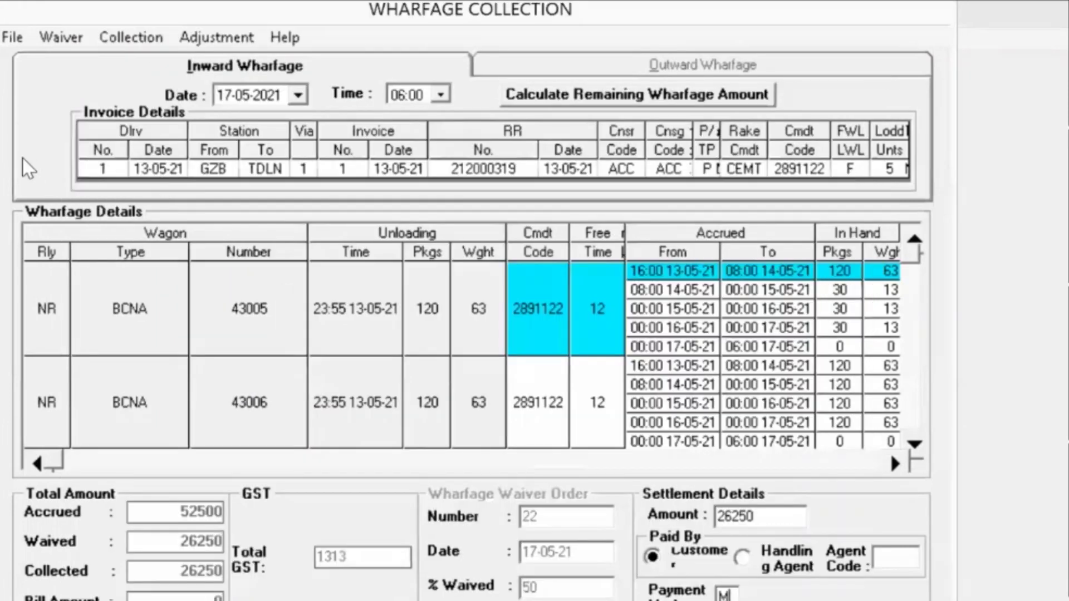
# Save the wharfage collection, acknowledge the money receipt message and exit the wharfage form
pyautogui.click(11, 38)
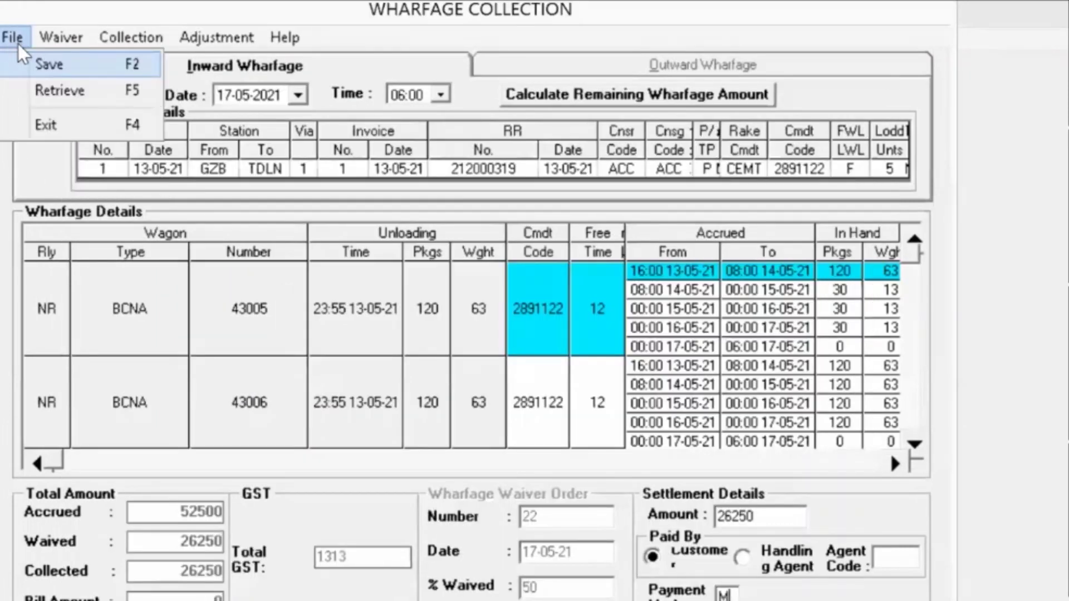
pyautogui.click(40, 65)
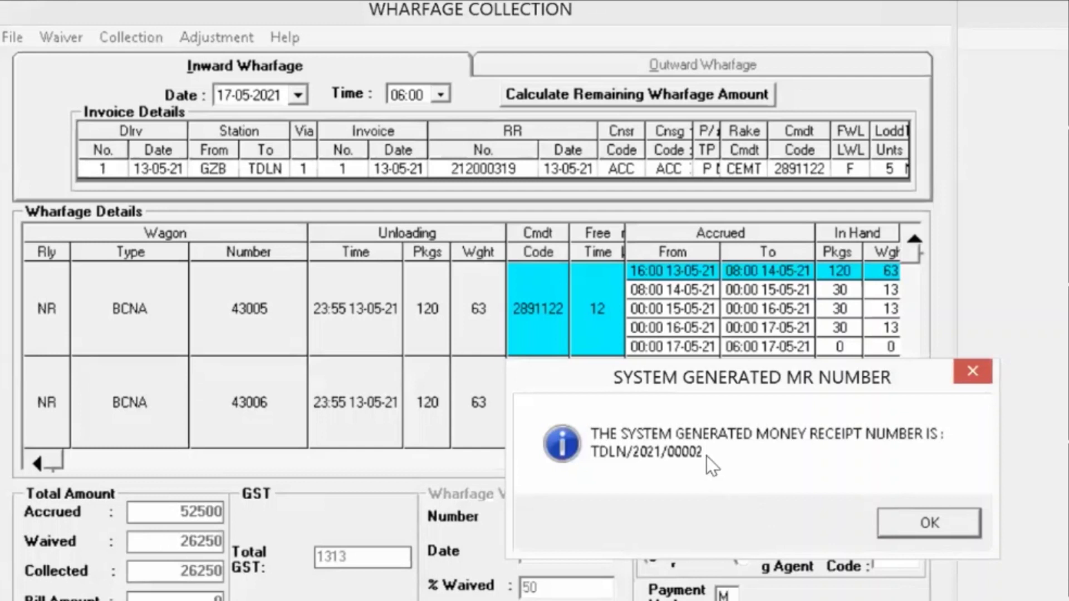
pyautogui.click(919, 524)
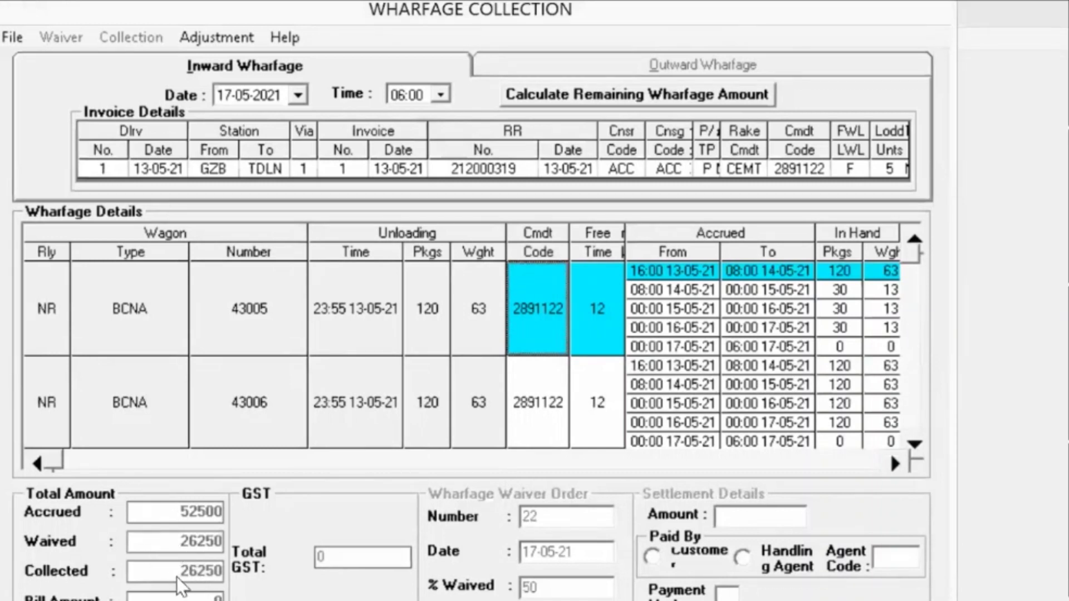
pyautogui.click(14, 35)
pyautogui.click(54, 119)
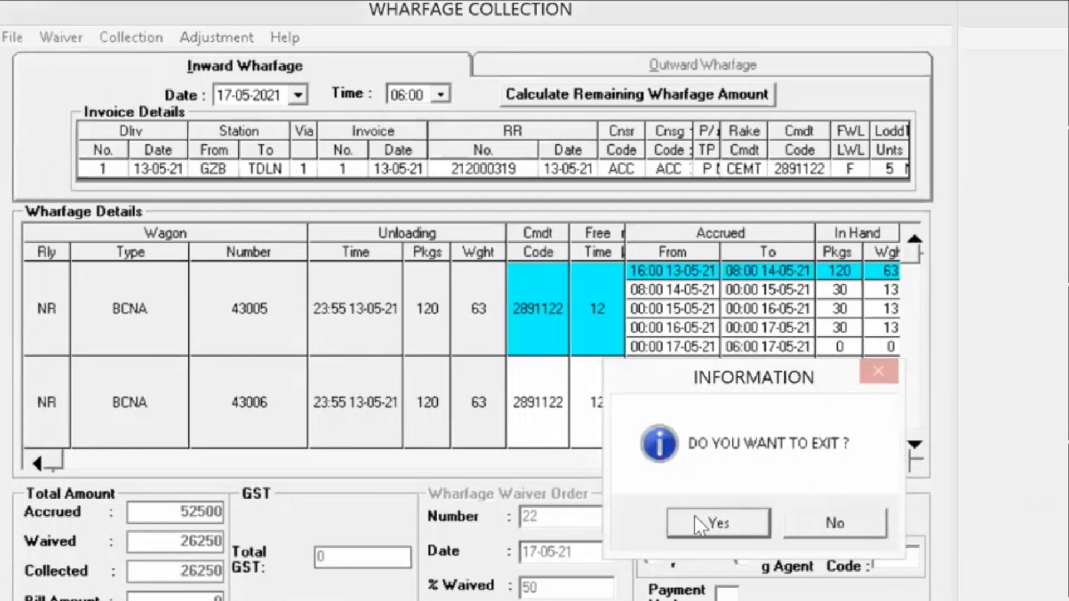
pyautogui.click(709, 522)
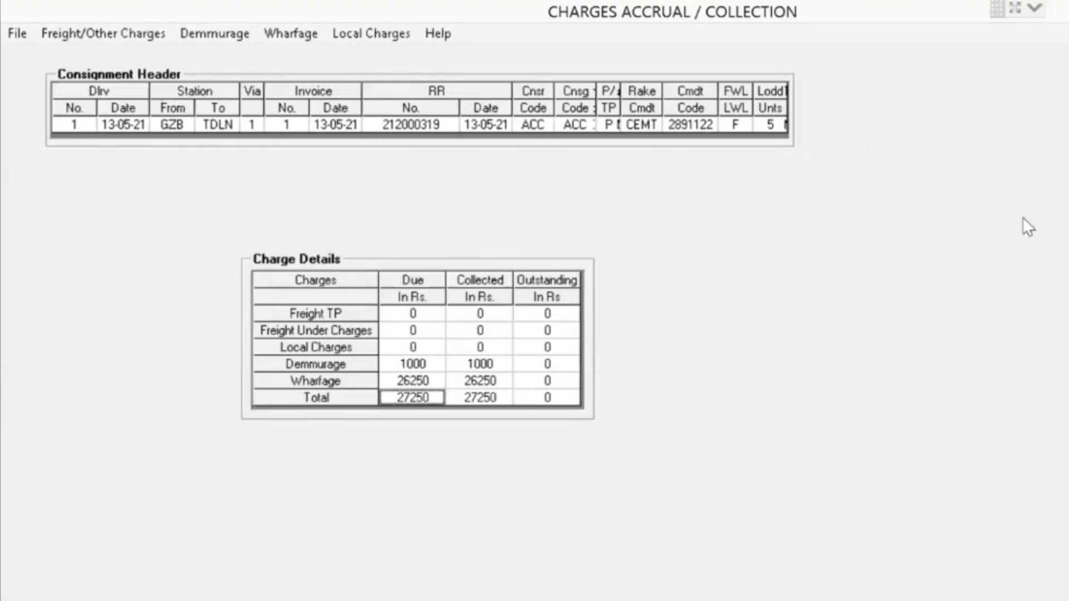
# Exit the charges accrual form and open the delivery book closure for the GZB consignment
pyautogui.click(18, 34)
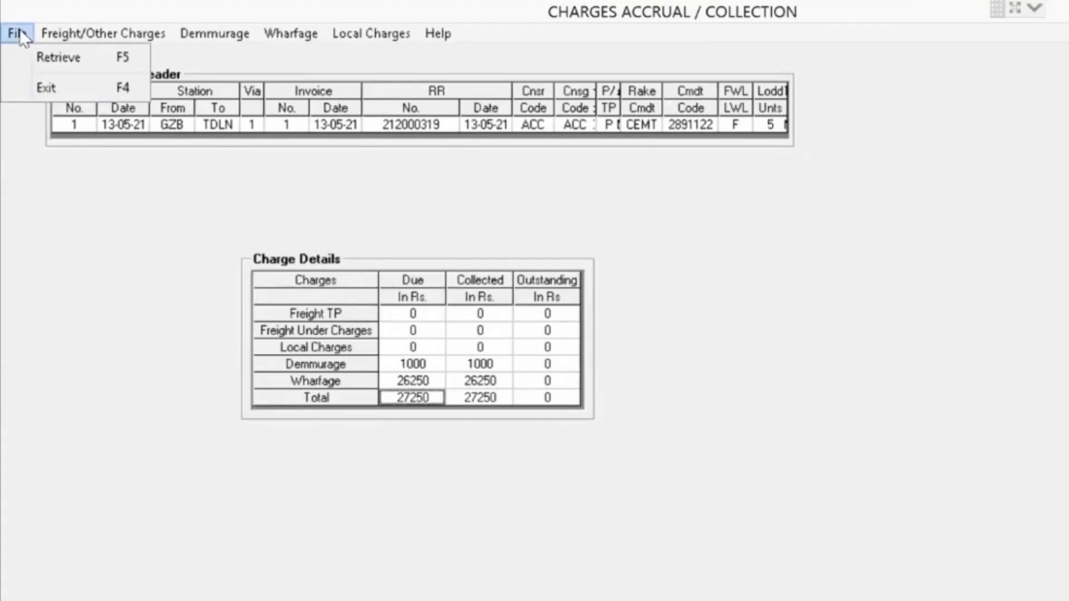
pyautogui.click(40, 87)
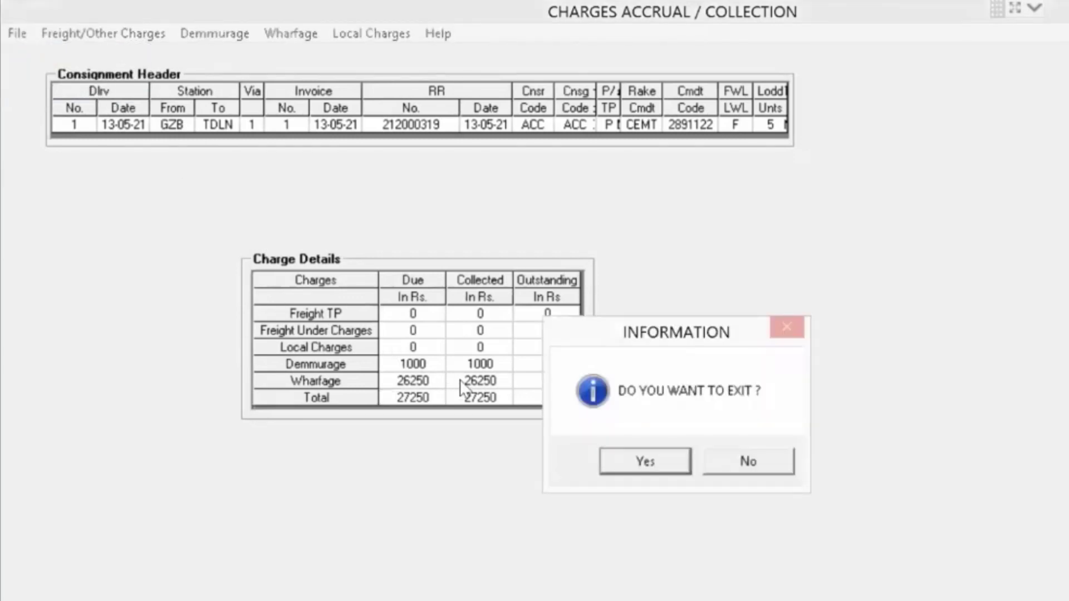
pyautogui.click(609, 460)
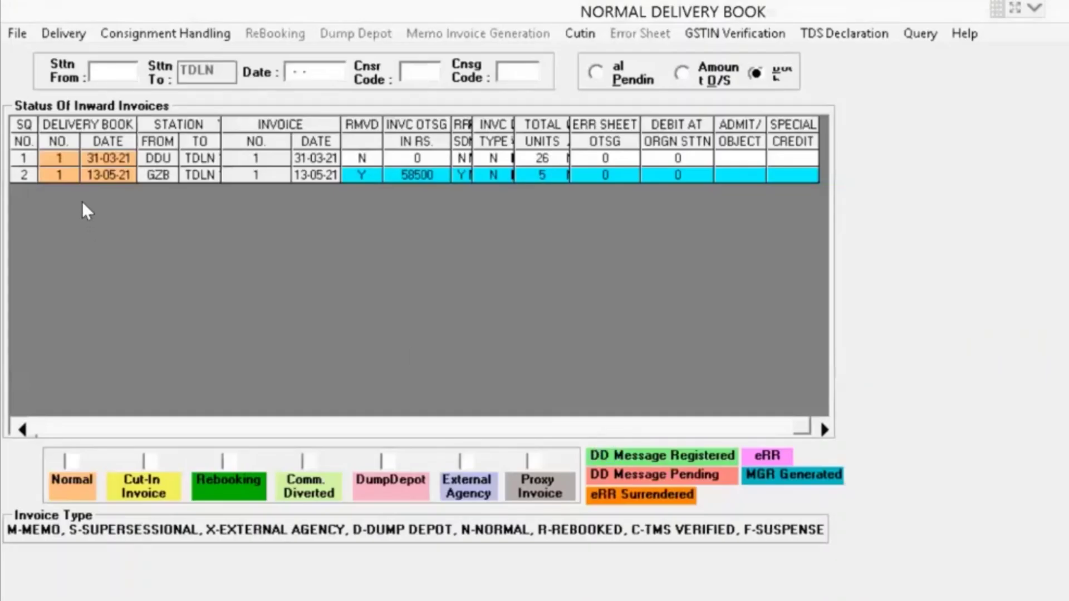
pyautogui.click(51, 32)
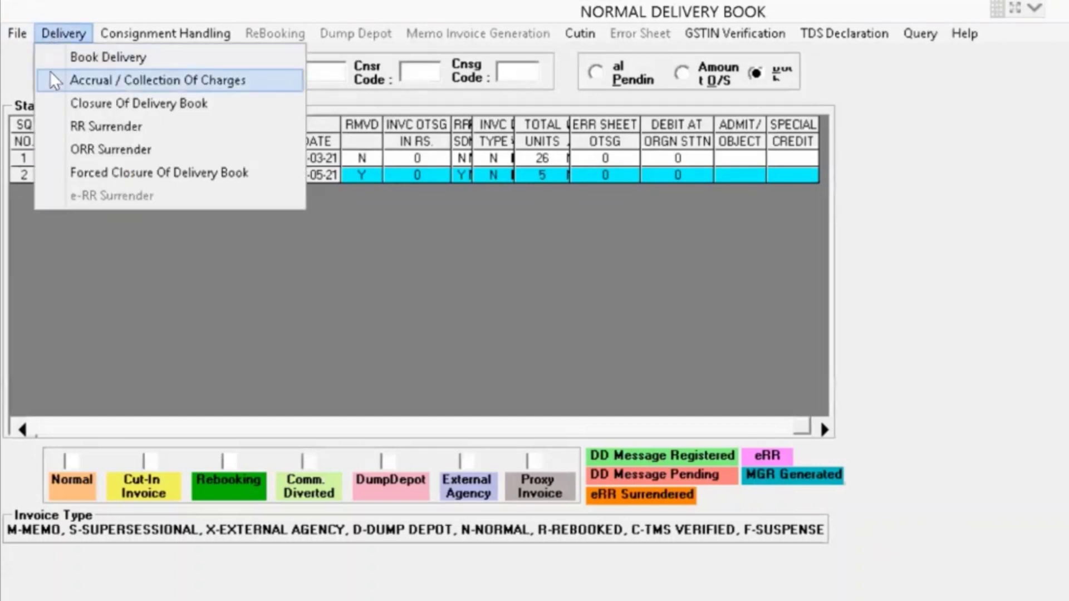
pyautogui.click(89, 106)
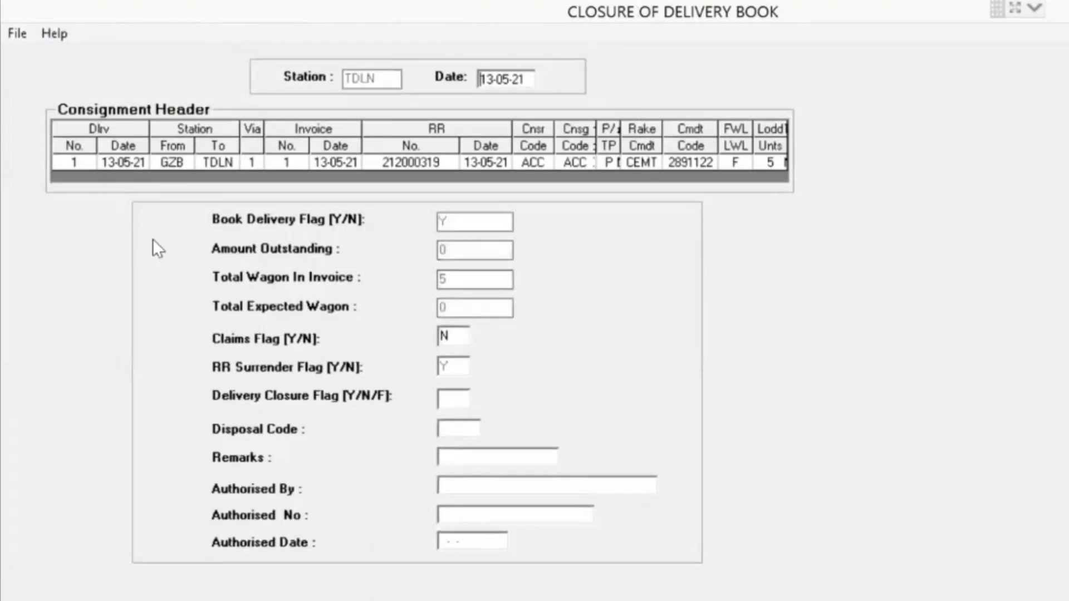
# Set the closure date to 17-05-21, the delivery closure flag to Y and the remarks to OK, and save the closure
pyautogui.press('Delete')
pyautogui.press('Delete')
pyautogui.write('17')
pyautogui.press('Tab')
pyautogui.press('Tab')
pyautogui.write('Y0K')
pyautogui.click(17, 31)
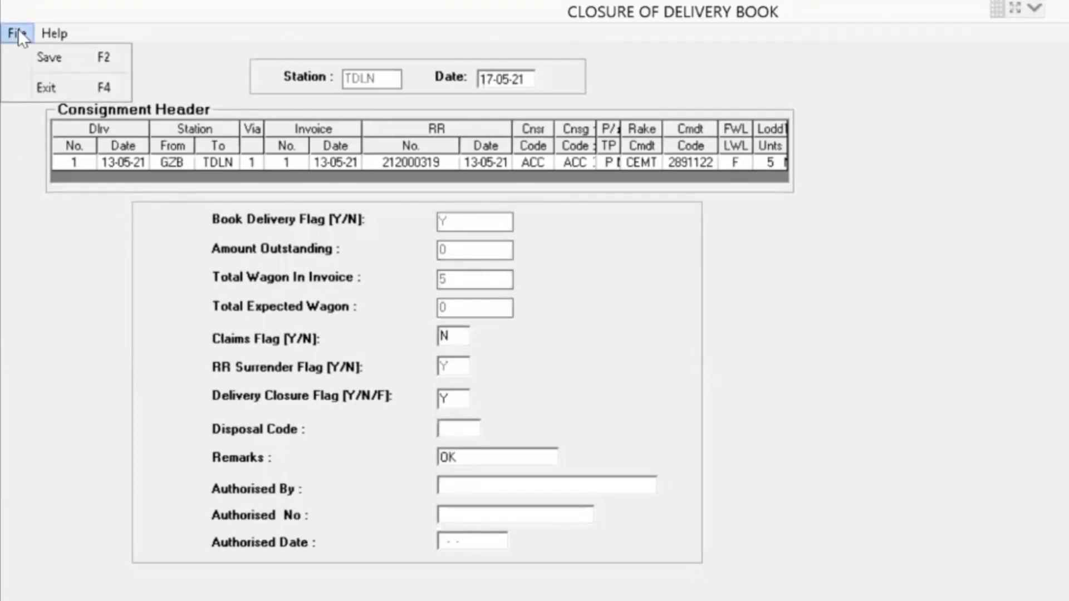
pyautogui.click(50, 63)
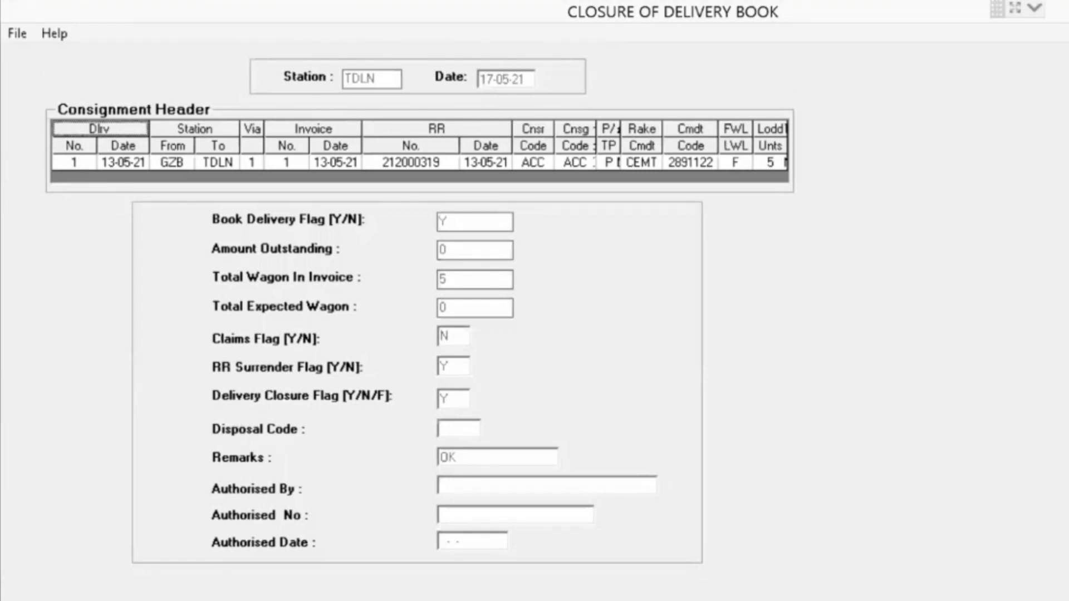
# Exit the delivery book closure form and the normal delivery book, returning to the main screen
pyautogui.click(17, 34)
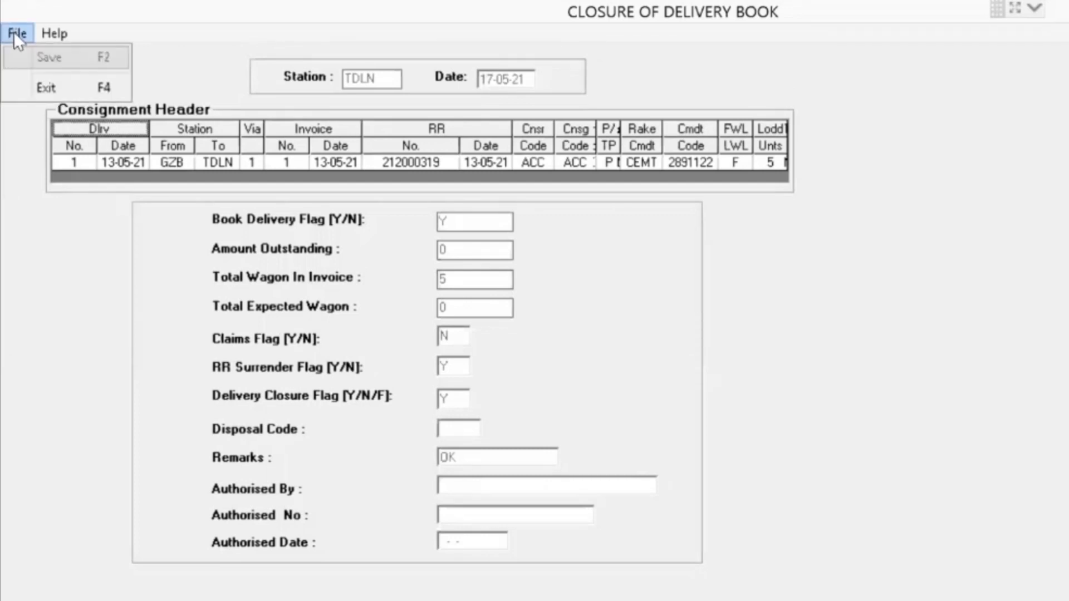
pyautogui.click(39, 88)
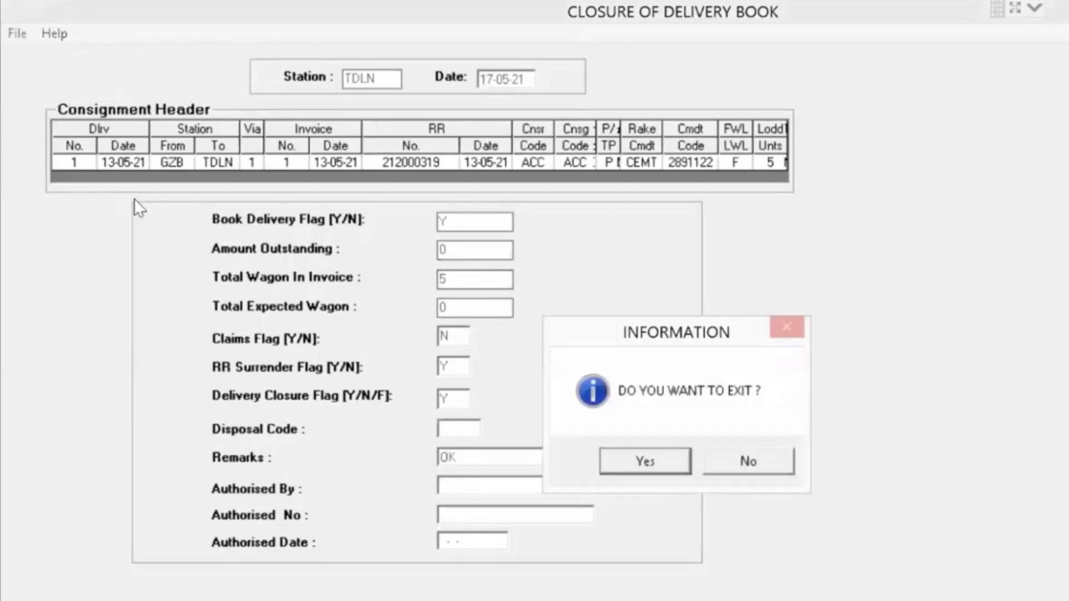
pyautogui.click(635, 454)
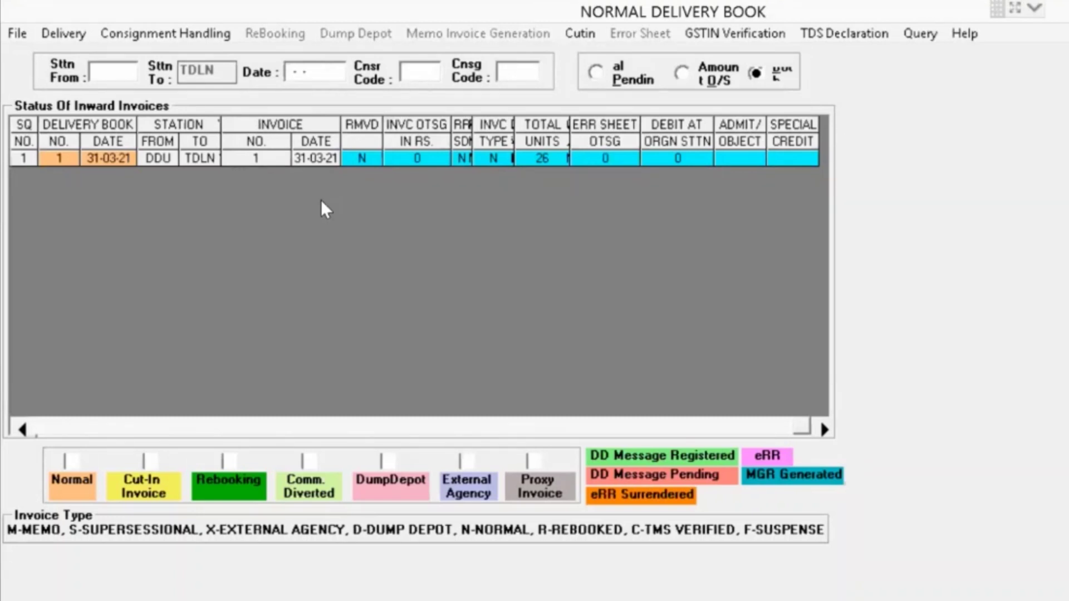
pyautogui.click(16, 33)
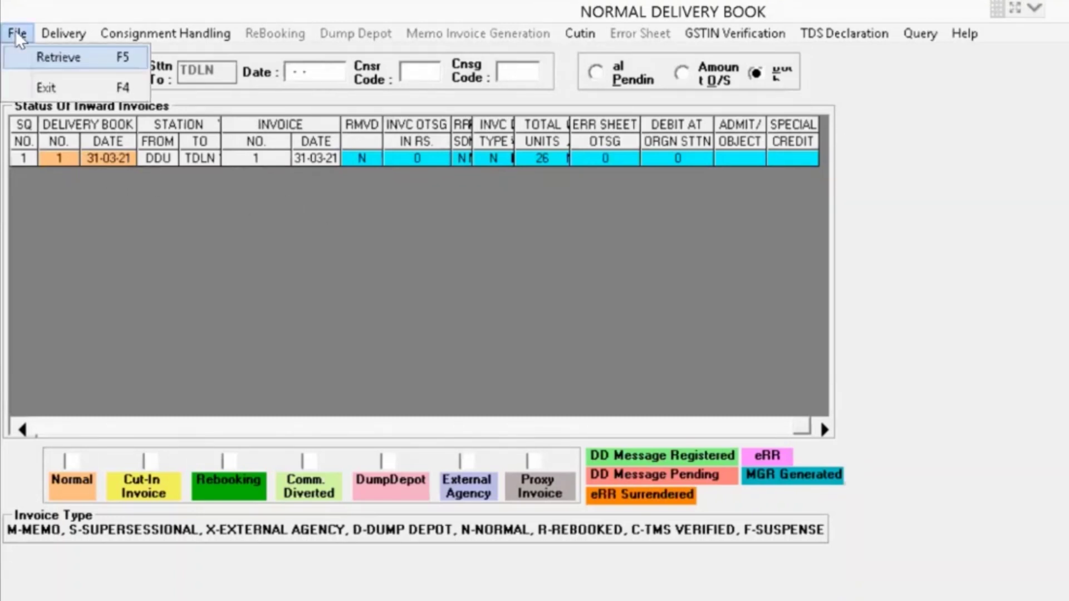
pyautogui.click(38, 86)
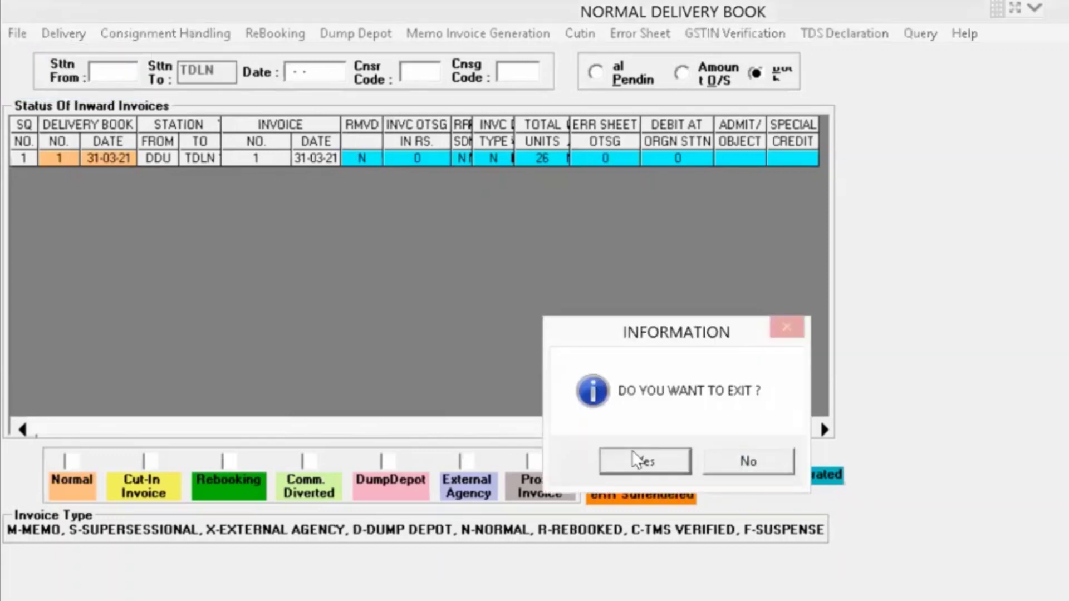
pyautogui.click(637, 461)
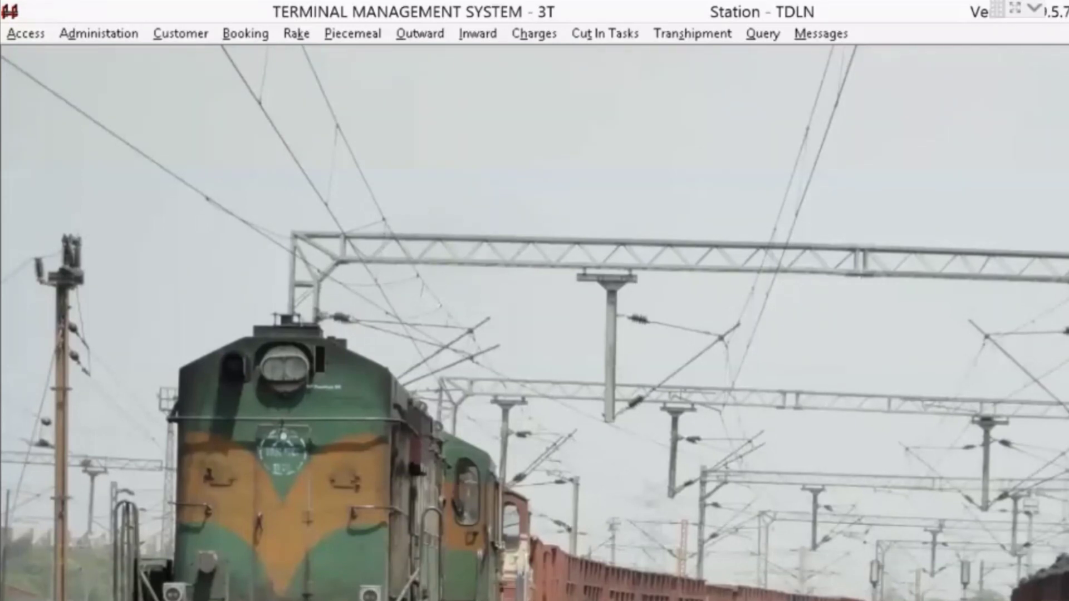
pyautogui.click(761, 34)
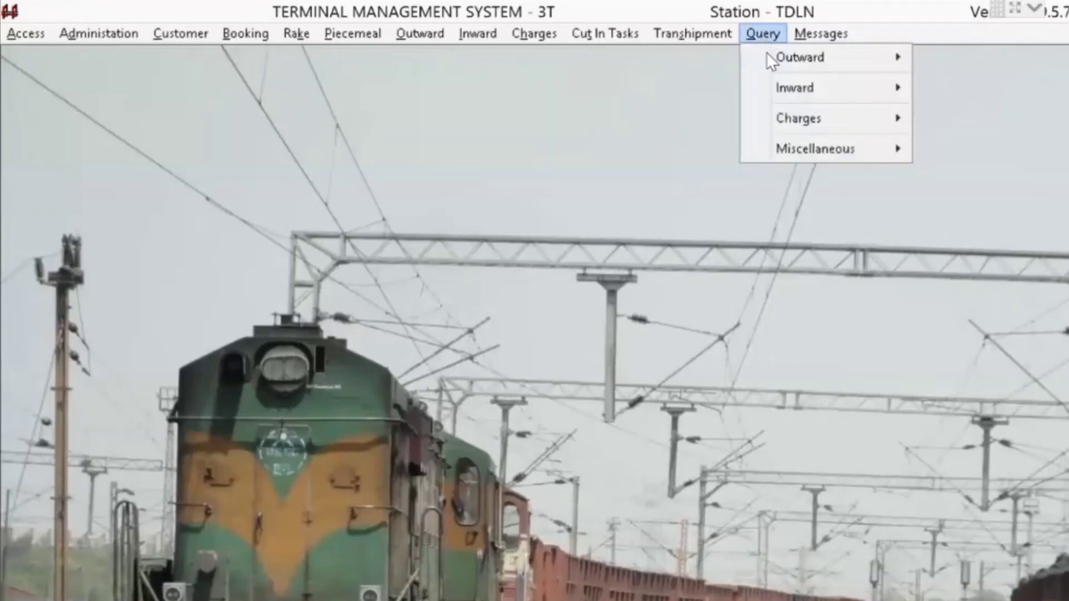
pyautogui.moveTo(766, 52)
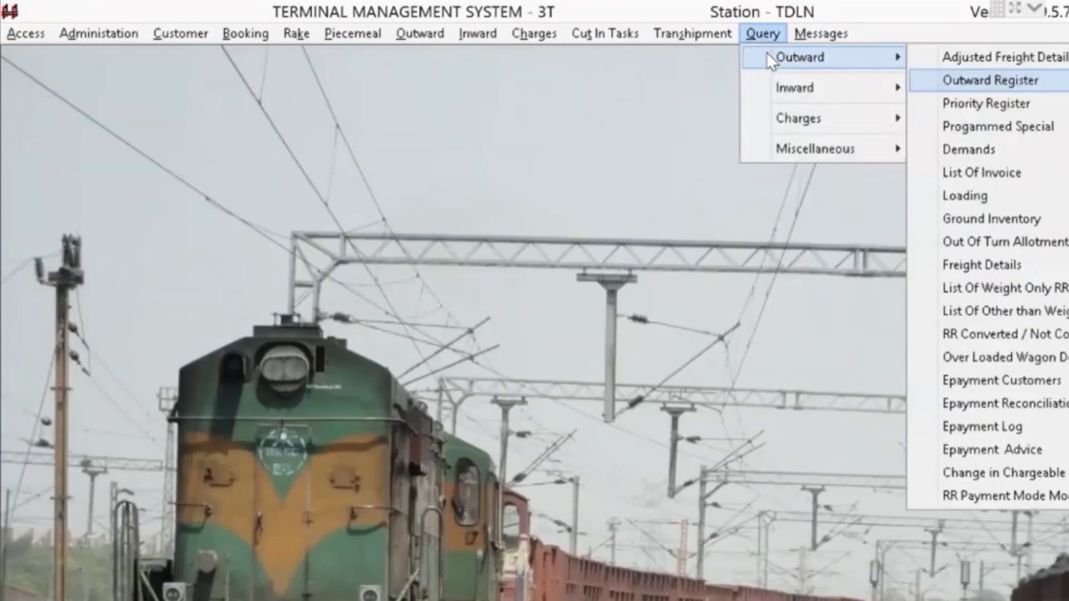
pyautogui.click(668, 92)
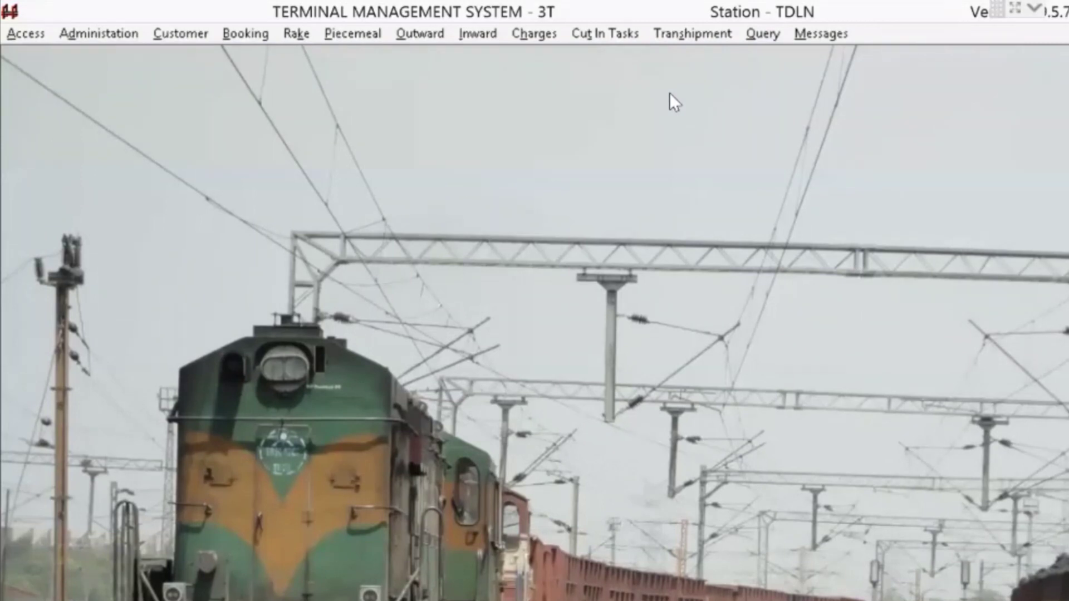
# Open the outward freight details query, list the station's freight for all paid types and select the TDLN to GZB entry
pyautogui.click(757, 28)
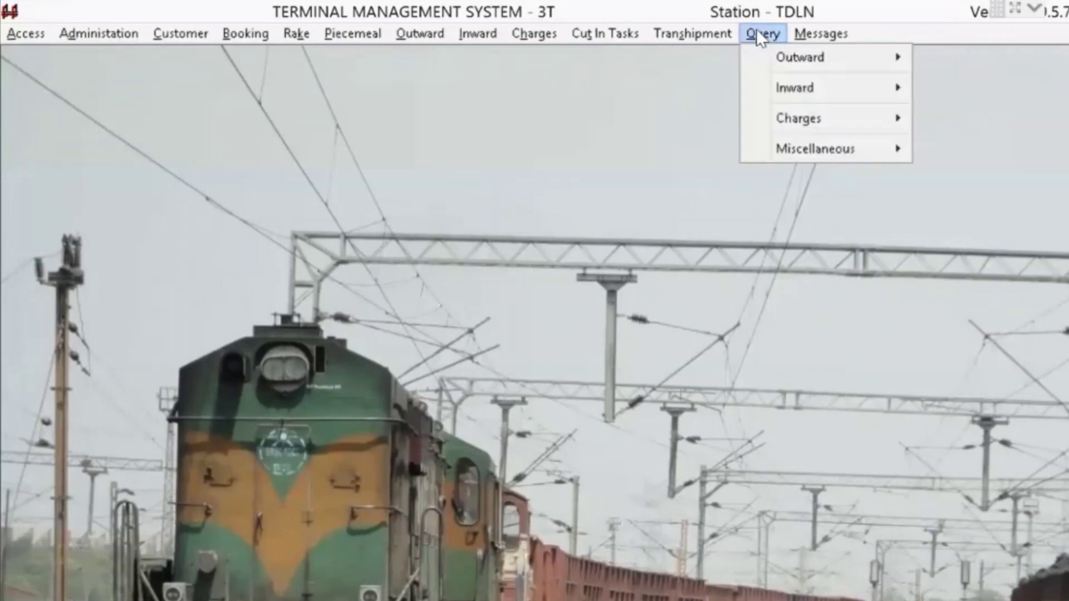
pyautogui.moveTo(783, 59)
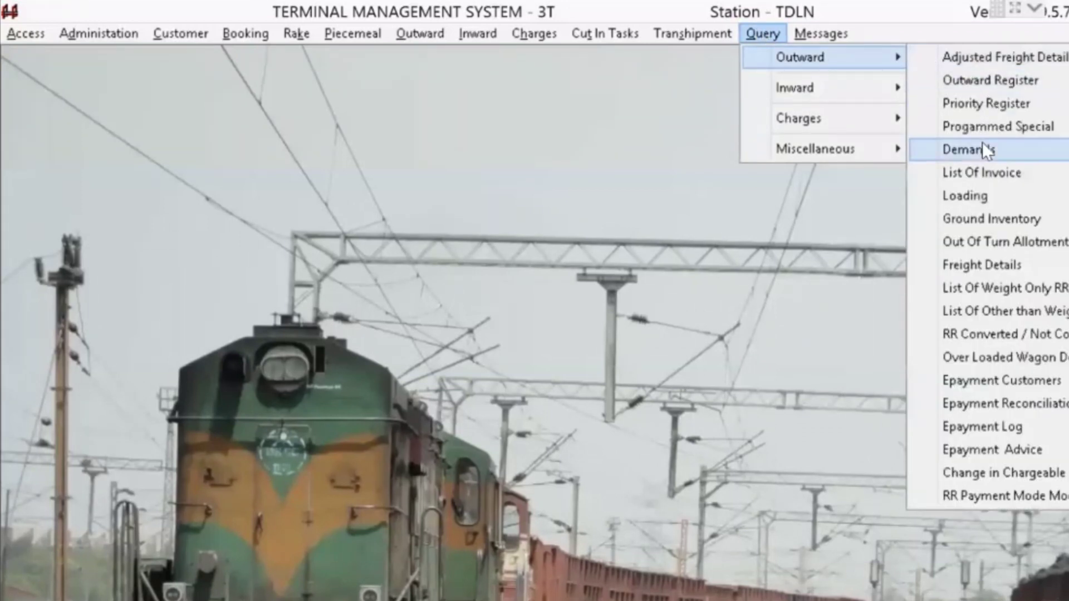
pyautogui.click(994, 266)
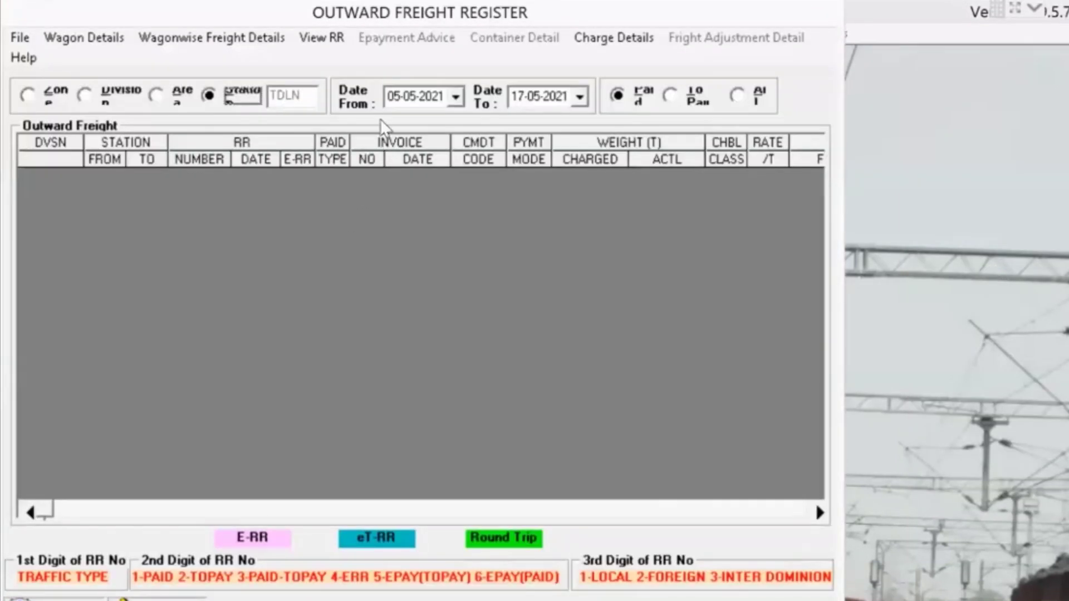
pyautogui.click(753, 100)
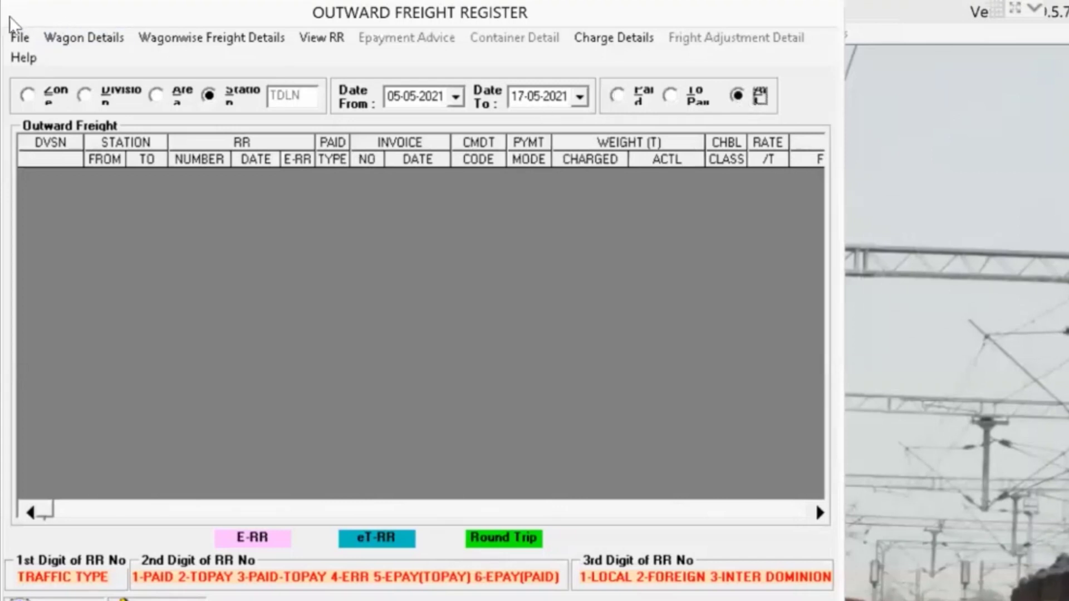
pyautogui.click(17, 33)
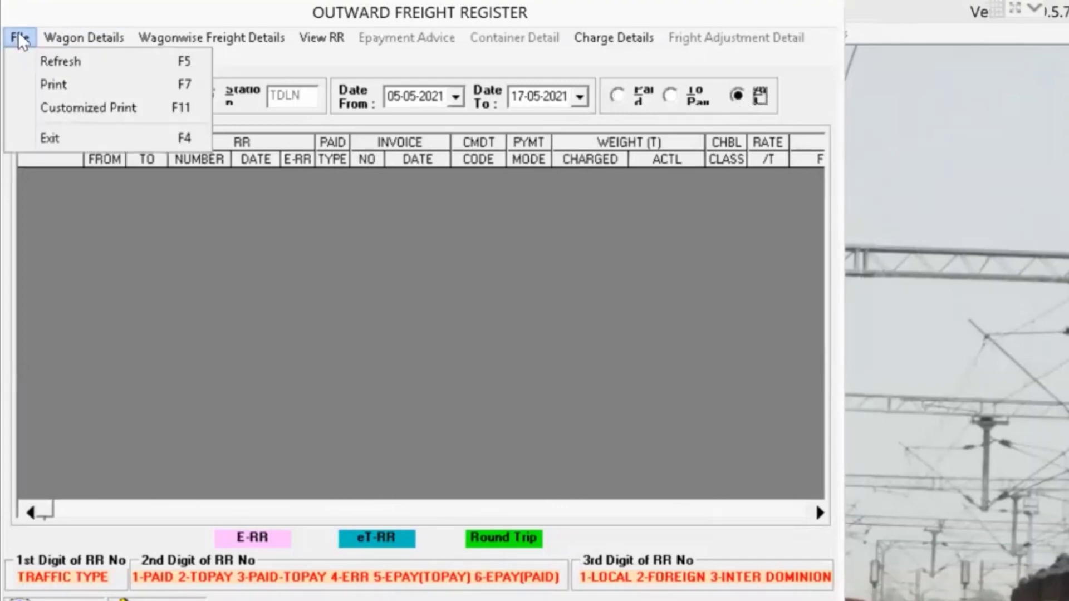
pyautogui.click(76, 60)
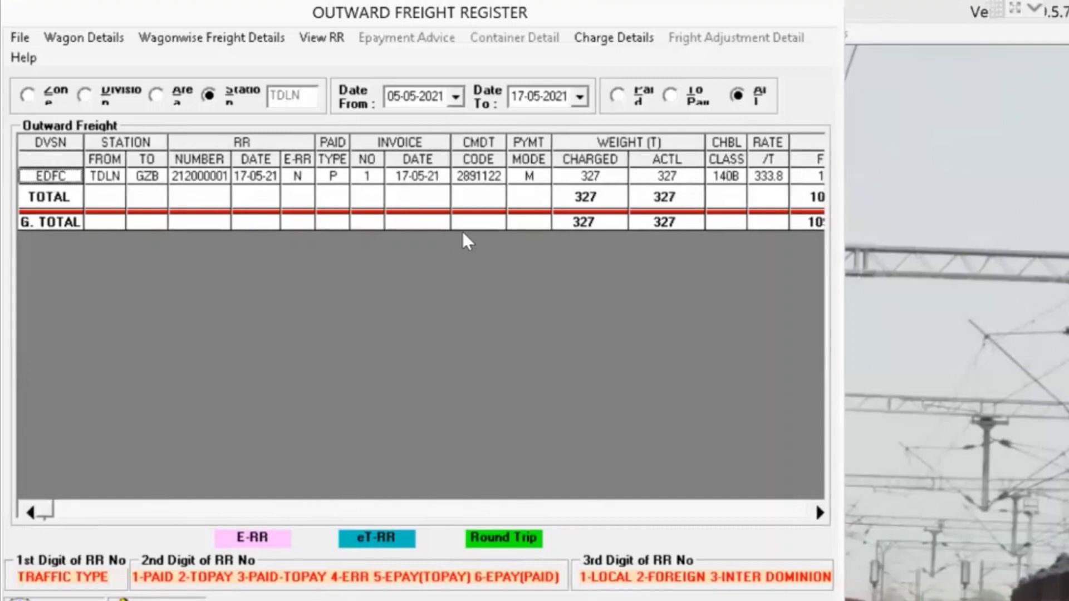
pyautogui.click(424, 178)
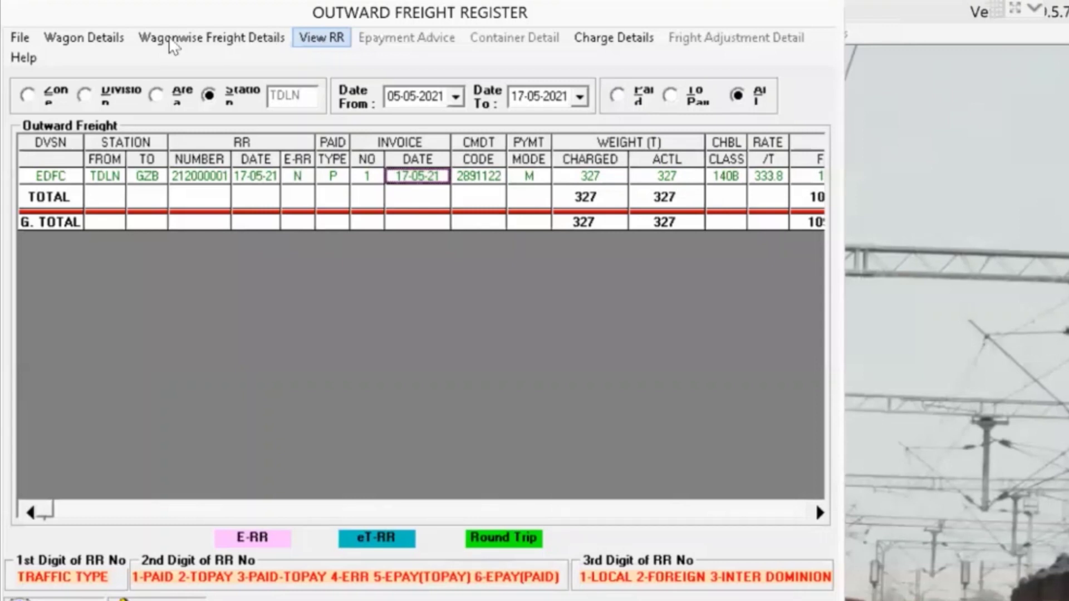
# View the railway receipt of the TDLN to GZB entry, examine its freight and other charges, and close it
pyautogui.click(313, 34)
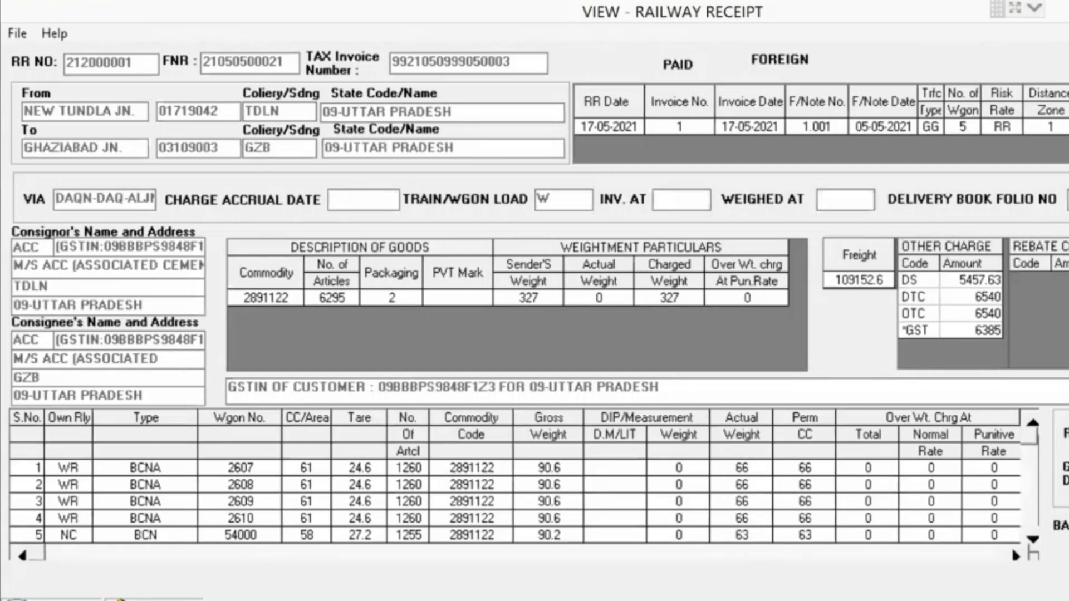
pyautogui.hscroll(3, 535, 306)
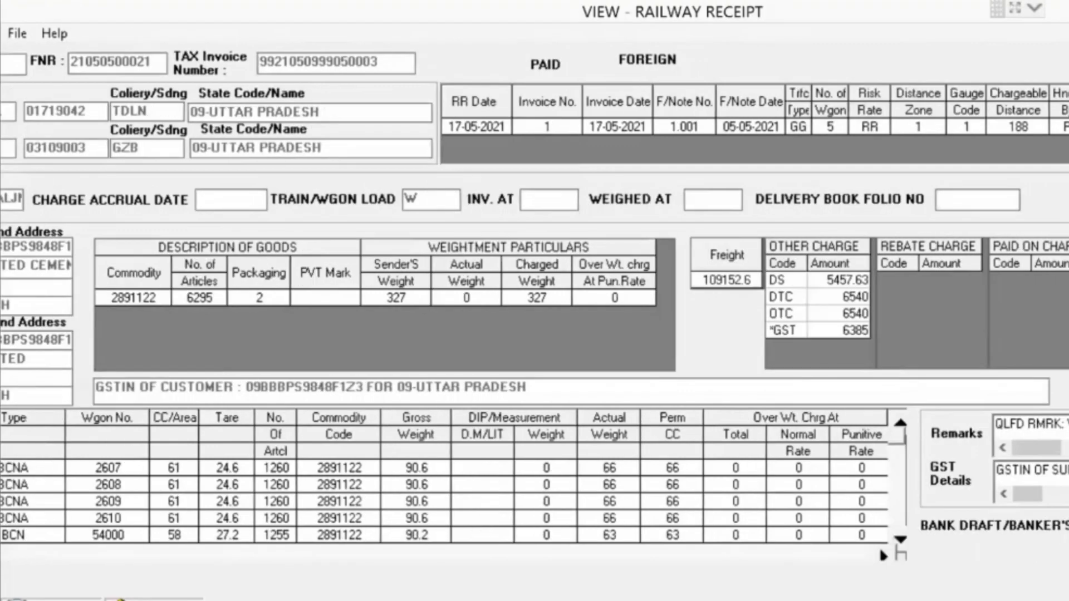
pyautogui.click(17, 34)
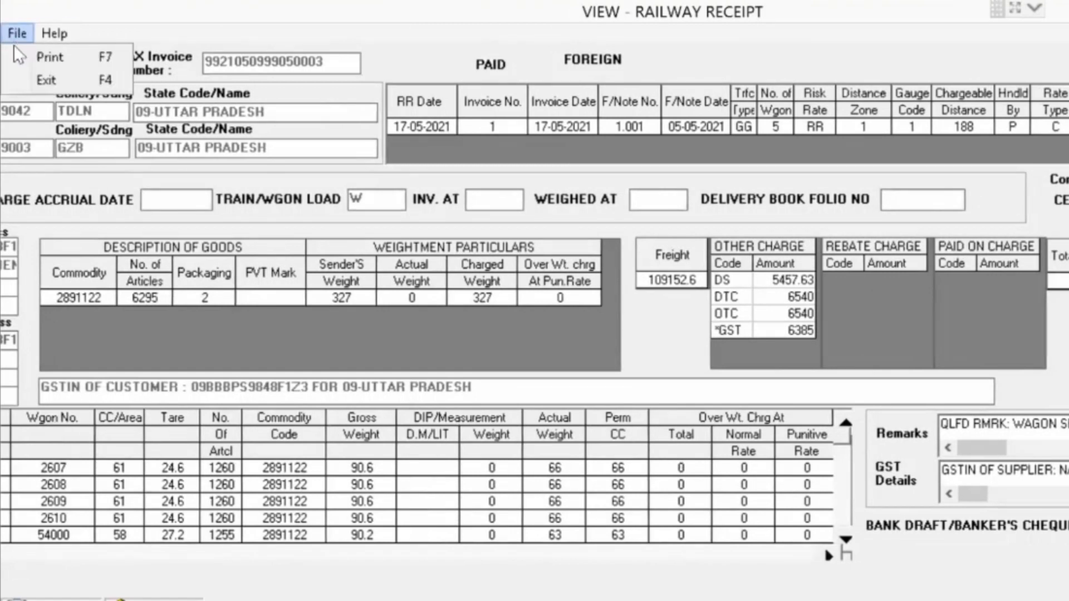
pyautogui.click(37, 80)
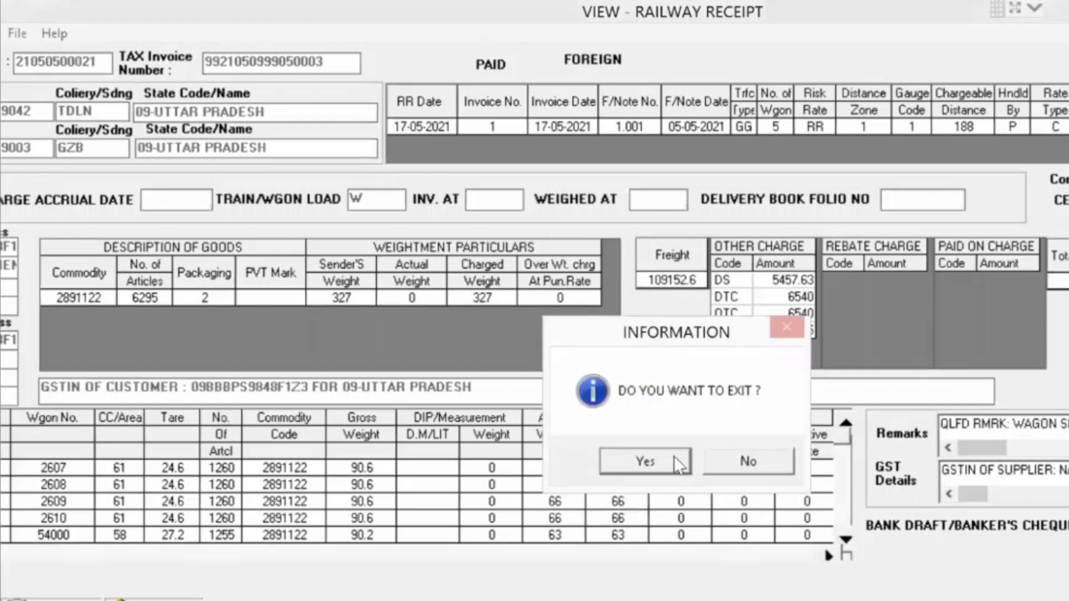
pyautogui.click(648, 457)
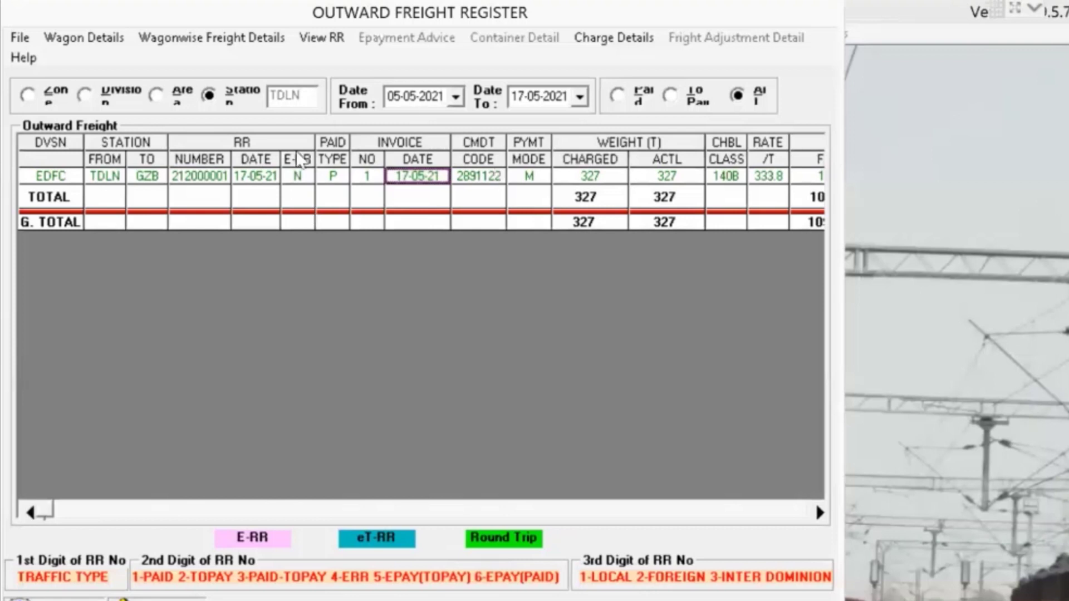
# Exit the outward freight register, returning to the main screen
pyautogui.click(19, 37)
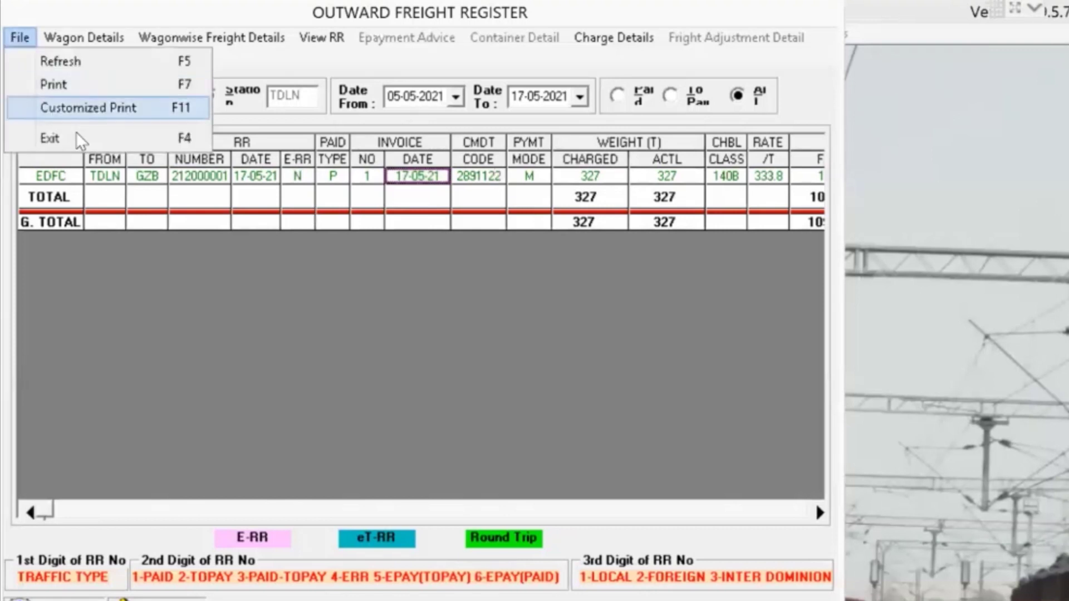
pyautogui.click(83, 140)
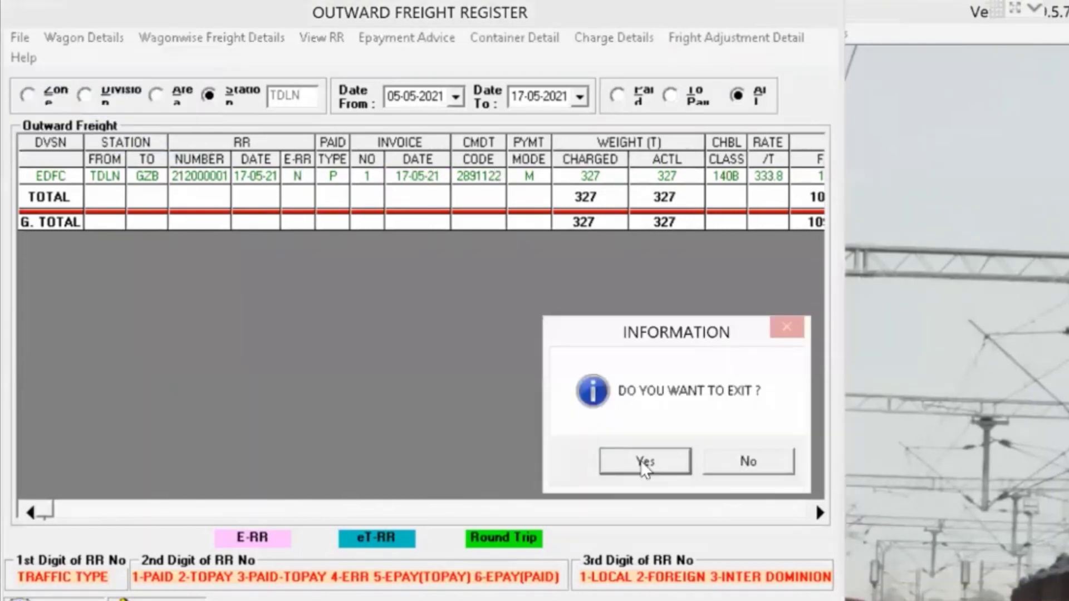
pyautogui.click(645, 463)
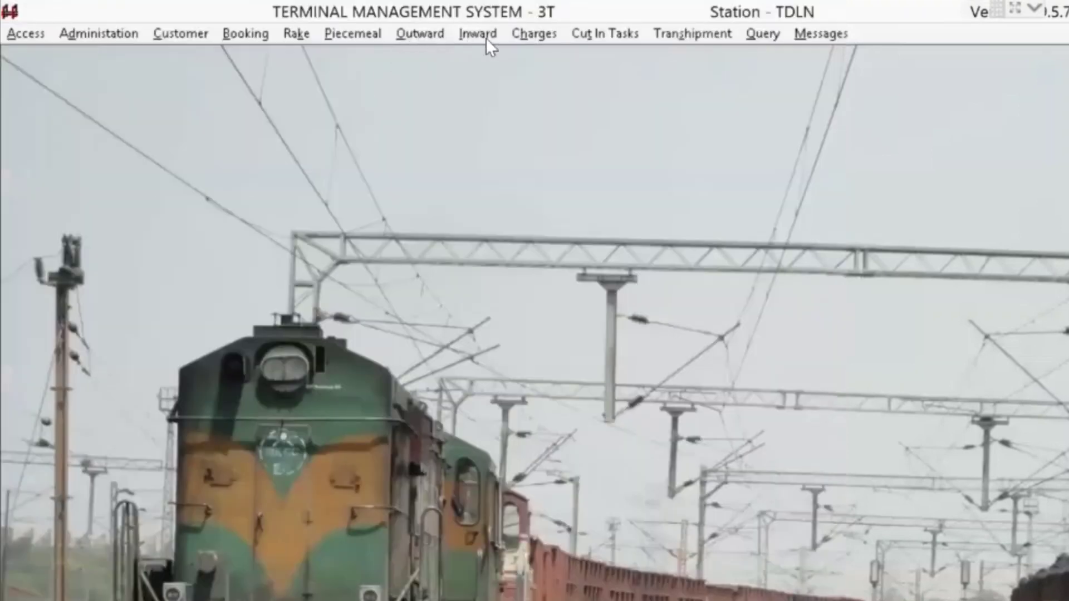
# Open the remittance form, enter CR number 24 and code 38 for remittance to bank, and retrieve the collection details
pyautogui.click(537, 36)
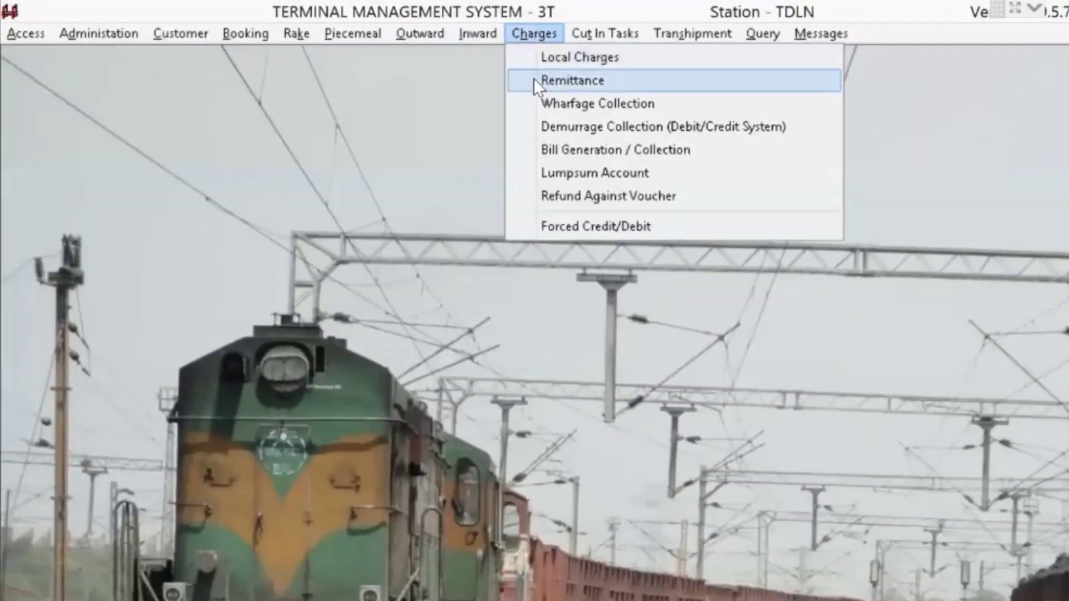
pyautogui.click(534, 81)
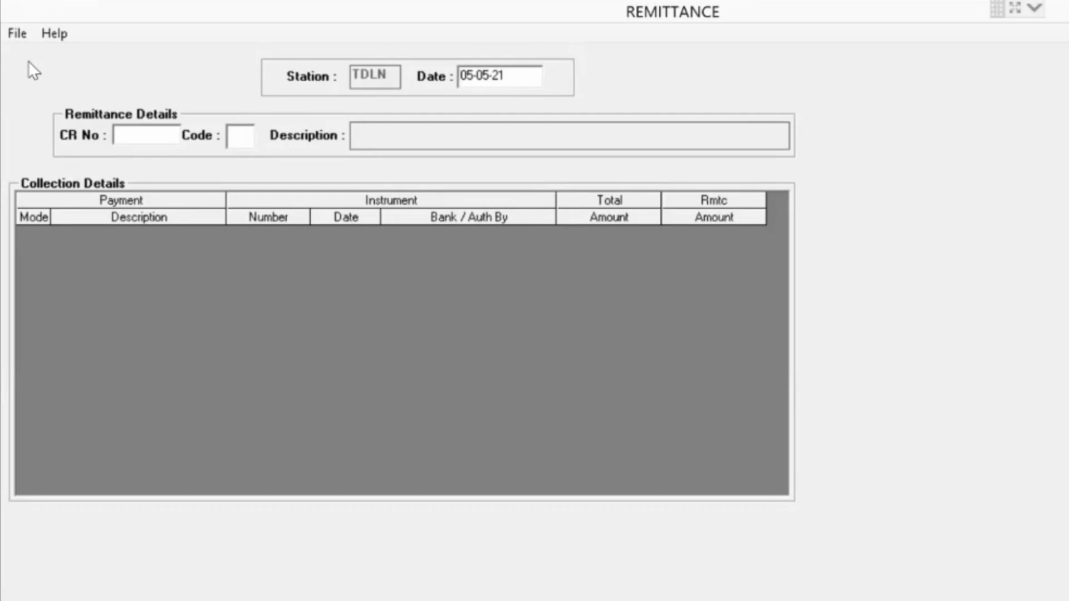
pyautogui.press('Return')
pyautogui.write('24')
pyautogui.press('Return')
pyautogui.press('Return')
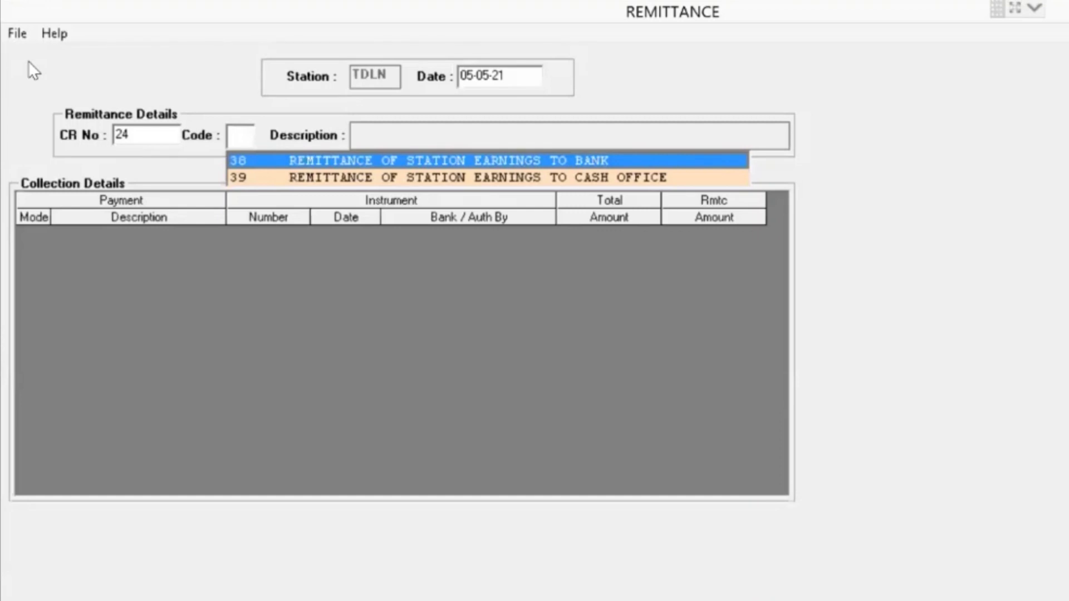
pyautogui.press('Down')
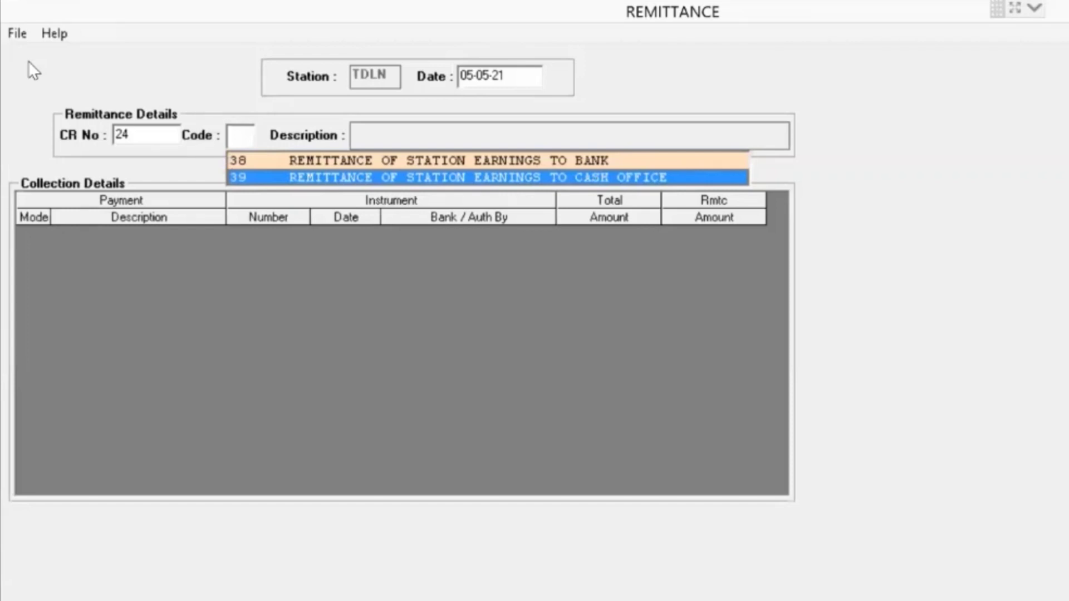
pyautogui.press('Up')
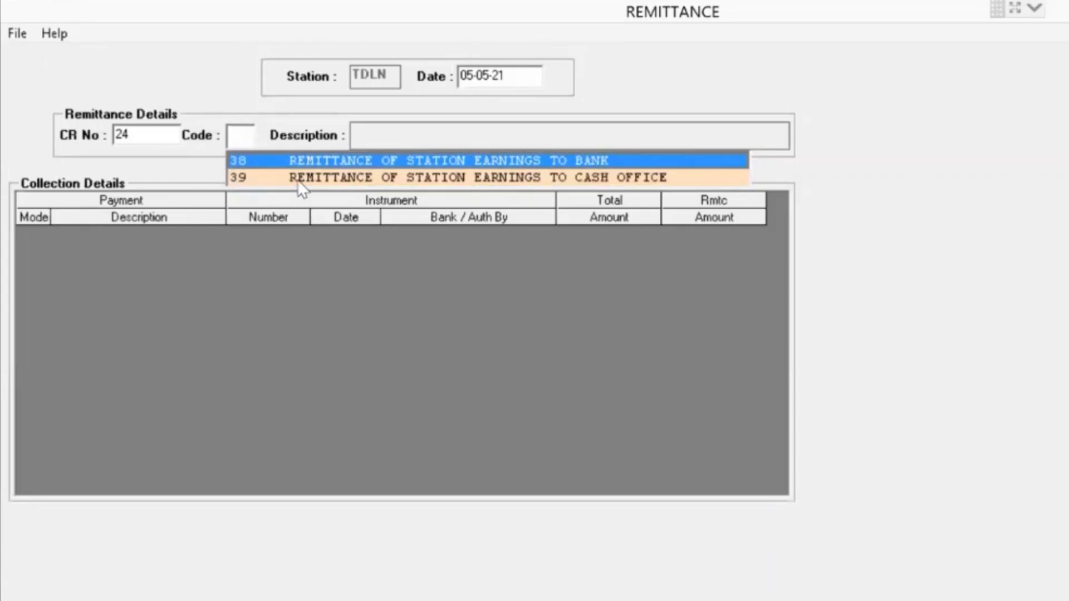
pyautogui.press('Return')
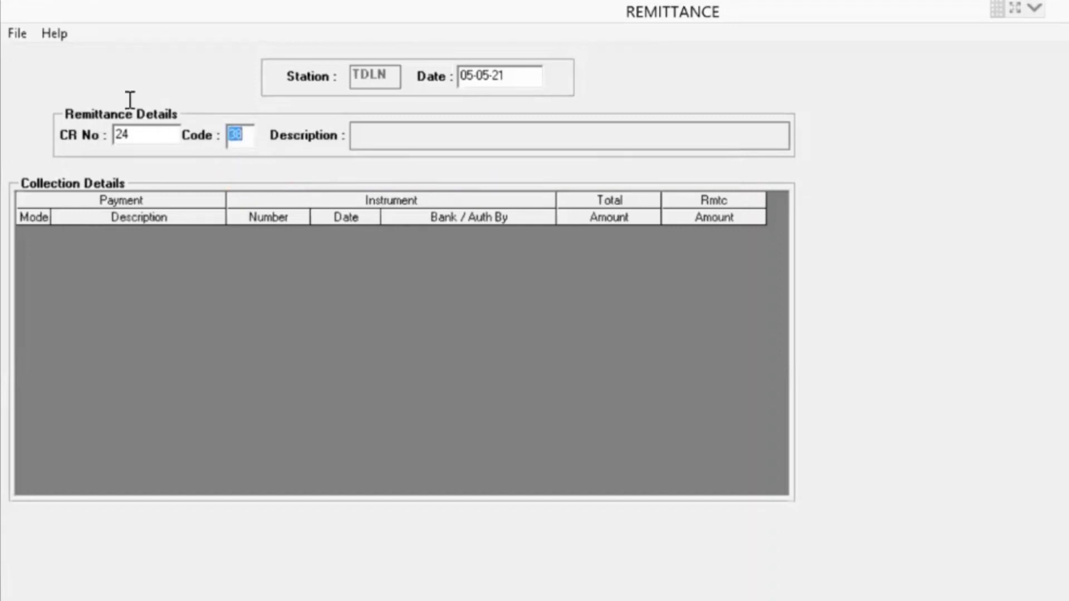
pyautogui.click(14, 33)
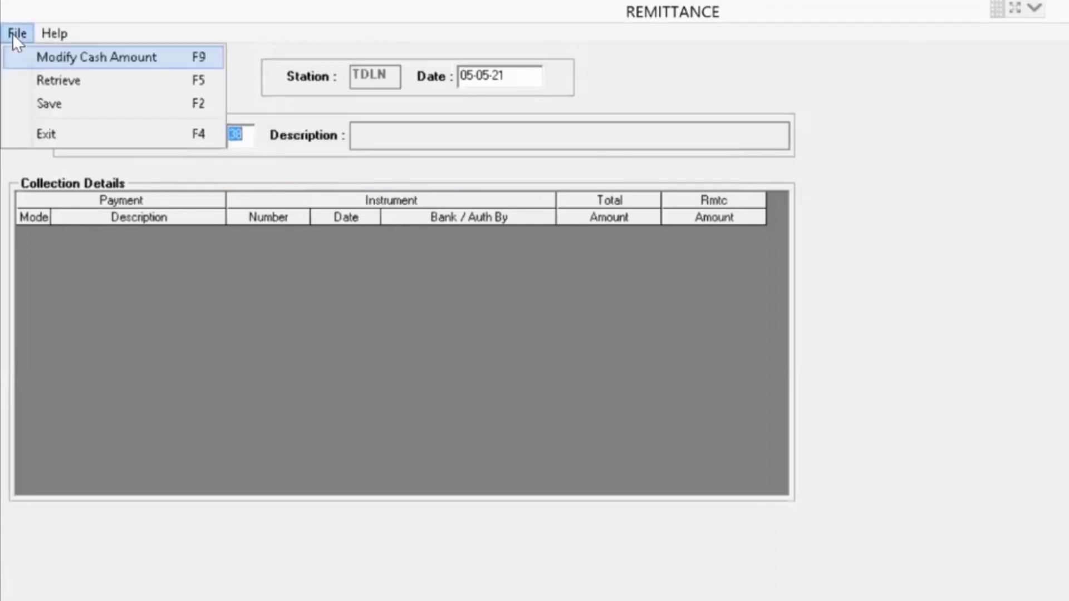
pyautogui.click(49, 83)
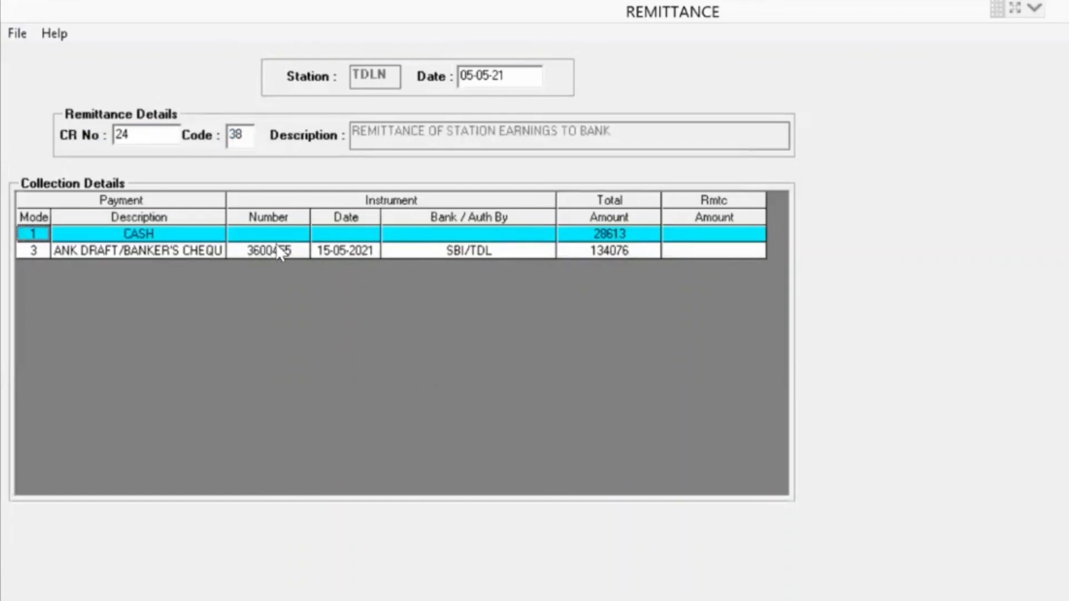
# Mark both the bank draft and the cash collection for remittance and try to save the remittance
pyautogui.click(328, 236)
pyautogui.click(318, 249)
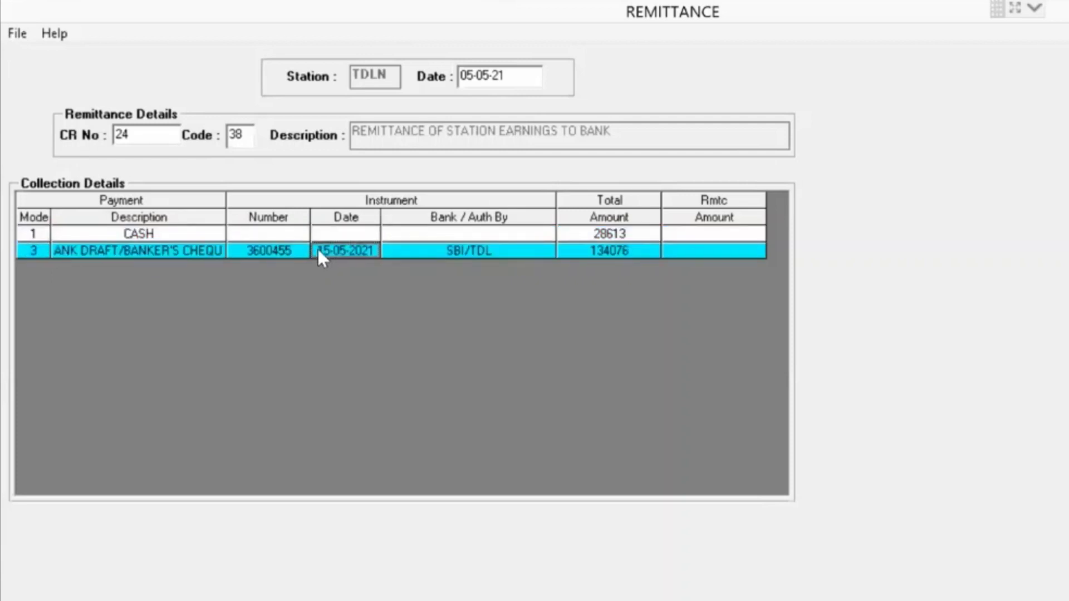
pyautogui.doubleClick(318, 249)
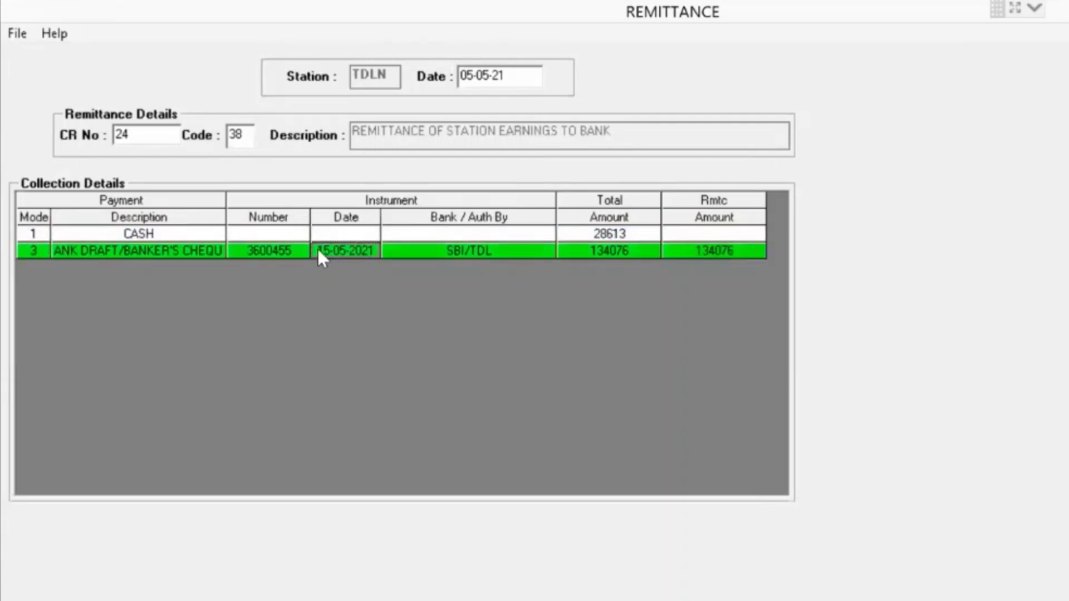
pyautogui.press('Up')
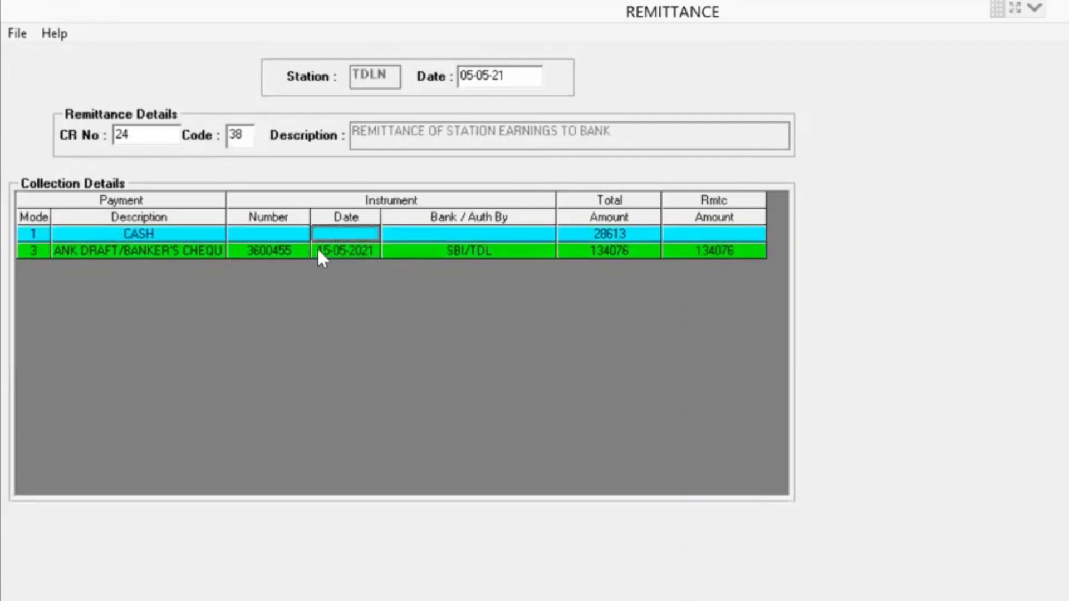
pyautogui.press('Return')
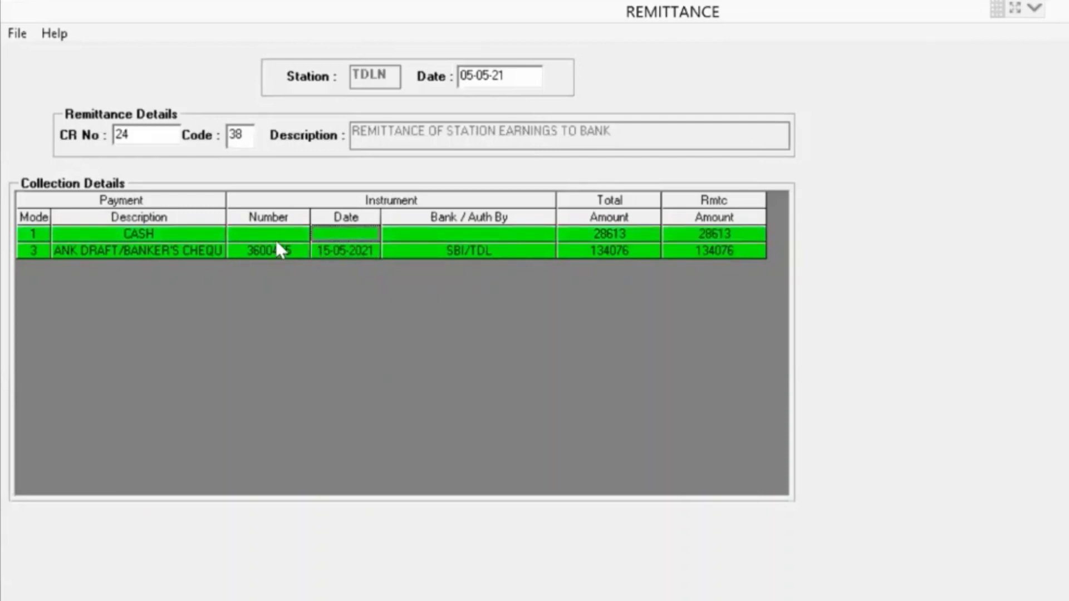
pyautogui.click(13, 31)
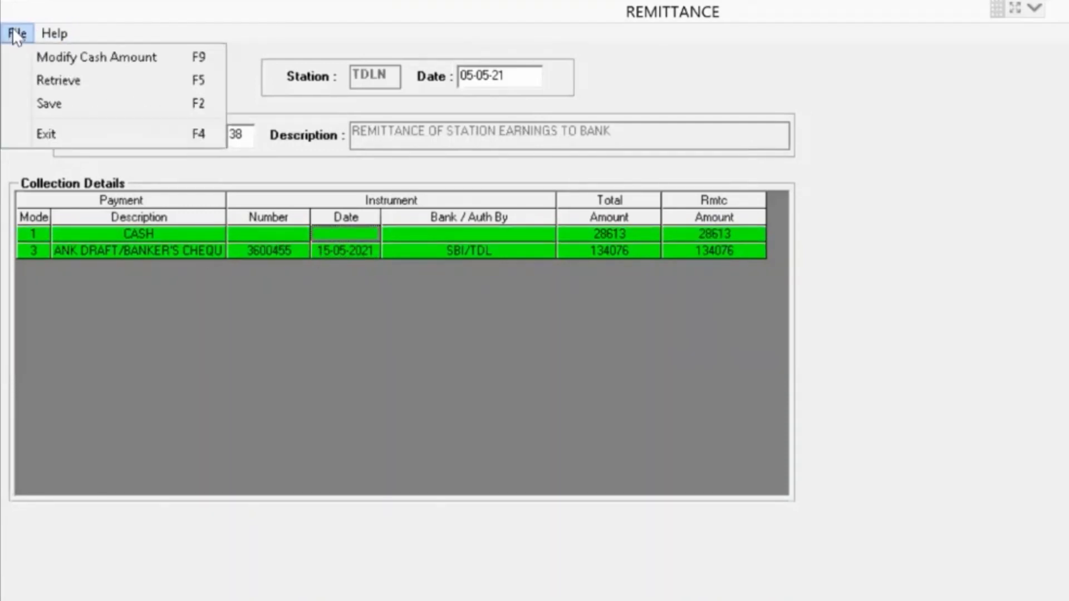
pyautogui.click(52, 106)
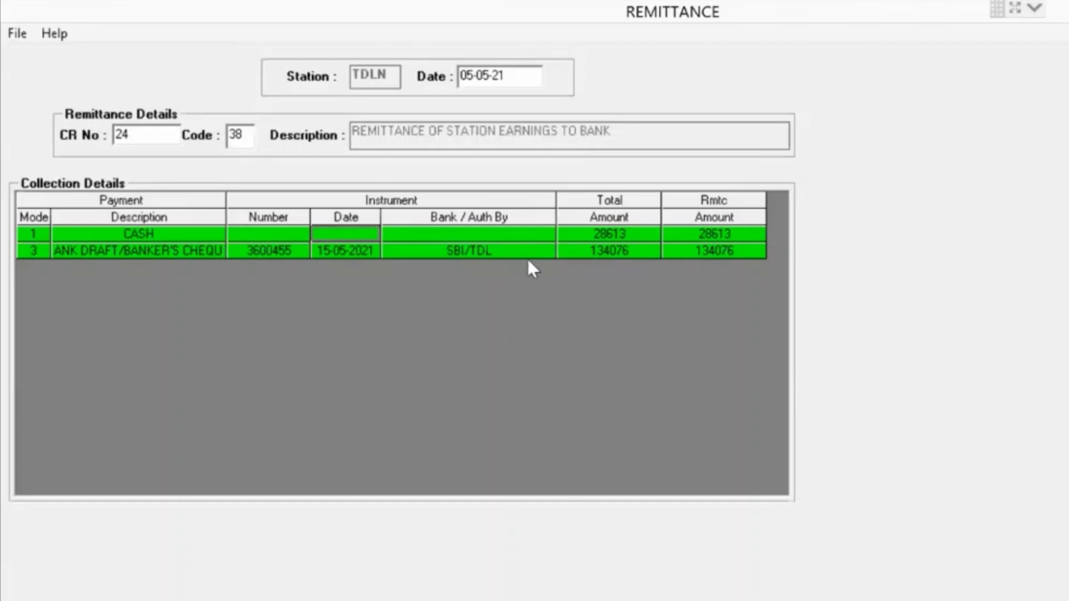
# Unmark the cash and bank draft collections to clear their remittance amounts
pyautogui.click(472, 234)
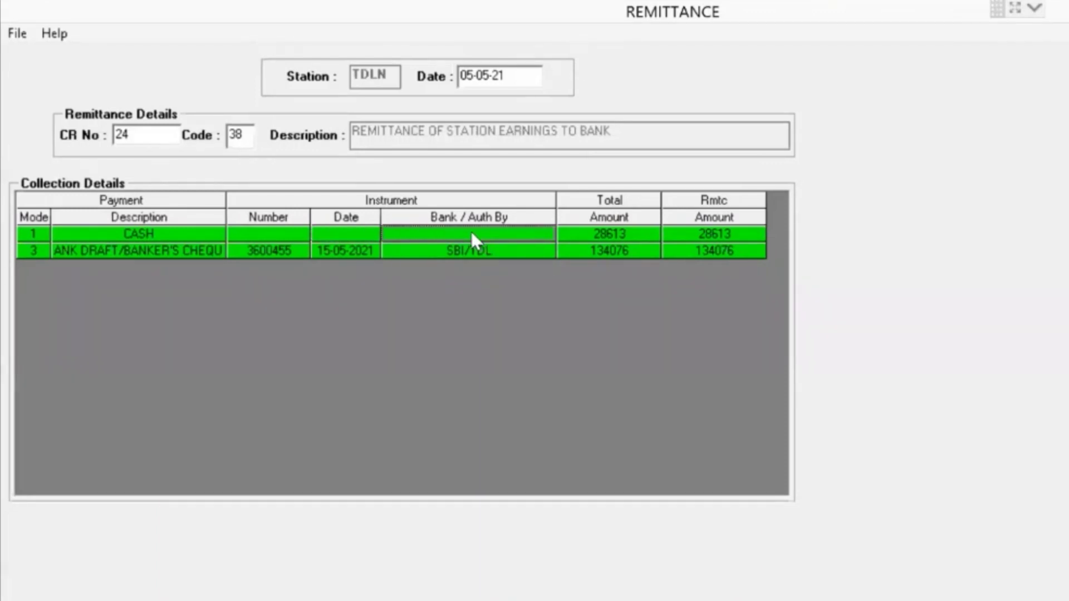
pyautogui.doubleClick(471, 231)
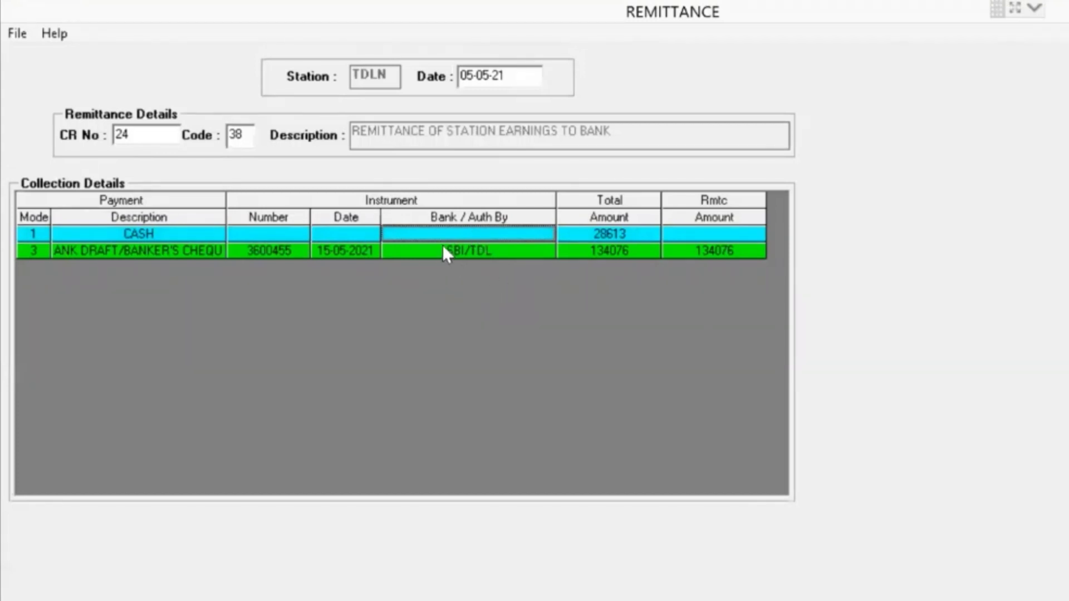
pyautogui.click(230, 249)
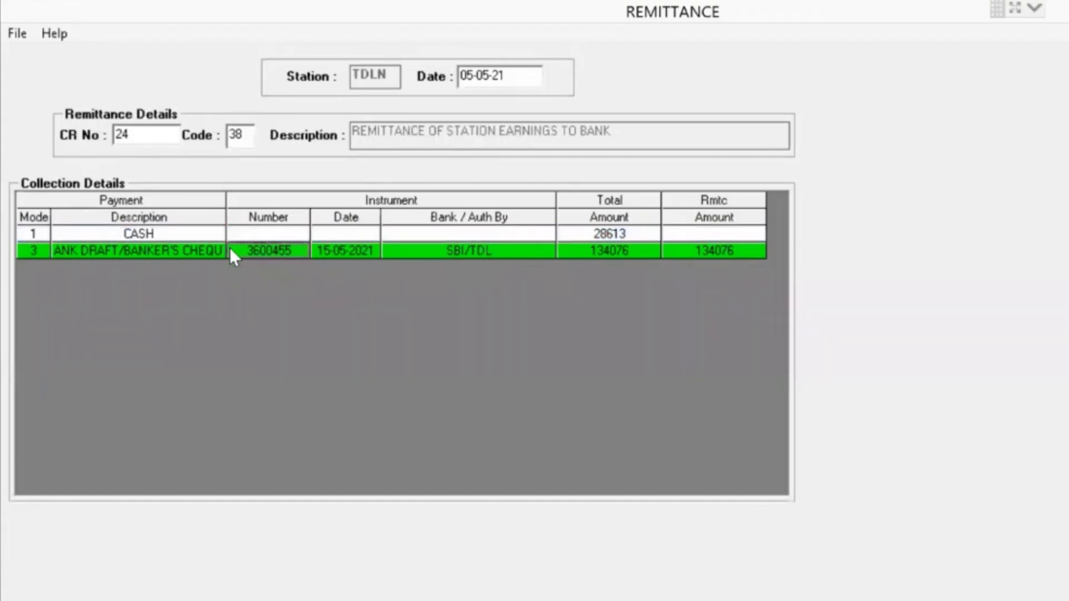
pyautogui.doubleClick(230, 249)
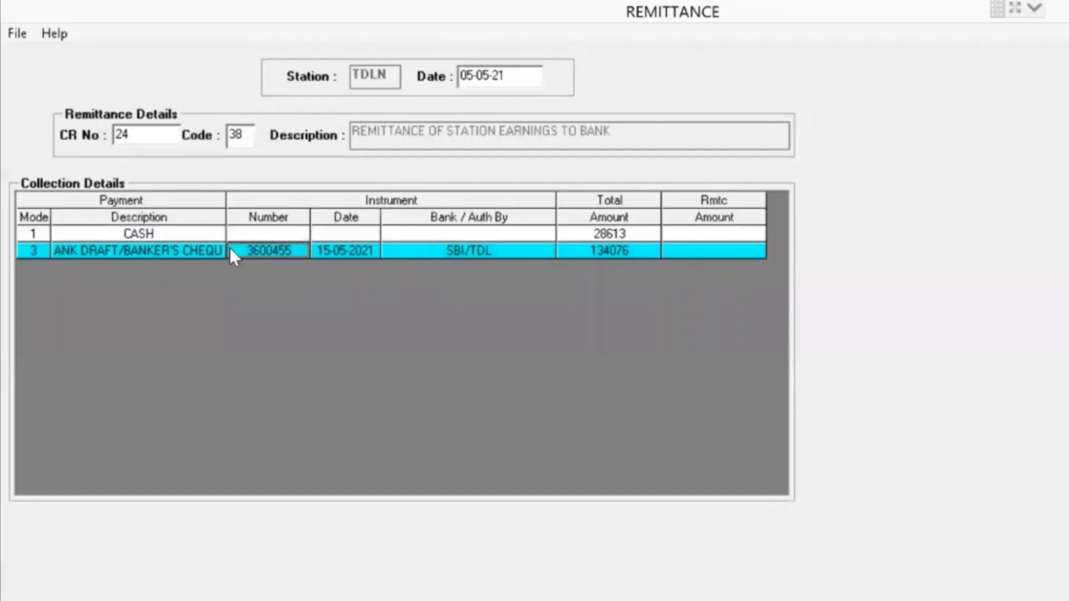
# Set the remittance date to 17-05-21 and retrieve the collection details again
pyautogui.click(463, 78)
pyautogui.press('Delete')
pyautogui.press('Delete')
pyautogui.press('Delete')
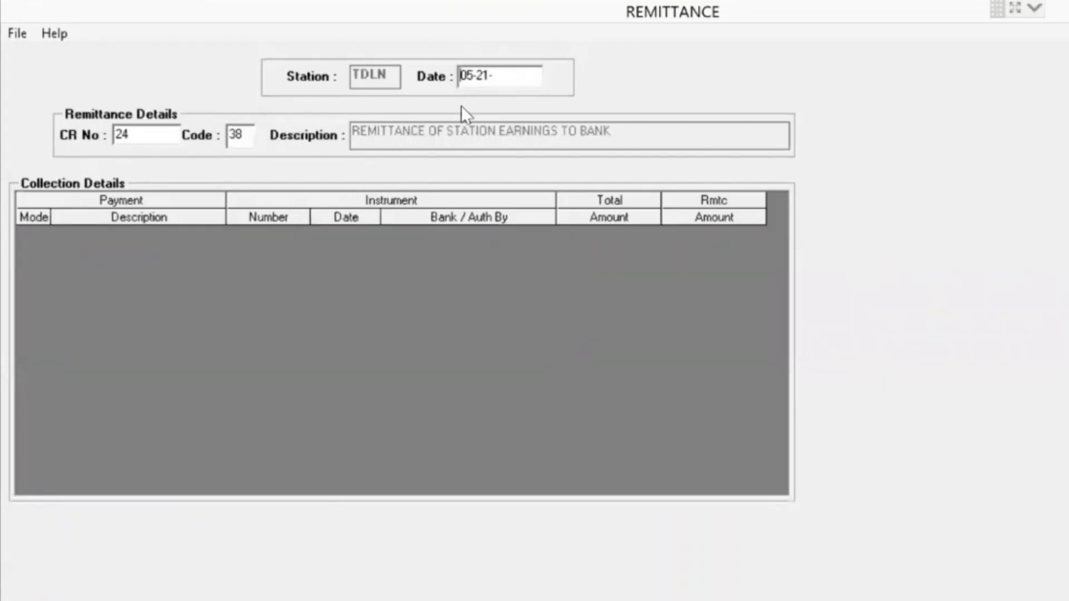
pyautogui.write('17-')
pyautogui.click(17, 35)
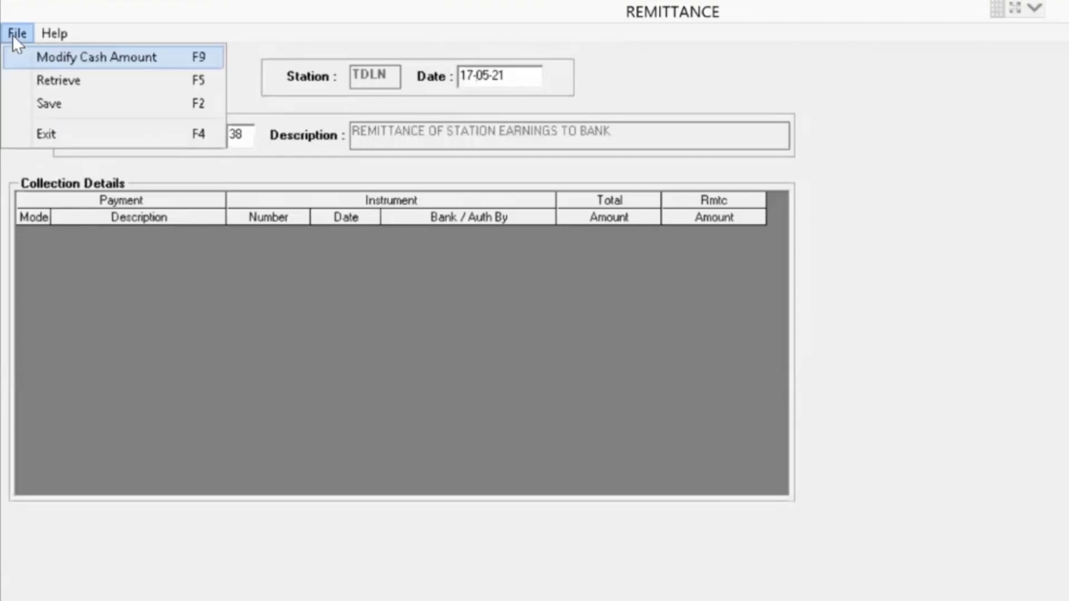
pyautogui.click(45, 78)
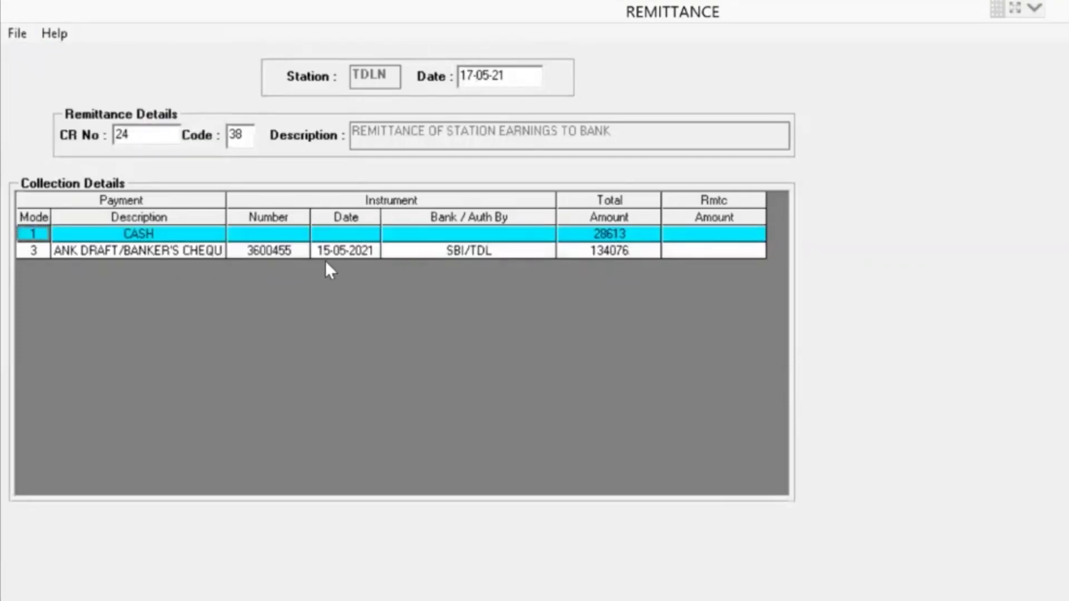
# Mark only the cash collection for remittance to the bank and save the remittance
pyautogui.press('Return')
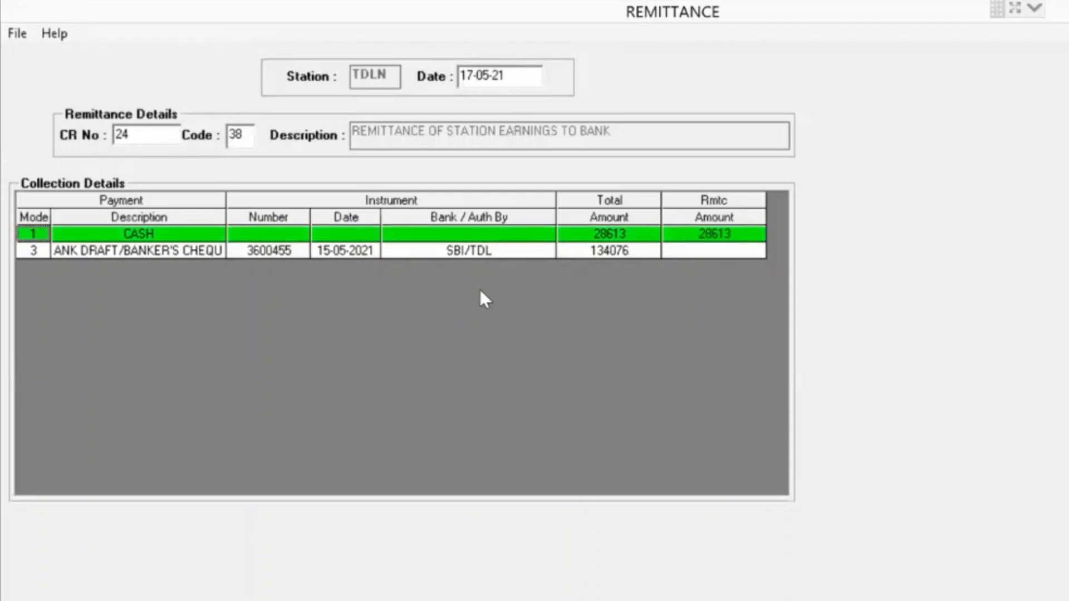
pyautogui.click(494, 252)
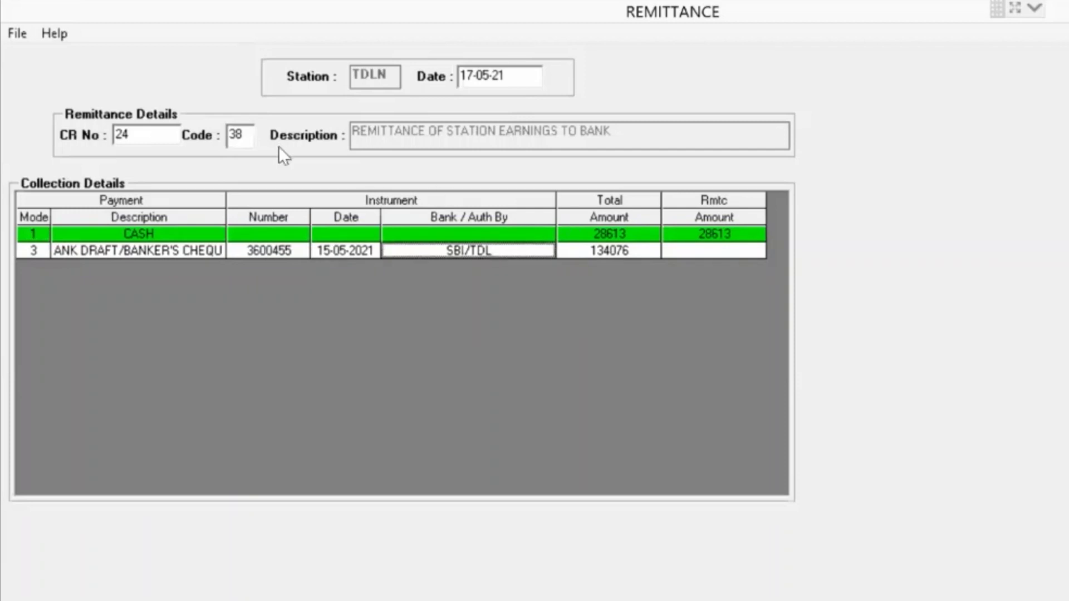
pyautogui.click(17, 35)
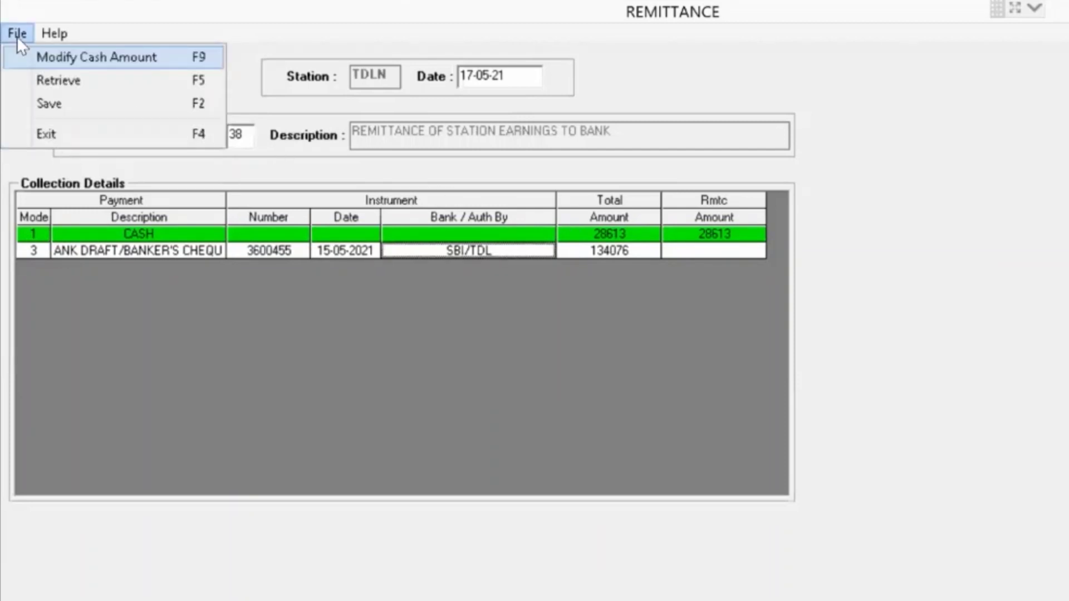
pyautogui.click(49, 106)
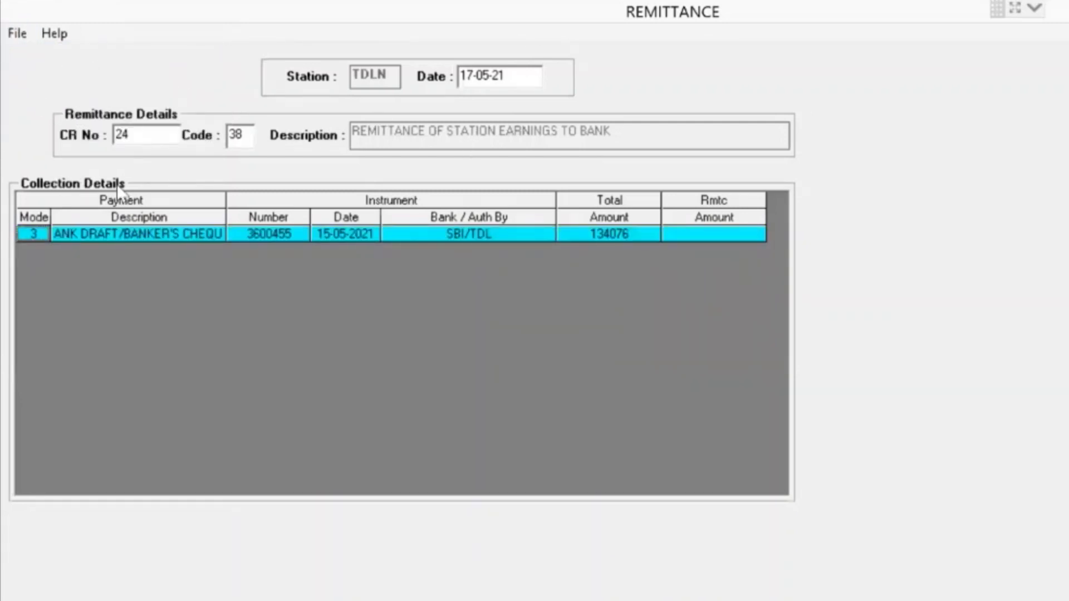
# Mark the bank draft collection for remittance to the bank, save the remittance and leave the remittance form
pyautogui.click(169, 234)
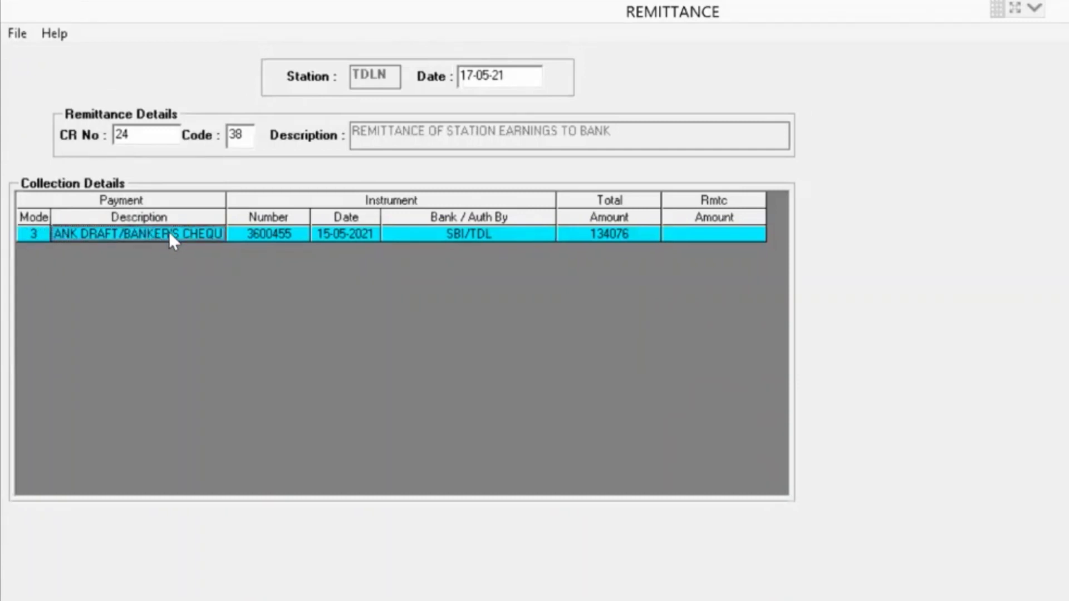
pyautogui.doubleClick(169, 233)
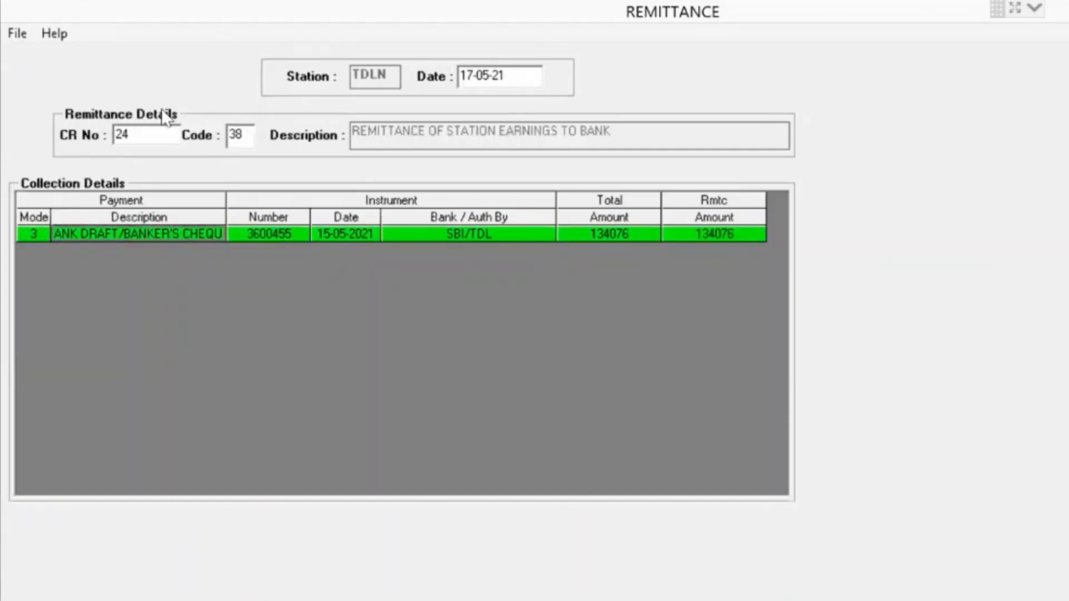
pyautogui.click(22, 36)
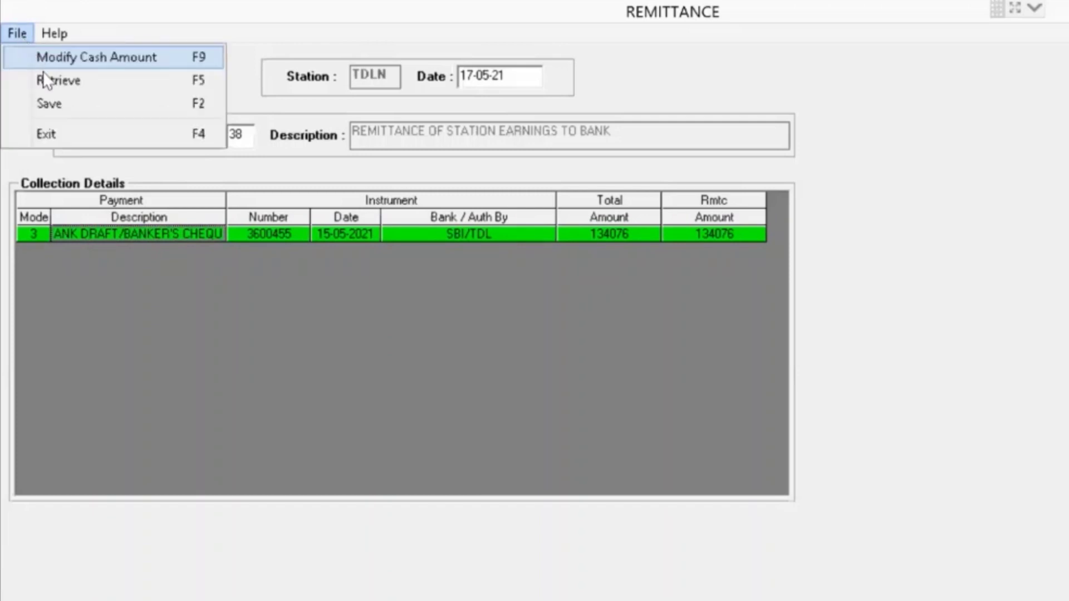
pyautogui.click(56, 103)
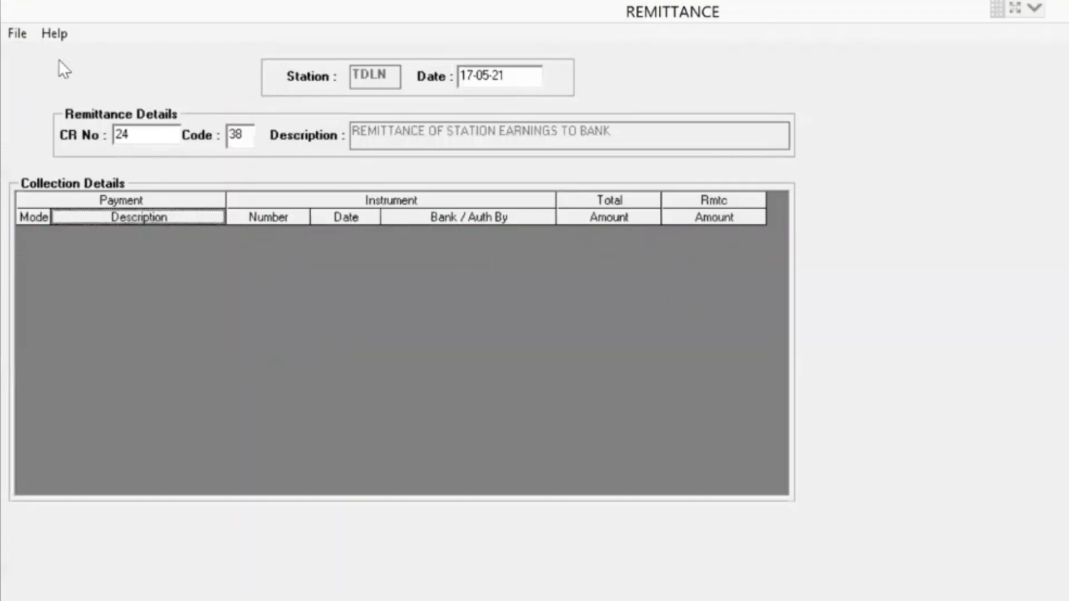
pyautogui.click(15, 34)
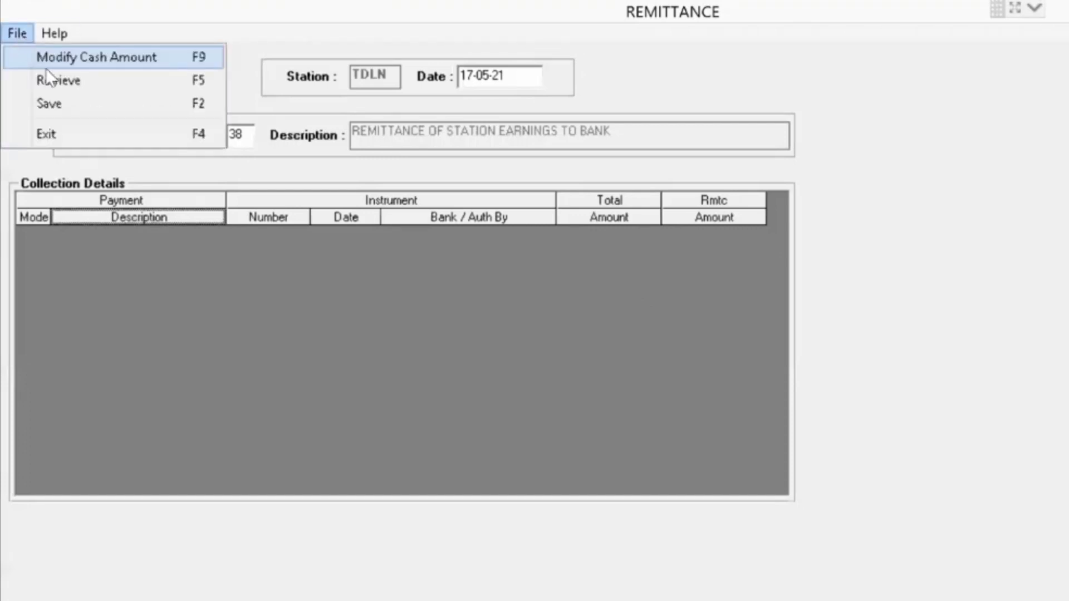
pyautogui.click(65, 132)
pyautogui.click(641, 467)
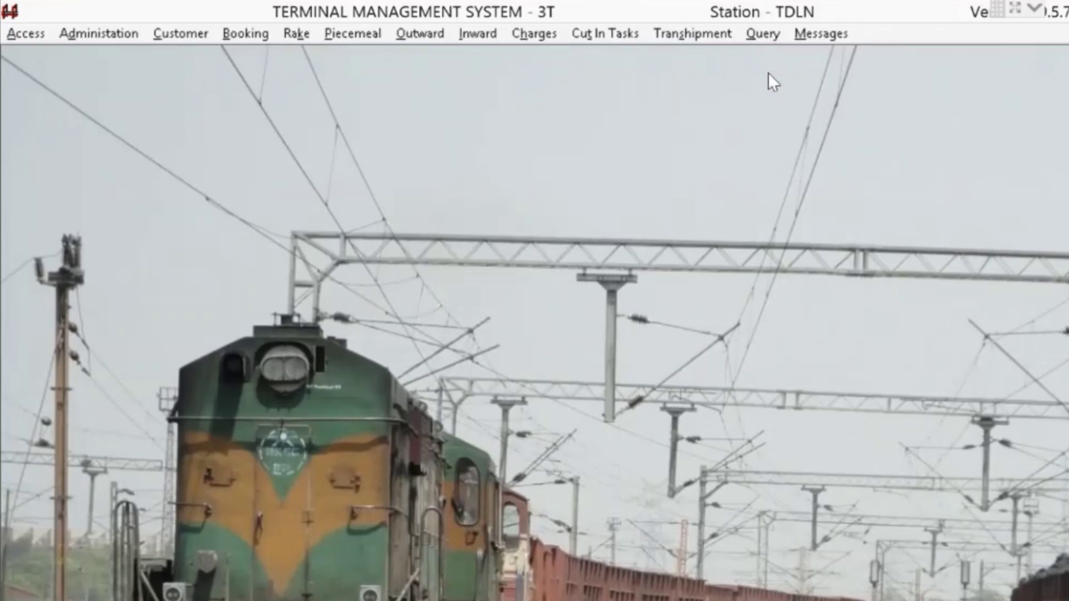
# Retrieve TDLN's current station balance sheet up to 17-05-2021, review the remitted amounts and close it
pyautogui.click(763, 33)
pyautogui.moveTo(896, 119)
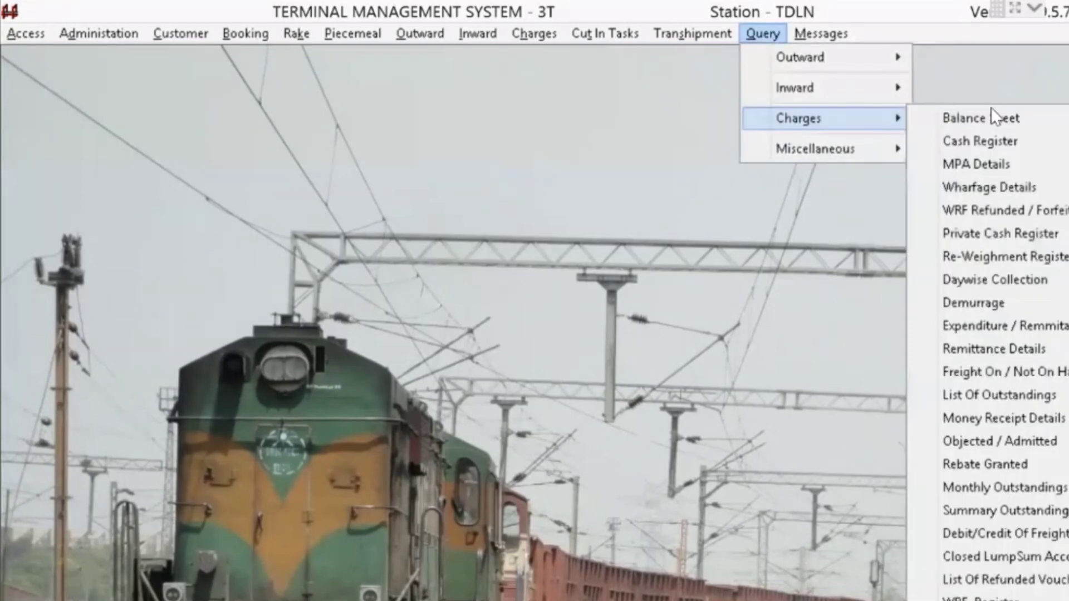
pyautogui.click(991, 114)
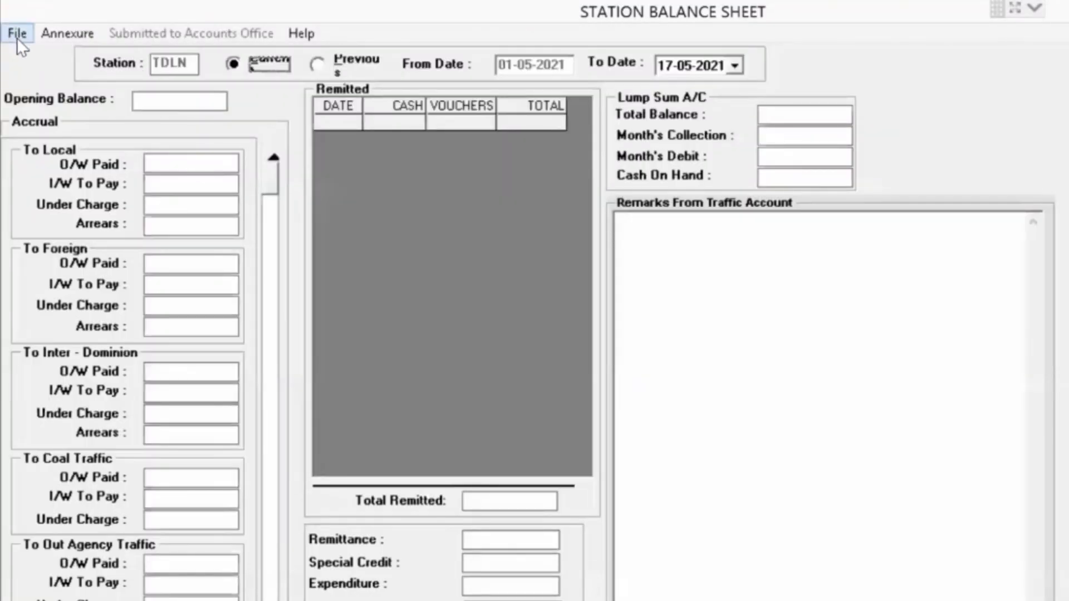
pyautogui.click(15, 34)
pyautogui.click(41, 54)
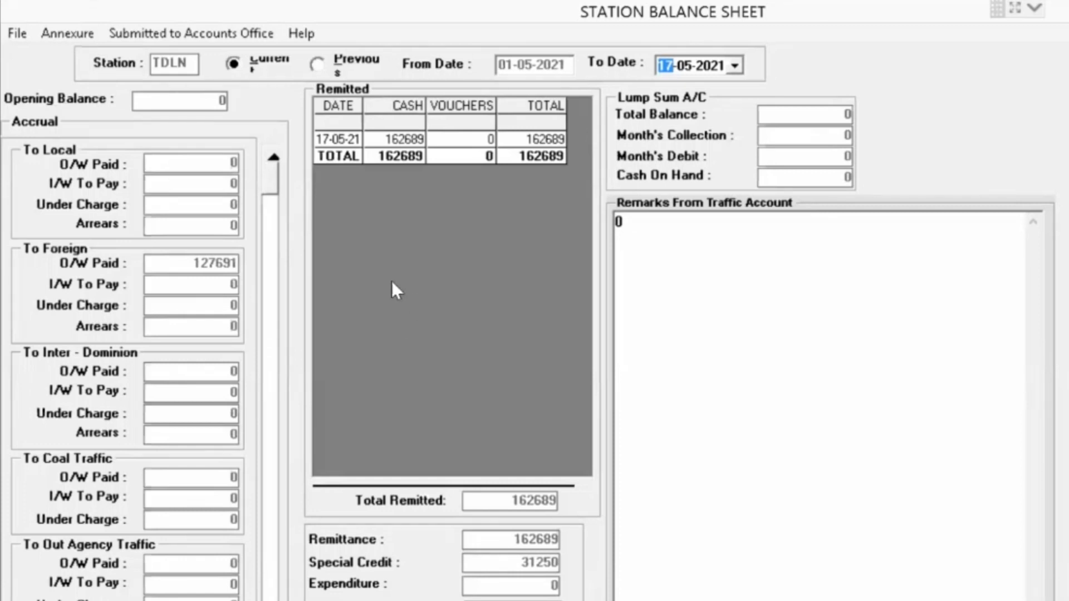
pyautogui.click(15, 34)
pyautogui.click(60, 110)
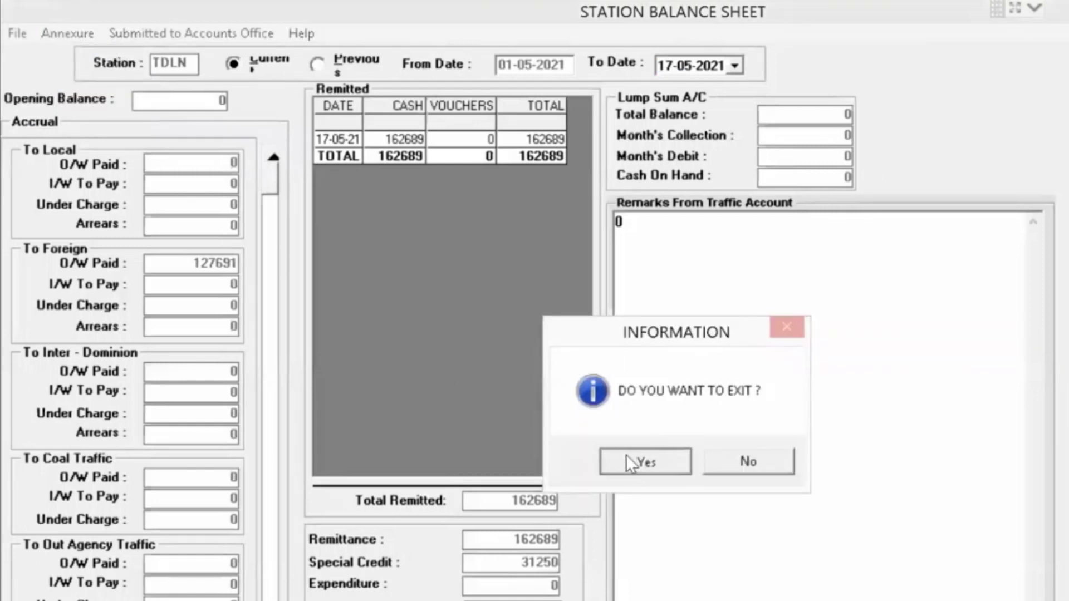
pyautogui.click(629, 460)
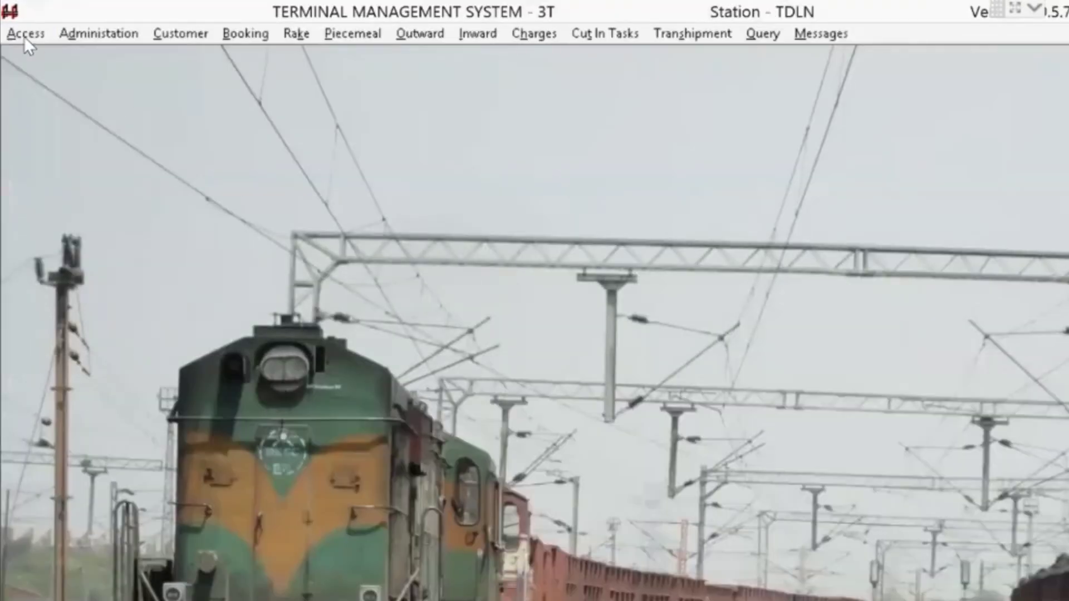
pyautogui.click(24, 34)
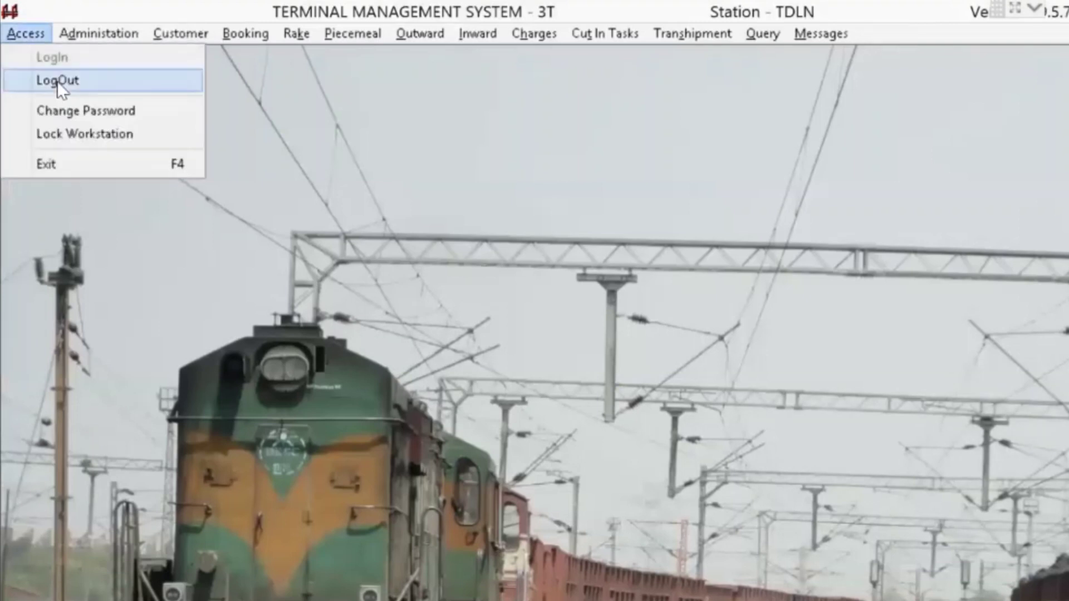
pyautogui.click(59, 81)
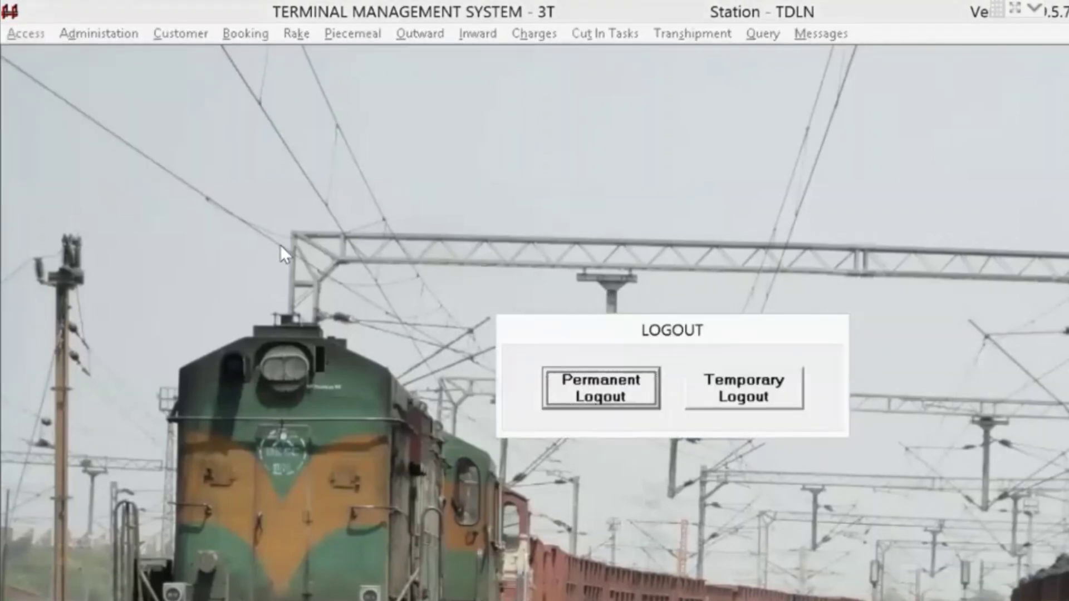
pyautogui.press('Escape')
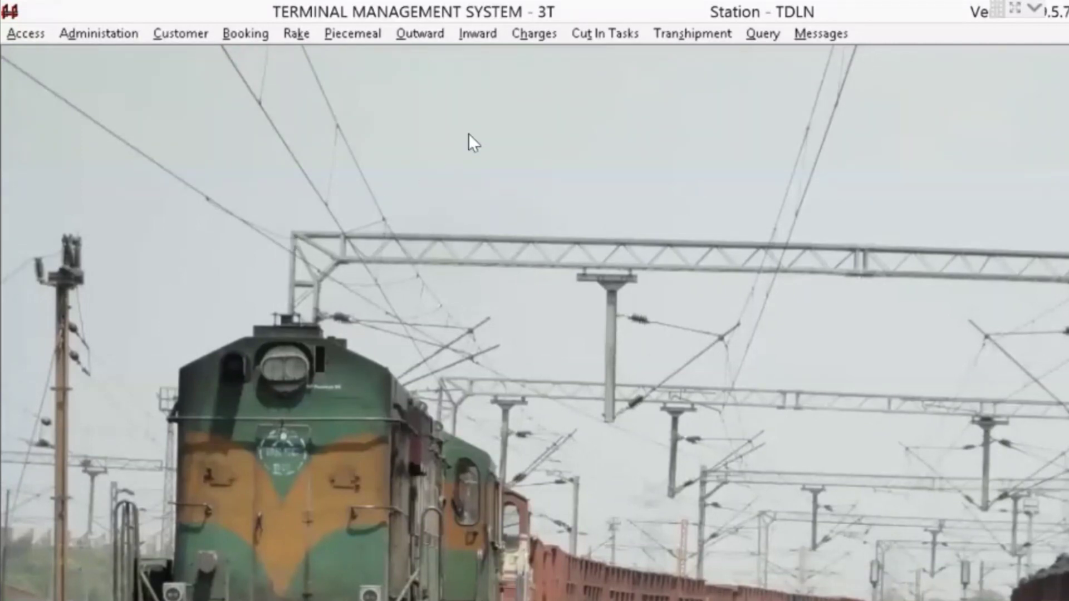
# Open the Normal Delivery Book and retrieve the inward invoices for station TDLN
pyautogui.click(466, 31)
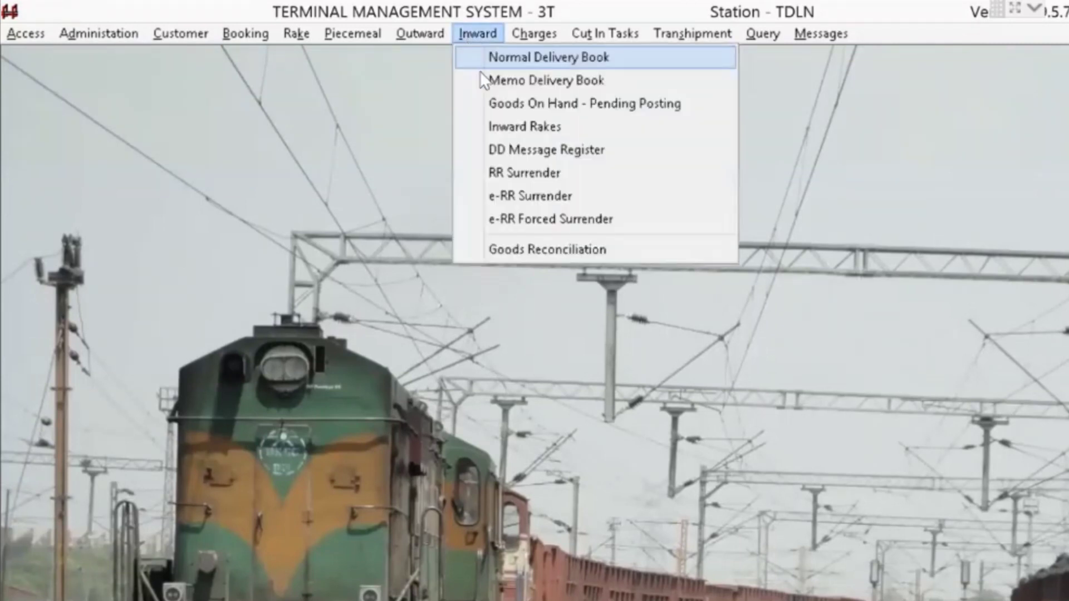
pyautogui.click(508, 66)
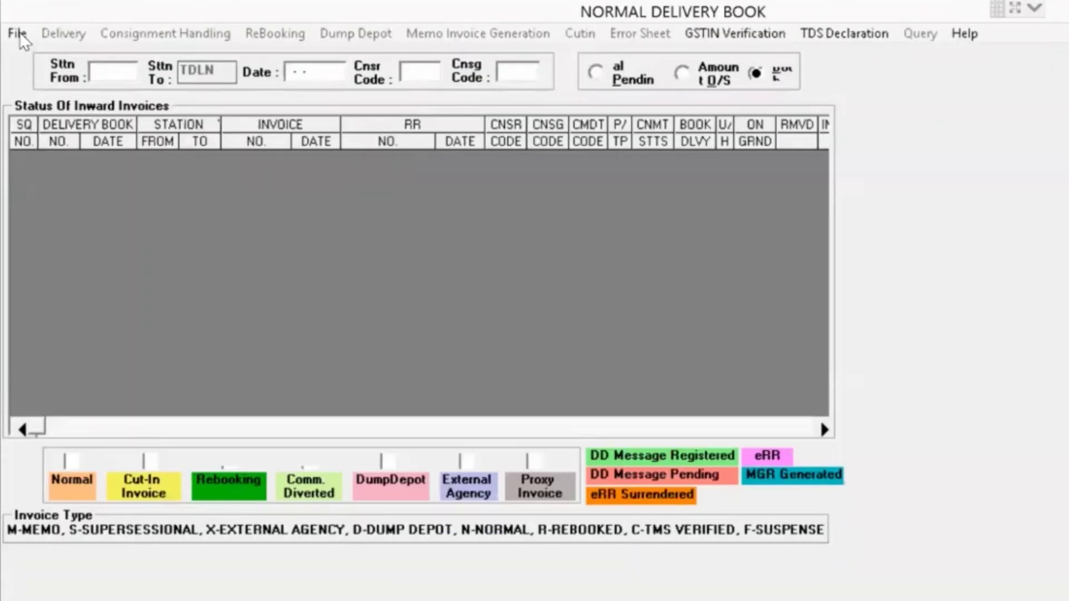
pyautogui.click(18, 33)
pyautogui.click(68, 89)
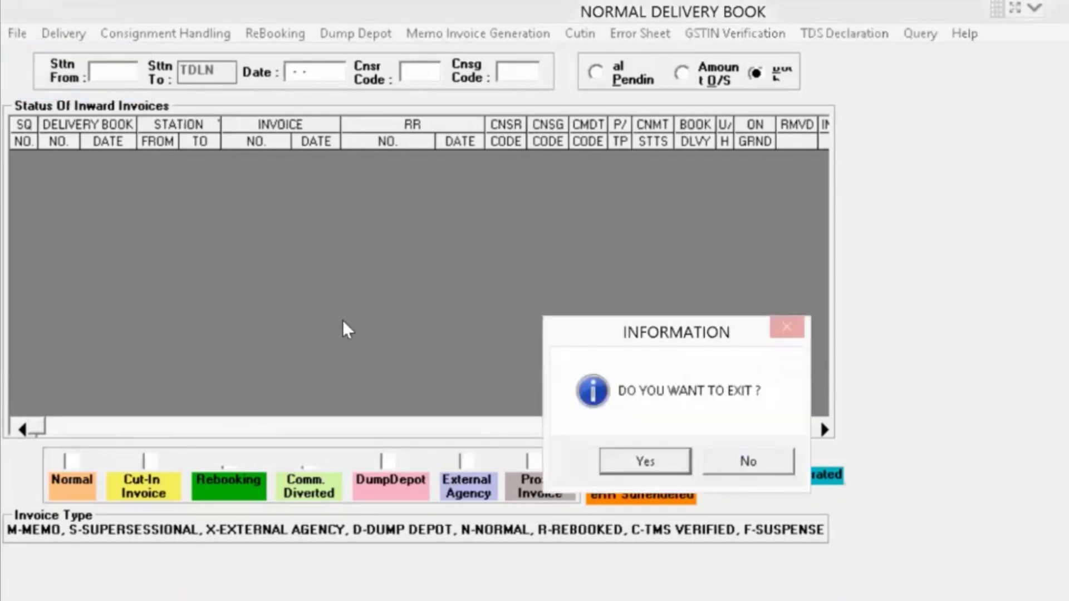
pyautogui.click(757, 461)
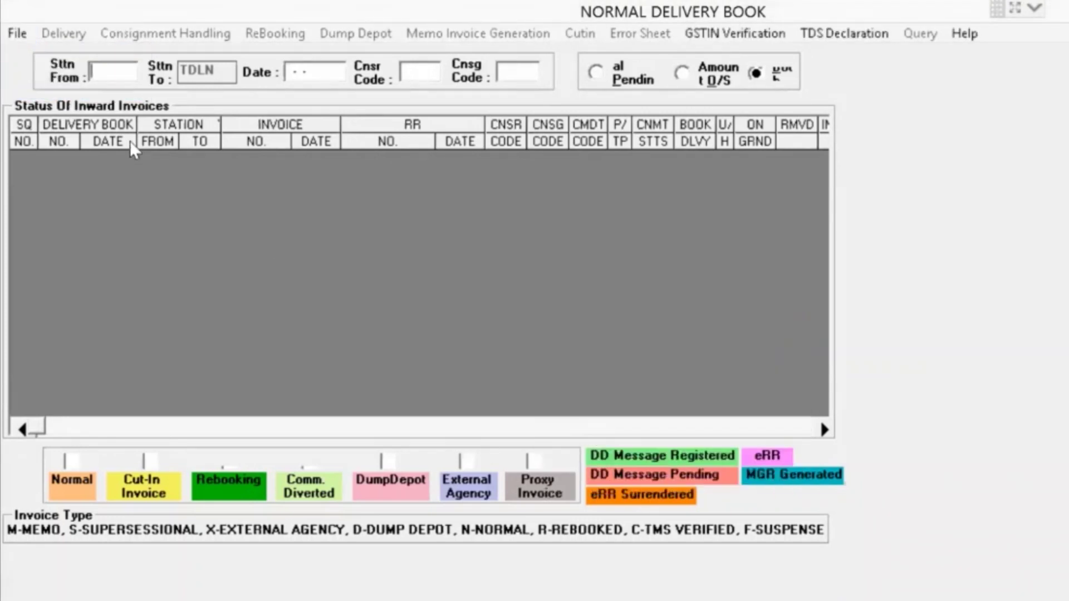
pyautogui.click(17, 34)
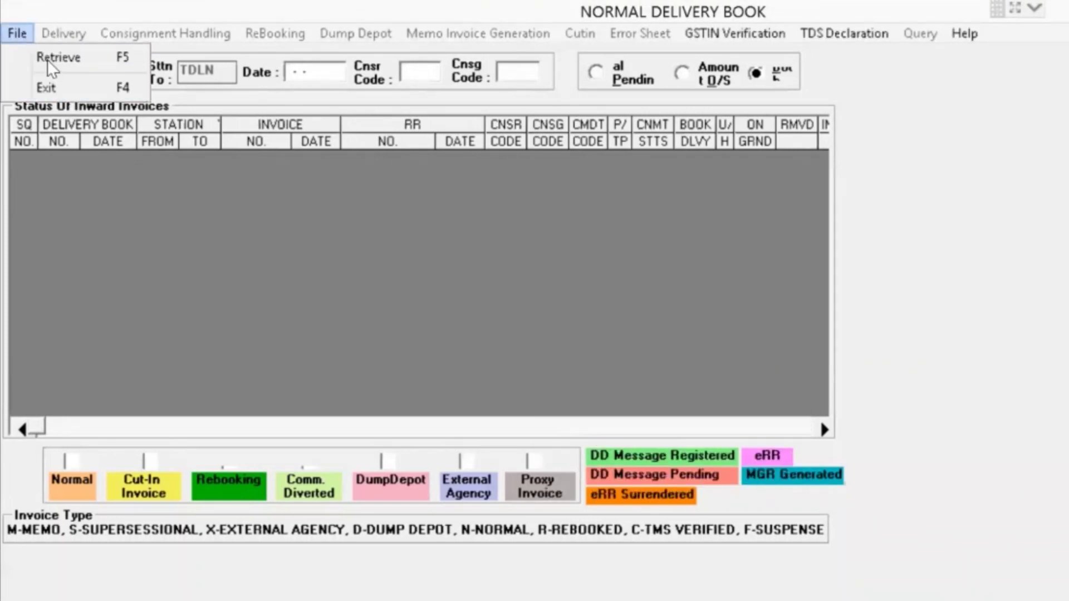
pyautogui.click(50, 53)
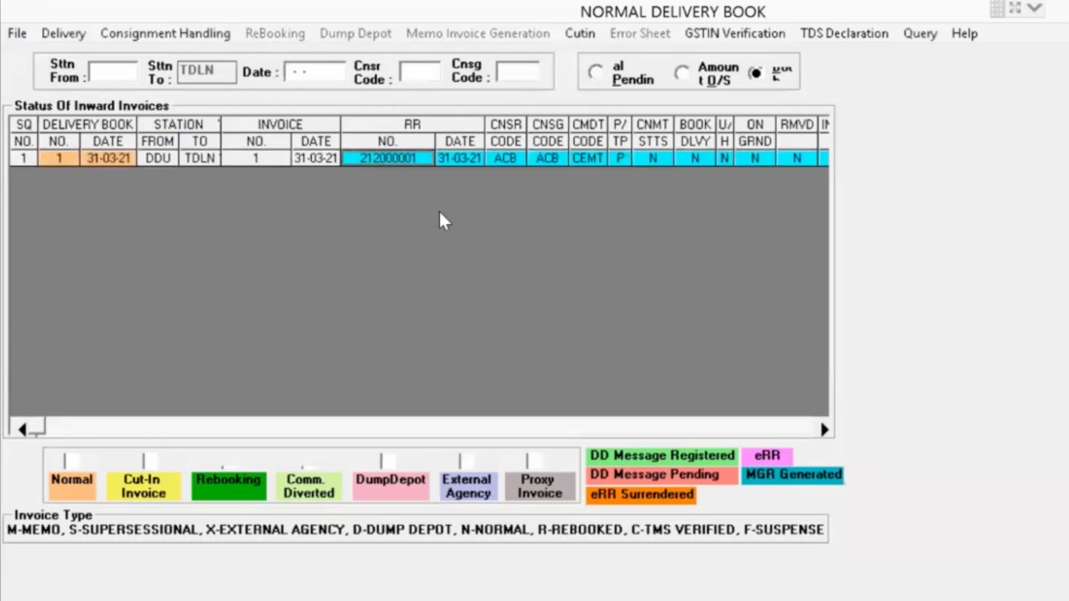
# Examine the DDU invoice's status columns and its available consignment handling options, and close the delivery book
pyautogui.click(553, 157)
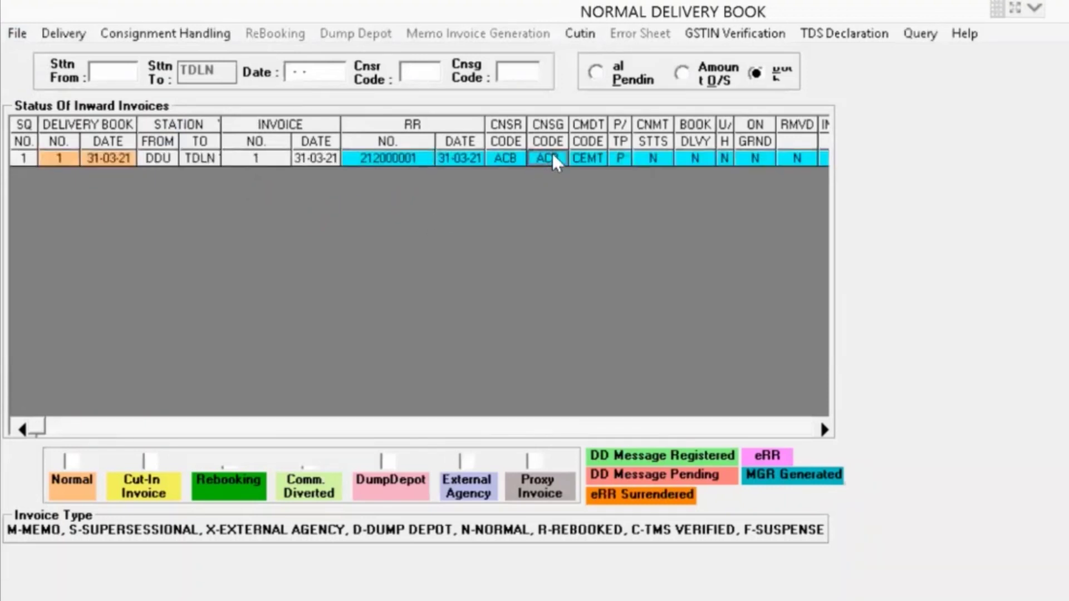
pyautogui.click(793, 430)
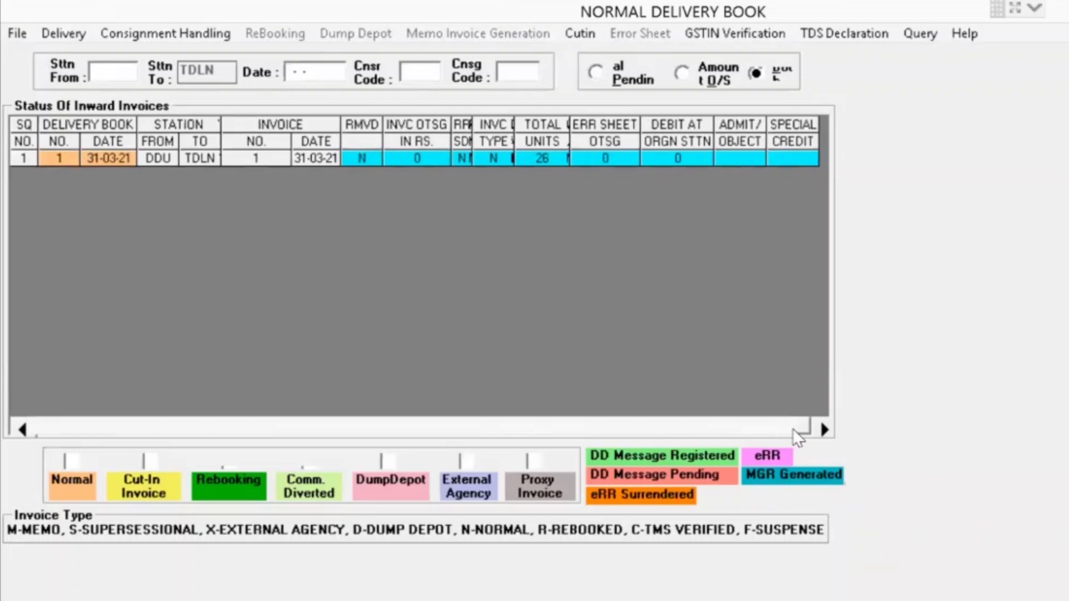
pyautogui.click(122, 33)
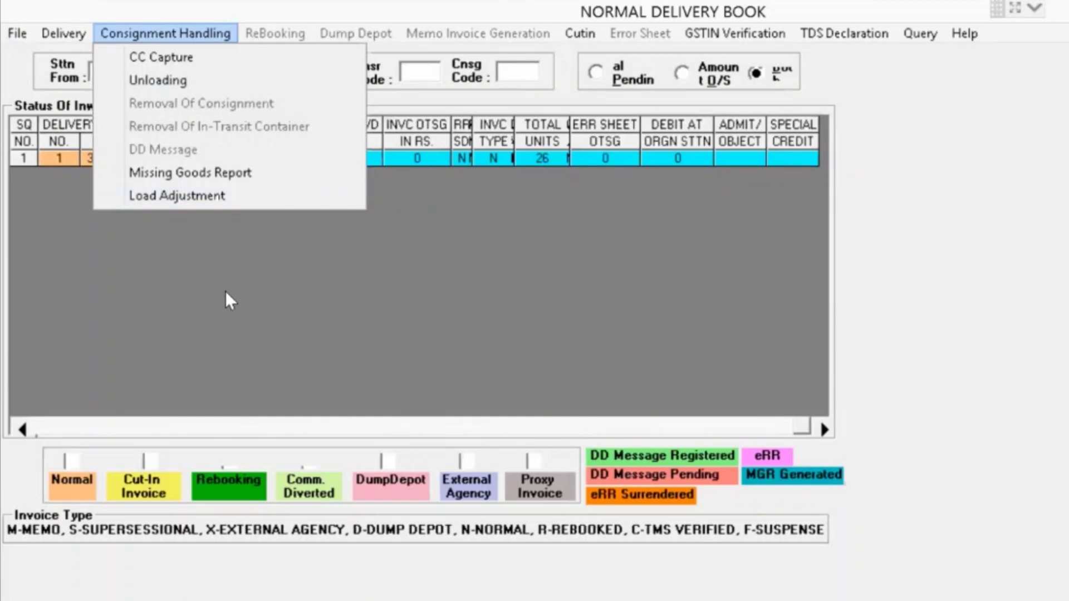
pyautogui.click(212, 283)
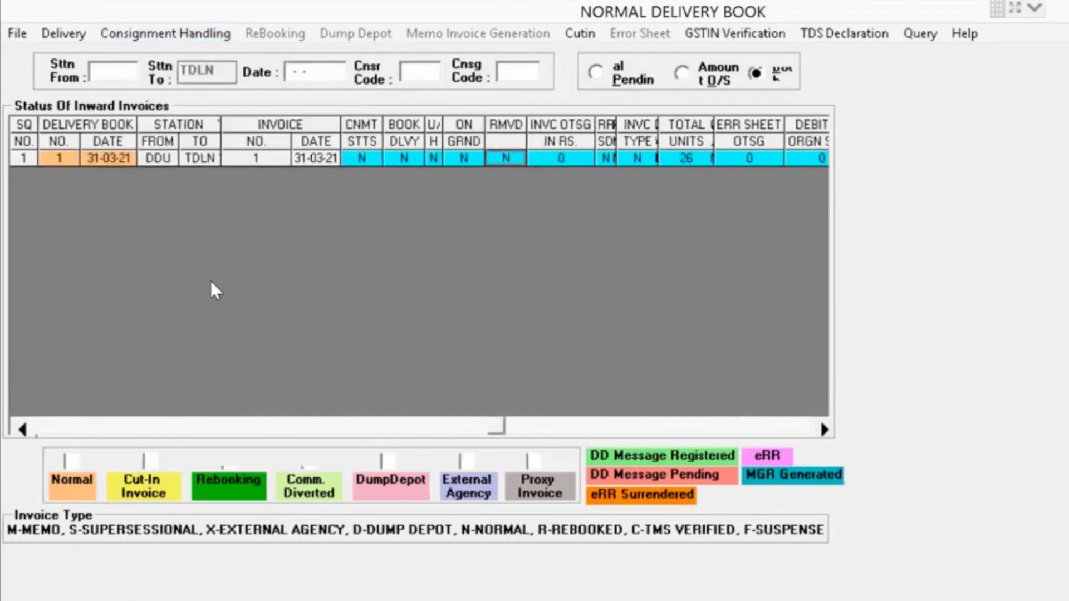
pyautogui.click(17, 33)
pyautogui.click(61, 88)
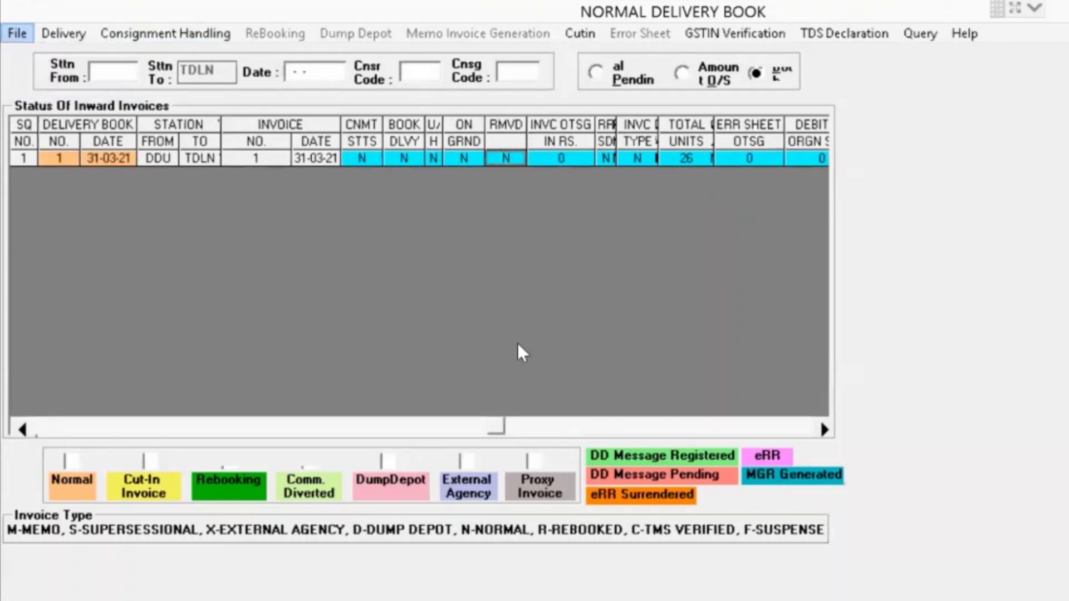
pyautogui.click(643, 463)
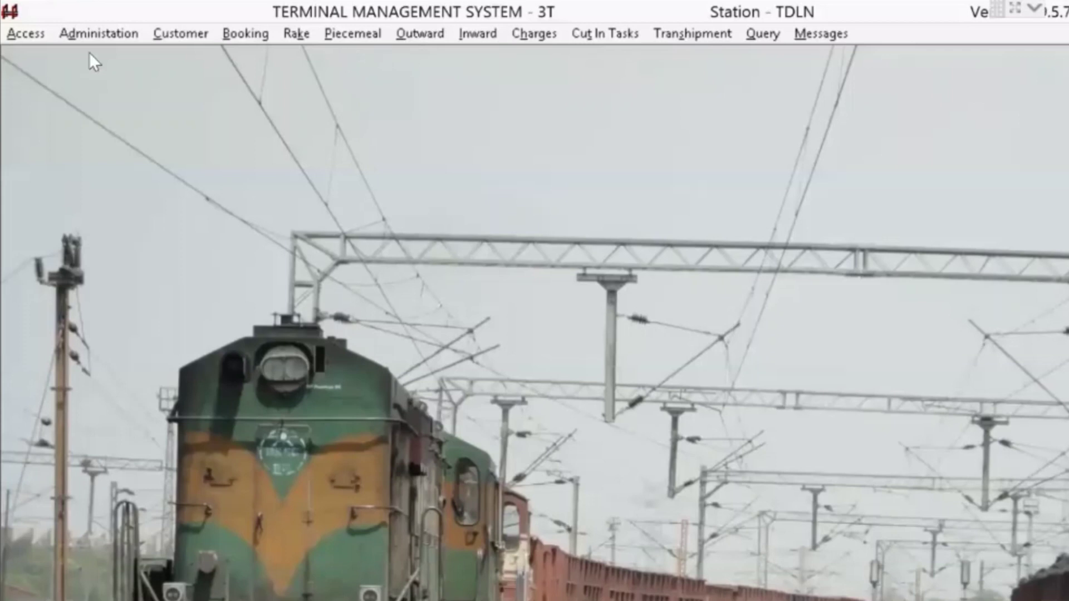
pyautogui.click(25, 35)
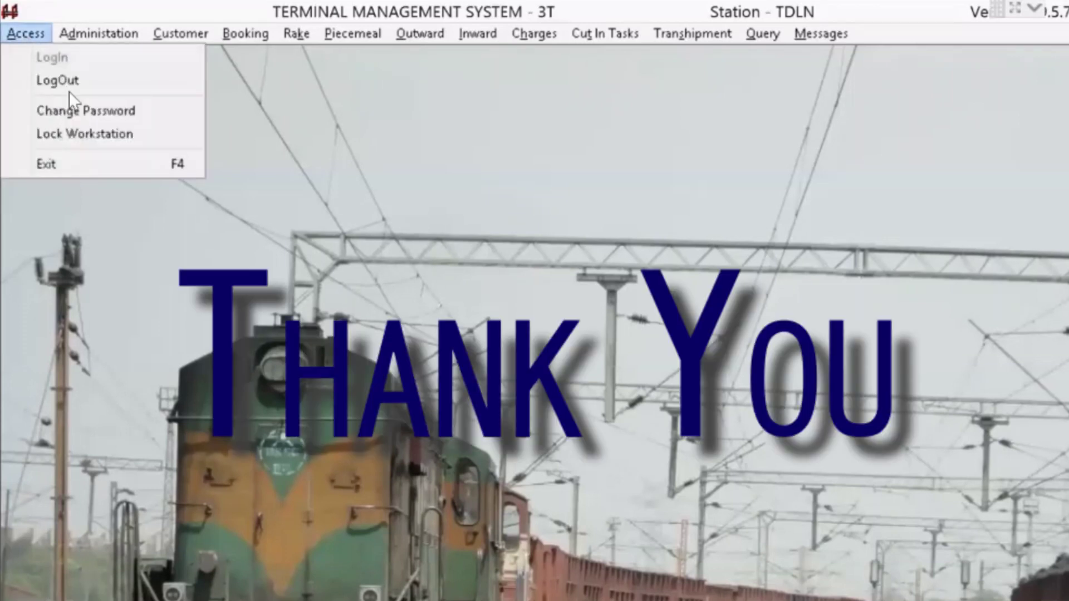